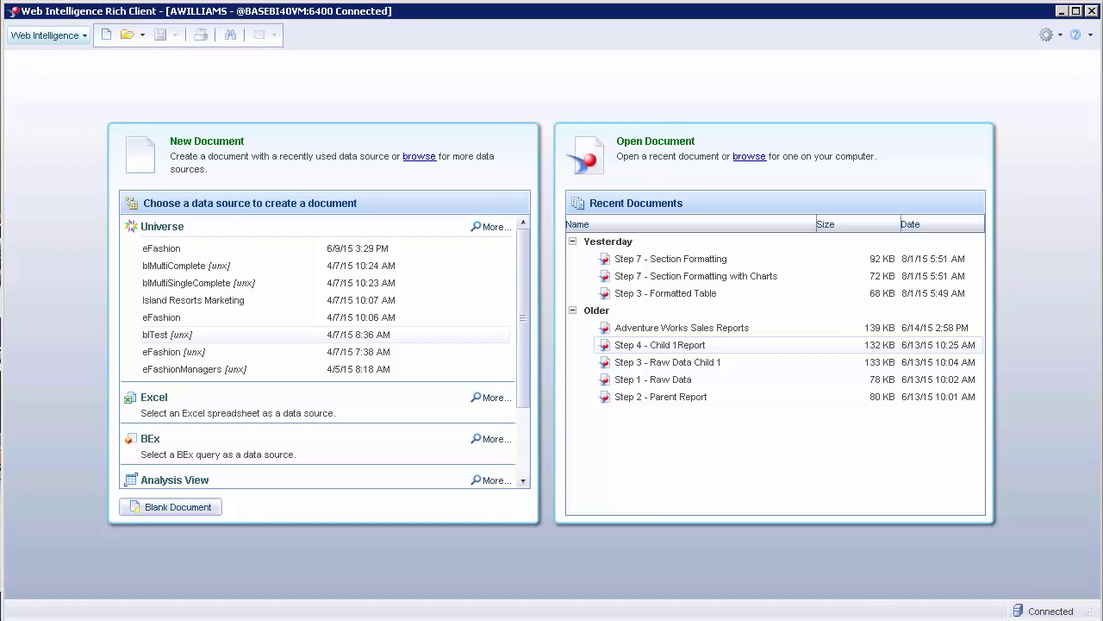
# Create a new document from a universe data source, using the eFashion universe (revision 130) in the root folder
pyautogui.click(106, 38)
pyautogui.click(504, 239)
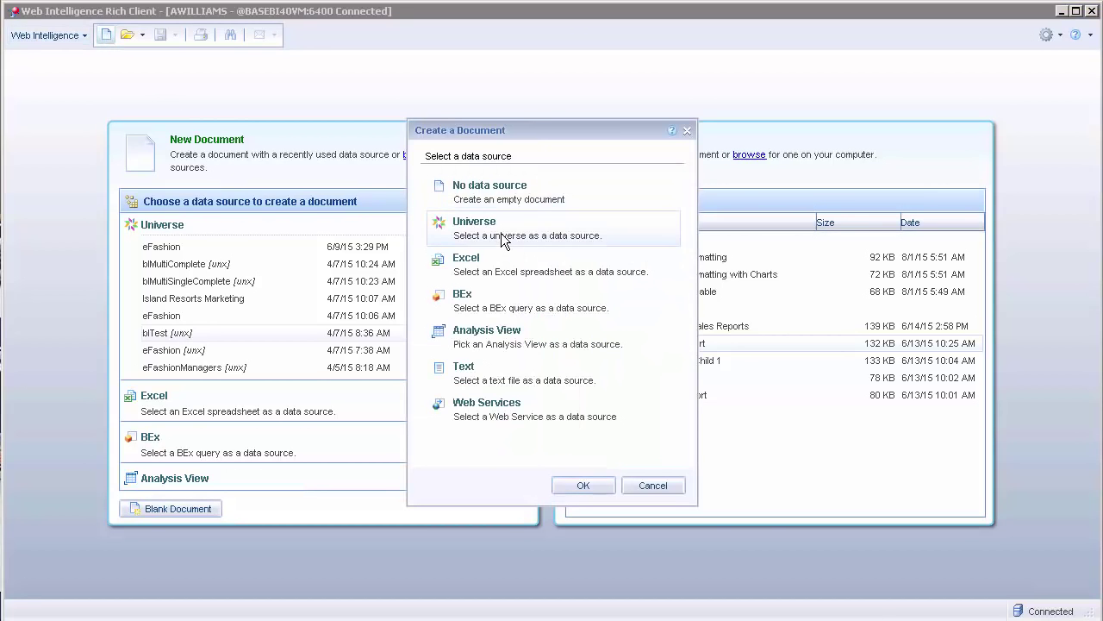
pyautogui.click(582, 485)
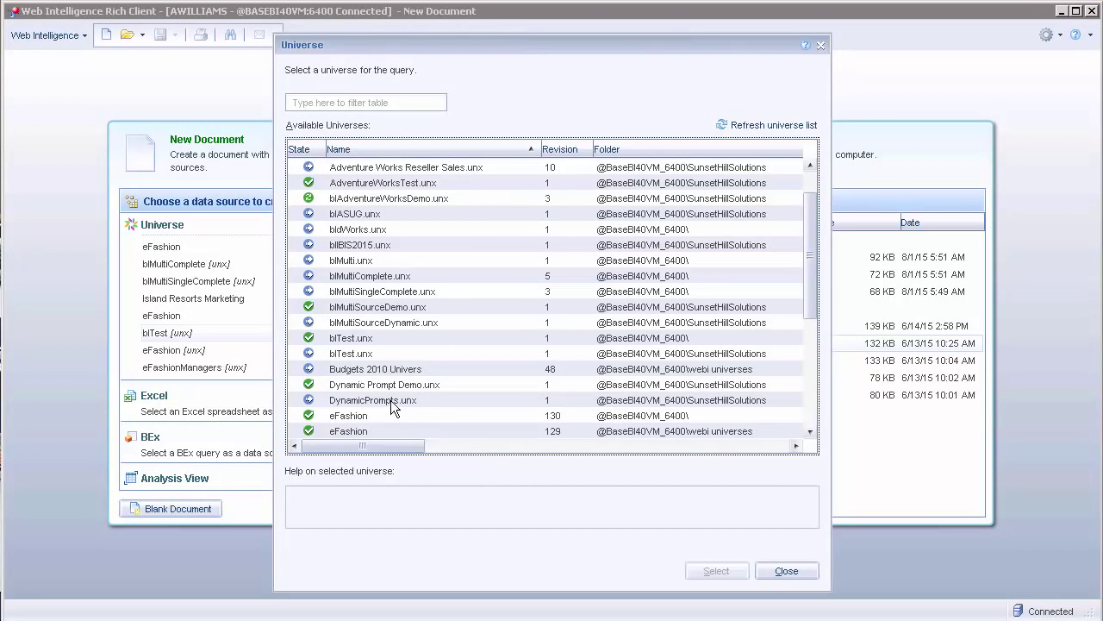
pyautogui.doubleClick(349, 415)
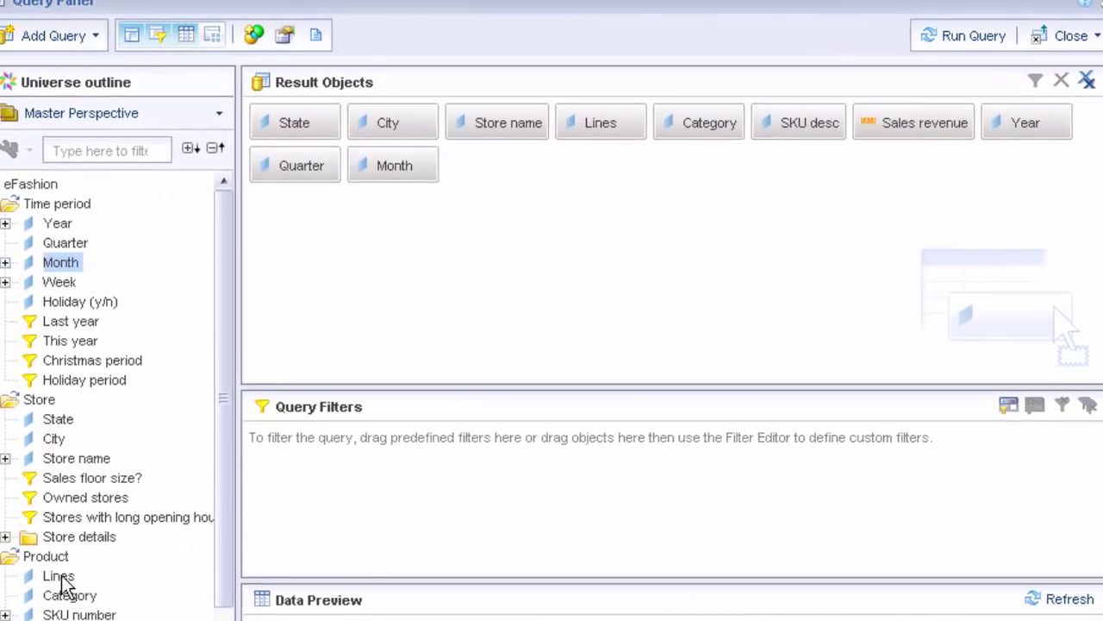
# Add a query filter on Lines with the In list operator and choose its operand as values from list
pyautogui.click(60, 577)
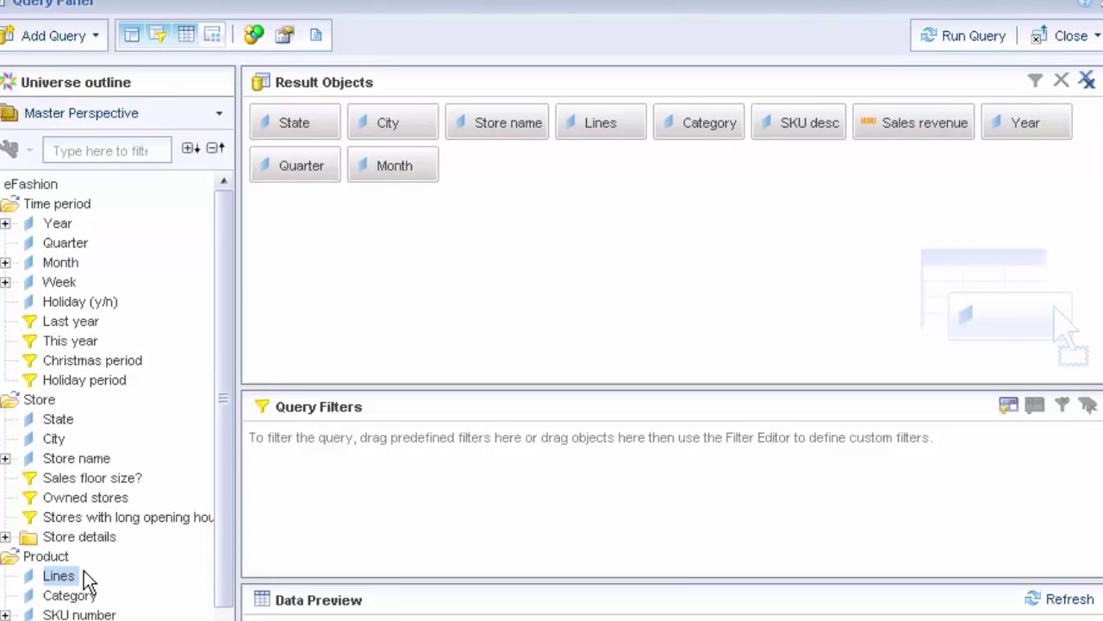
pyautogui.moveTo(331, 461); pyautogui.dragTo(331, 460)
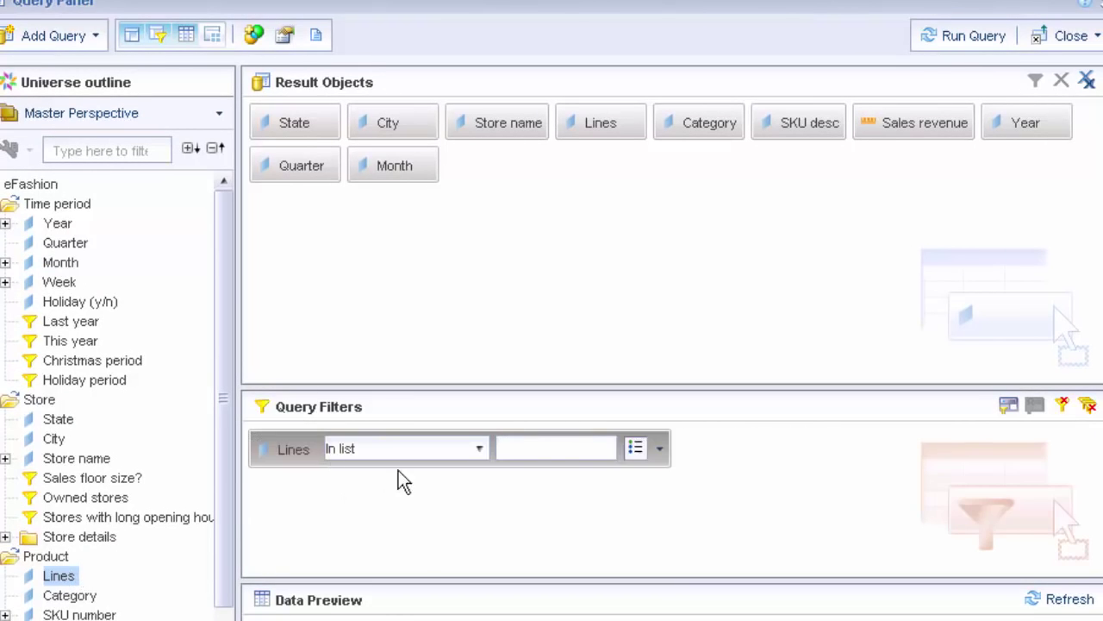
pyautogui.click(661, 450)
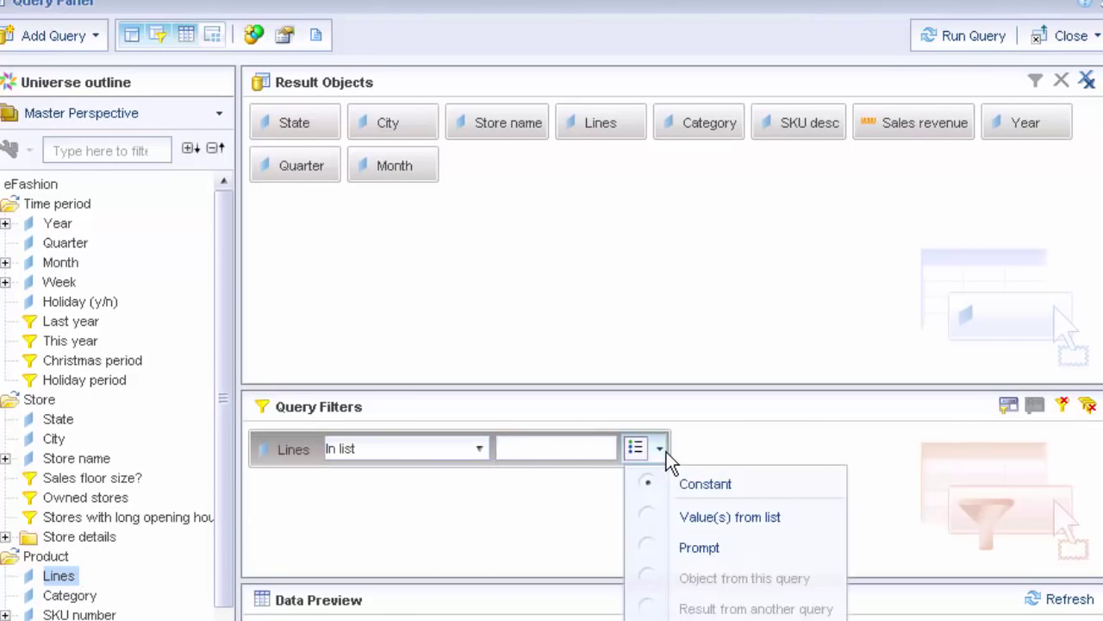
pyautogui.click(707, 517)
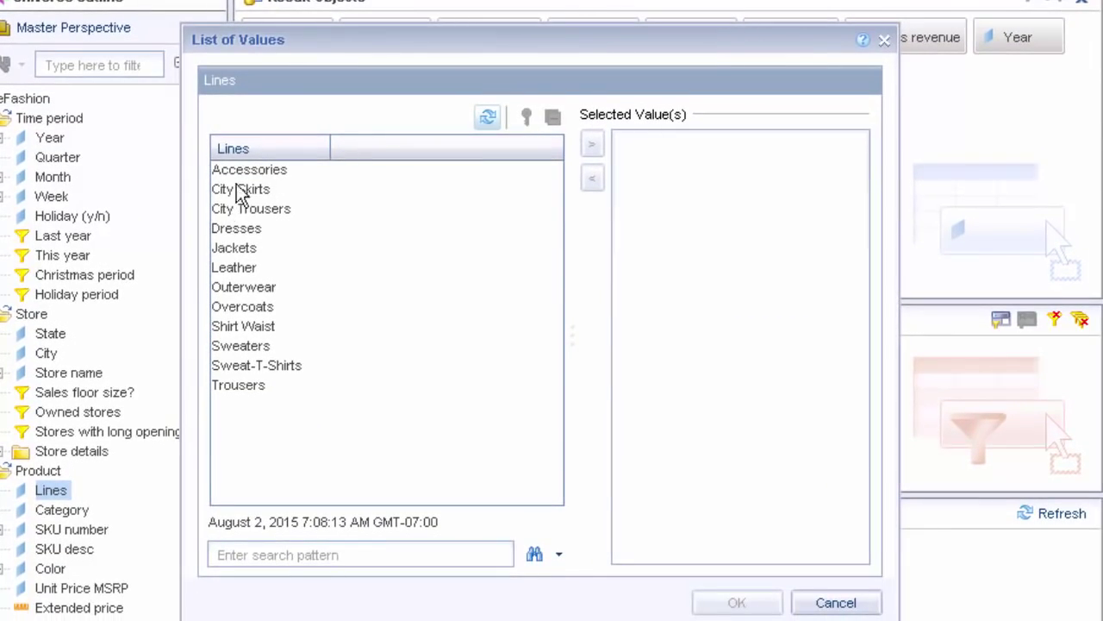
# Set the Lines filter values to Accessories, Jackets, Leather and Outerwear, and run the query
pyautogui.click(243, 171)
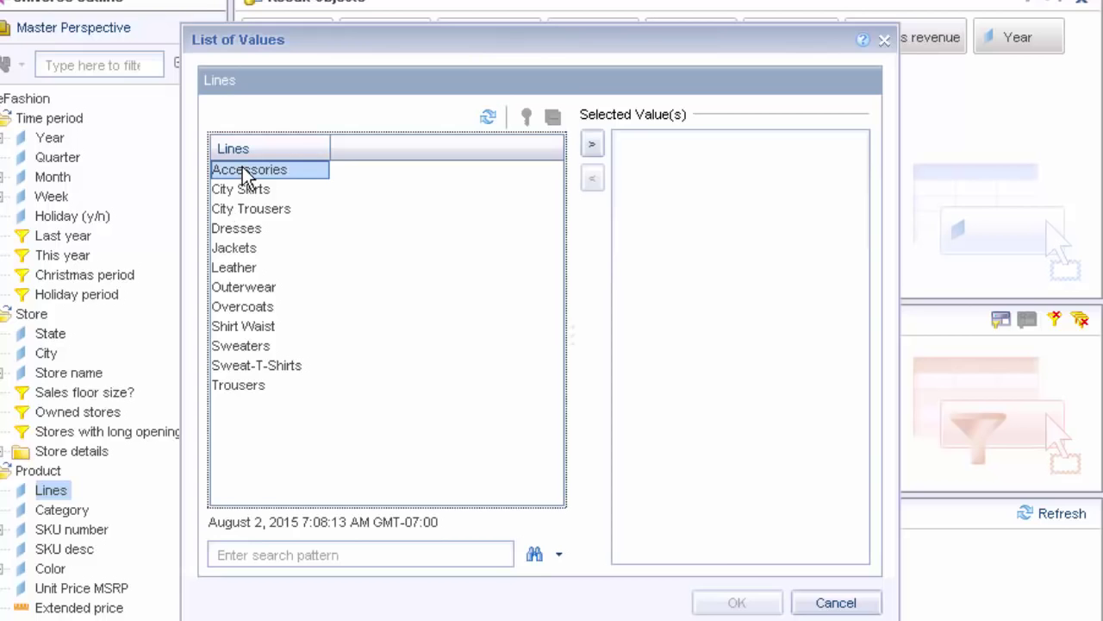
pyautogui.keyDown('ctrl'); pyautogui.click(240, 250); pyautogui.keyUp('ctrl')
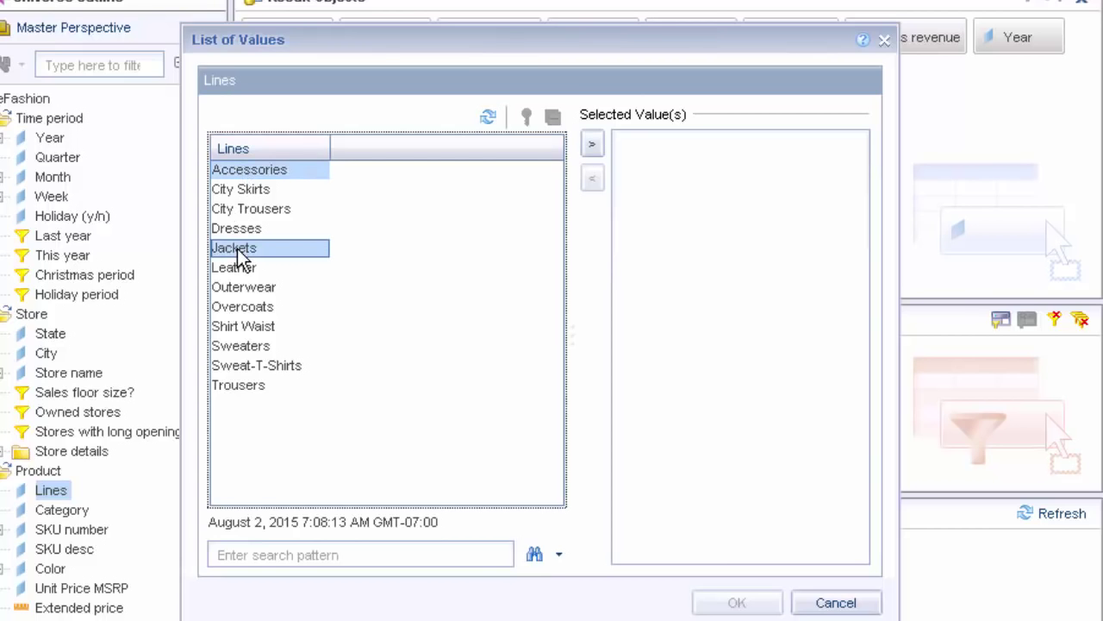
pyautogui.keyDown('ctrl'); pyautogui.click(240, 270); pyautogui.keyUp('ctrl')
pyautogui.keyDown('ctrl'); pyautogui.click(247, 289); pyautogui.keyUp('ctrl')
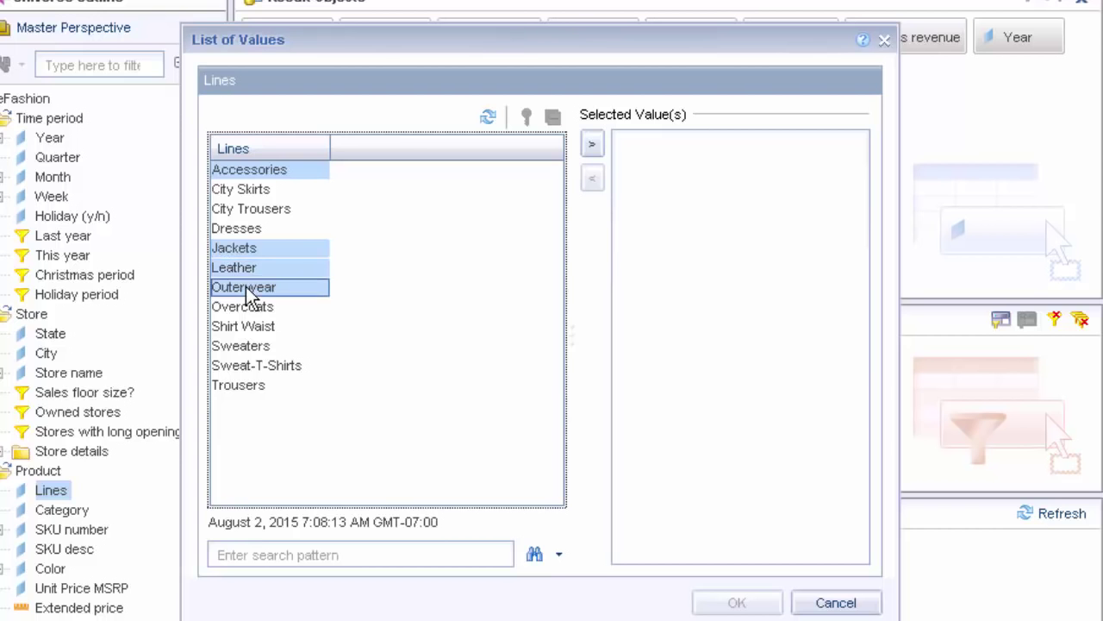
pyautogui.click(592, 145)
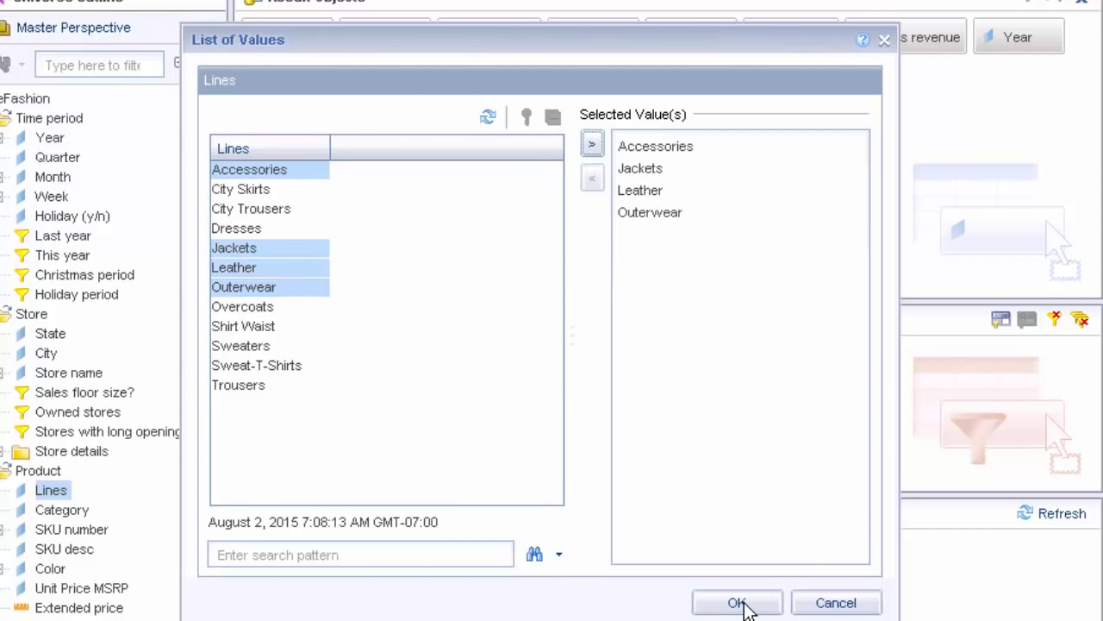
pyautogui.click(740, 603)
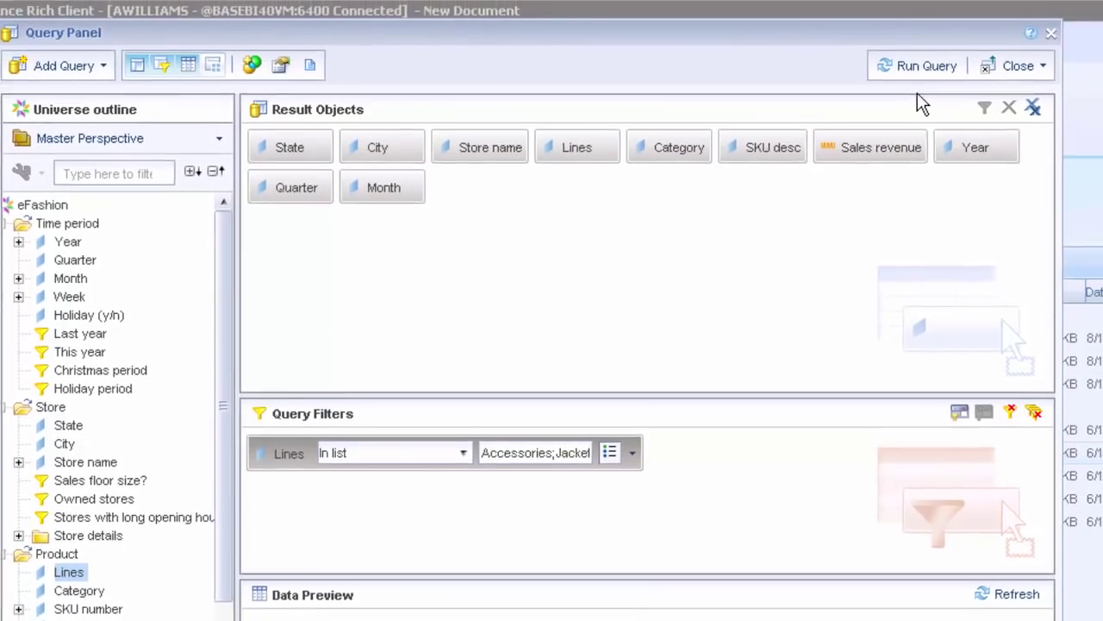
pyautogui.click(925, 65)
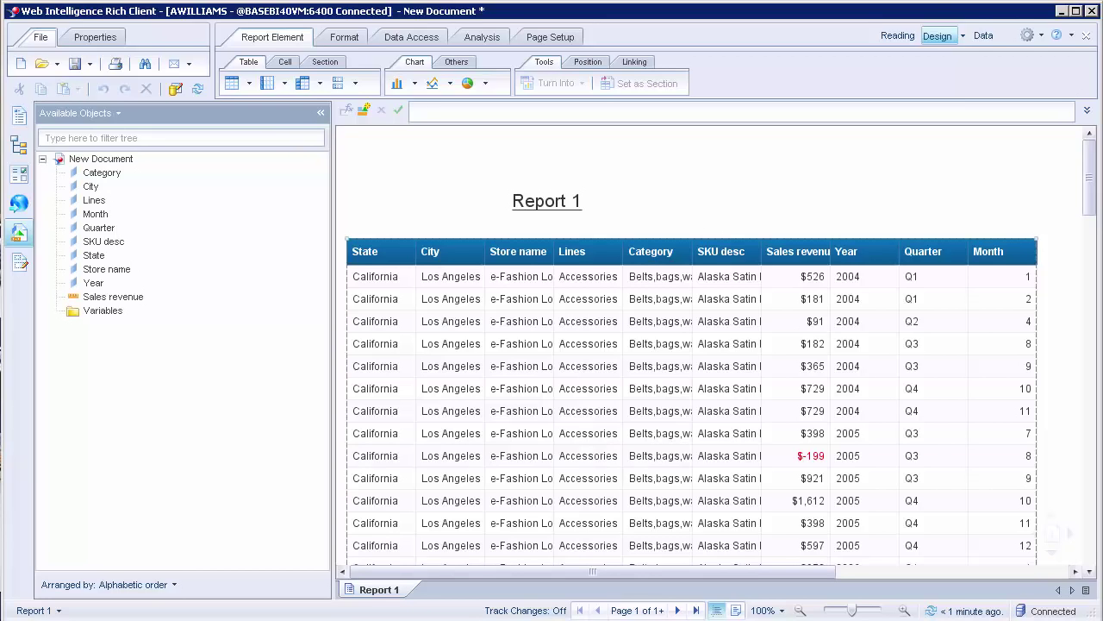
# Remove the Quarter, Month and SKU desc columns from the Report 1 table
pyautogui.click(934, 388)
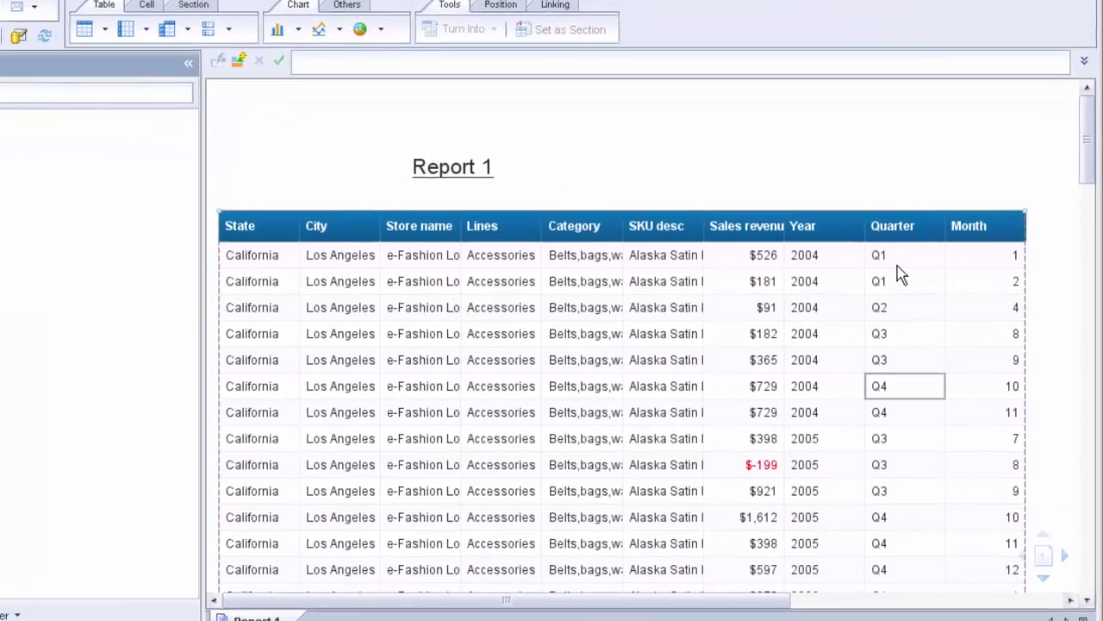
pyautogui.click(935, 276)
pyautogui.click(905, 261)
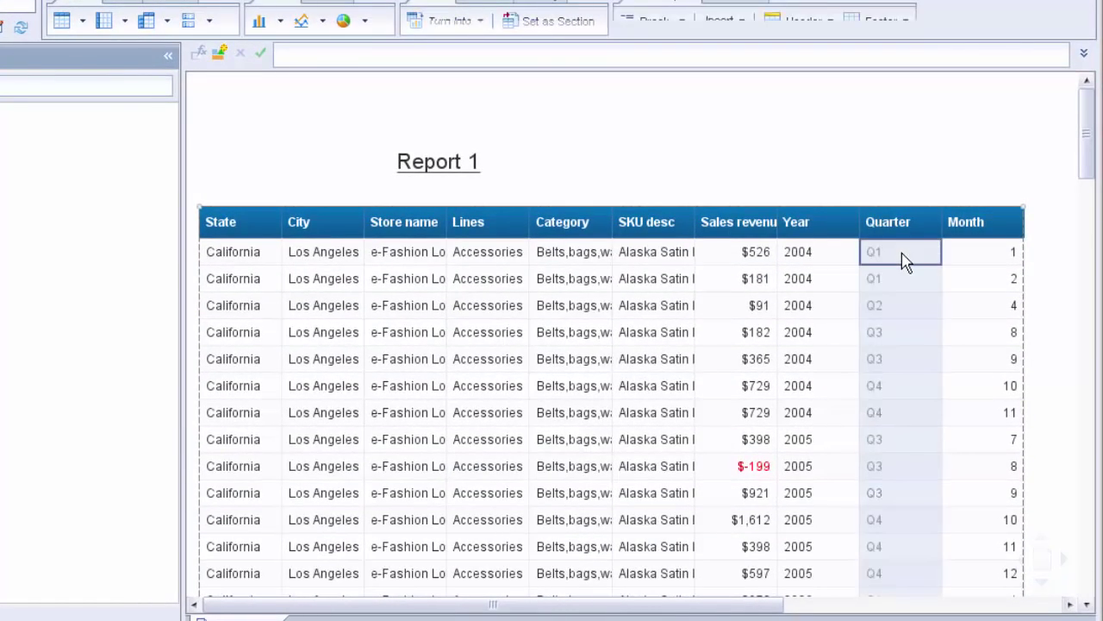
pyautogui.moveTo(905, 261); pyautogui.dragTo(185, 387)
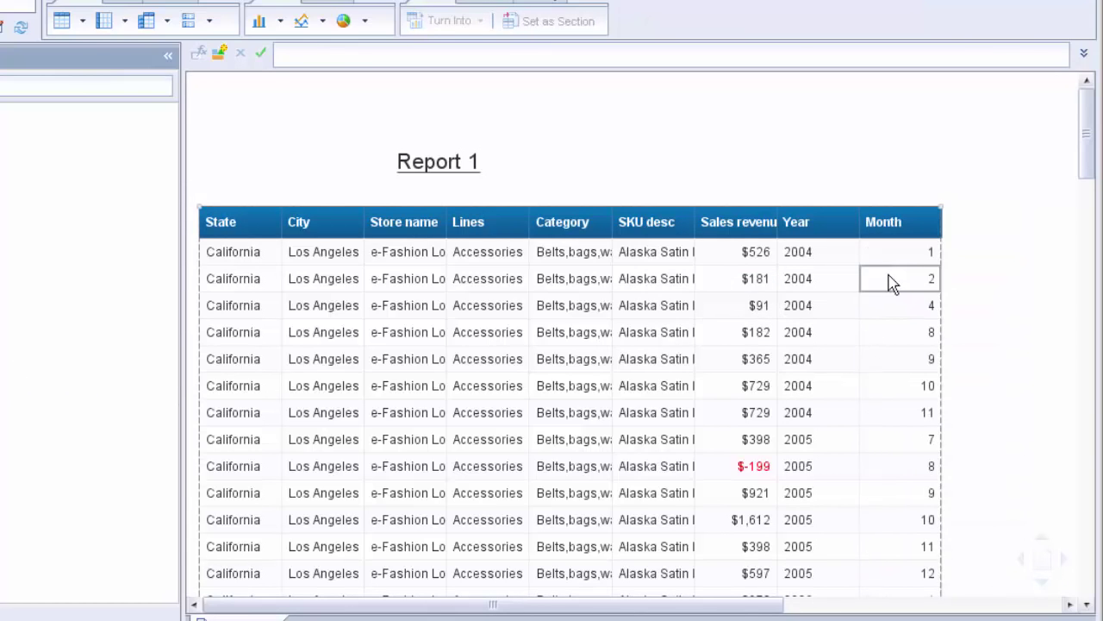
pyautogui.click(897, 257)
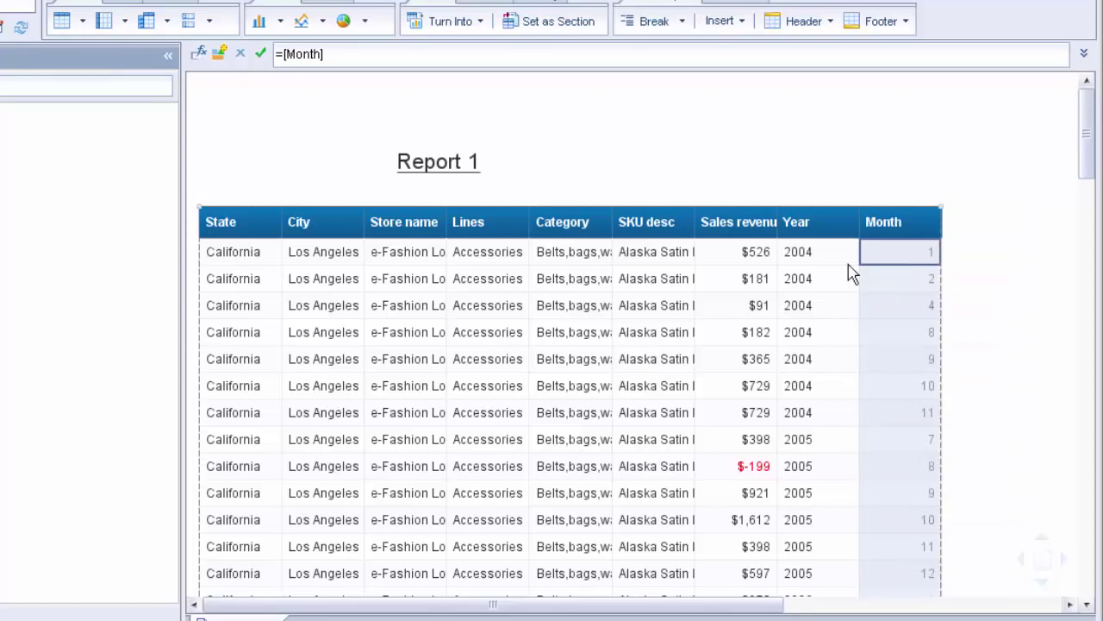
pyautogui.doubleClick(737, 279)
pyautogui.moveTo(897, 279); pyautogui.dragTo(912, 277)
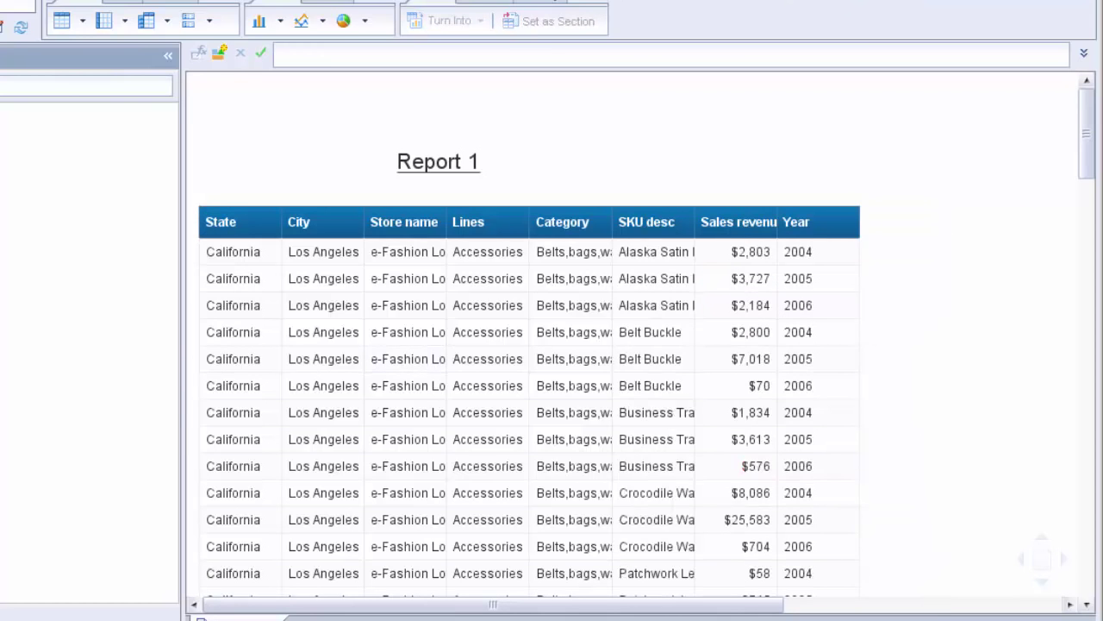
pyautogui.click(308, 402)
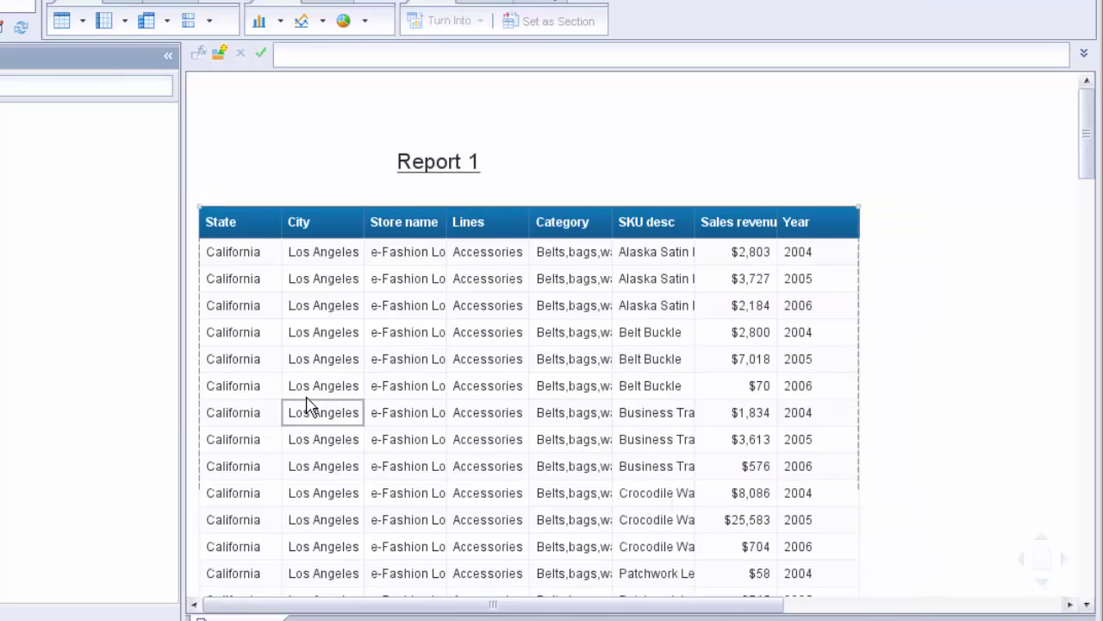
pyautogui.click(661, 255)
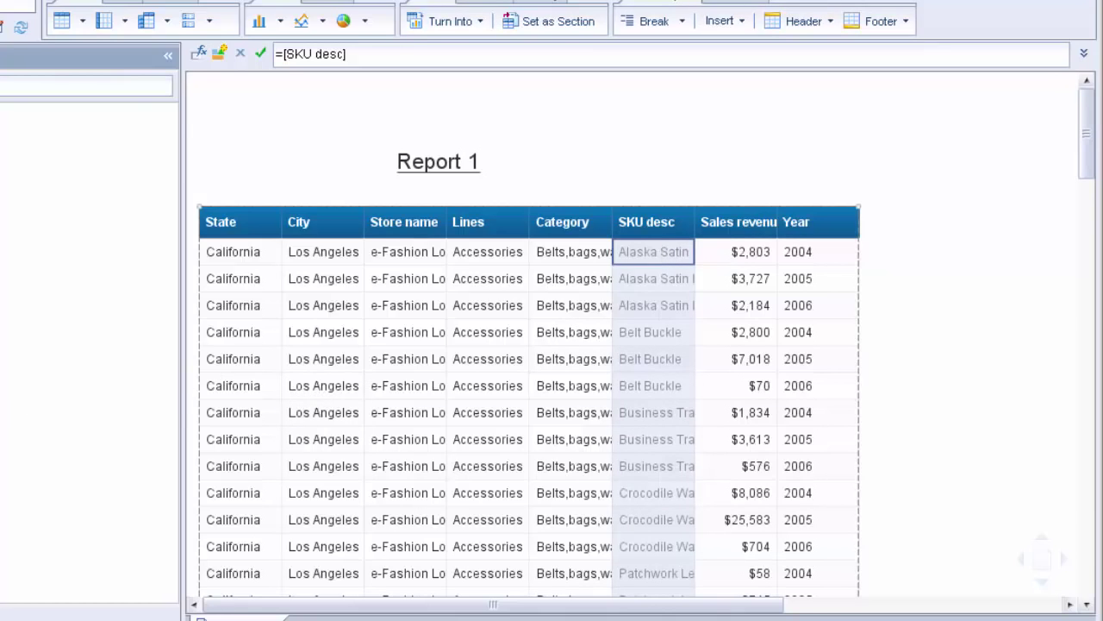
pyautogui.moveTo(239, 359); pyautogui.dragTo(2, 403)
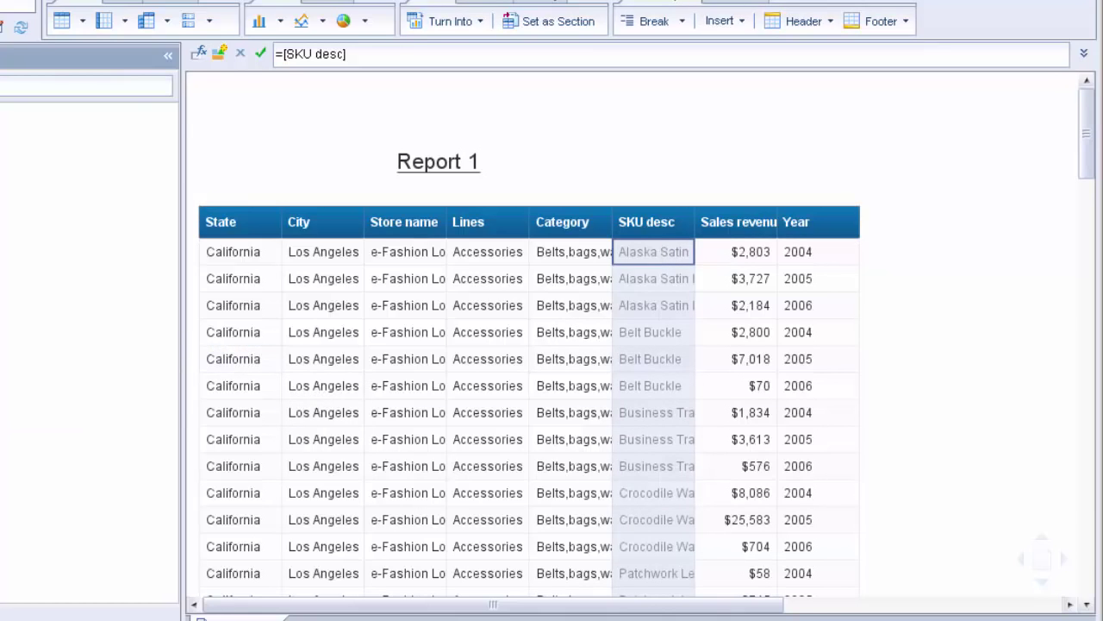
# Move the Year column between Category and Sales revenue in the table
pyautogui.click(731, 254)
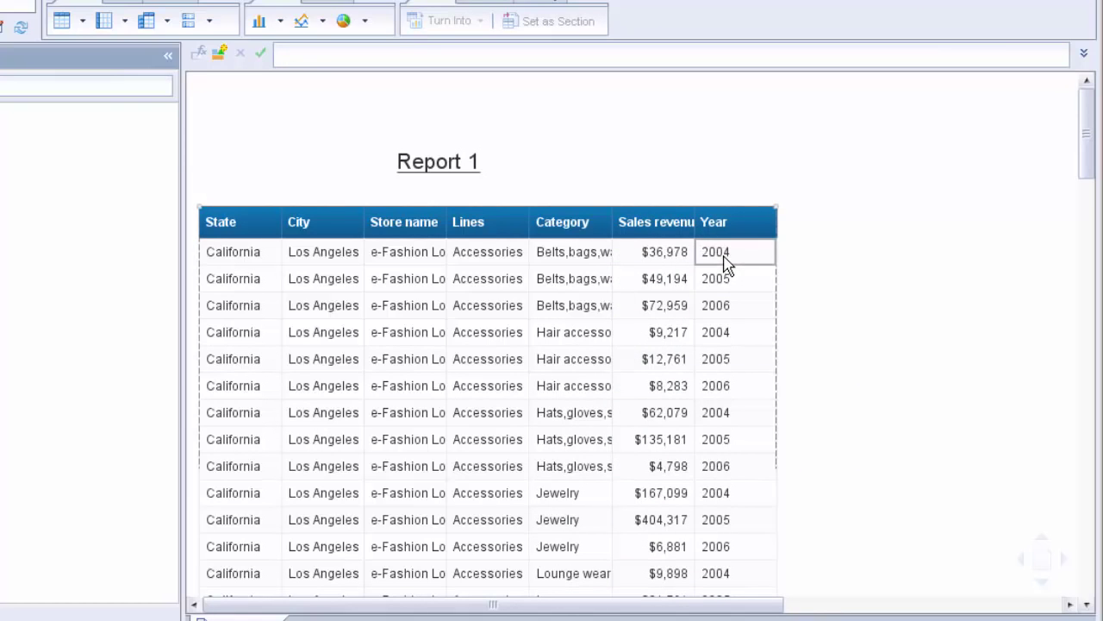
pyautogui.click(738, 252)
pyautogui.moveTo(737, 252); pyautogui.dragTo(617, 257)
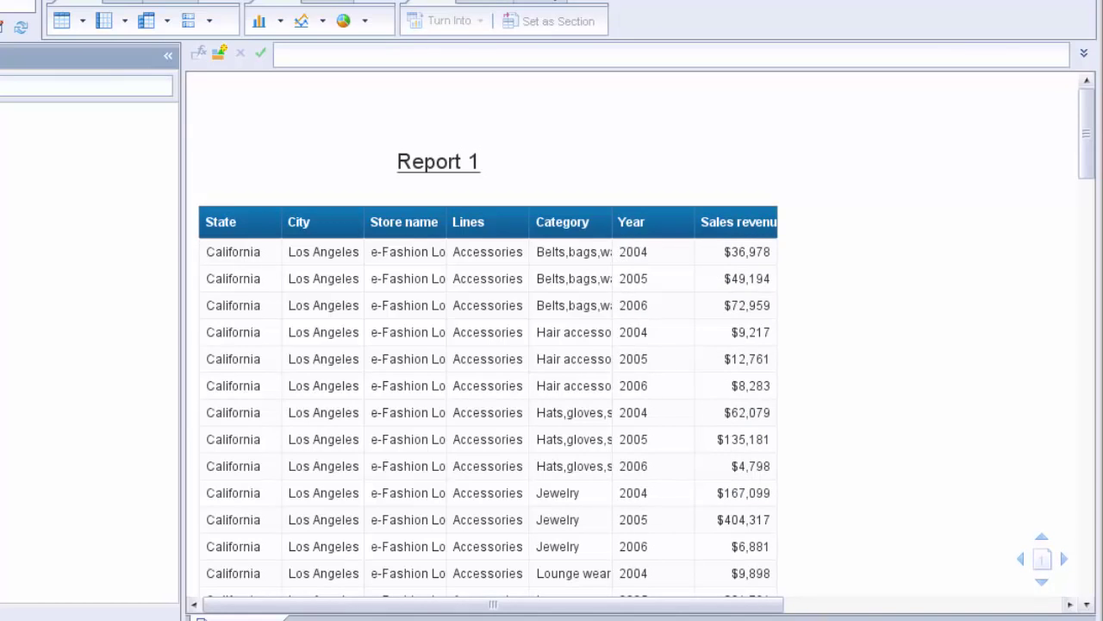
# Remove the Category column from the table
pyautogui.click(578, 261)
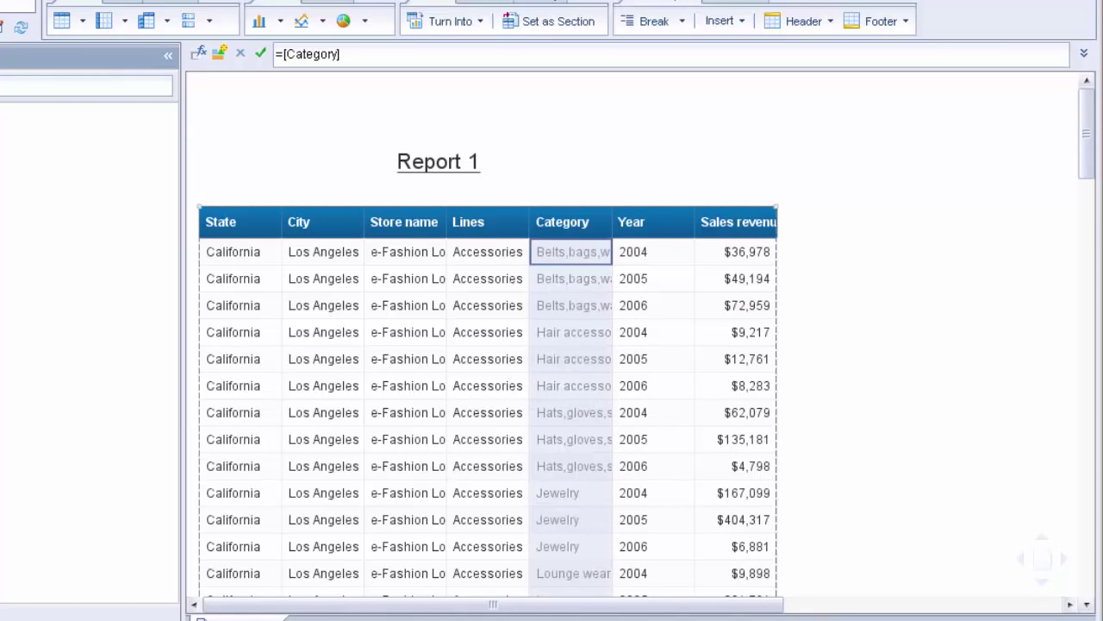
pyautogui.click(405, 306)
pyautogui.press('Delete')
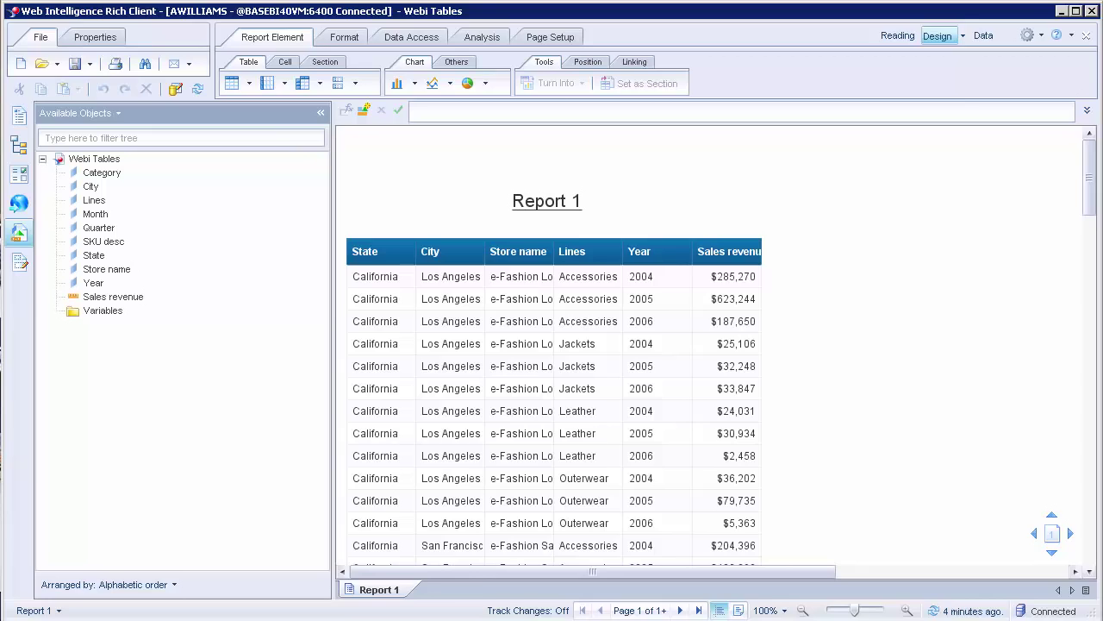
# Duplicate Report 1 and rename the copy as Raw Data
pyautogui.rightClick(390, 594)
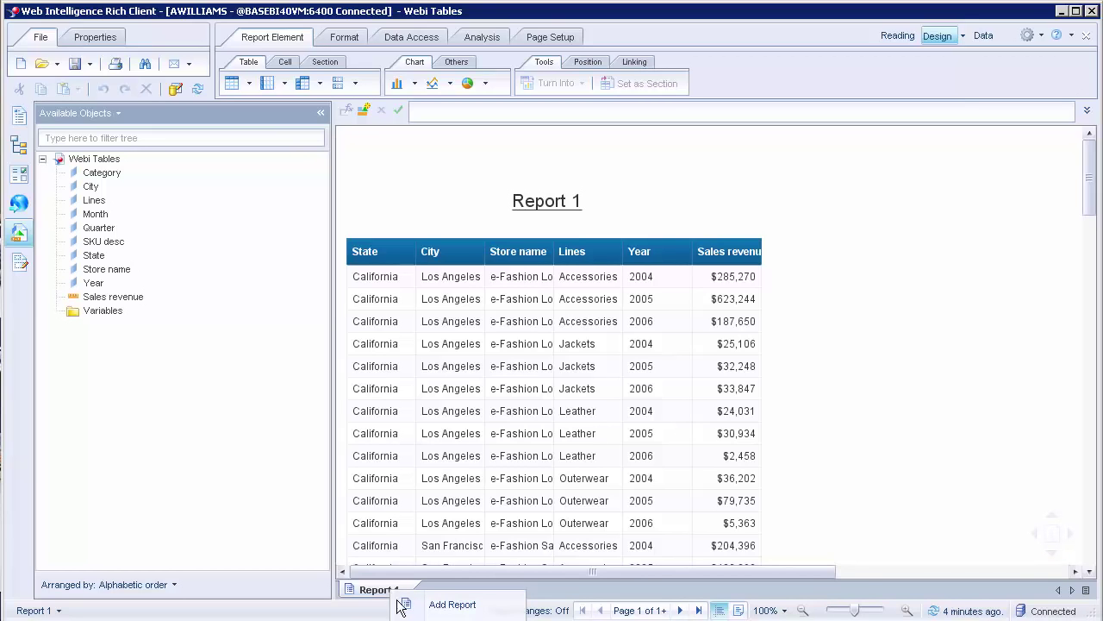
pyautogui.click(436, 604)
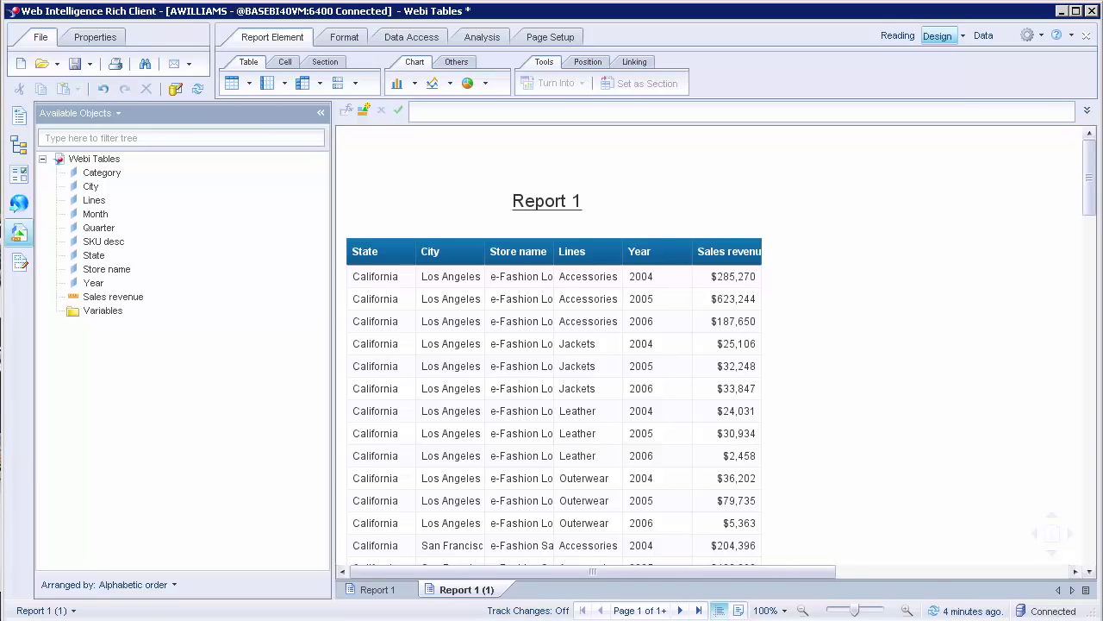
pyautogui.rightClick(470, 591)
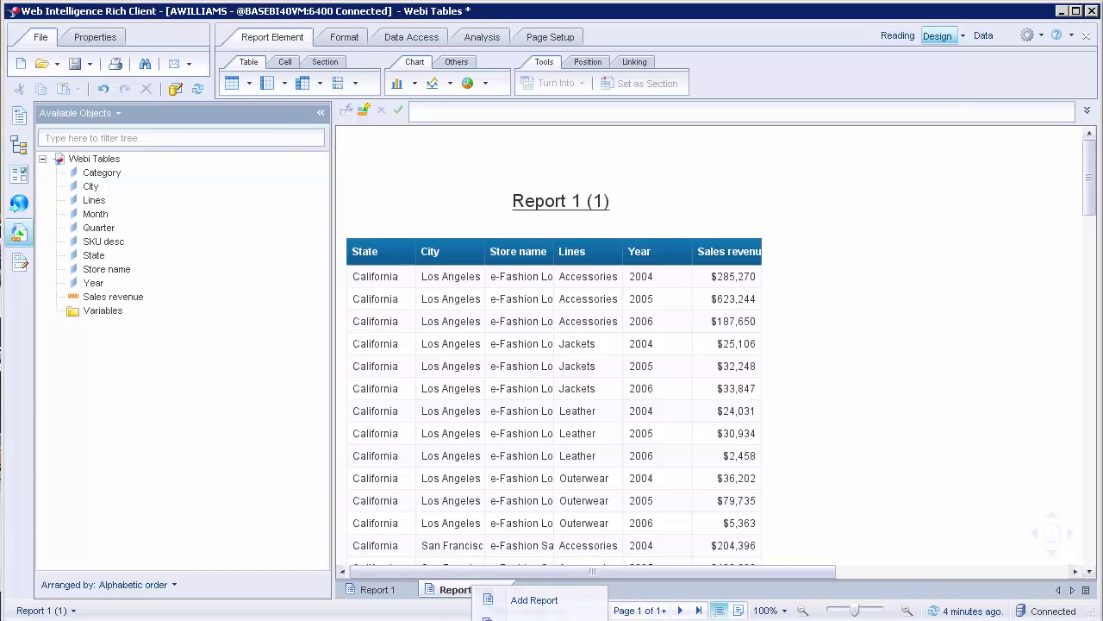
pyautogui.click(520, 617)
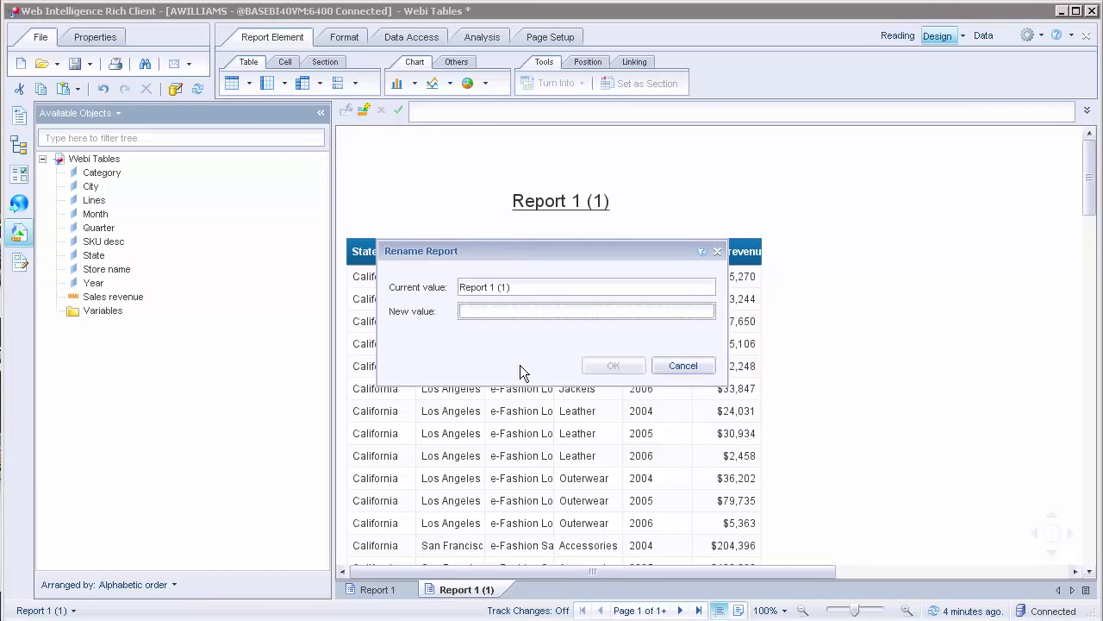
pyautogui.write('Raw Data')
pyautogui.click(612, 366)
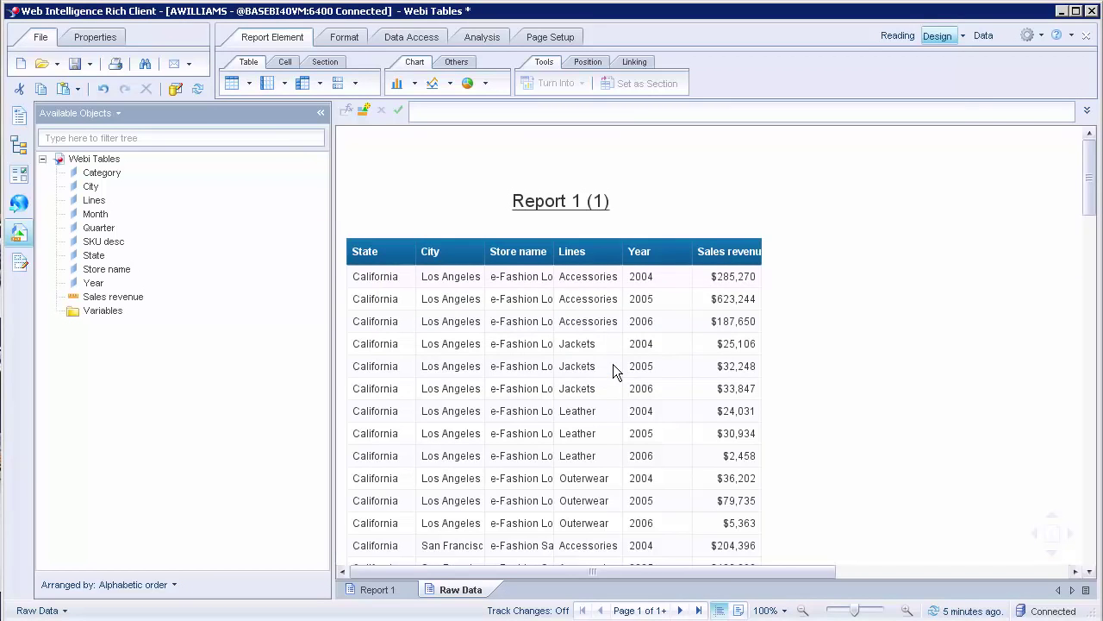
# Return to the original Report 1 and rename it as Table Example
pyautogui.click(383, 593)
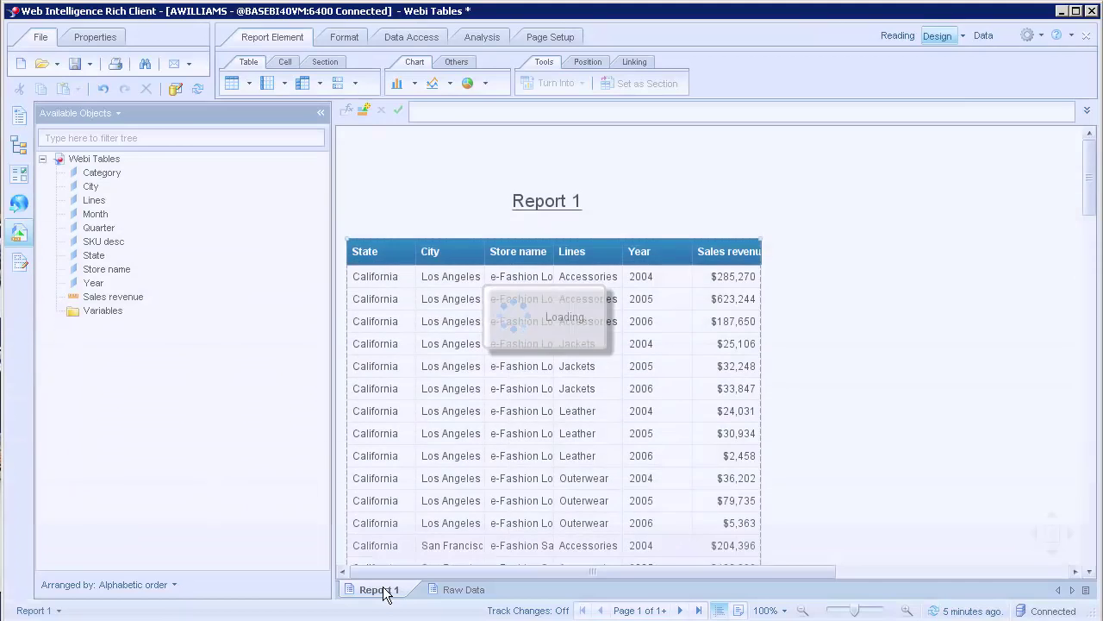
pyautogui.rightClick(386, 593)
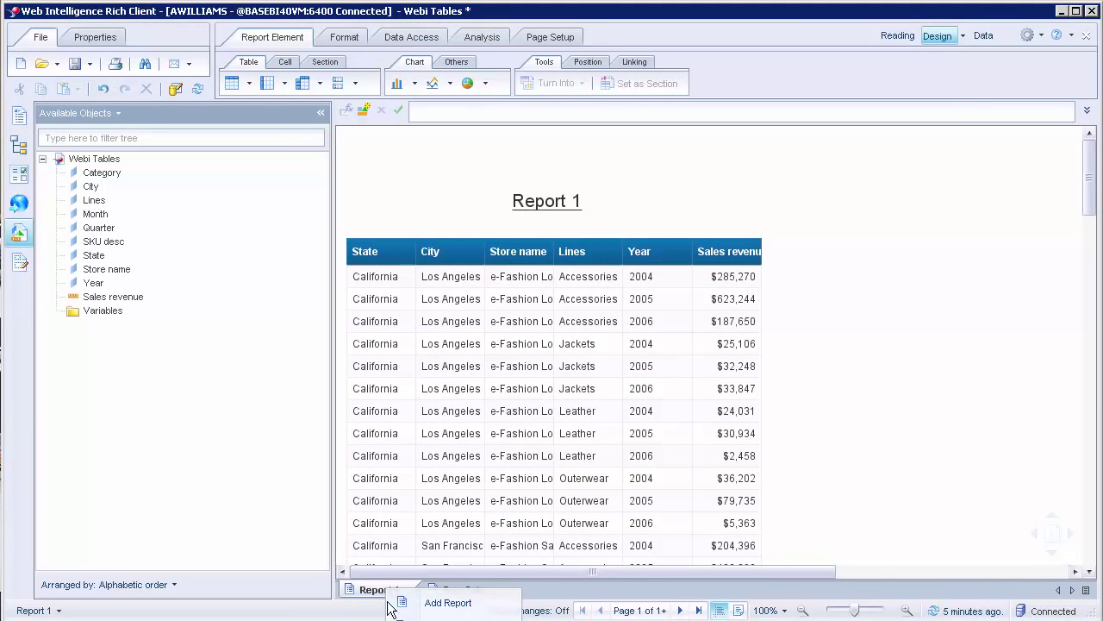
pyautogui.click(443, 620)
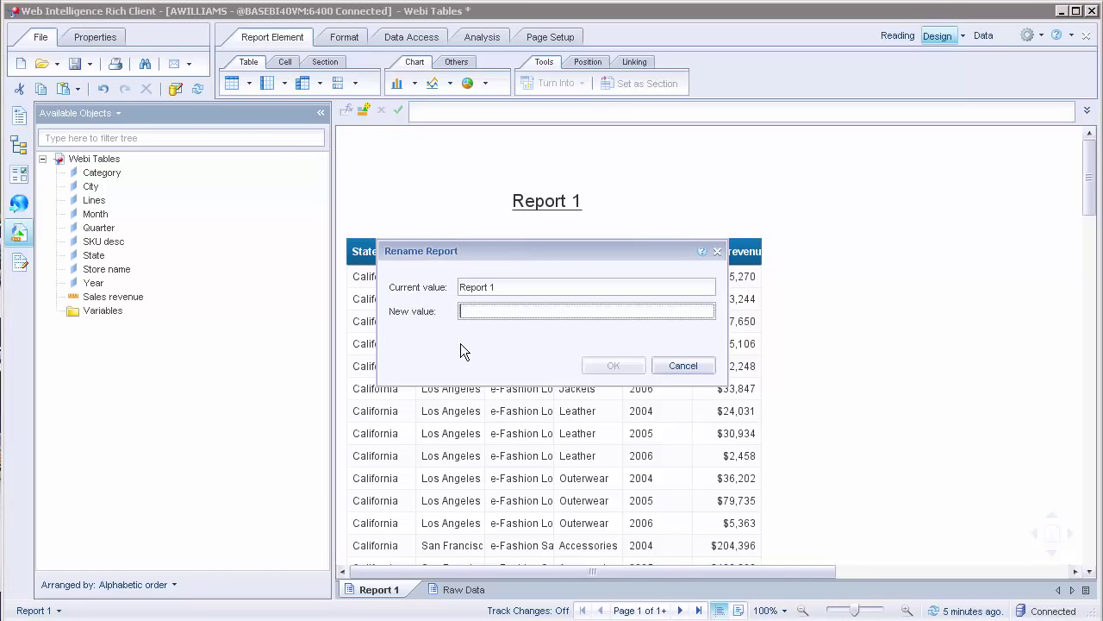
pyautogui.write('Table Example')
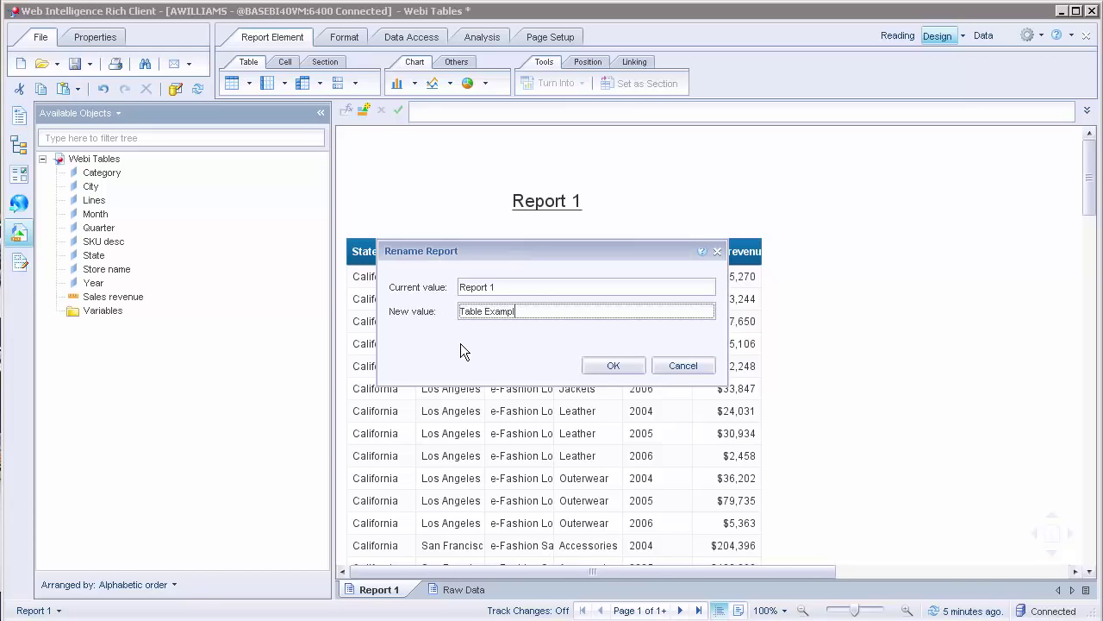
pyautogui.click(629, 365)
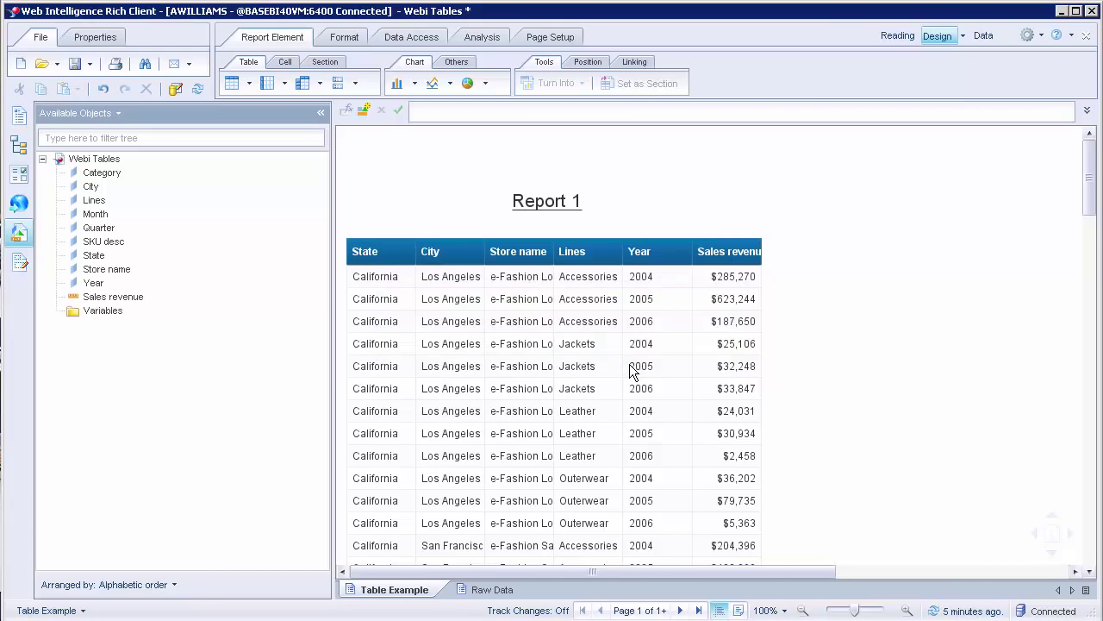
# Move the report title cell left so it sits above the start of the table
pyautogui.click(548, 201)
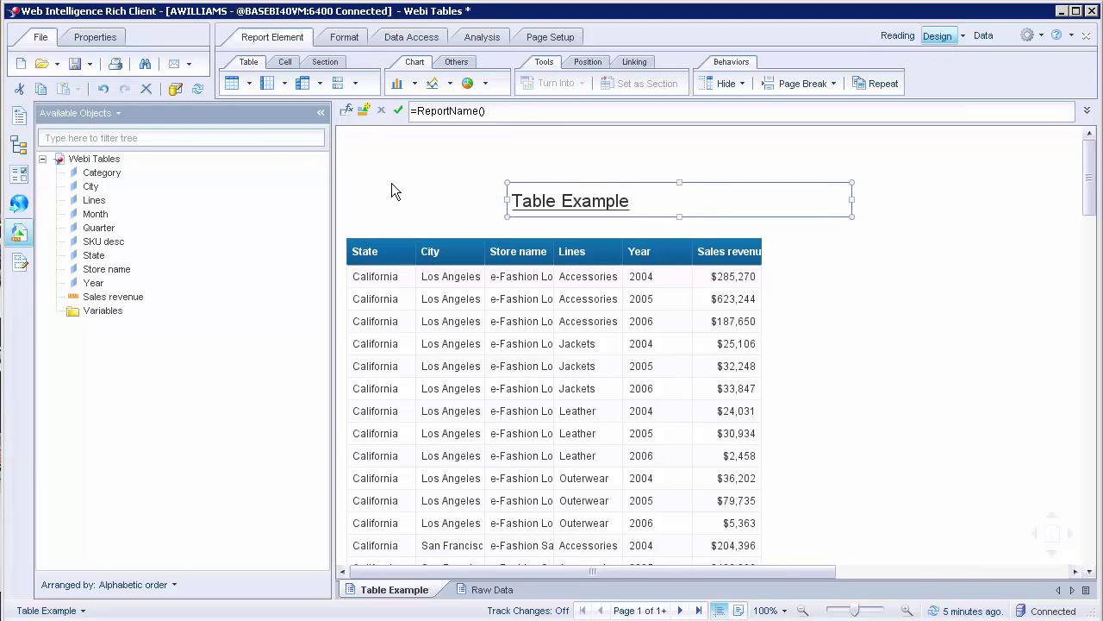
pyautogui.moveTo(392, 184); pyautogui.dragTo(383, 182)
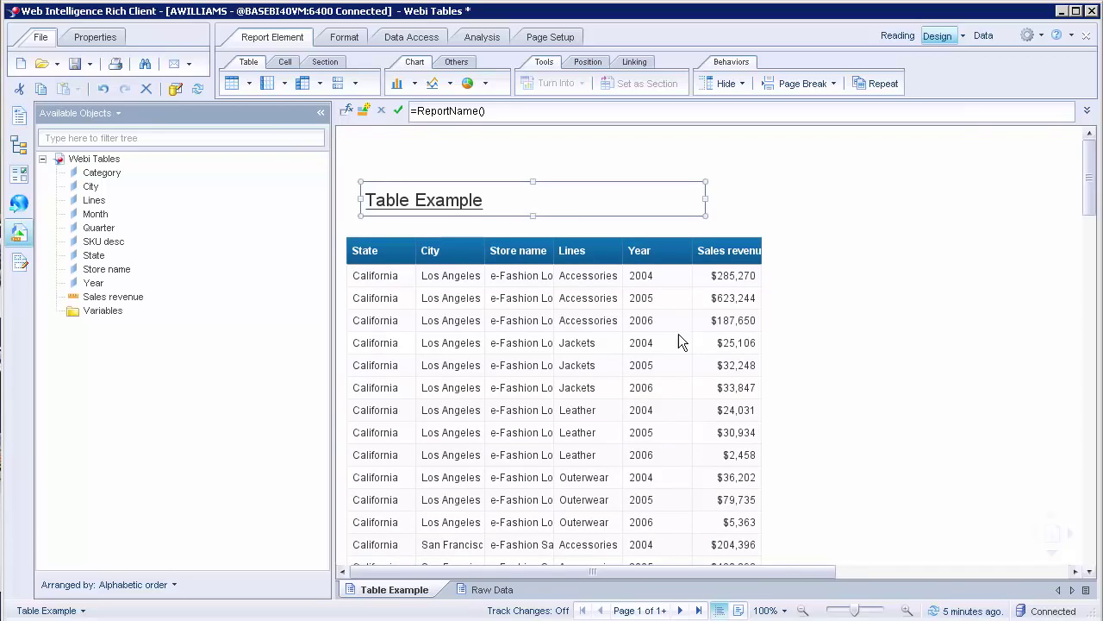
# Add a Sum calculation to the Sales revenue column of the table
pyautogui.click(741, 281)
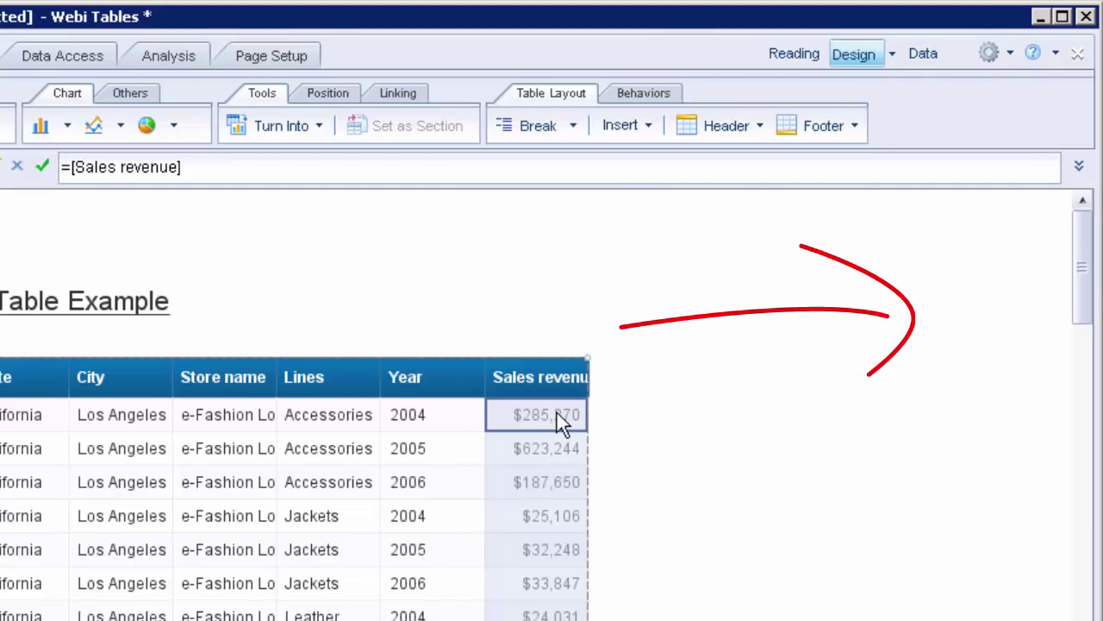
pyautogui.click(171, 56)
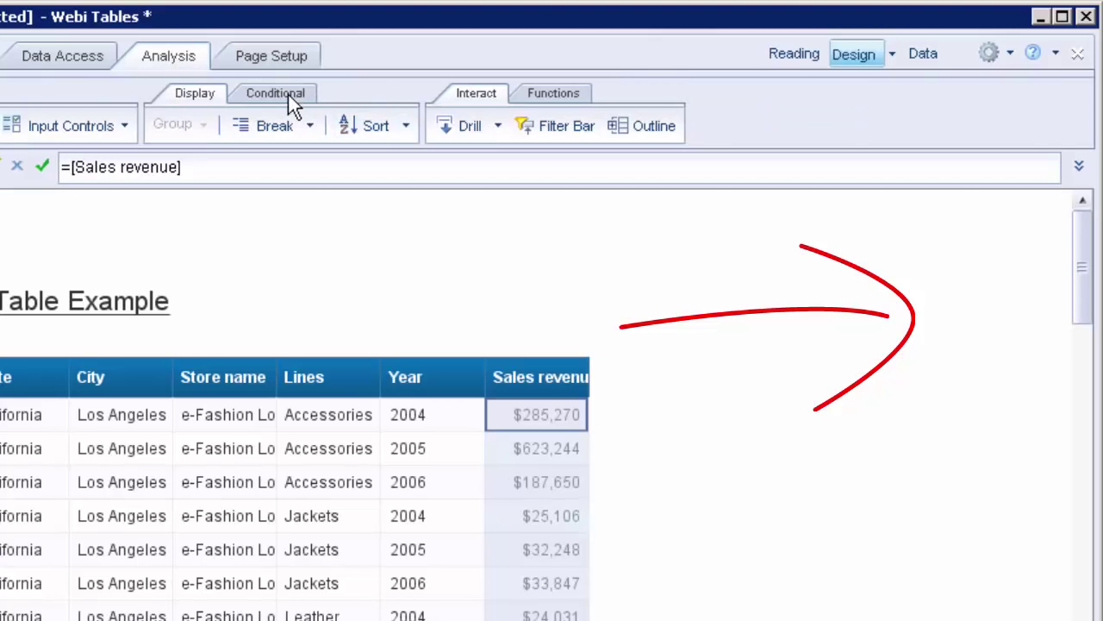
pyautogui.click(550, 94)
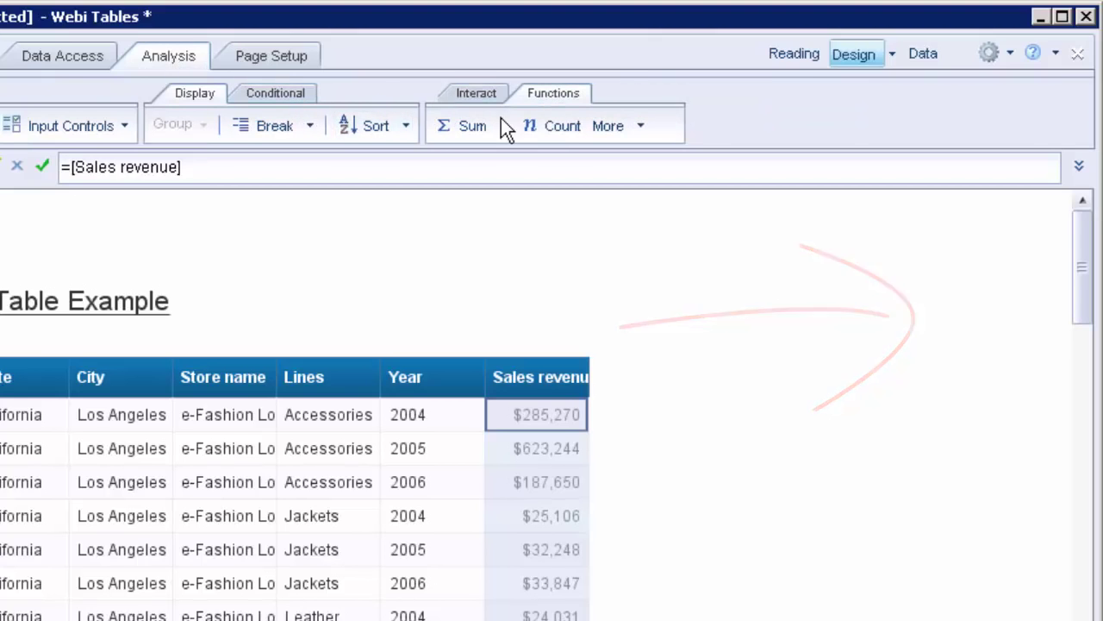
pyautogui.click(472, 128)
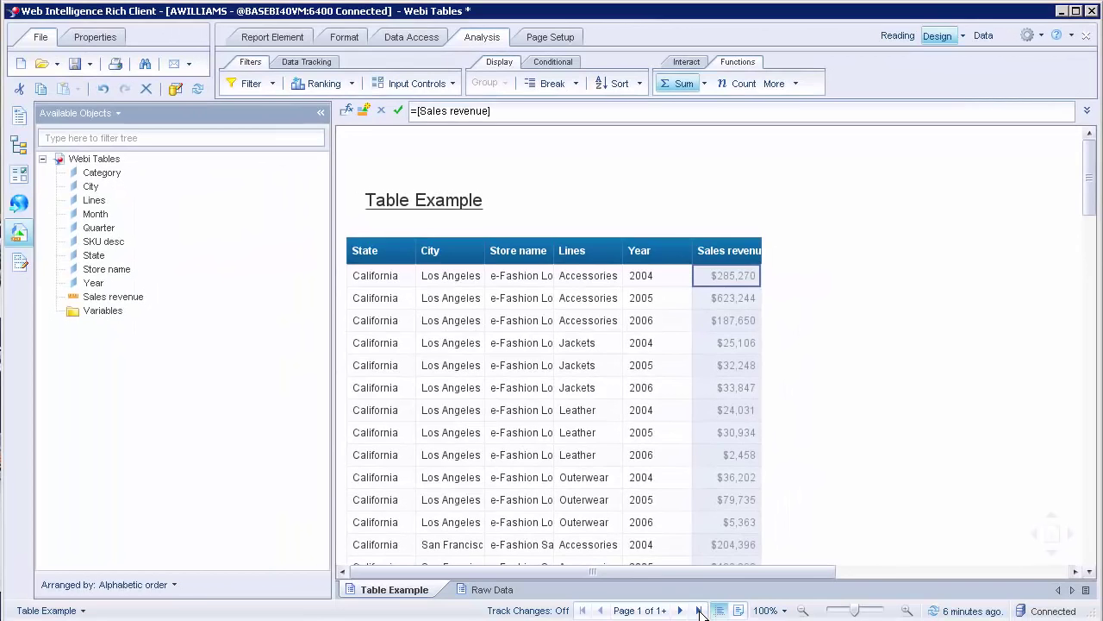
# Widen the Sales revenue column so the Sum value in the table's last row fits
pyautogui.click(699, 610)
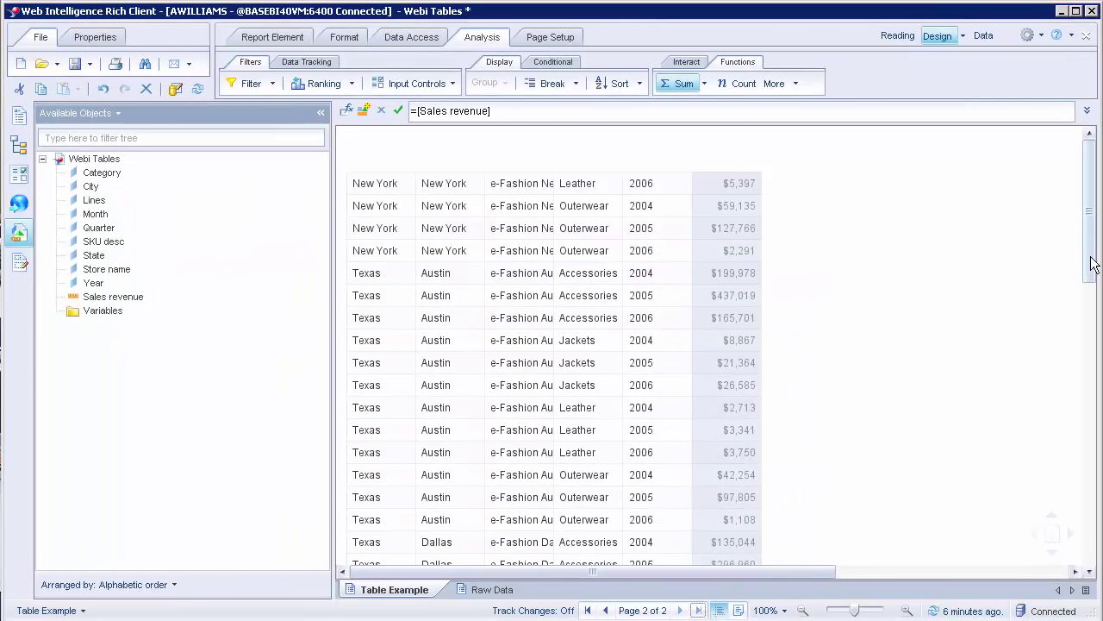
pyautogui.scroll(-6, 1090, 377)
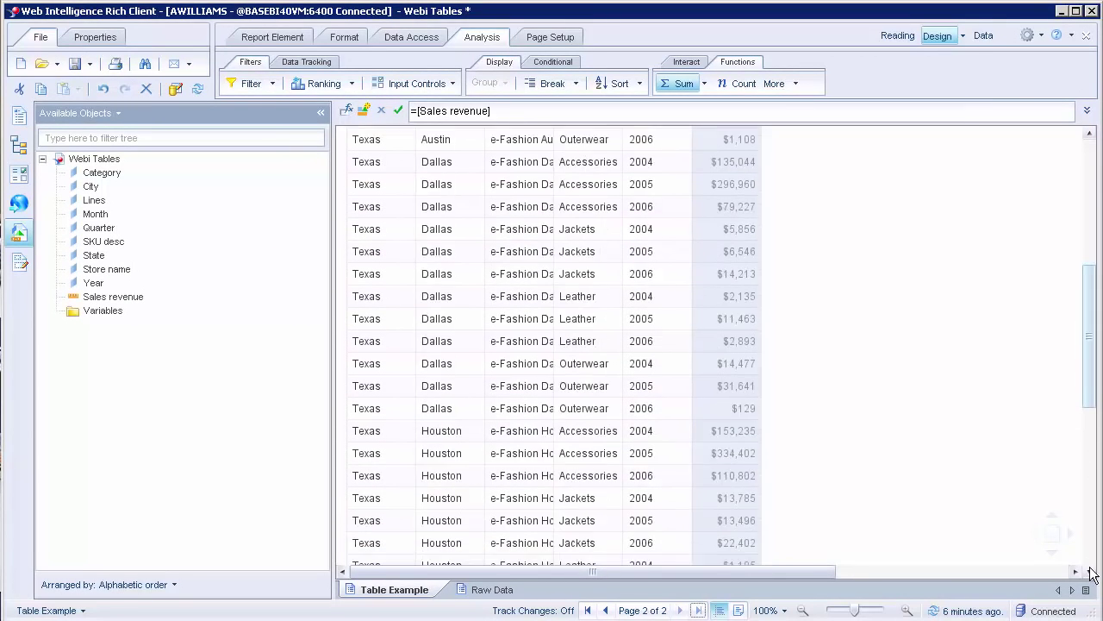
pyautogui.scroll(-8, 1091, 574)
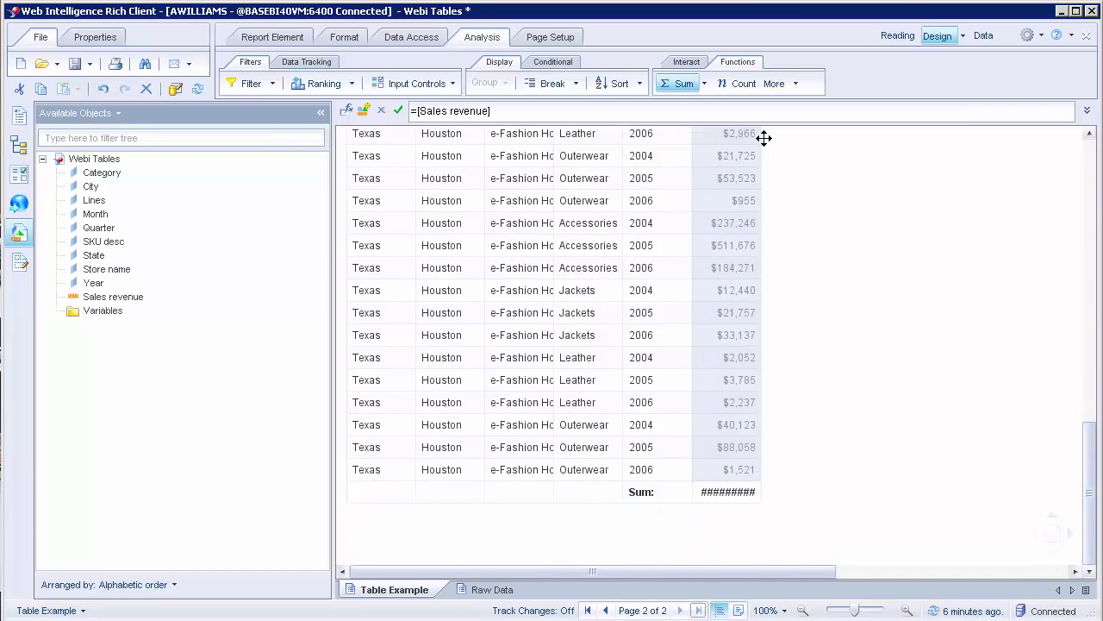
pyautogui.click(764, 138)
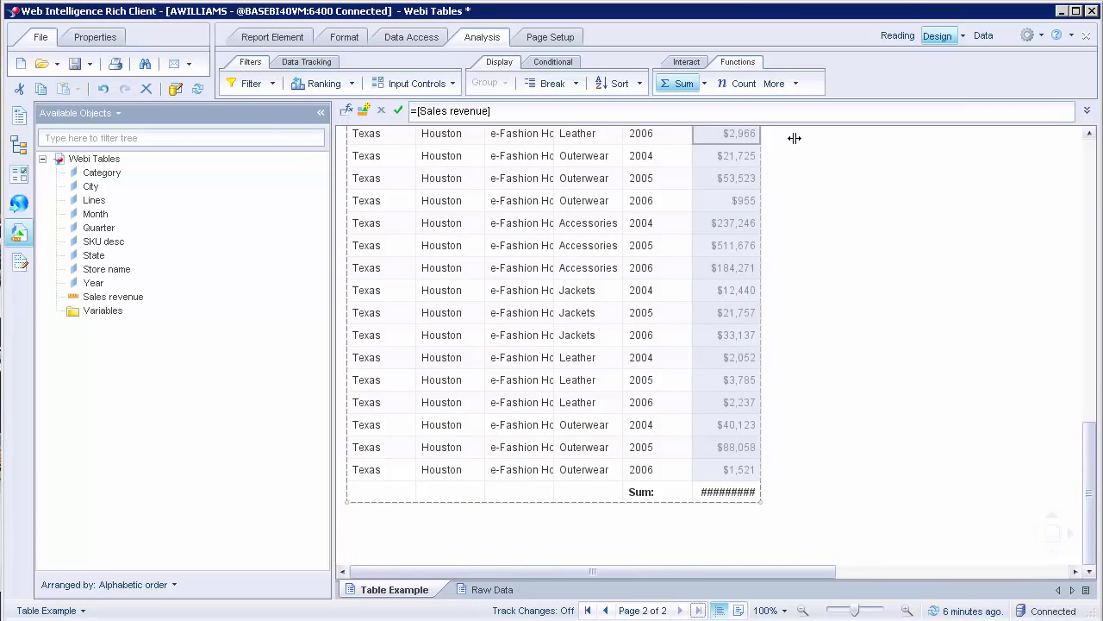
pyautogui.moveTo(794, 138); pyautogui.dragTo(793, 138)
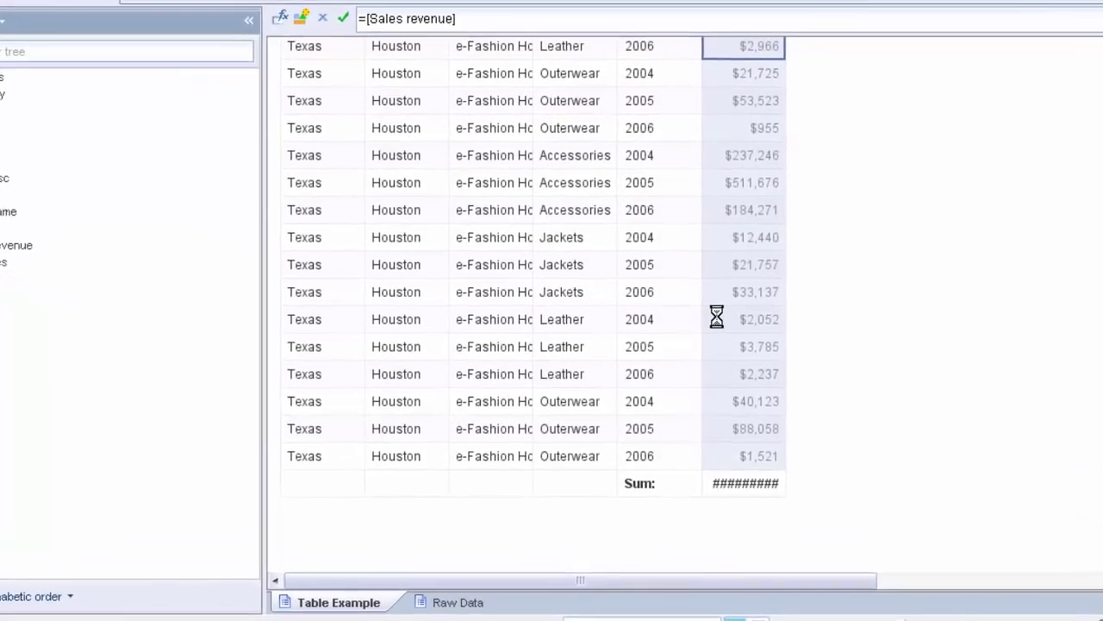
pyautogui.click(789, 479)
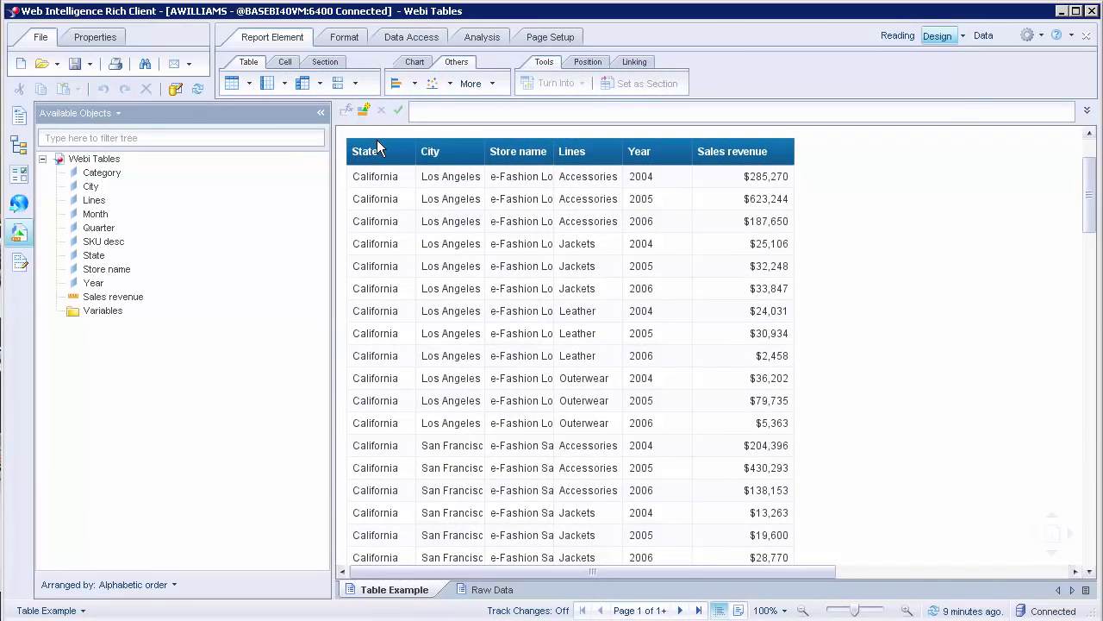
# Rename the table block as Sales Data in its table format settings
pyautogui.click(366, 150)
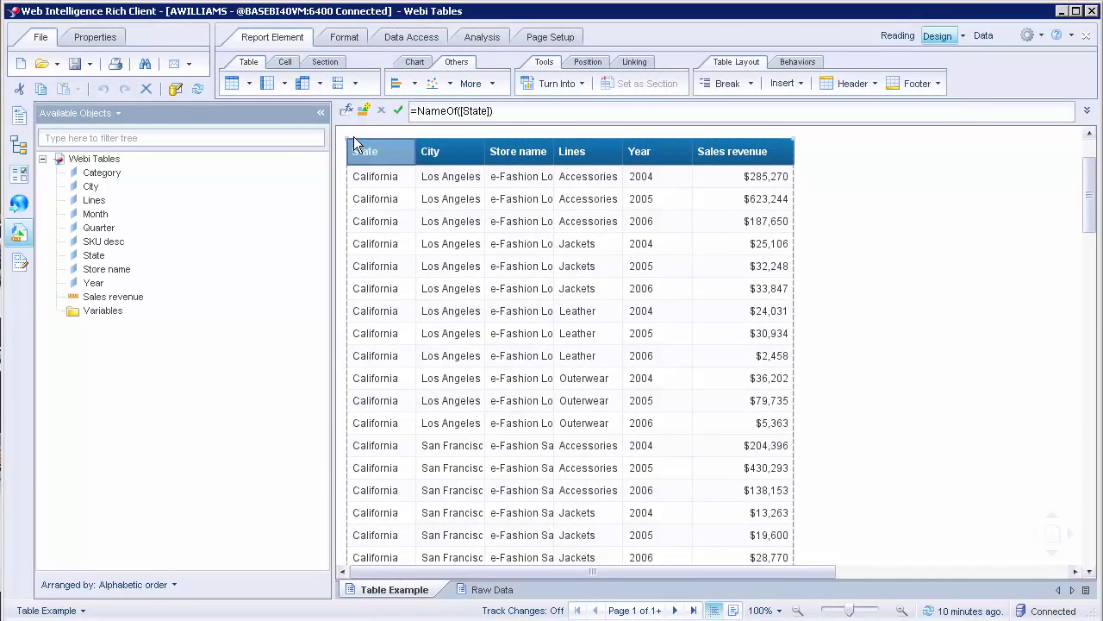
pyautogui.rightClick(354, 138)
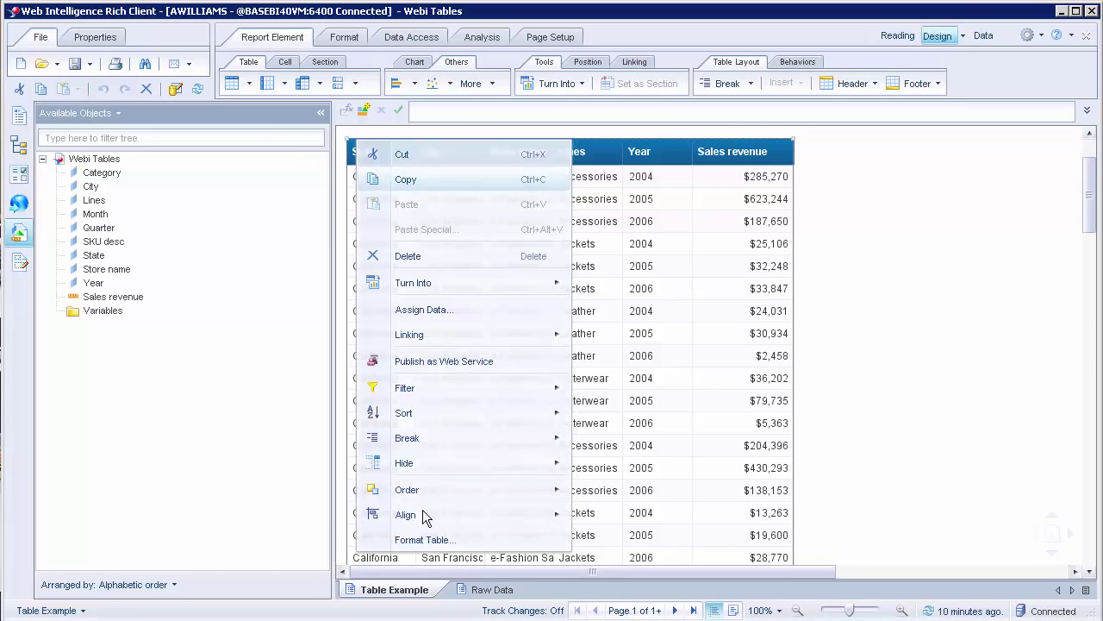
pyautogui.click(428, 539)
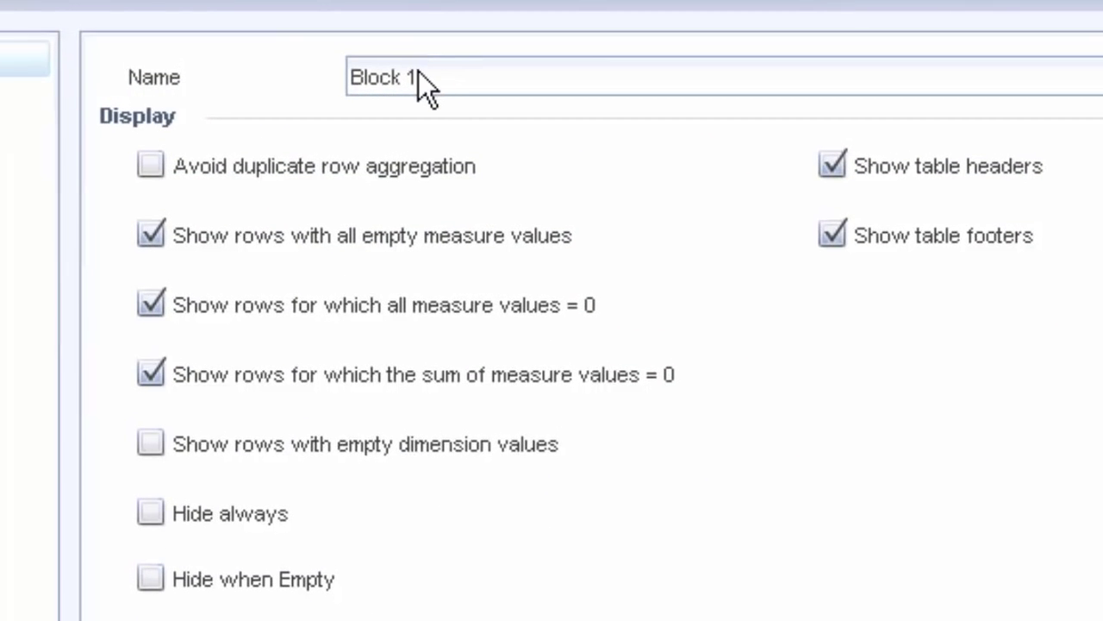
pyautogui.click(345, 77)
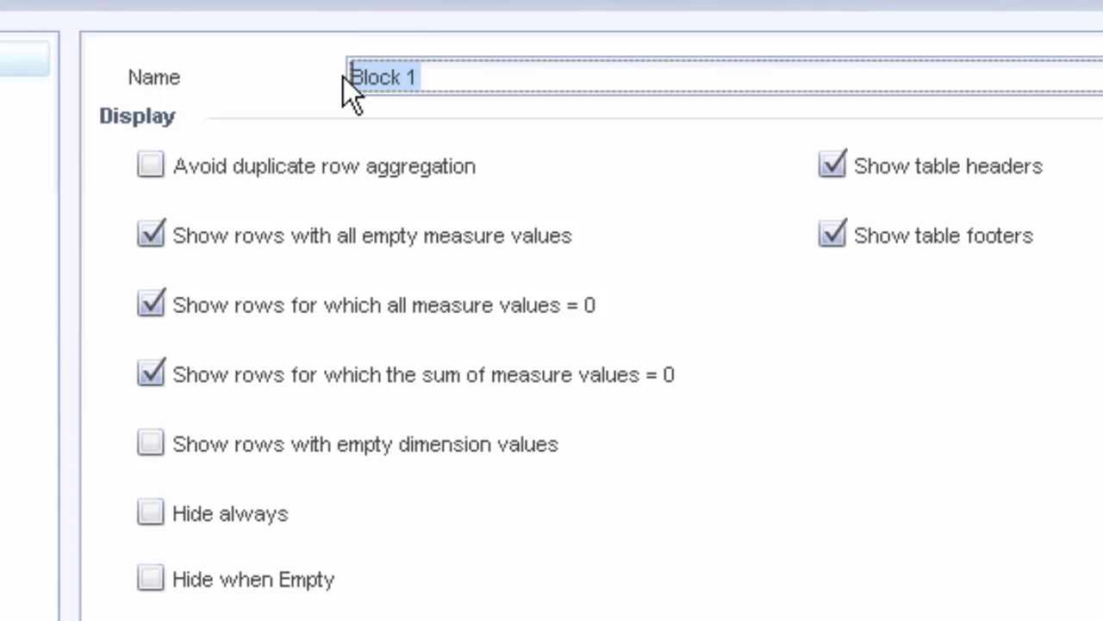
pyautogui.write('Sales Data')
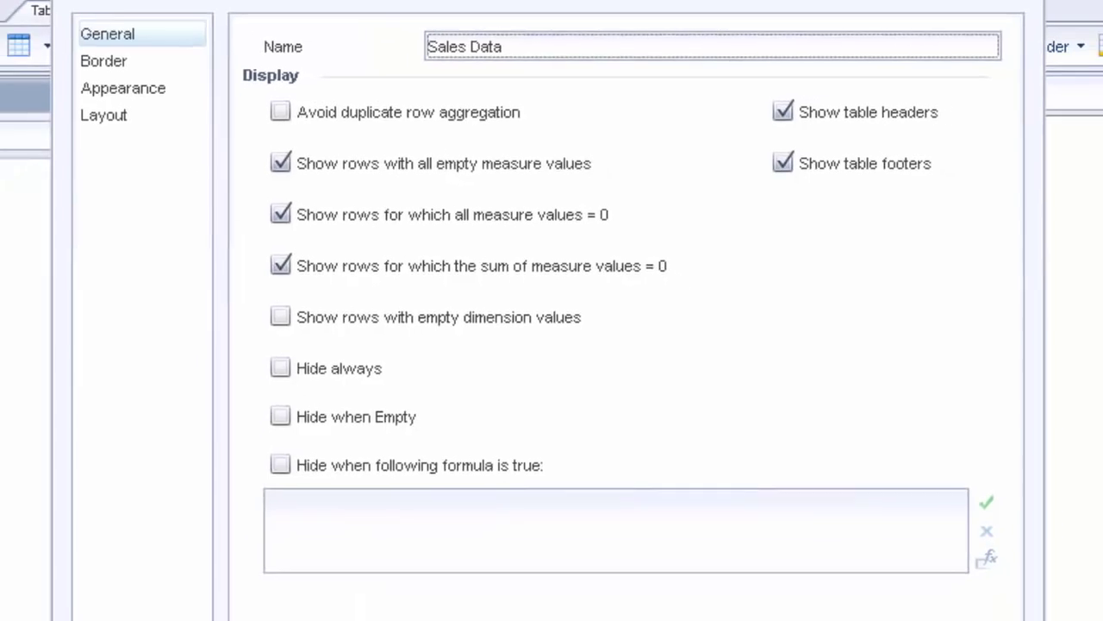
pyautogui.click(879, 608)
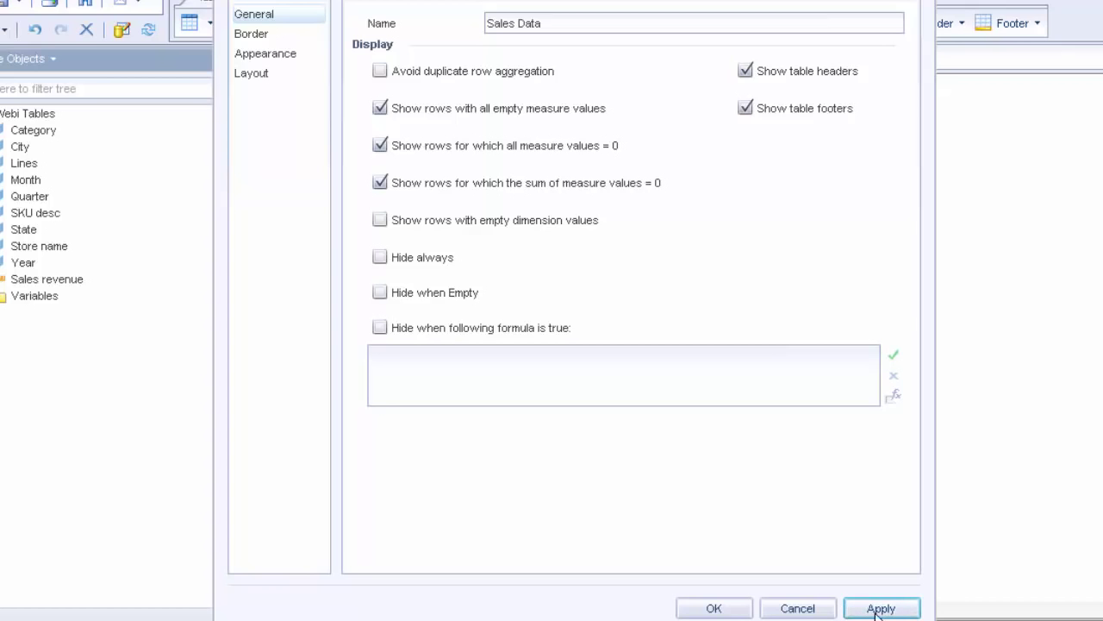
pyautogui.press('Return')
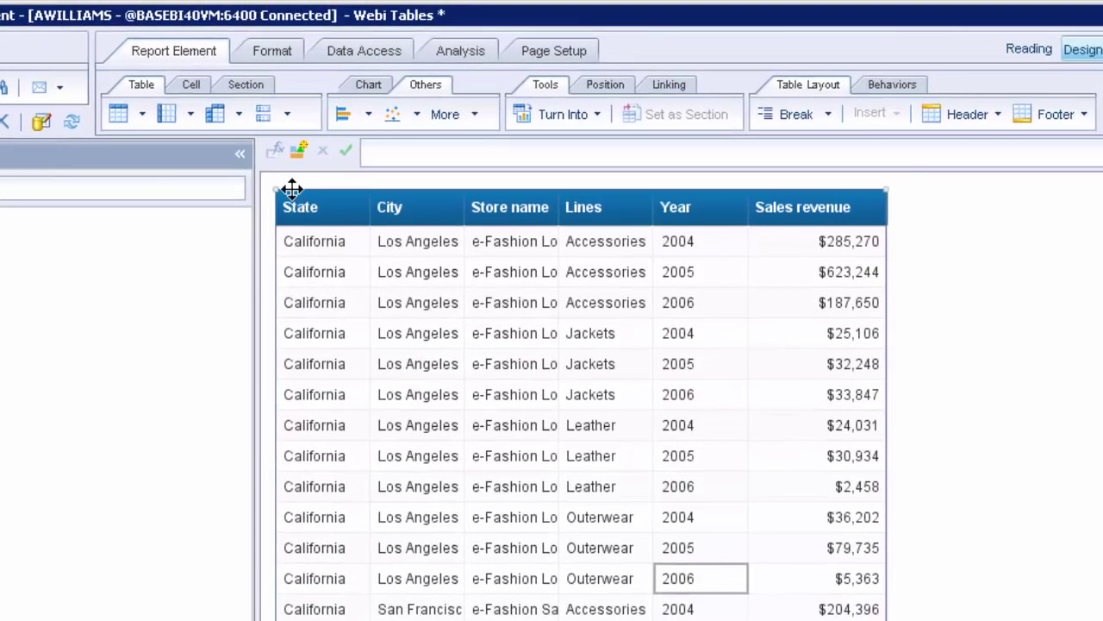
# Sort the Sales Data table in ascending order by State, City, Year, Lines and Store name, in that priority
pyautogui.click(292, 189)
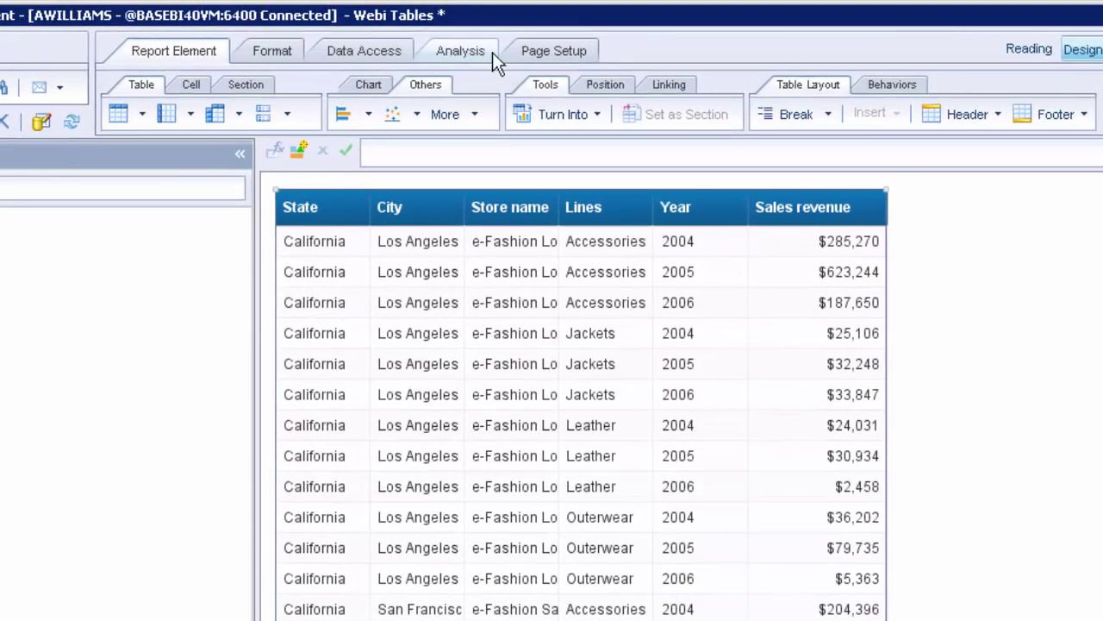
pyautogui.click(462, 52)
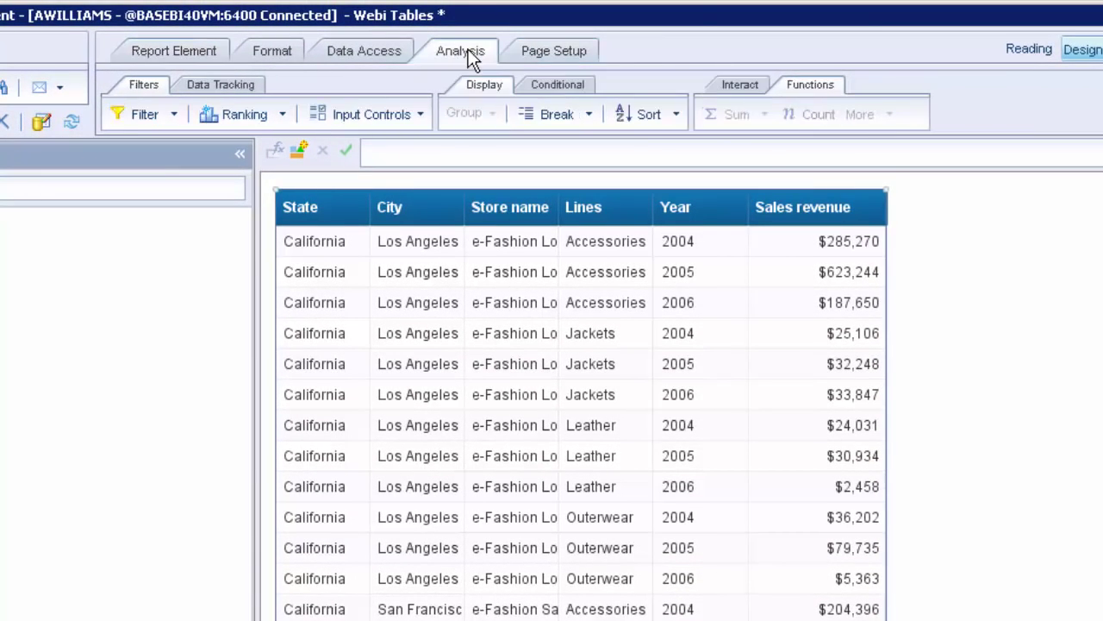
pyautogui.click(675, 114)
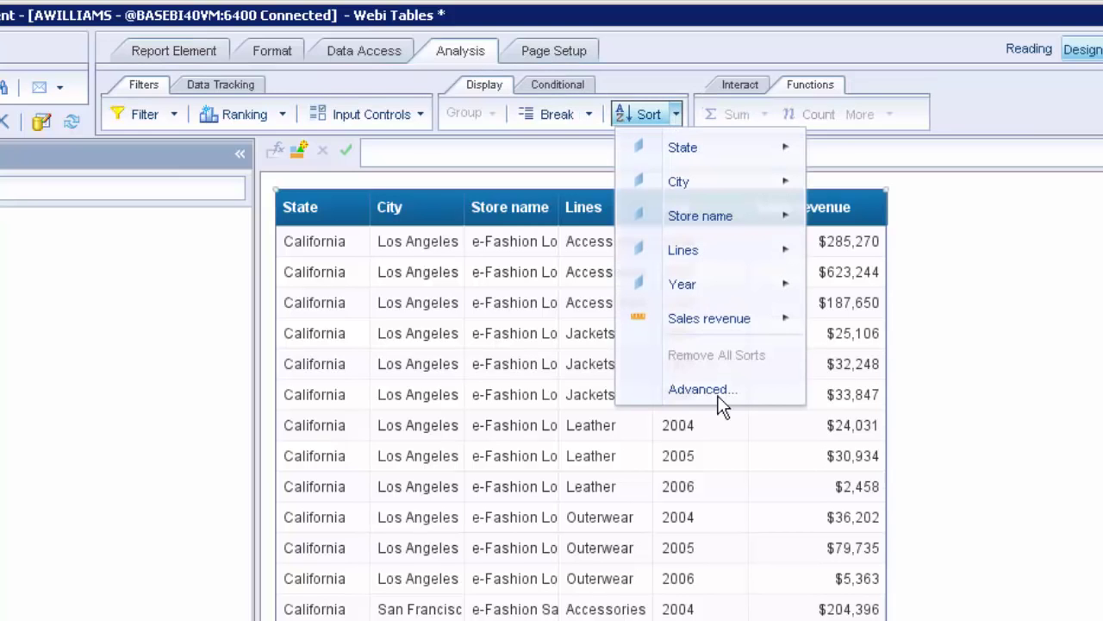
pyautogui.moveTo(694, 159)
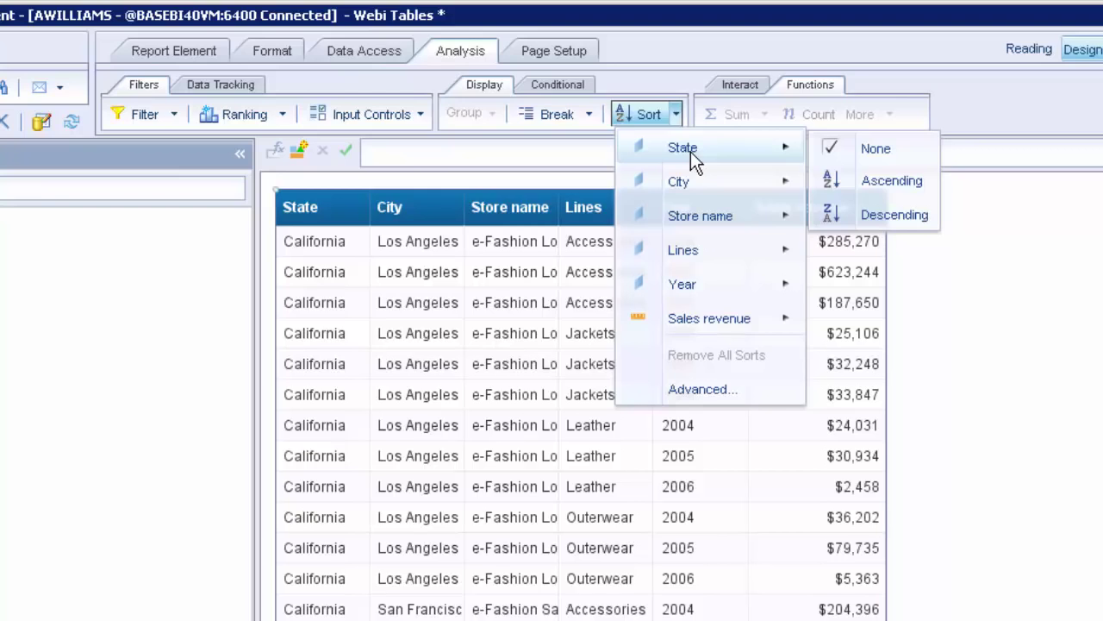
pyautogui.click(699, 392)
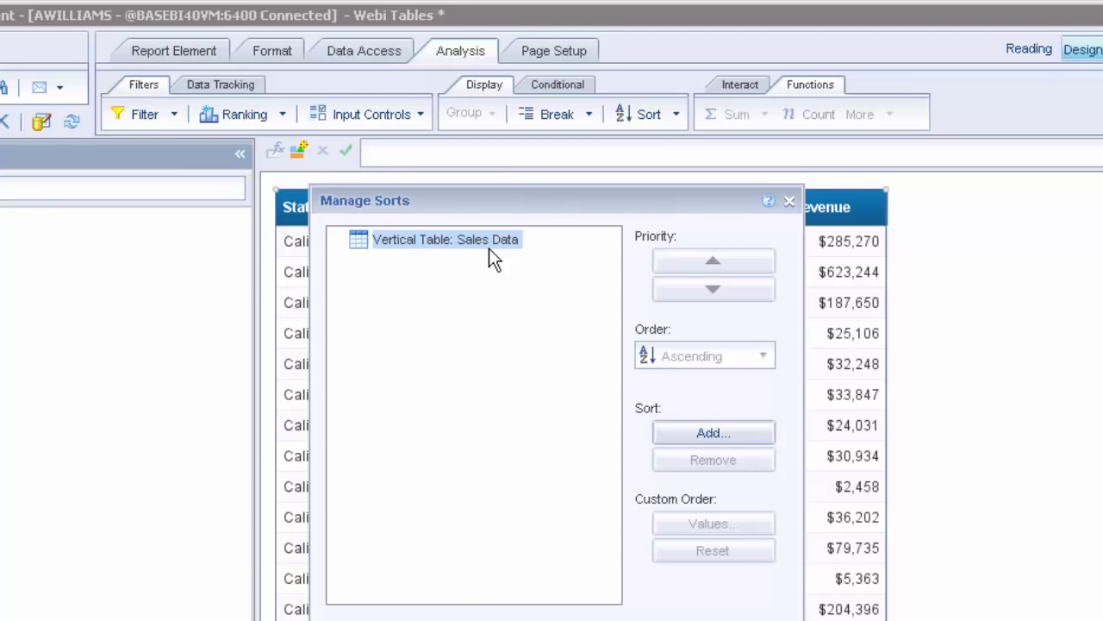
pyautogui.click(719, 438)
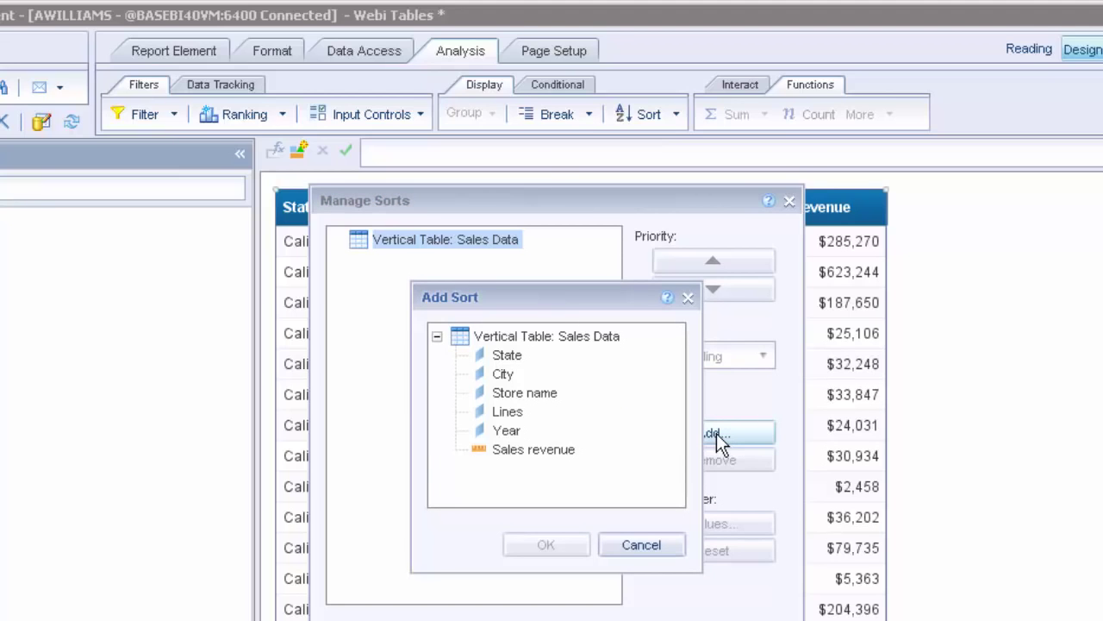
pyautogui.click(509, 356)
pyautogui.click(547, 547)
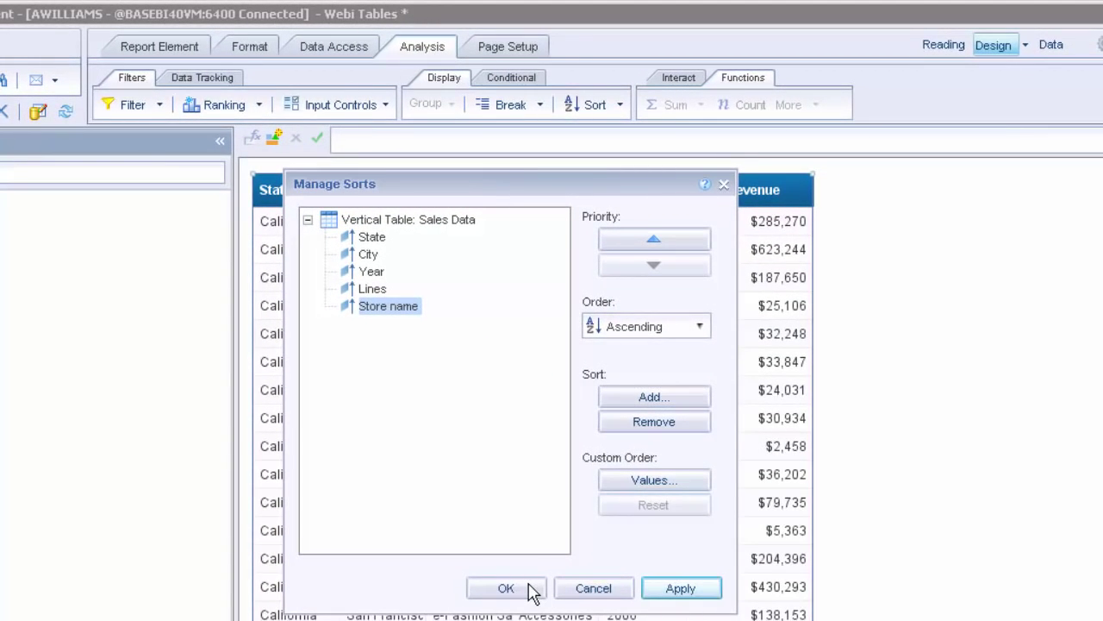
pyautogui.click(529, 590)
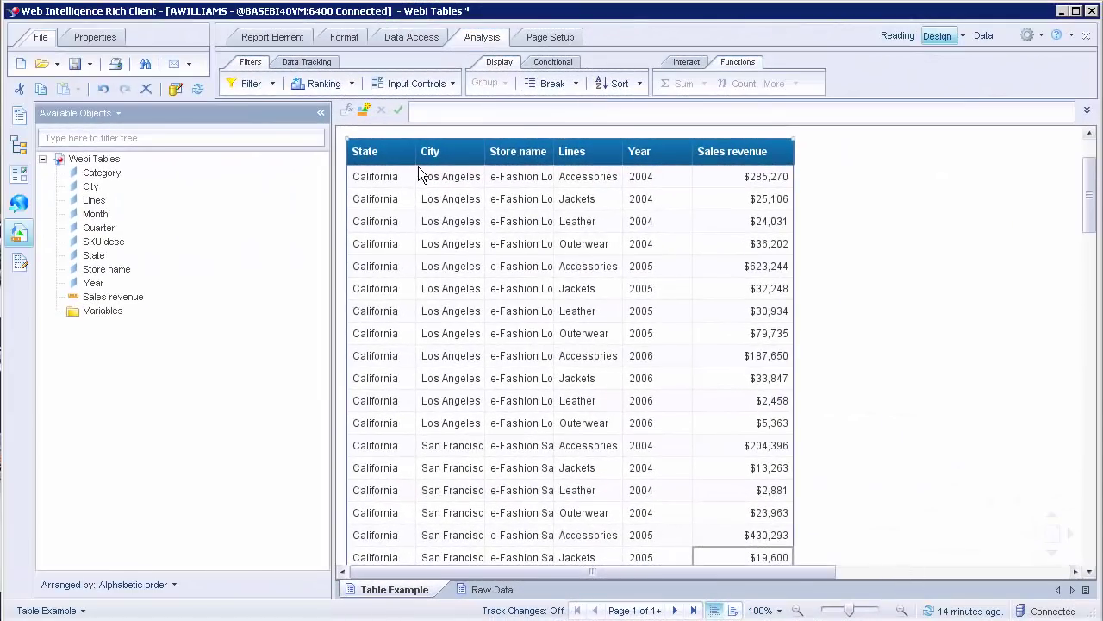
pyautogui.rightClick(362, 142)
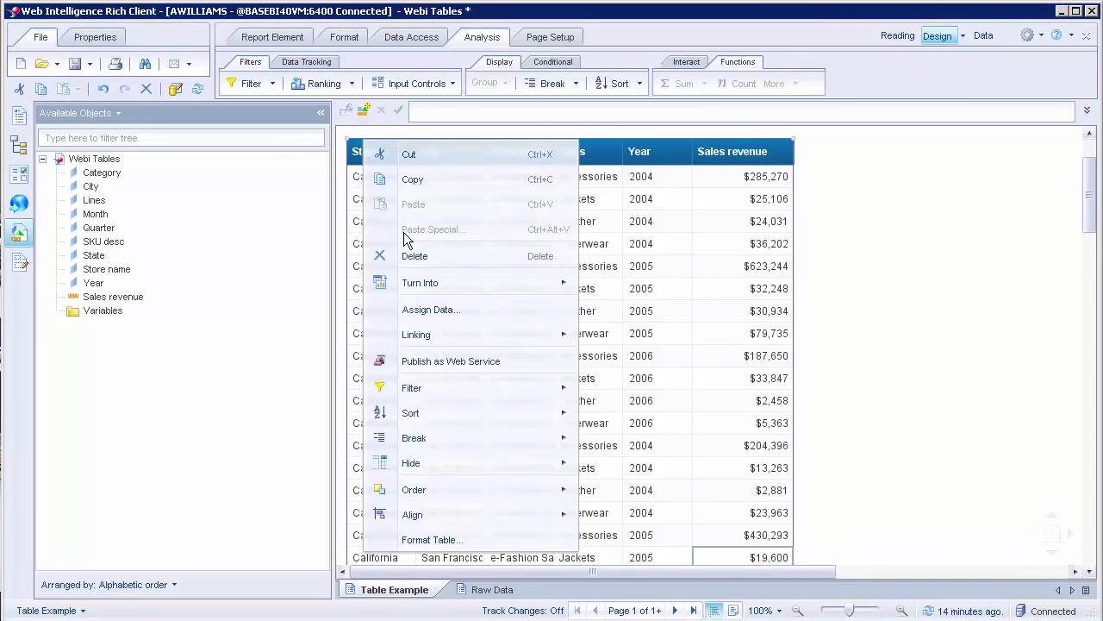
pyautogui.moveTo(421, 441)
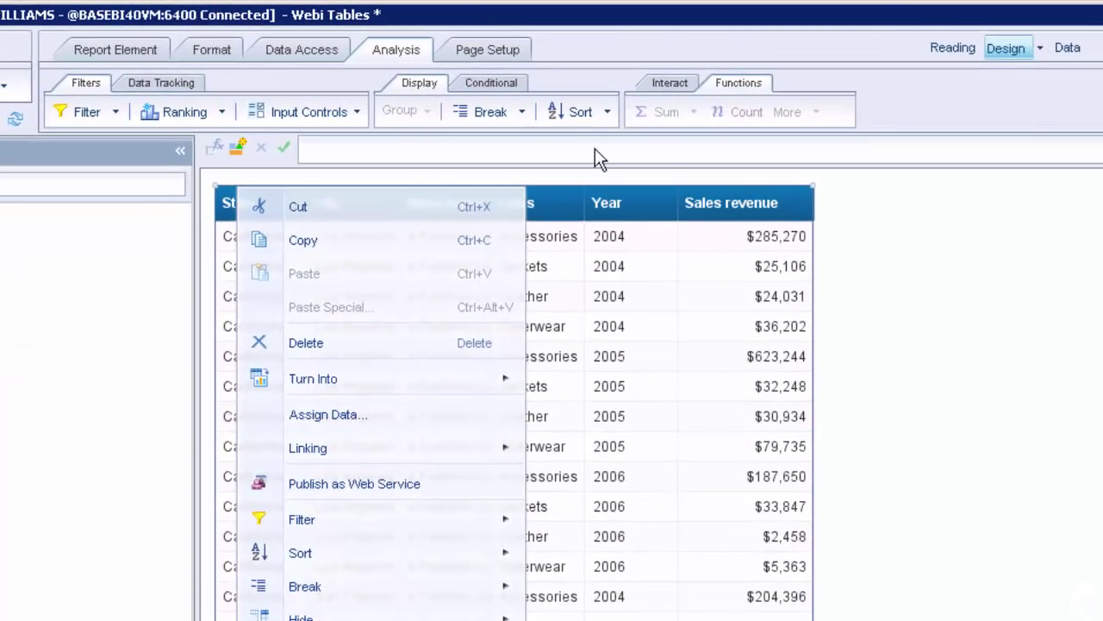
pyautogui.click(524, 110)
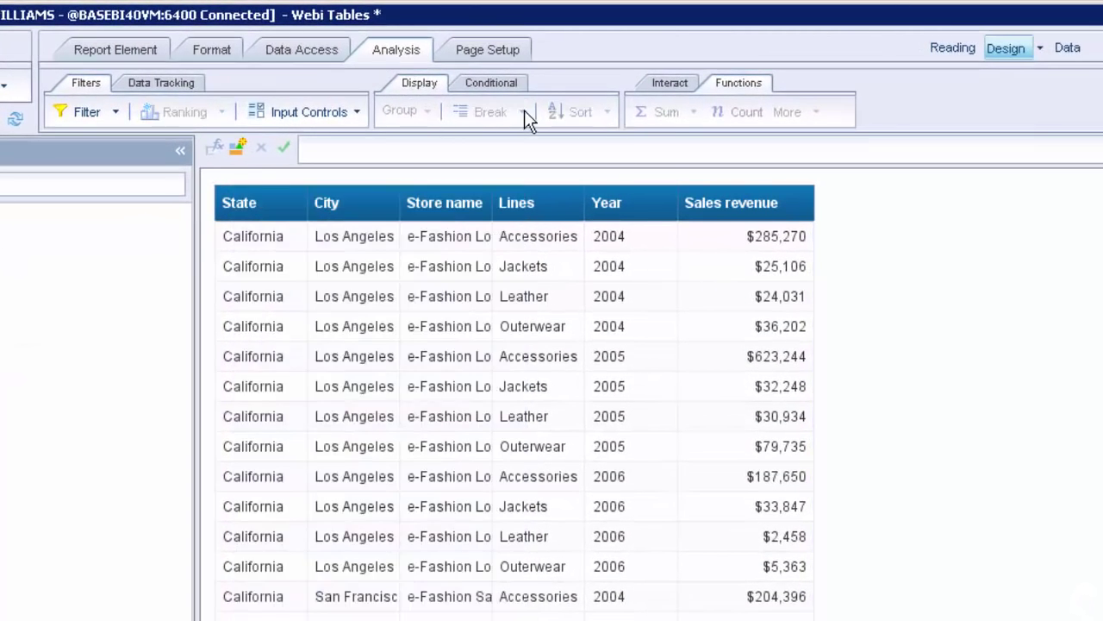
# Add a break on State to the Sales Data table through the Manage Breaks settings
pyautogui.click(221, 186)
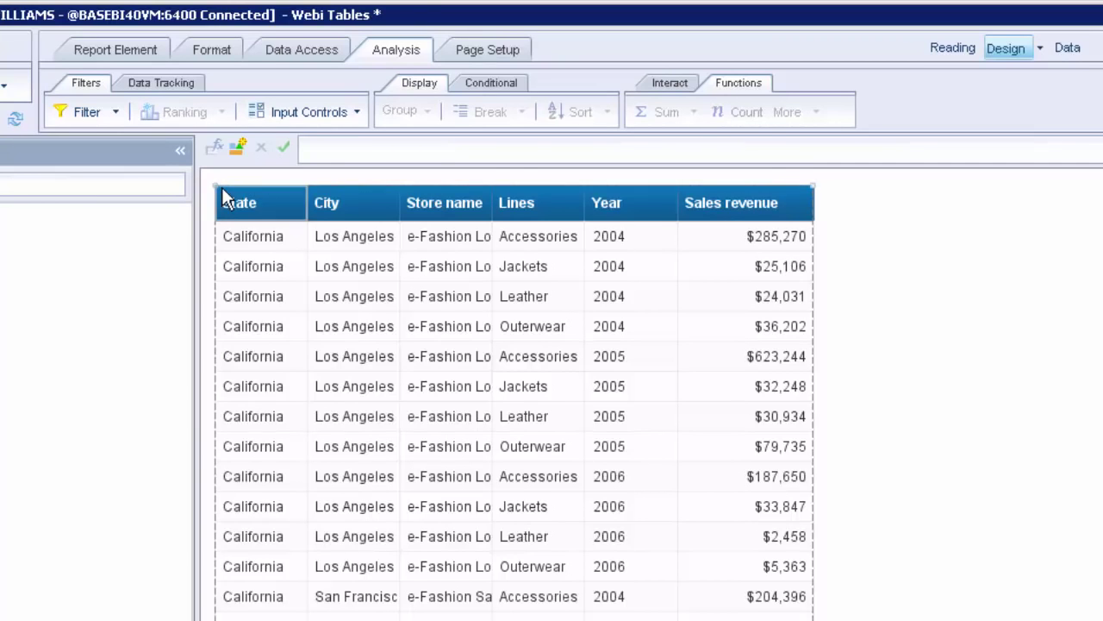
pyautogui.click(222, 194)
pyautogui.click(522, 112)
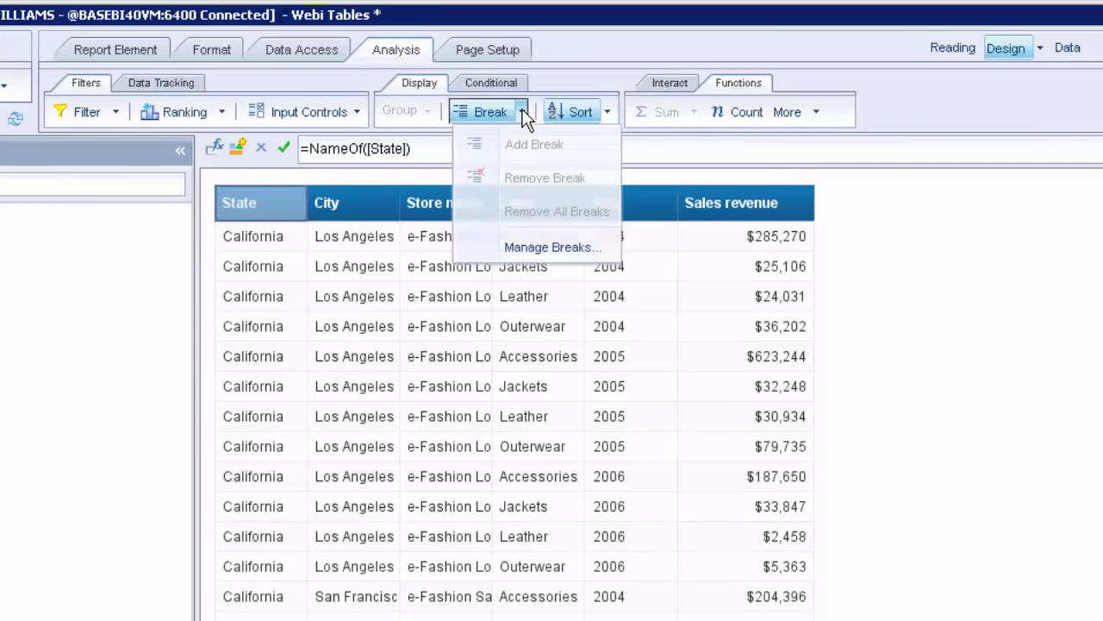
pyautogui.click(539, 248)
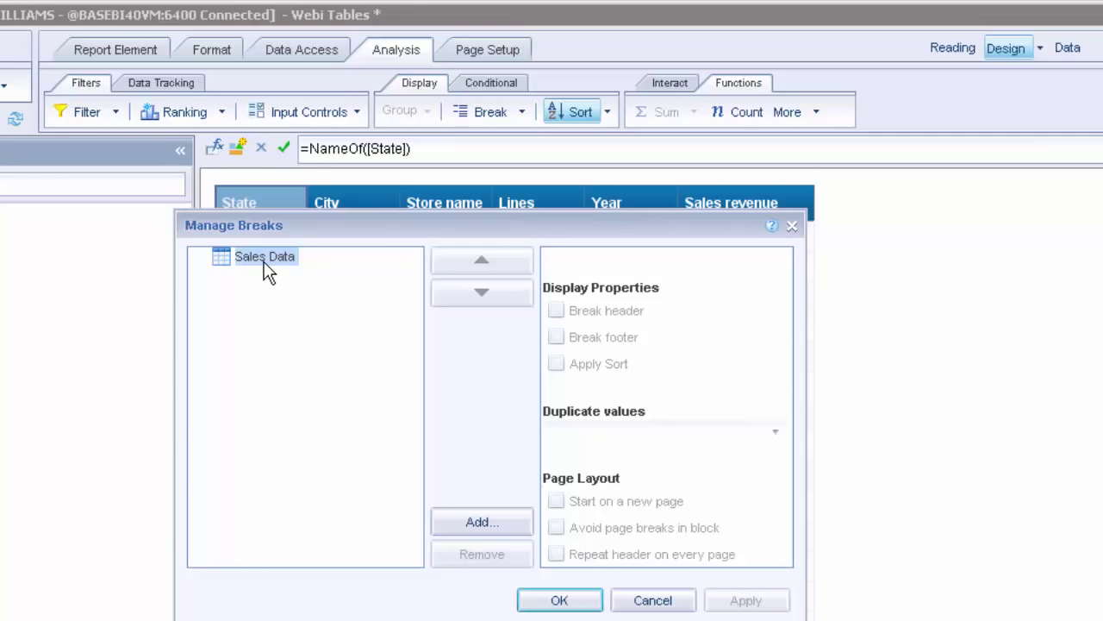
pyautogui.click(465, 522)
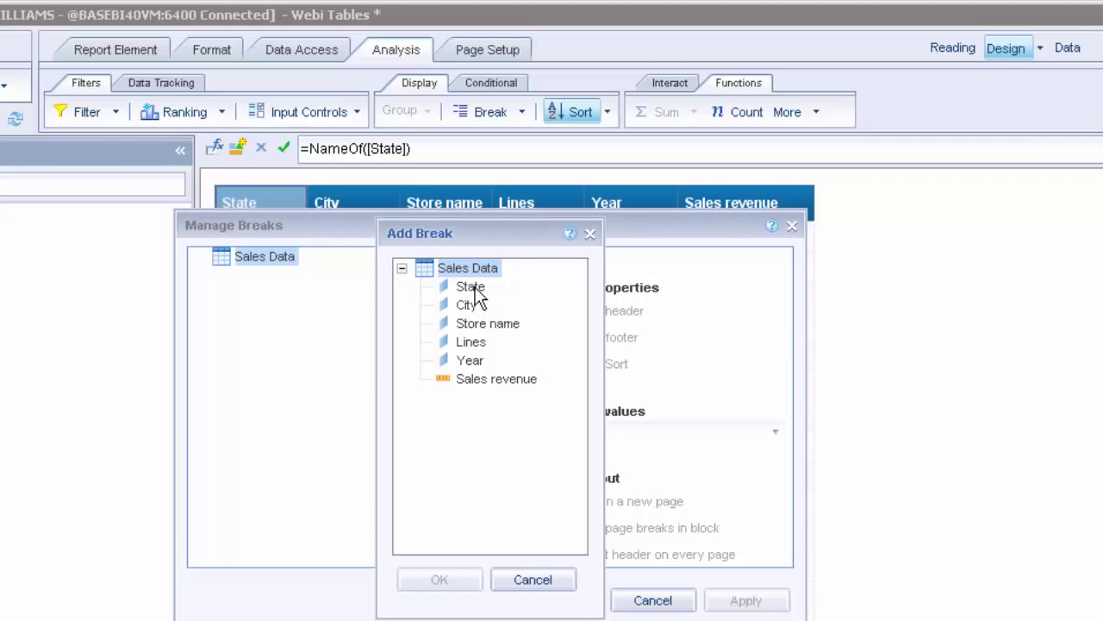
pyautogui.click(473, 287)
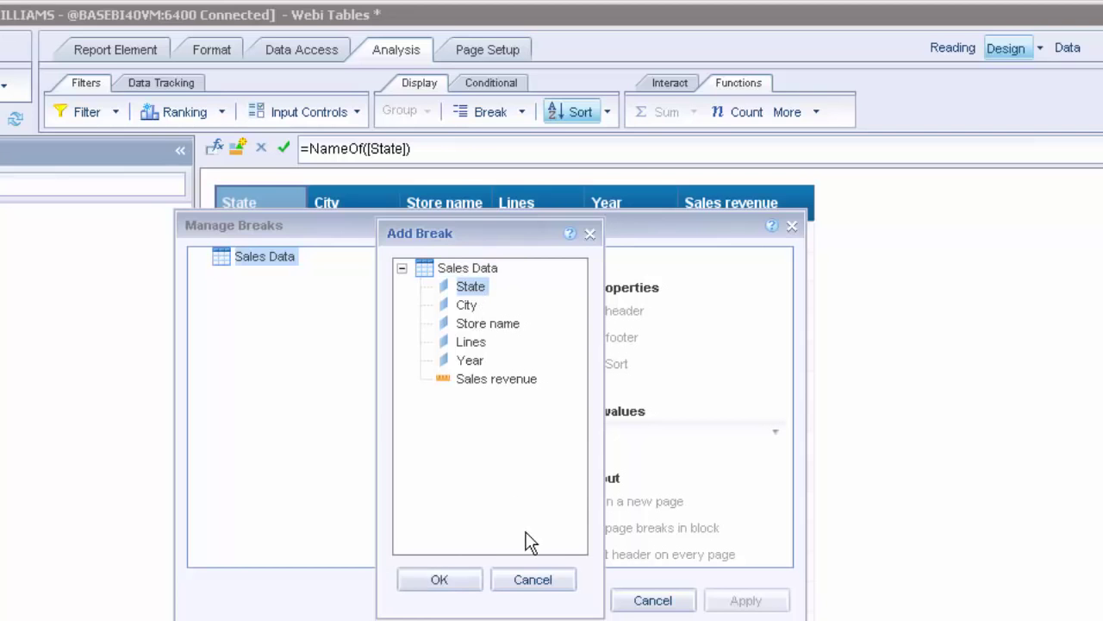
pyautogui.click(456, 577)
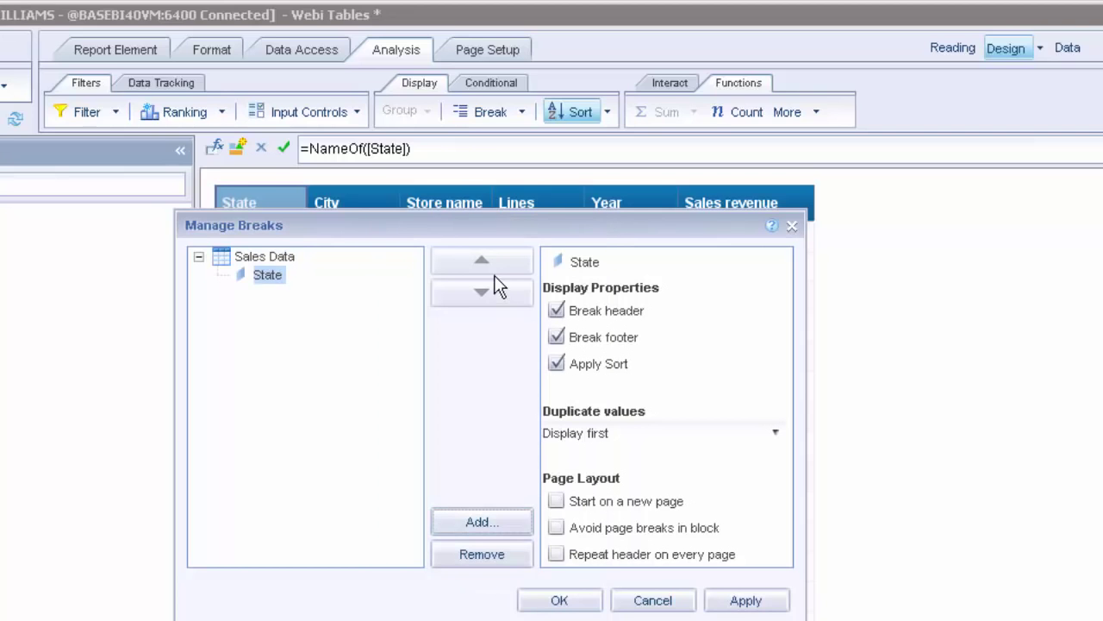
# Add breaks on City and Store name below the State break and apply them to the Sales Data table
pyautogui.click(482, 521)
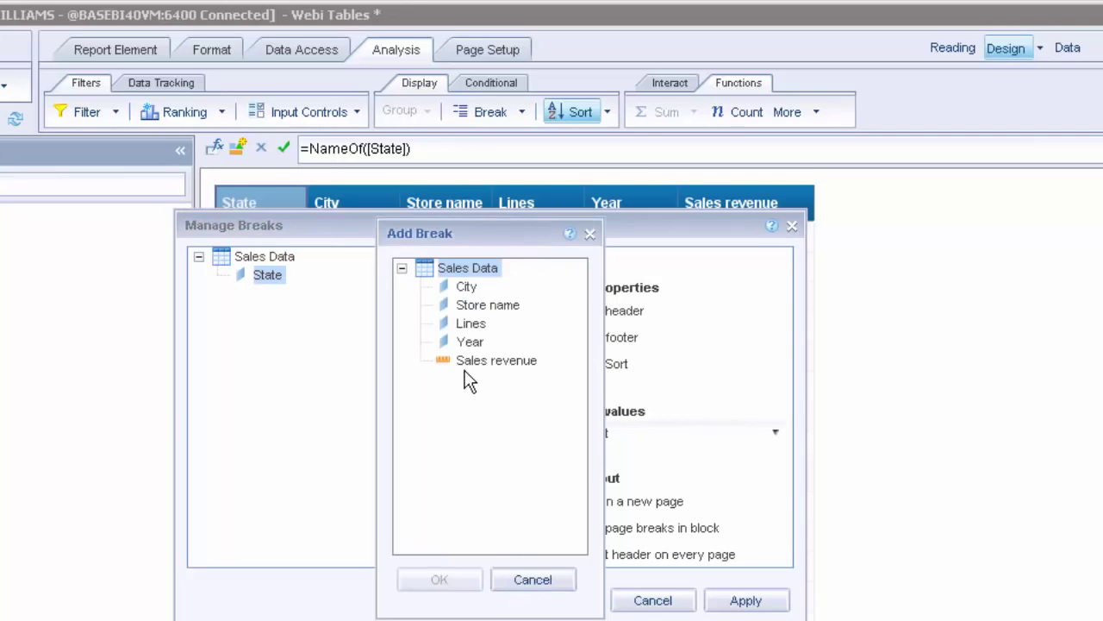
pyautogui.click(466, 287)
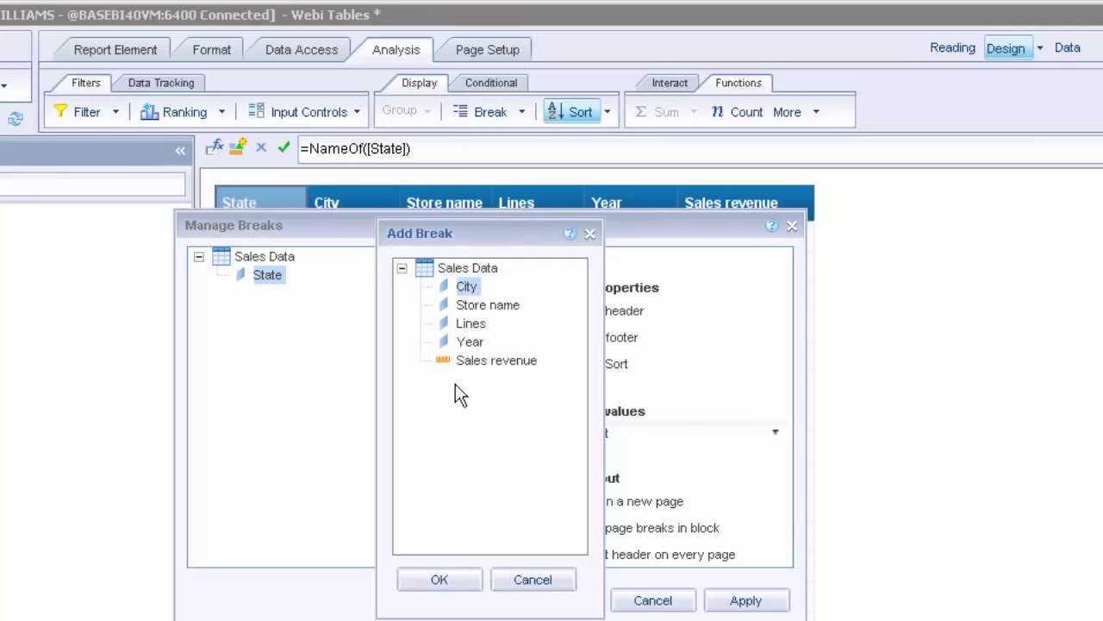
pyautogui.click(439, 580)
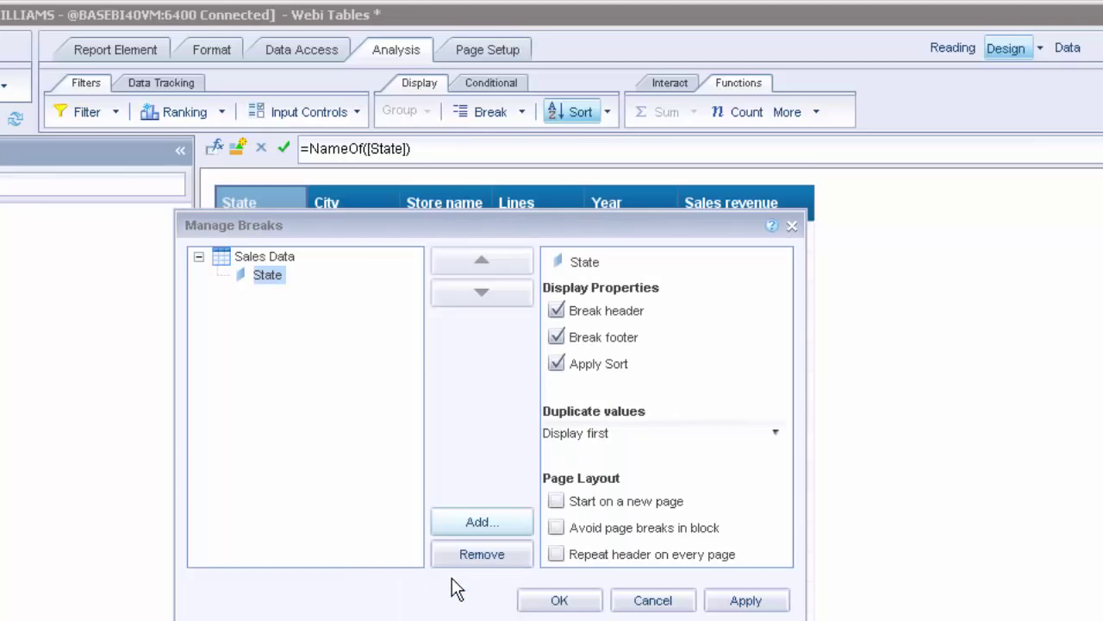
pyautogui.click(465, 517)
pyautogui.click(485, 286)
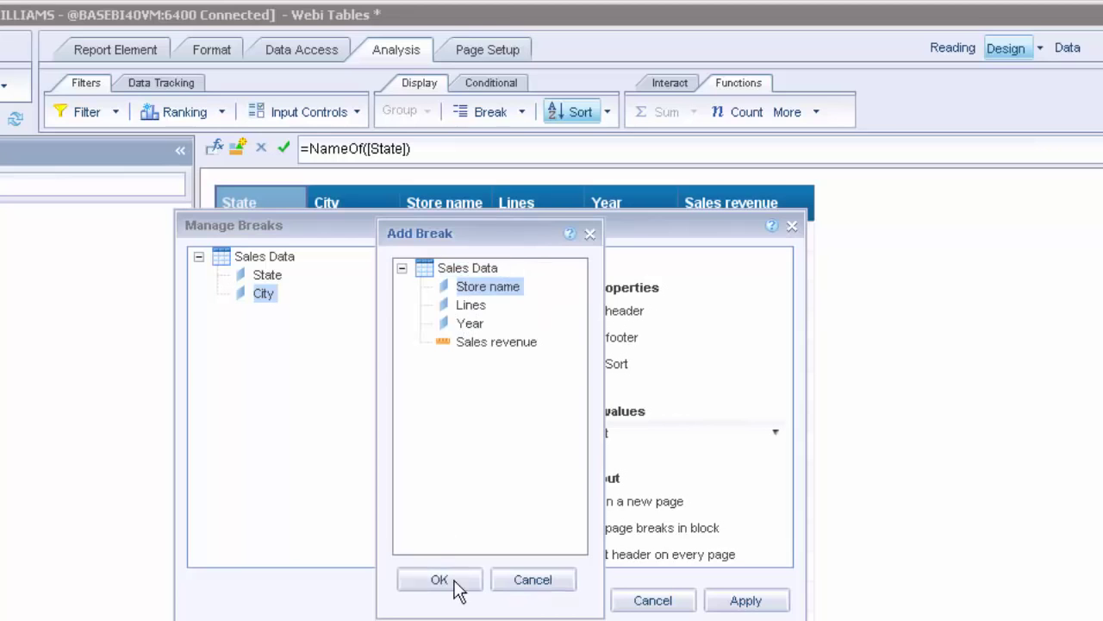
pyautogui.click(451, 583)
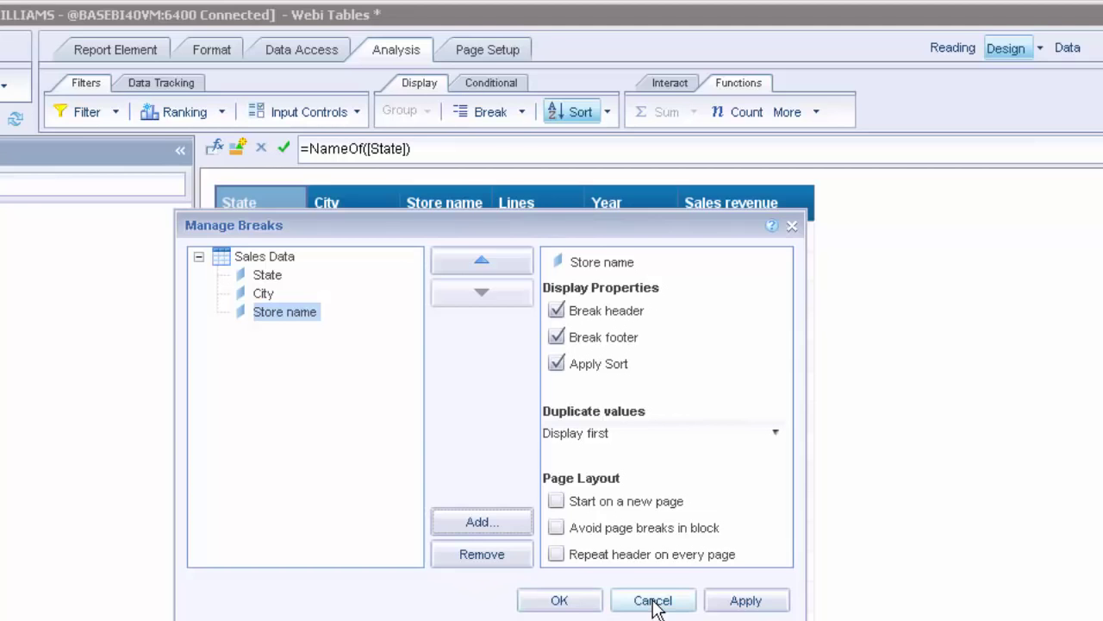
pyautogui.click(738, 603)
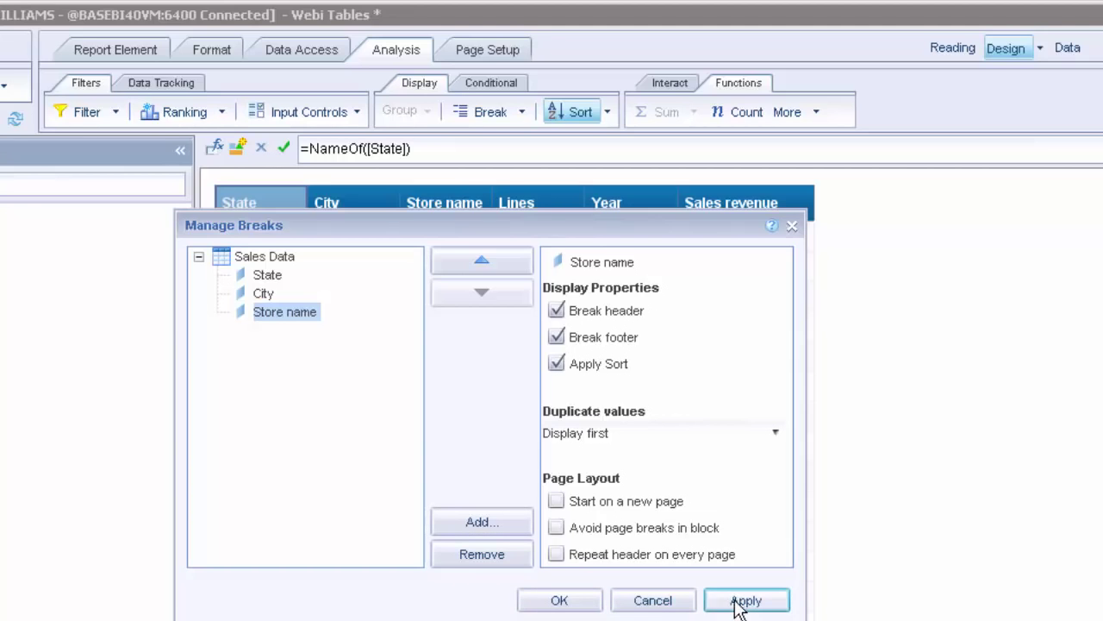
pyautogui.click(562, 601)
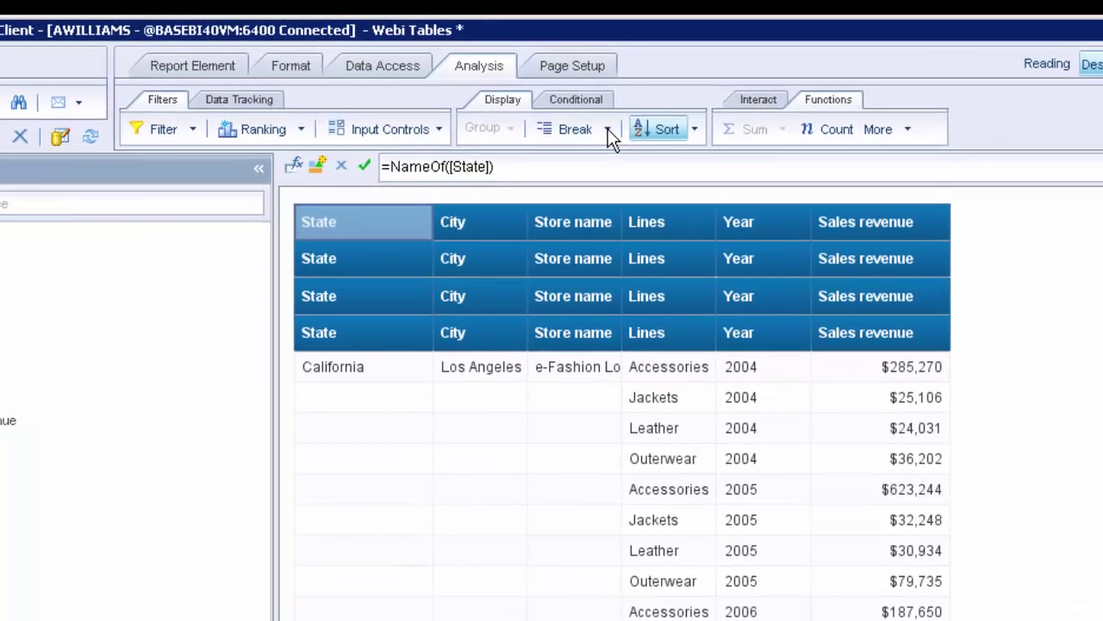
# Add a fourth break on Year to the Sales Data table, below Store name, and apply it
pyautogui.click(608, 128)
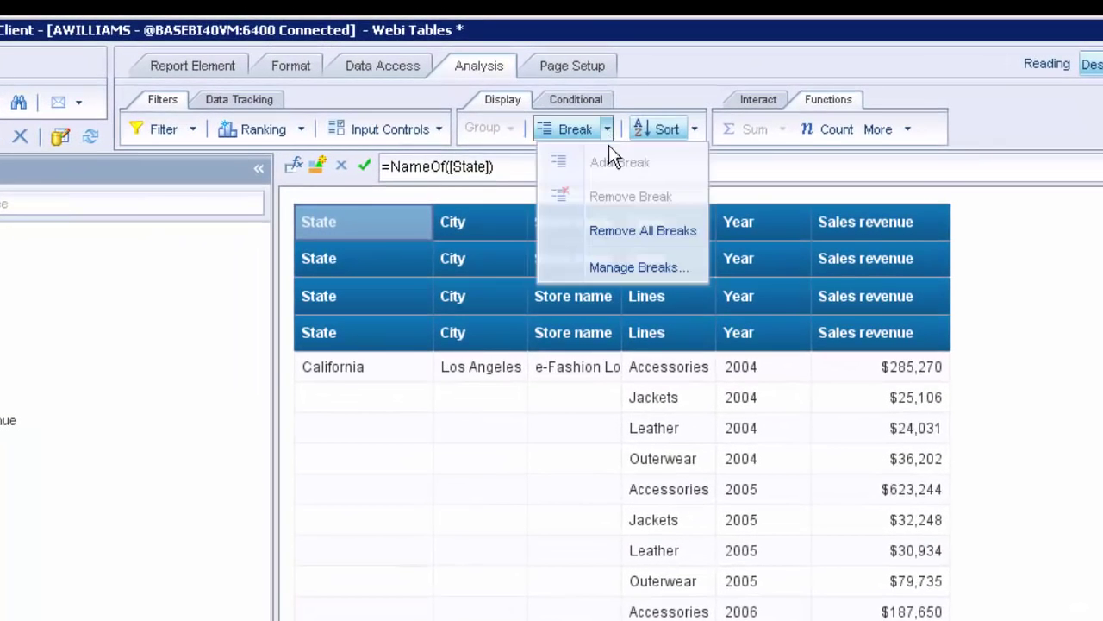
pyautogui.click(614, 268)
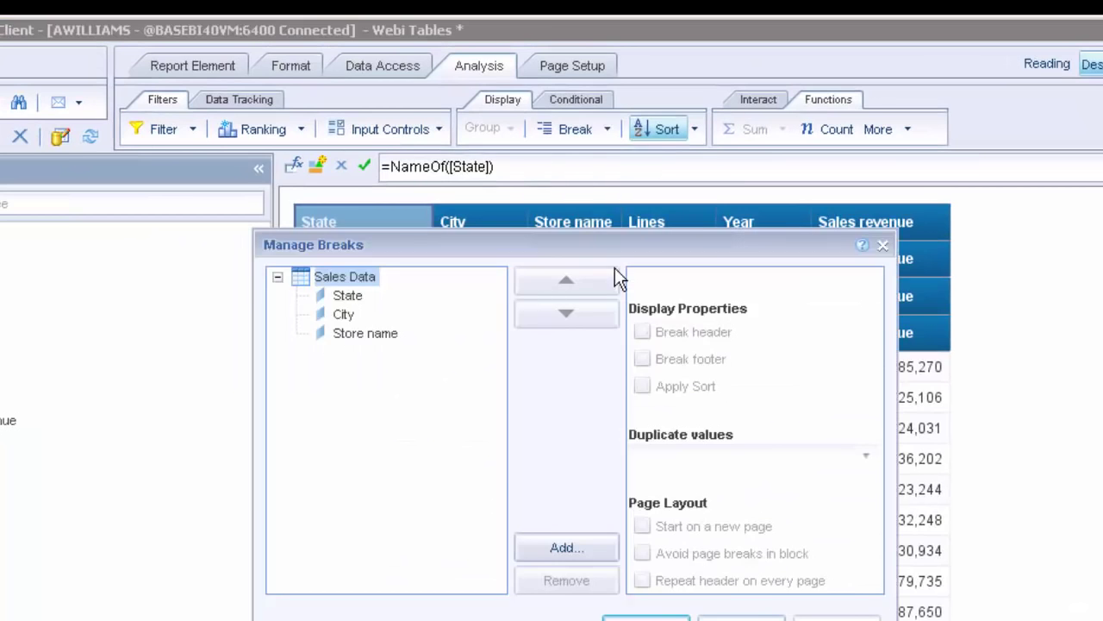
pyautogui.click(561, 550)
pyautogui.click(551, 328)
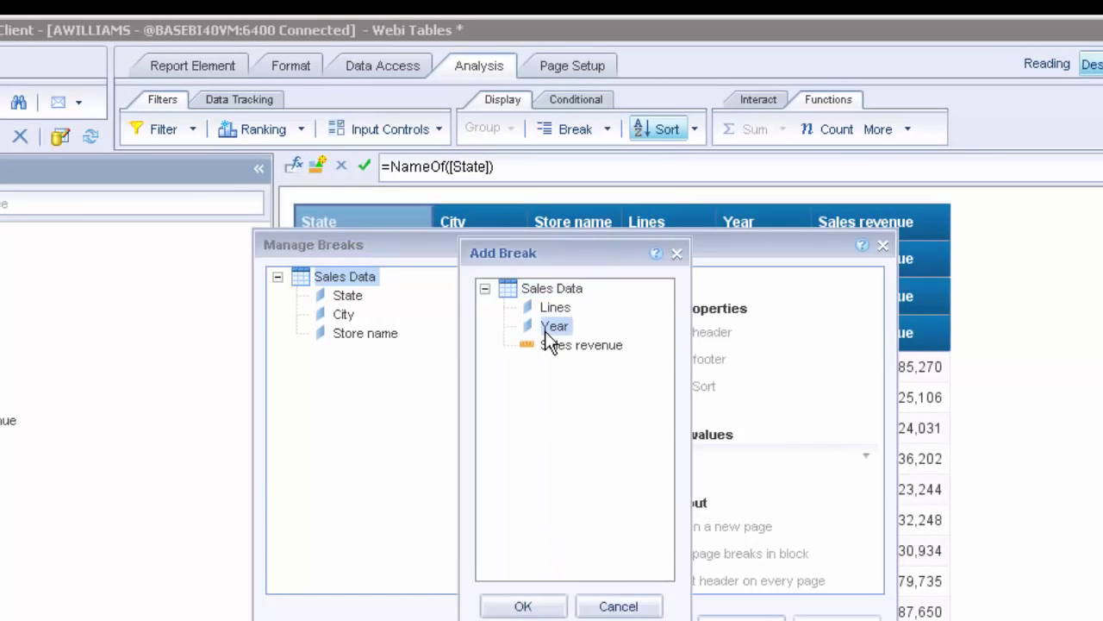
pyautogui.click(522, 606)
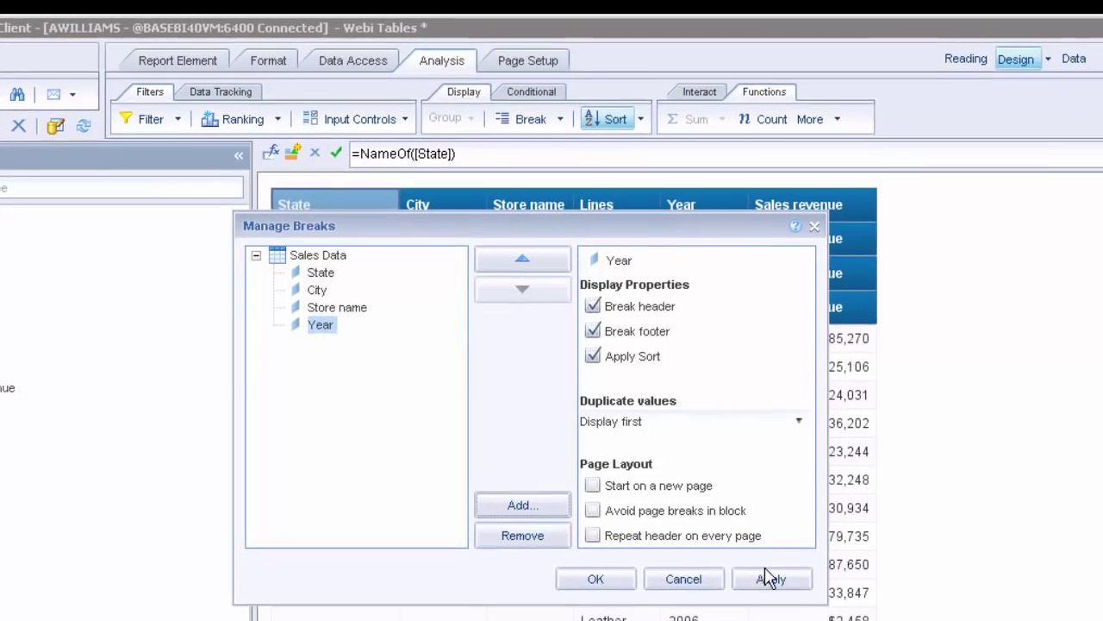
pyautogui.click(789, 606)
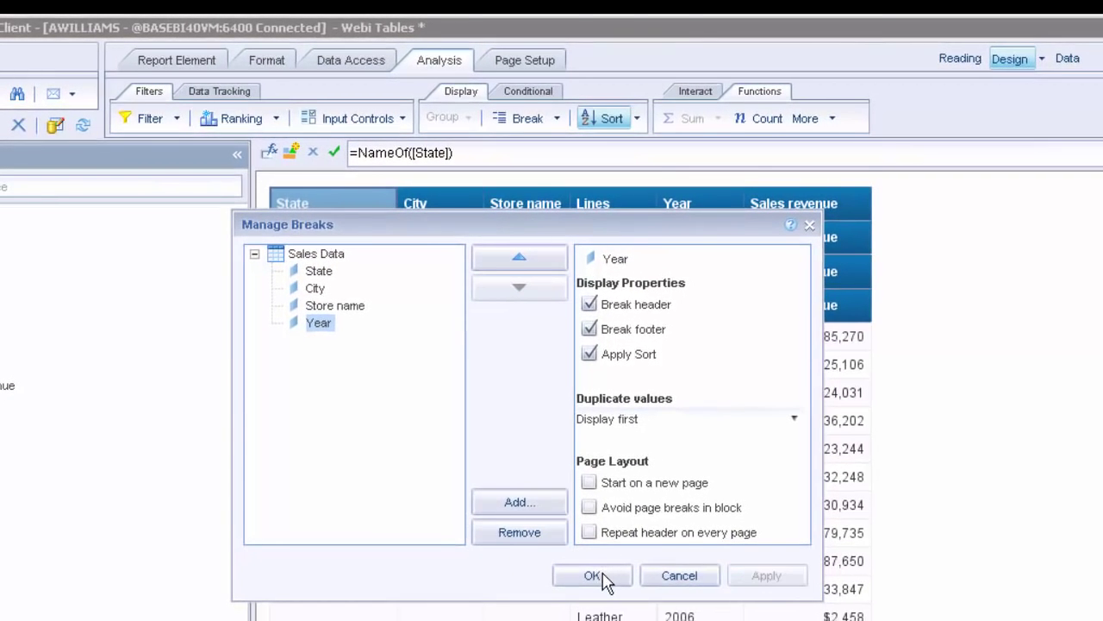
pyautogui.click(594, 576)
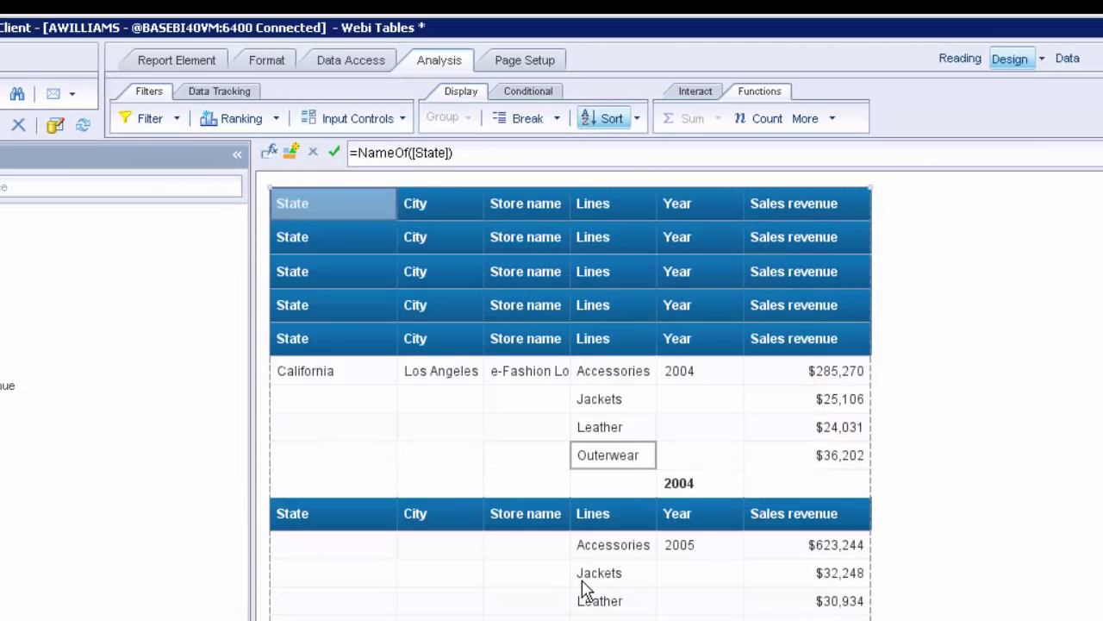
pyautogui.click(585, 586)
pyautogui.click(371, 379)
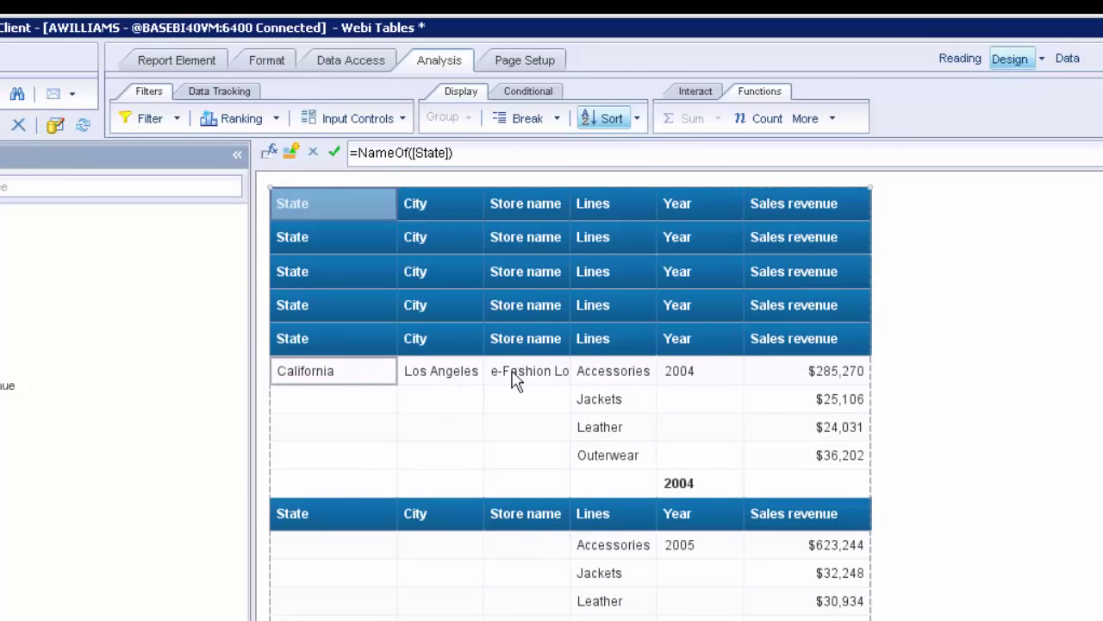
pyautogui.click(543, 377)
pyautogui.click(588, 374)
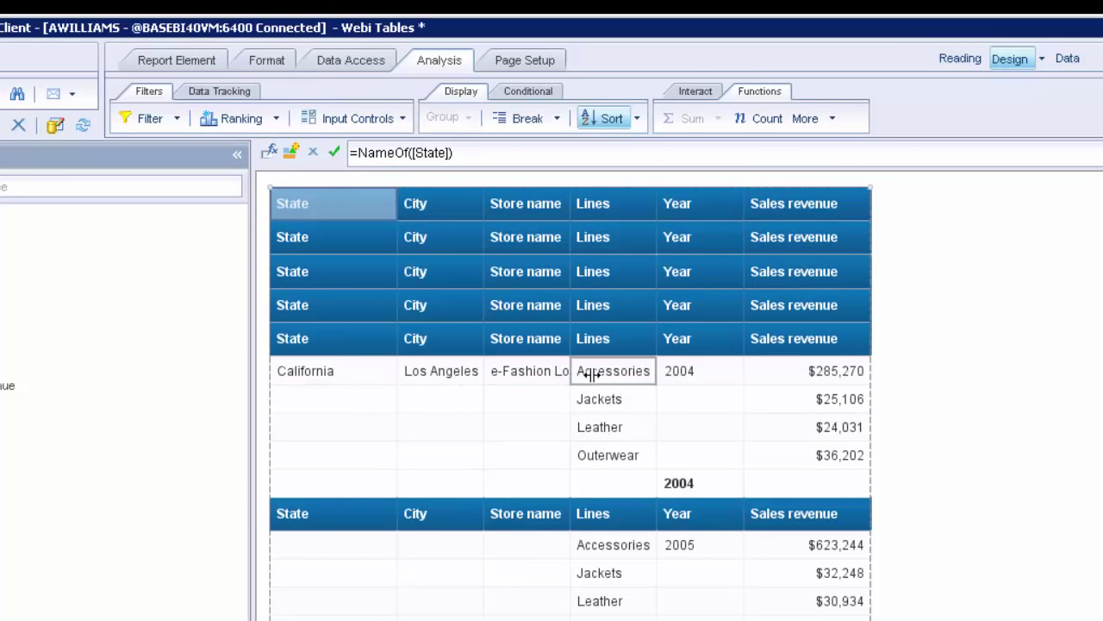
pyautogui.click(704, 380)
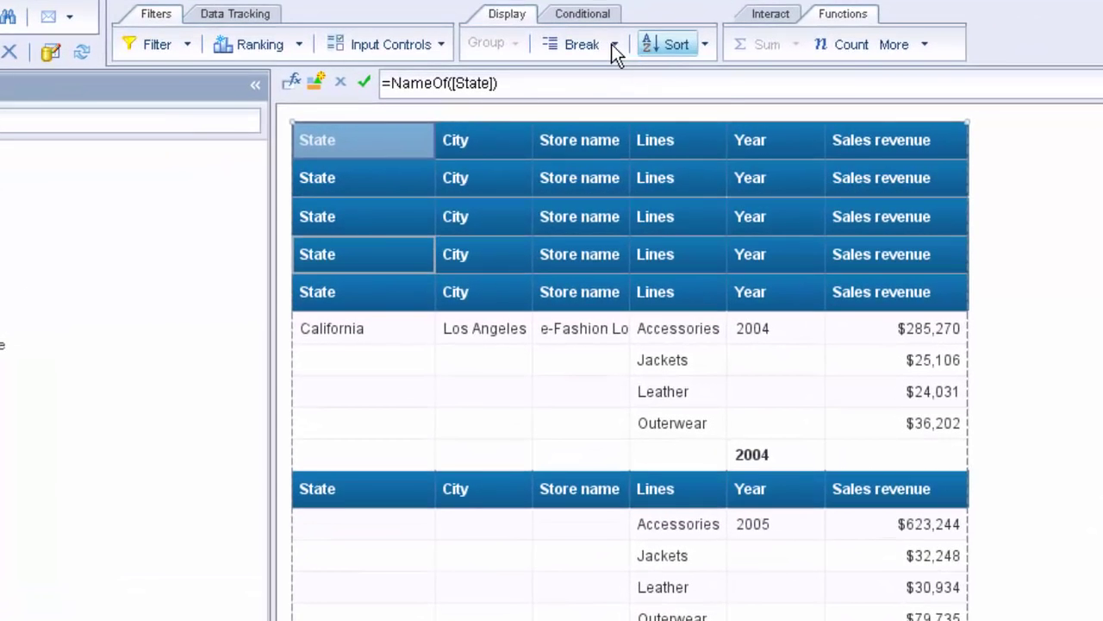
# Turn off the break header for the City break of the Sales Data table and apply the change
pyautogui.click(575, 84)
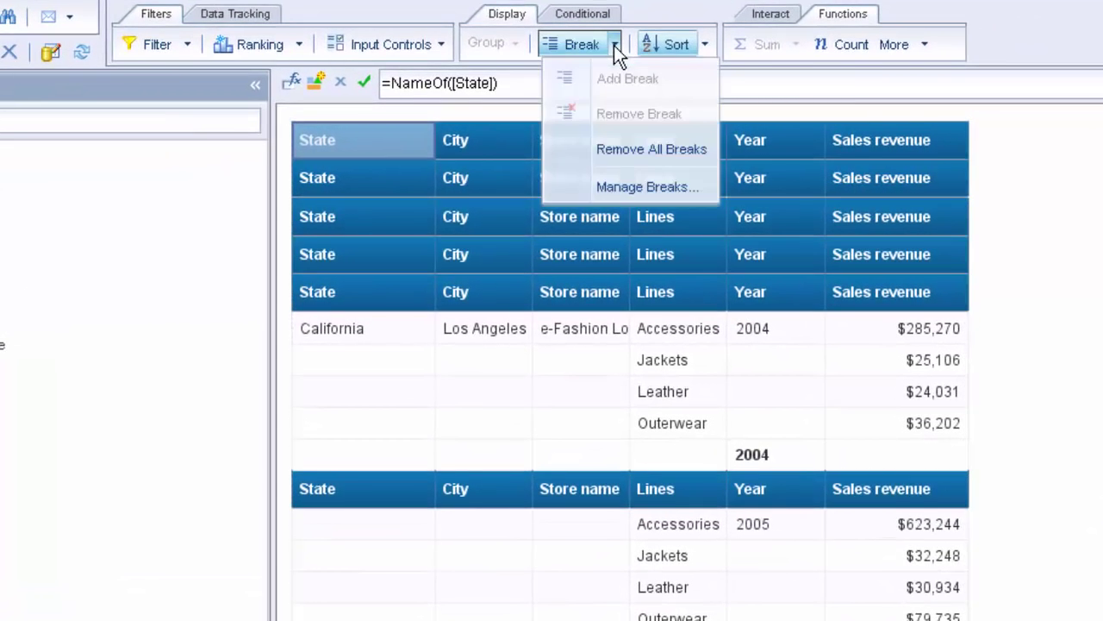
pyautogui.click(633, 187)
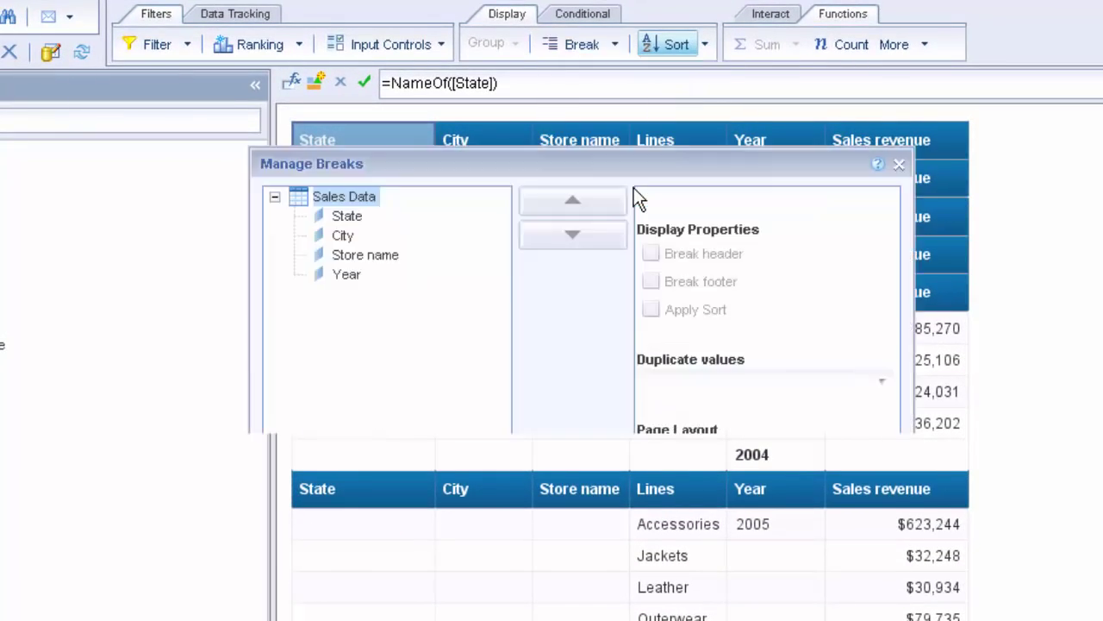
pyautogui.click(349, 221)
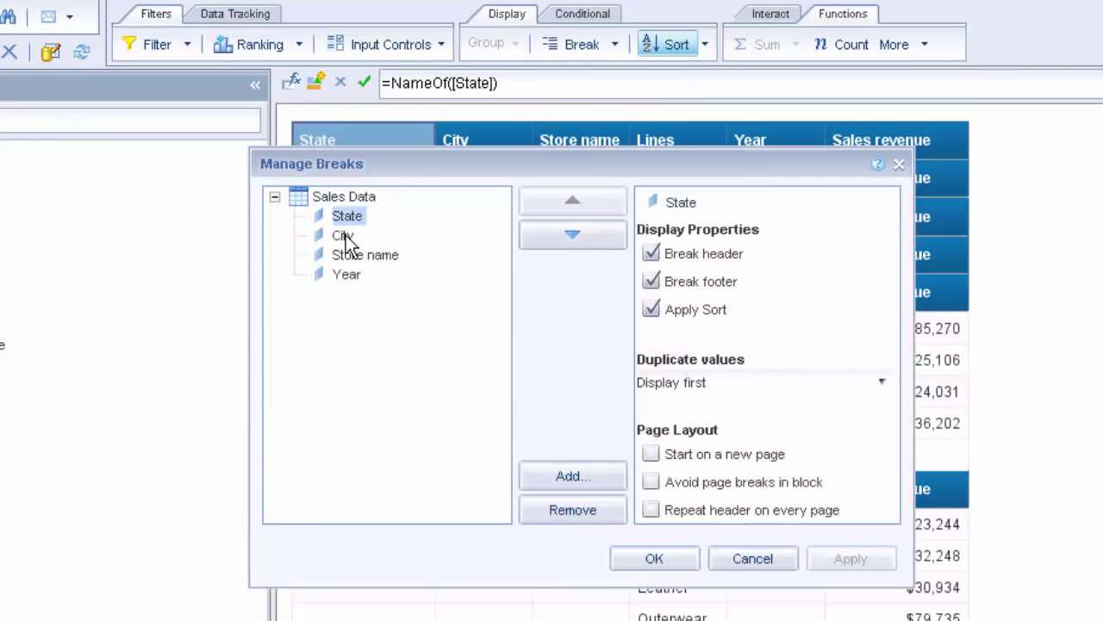
pyautogui.click(344, 237)
pyautogui.click(652, 256)
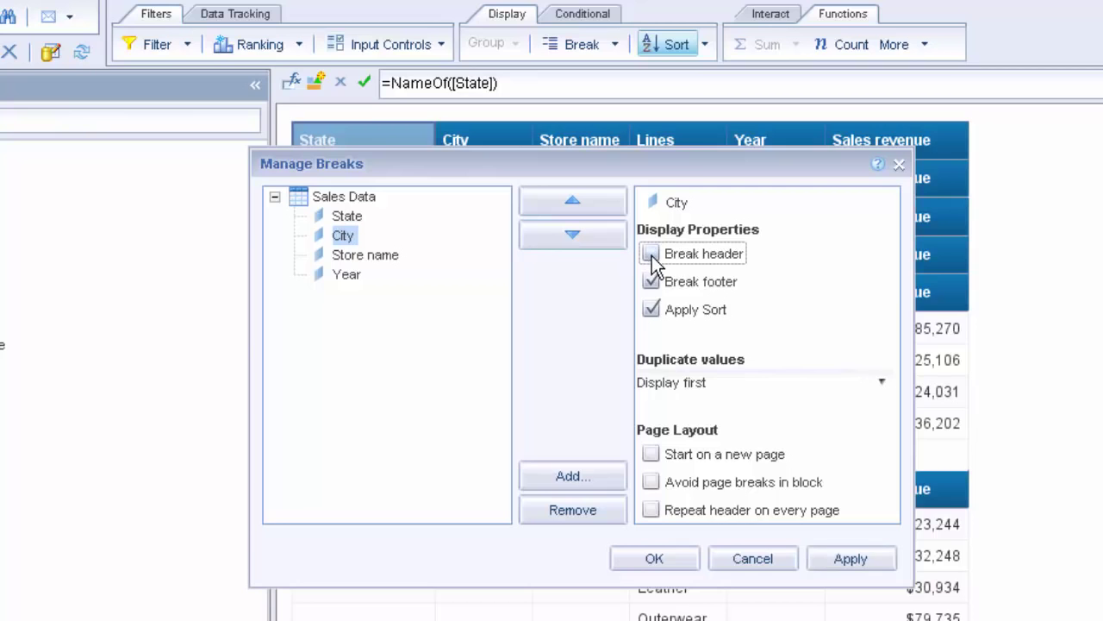
pyautogui.click(842, 560)
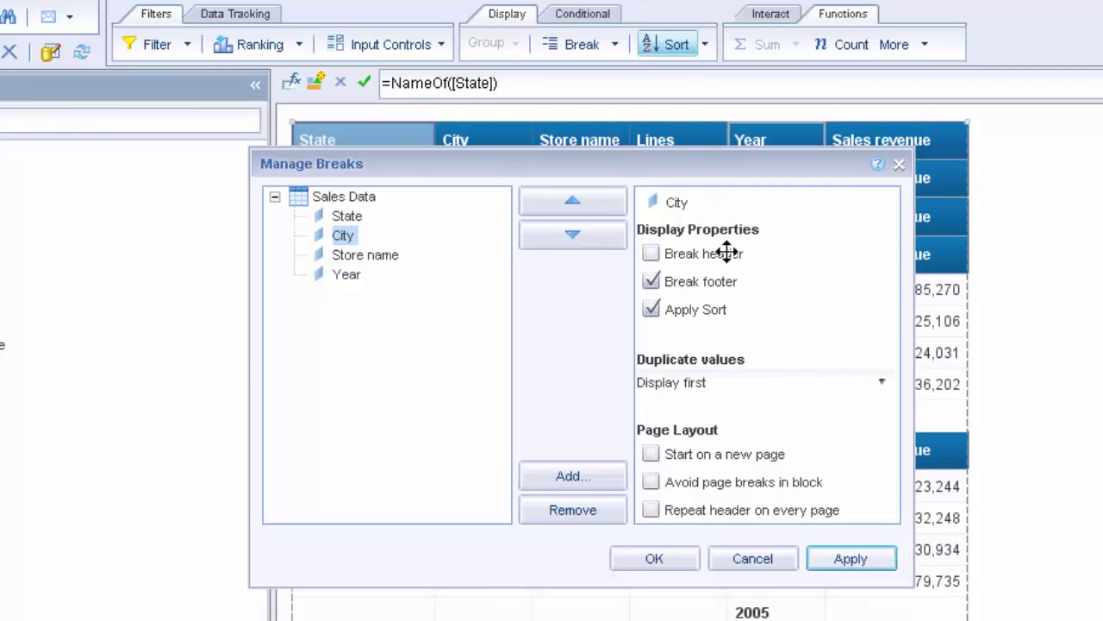
# Turn off the break headers for the Store name and Year breaks, applying each change
pyautogui.moveTo(569, 254); pyautogui.dragTo(650, 292)
pyautogui.click(479, 388)
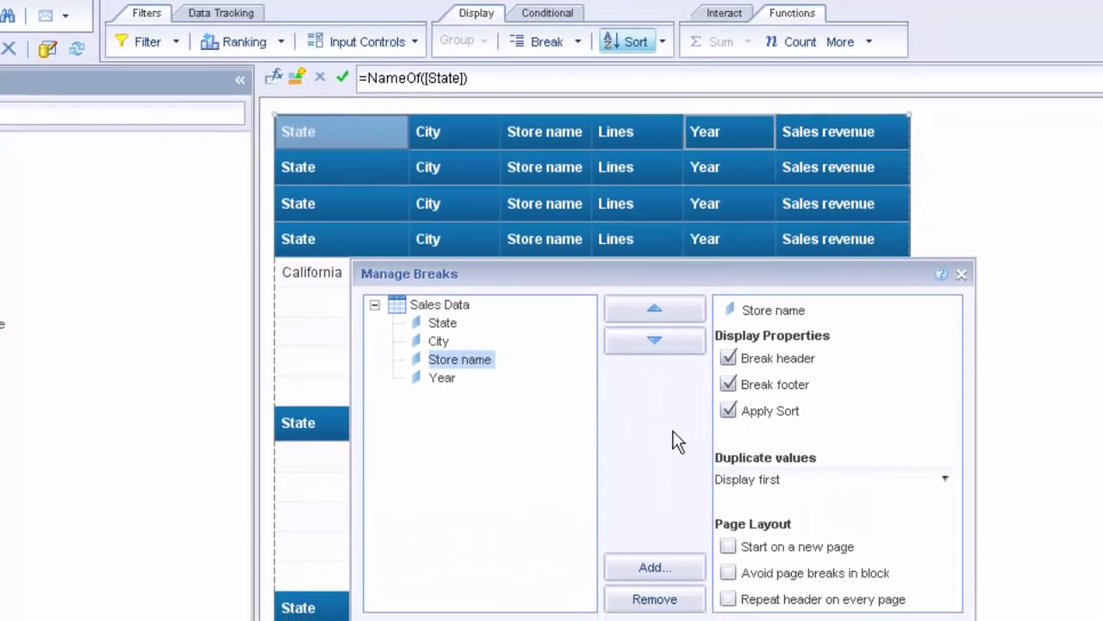
pyautogui.click(775, 381)
pyautogui.click(854, 603)
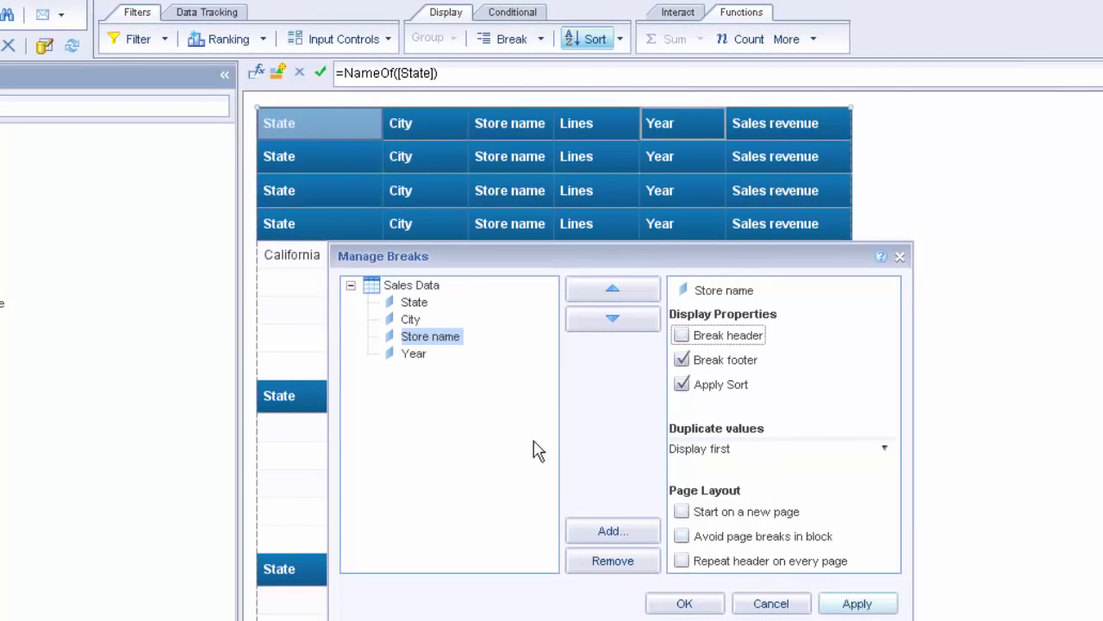
pyautogui.click(418, 357)
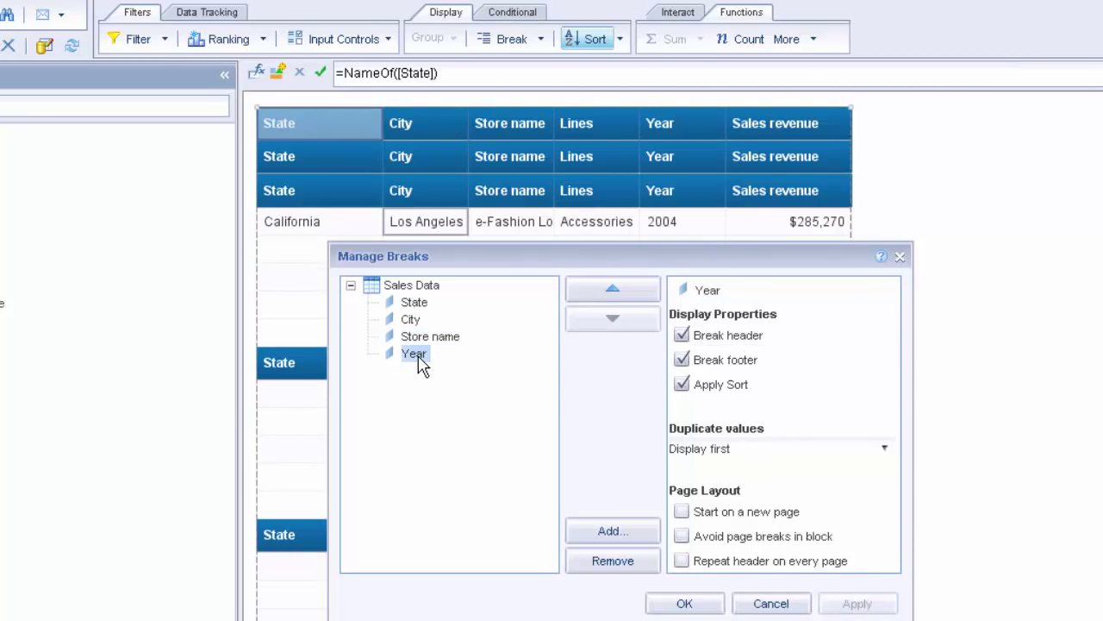
pyautogui.click(681, 336)
pyautogui.click(875, 603)
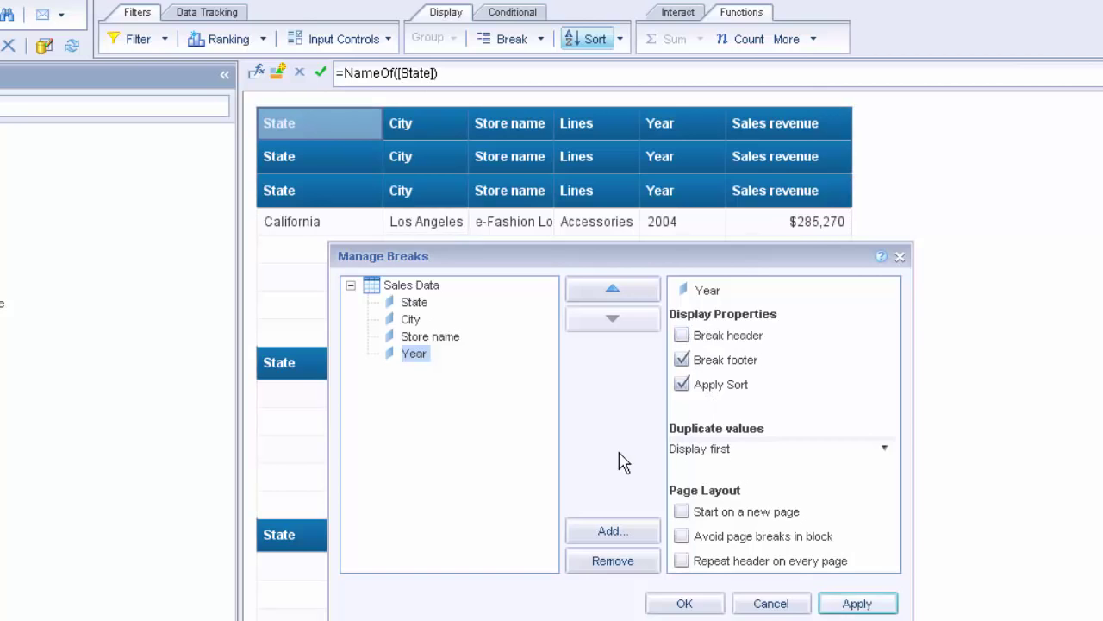
# Turn off the State break's header, apply the change and close the break settings
pyautogui.click(419, 309)
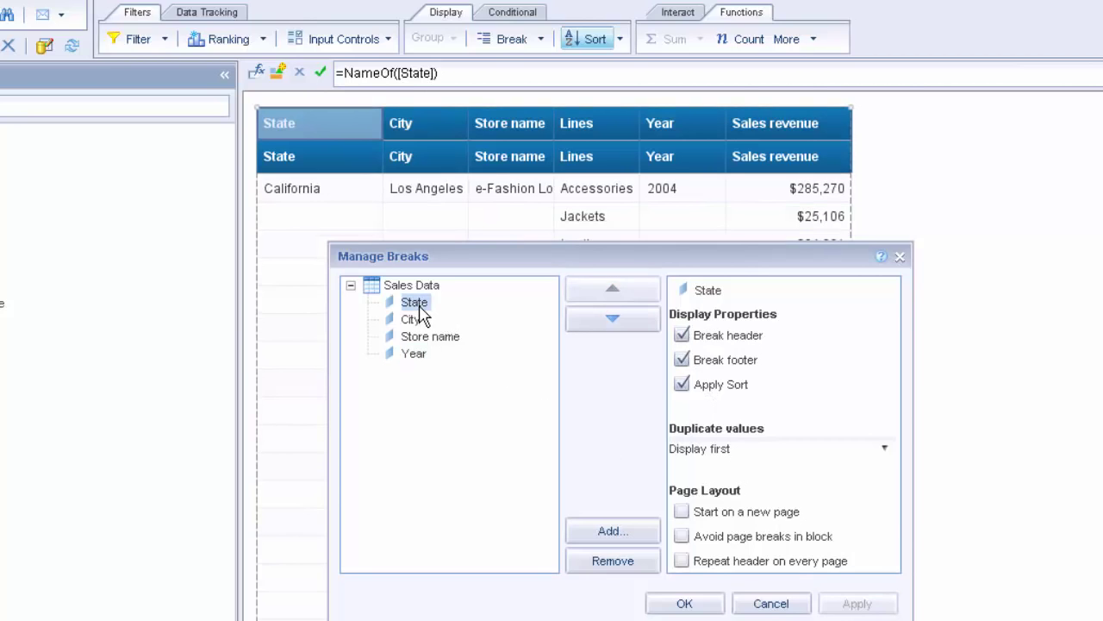
pyautogui.click(681, 335)
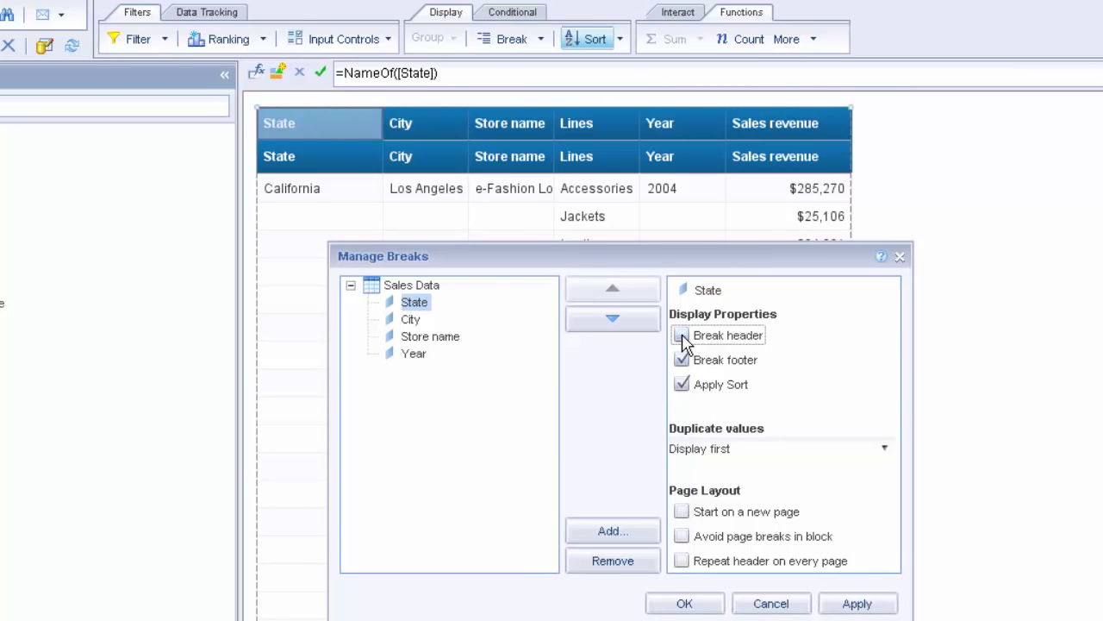
pyautogui.click(858, 603)
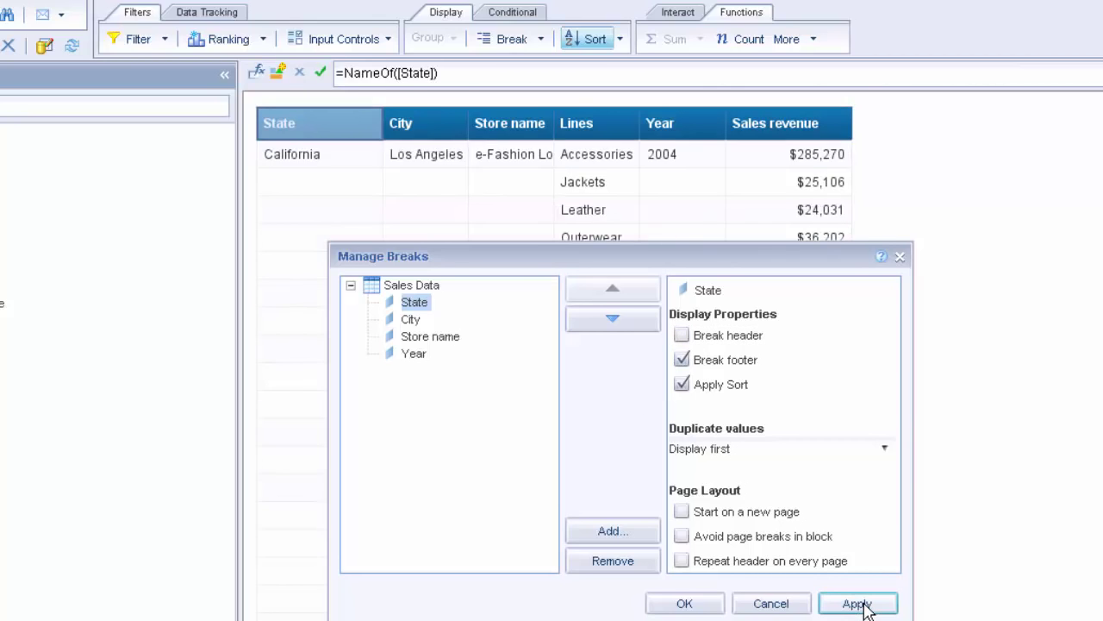
pyautogui.click(684, 603)
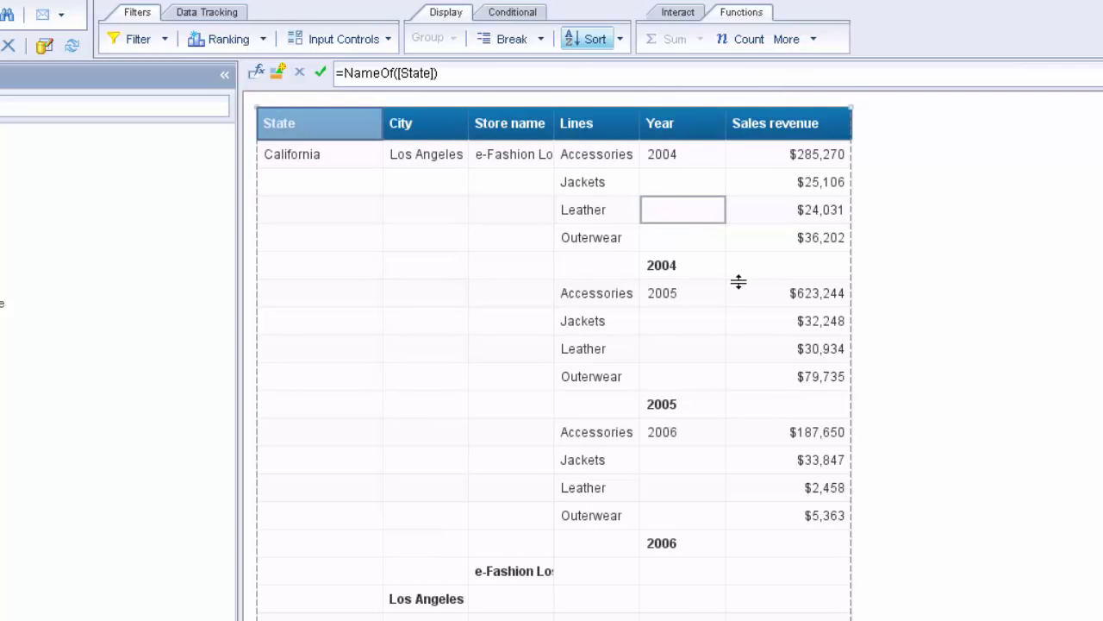
# Add sum totals of Sales revenue to the Sales Data table at every break level
pyautogui.click(768, 267)
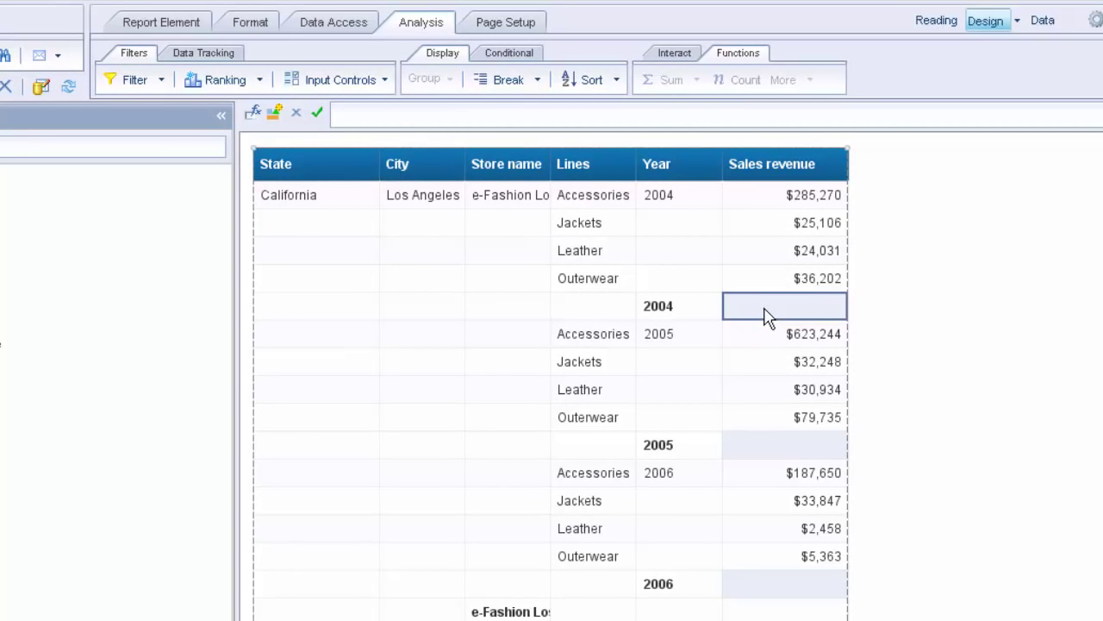
pyautogui.click(609, 227)
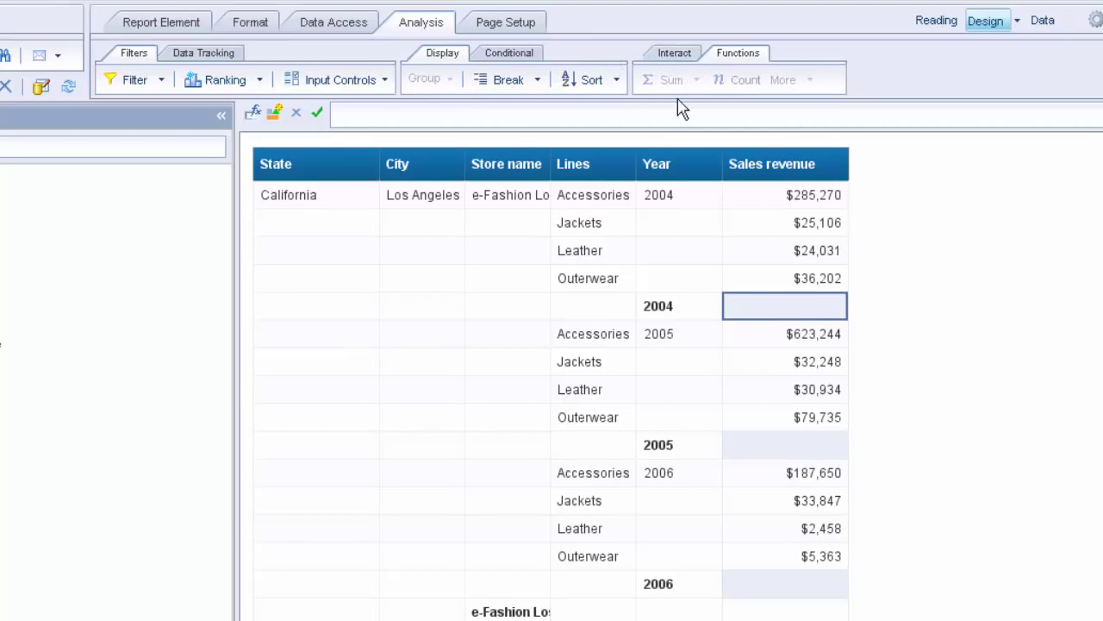
pyautogui.click(795, 278)
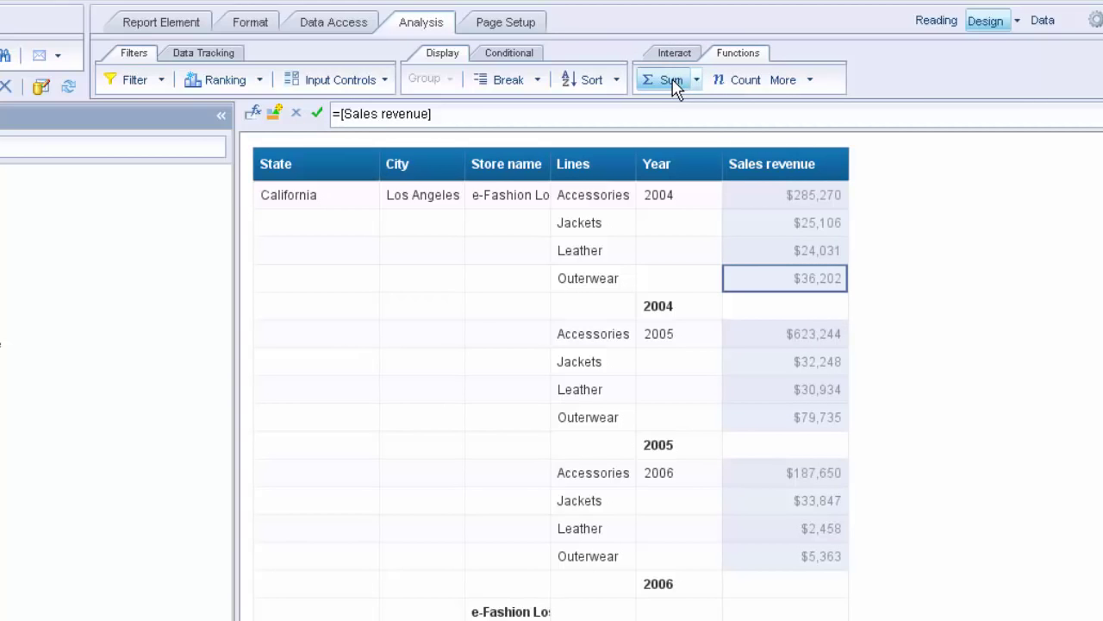
pyautogui.click(668, 80)
pyautogui.click(767, 312)
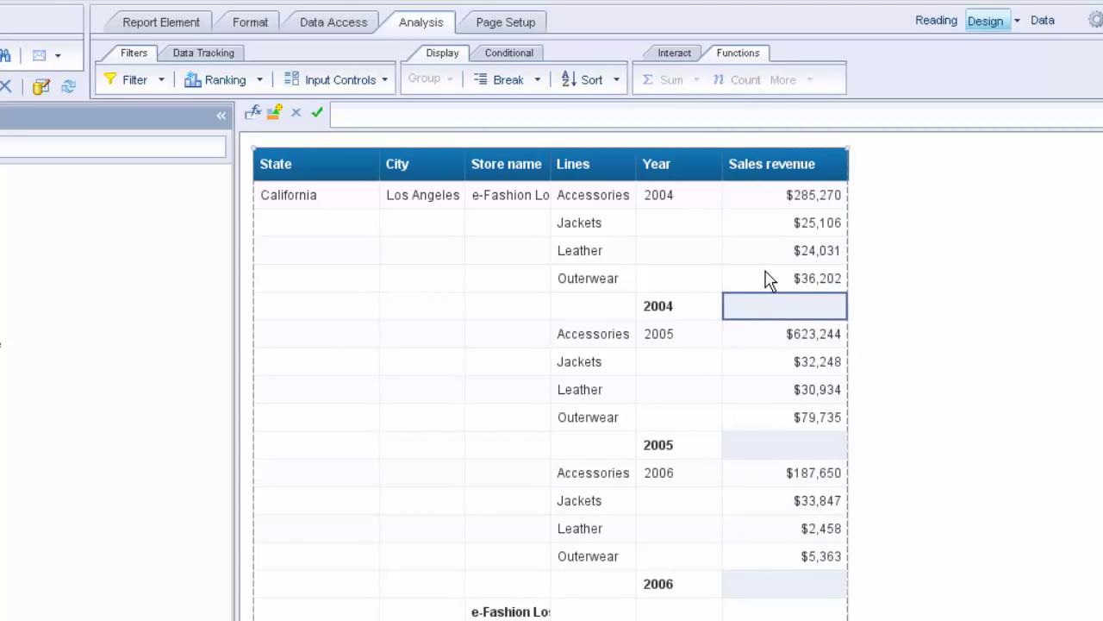
pyautogui.click(769, 280)
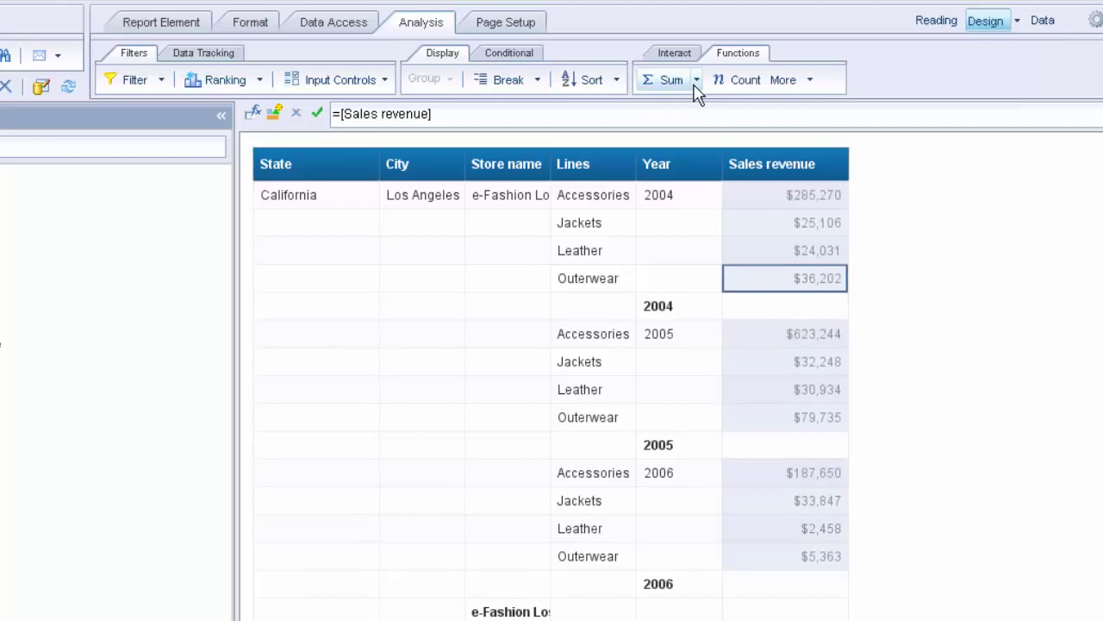
pyautogui.click(695, 80)
pyautogui.click(660, 113)
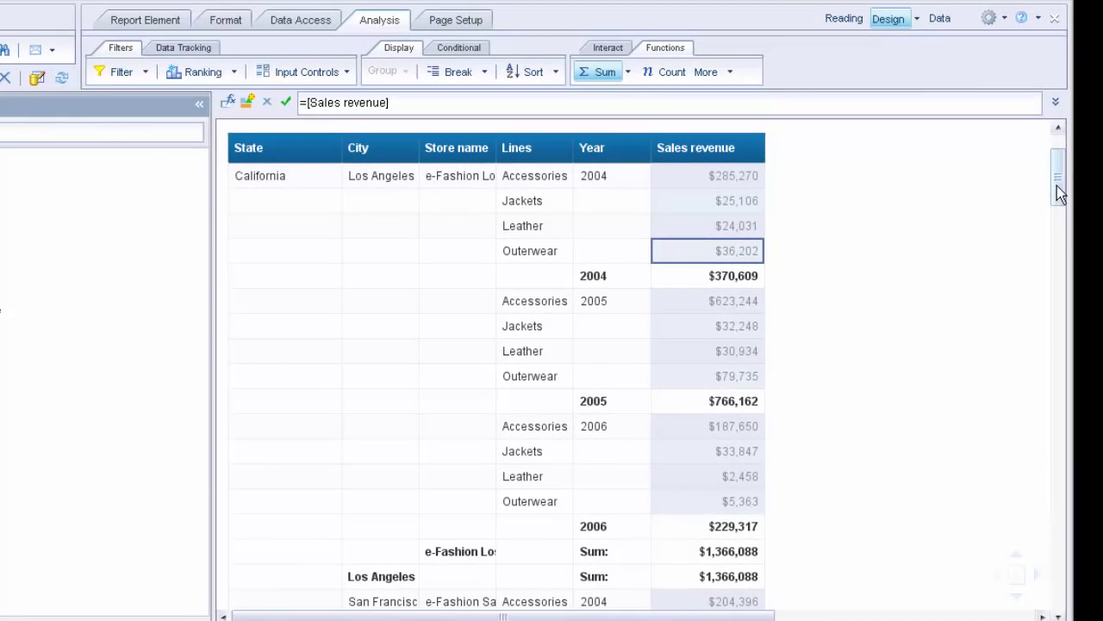
# Start a new filter on the Sales Data table using the City object
pyautogui.moveTo(1057, 186); pyautogui.dragTo(1066, 387)
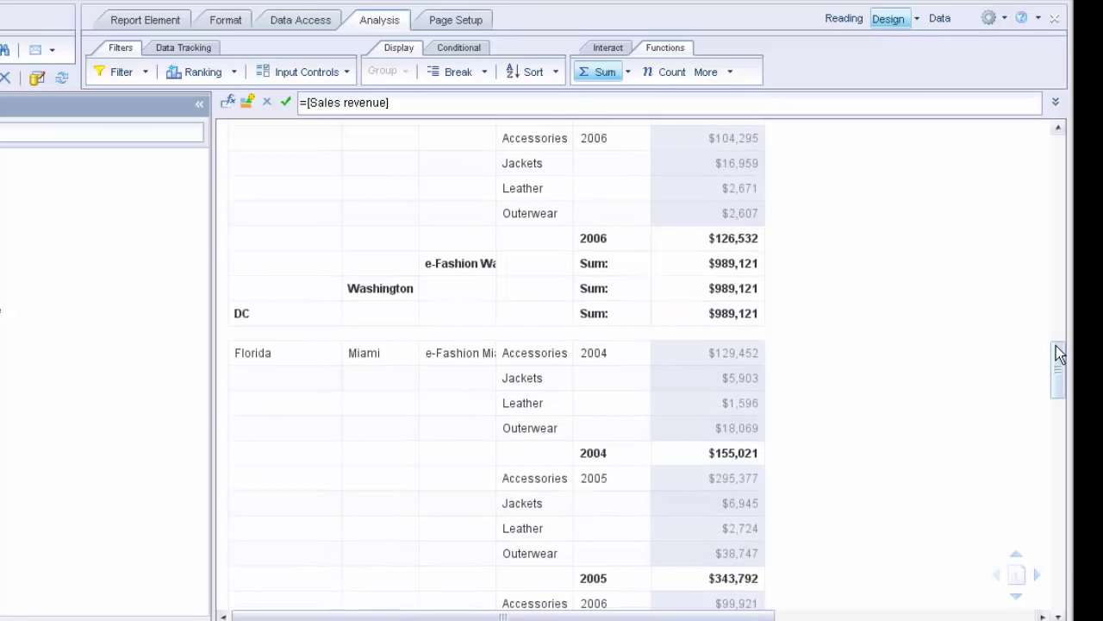
pyautogui.moveTo(1060, 353); pyautogui.dragTo(1060, 282)
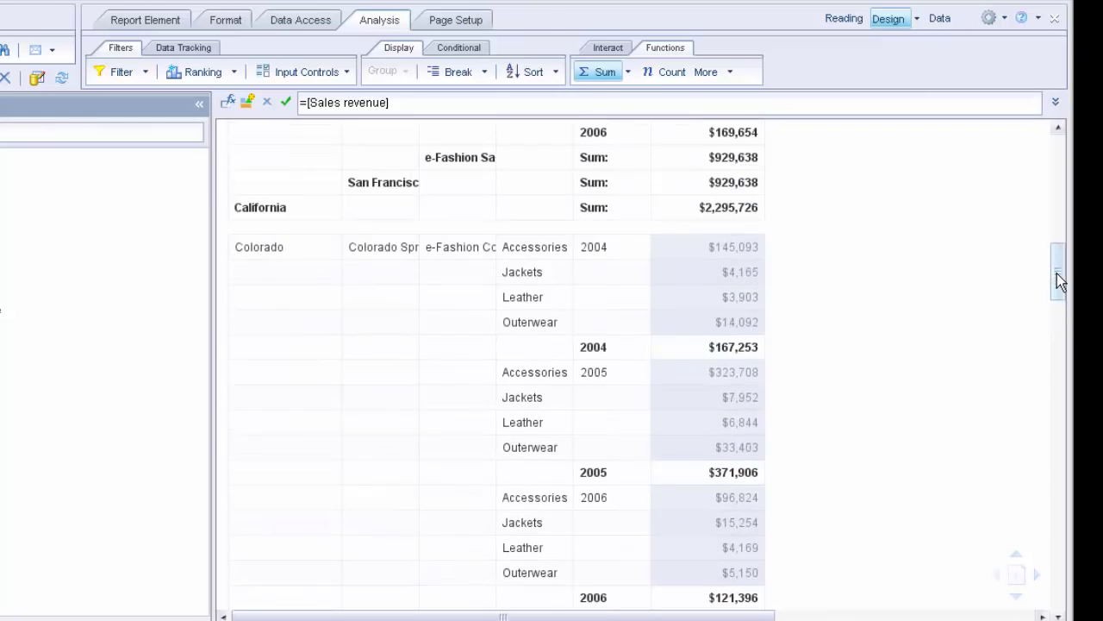
pyautogui.click(709, 222)
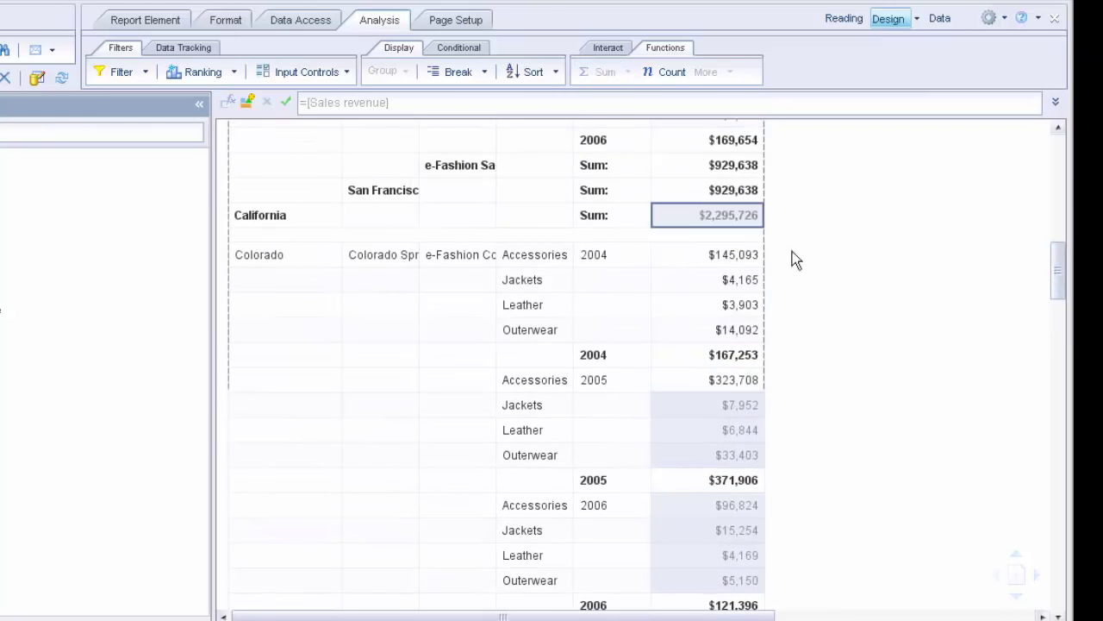
pyautogui.moveTo(1063, 229); pyautogui.dragTo(1067, 129)
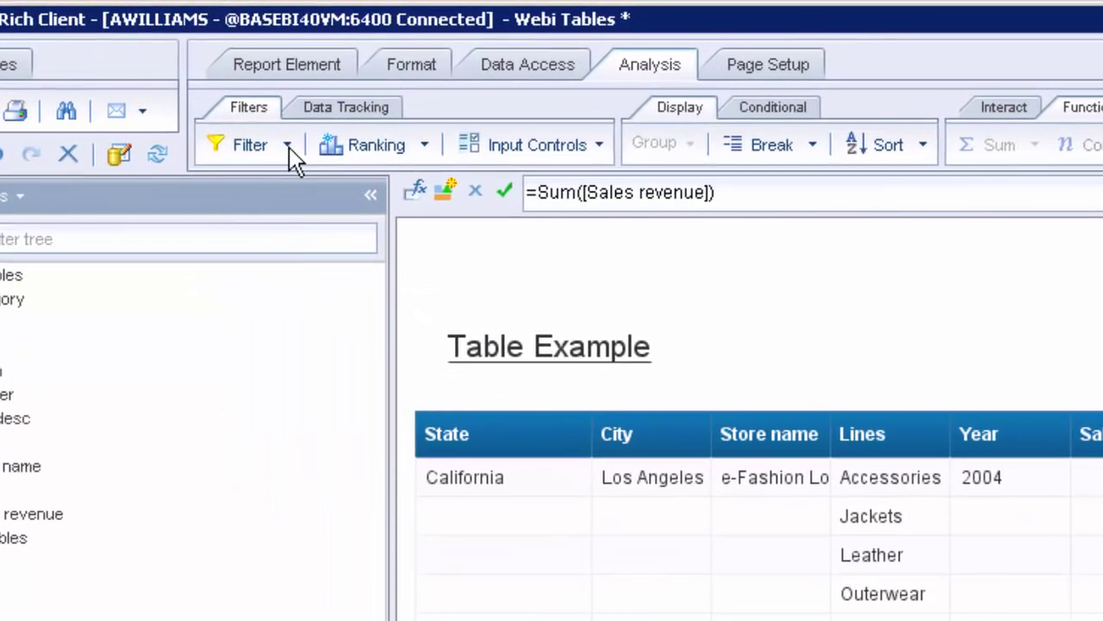
pyautogui.click(288, 147)
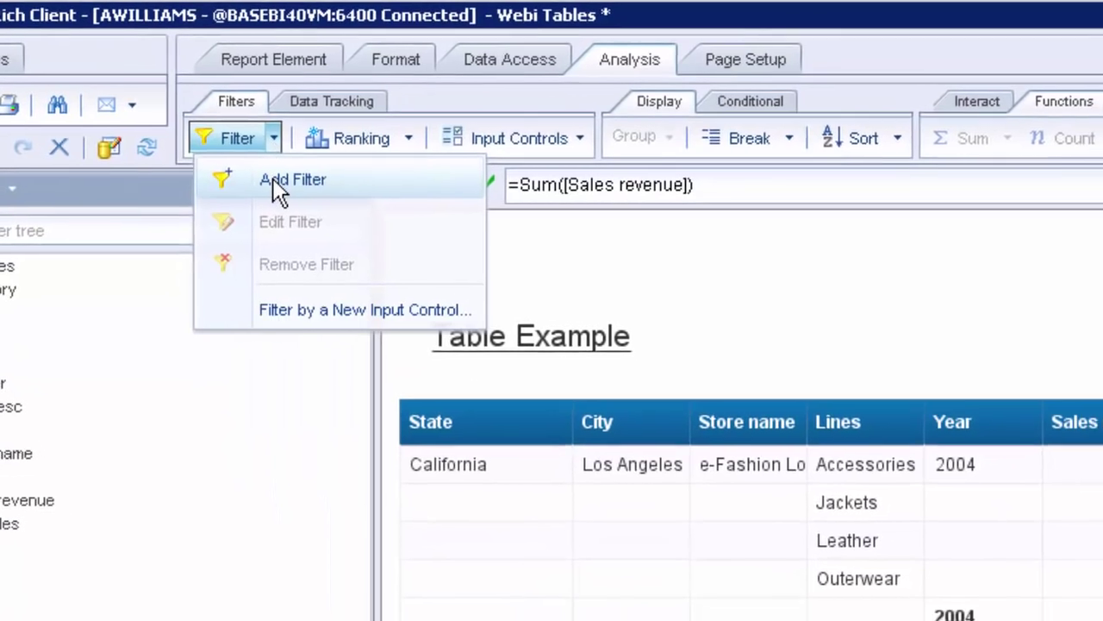
pyautogui.click(293, 190)
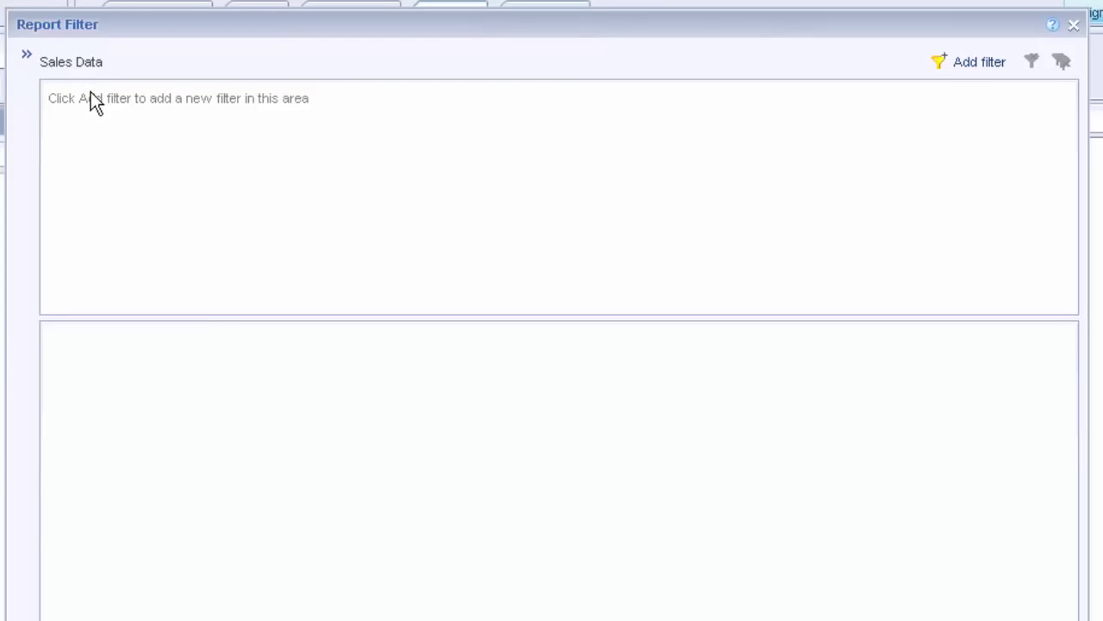
pyautogui.click(974, 65)
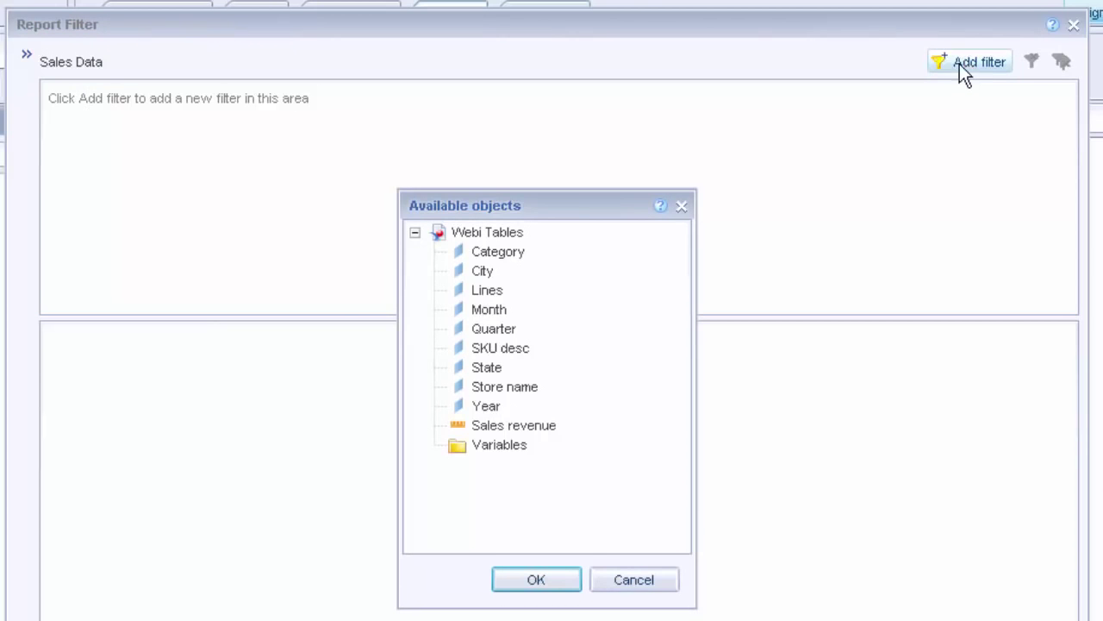
pyautogui.click(479, 272)
pyautogui.click(537, 589)
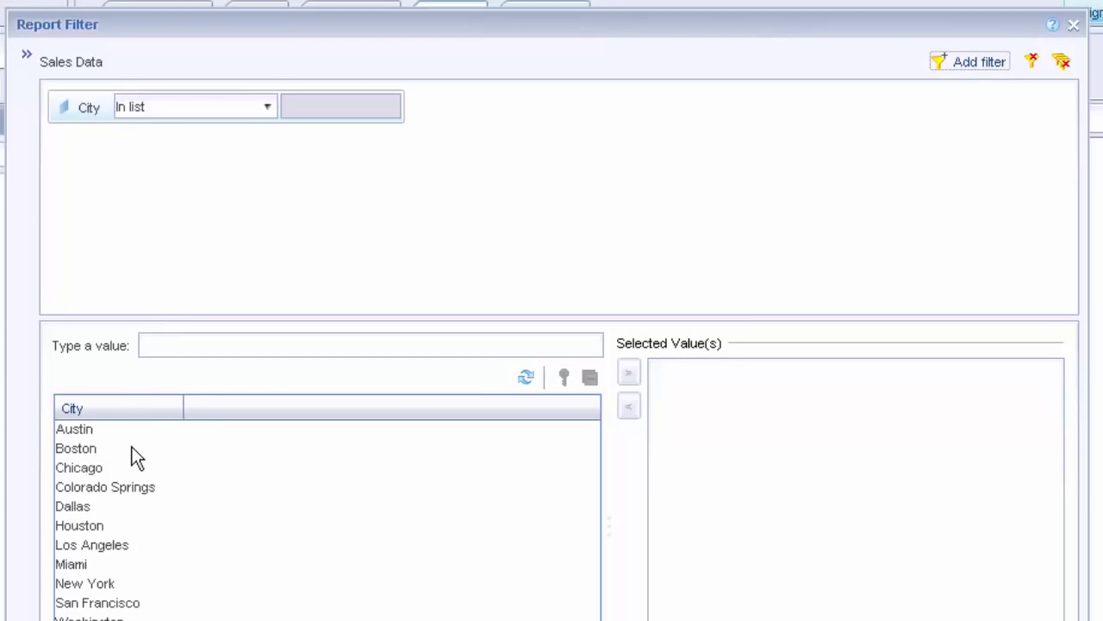
# Set the City filter's operator to Equal to with the value Austin and apply it to the table
pyautogui.click(268, 108)
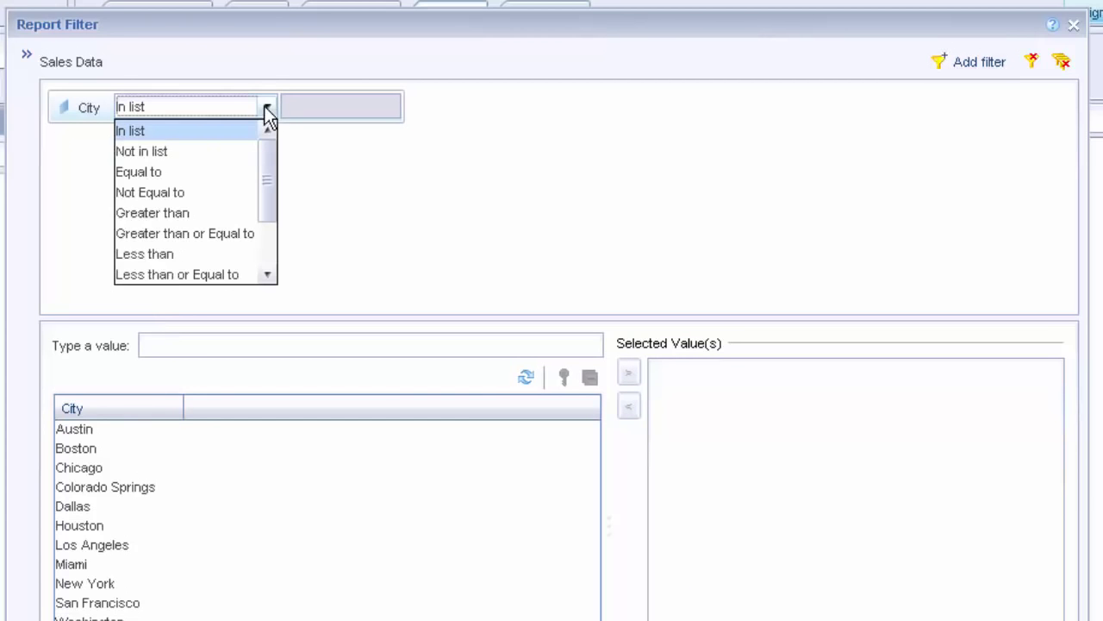
pyautogui.click(148, 174)
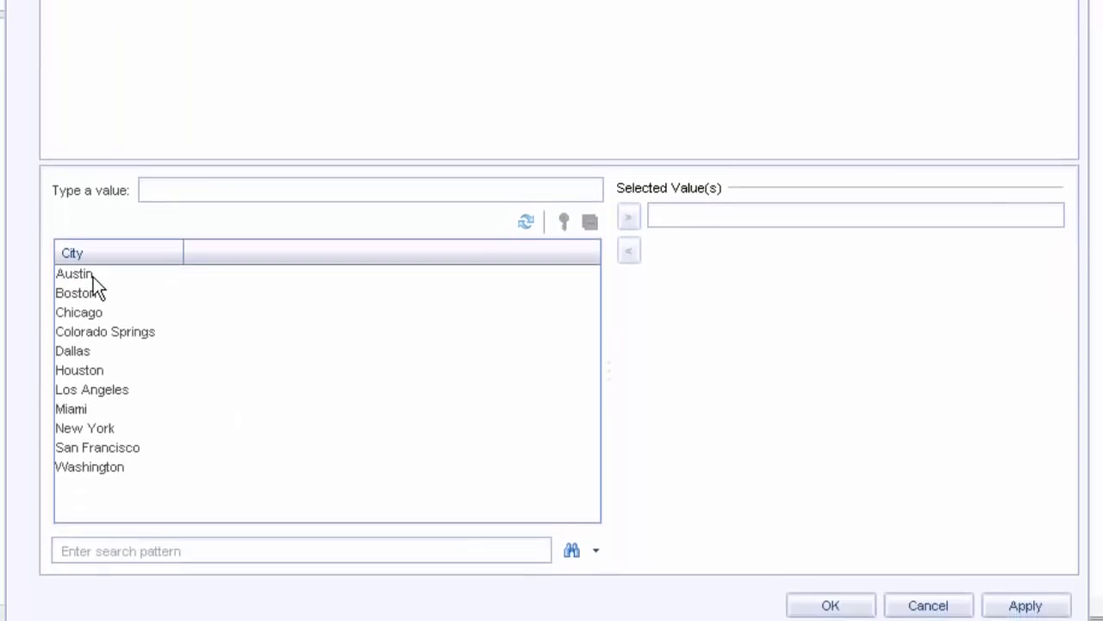
pyautogui.click(86, 360)
pyautogui.click(629, 200)
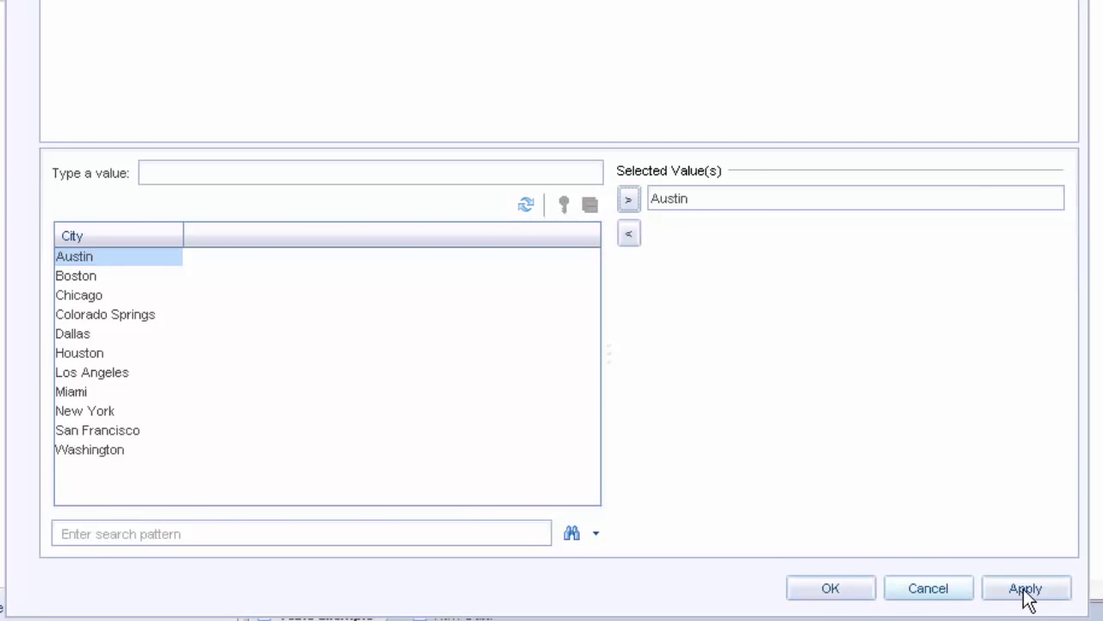
pyautogui.click(850, 589)
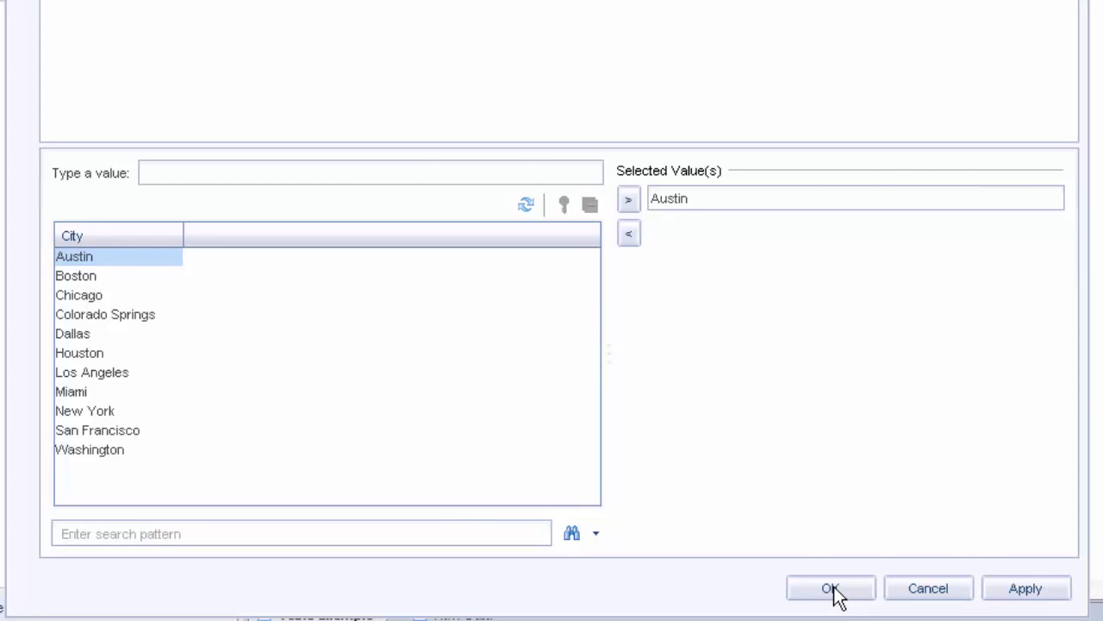
pyautogui.click(833, 589)
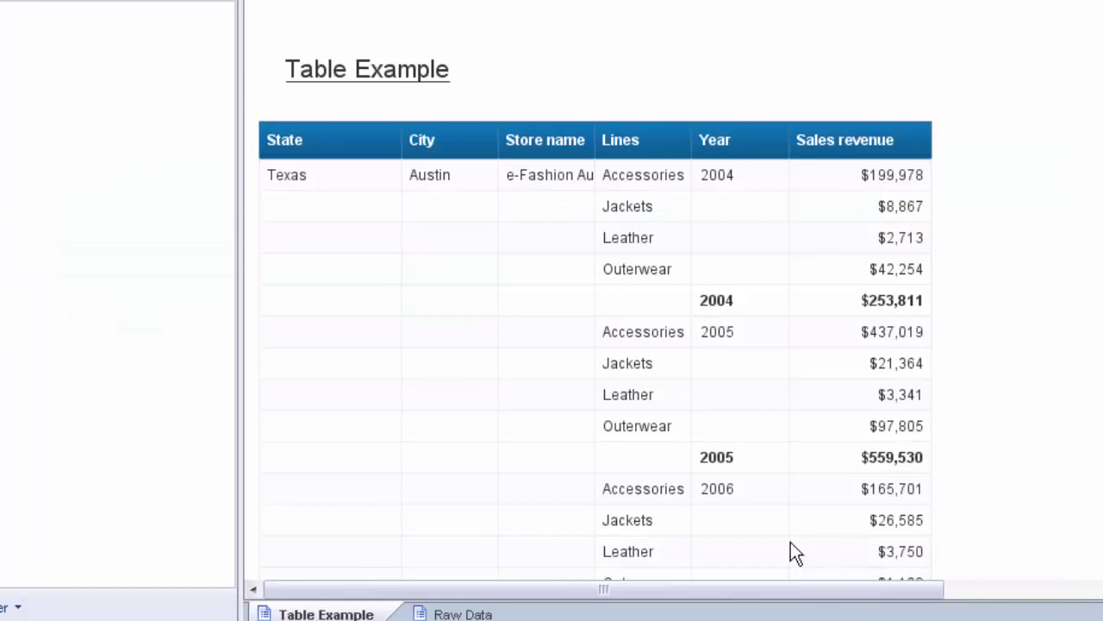
# Select the whole Sales Data table and open its existing filter for editing
pyautogui.click(668, 356)
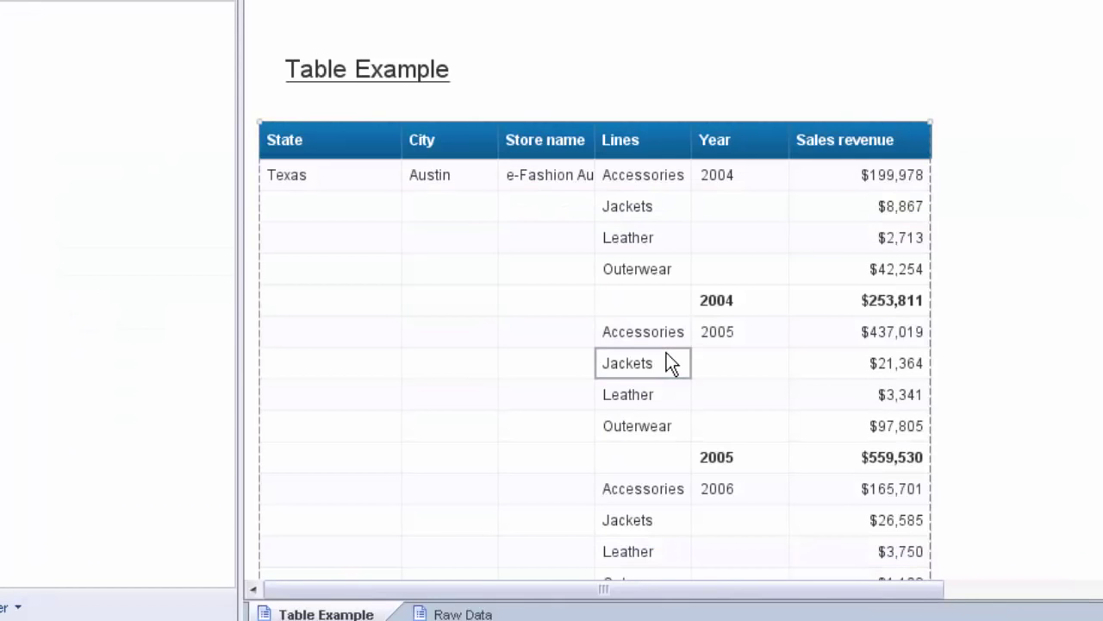
pyautogui.click(455, 188)
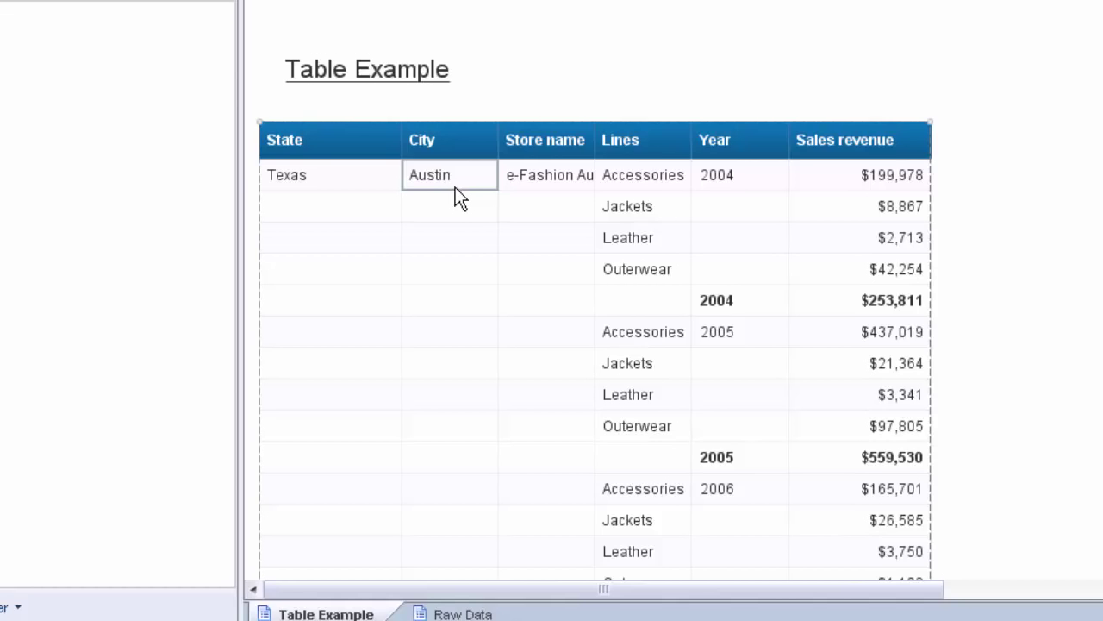
pyautogui.click(418, 133)
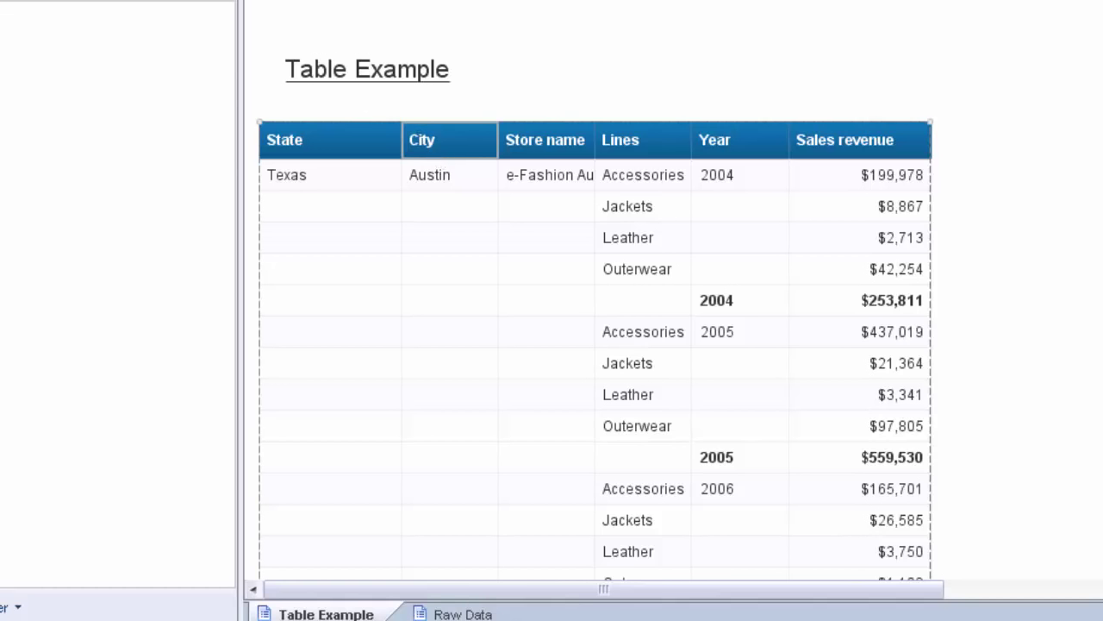
pyautogui.click(180, 60)
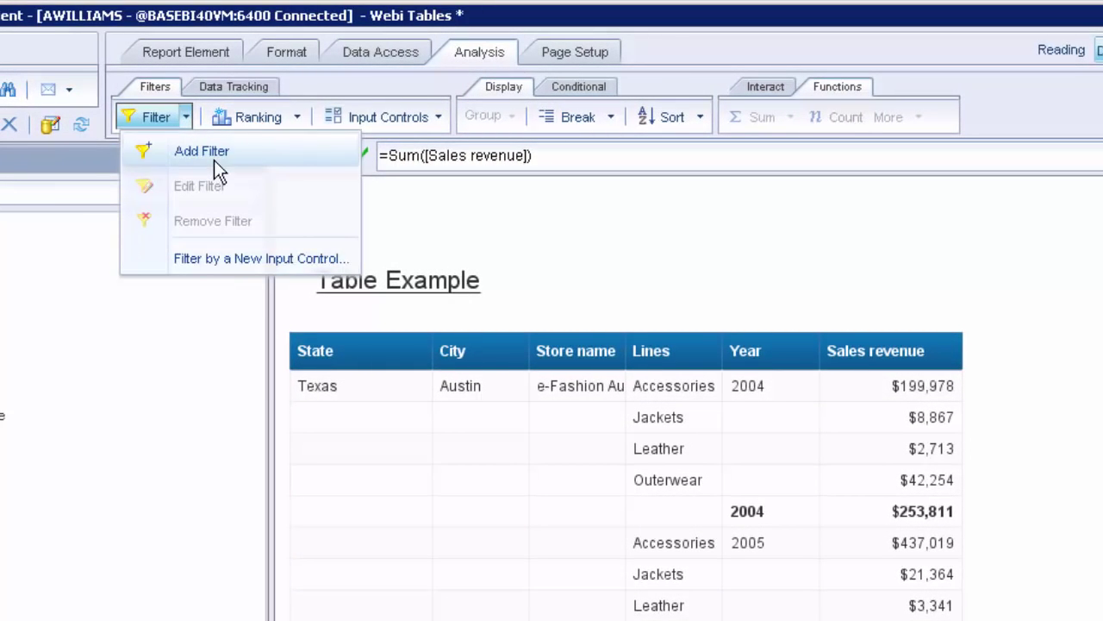
pyautogui.click(319, 336)
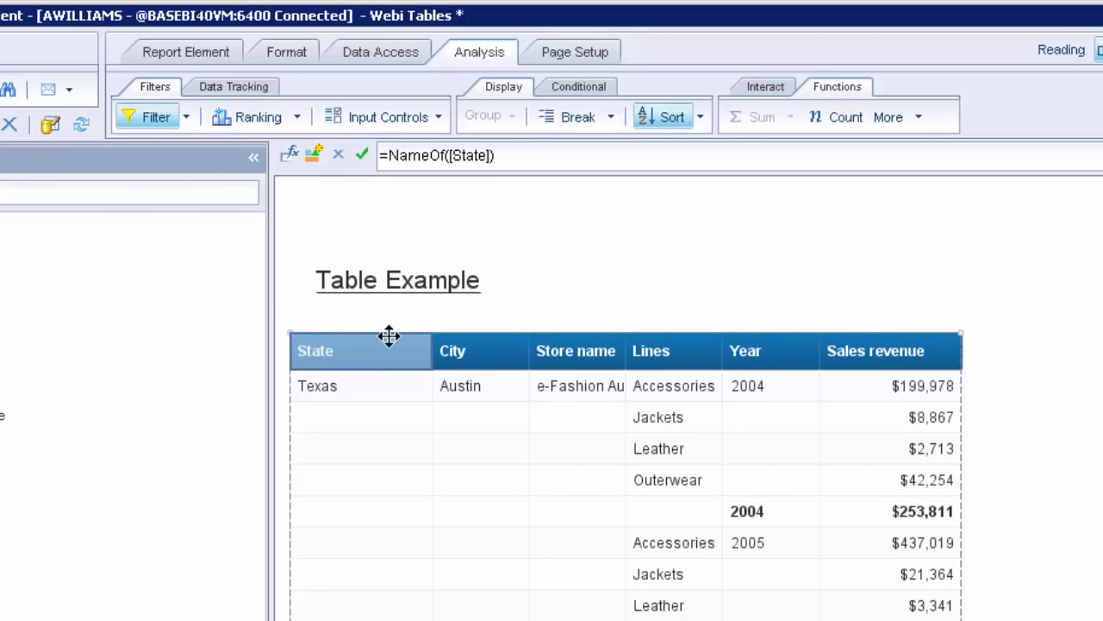
pyautogui.click(305, 312)
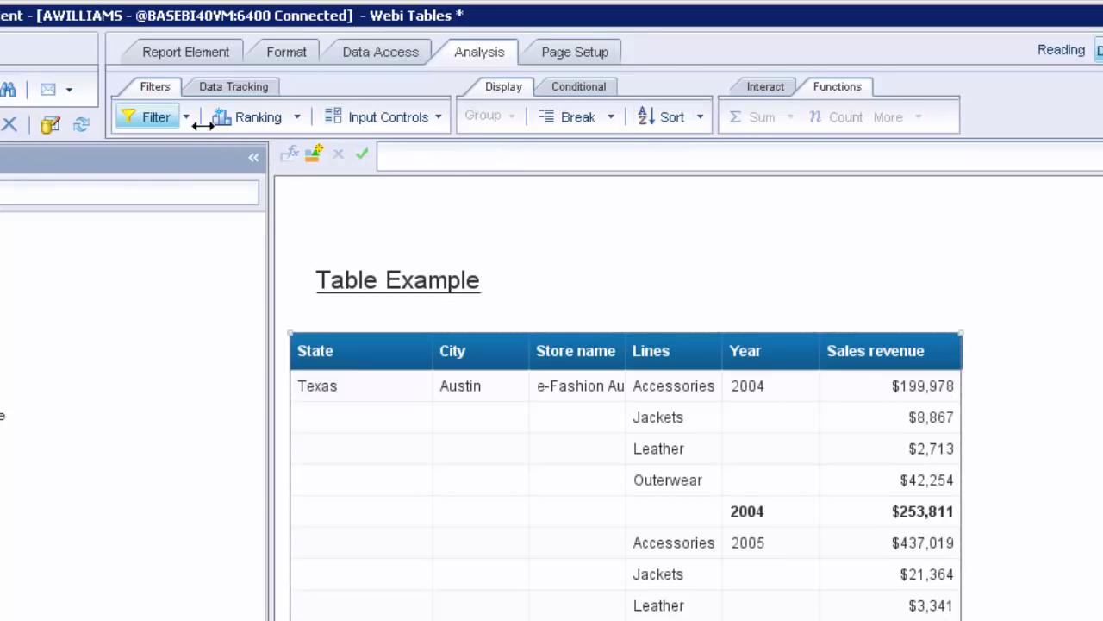
pyautogui.click(191, 119)
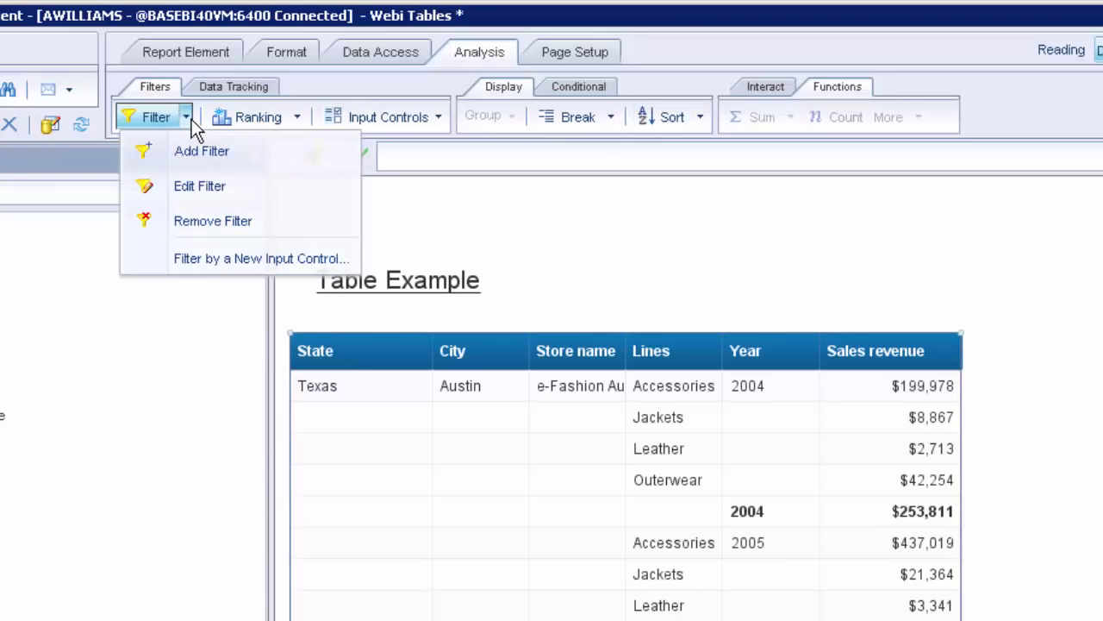
pyautogui.click(196, 186)
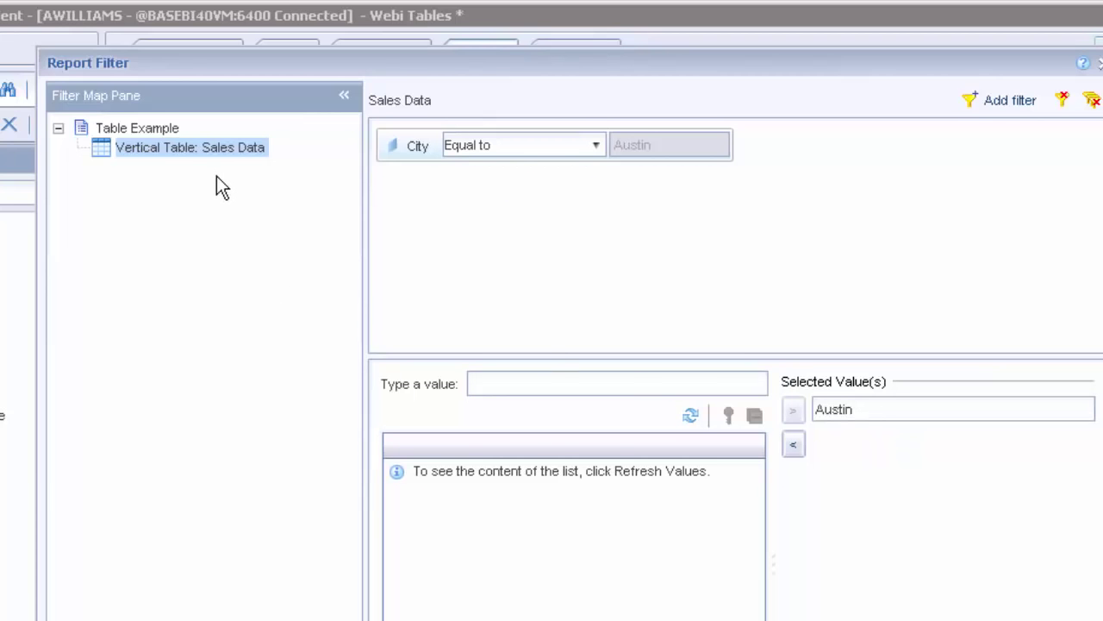
# Compare the filters defined for the Table Example report and the Sales Data table, and undo the table's City filter
pyautogui.click(145, 128)
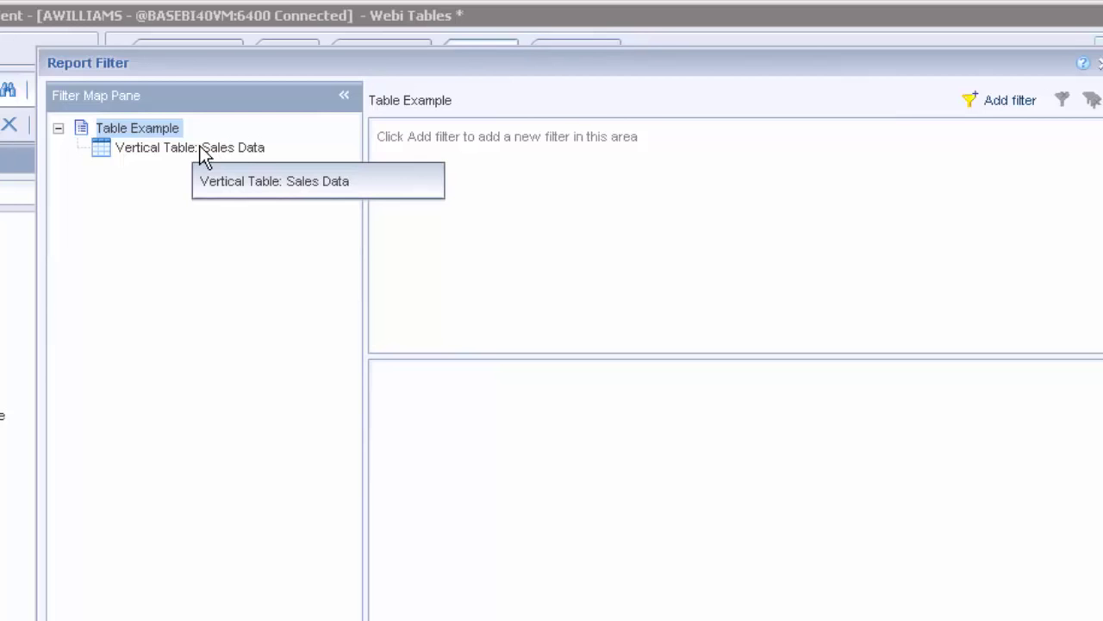
pyautogui.click(175, 150)
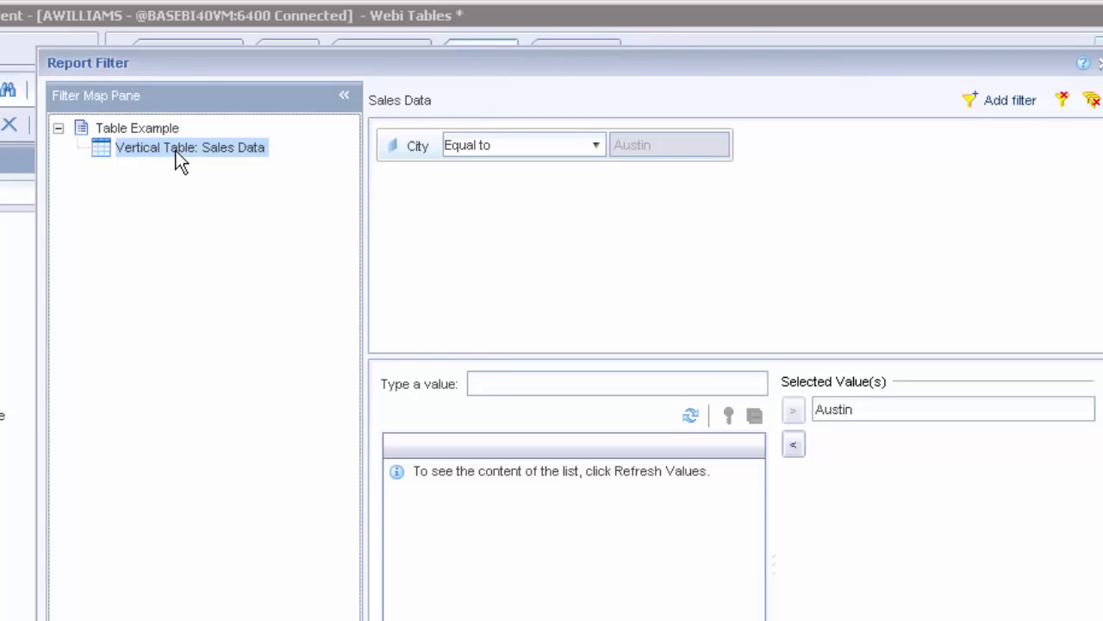
pyautogui.click(136, 129)
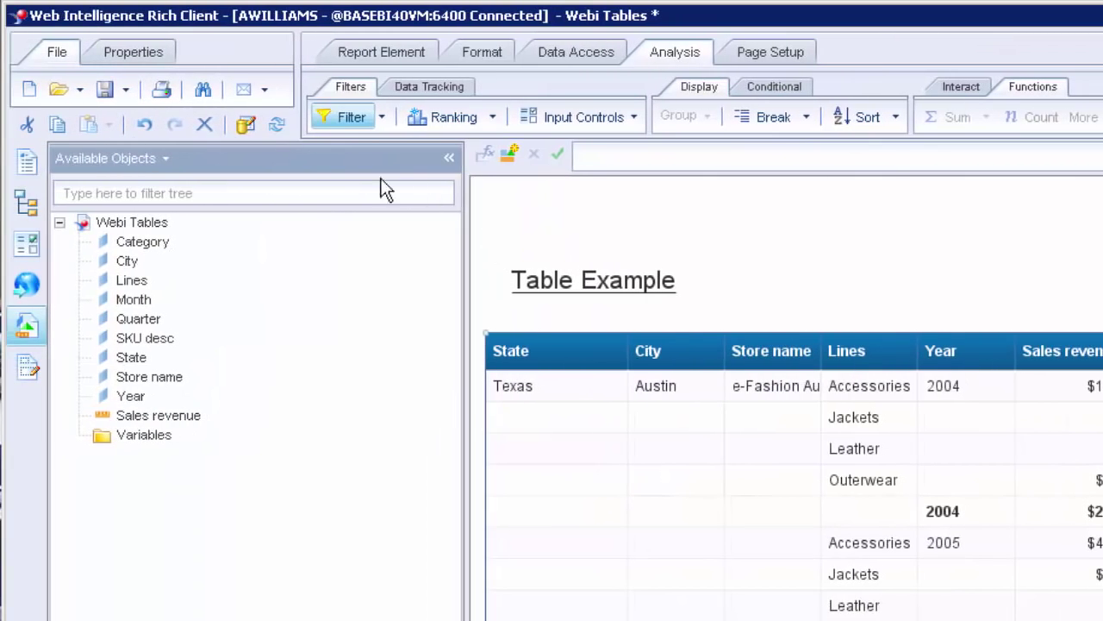
pyautogui.click(146, 125)
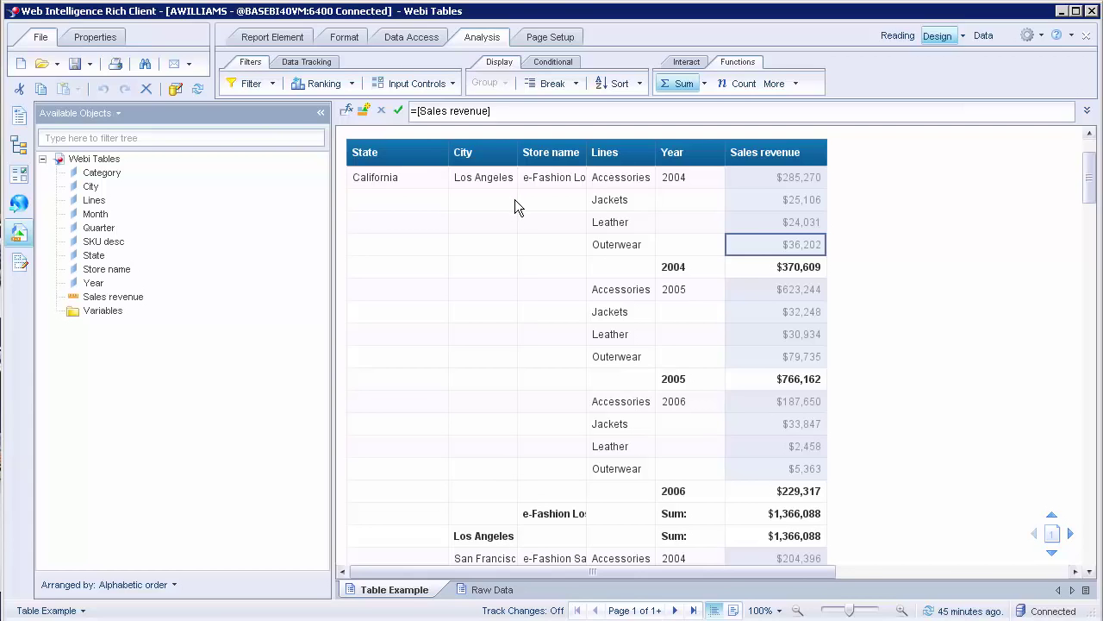
# Widen the City and Store name columns so that the full city and store names fit
pyautogui.click(516, 152)
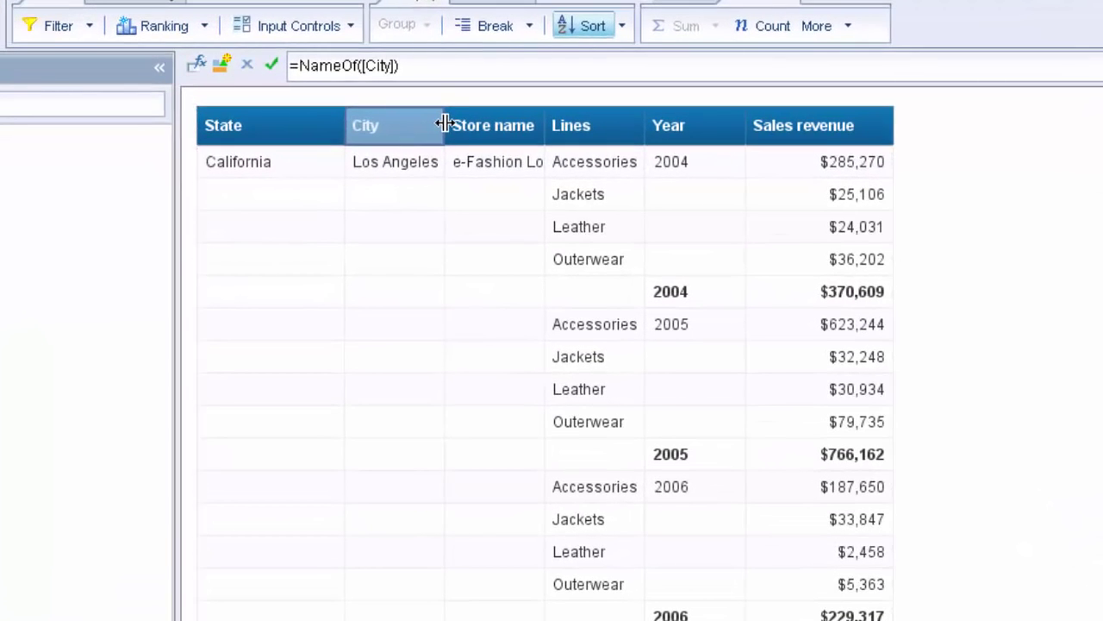
pyautogui.moveTo(445, 123); pyautogui.dragTo(504, 124)
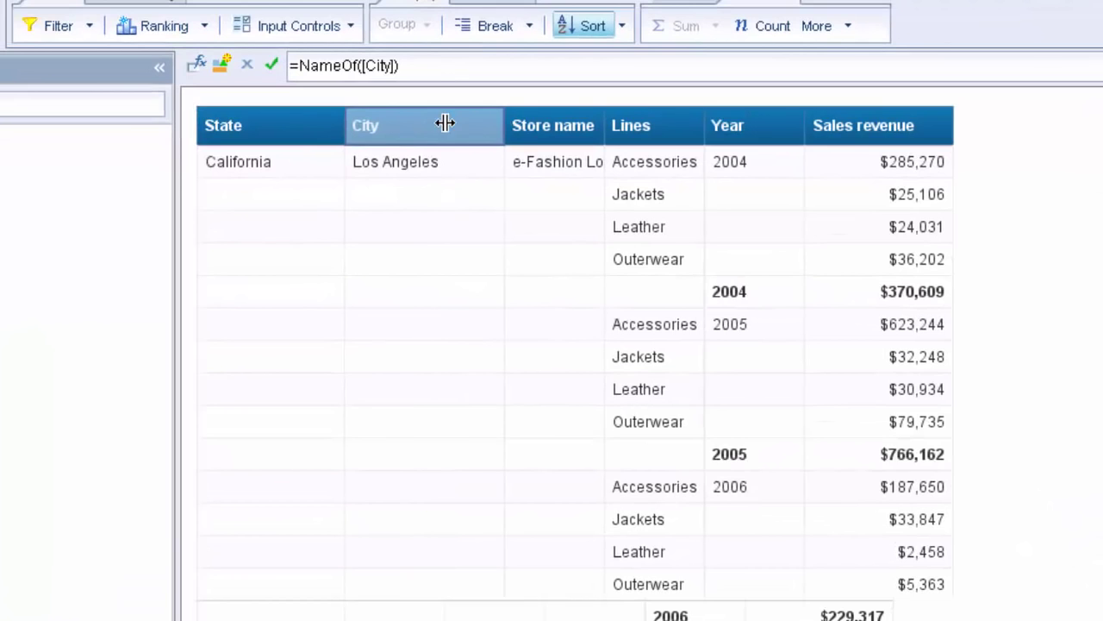
pyautogui.click(602, 122)
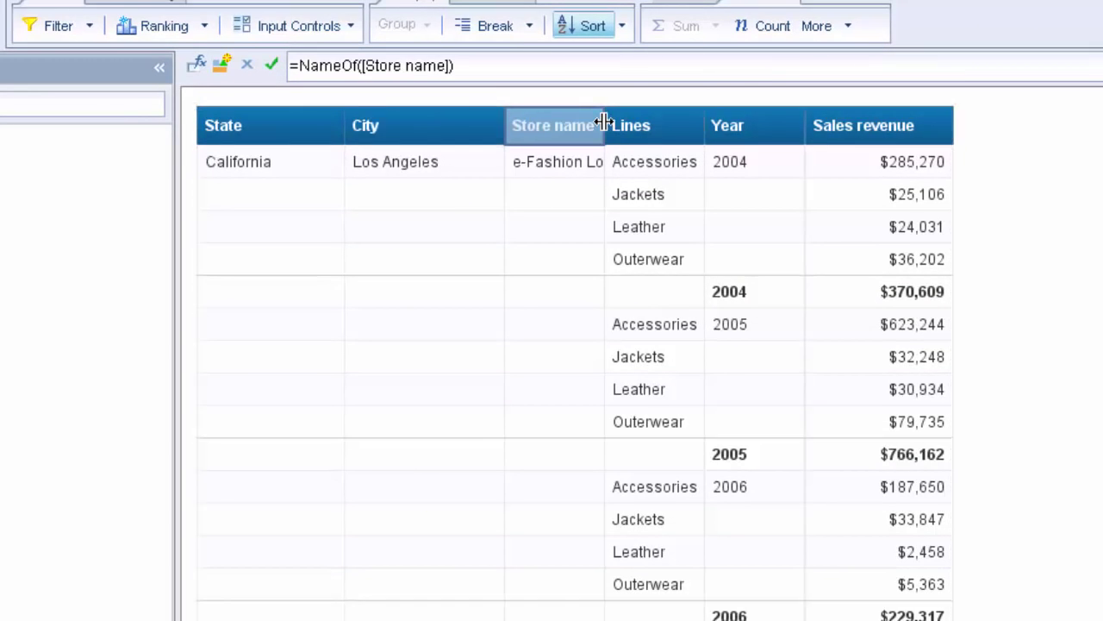
pyautogui.moveTo(604, 121); pyautogui.dragTo(772, 121)
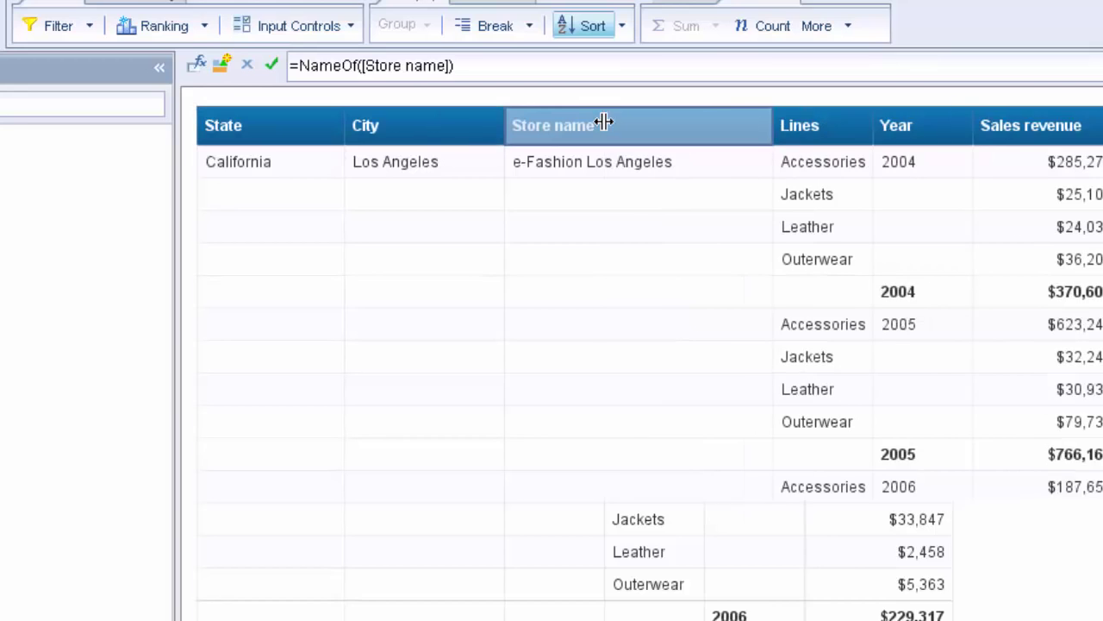
# Widen the Lines column slightly so that its values have more room
pyautogui.click(868, 119)
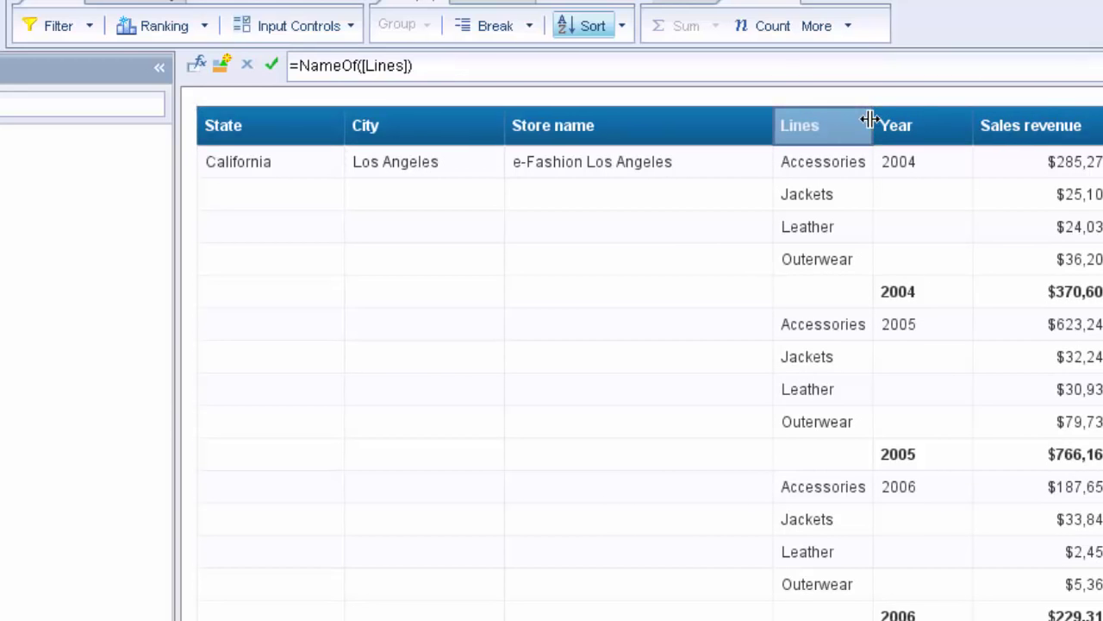
pyautogui.moveTo(869, 119); pyautogui.dragTo(880, 119)
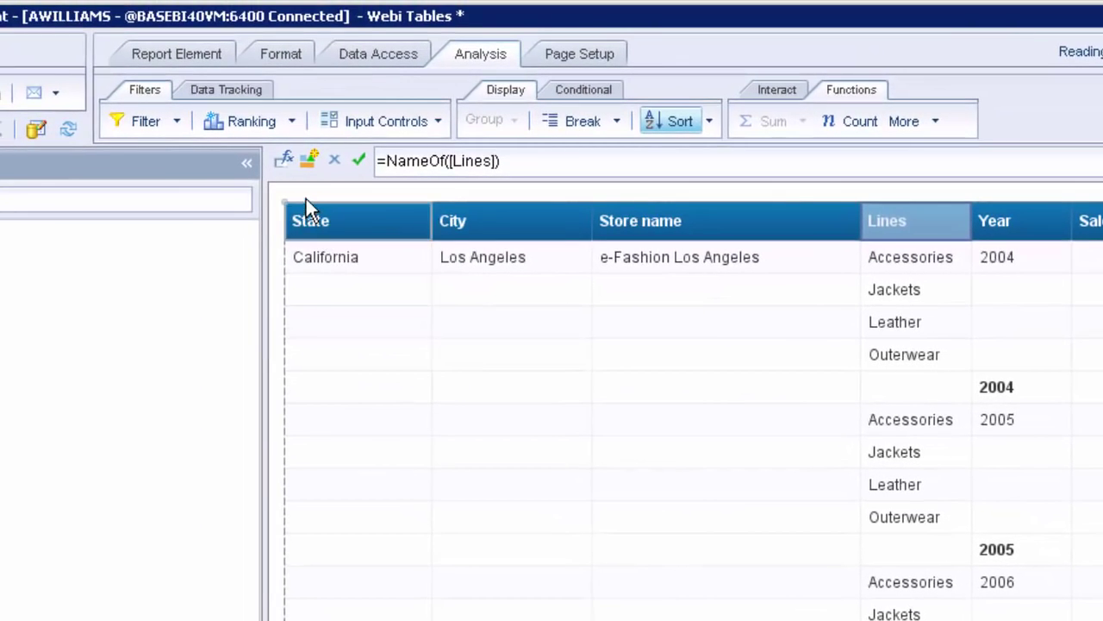
# Set the City break of the Sales Data table to start on a new page
pyautogui.click(307, 202)
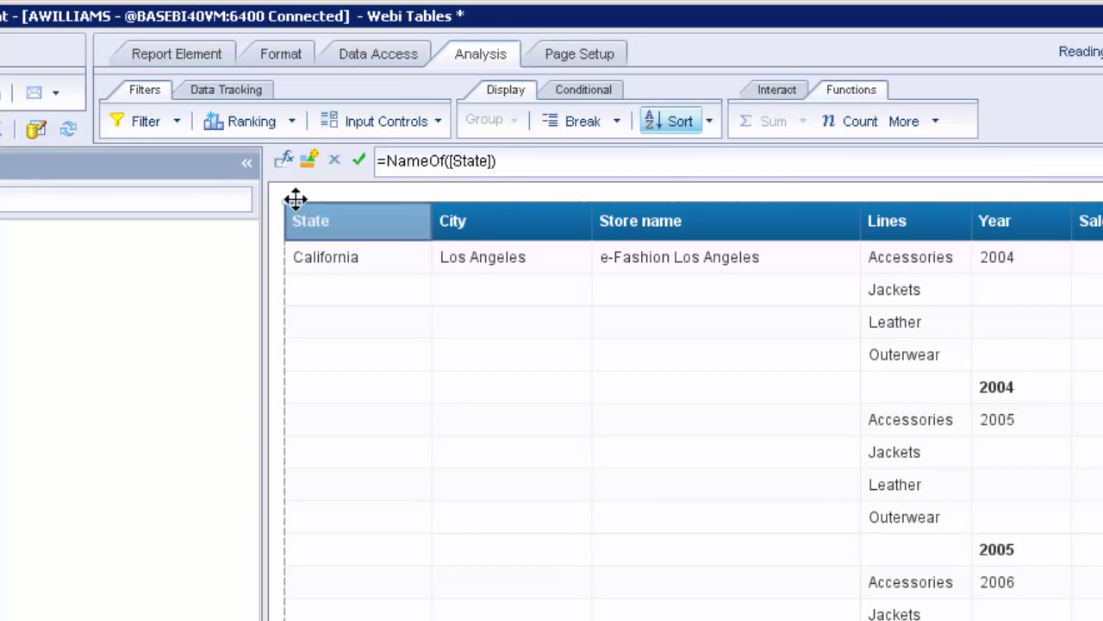
pyautogui.click(617, 120)
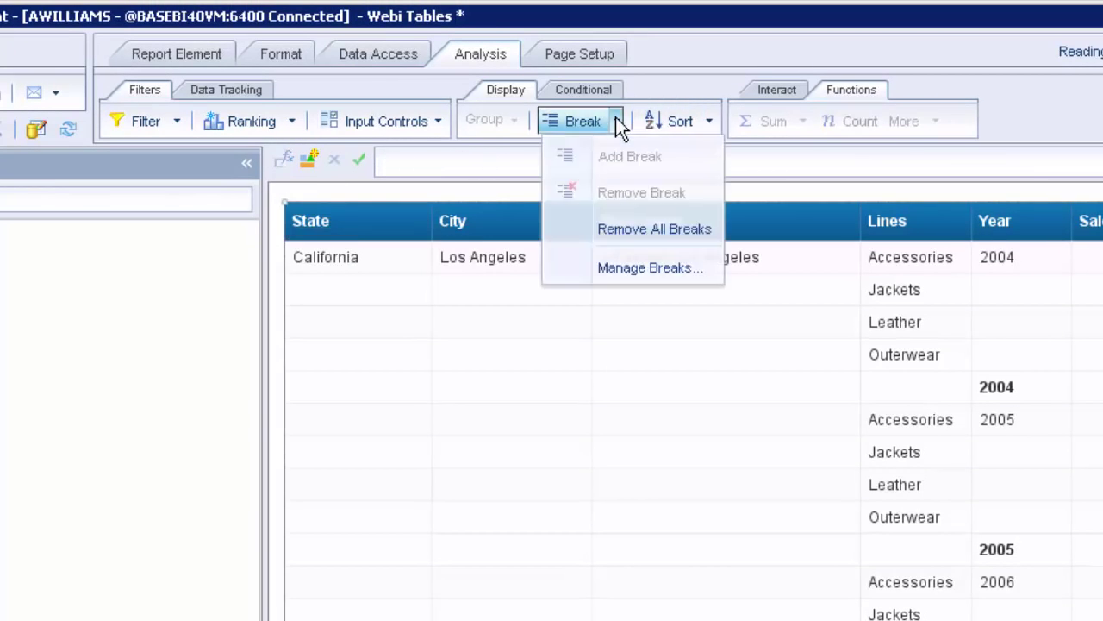
pyautogui.click(620, 266)
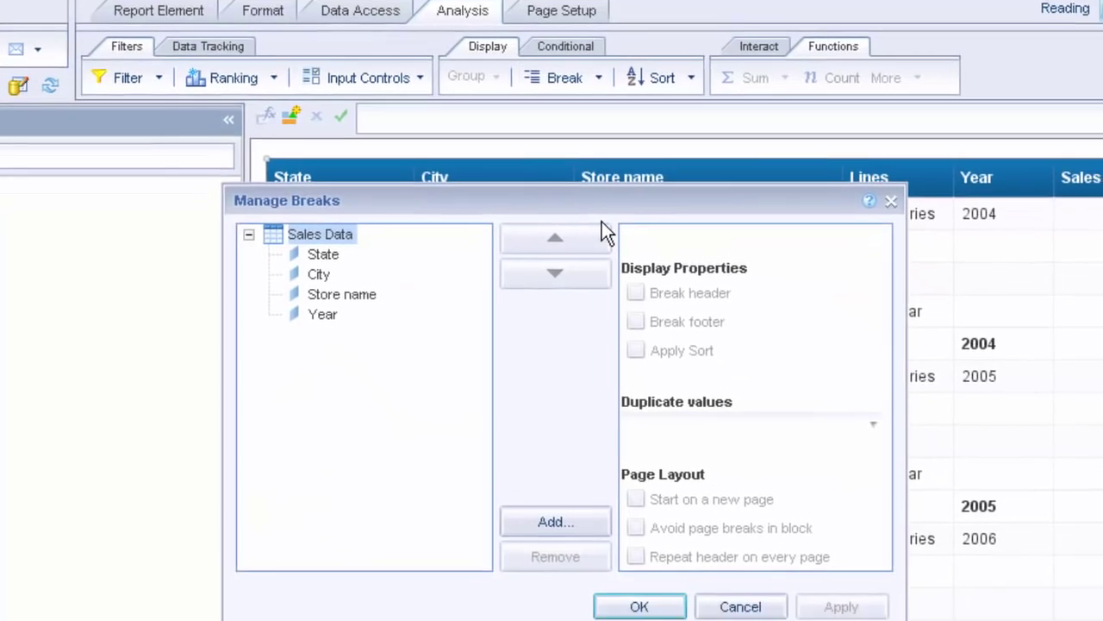
pyautogui.click(319, 274)
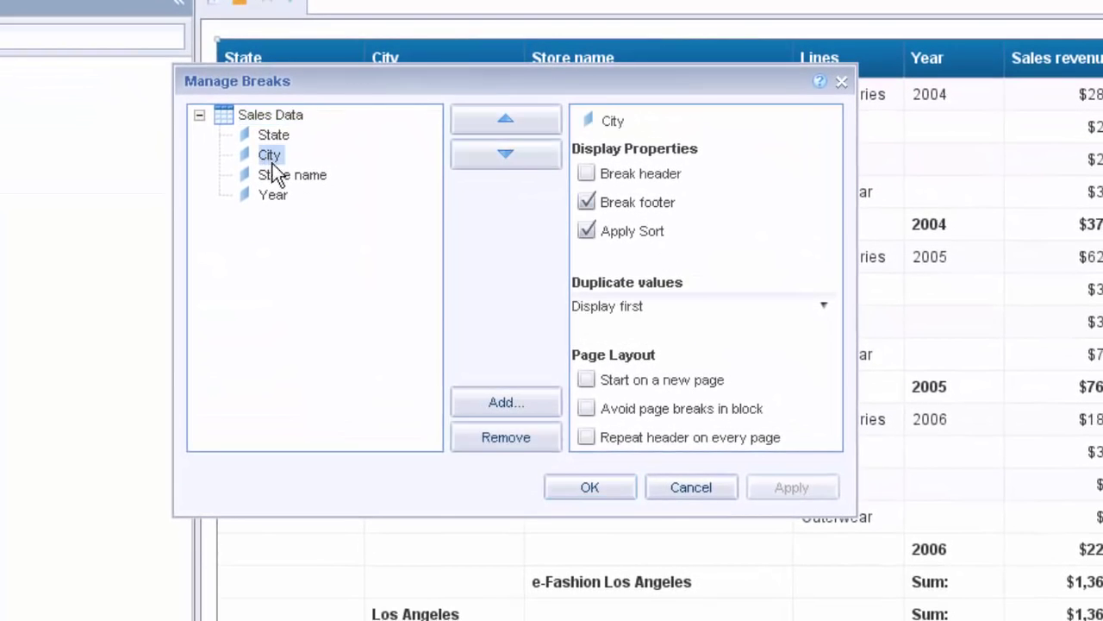
pyautogui.click(585, 380)
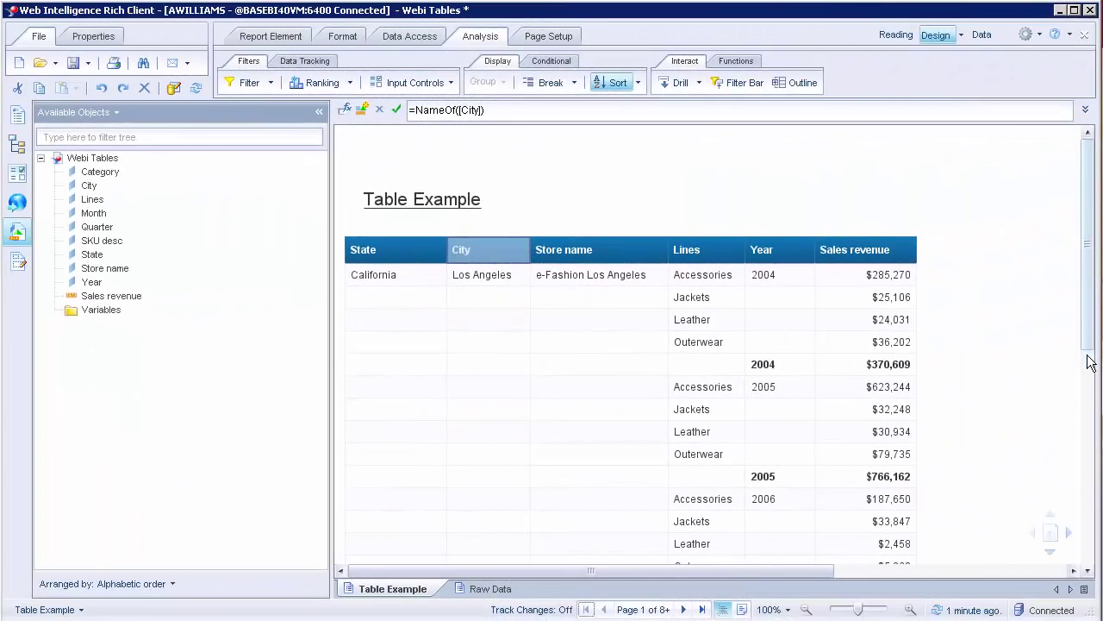
# Examine the report pages to see how the table is split by city
pyautogui.scroll(-5, 1080, 387)
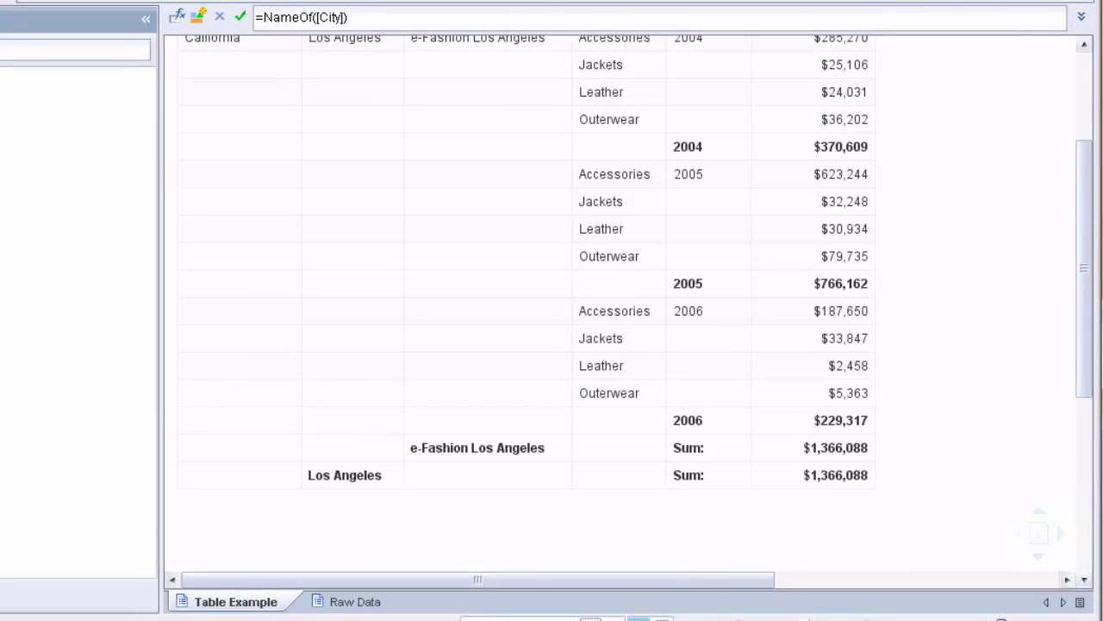
pyautogui.scroll(-3, 788, 394)
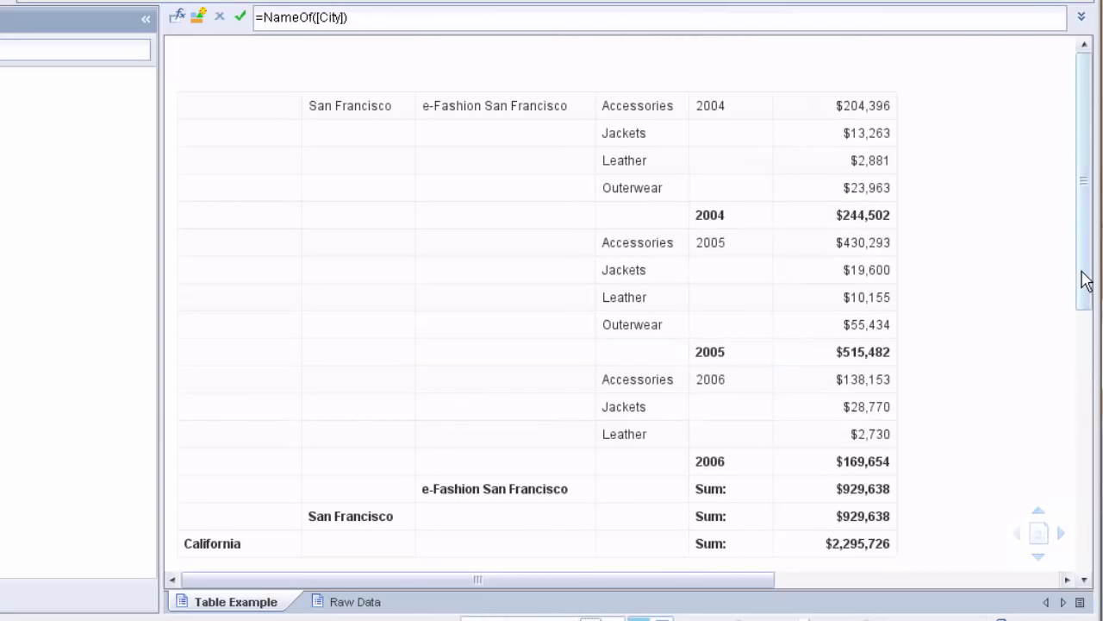
pyautogui.moveTo(1083, 279); pyautogui.dragTo(1088, 372)
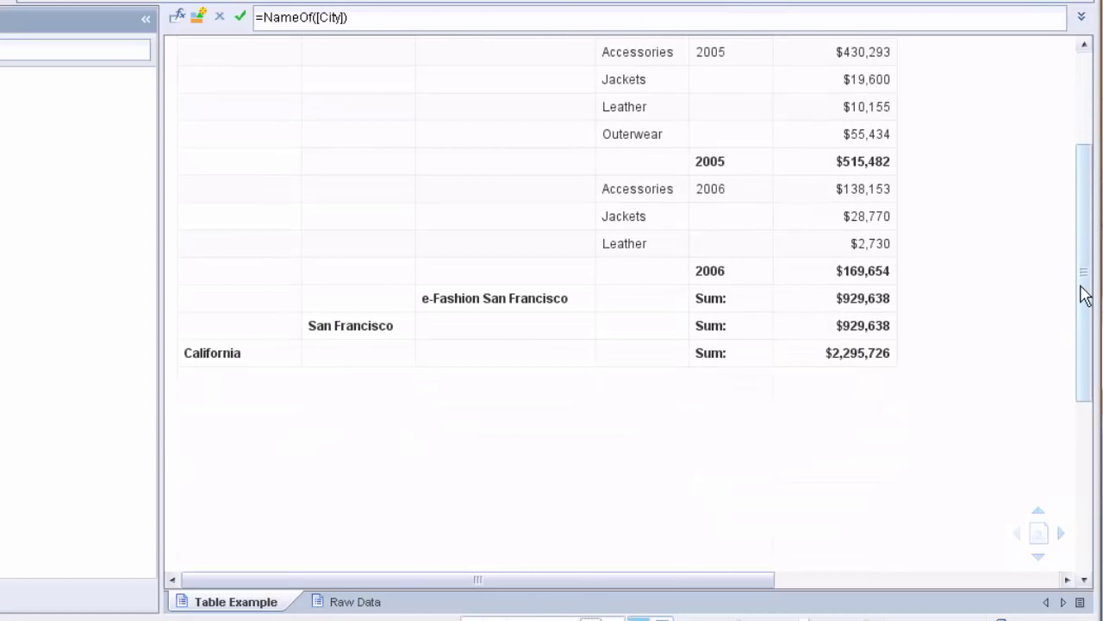
pyautogui.moveTo(1079, 293); pyautogui.dragTo(1078, 212)
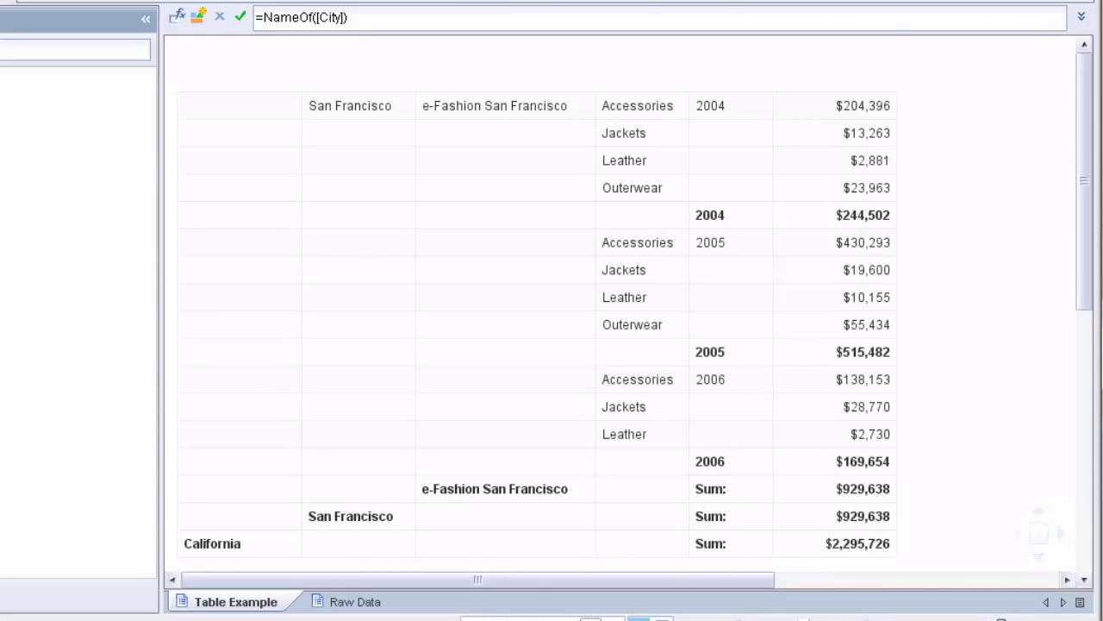
pyautogui.scroll(-3, 552, 327)
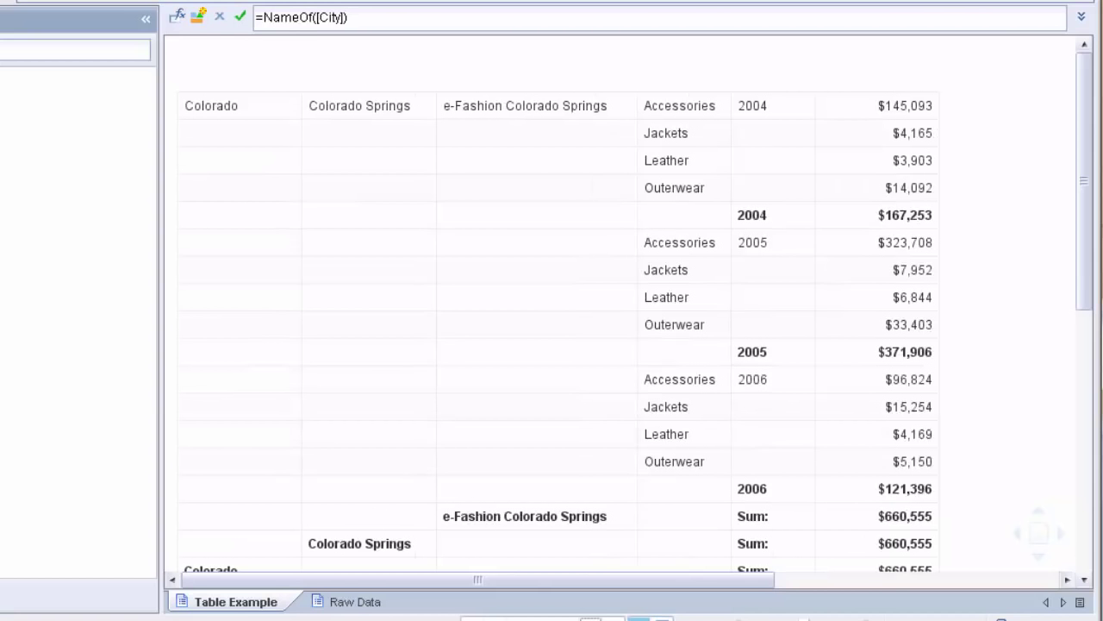
pyautogui.scroll(5, 512, 172)
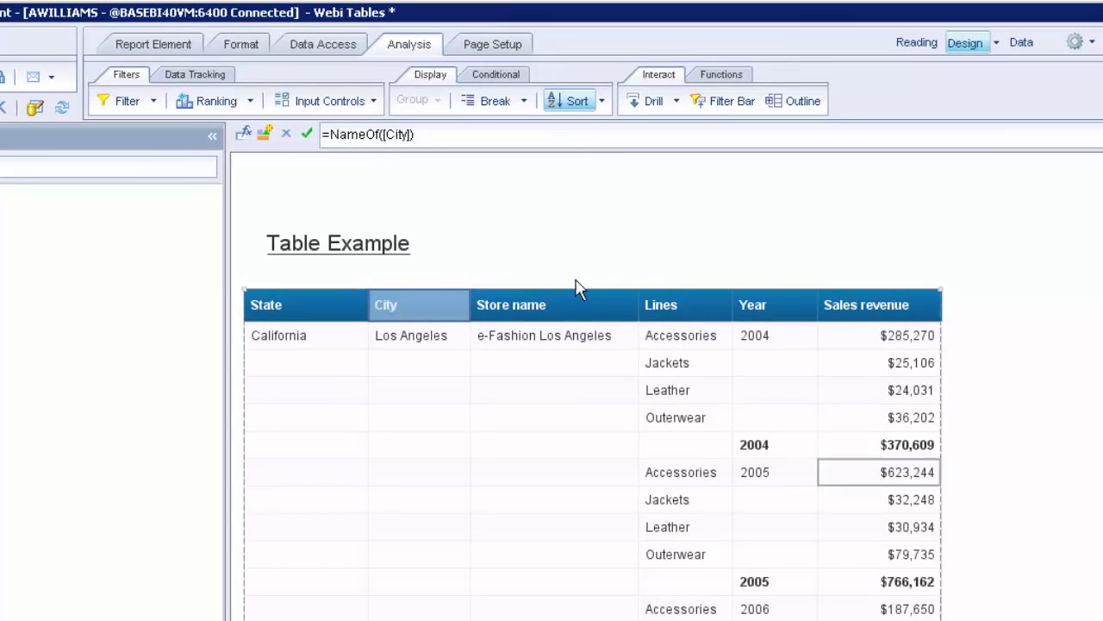
# Turn on the break header for the table's City break and check the column headings on the first two report pages
pyautogui.click(523, 102)
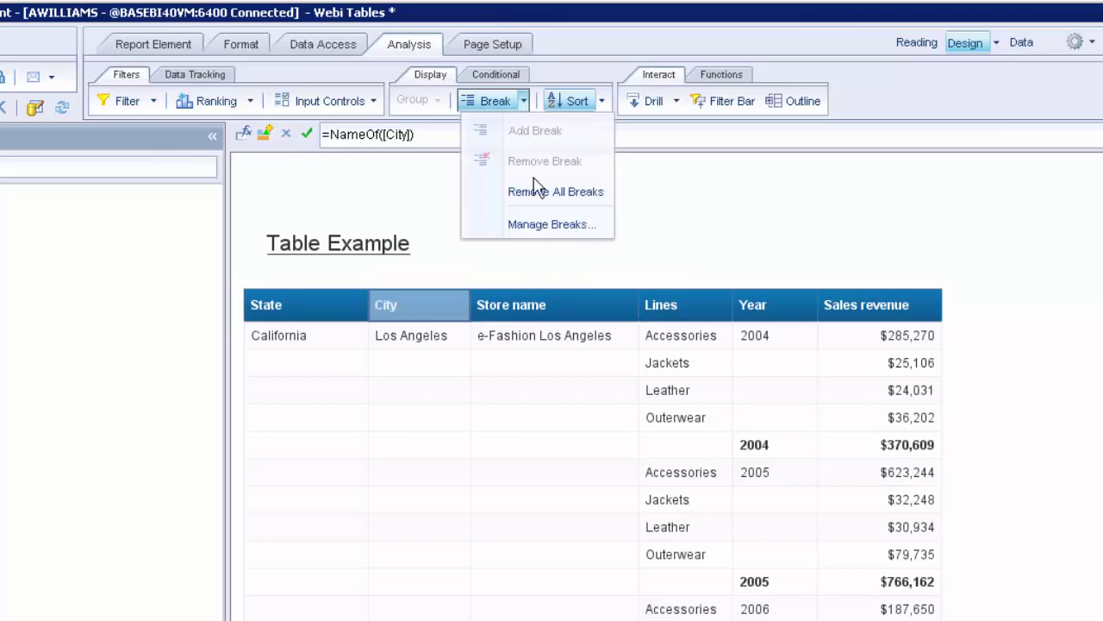
pyautogui.click(547, 225)
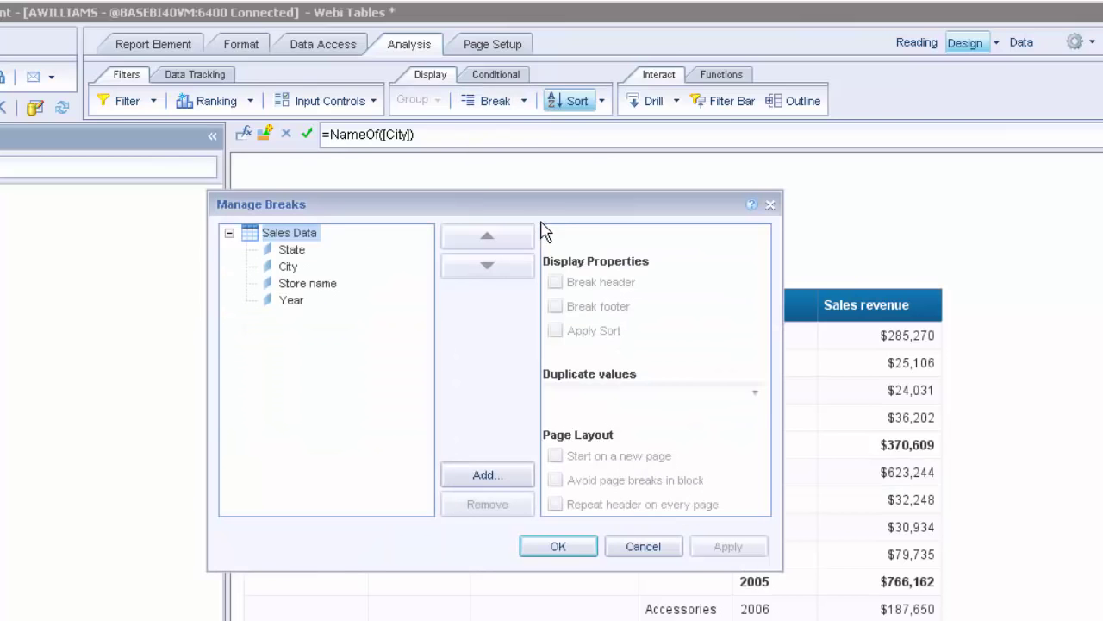
pyautogui.click(288, 268)
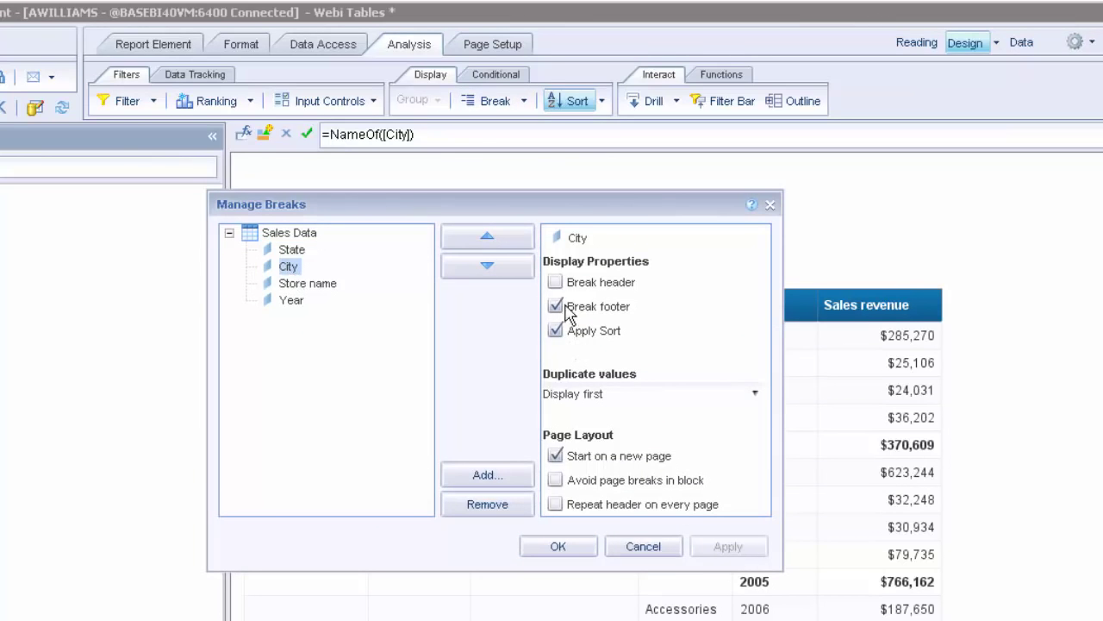
pyautogui.click(556, 282)
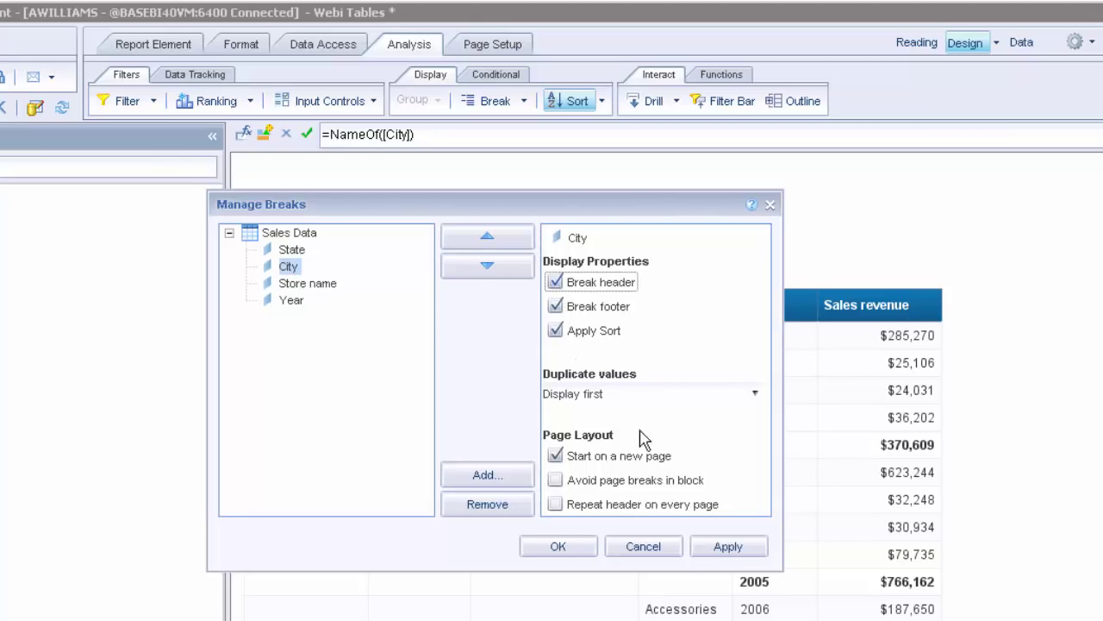
pyautogui.click(733, 546)
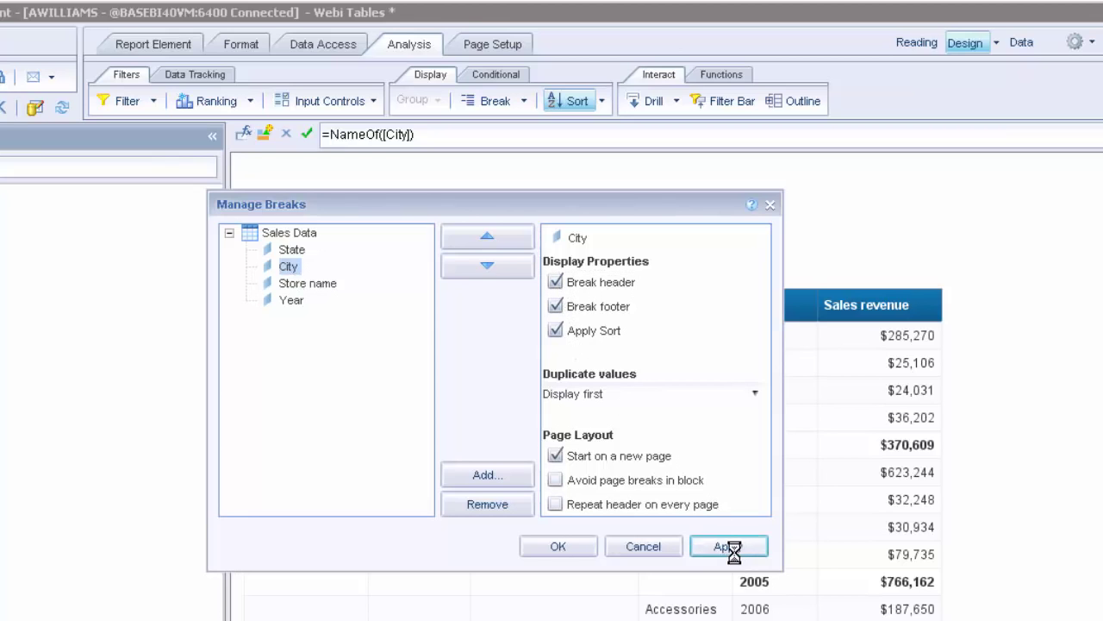
pyautogui.click(560, 546)
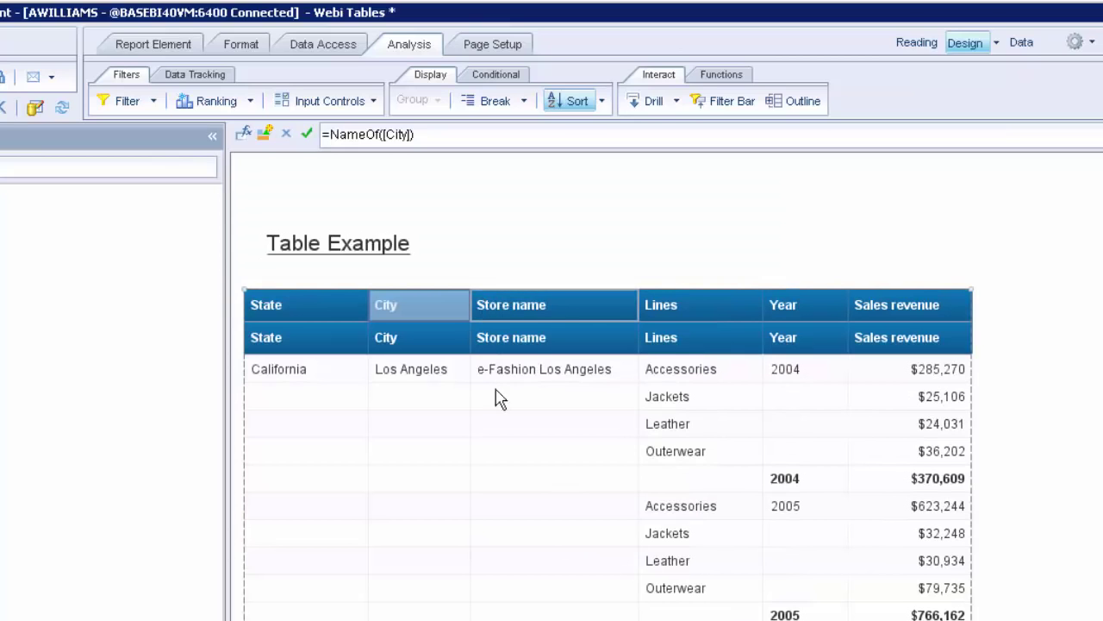
pyautogui.scroll(-5, 603, 431)
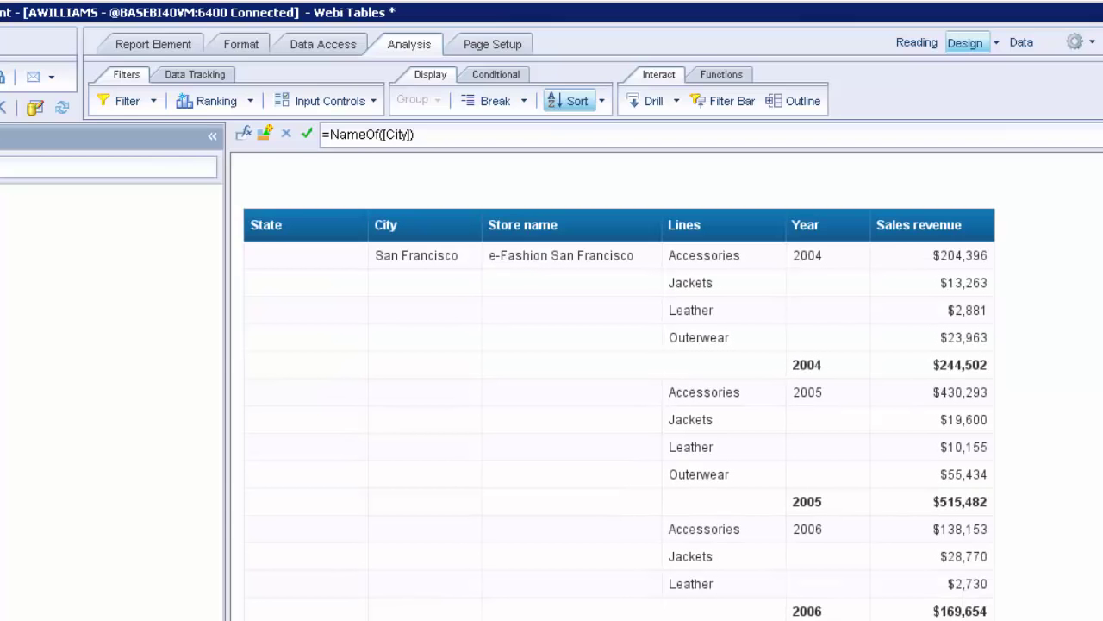
pyautogui.scroll(5, 603, 431)
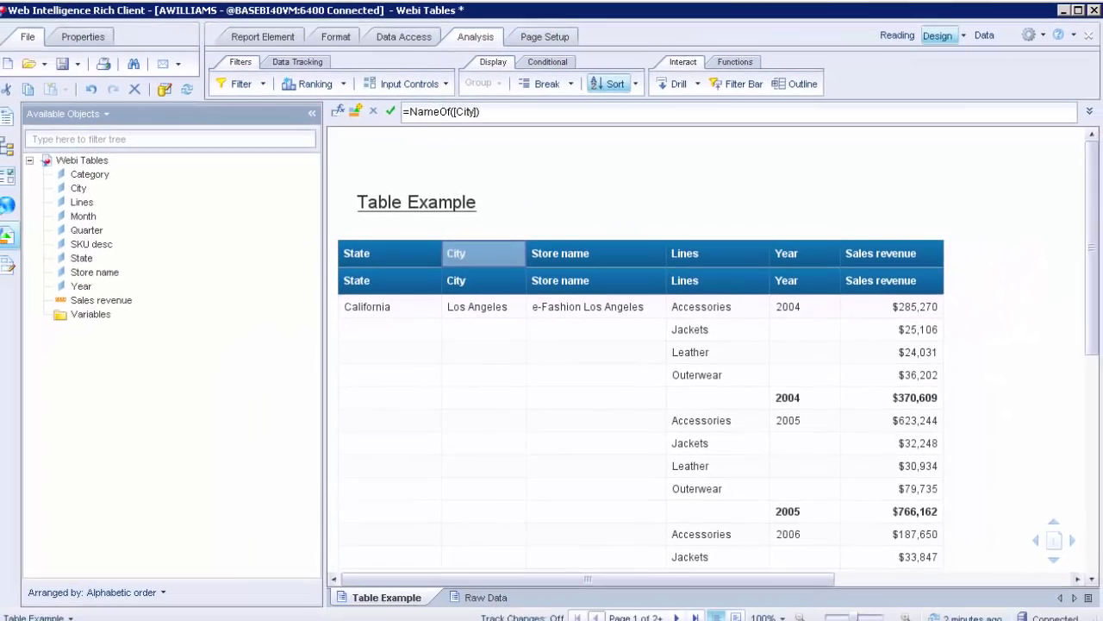
pyautogui.press('Escape')
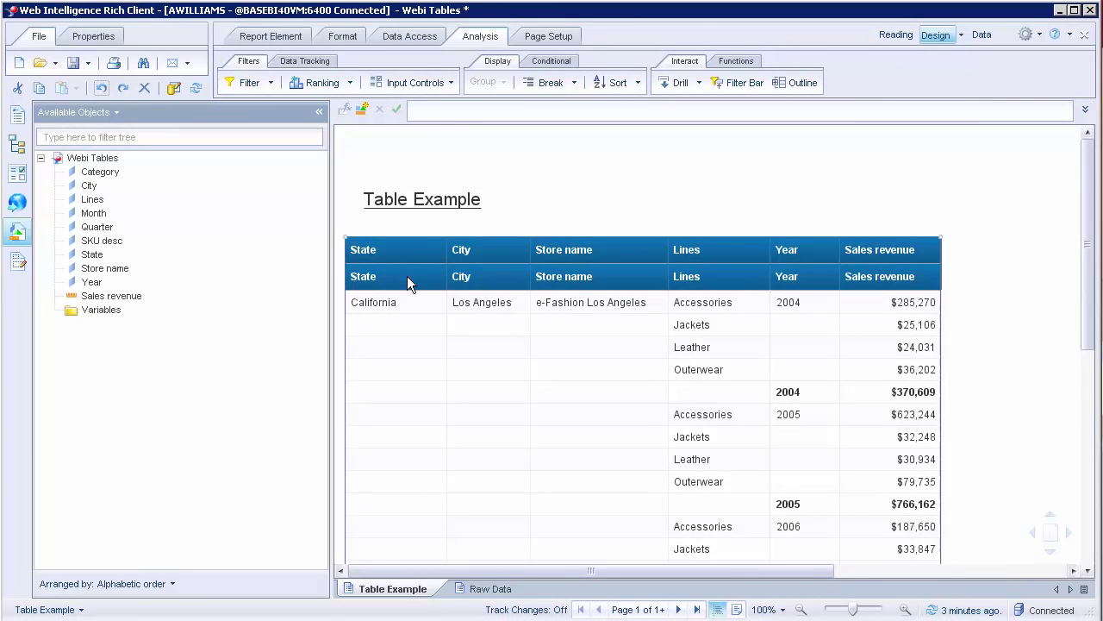
pyautogui.click(678, 610)
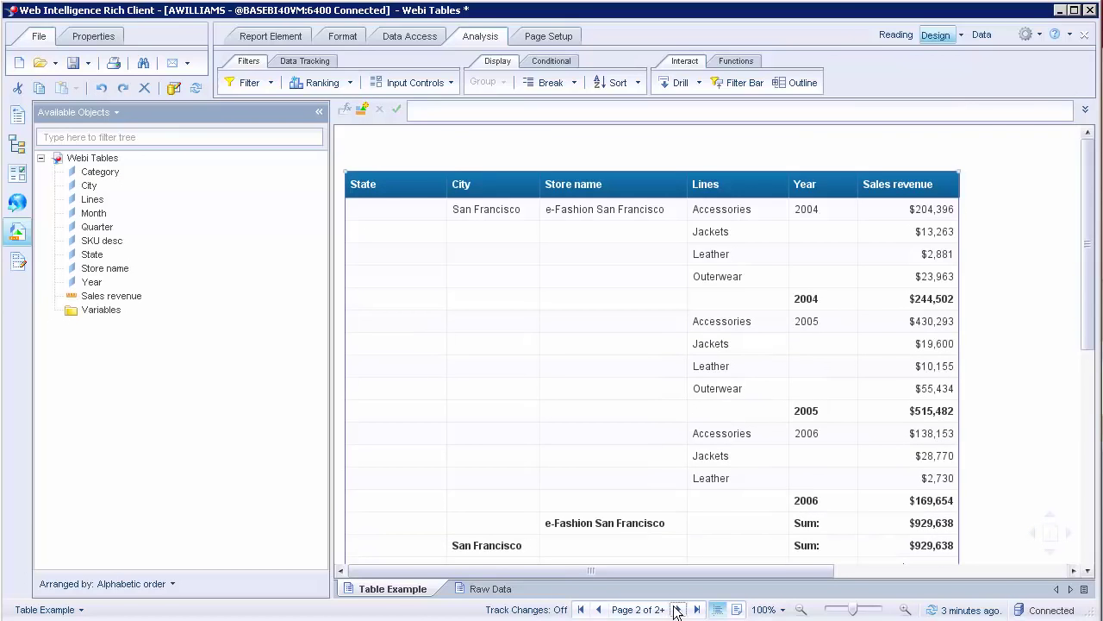
pyautogui.click(597, 609)
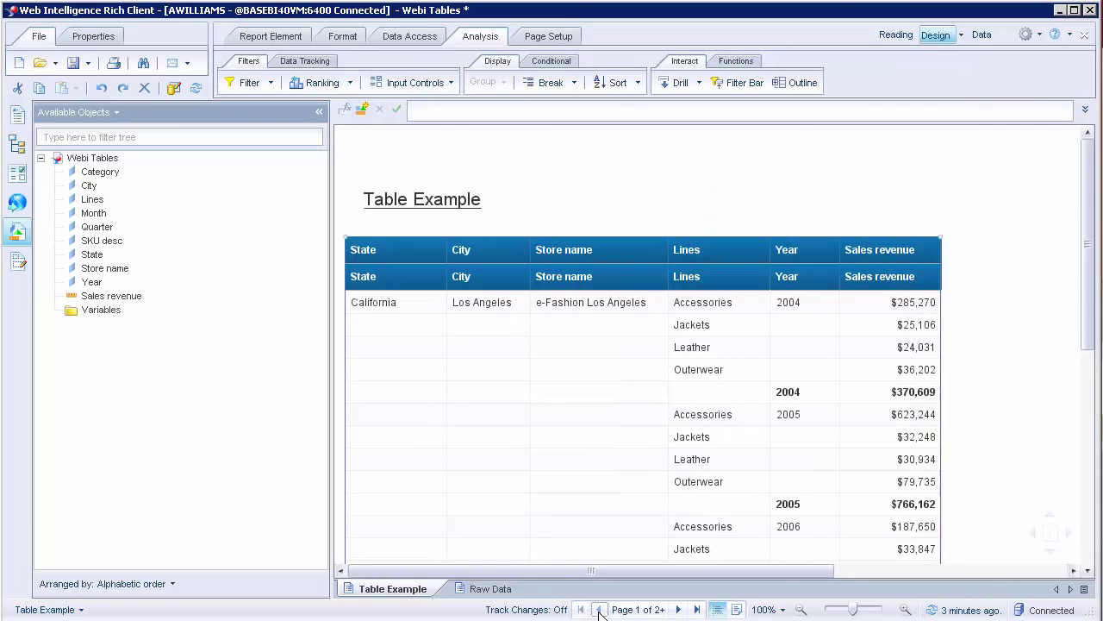
# Turn off the Show table headers option for the Sales Data table and check the headings on the report pages
pyautogui.rightClick(411, 236)
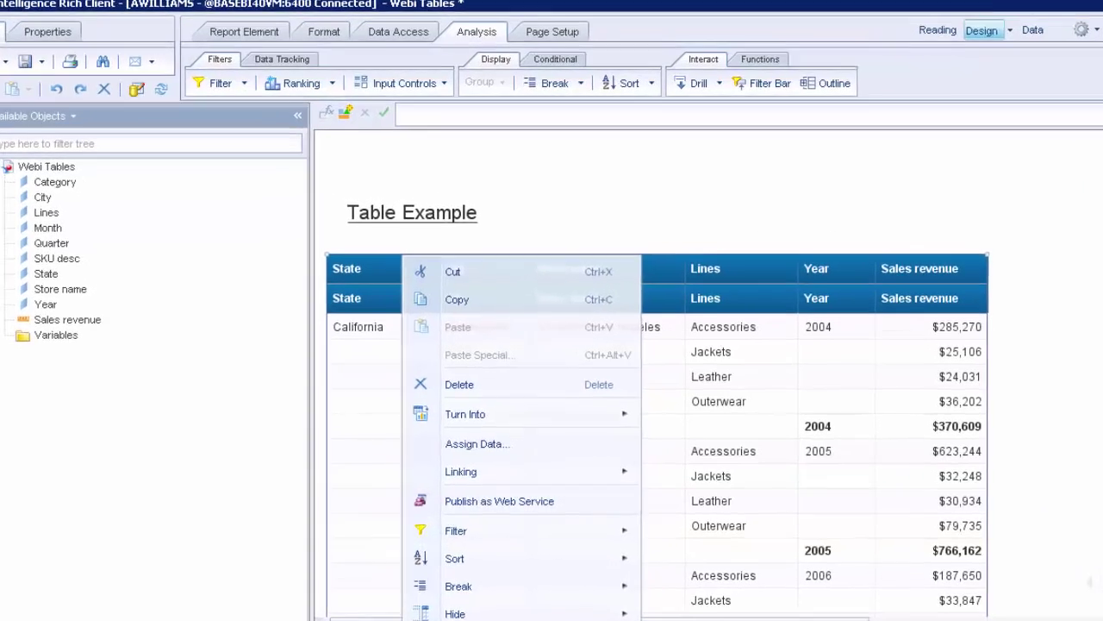
pyautogui.click(500, 616)
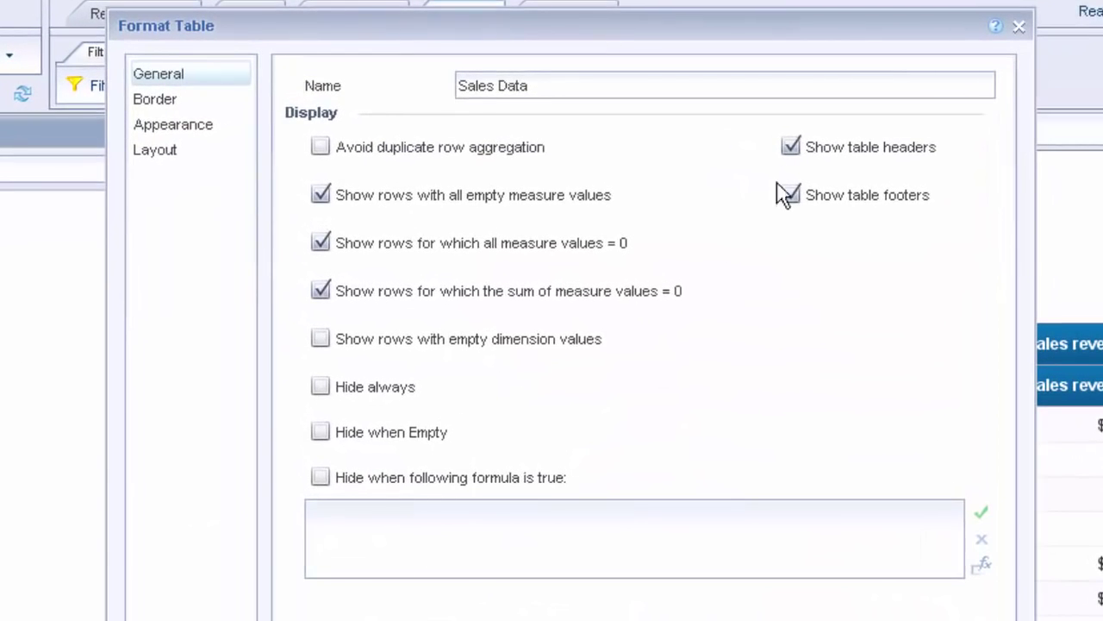
pyautogui.click(791, 148)
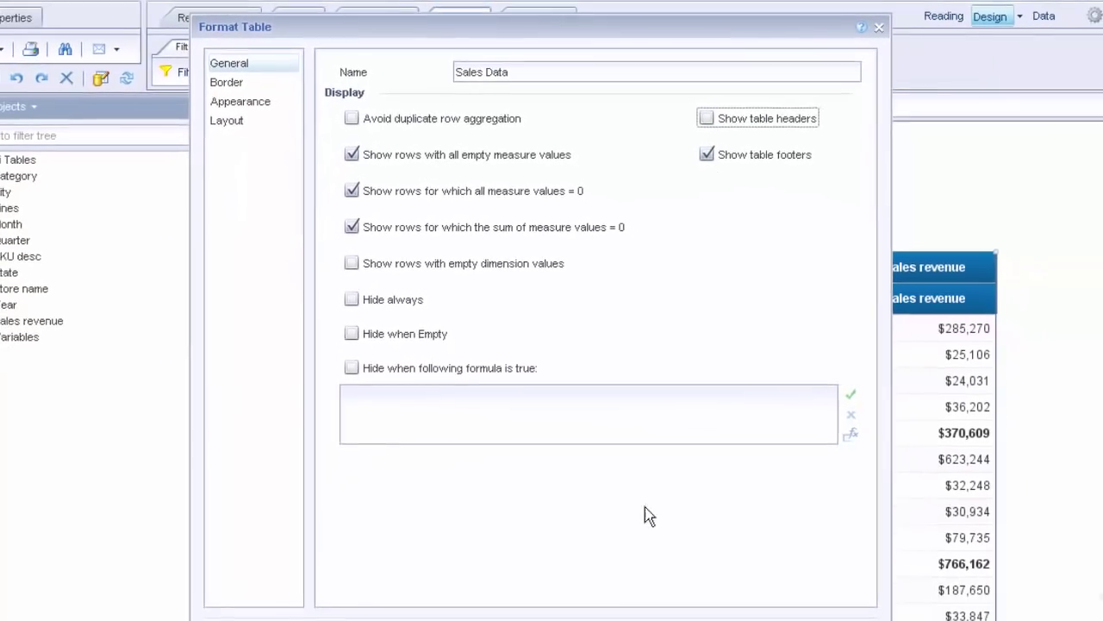
pyautogui.click(810, 601)
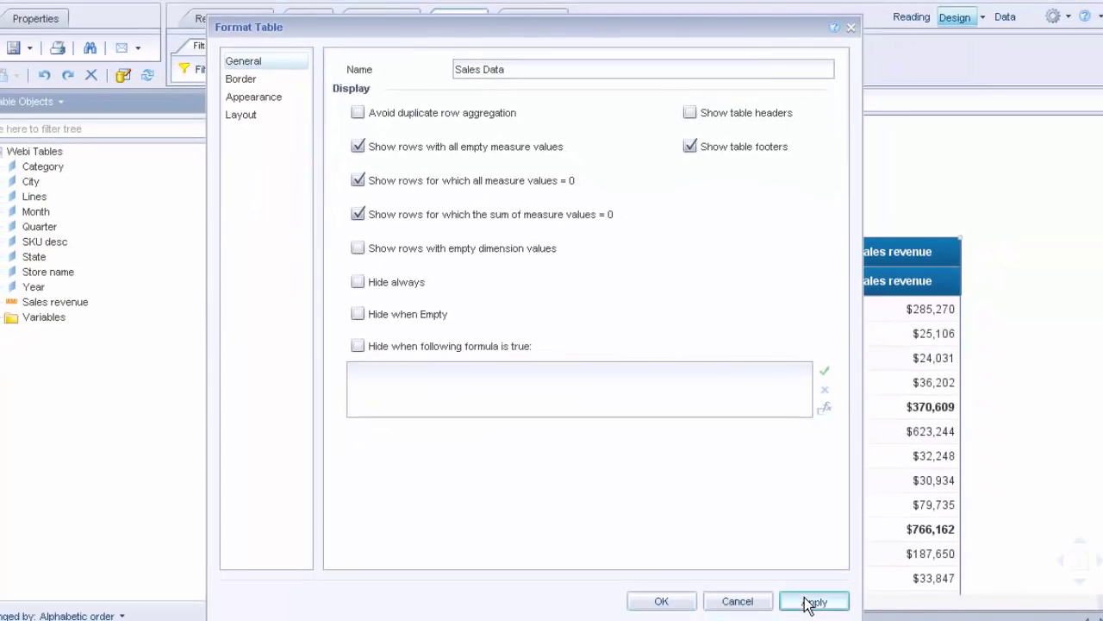
pyautogui.click(668, 604)
pyautogui.click(457, 203)
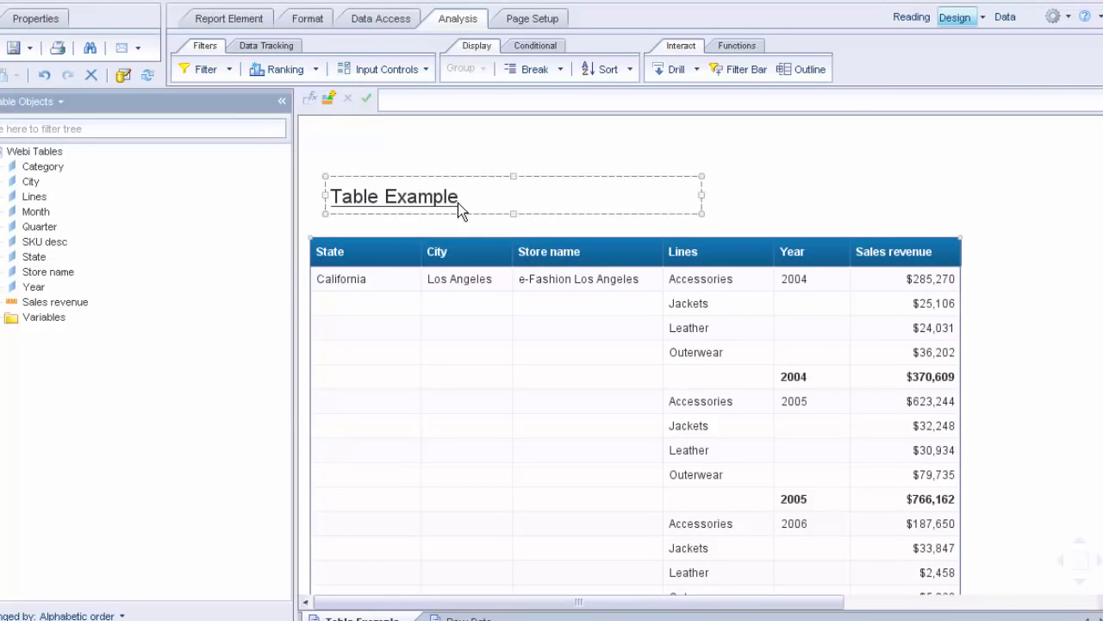
pyautogui.click(444, 226)
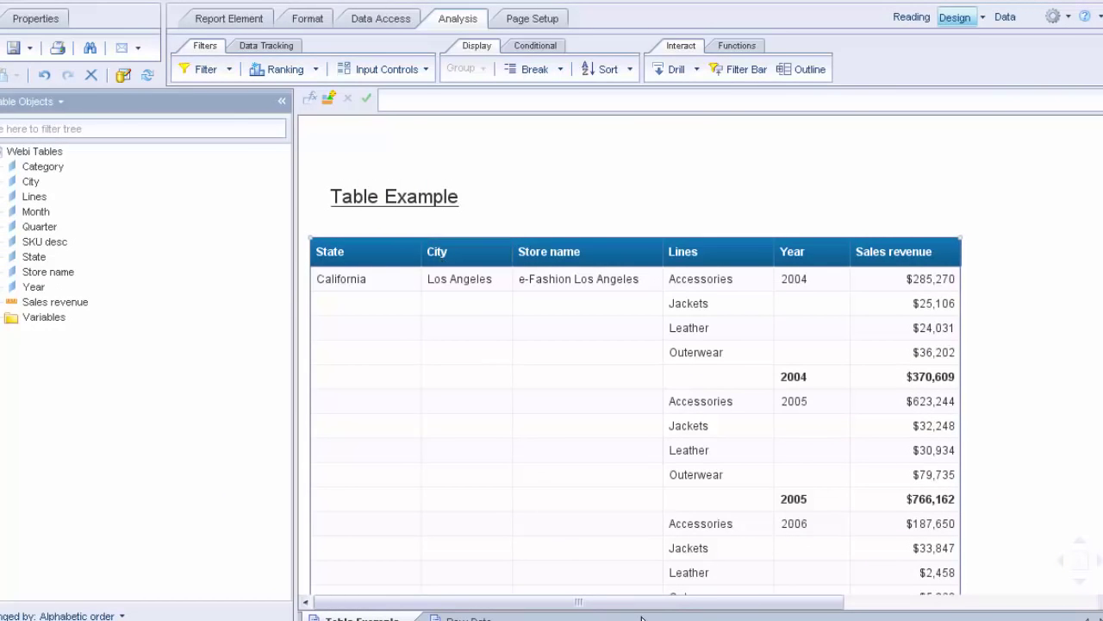
pyautogui.scroll(-10, 645, 379)
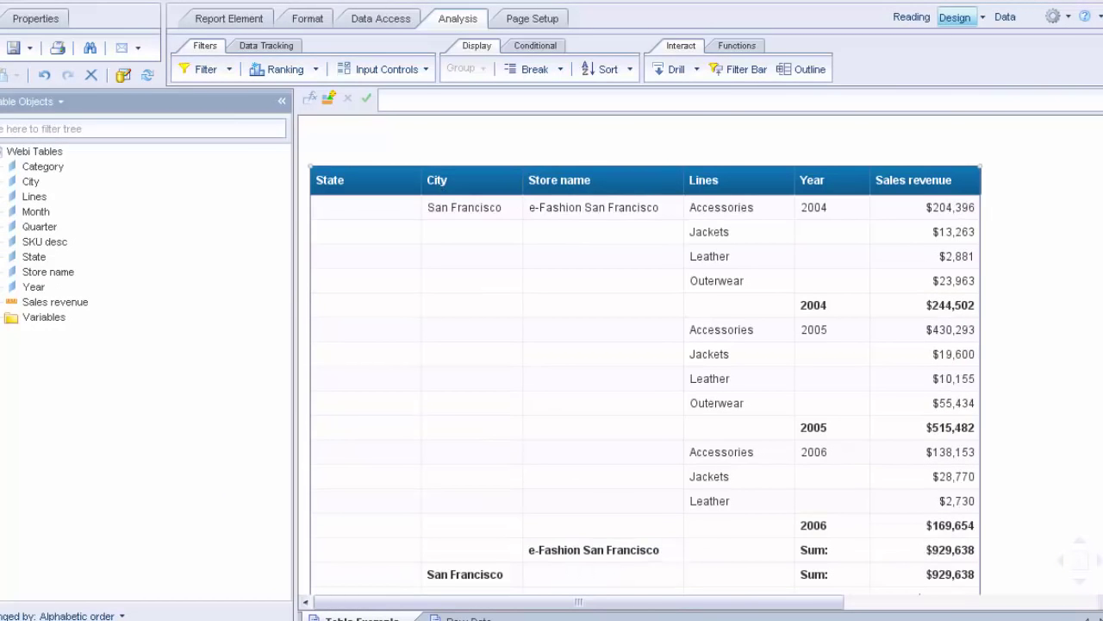
pyautogui.scroll(10, 645, 380)
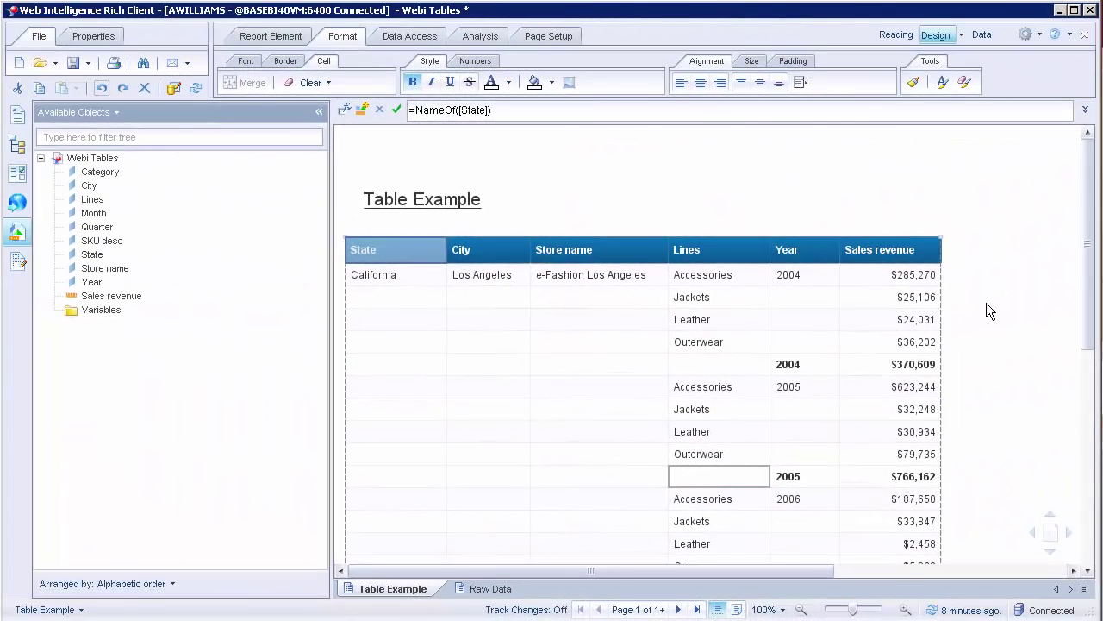
# Remove the background color and pattern from all six column header cells of the sales table, from State to Sales revenue
pyautogui.click(898, 251)
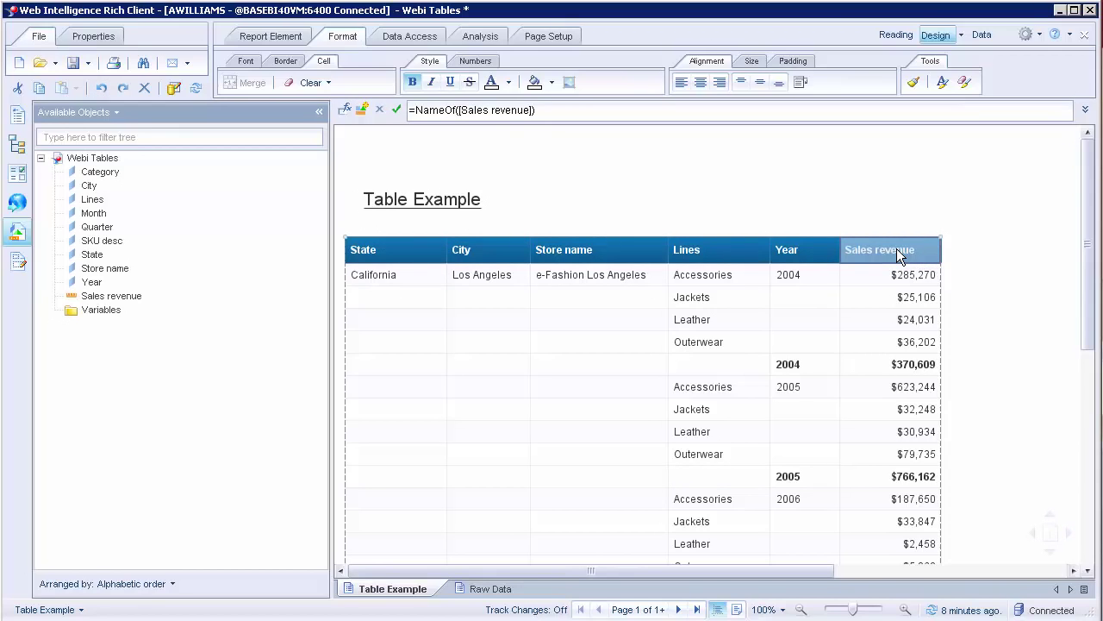
pyautogui.click(408, 256)
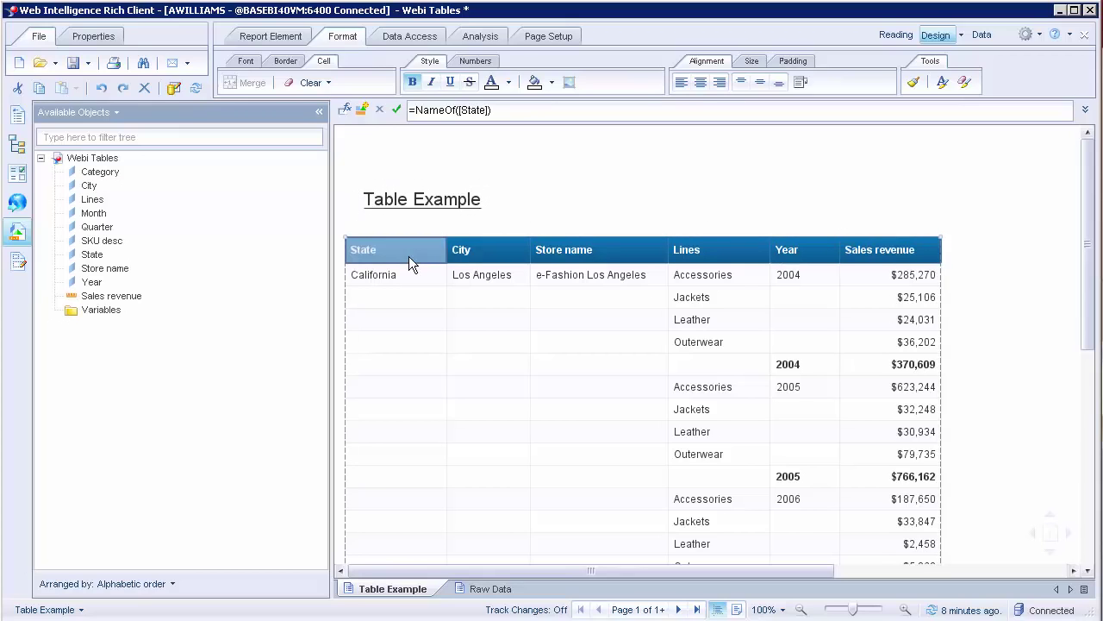
pyautogui.keyDown('ctrl'); pyautogui.click(490, 246); pyautogui.keyUp('ctrl')
pyautogui.keyDown('ctrl'); pyautogui.click(571, 245); pyautogui.keyUp('ctrl')
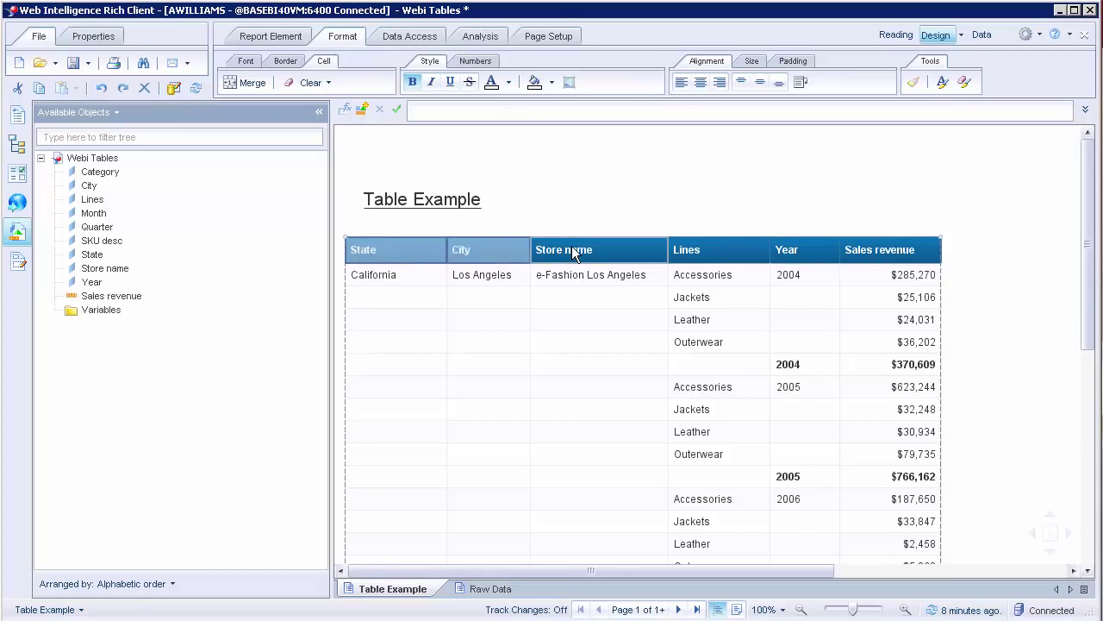
pyautogui.keyDown('ctrl'); pyautogui.click(694, 250); pyautogui.keyUp('ctrl')
pyautogui.keyDown('ctrl'); pyautogui.click(794, 248); pyautogui.keyUp('ctrl')
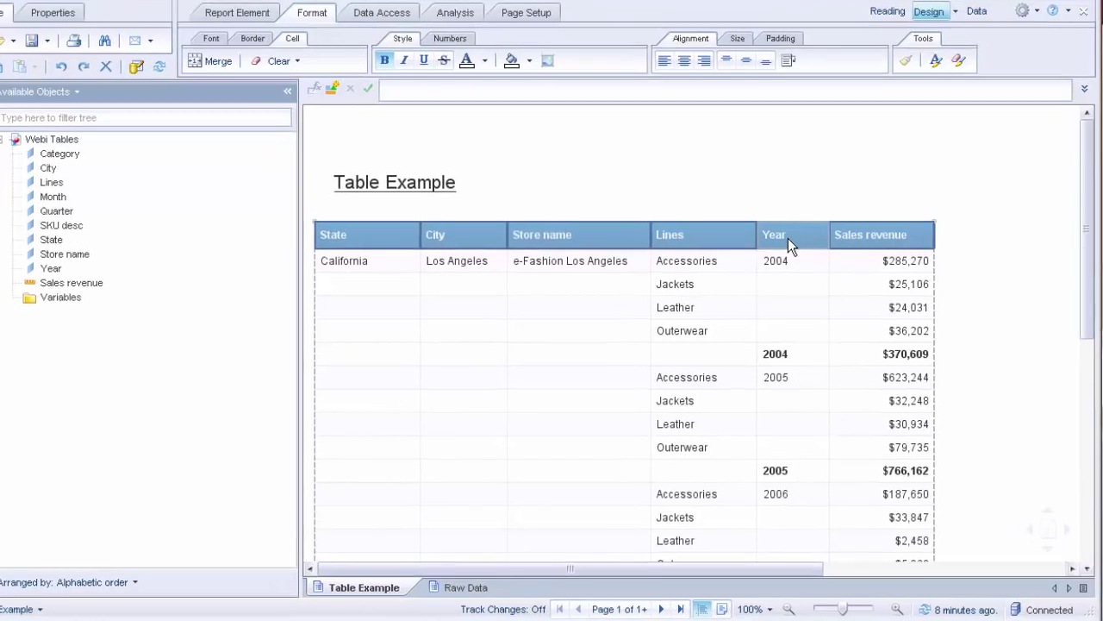
pyautogui.rightClick(790, 239)
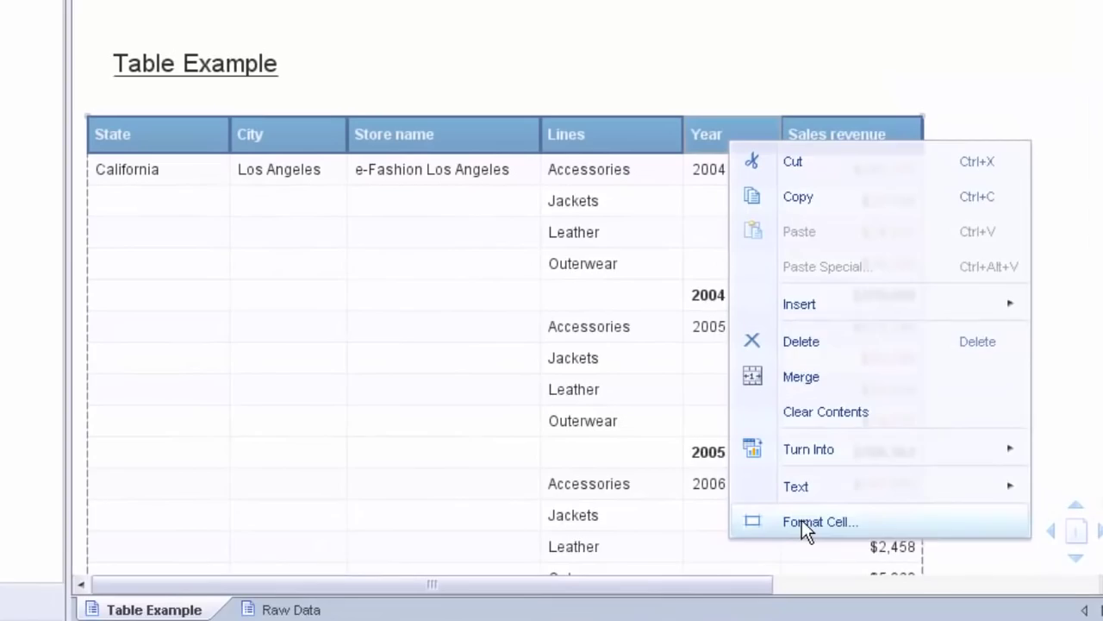
pyautogui.click(759, 487)
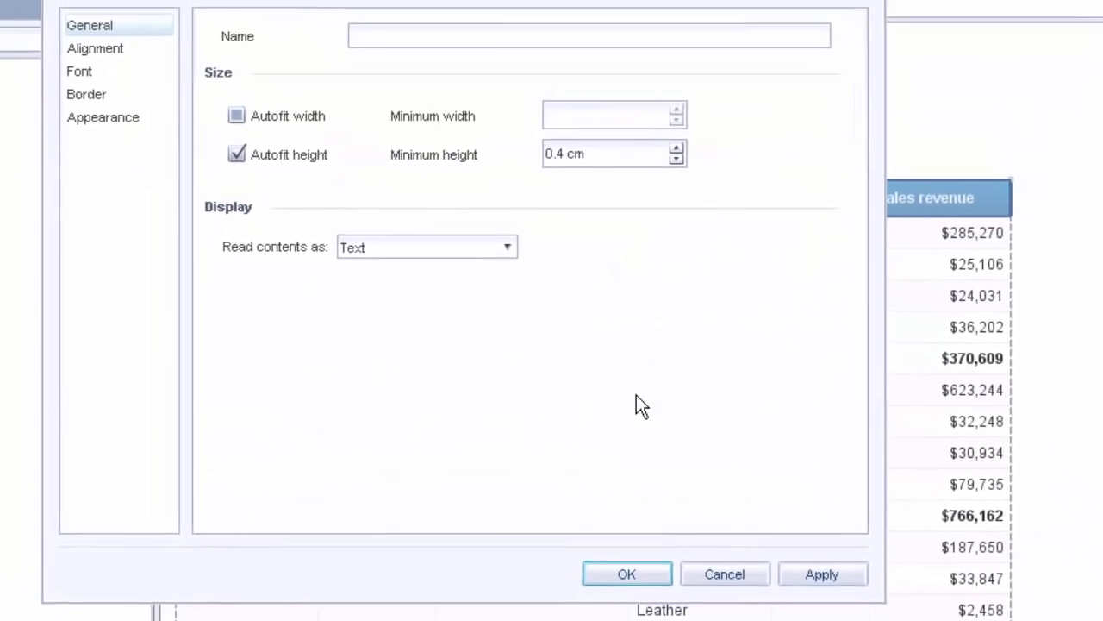
pyautogui.click(138, 148)
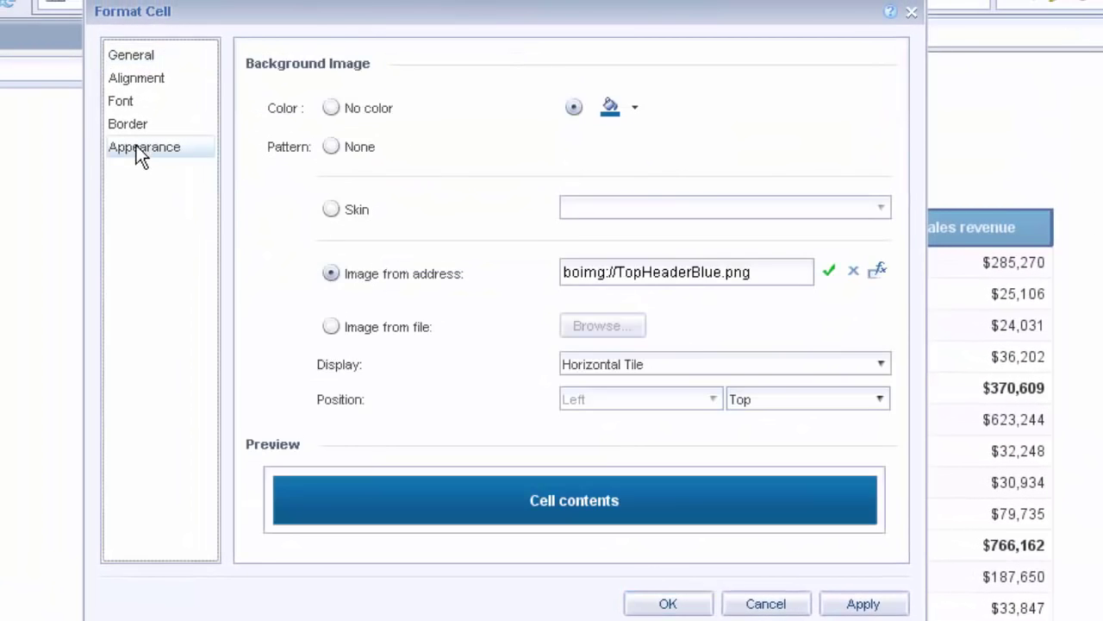
pyautogui.click(330, 106)
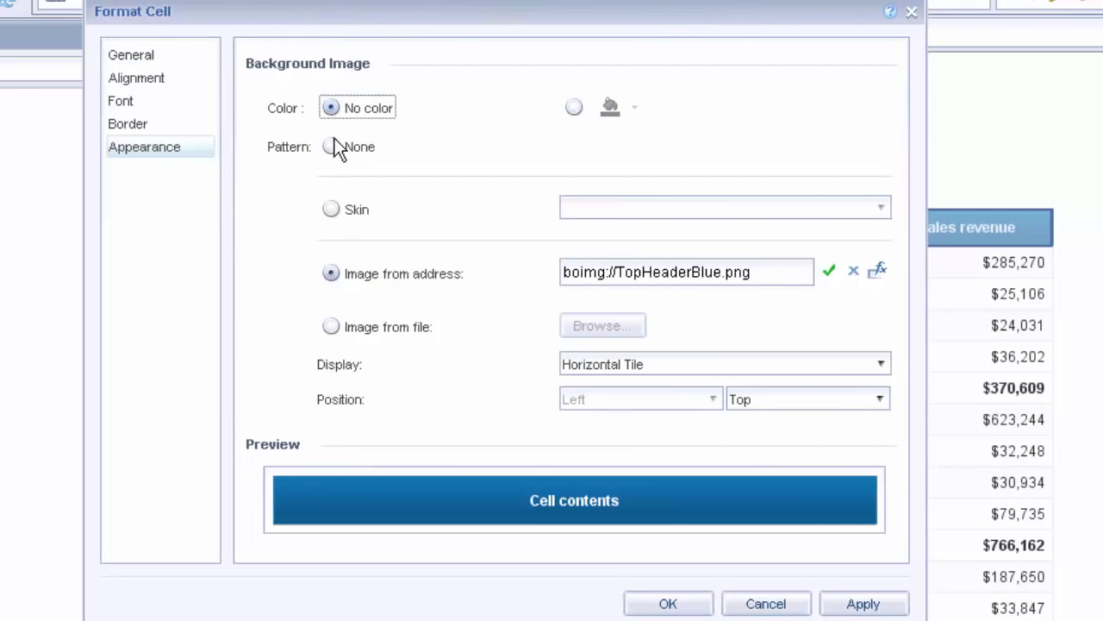
pyautogui.click(331, 146)
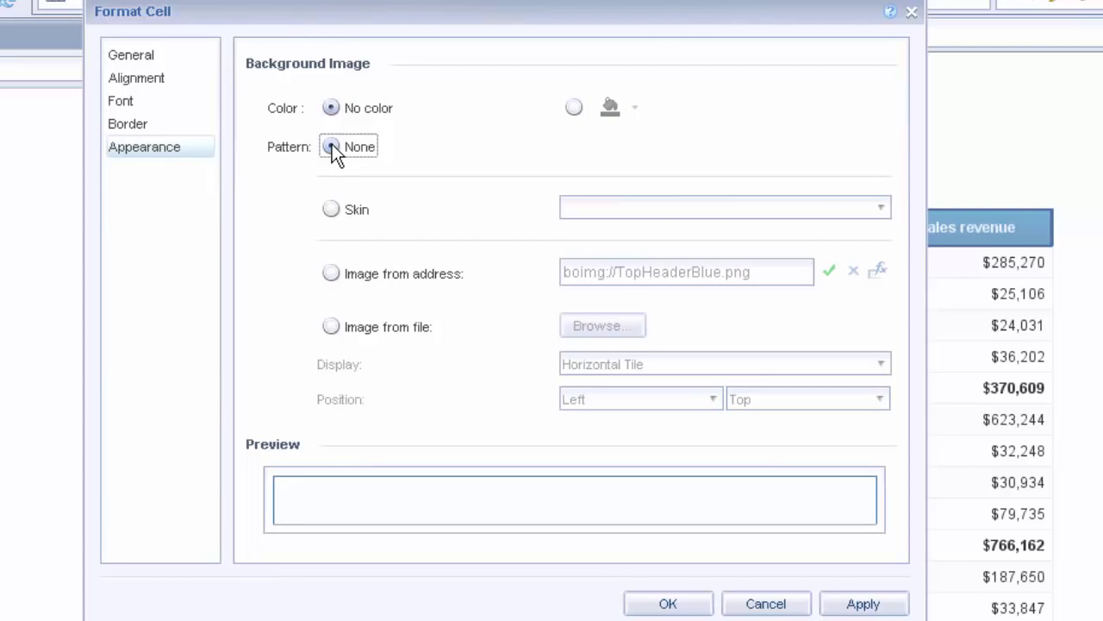
# Set the font color of the selected header cells to dark blue, review their border settings and apply the cell format
pyautogui.click(130, 101)
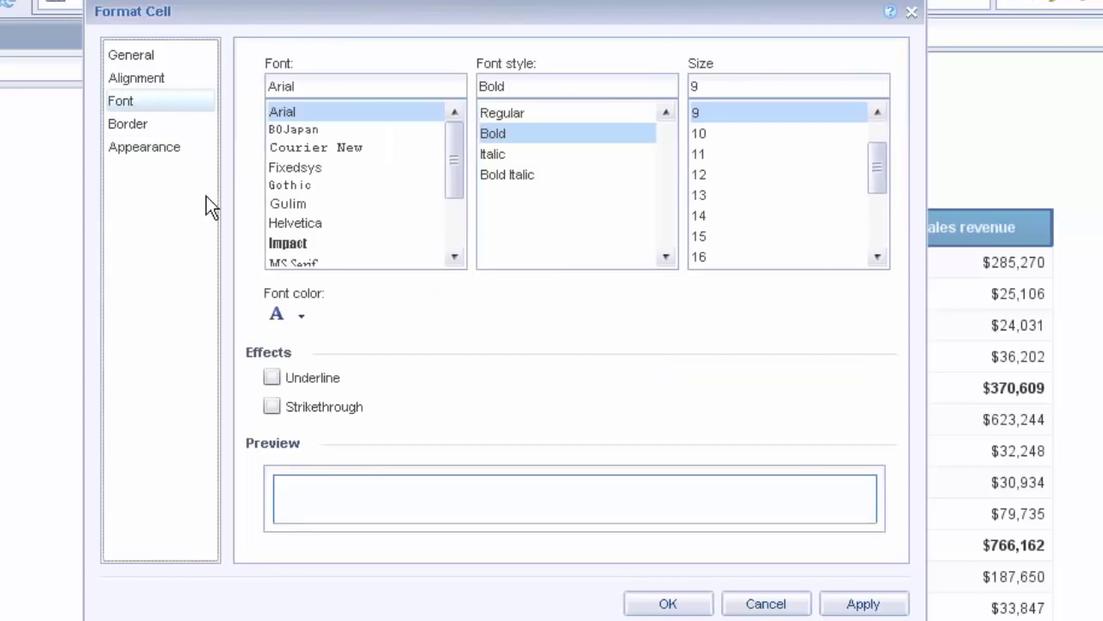
pyautogui.click(299, 316)
pyautogui.click(393, 378)
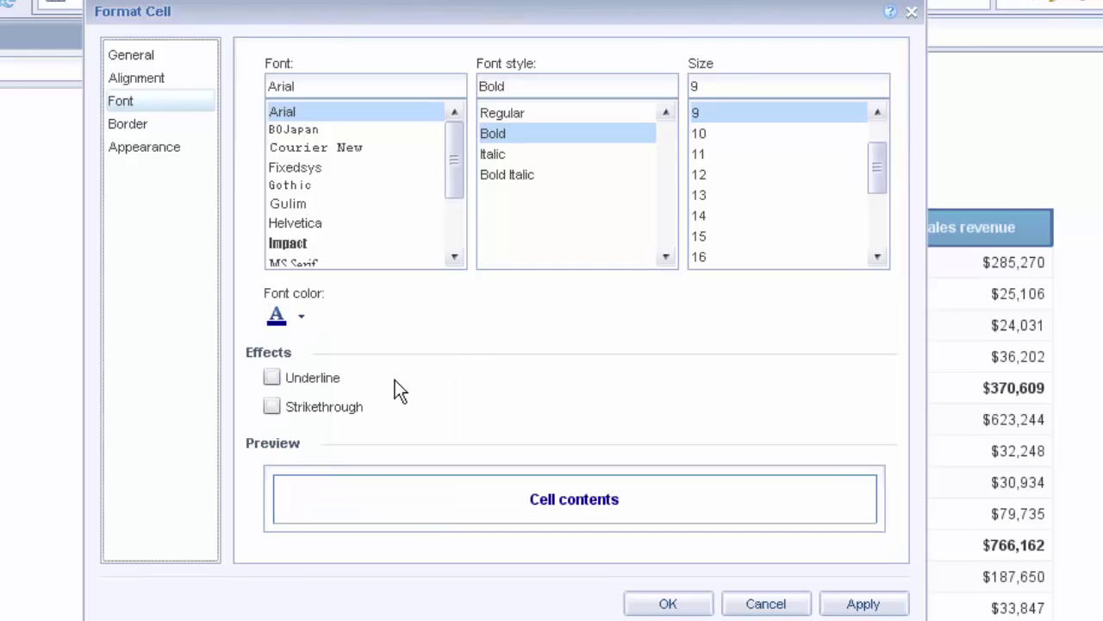
pyautogui.click(131, 123)
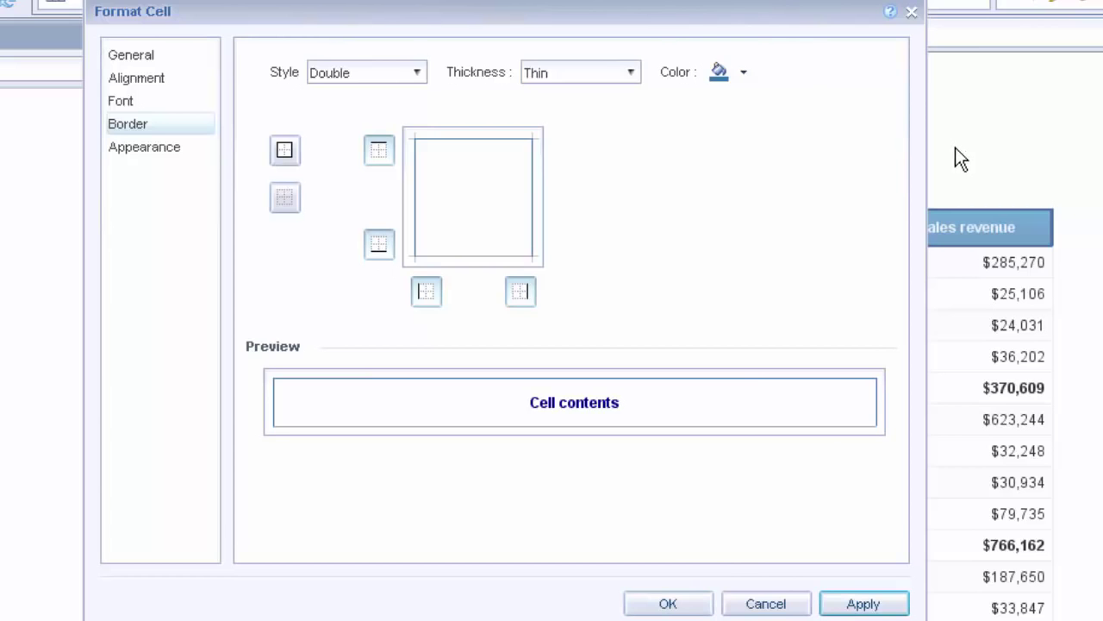
pyautogui.click(666, 603)
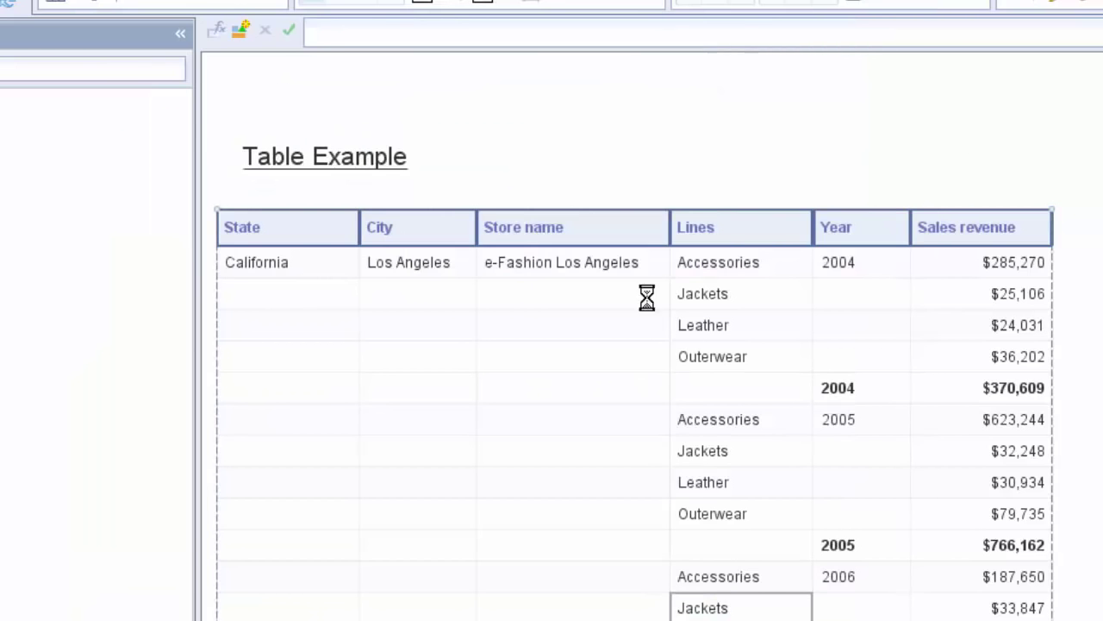
# Center the text in all the column header cells of the table, from State to Sales revenue
pyautogui.click(780, 348)
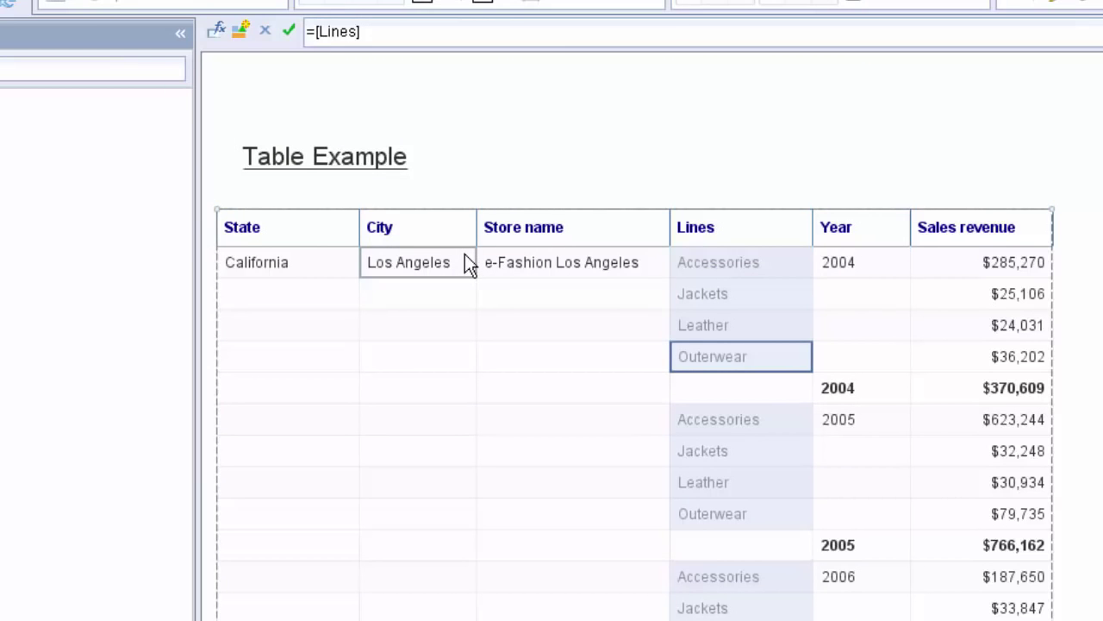
pyautogui.click(299, 222)
pyautogui.keyDown('ctrl'); pyautogui.click(388, 231); pyautogui.keyUp('ctrl')
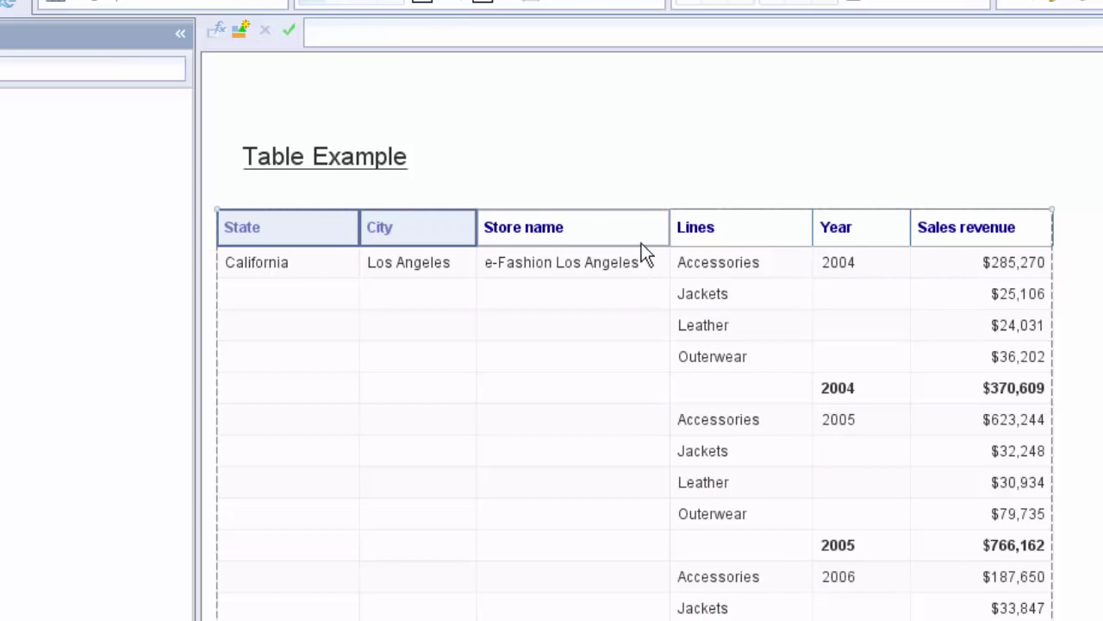
pyautogui.keyDown('ctrl'); pyautogui.click(713, 228); pyautogui.keyUp('ctrl')
pyautogui.keyDown('ctrl'); pyautogui.click(845, 233); pyautogui.keyUp('ctrl')
pyautogui.keyDown('ctrl'); pyautogui.click(950, 229); pyautogui.keyUp('ctrl')
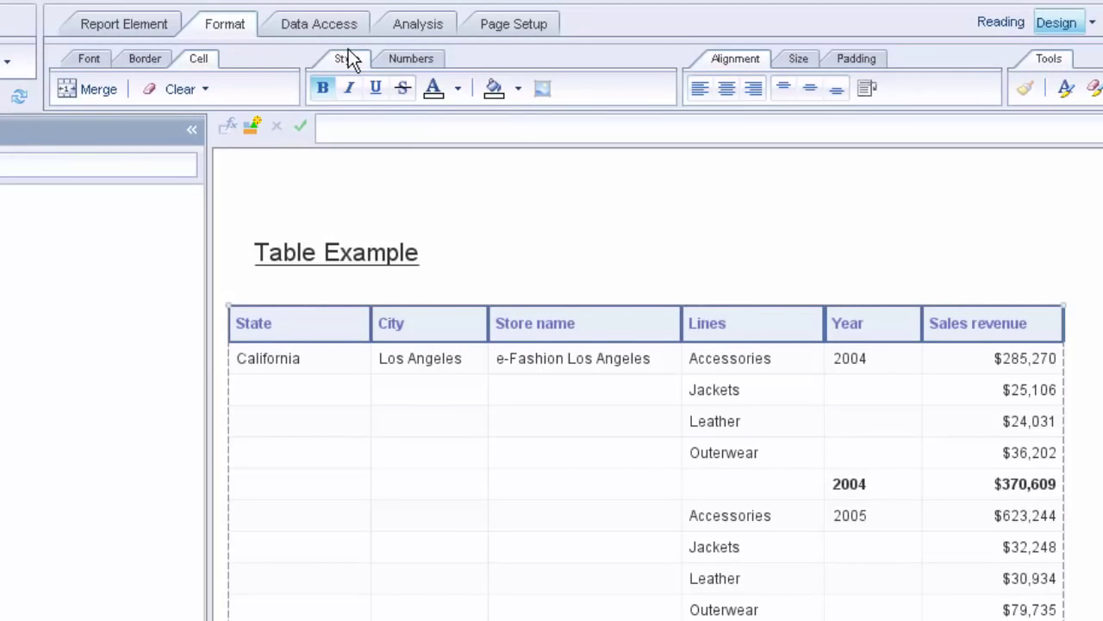
pyautogui.click(729, 88)
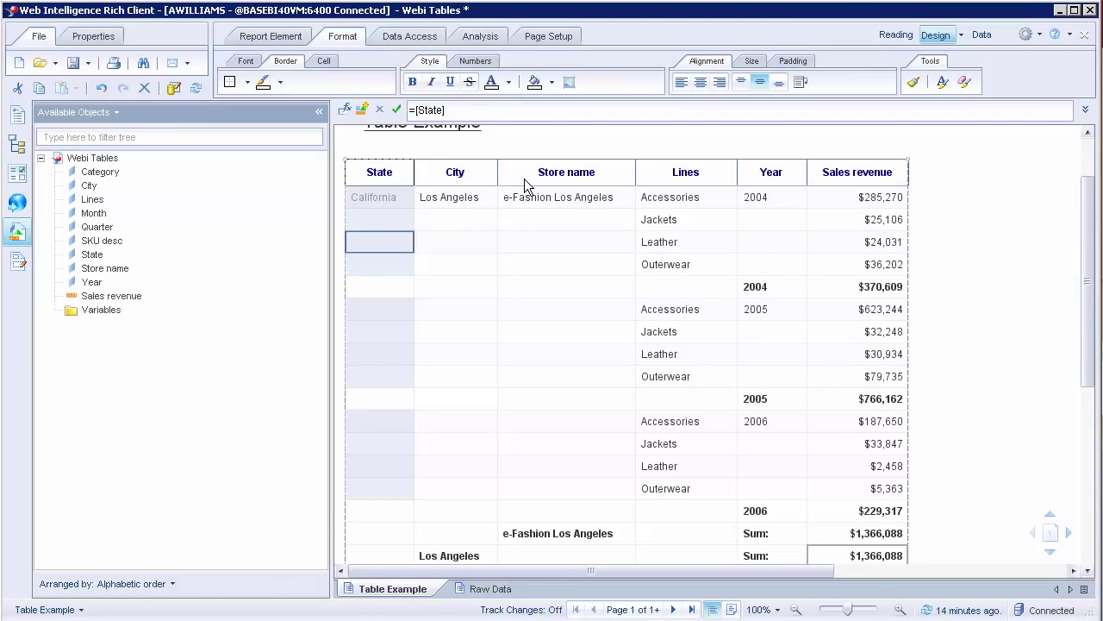
# Remove the right border from the State header cell and check the result in the table
pyautogui.click(383, 175)
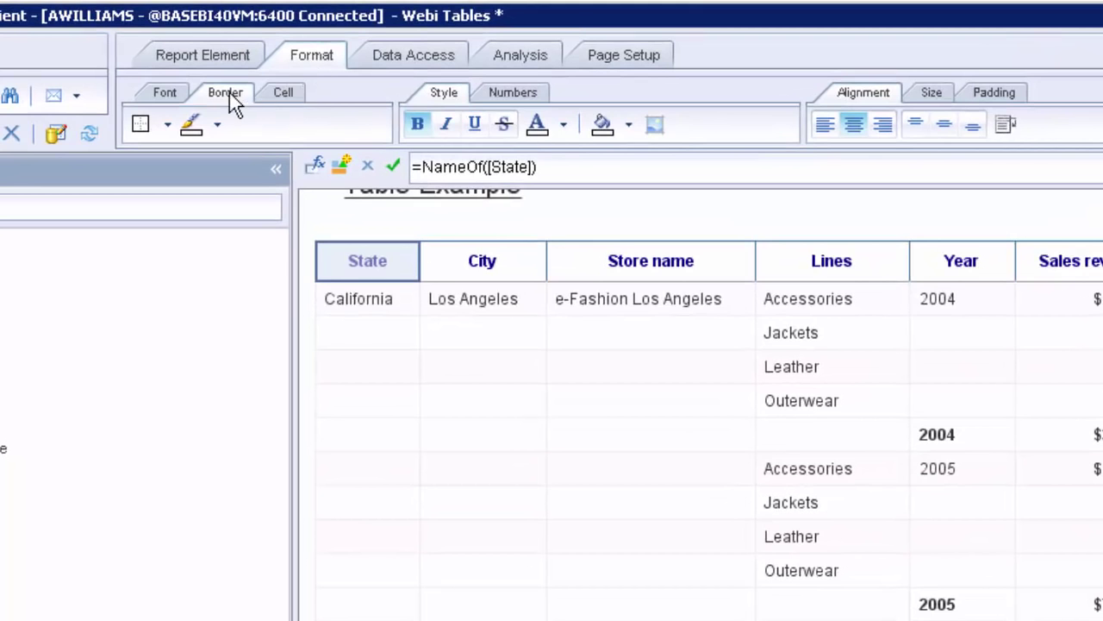
pyautogui.click(169, 125)
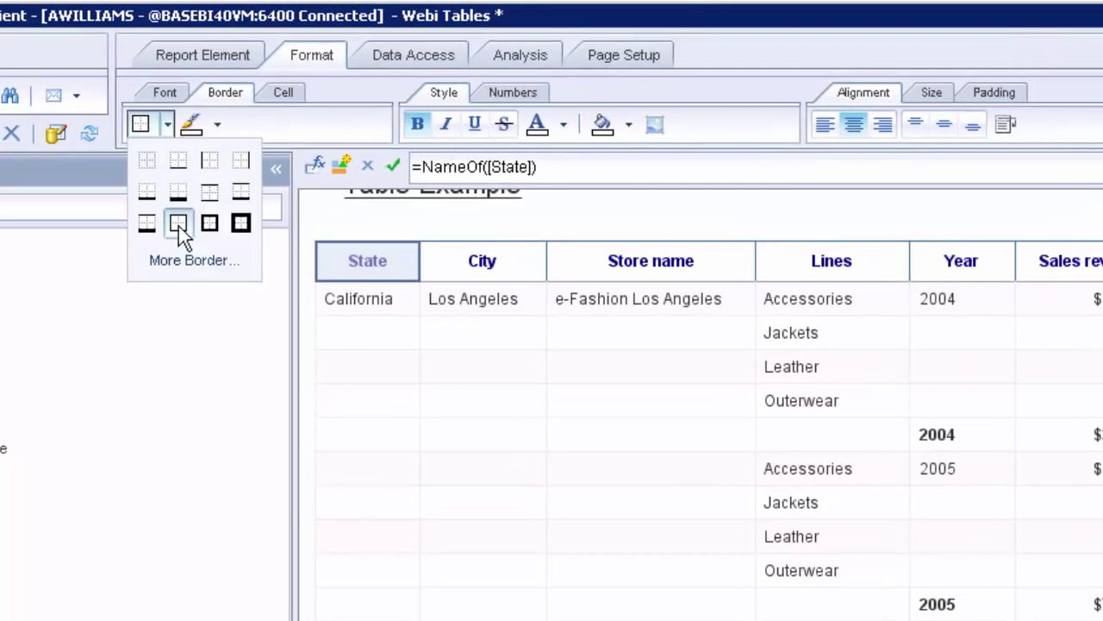
pyautogui.click(194, 261)
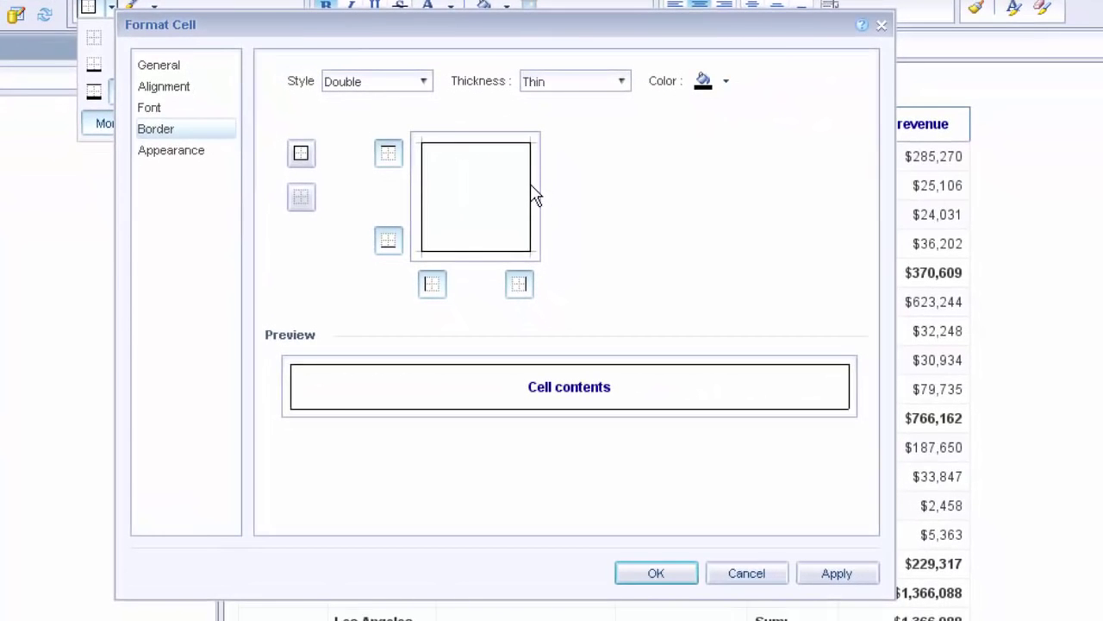
pyautogui.click(533, 195)
pyautogui.click(533, 196)
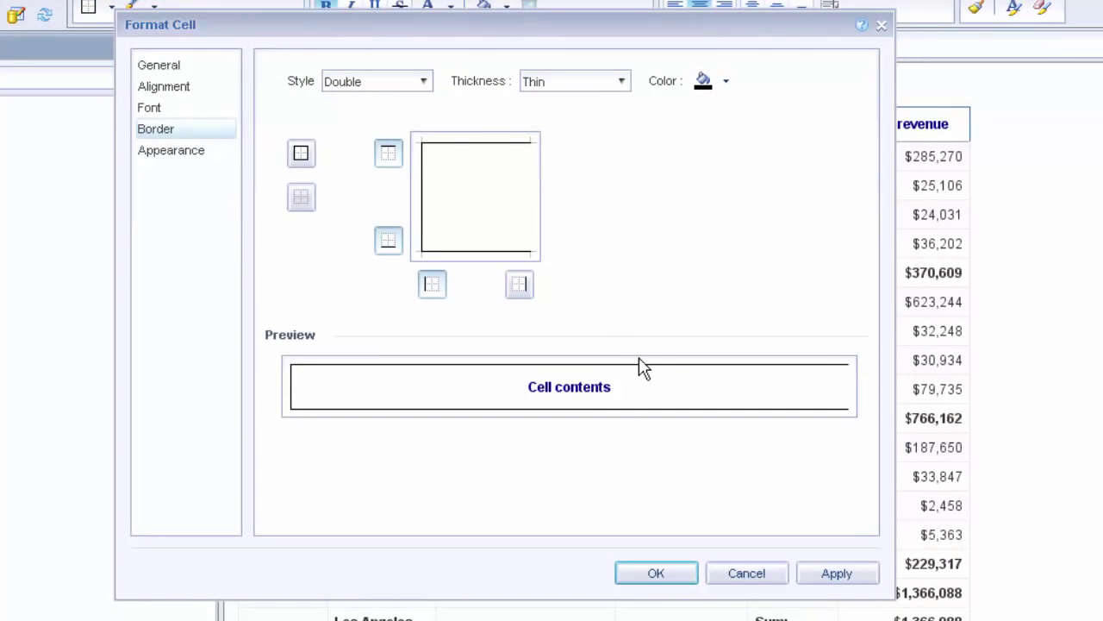
pyautogui.click(849, 582)
pyautogui.click(656, 573)
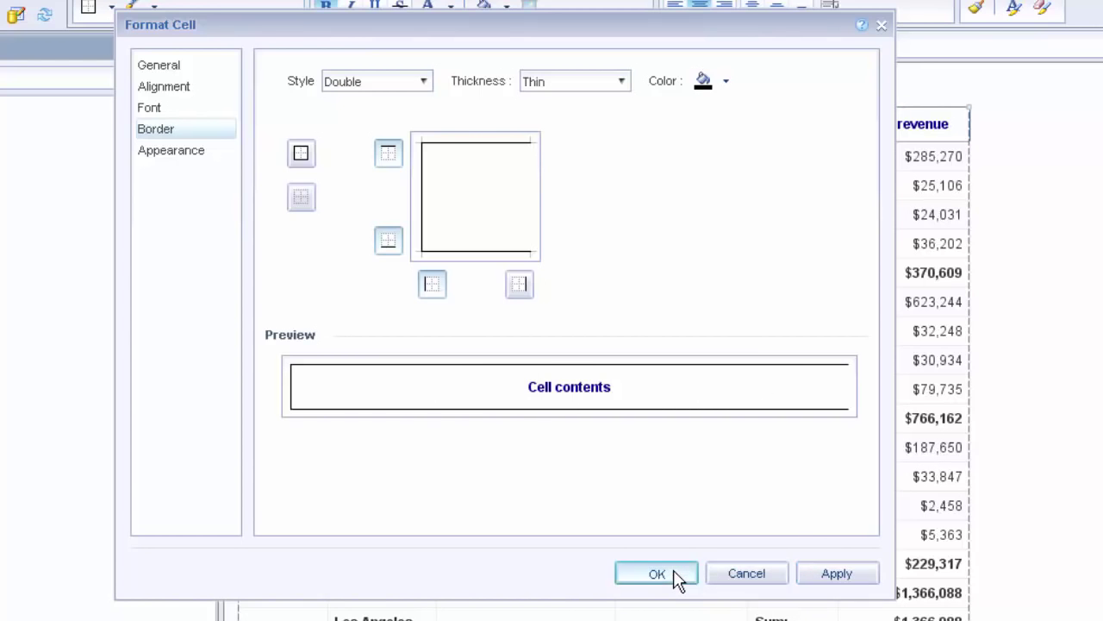
pyautogui.click(396, 216)
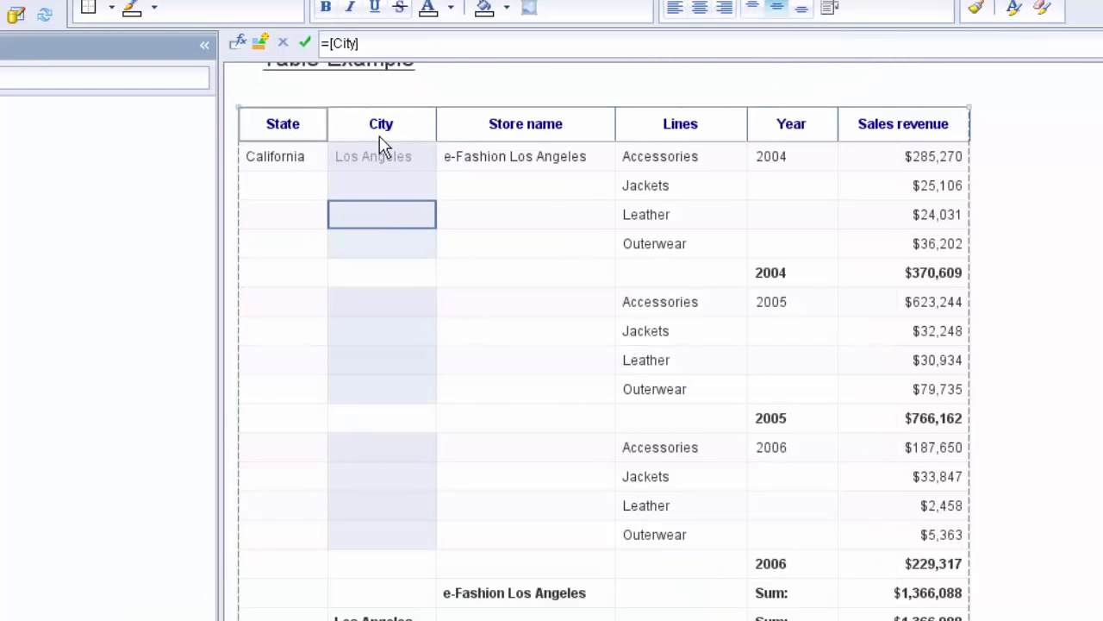
pyautogui.click(411, 274)
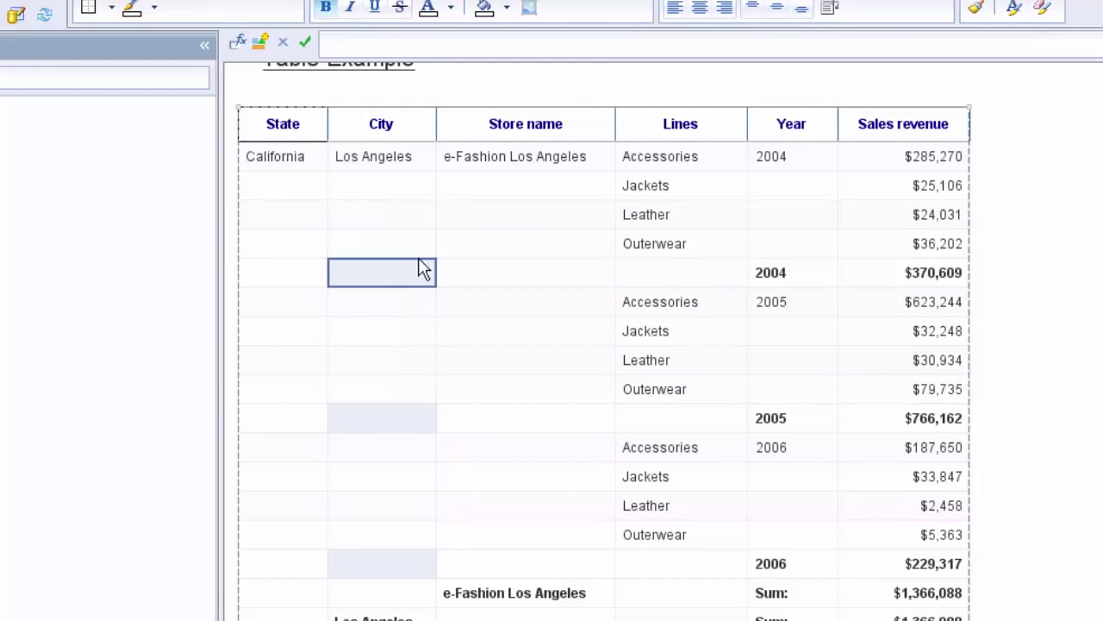
# Remove the left and right borders from the City header cell and check the result in the table
pyautogui.click(382, 131)
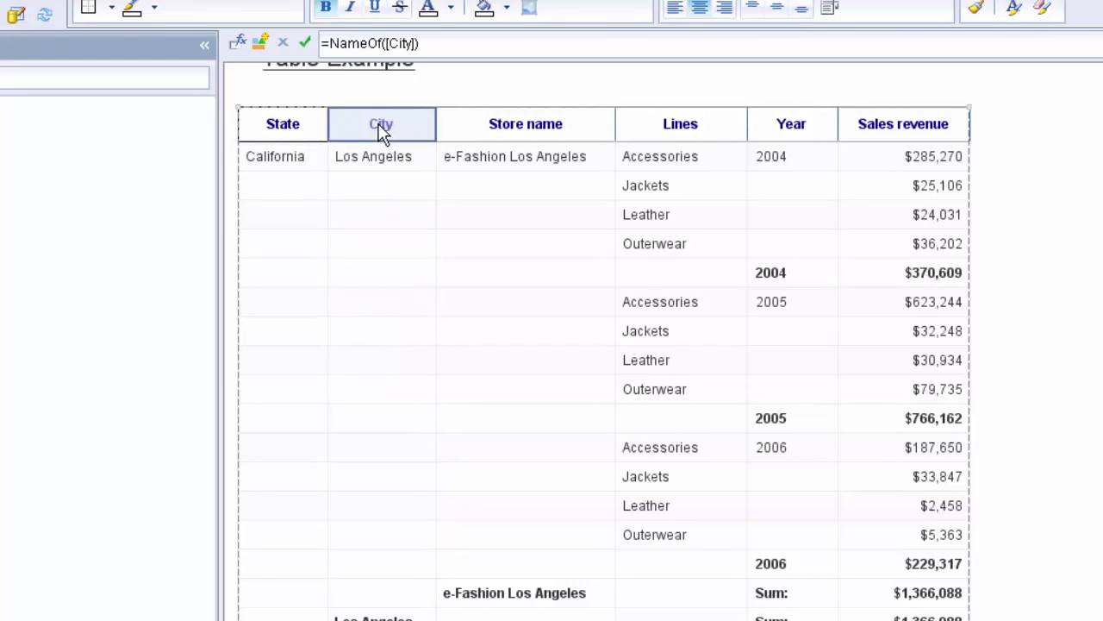
pyautogui.click(111, 8)
pyautogui.click(145, 125)
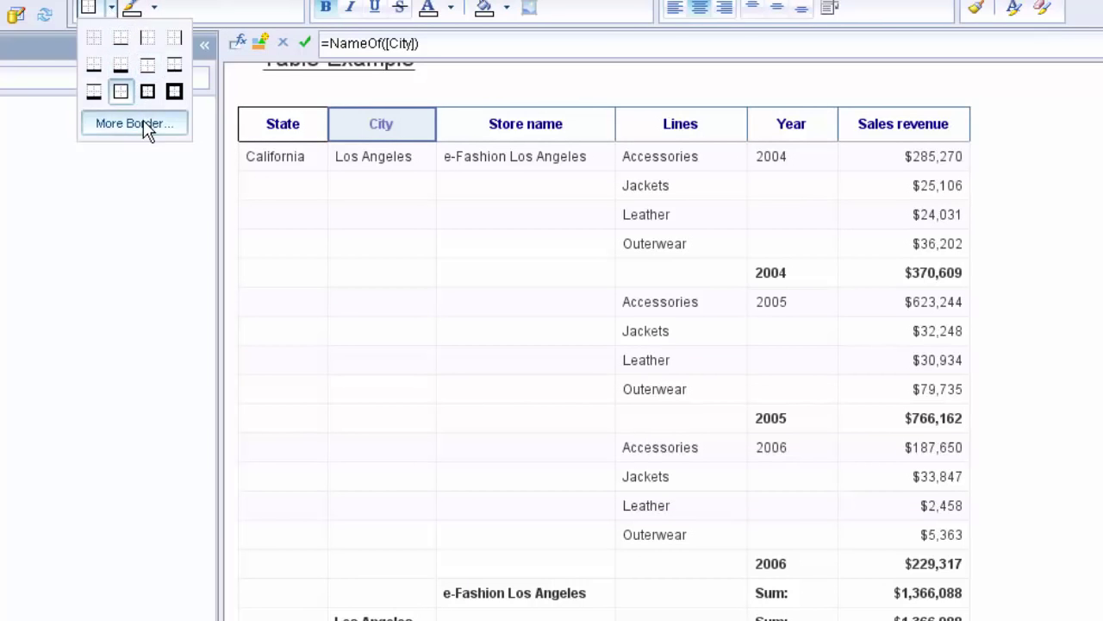
pyautogui.click(425, 198)
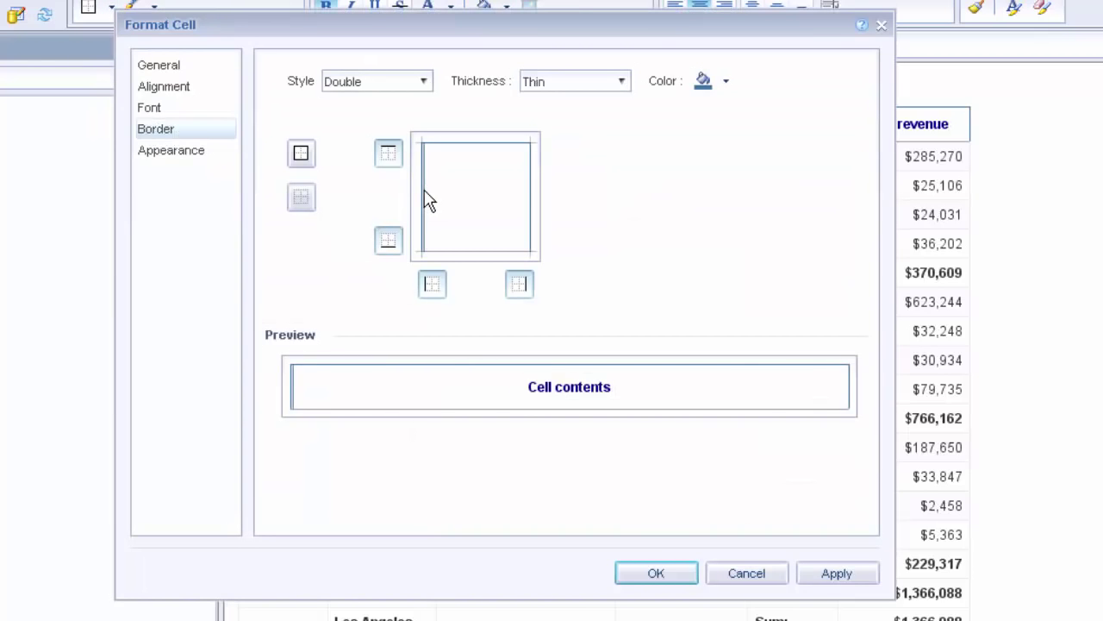
pyautogui.click(426, 191)
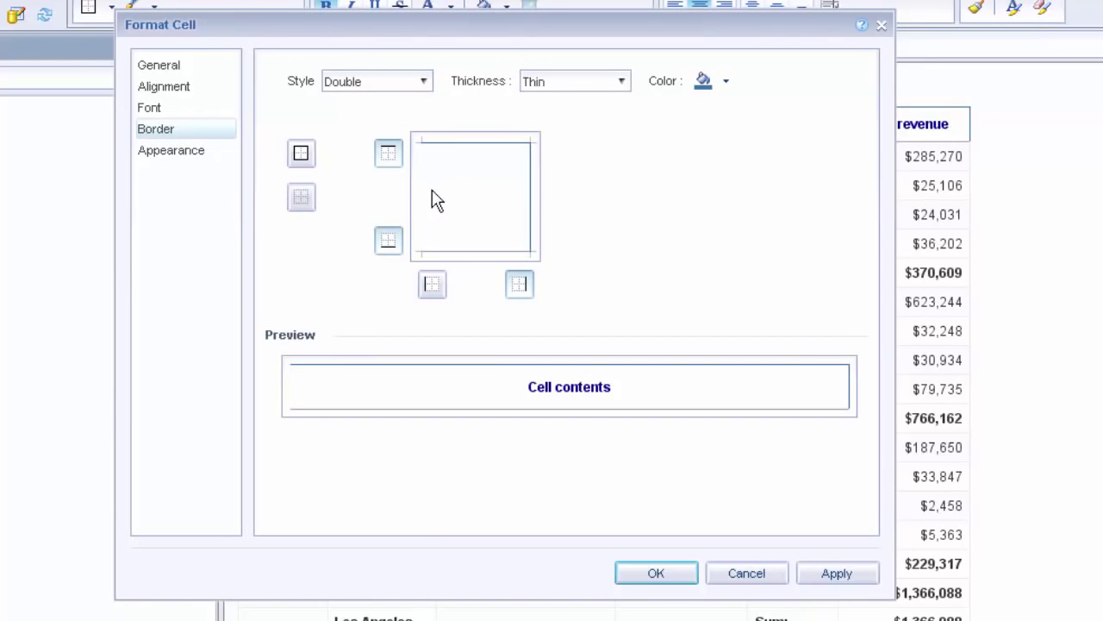
pyautogui.click(531, 181)
pyautogui.click(532, 190)
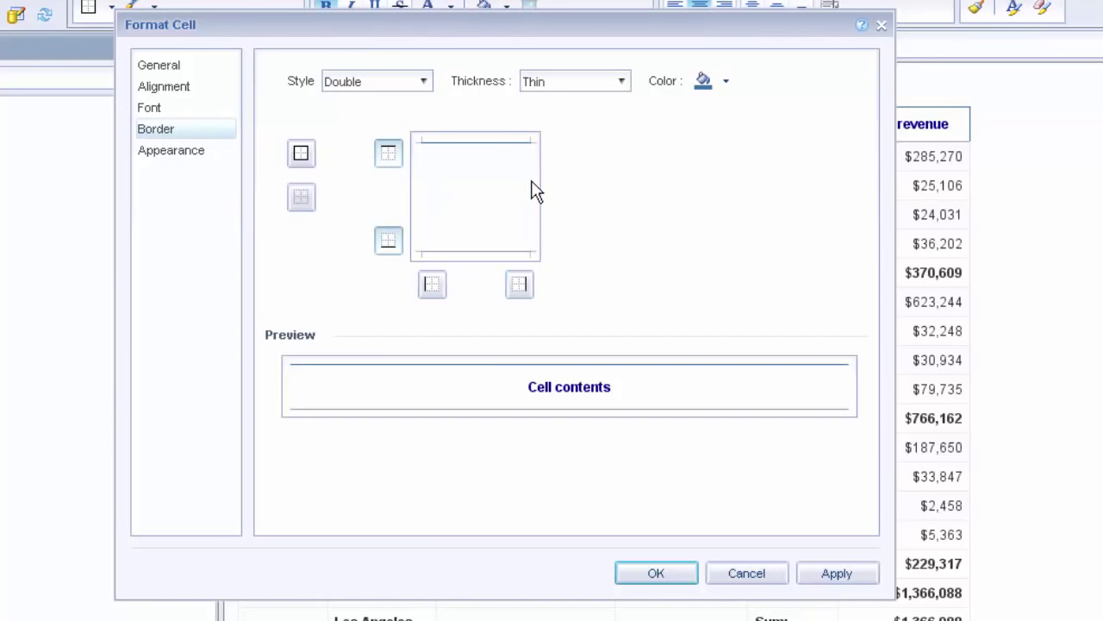
pyautogui.click(833, 576)
pyautogui.click(660, 574)
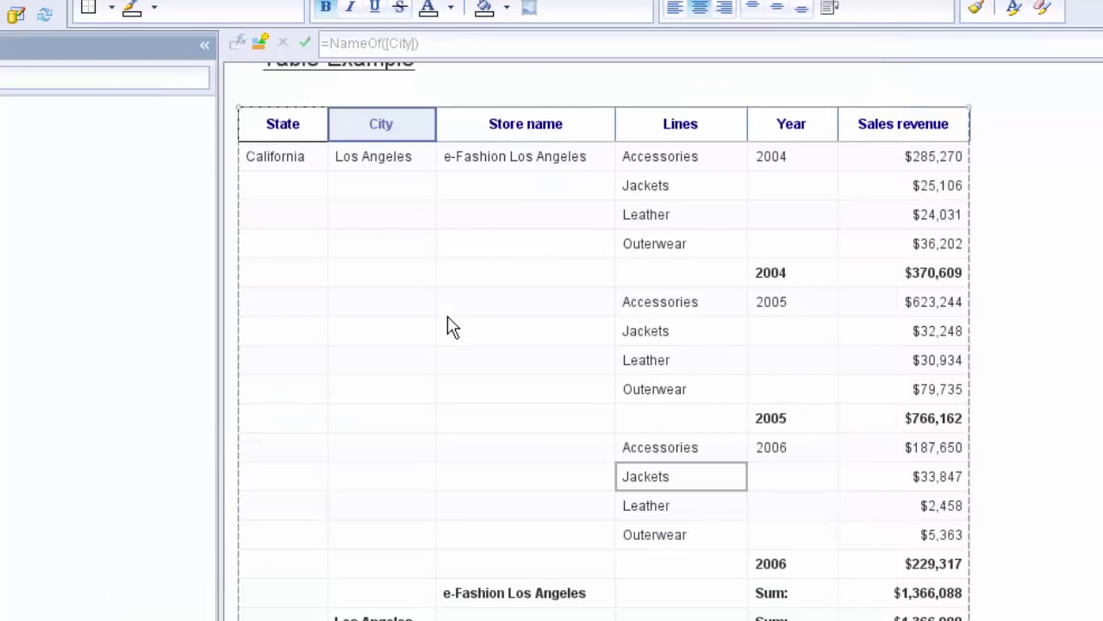
pyautogui.click(391, 293)
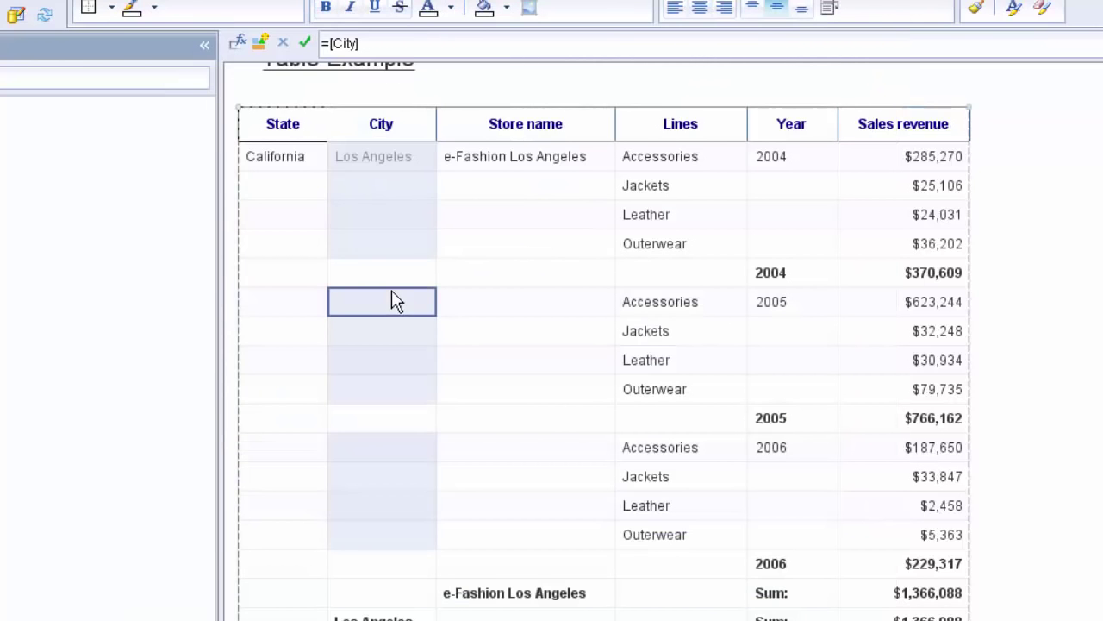
pyautogui.click(394, 246)
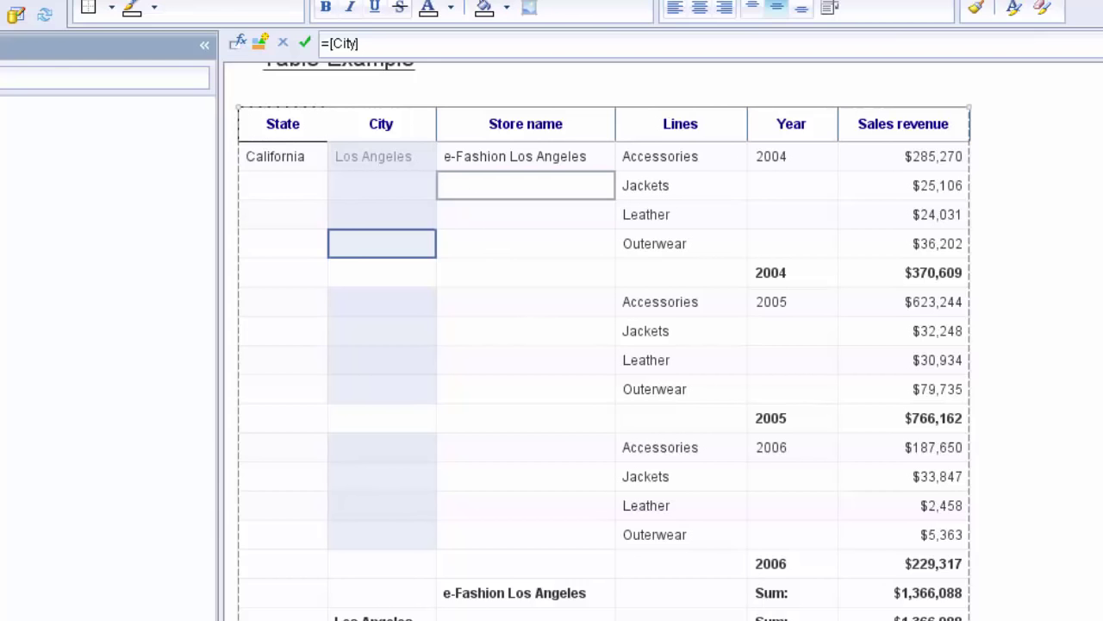
pyautogui.click(465, 202)
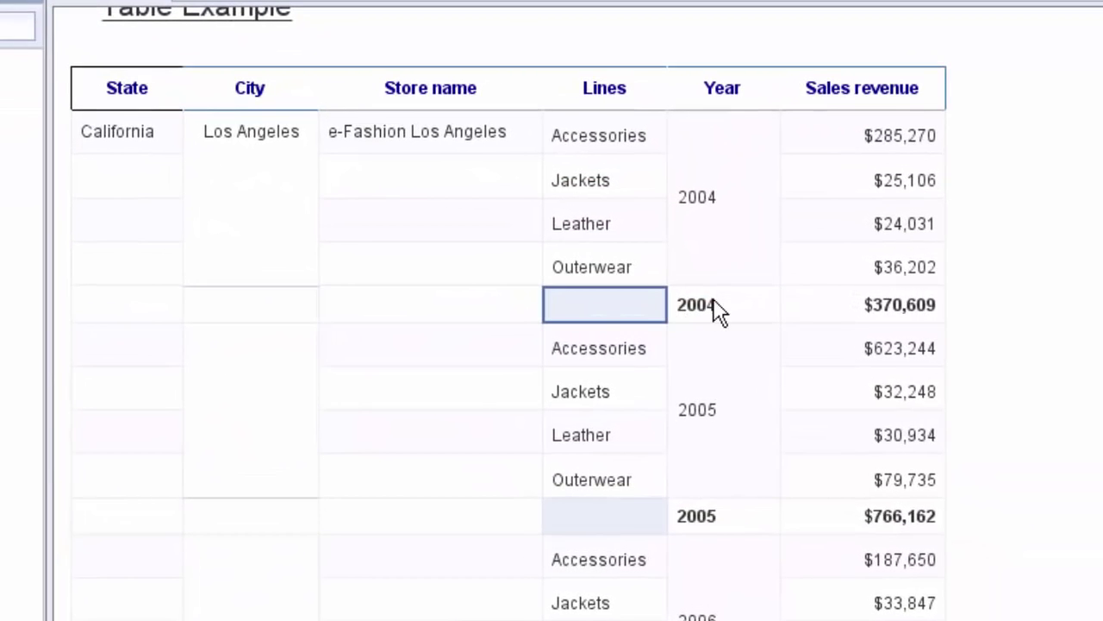
# Merge the empty Lines cell with the Year cell in the yearly subtotal row, accepting the loss of the second cell's contents
pyautogui.click(718, 312)
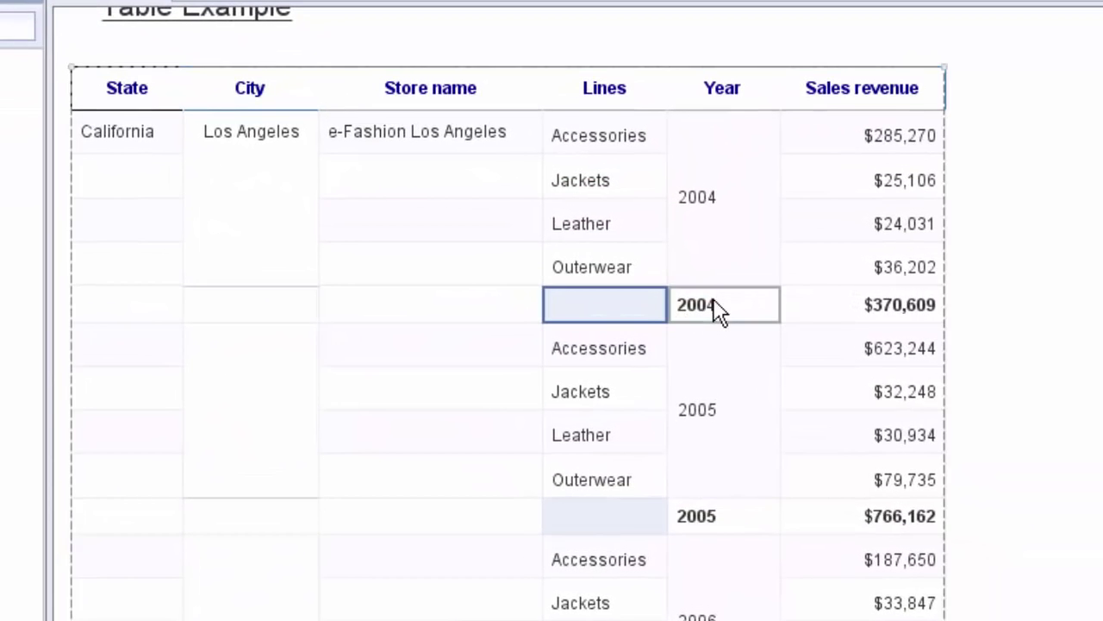
pyautogui.rightClick(718, 312)
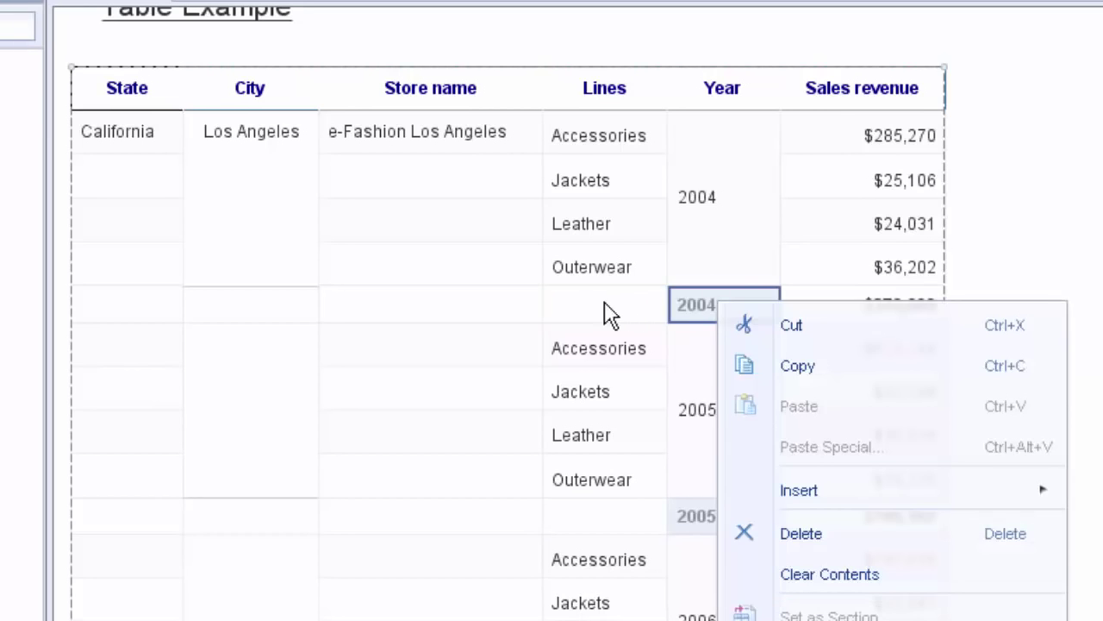
pyautogui.click(574, 313)
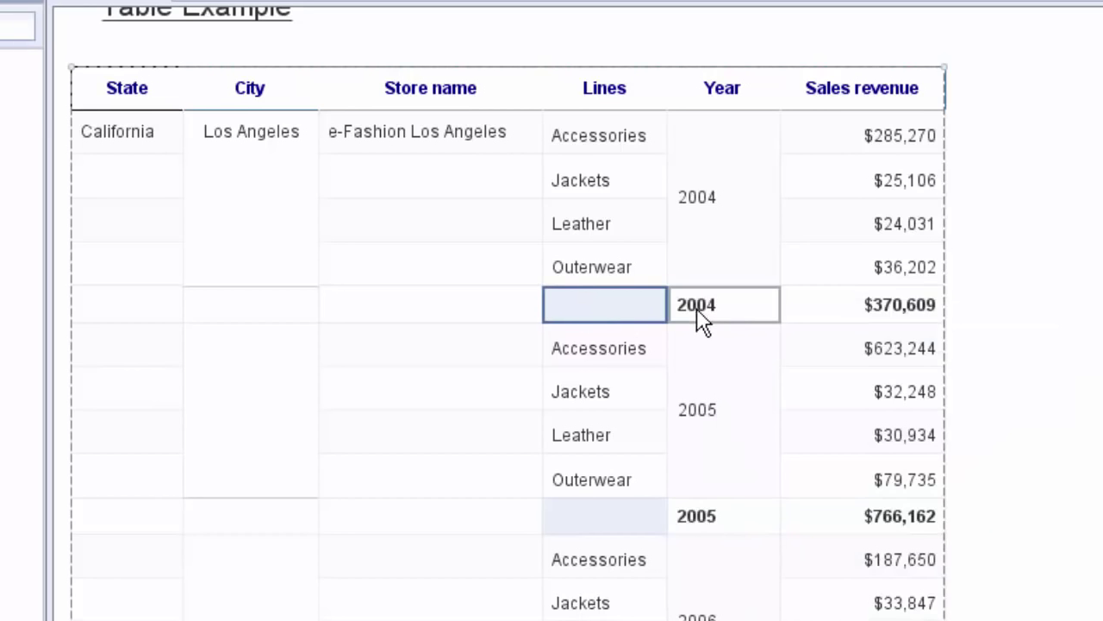
pyautogui.keyDown('ctrl'); pyautogui.click(735, 314); pyautogui.keyUp('ctrl')
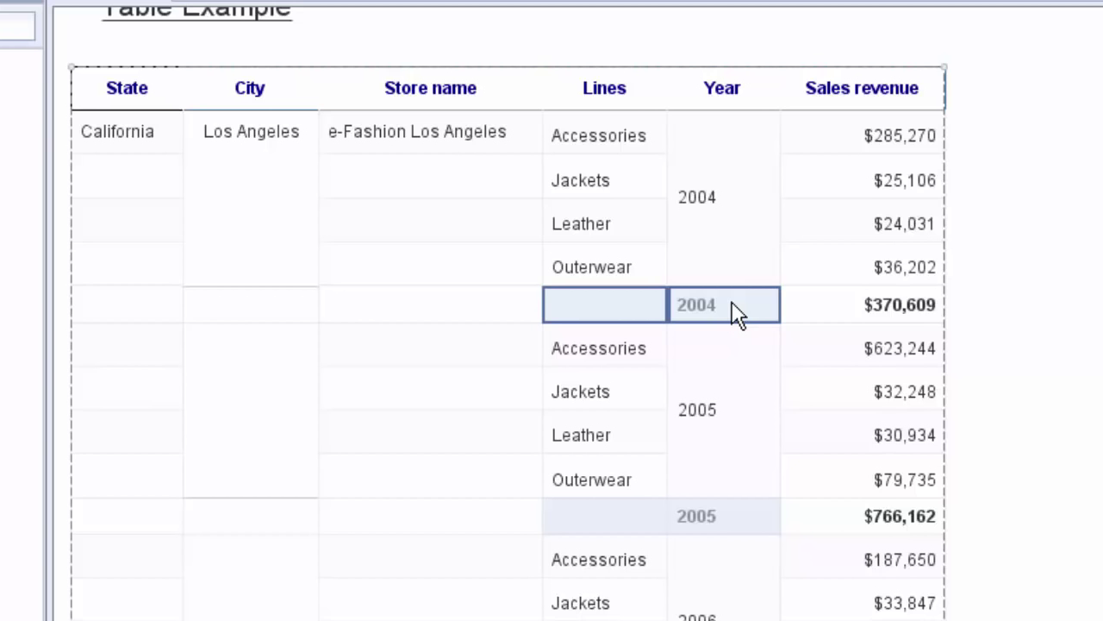
pyautogui.rightClick(735, 314)
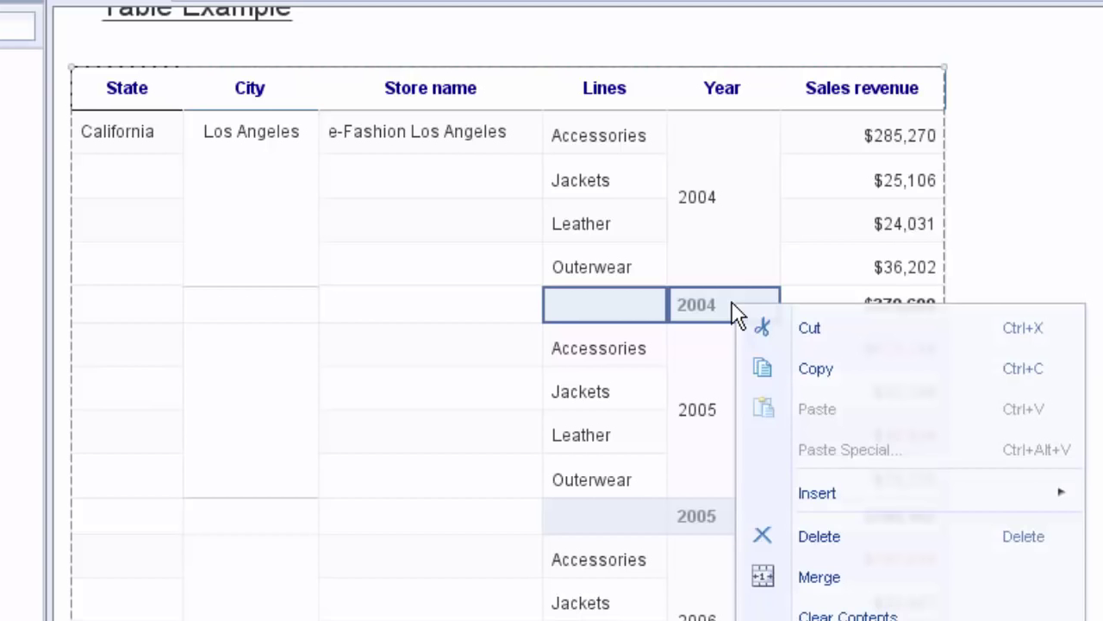
pyautogui.click(814, 579)
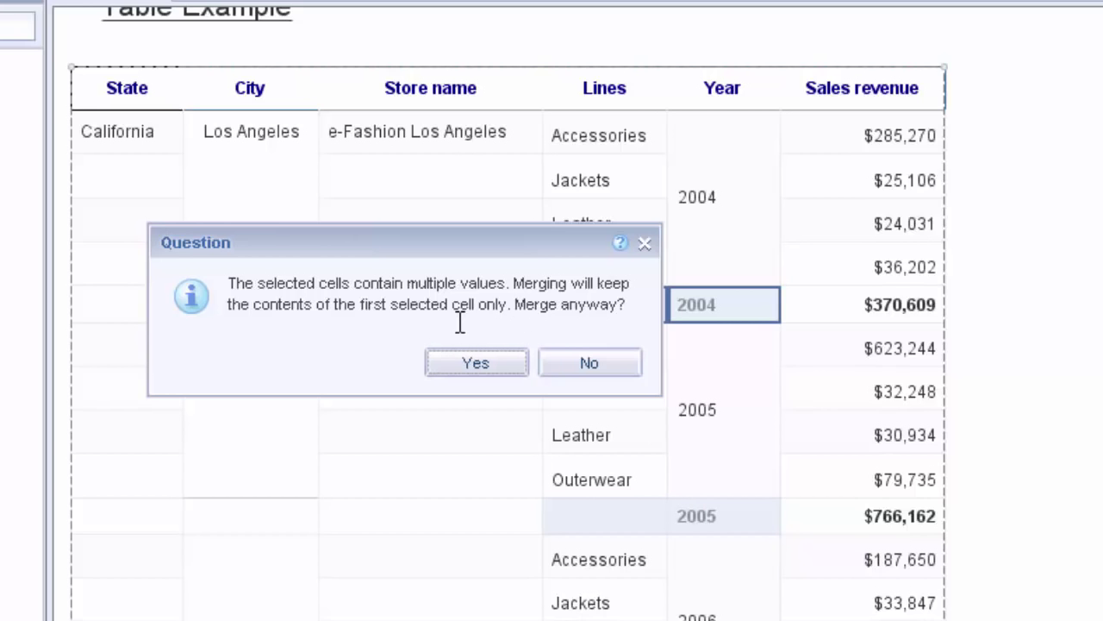
pyautogui.click(471, 365)
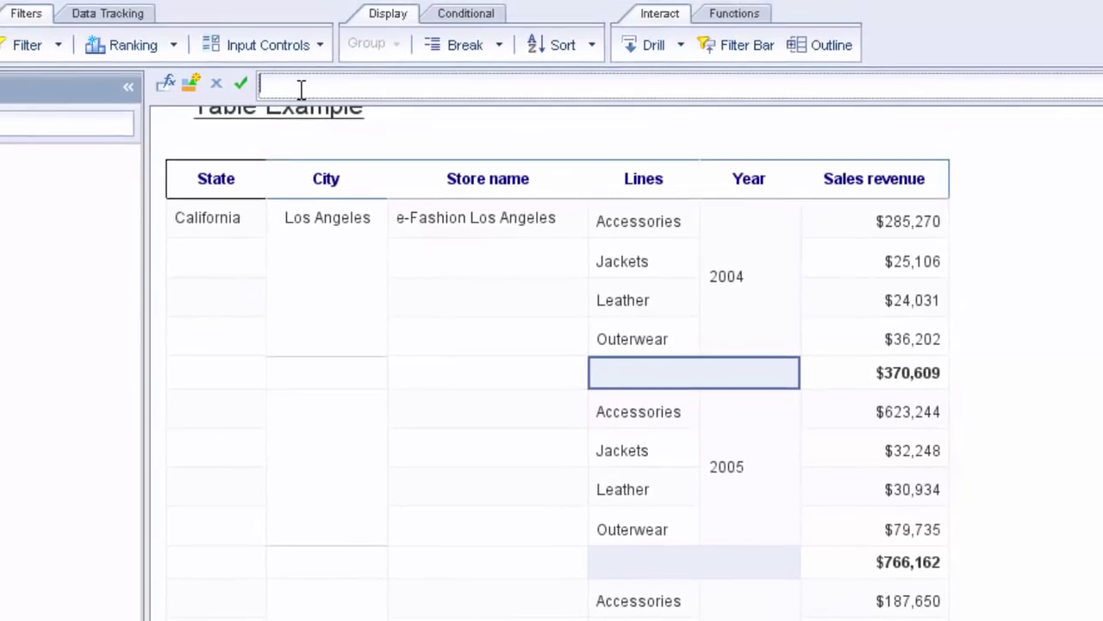
# Enter the formula ="Total for: " + [Year] in the merged yearly subtotal cell and validate it
pyautogui.write('=tot')
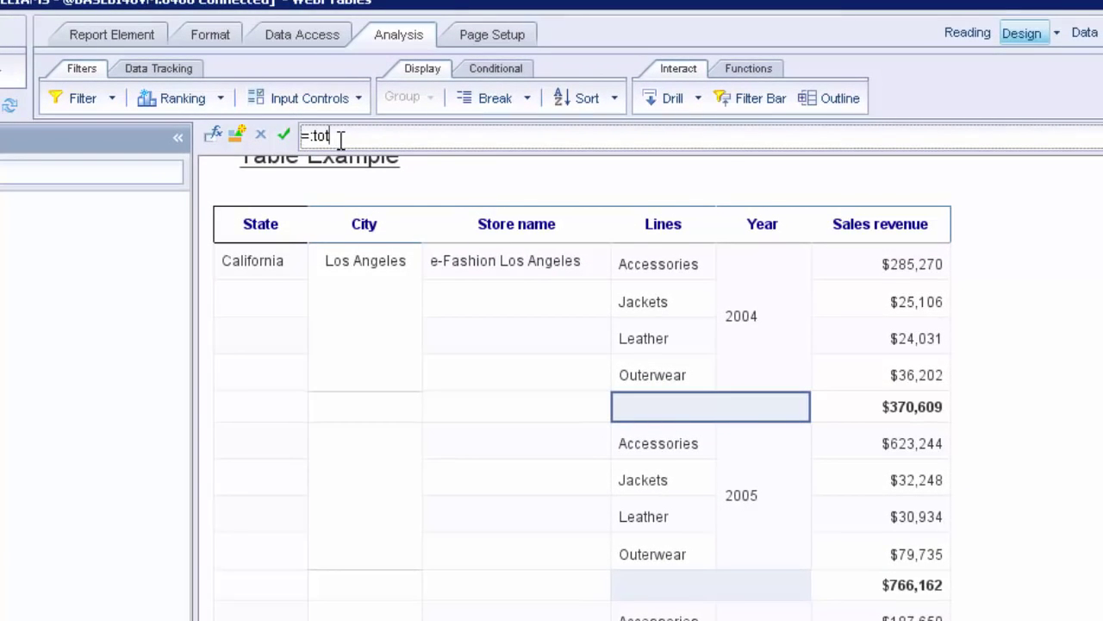
pyautogui.press('BackSpace')
pyautogui.press('BackSpace')
pyautogui.press('BackSpace')
pyautogui.write('"Total for: " ')
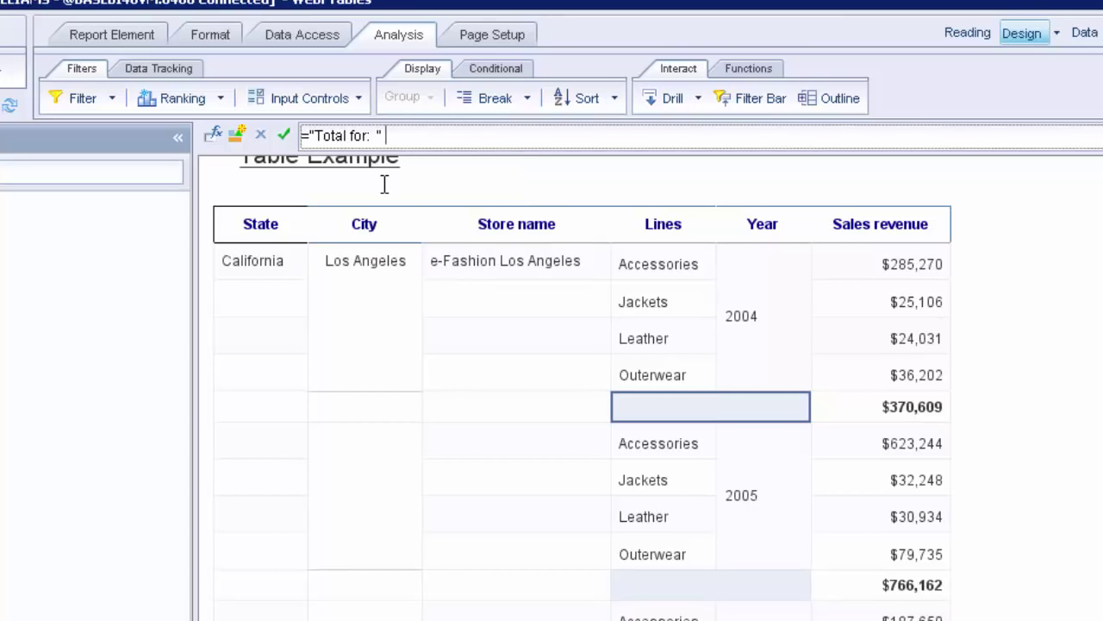
pyautogui.write('+')
pyautogui.moveTo(130, 616); pyautogui.dragTo(416, 142)
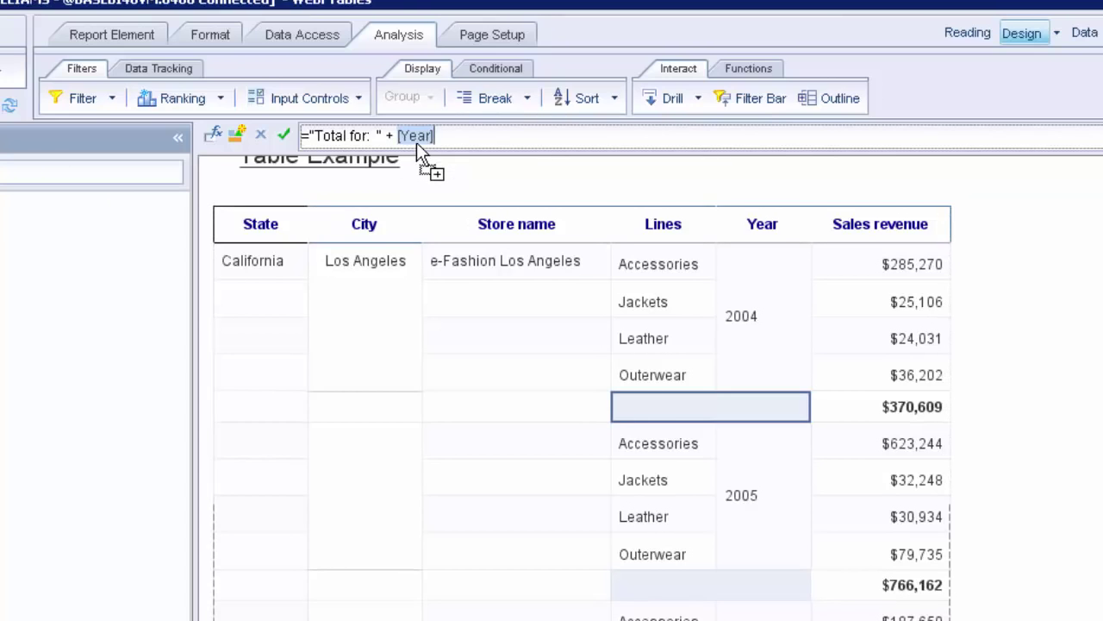
pyautogui.click(284, 136)
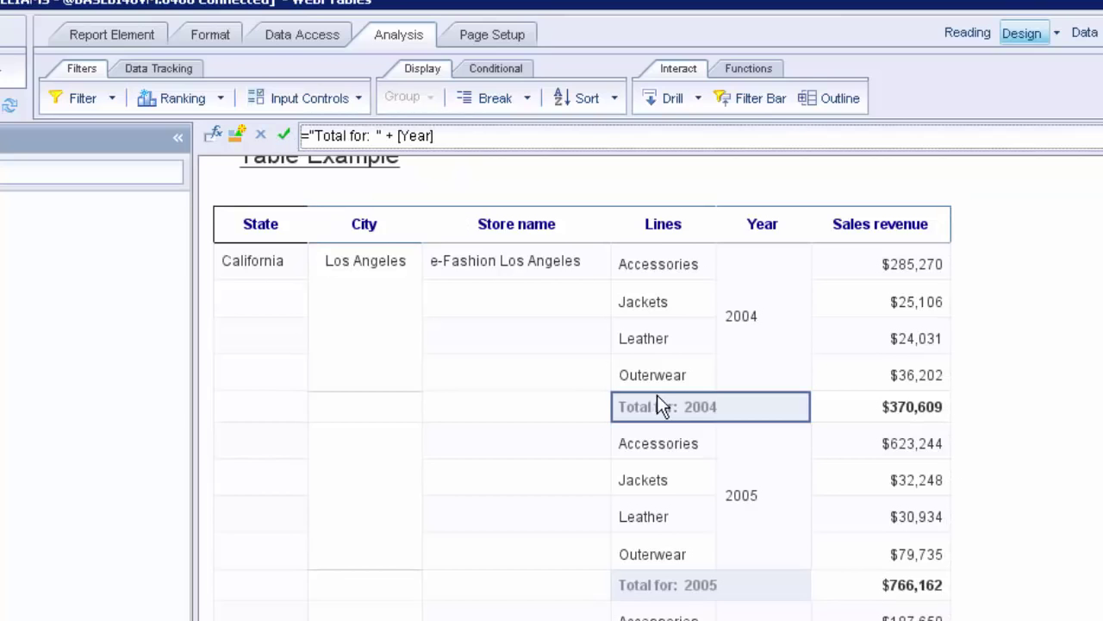
# Check the merged yearly total label and increase the height of the yearly total row slightly
pyautogui.click(662, 405)
pyautogui.click(659, 444)
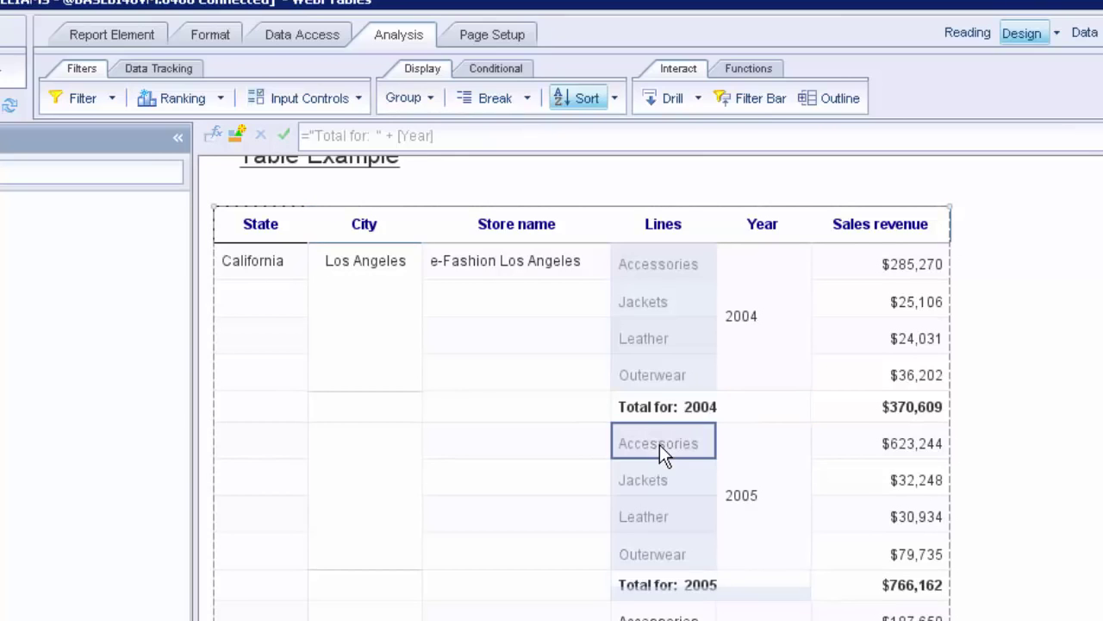
pyautogui.click(634, 407)
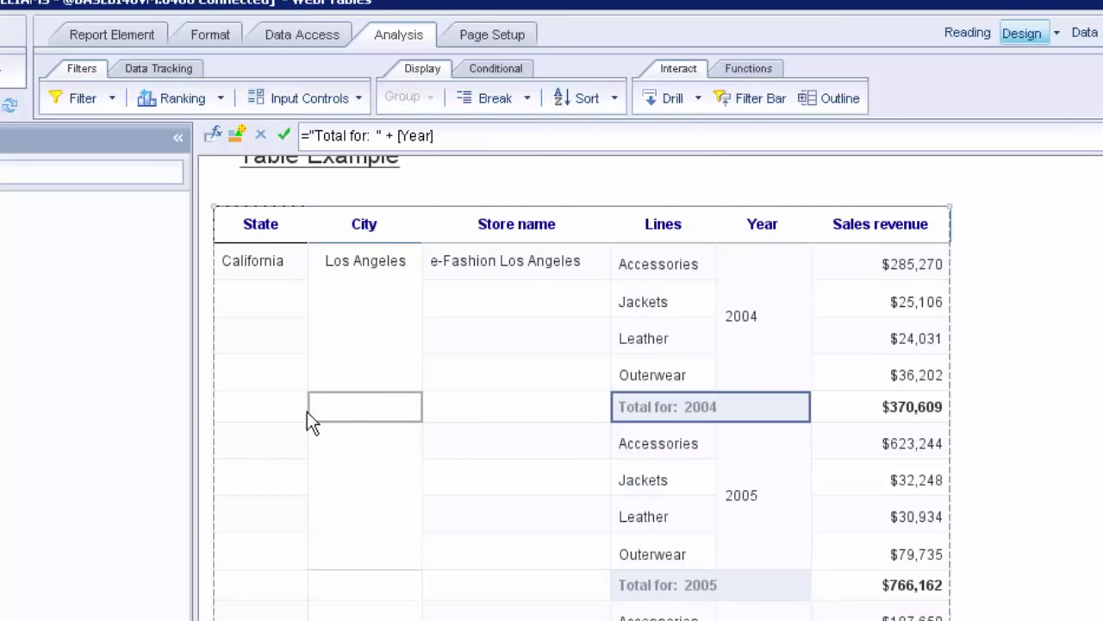
pyautogui.moveTo(265, 420); pyautogui.dragTo(266, 435)
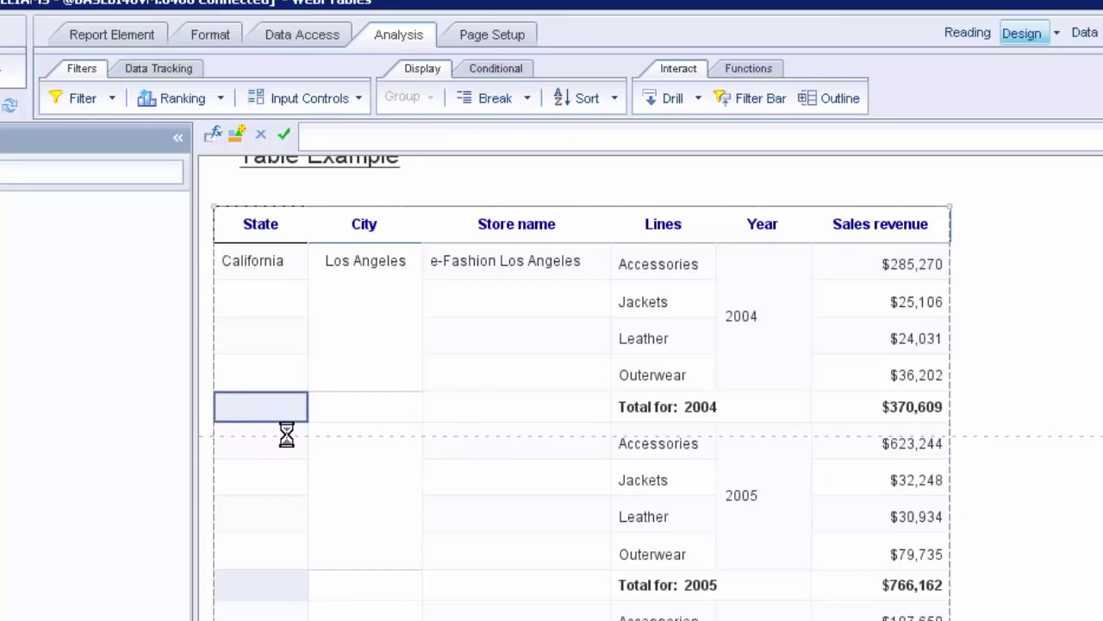
# Open the detailed border settings for the Sales revenue cell in the yearly total row and set the border color to gray
pyautogui.click(895, 423)
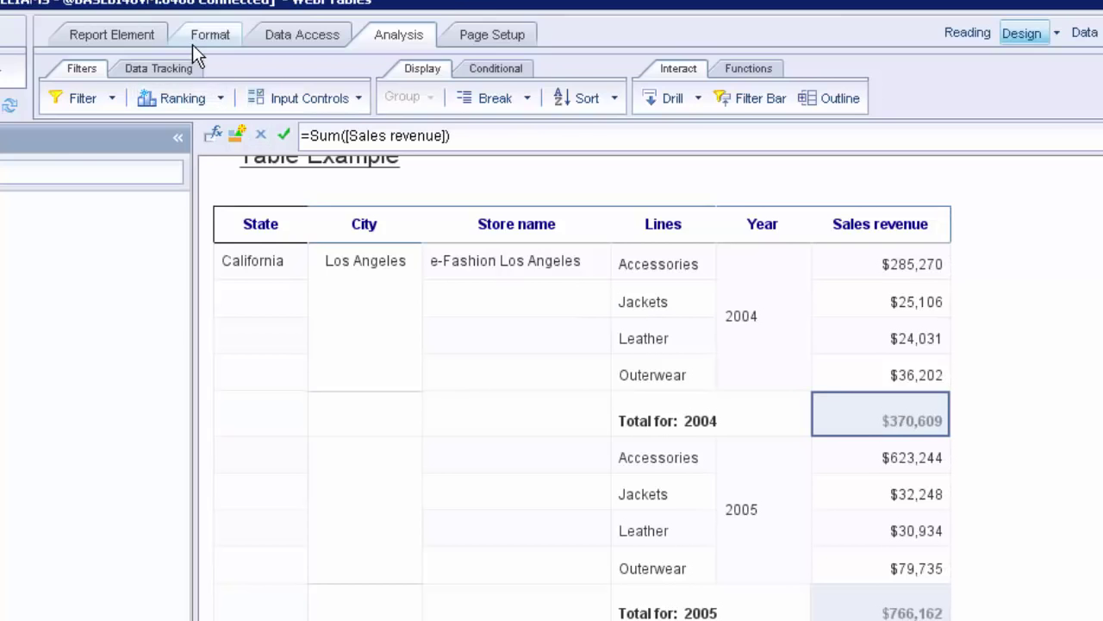
pyautogui.click(124, 36)
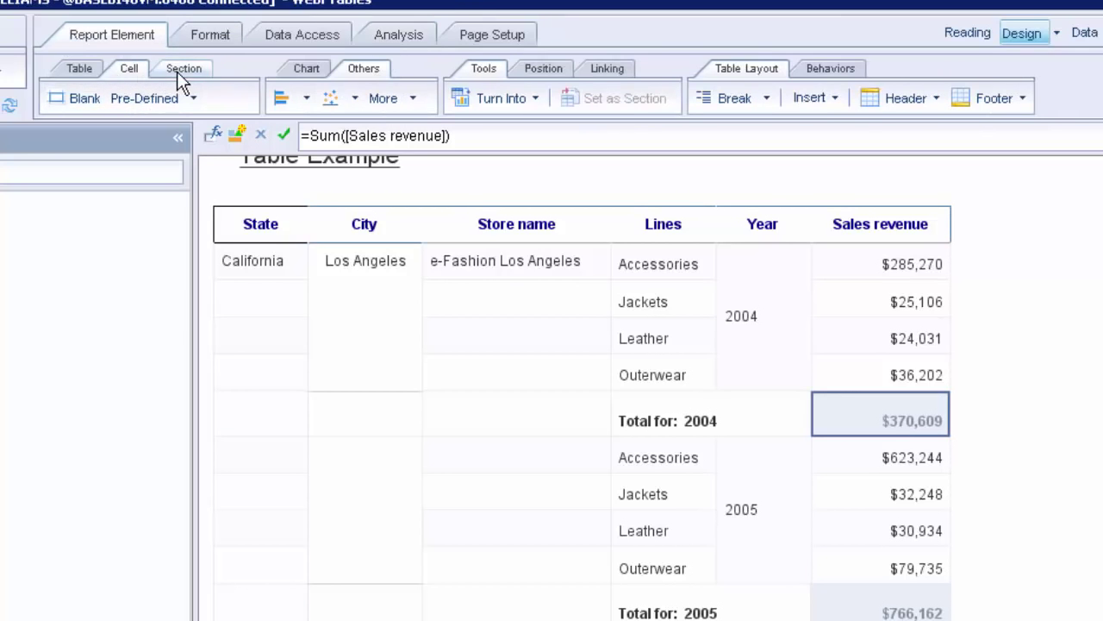
pyautogui.click(212, 33)
pyautogui.click(131, 70)
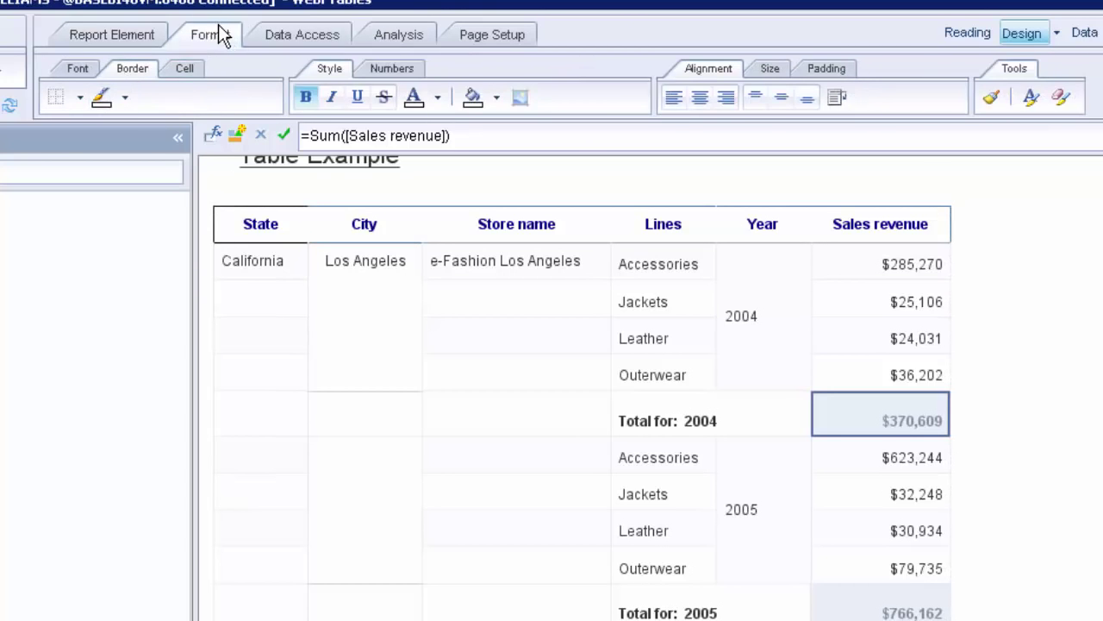
pyautogui.click(888, 418)
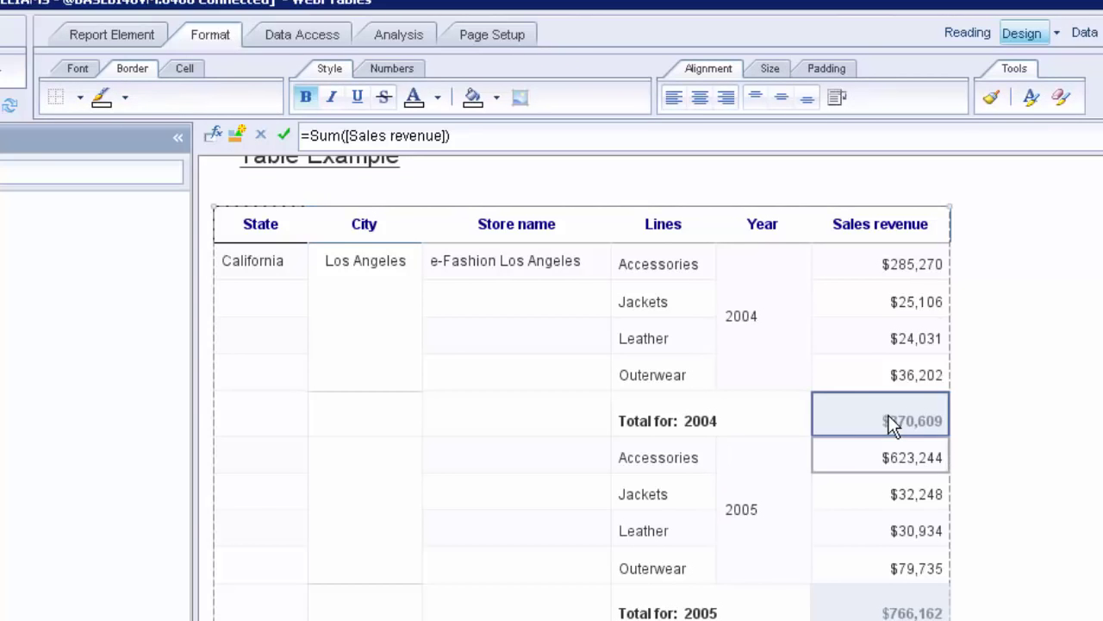
pyautogui.rightClick(890, 422)
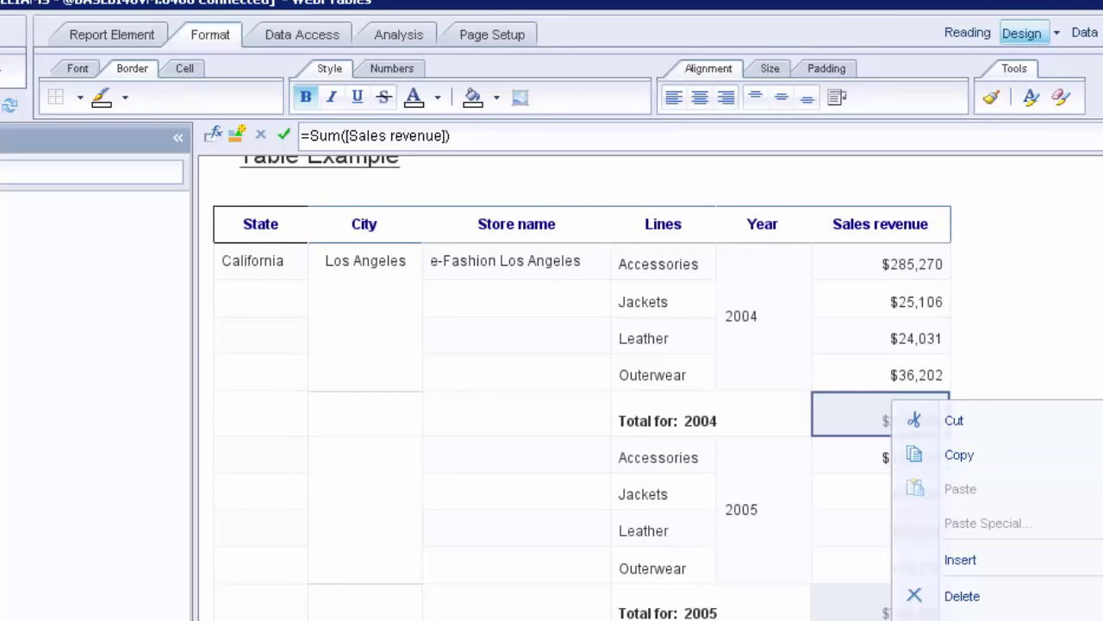
pyautogui.click(832, 422)
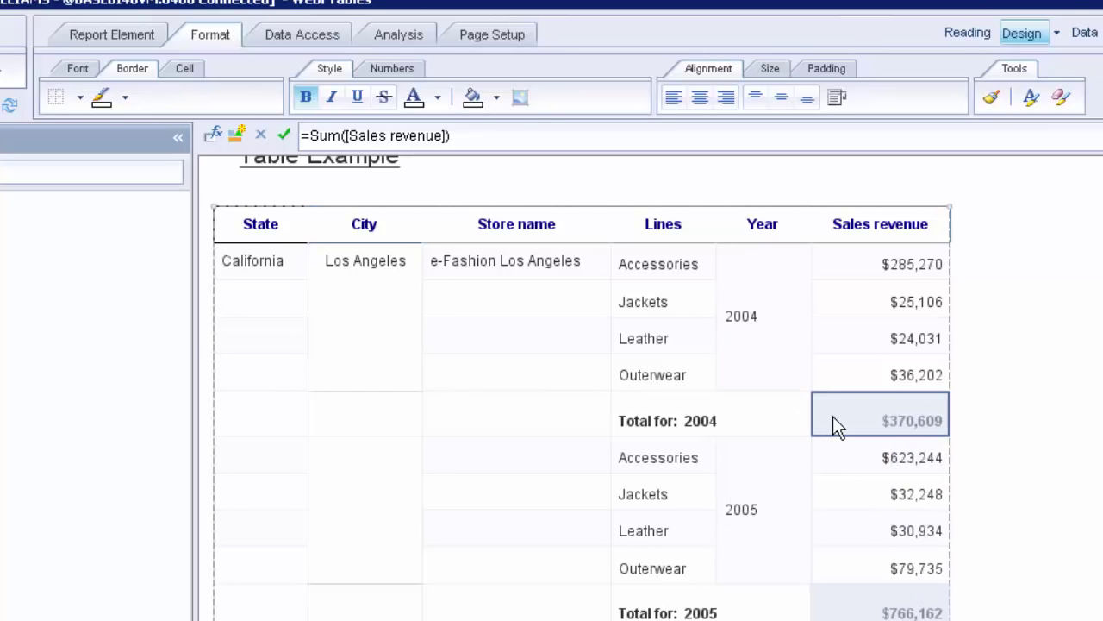
pyautogui.click(79, 97)
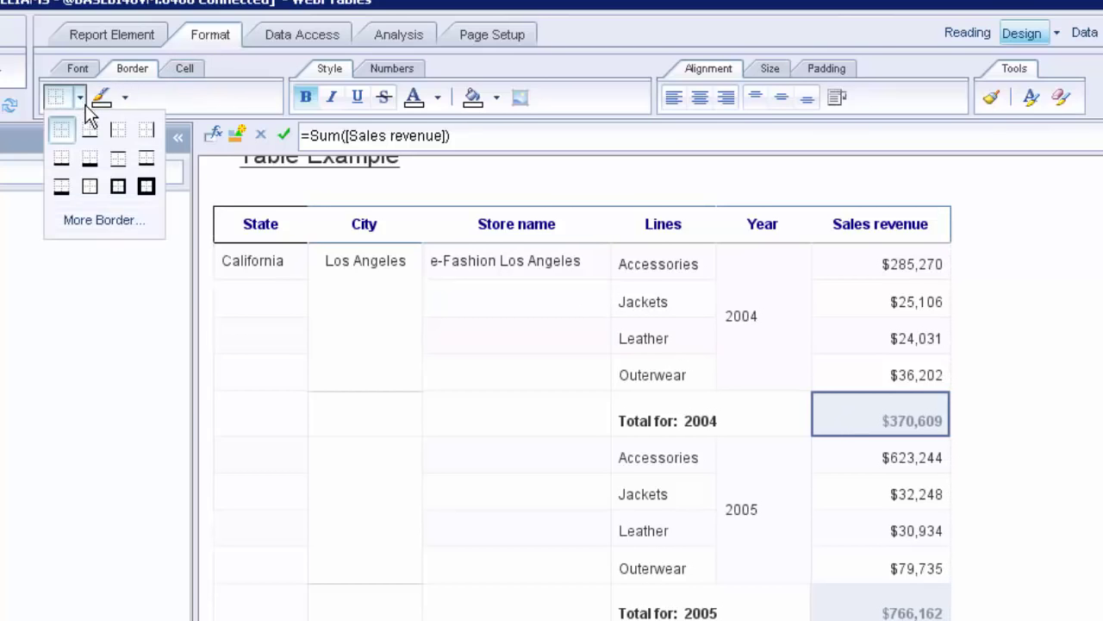
pyautogui.click(98, 219)
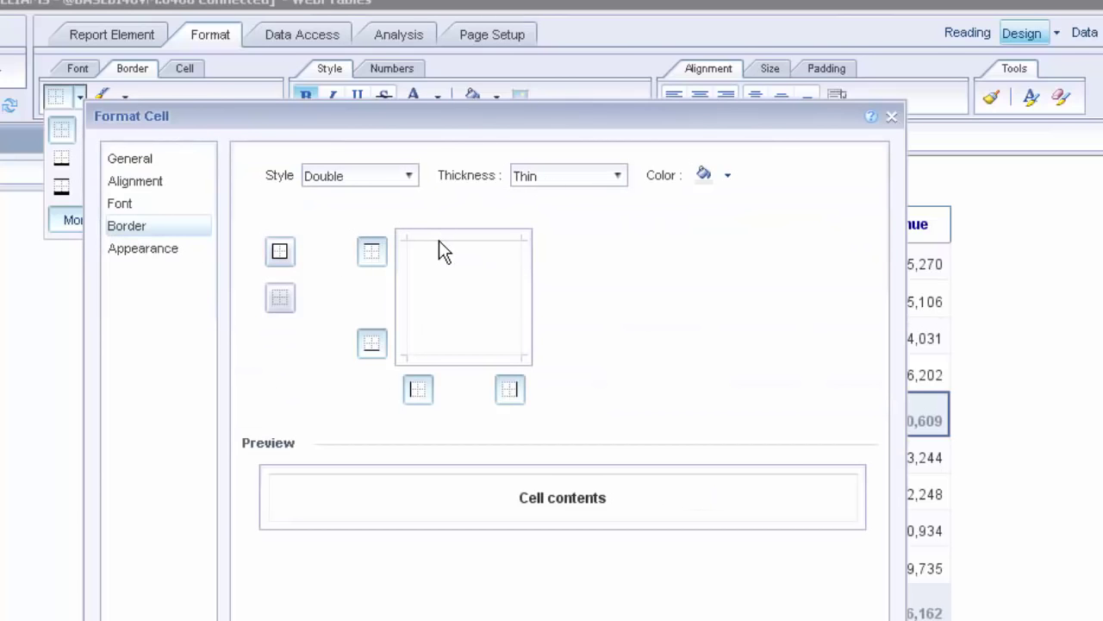
pyautogui.click(726, 175)
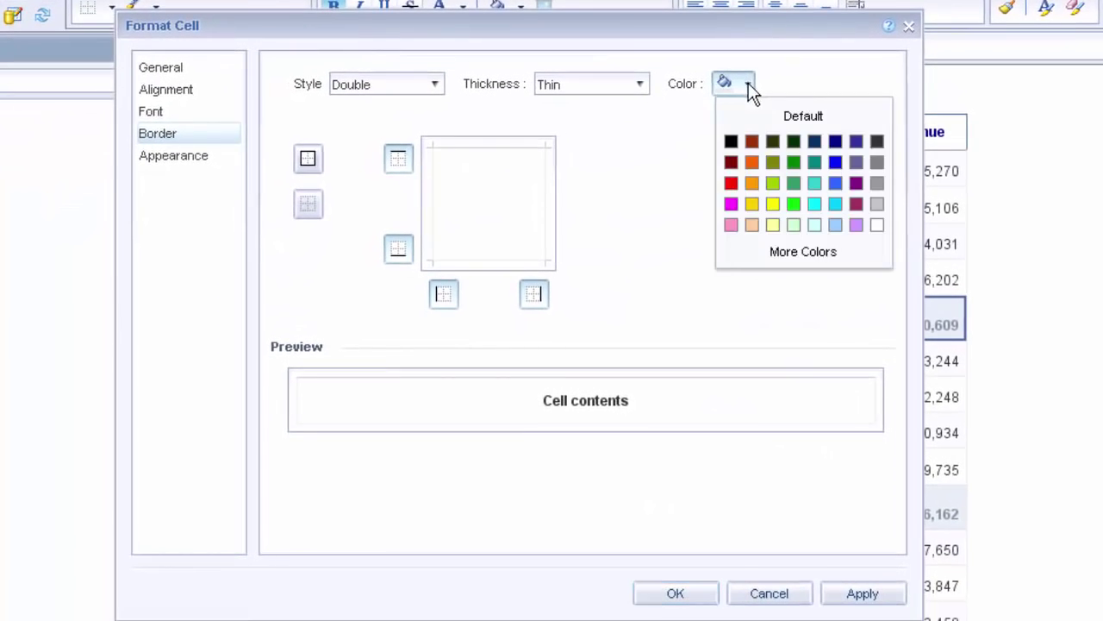
pyautogui.click(877, 162)
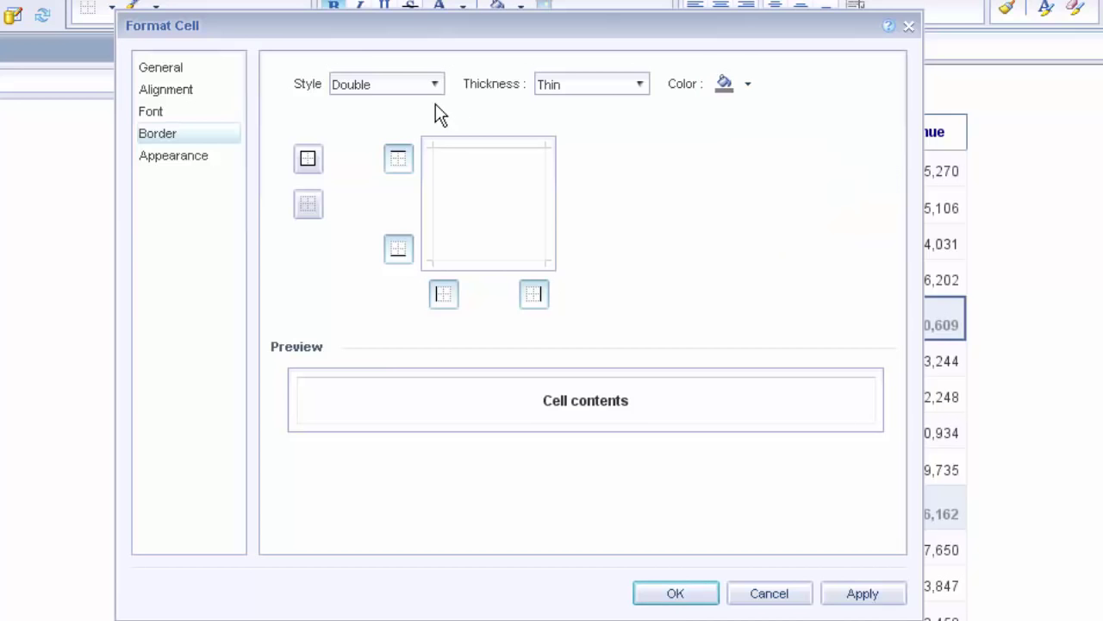
# Give the yearly Sales revenue total cell top and bottom borders with Plain style and Medium thickness
pyautogui.click(641, 85)
pyautogui.click(543, 153)
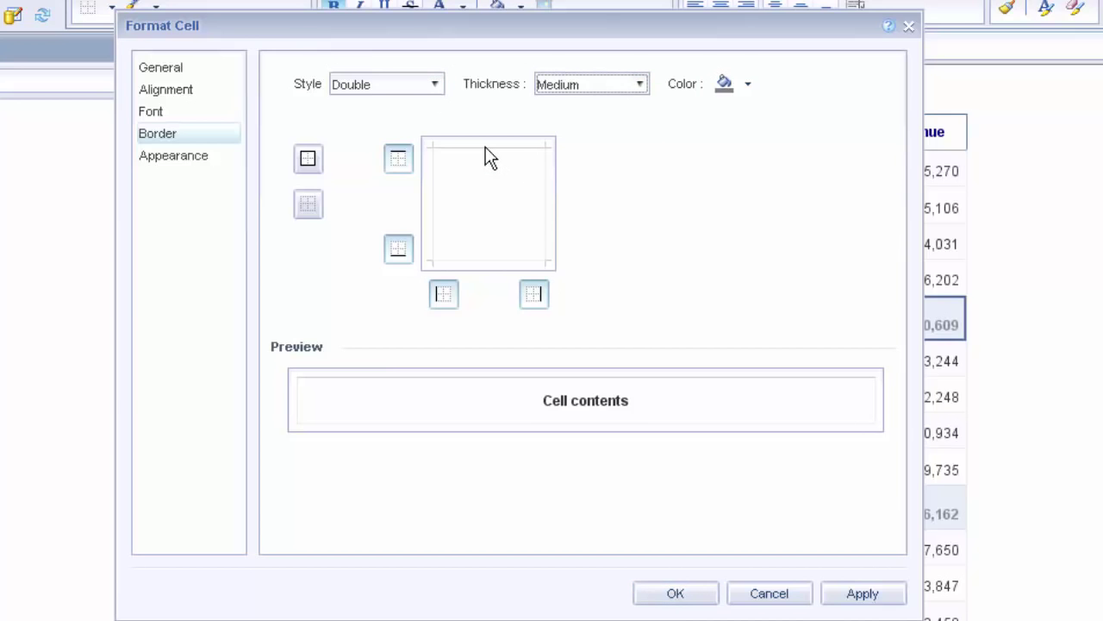
pyautogui.click(487, 149)
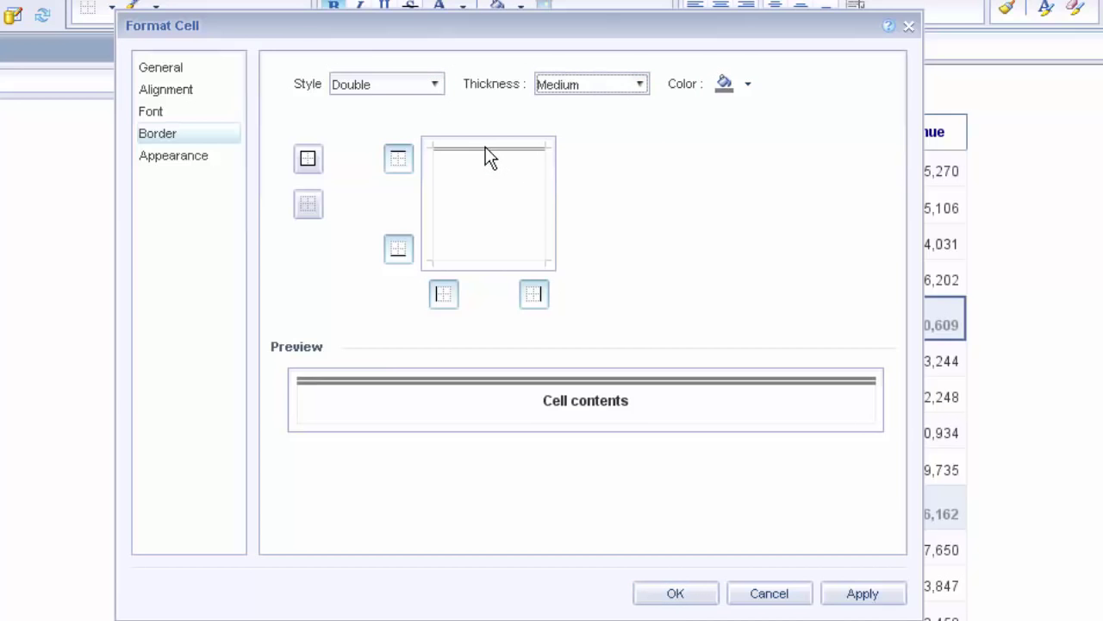
pyautogui.click(435, 85)
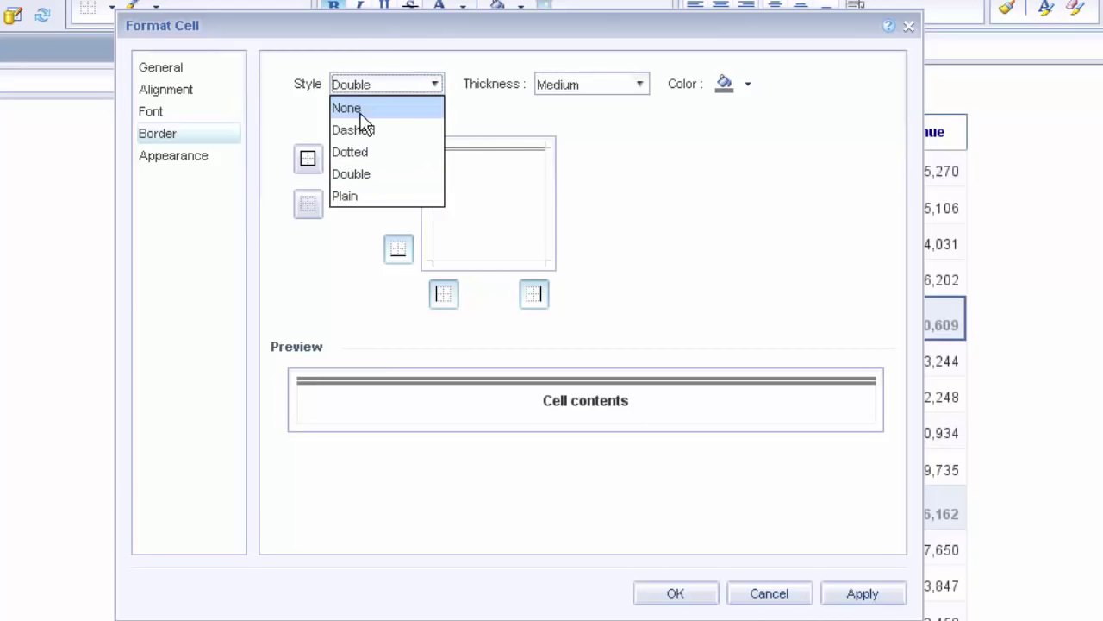
pyautogui.click(355, 195)
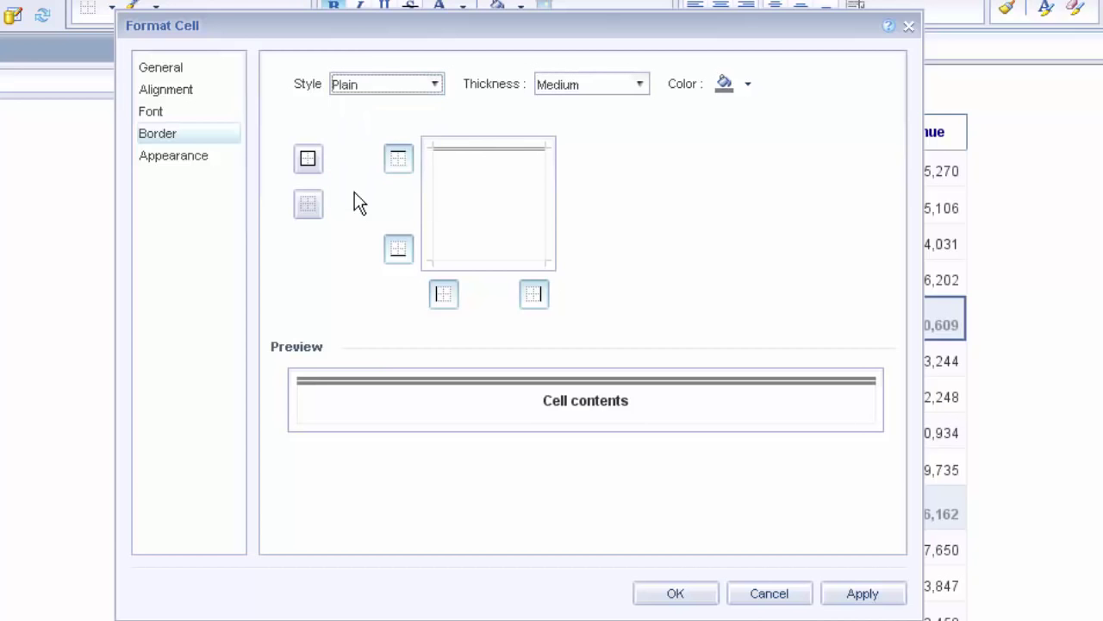
pyautogui.click(466, 147)
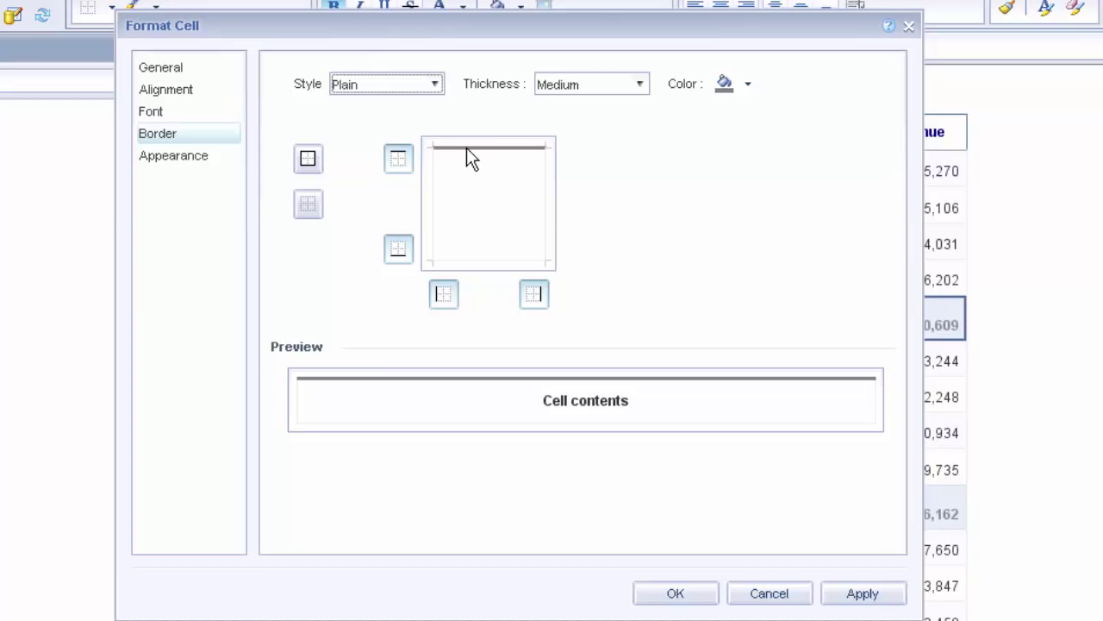
pyautogui.click(480, 259)
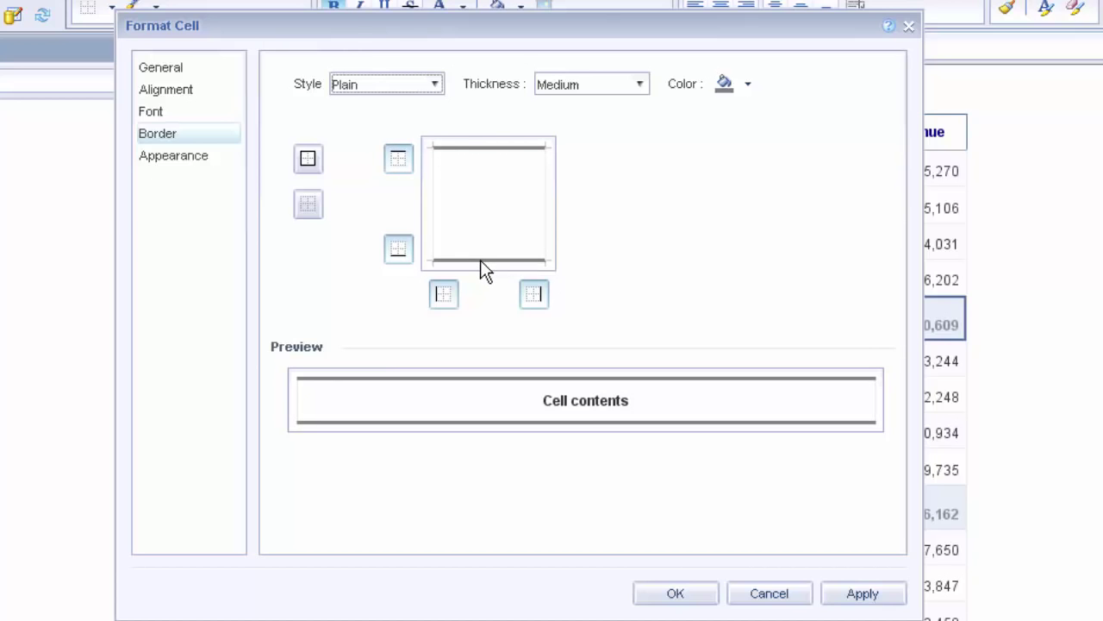
# Change the total cell's bottom border to Thick, apply the cell format and check the yearly totals down the table
pyautogui.click(639, 84)
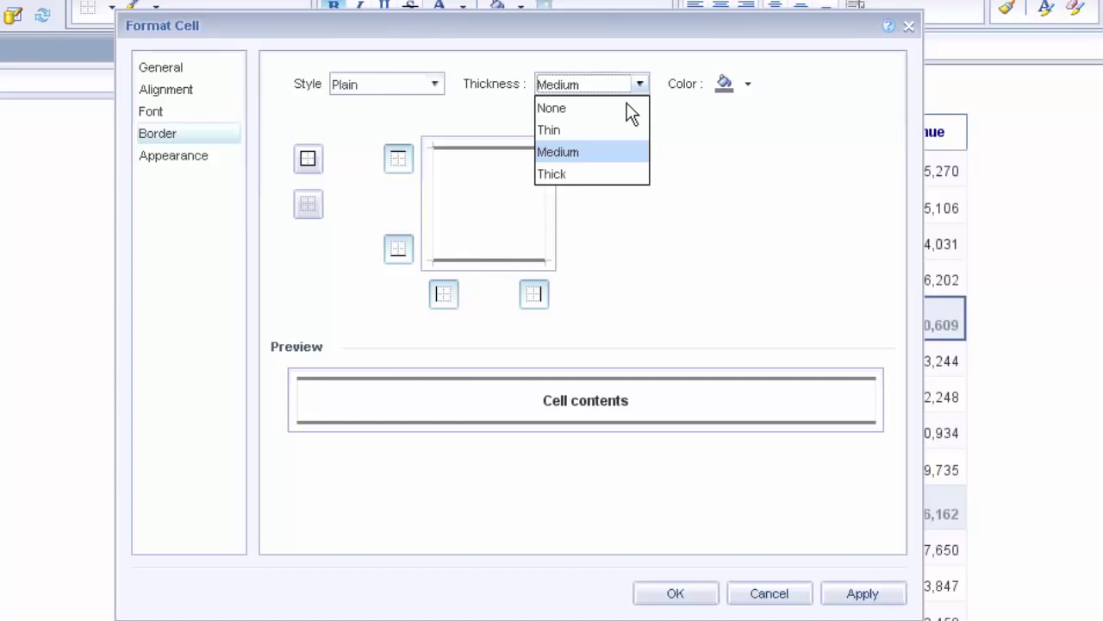
pyautogui.click(567, 177)
pyautogui.click(507, 259)
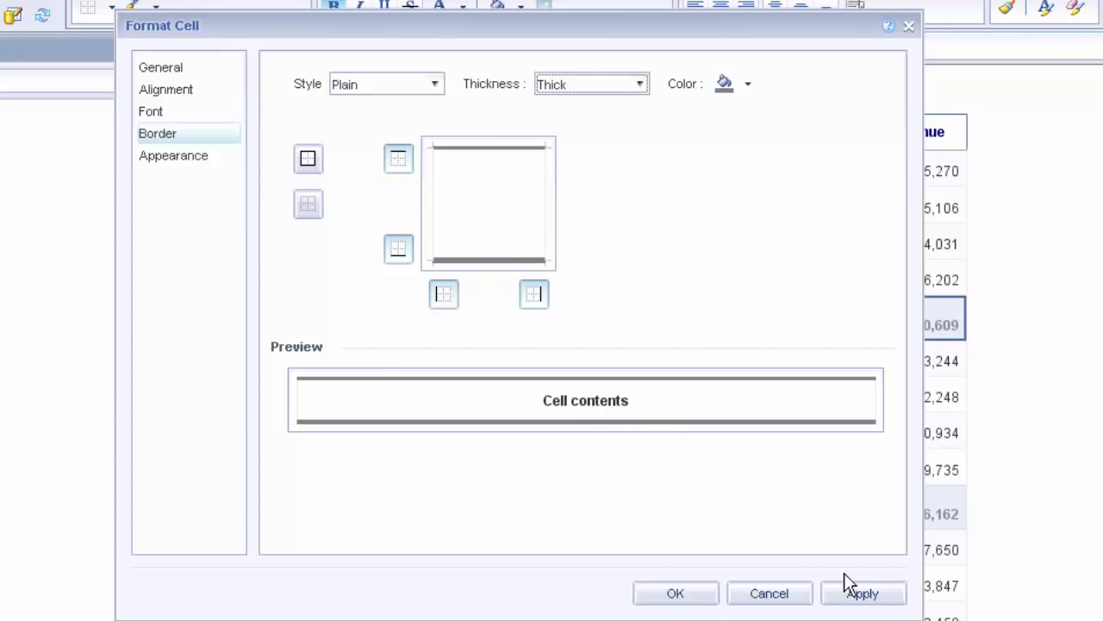
pyautogui.click(678, 593)
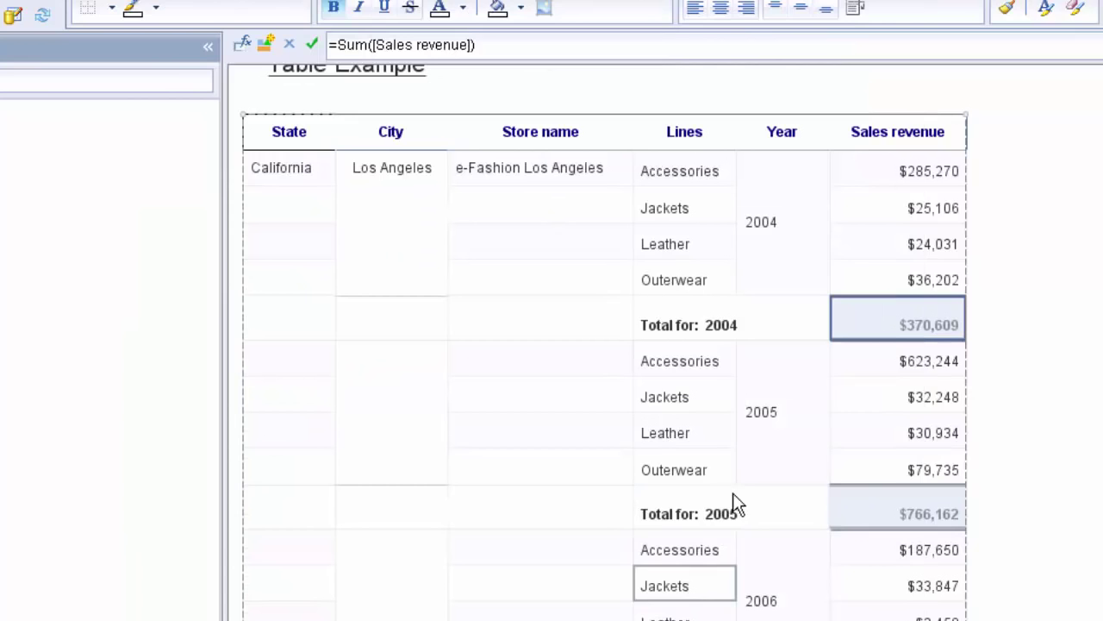
pyautogui.click(883, 256)
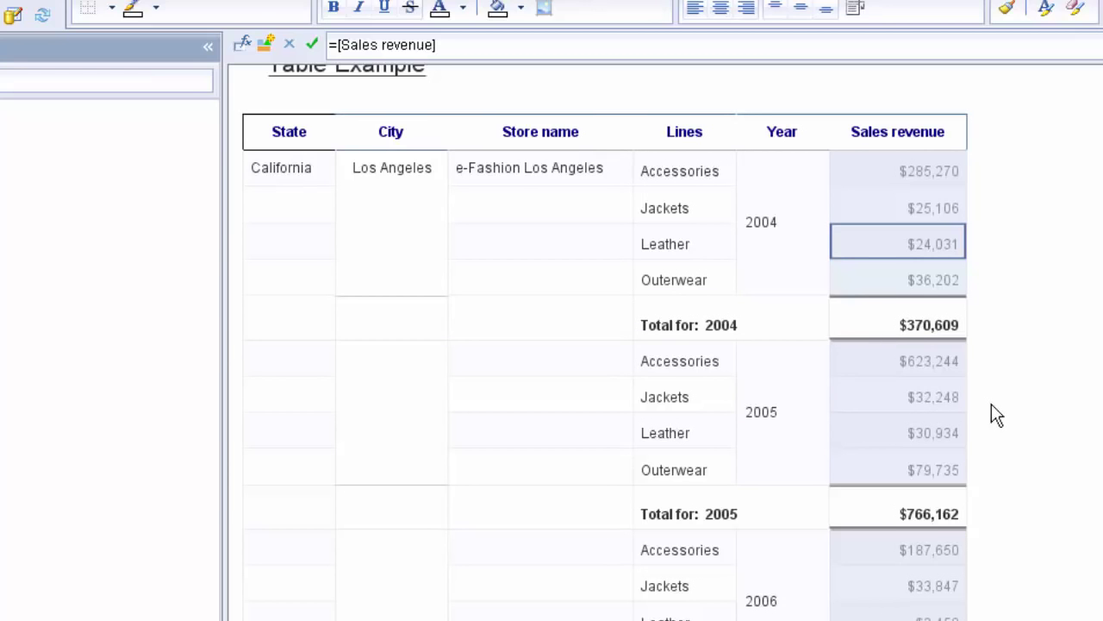
pyautogui.scroll(-3, 992, 405)
pyautogui.scroll(-1, 936, 546)
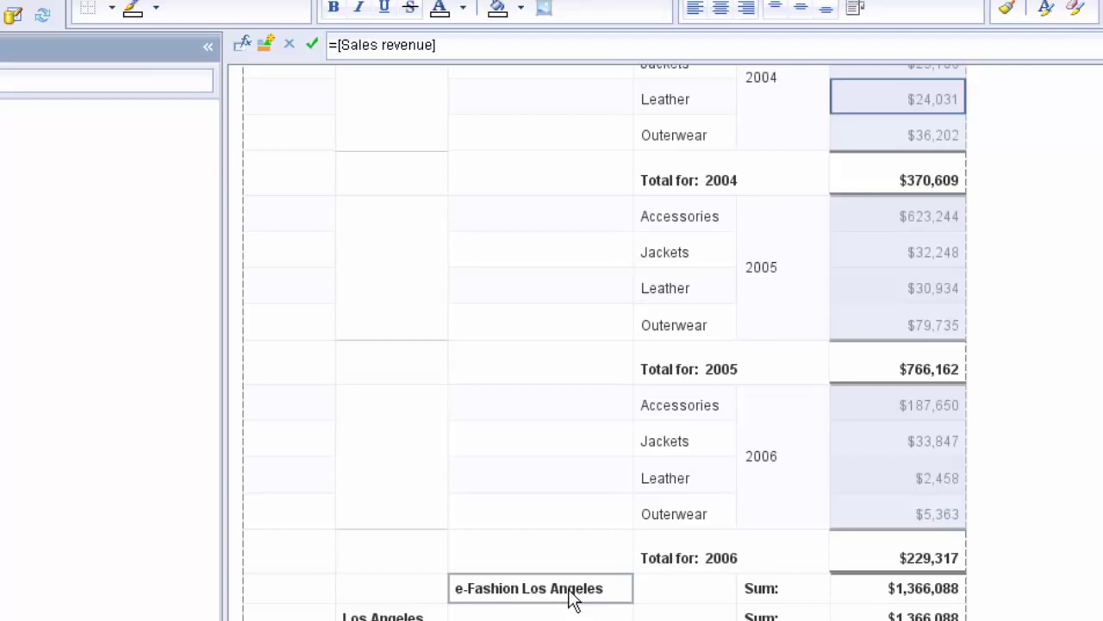
# Clear the "Sum:" label from the e-Fashion Los Angeles store total row and validate the empty cell
pyautogui.click(769, 589)
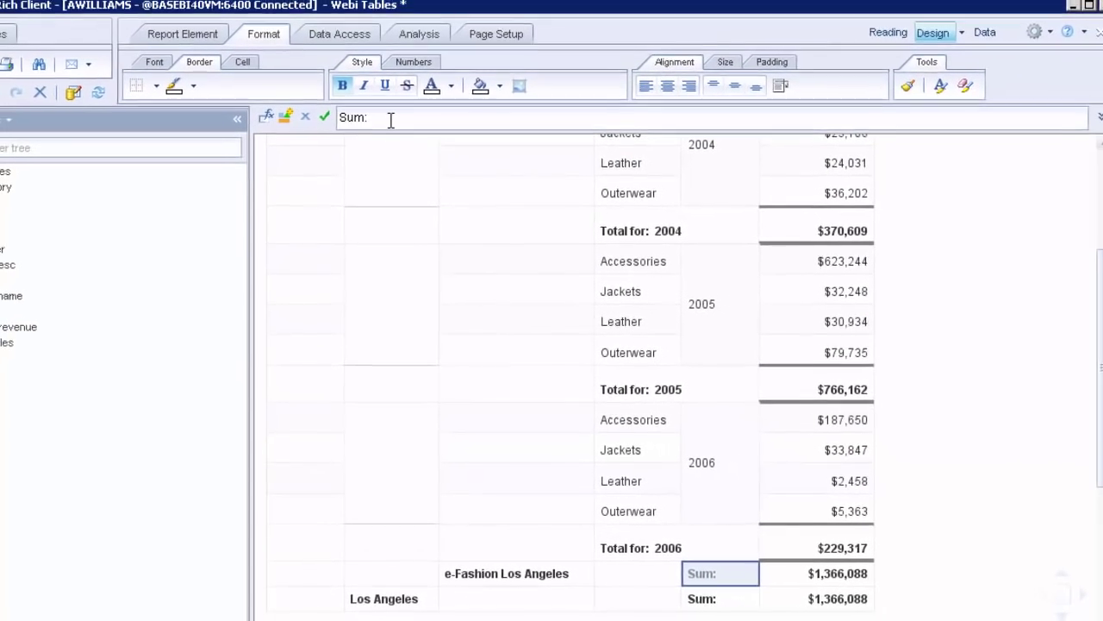
pyautogui.moveTo(391, 120); pyautogui.dragTo(340, 121)
pyautogui.press('BackSpace')
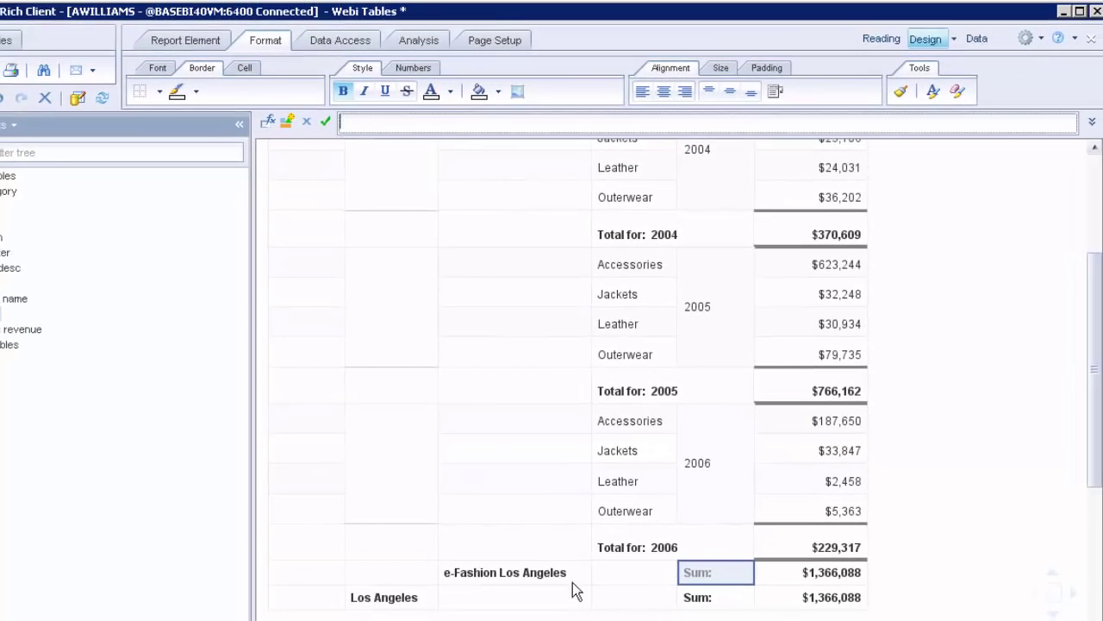
pyautogui.click(696, 598)
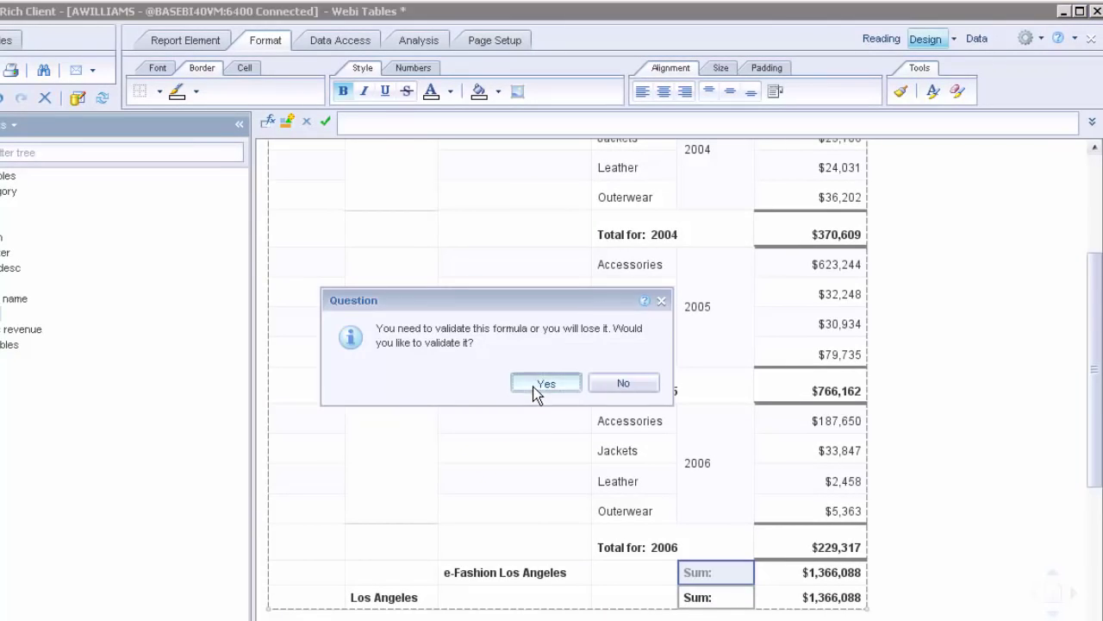
pyautogui.click(535, 383)
# Remove the "Sum:" label from the Los Angeles city total row and validate the change
pyautogui.click(698, 597)
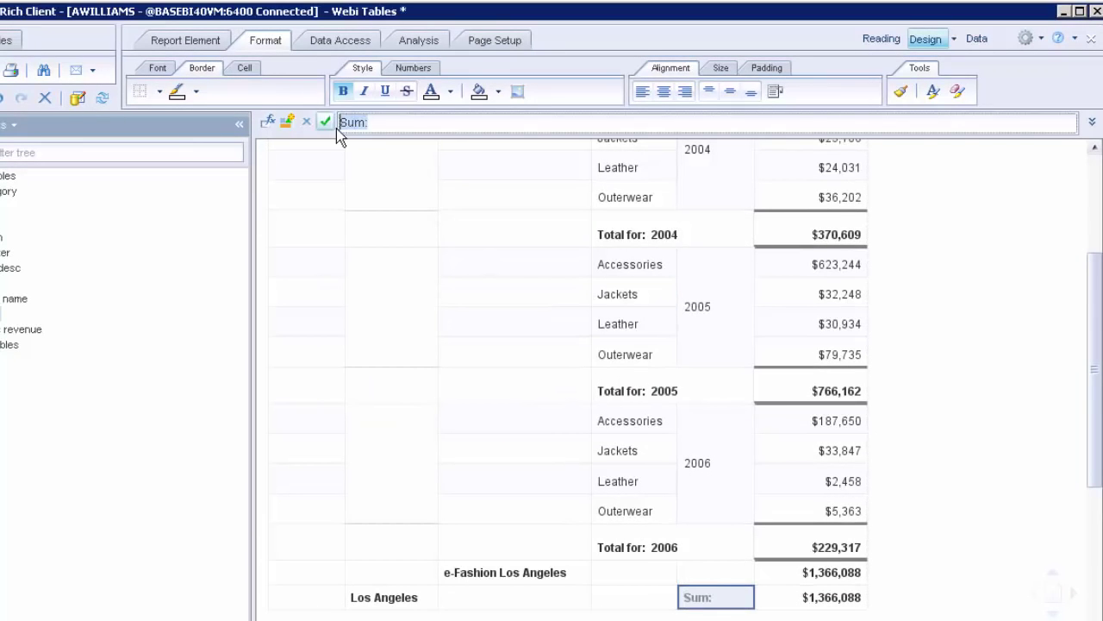
pyautogui.hotkey('ctrl', 'a')
pyautogui.press('BackSpace')
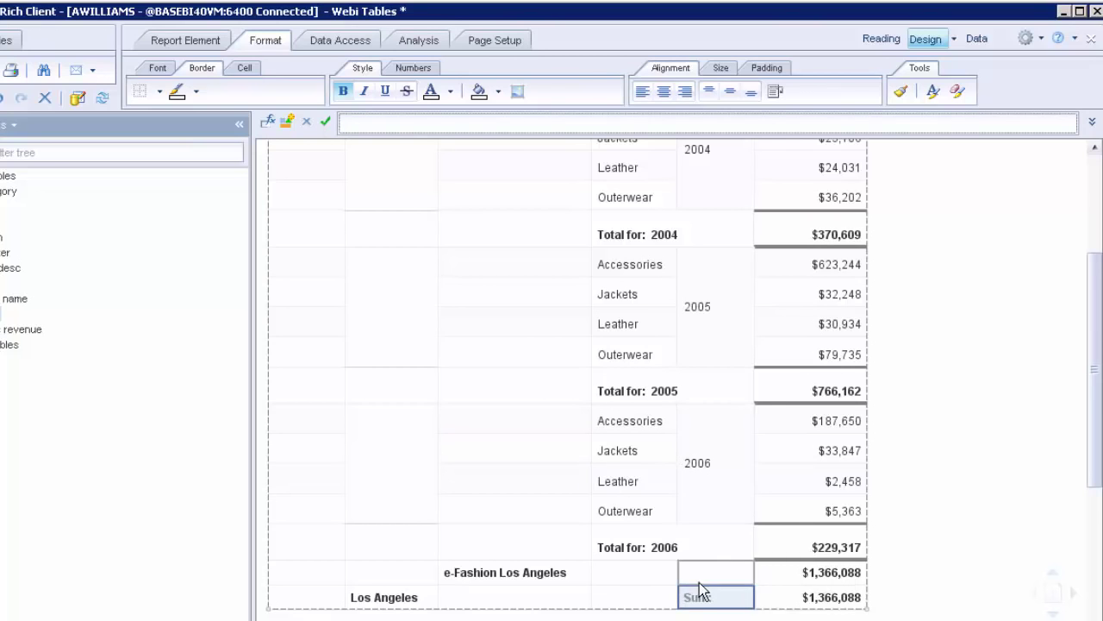
pyautogui.click(540, 354)
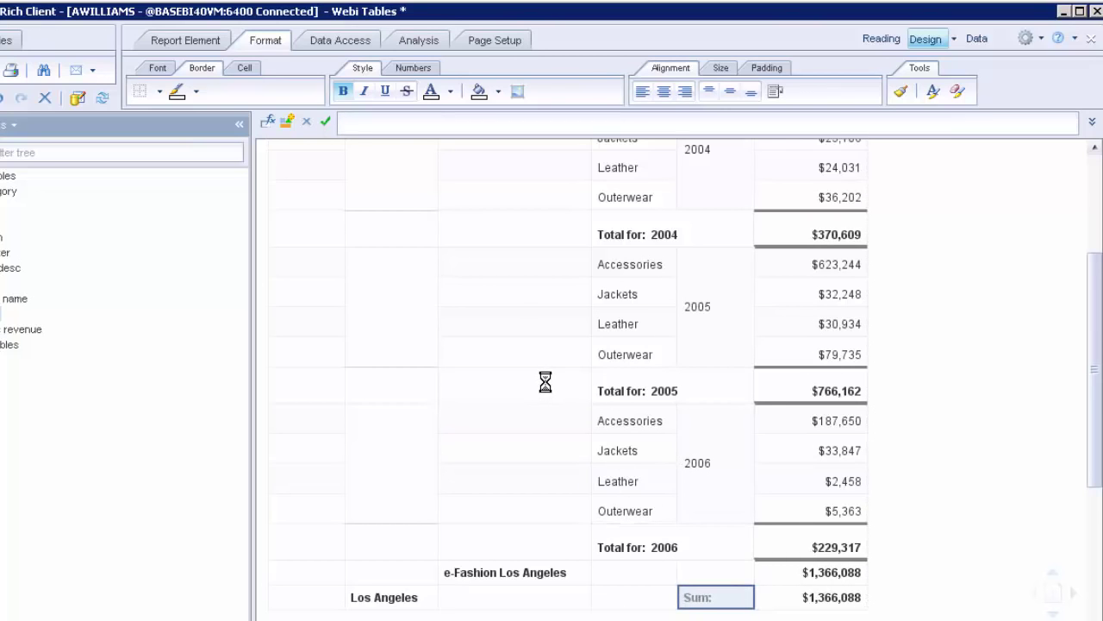
pyautogui.click(699, 576)
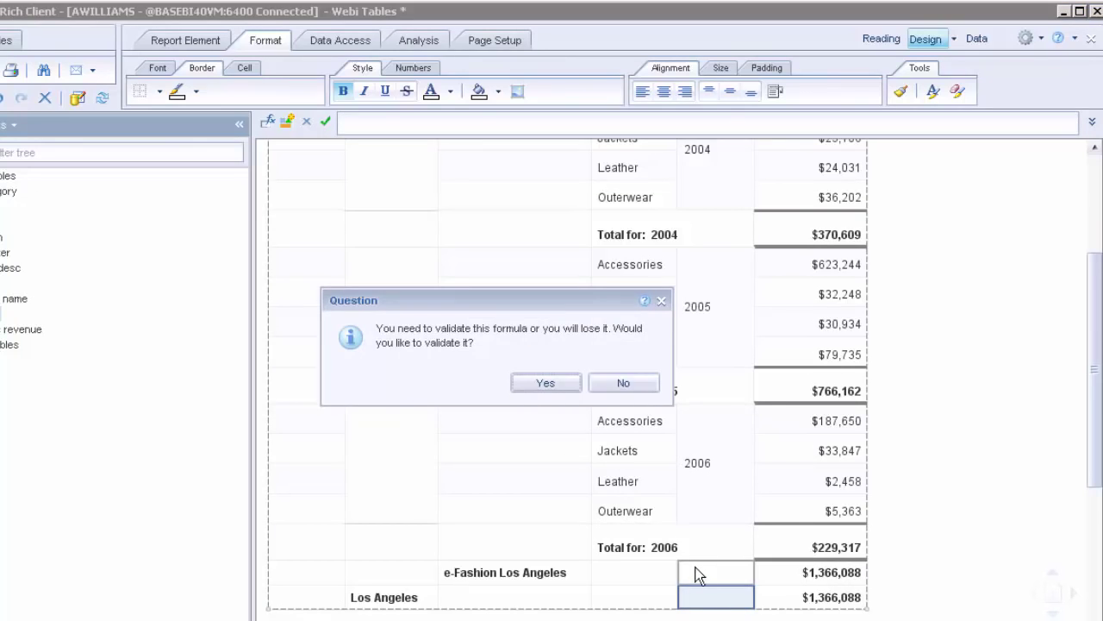
pyautogui.click(574, 384)
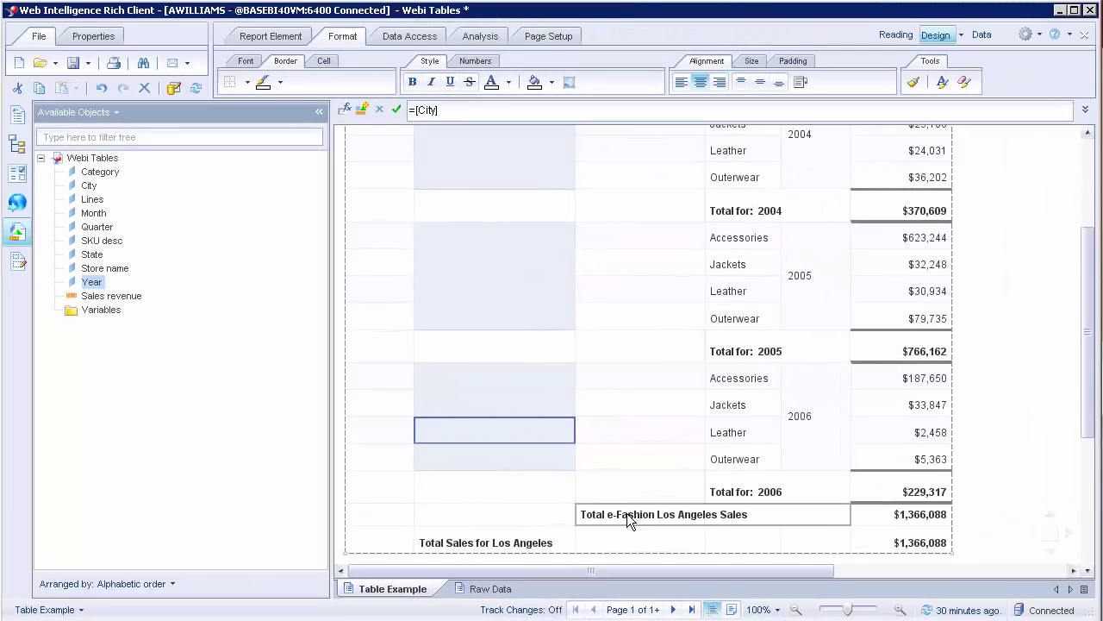
# Examine the label formulas of the store total and city total rows beneath the Los Angeles figures
pyautogui.click(627, 513)
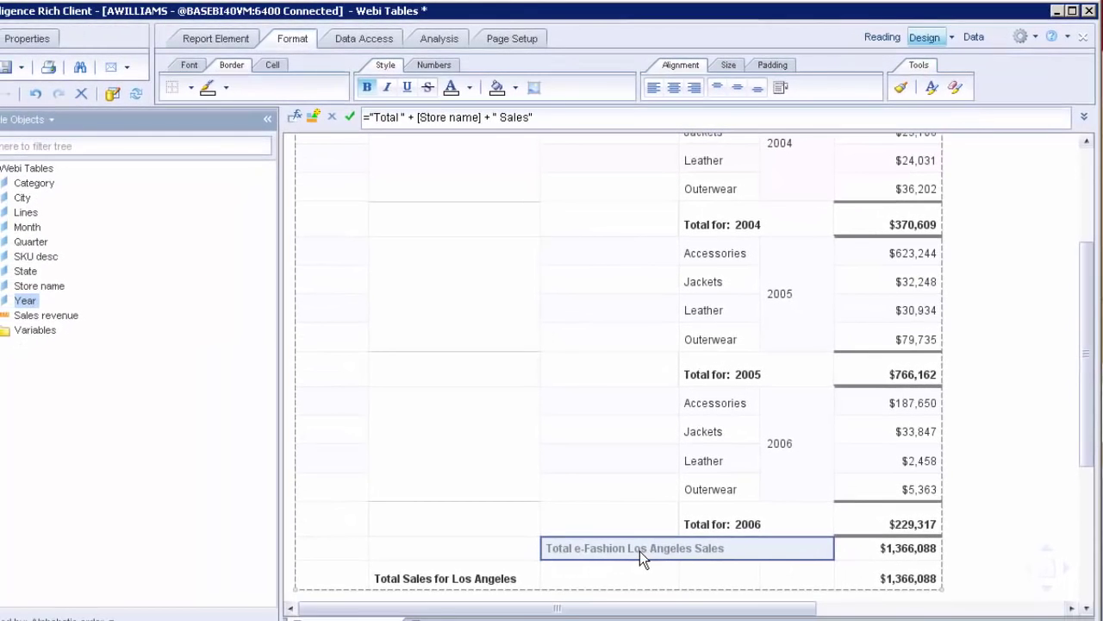
pyautogui.click(530, 118)
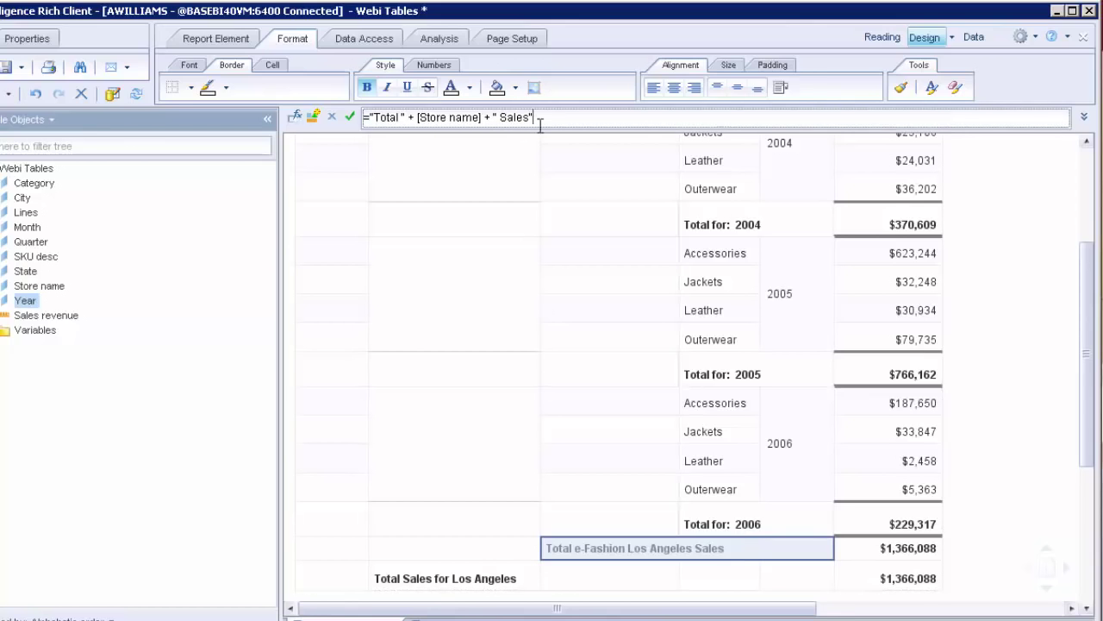
pyautogui.click(455, 583)
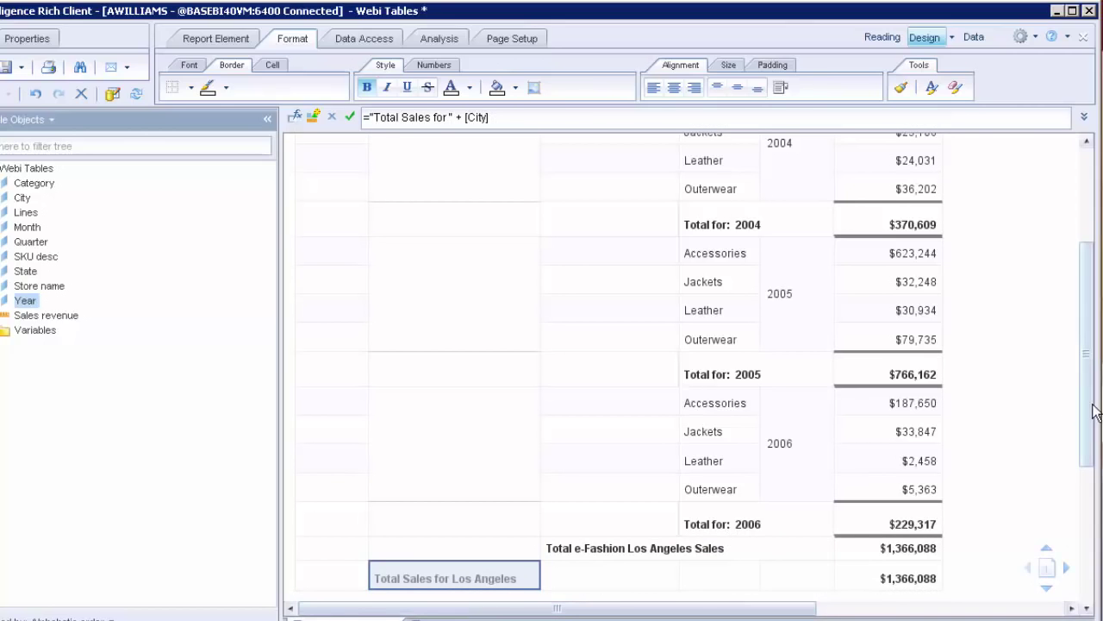
pyautogui.scroll(-1, 1092, 422)
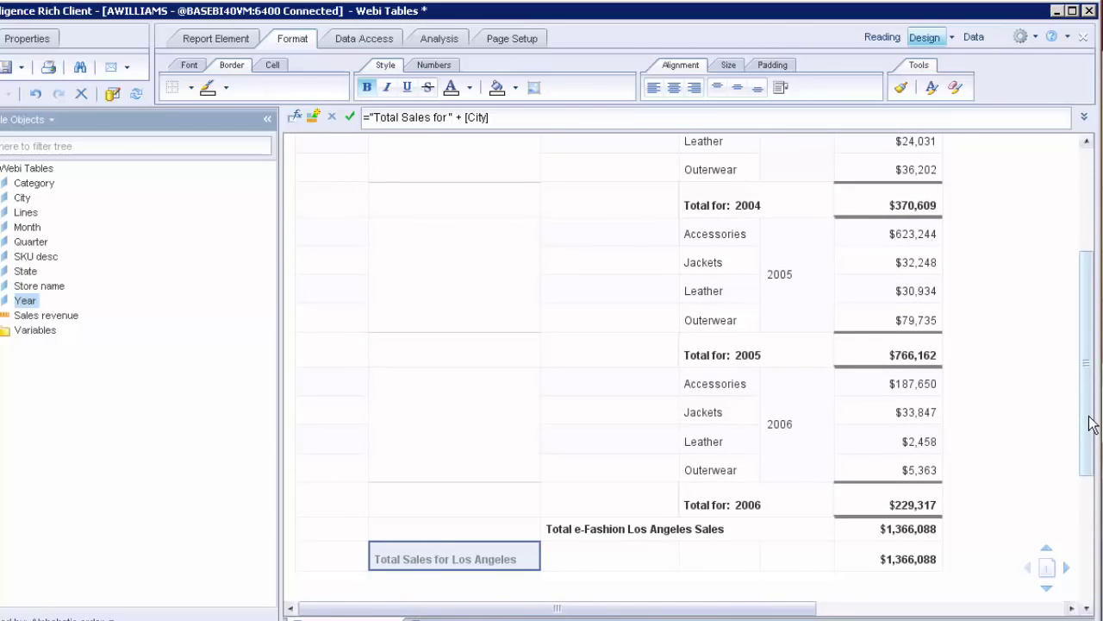
pyautogui.moveTo(1092, 422); pyautogui.dragTo(1091, 410)
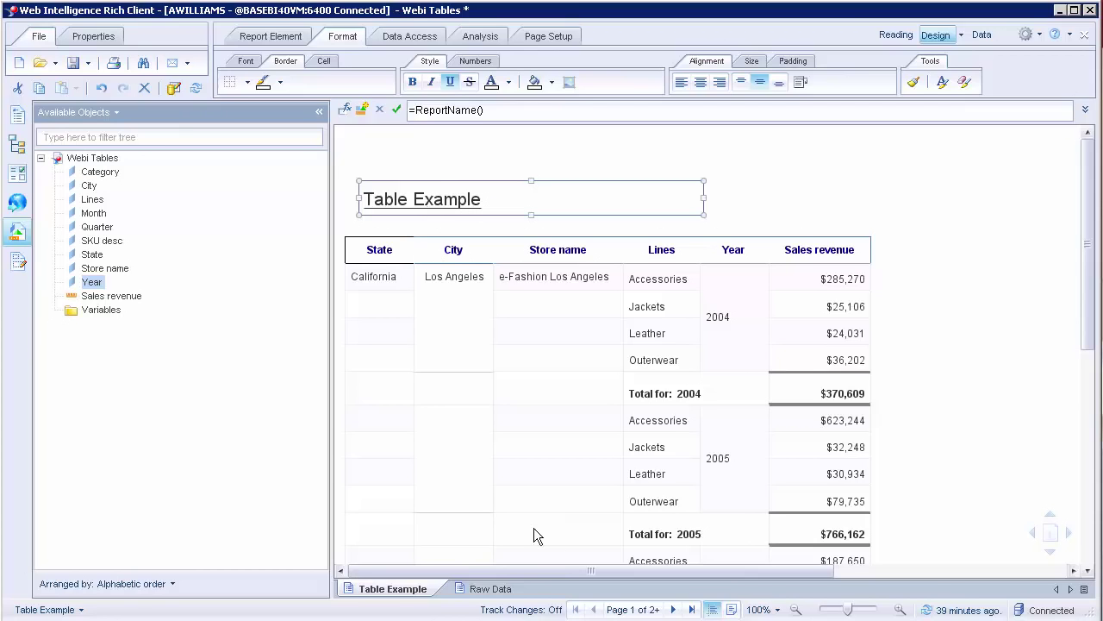
# Check the second page for a report title, and set the Table Example title cell to repeat vertically on every page
pyautogui.click(674, 609)
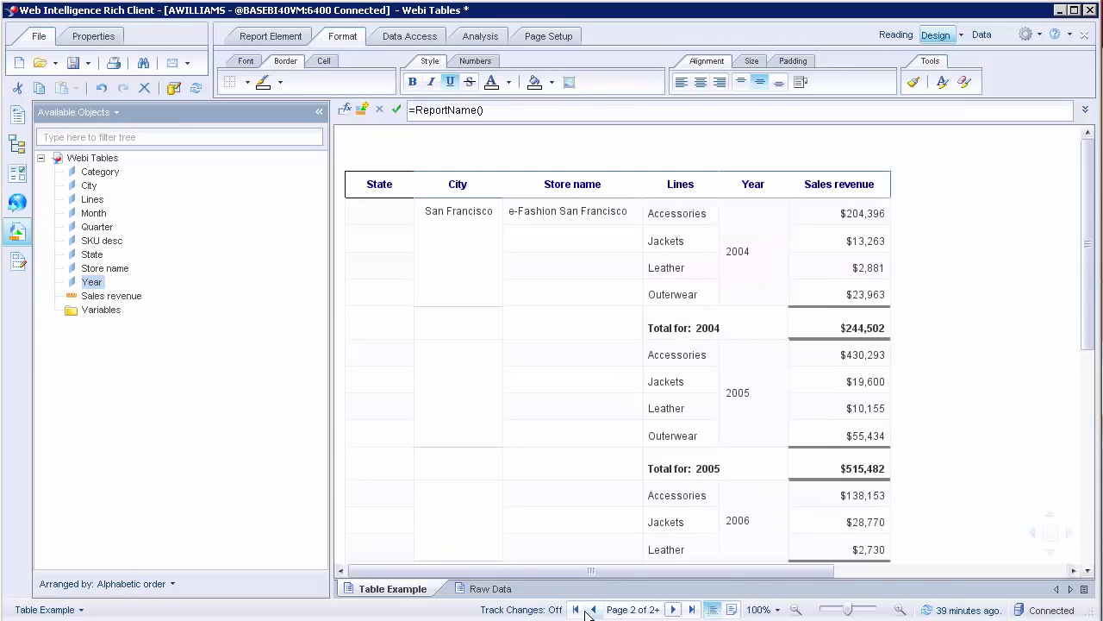
pyautogui.click(593, 610)
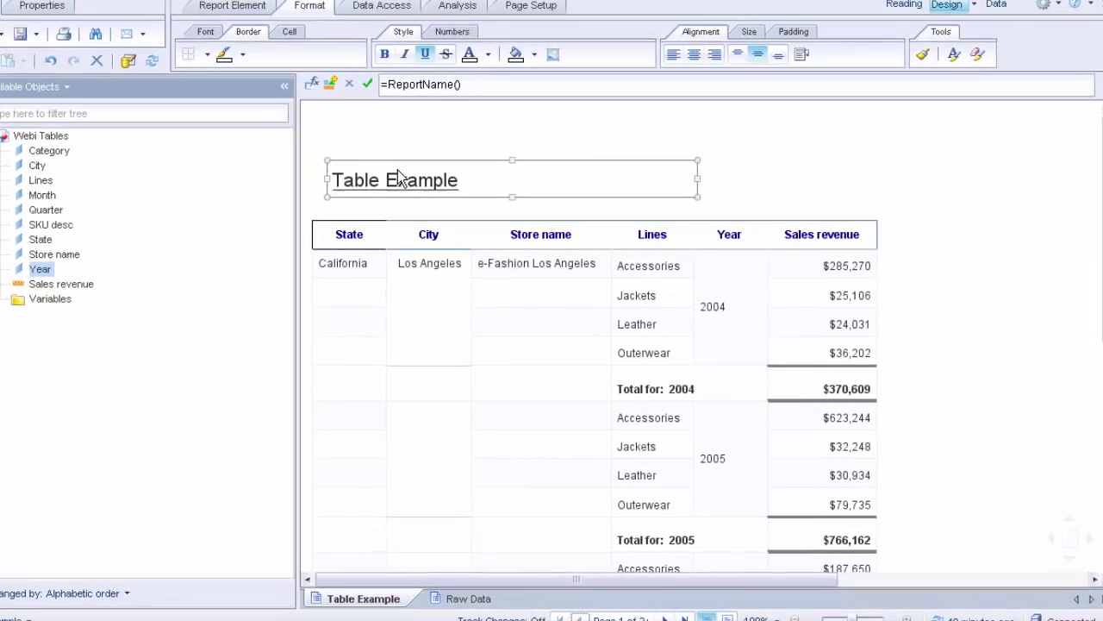
pyautogui.rightClick(425, 191)
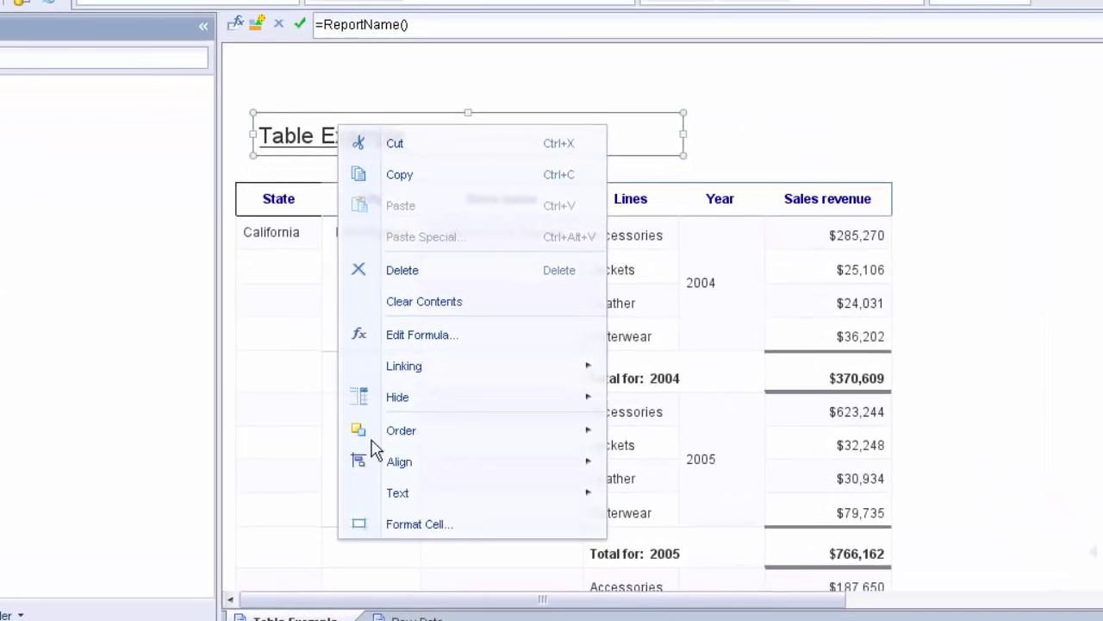
pyautogui.click(399, 527)
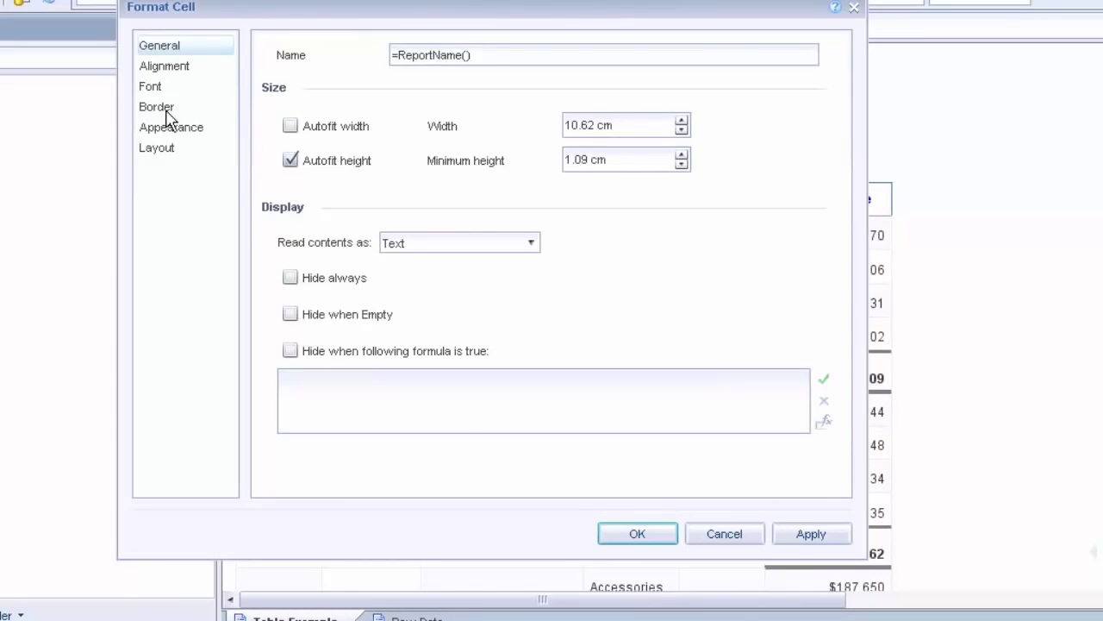
pyautogui.click(166, 153)
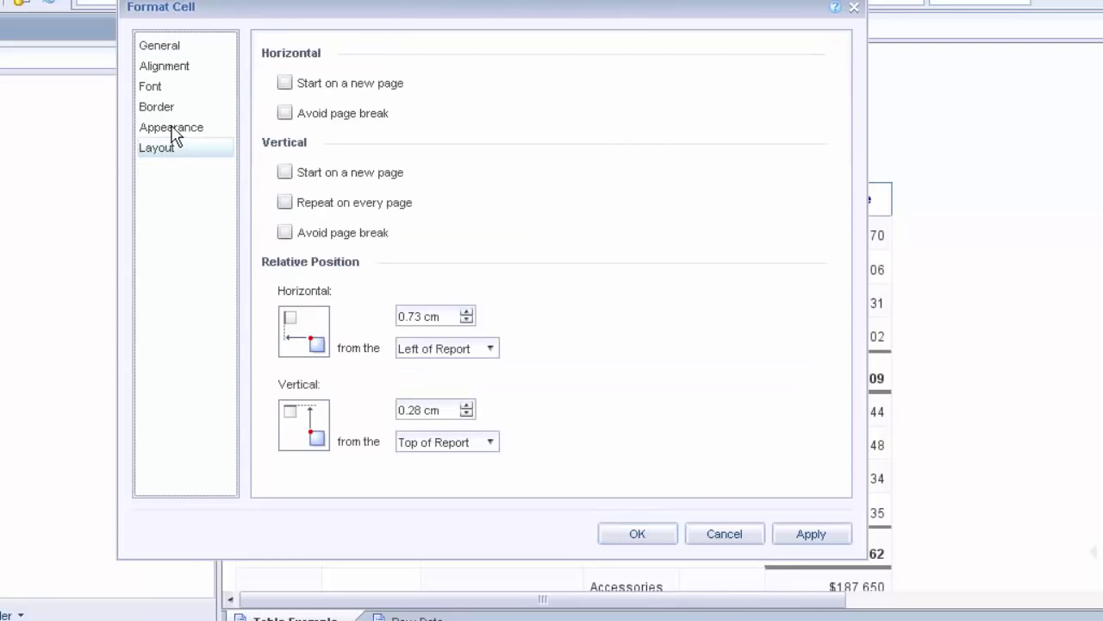
pyautogui.click(284, 202)
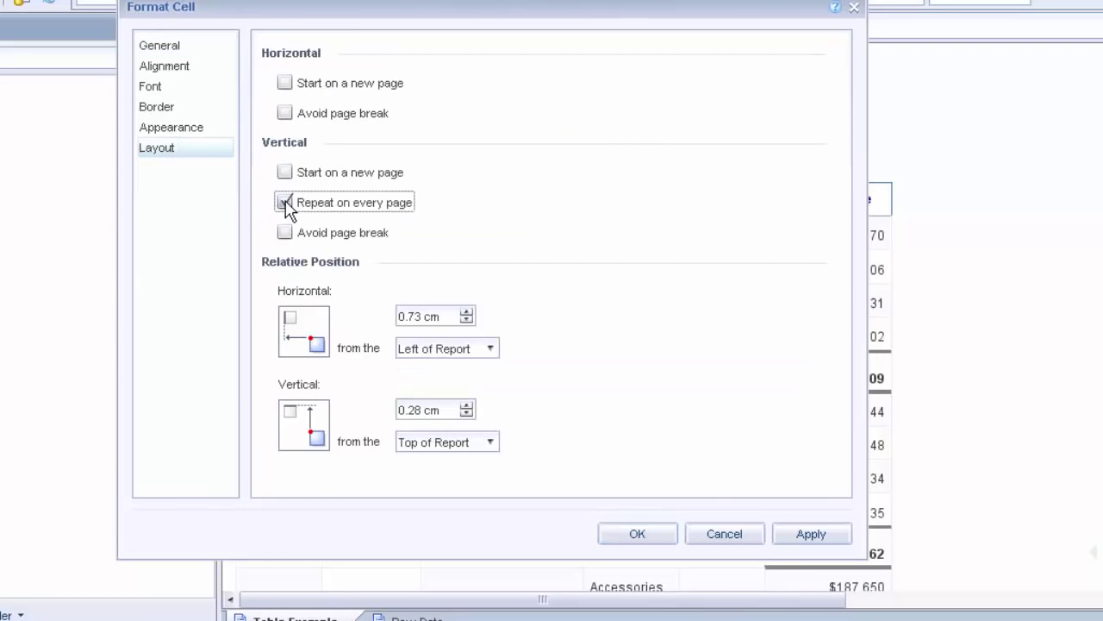
pyautogui.click(806, 537)
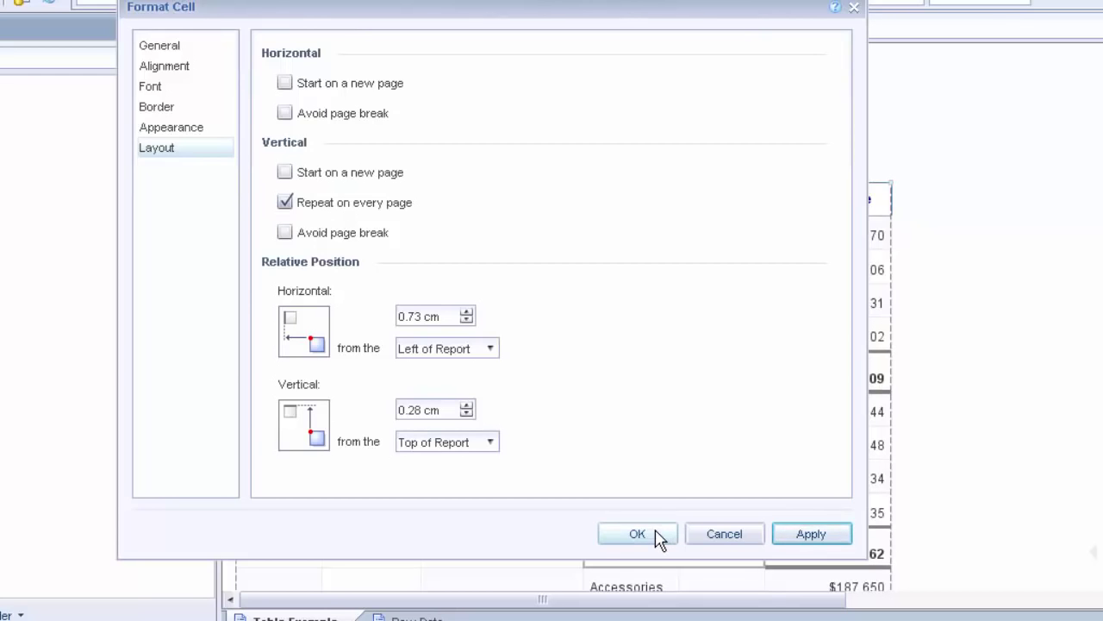
pyautogui.click(657, 536)
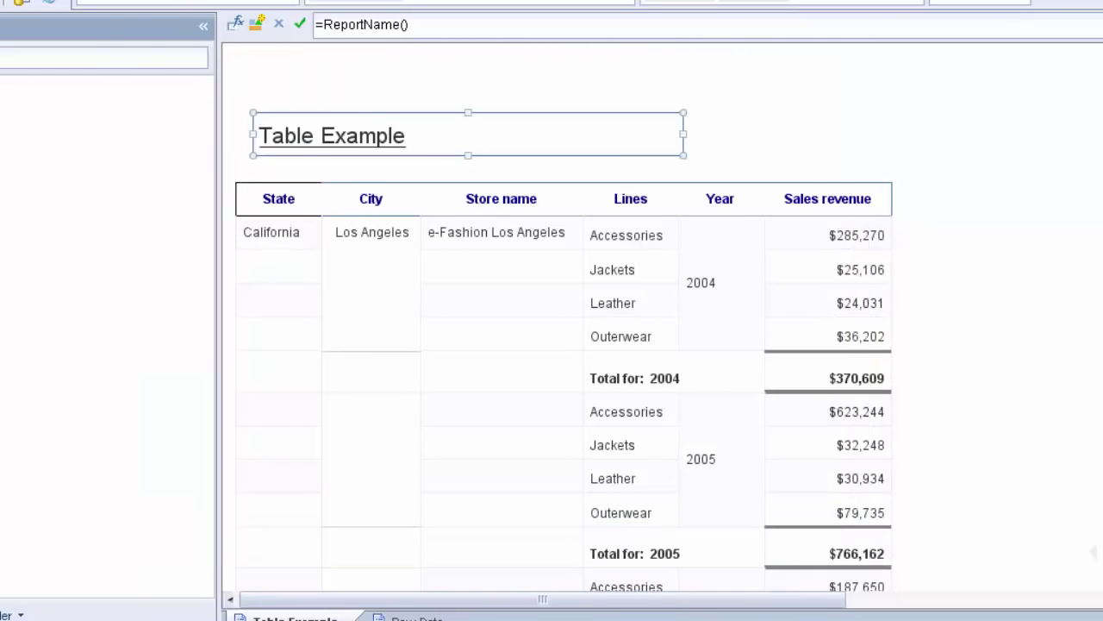
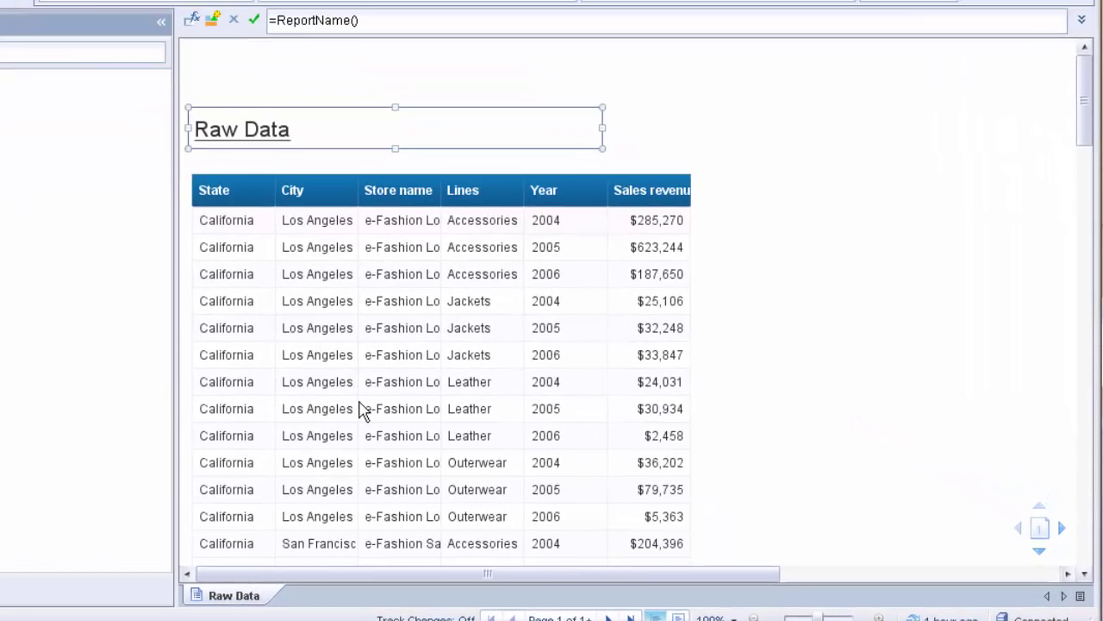
# Duplicate the Raw Data report and move the copy in front of the original
pyautogui.rightClick(260, 602)
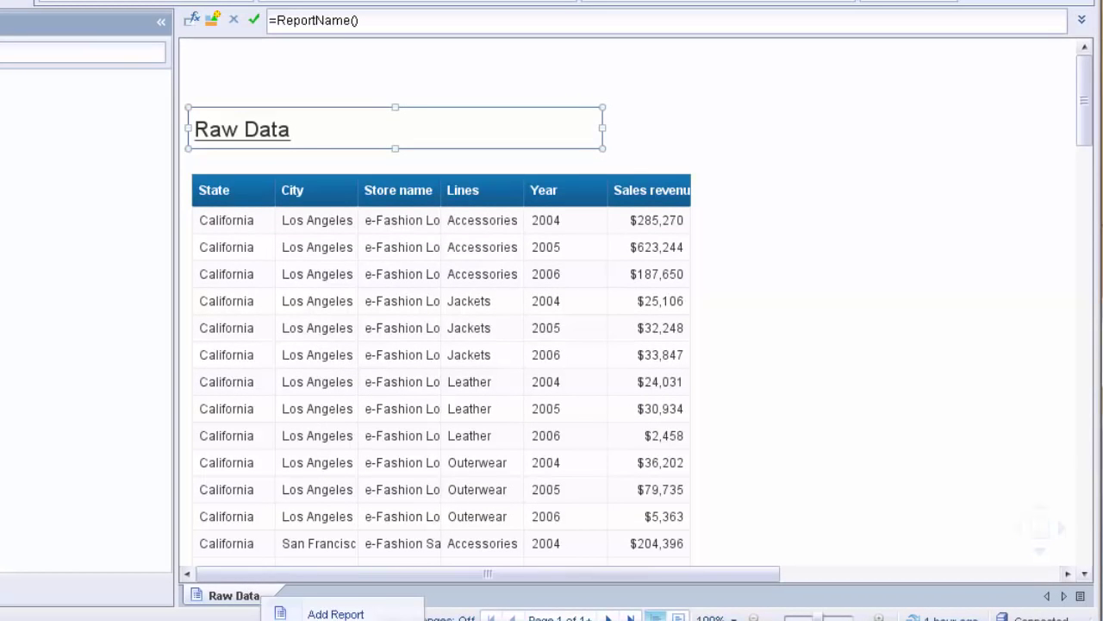
pyautogui.click(302, 612)
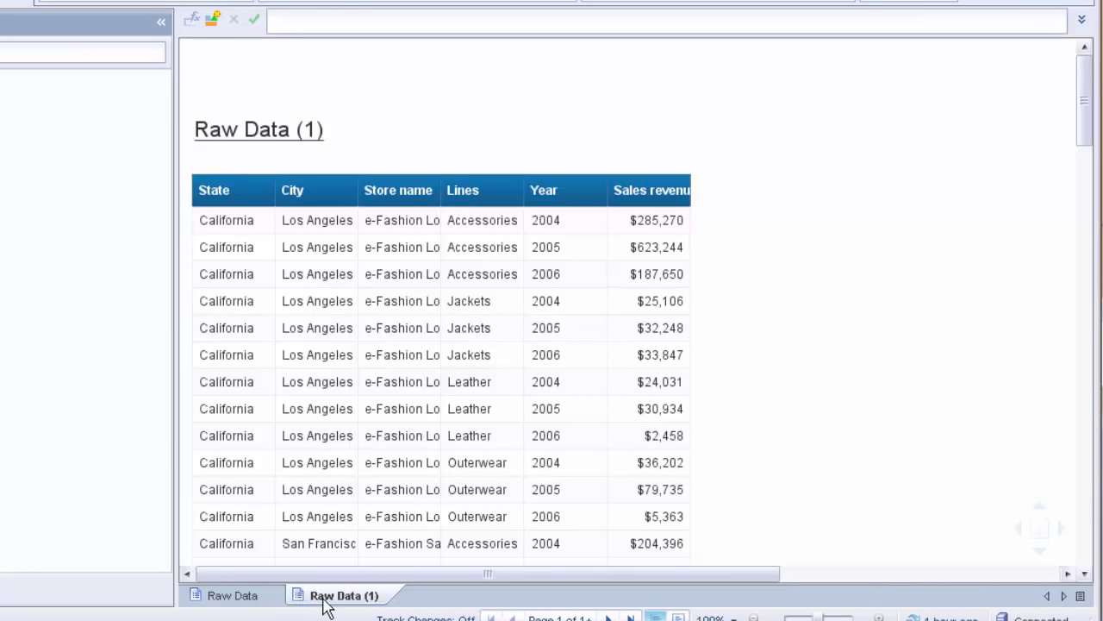
pyautogui.moveTo(323, 606); pyautogui.dragTo(216, 606)
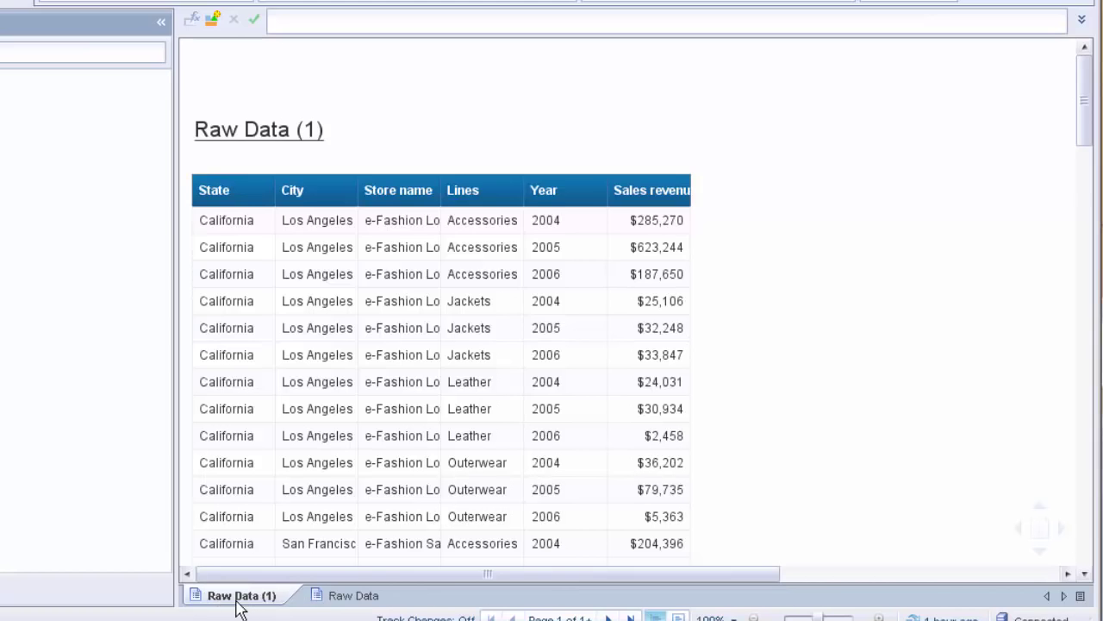
# Rename the duplicated report as "Sections 1"
pyautogui.rightClick(239, 608)
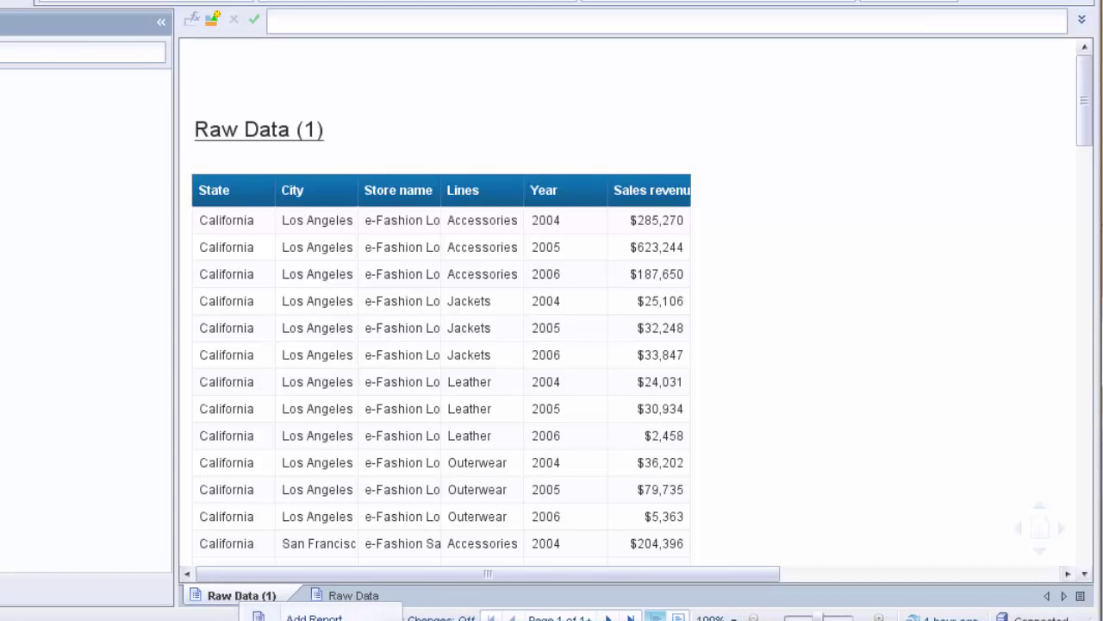
pyautogui.click(314, 620)
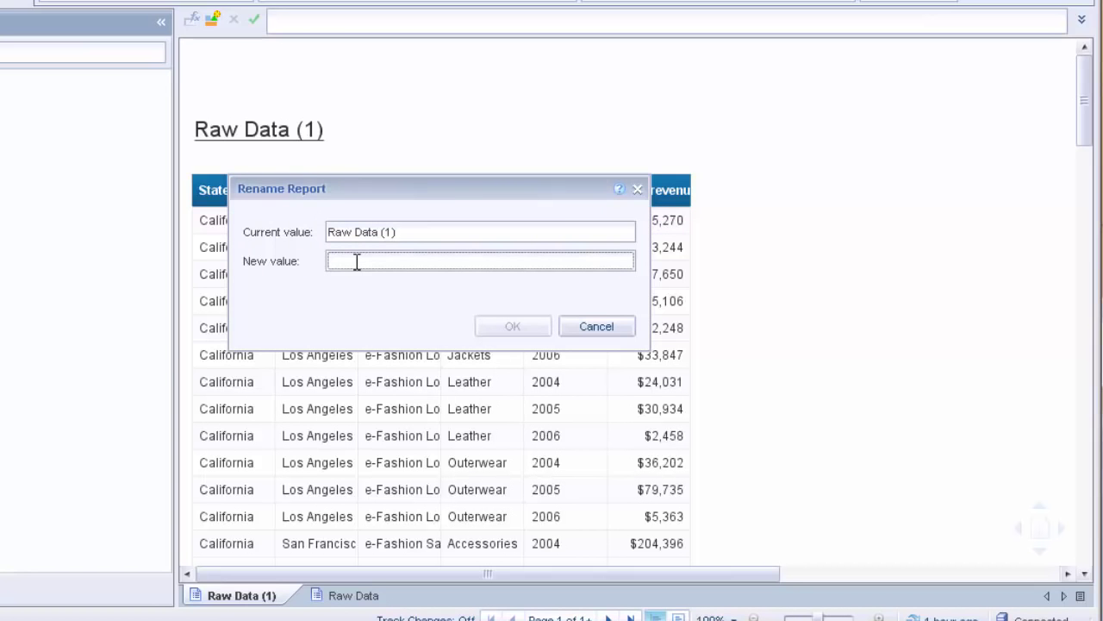
pyautogui.write('Sections 1')
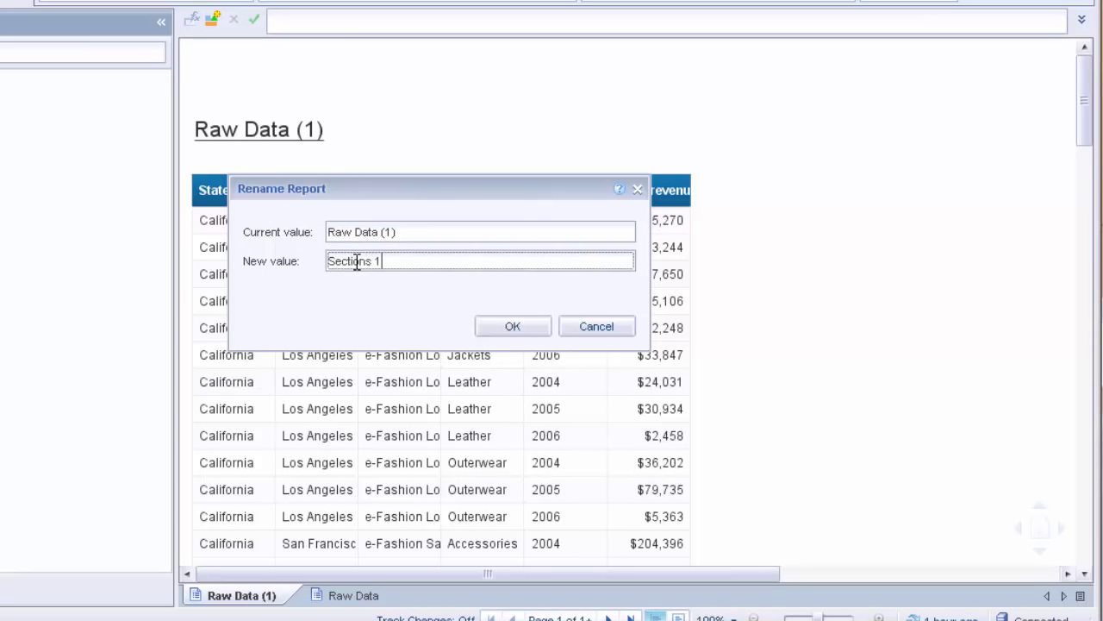
pyautogui.click(512, 326)
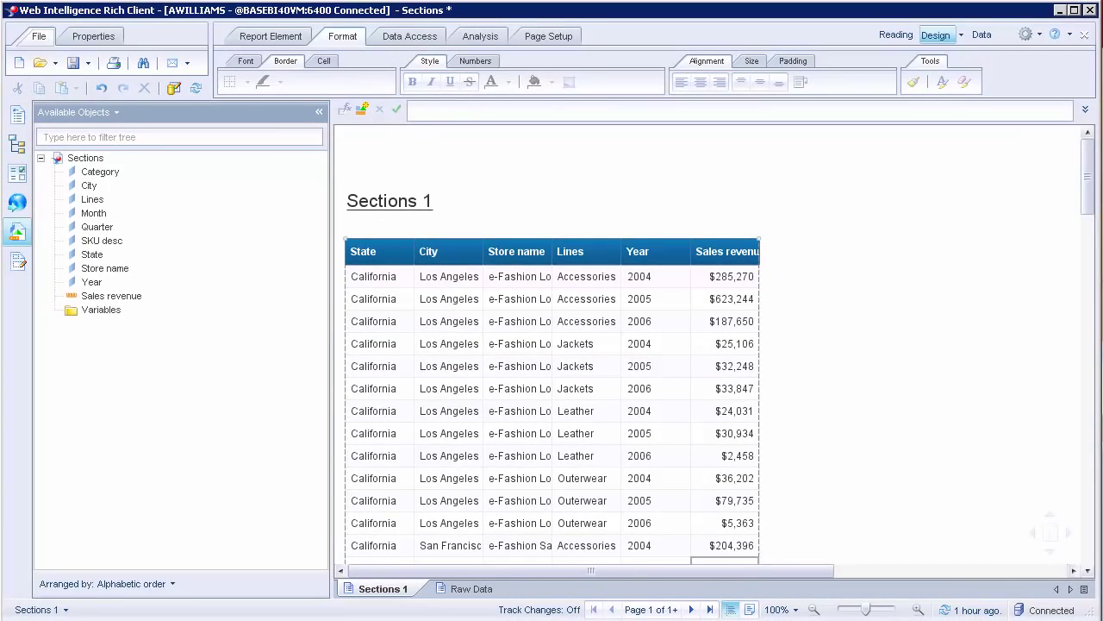
# Review the report management options for Sections 1, including the page setup options for adding and renaming reports
pyautogui.click(365, 188)
pyautogui.click(246, 18)
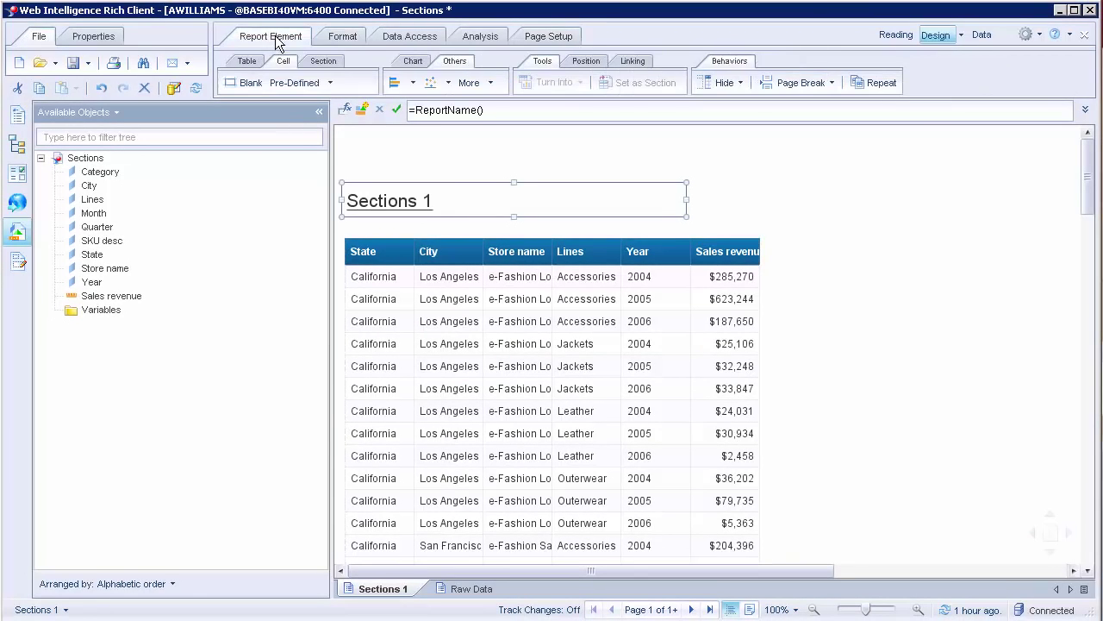
pyautogui.rightClick(393, 596)
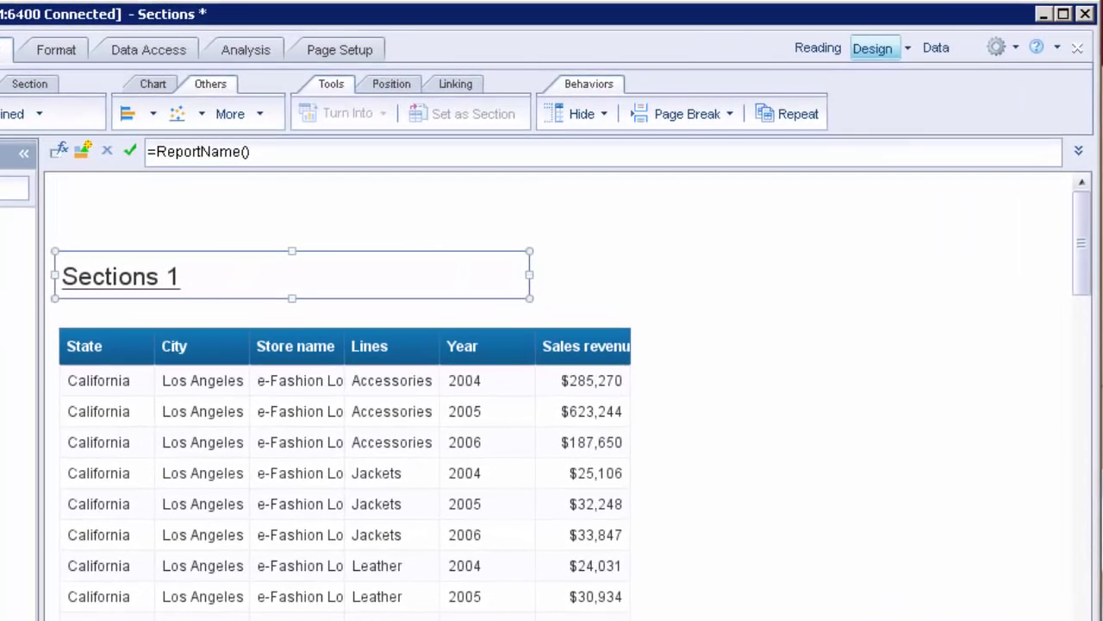
pyautogui.click(735, 340)
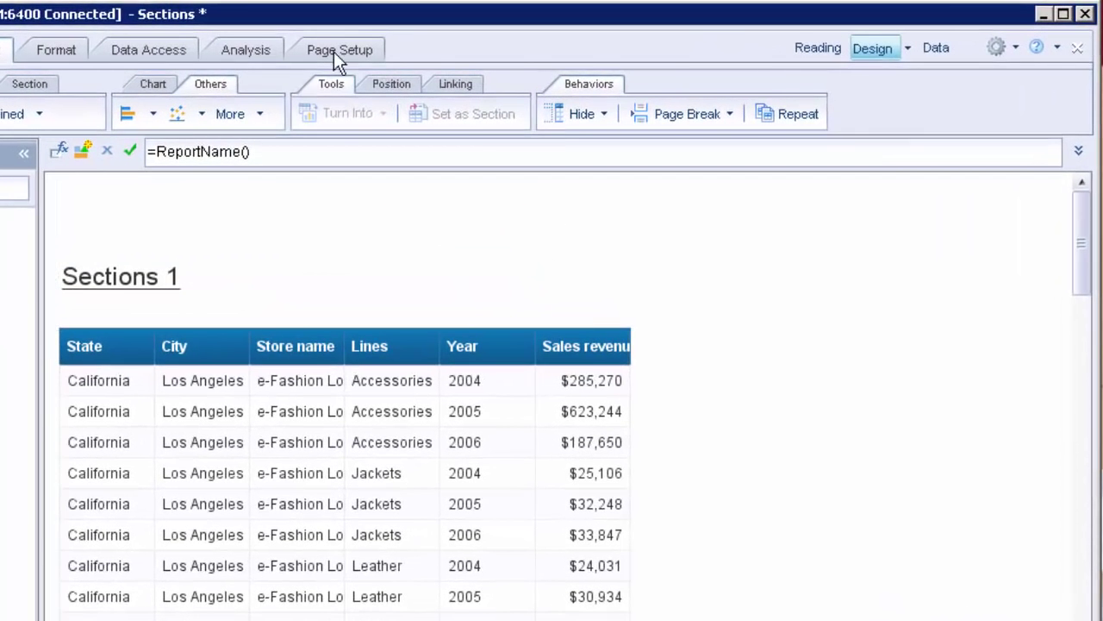
pyautogui.click(336, 52)
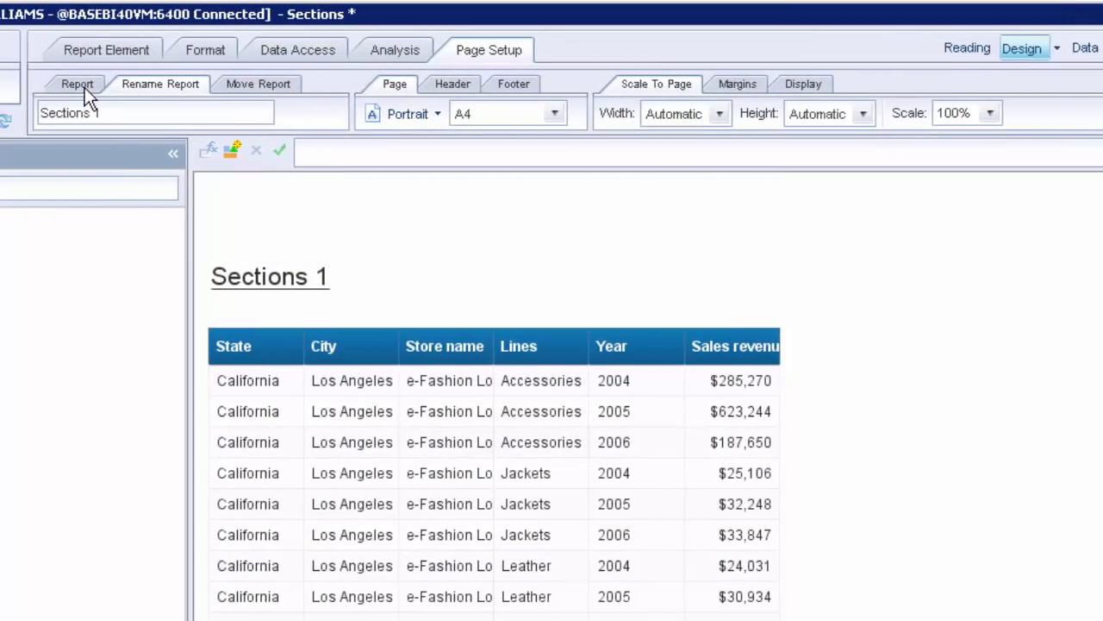
pyautogui.click(131, 83)
pyautogui.click(196, 82)
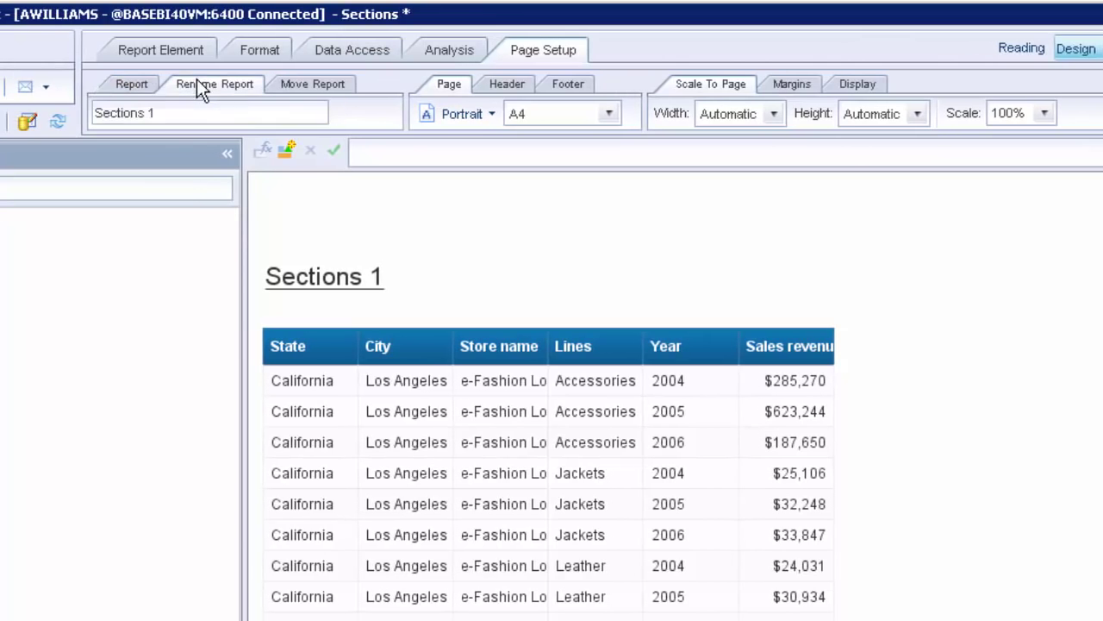
pyautogui.click(136, 113)
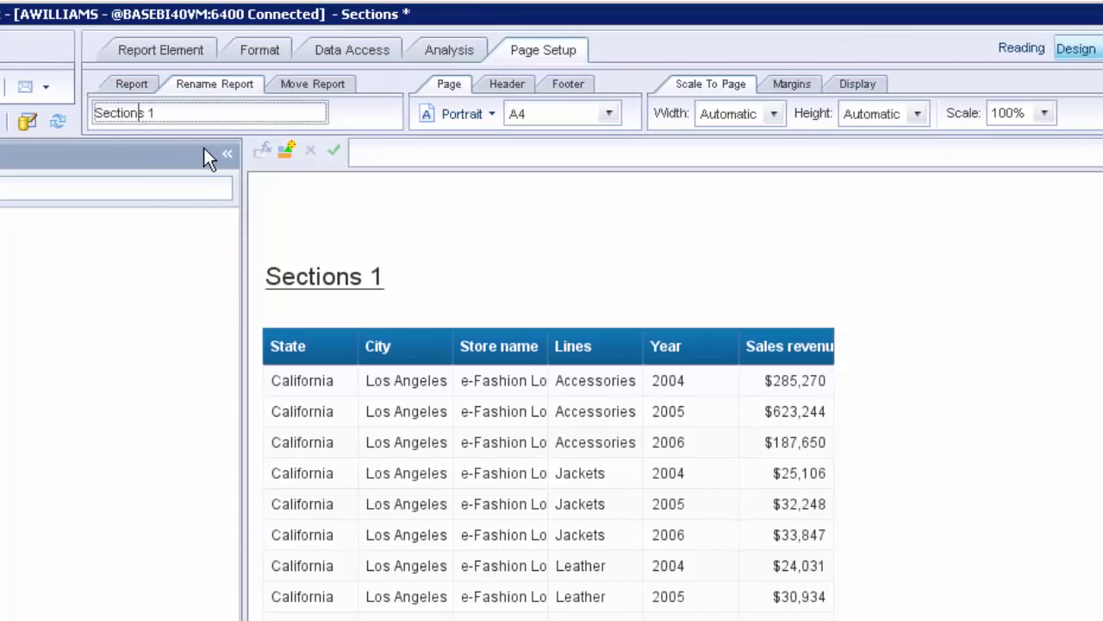
# Rename the report as "Section 1" and remove the title cell above the table
pyautogui.press('BackSpace')
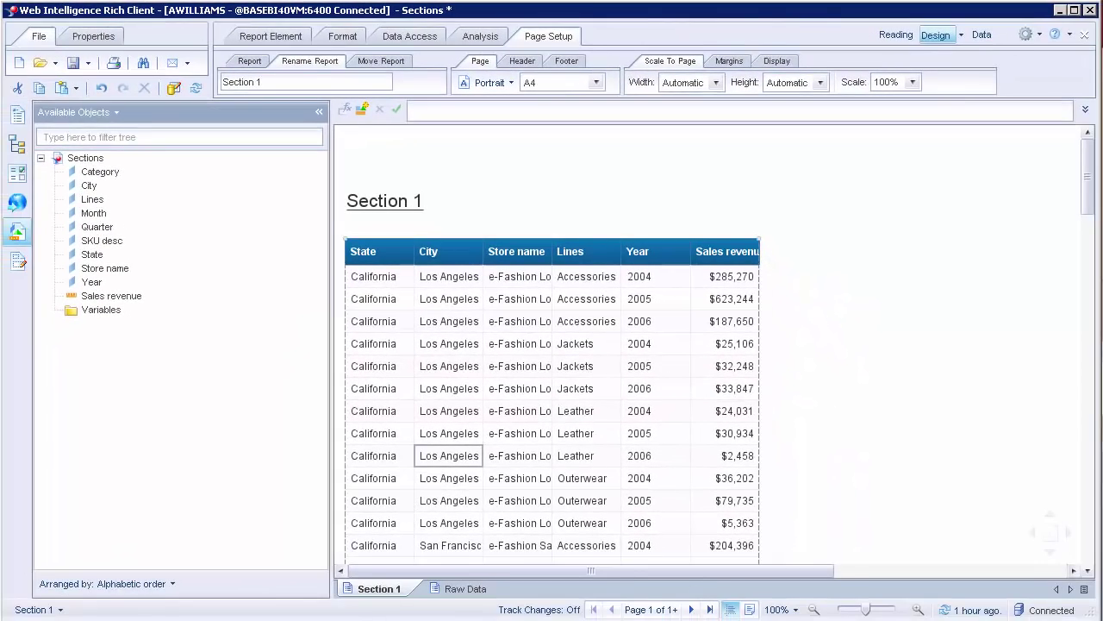
pyautogui.click(449, 455)
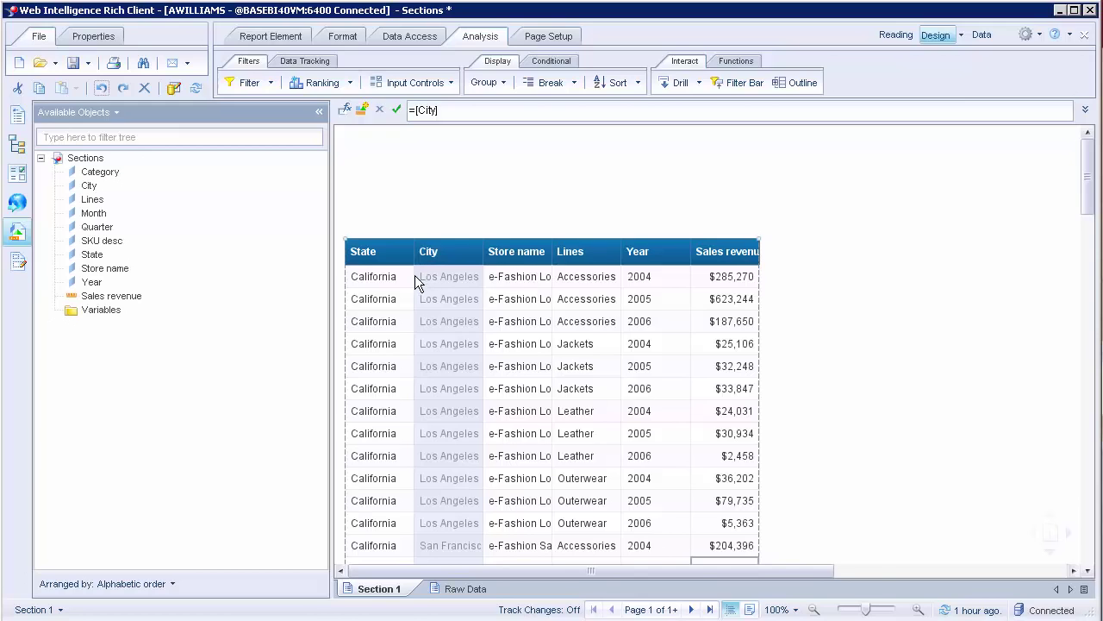
# Move the State column out above the table to make it a section, and check the tables of the first states
pyautogui.click(376, 285)
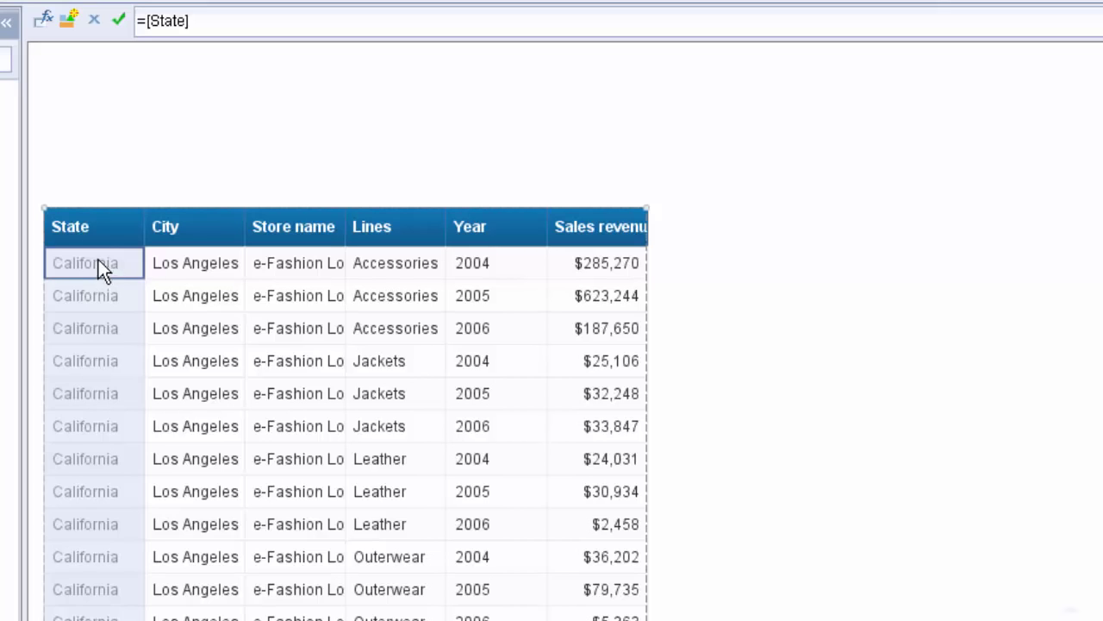
pyautogui.moveTo(99, 261); pyautogui.dragTo(83, 170)
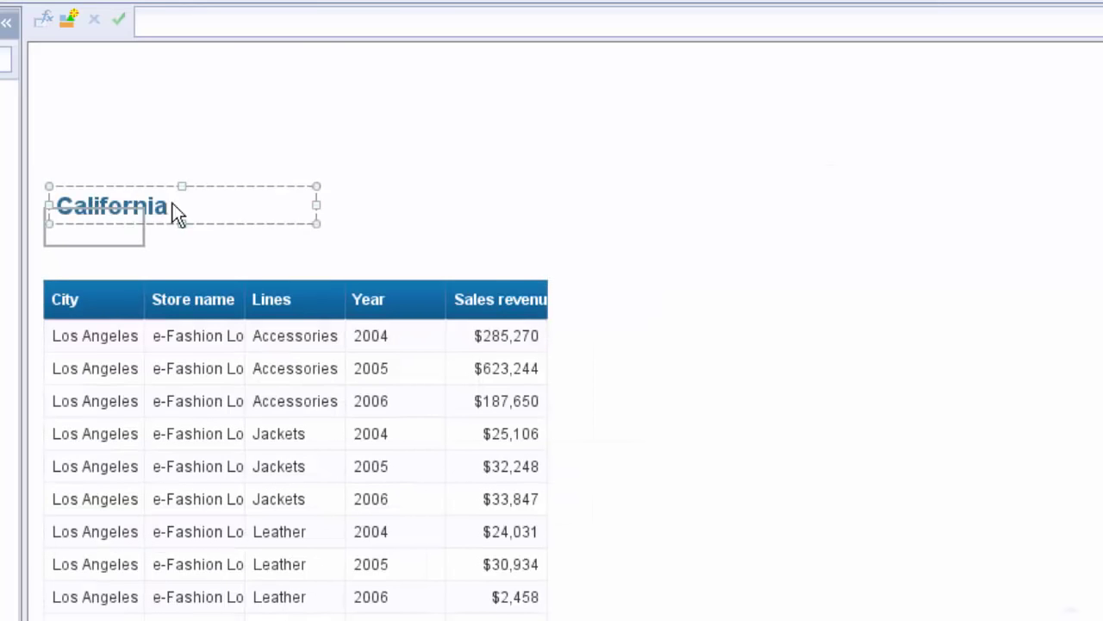
pyautogui.click(681, 315)
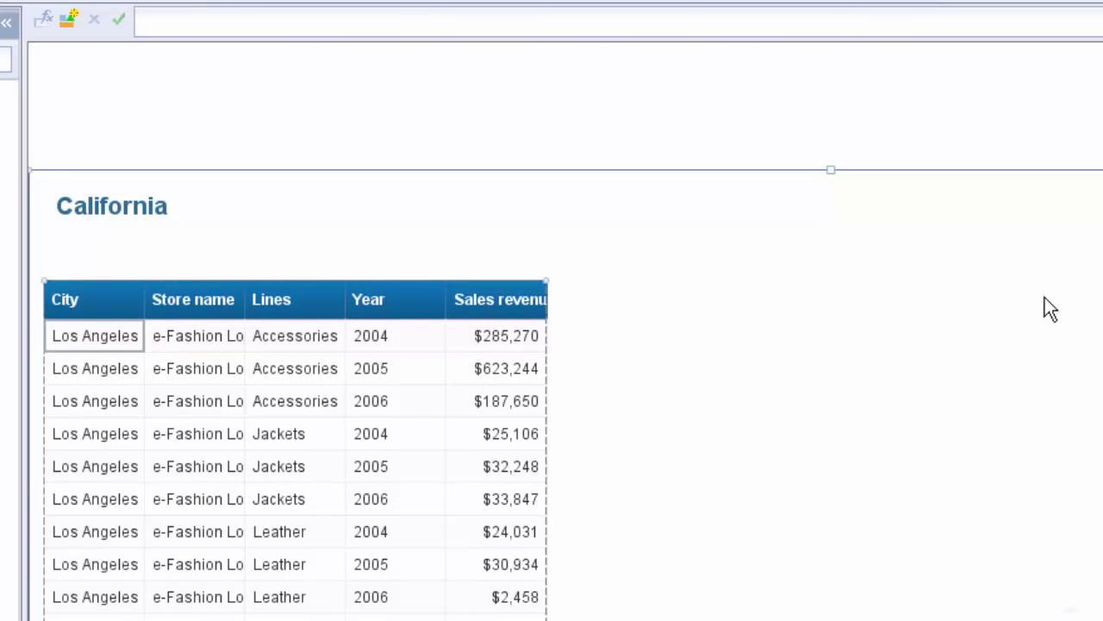
pyautogui.scroll(-15, 566, 328)
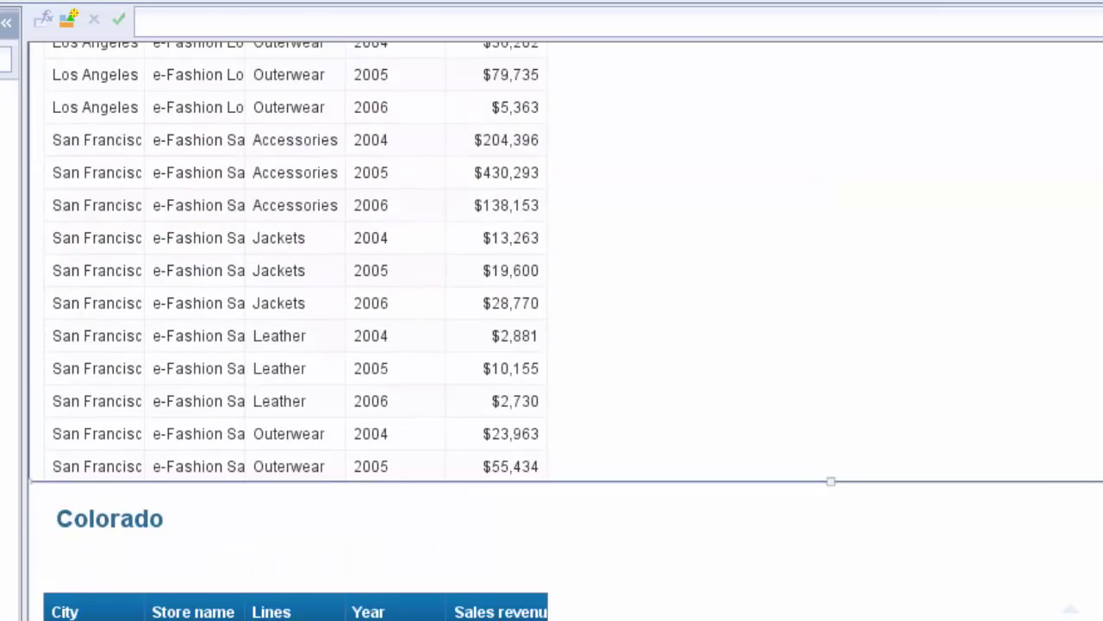
pyautogui.scroll(2, 566, 327)
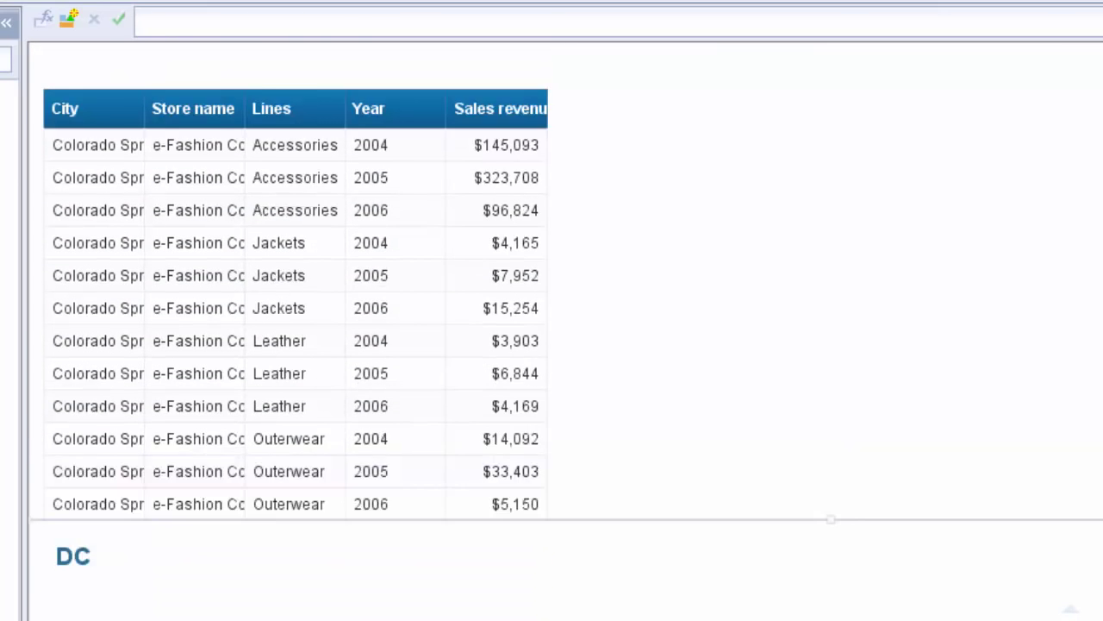
pyautogui.scroll(2, 565, 328)
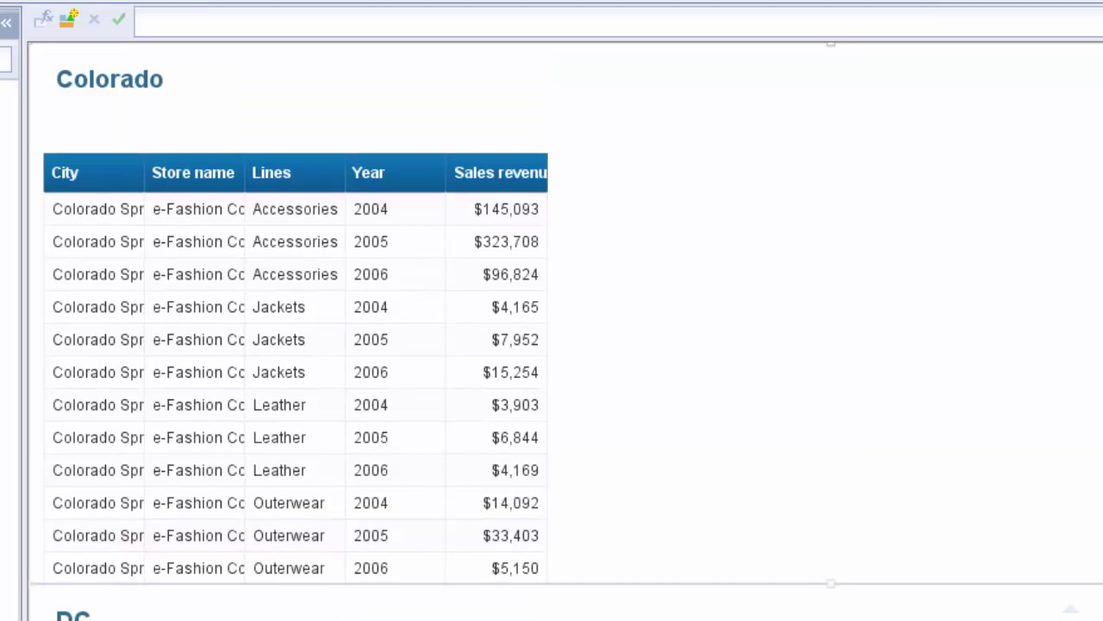
pyautogui.scroll(20, 565, 328)
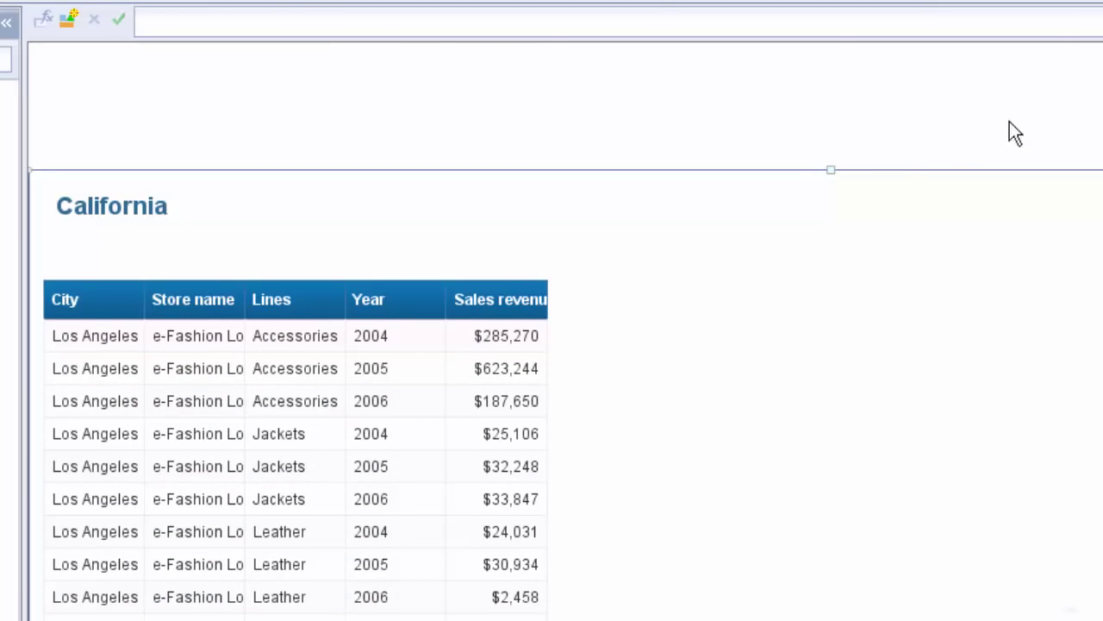
# Set the City column as a section nested under the State section
pyautogui.click(110, 342)
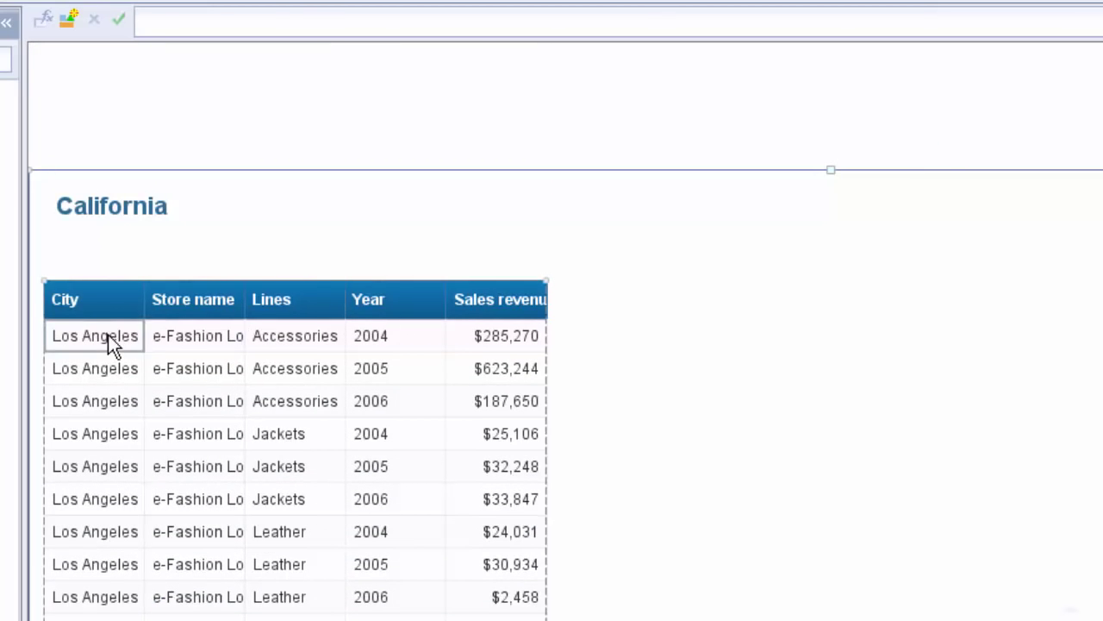
pyautogui.click(108, 338)
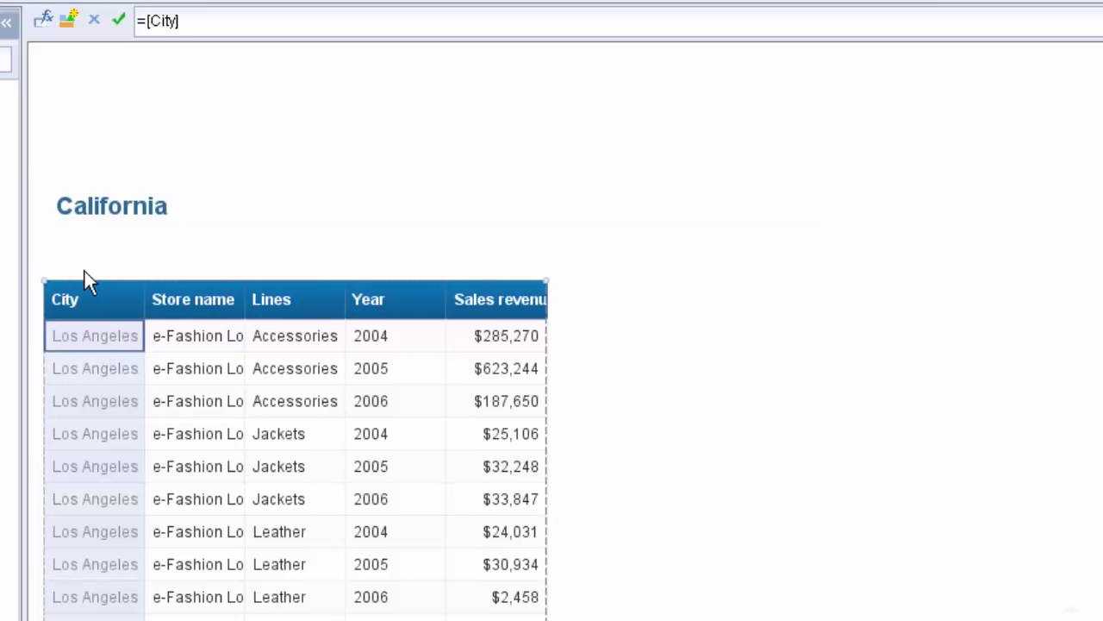
pyautogui.moveTo(90, 297); pyautogui.dragTo(93, 337)
pyautogui.moveTo(186, 421); pyautogui.dragTo(187, 419)
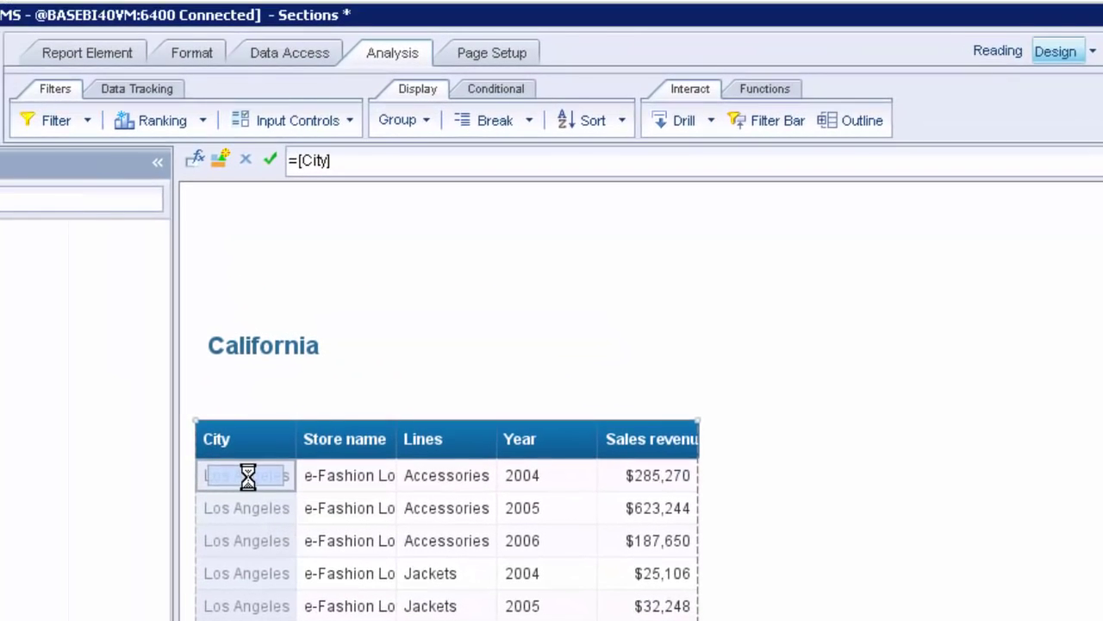
pyautogui.rightClick(248, 477)
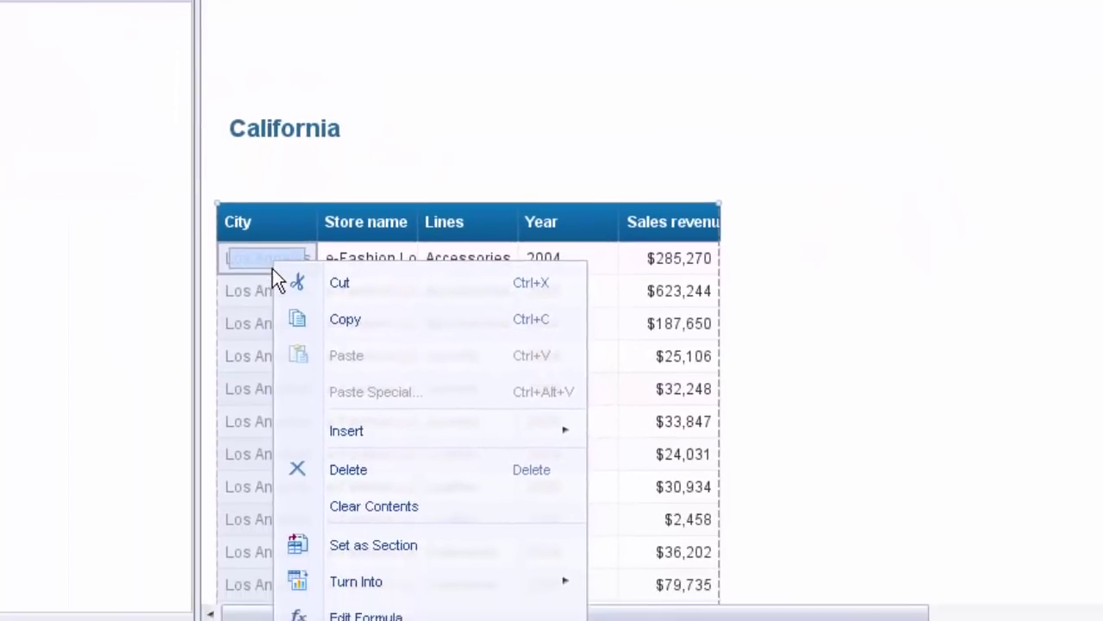
pyautogui.click(363, 484)
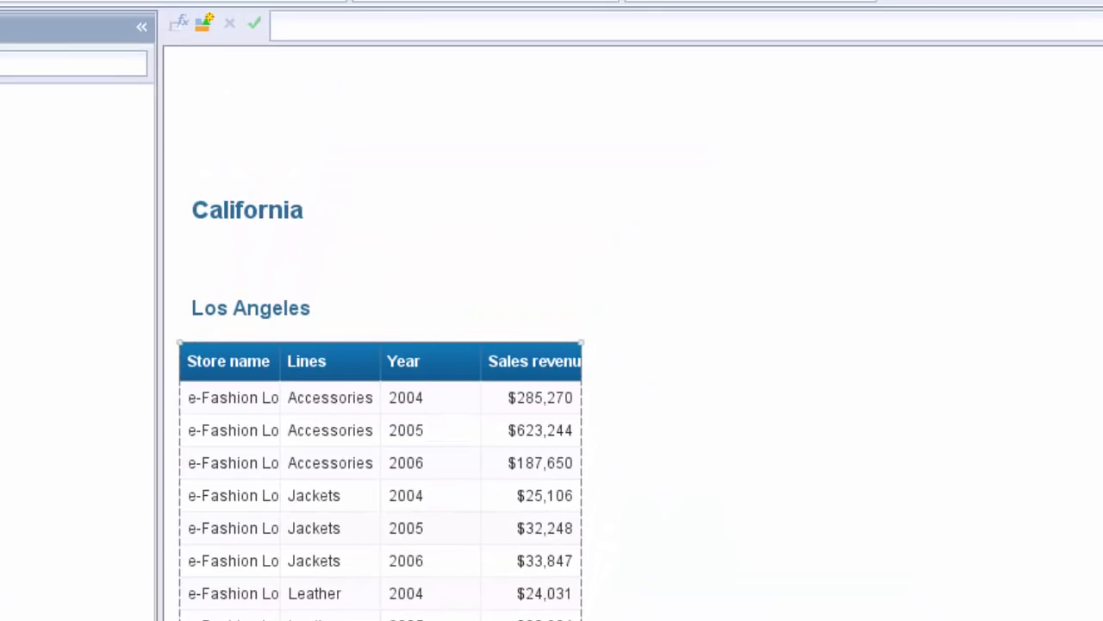
# Set the Store name column as a section nested under the City section
pyautogui.click(366, 617)
pyautogui.click(224, 403)
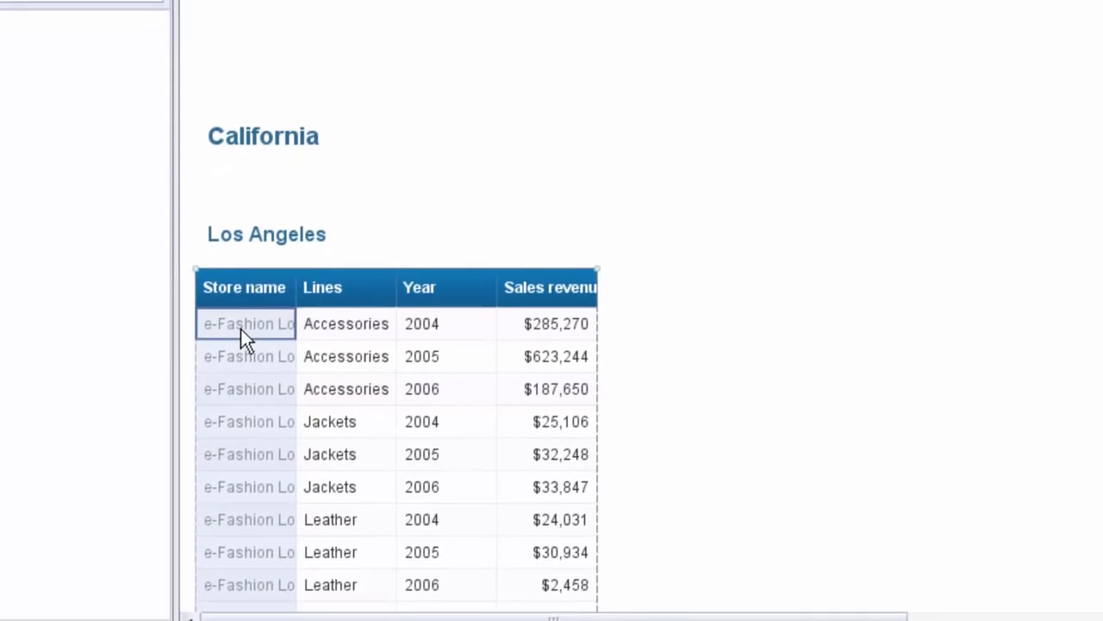
pyautogui.rightClick(225, 403)
pyautogui.click(382, 481)
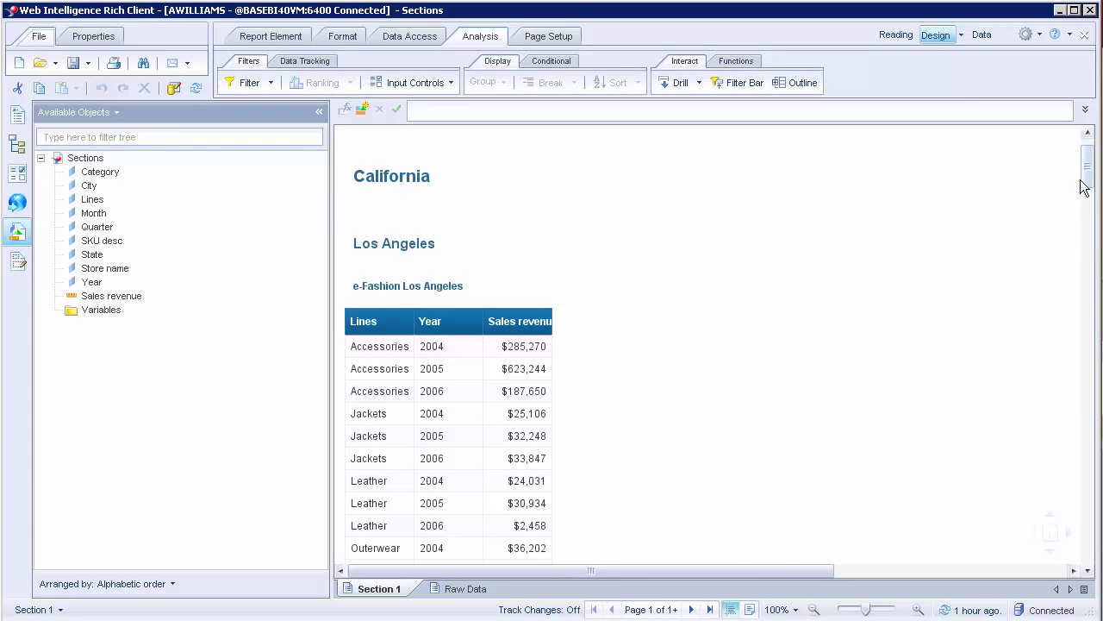
# Add a Sum to the Sales revenue column and check the total rows of the store tables
pyautogui.click(428, 320)
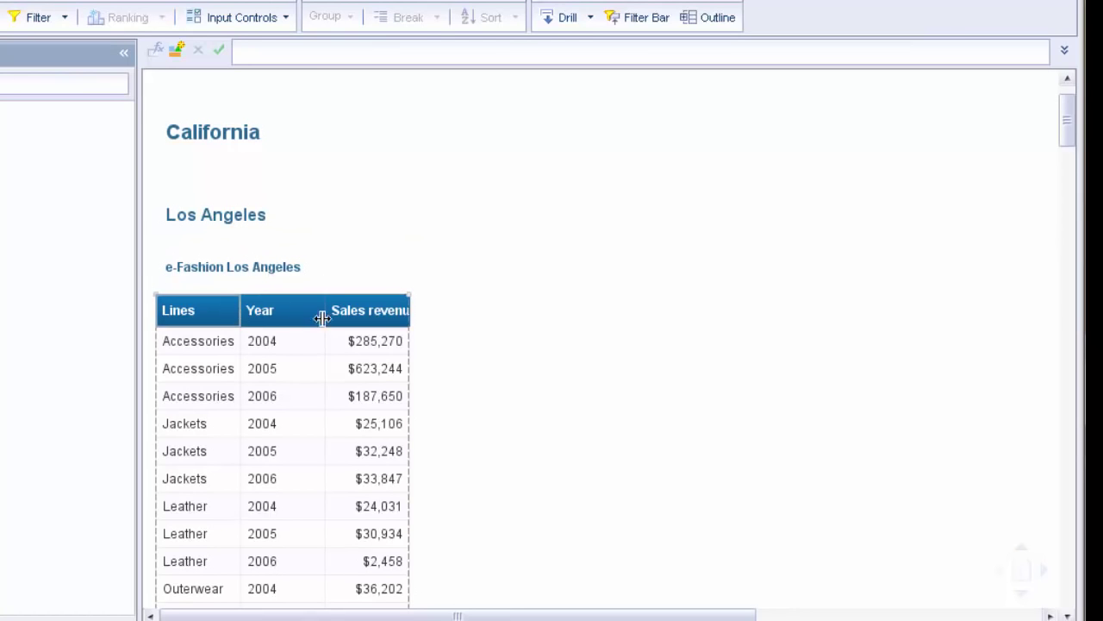
pyautogui.click(365, 347)
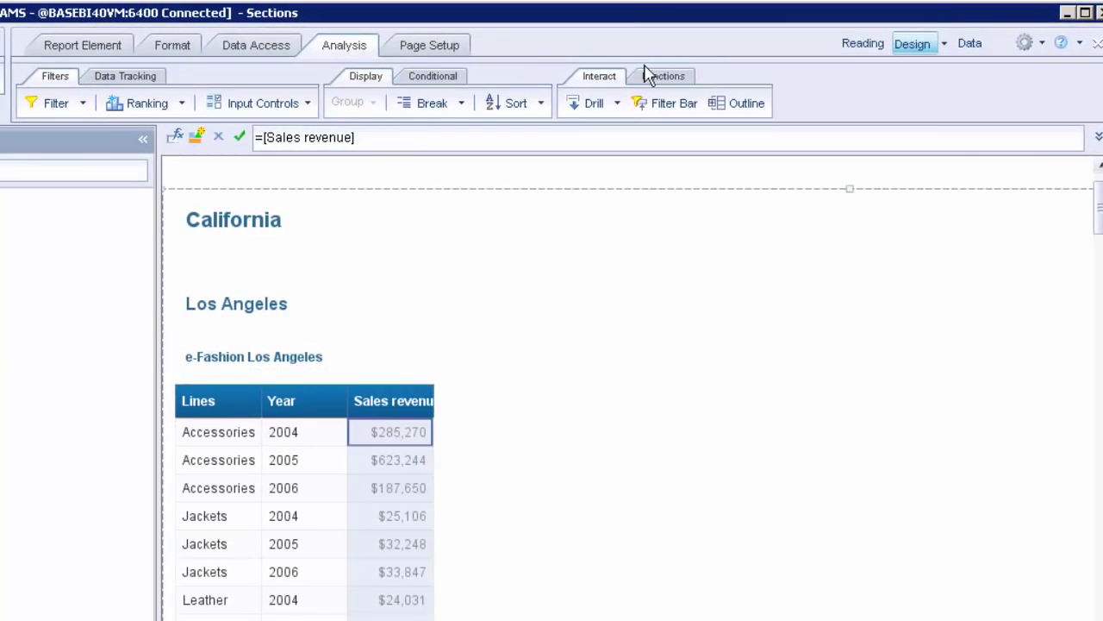
pyautogui.click(663, 75)
pyautogui.click(621, 103)
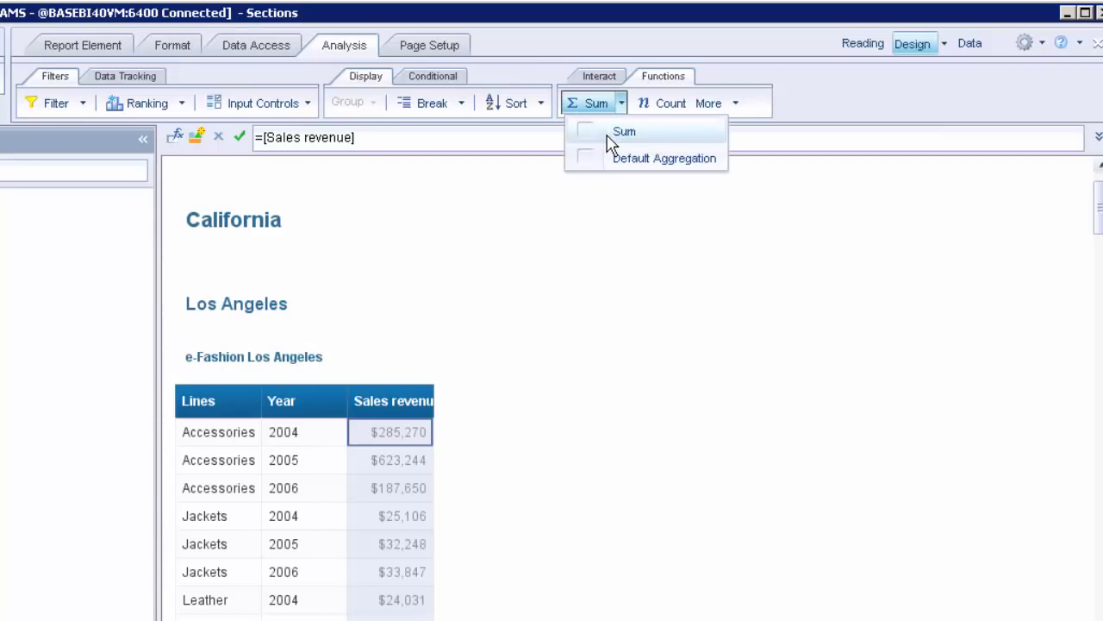
pyautogui.click(604, 134)
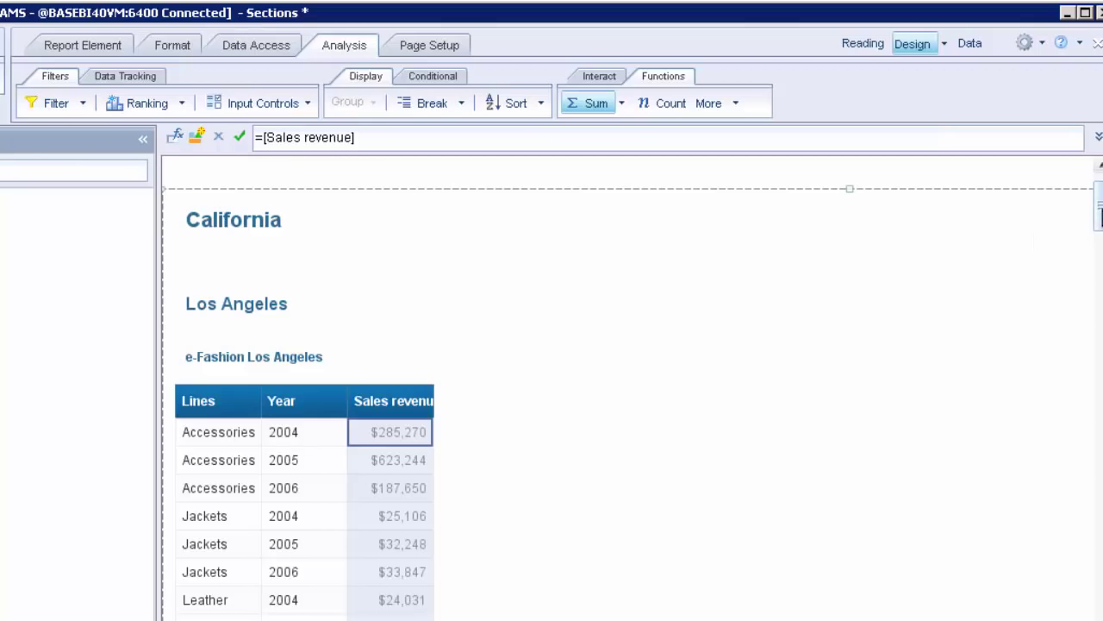
pyautogui.scroll(-2, 1100, 218)
pyautogui.scroll(-10, 1100, 259)
pyautogui.scroll(10, 1100, 258)
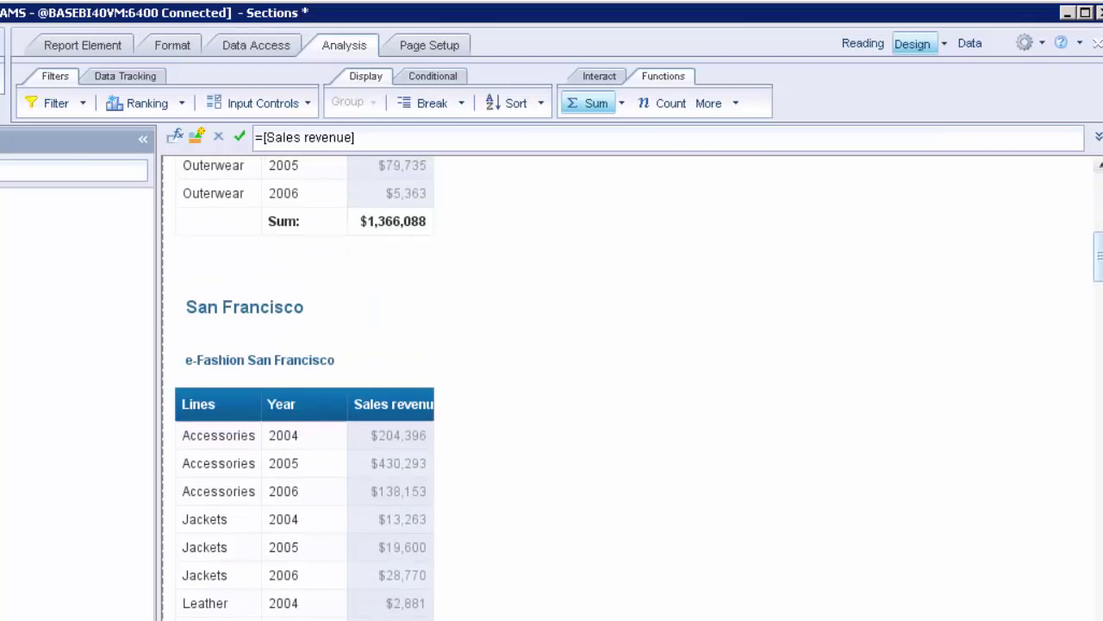
pyautogui.scroll(3, 1100, 259)
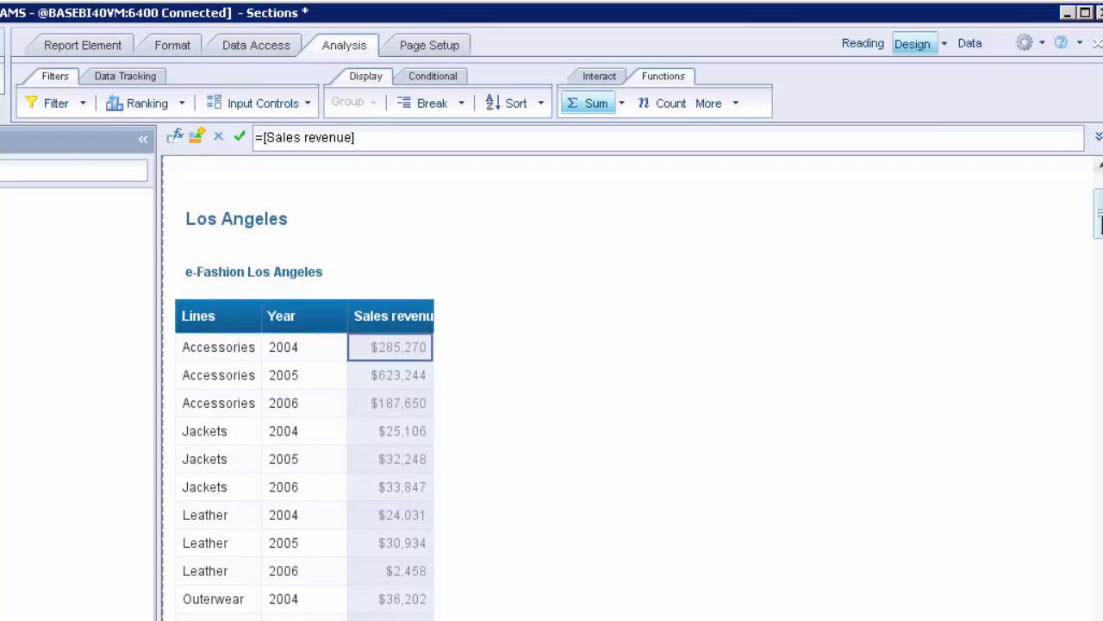
pyautogui.scroll(3, 1099, 223)
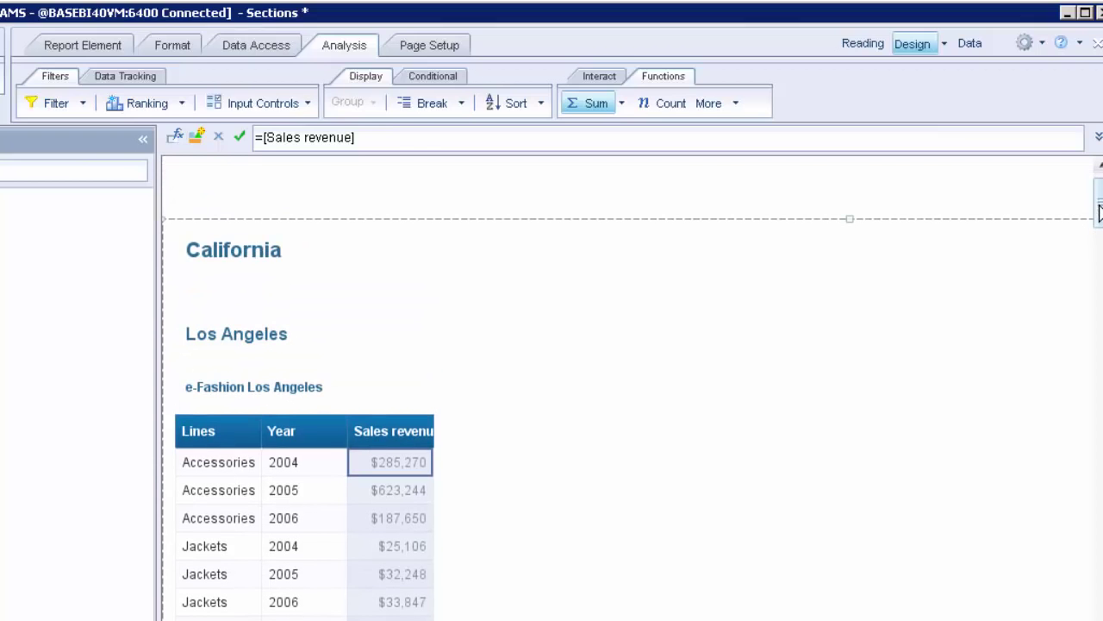
pyautogui.scroll(-5, 1100, 229)
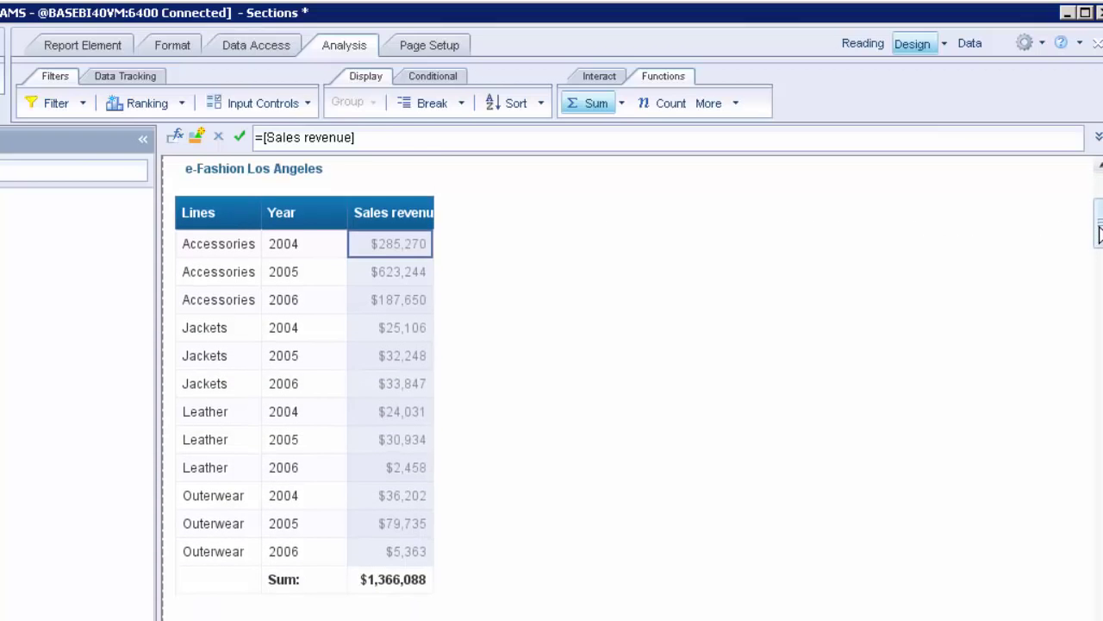
# Review the California and Los Angeles section headings and the store table down to its sales revenue sum row
pyautogui.scroll(1, 1100, 228)
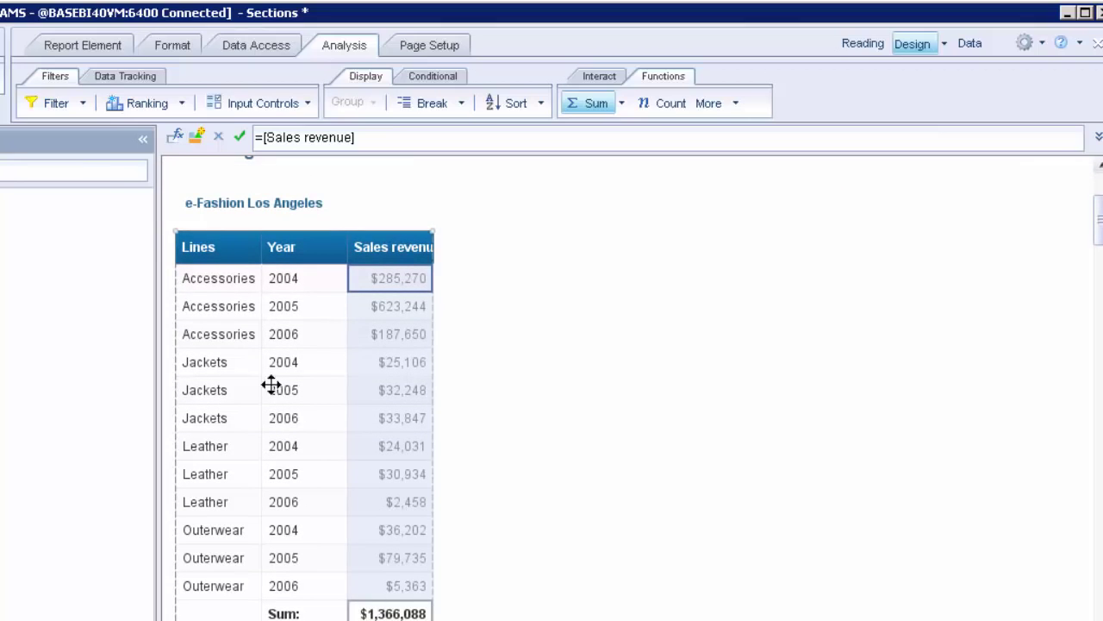
pyautogui.scroll(2, 877, 255)
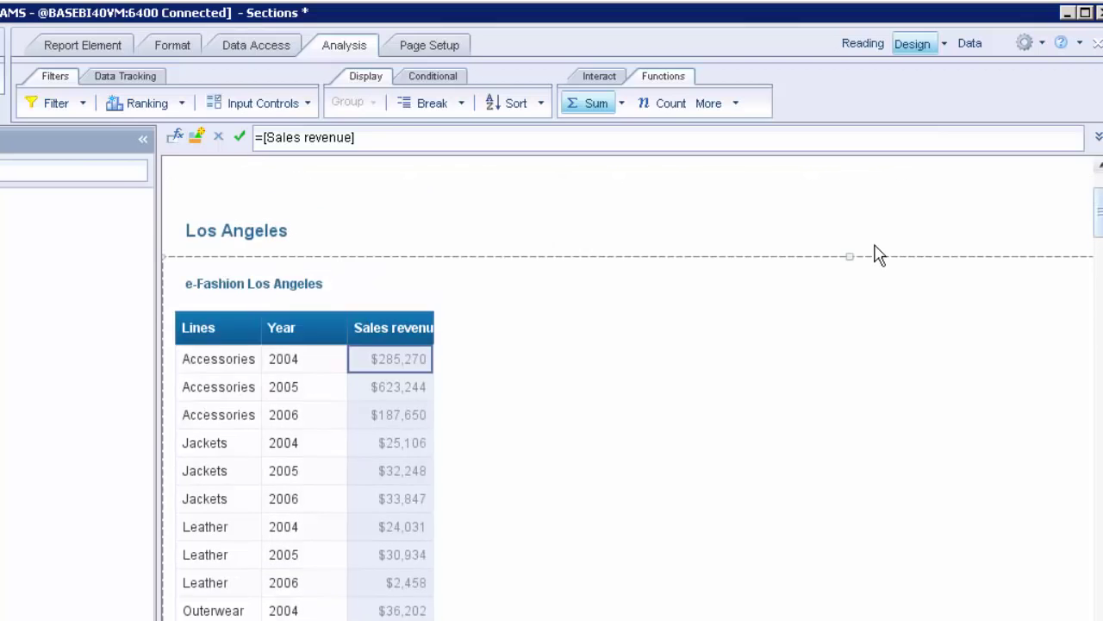
pyautogui.scroll(2, 413, 265)
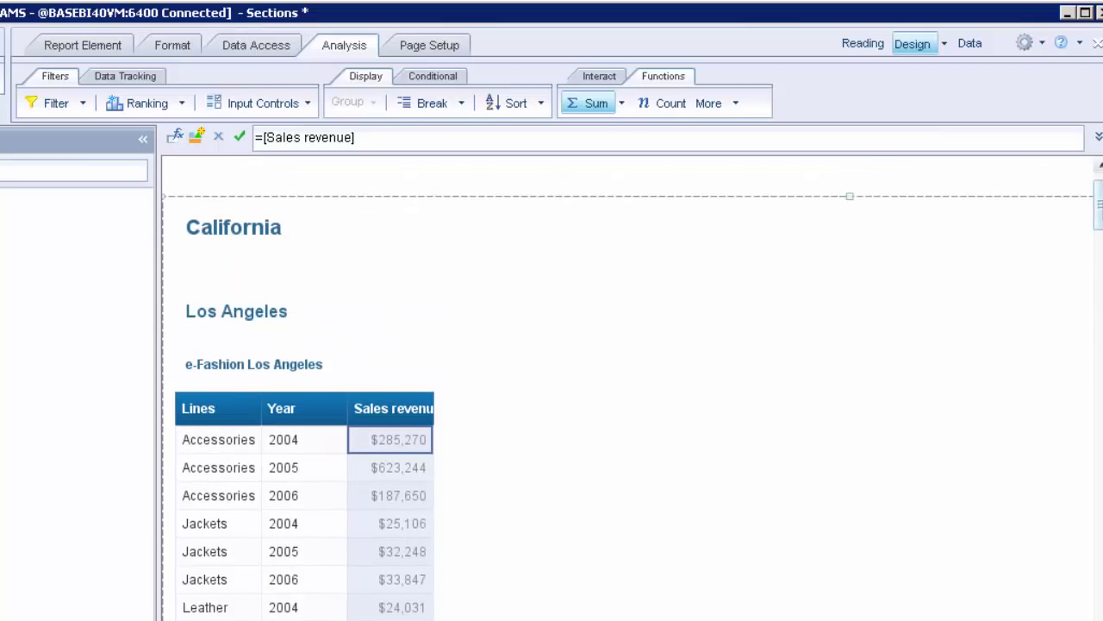
pyautogui.scroll(-5, 551, 388)
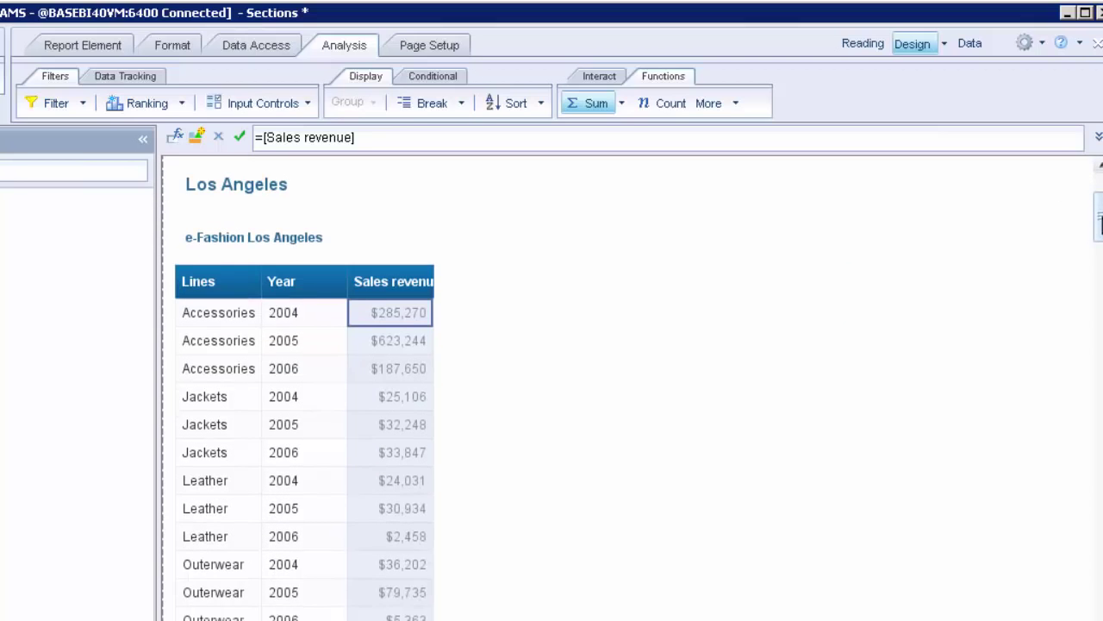
pyautogui.scroll(-1, 960, 370)
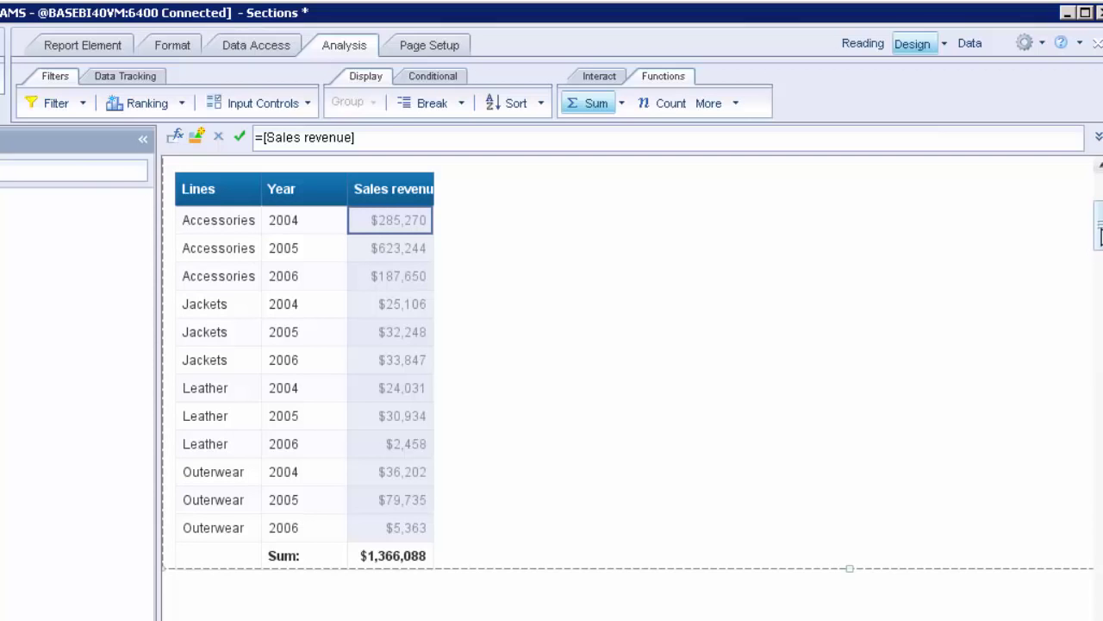
pyautogui.moveTo(1100, 237)
pyautogui.mouseDown()
pyautogui.moveTo(1100, 209)
pyautogui.moveTo(1100, 278)
pyautogui.moveTo(1100, 214)
pyautogui.moveTo(1100, 233)
pyautogui.mouseUp()
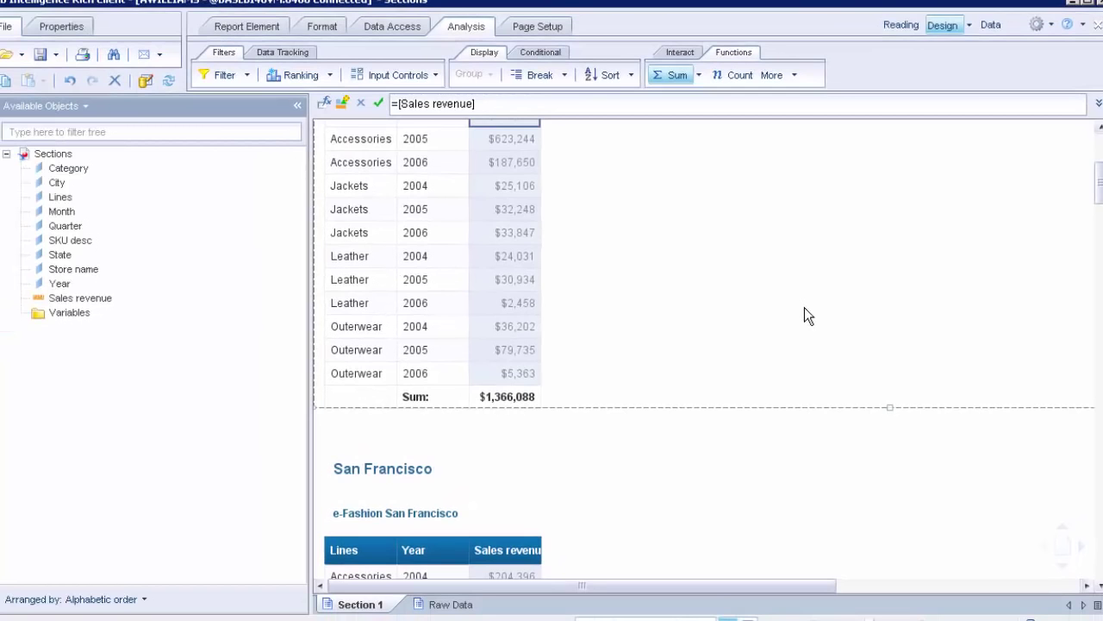
# Duplicate the Section 1 report and open the copy
pyautogui.rightClick(355, 607)
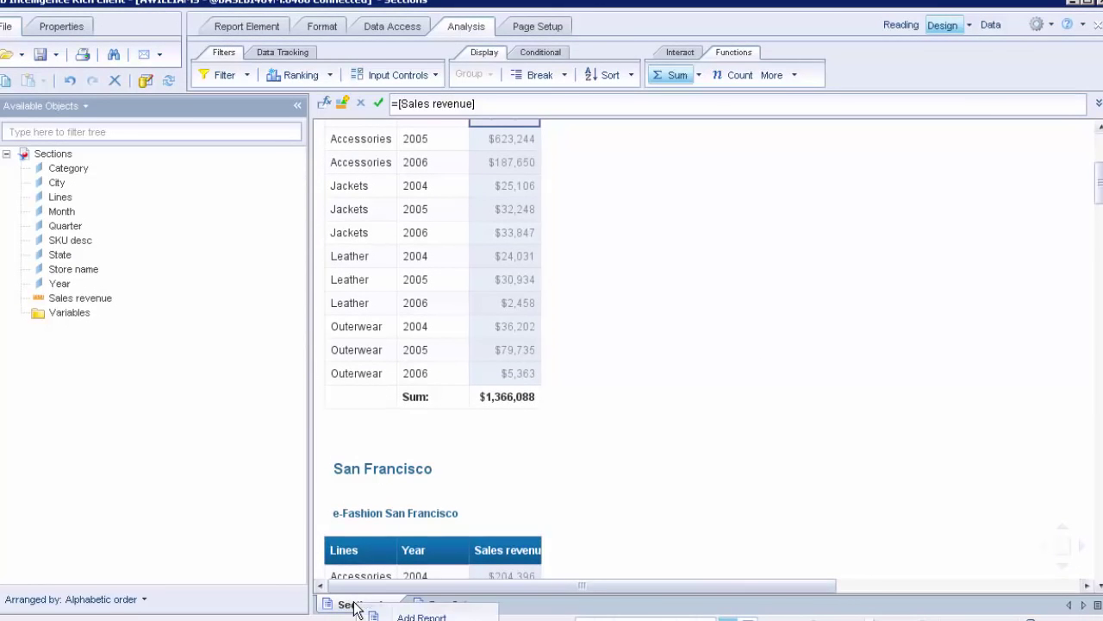
pyautogui.press('Escape')
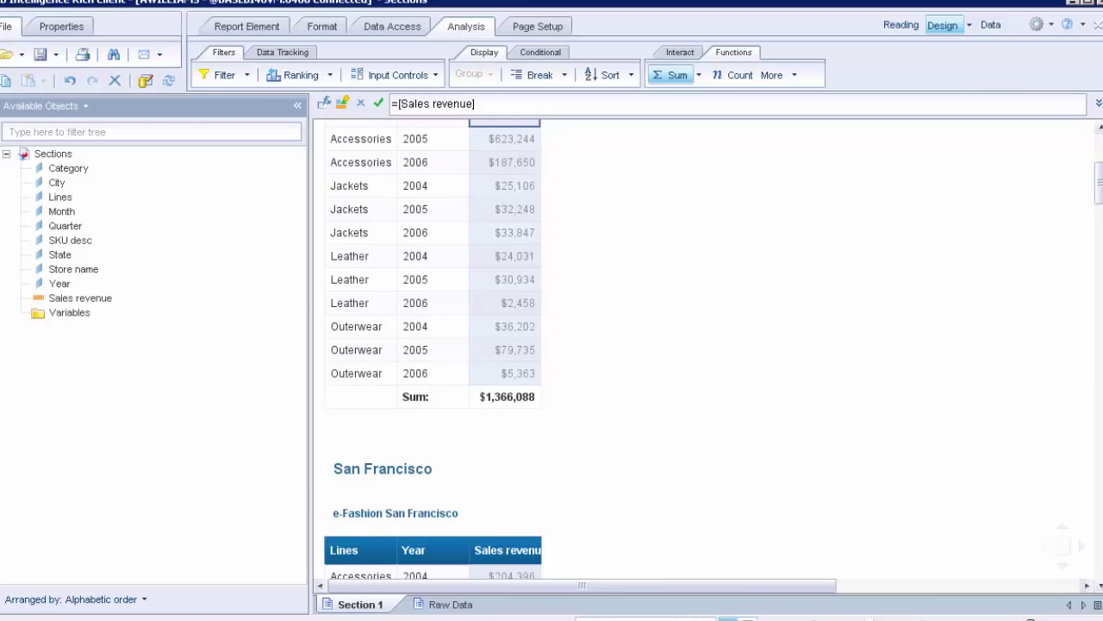
pyautogui.click(355, 604)
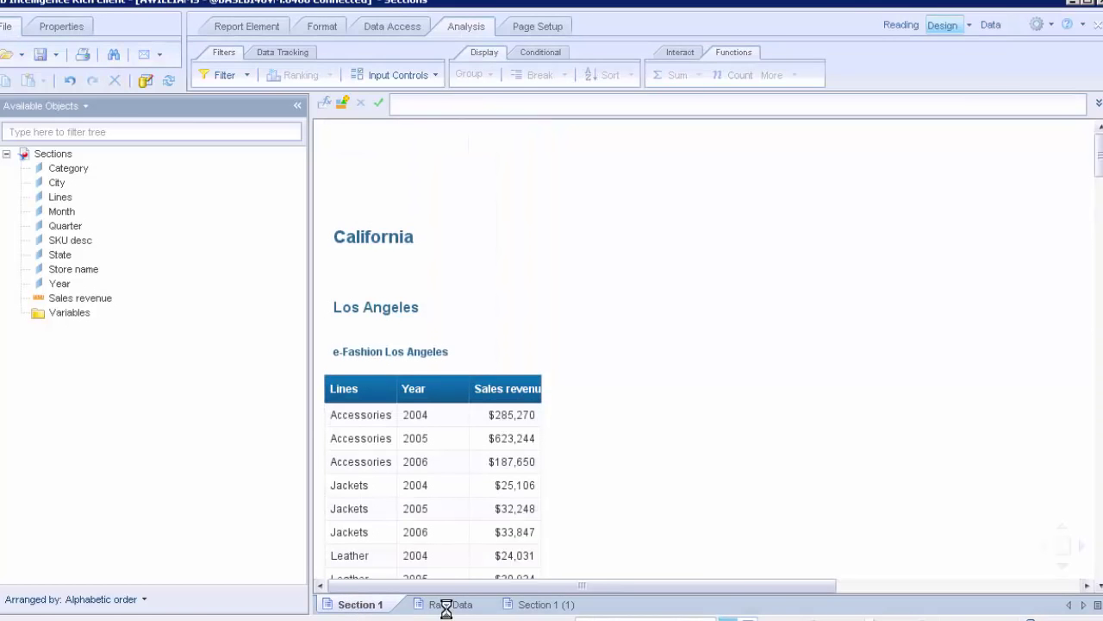
pyautogui.click(538, 604)
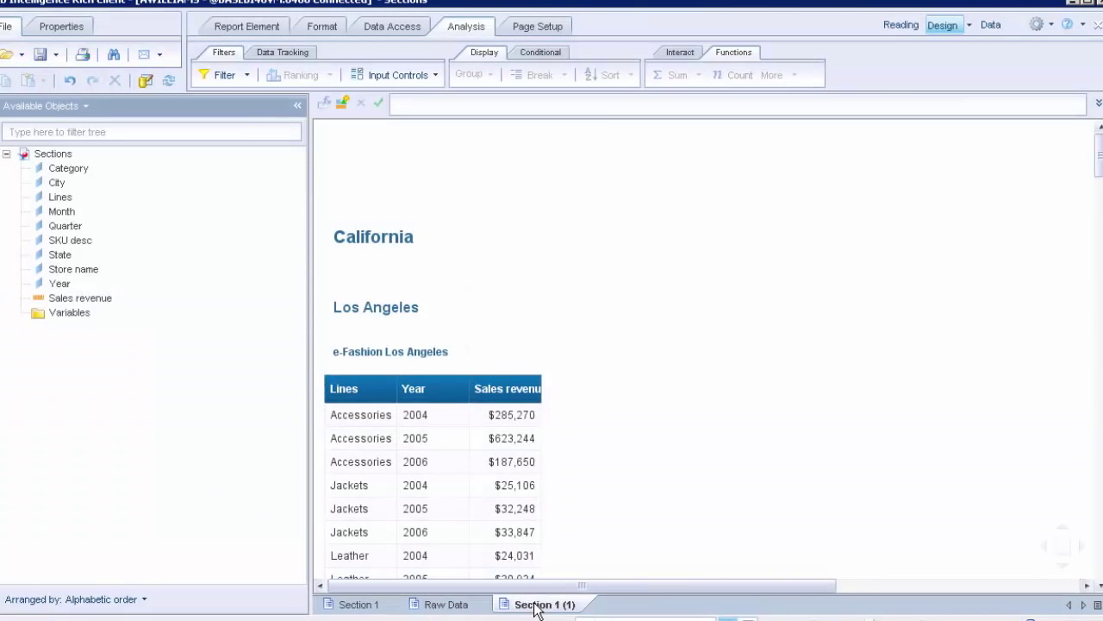
# Rename the duplicated report to Section 2 and save the document
pyautogui.click(538, 28)
pyautogui.click(231, 73)
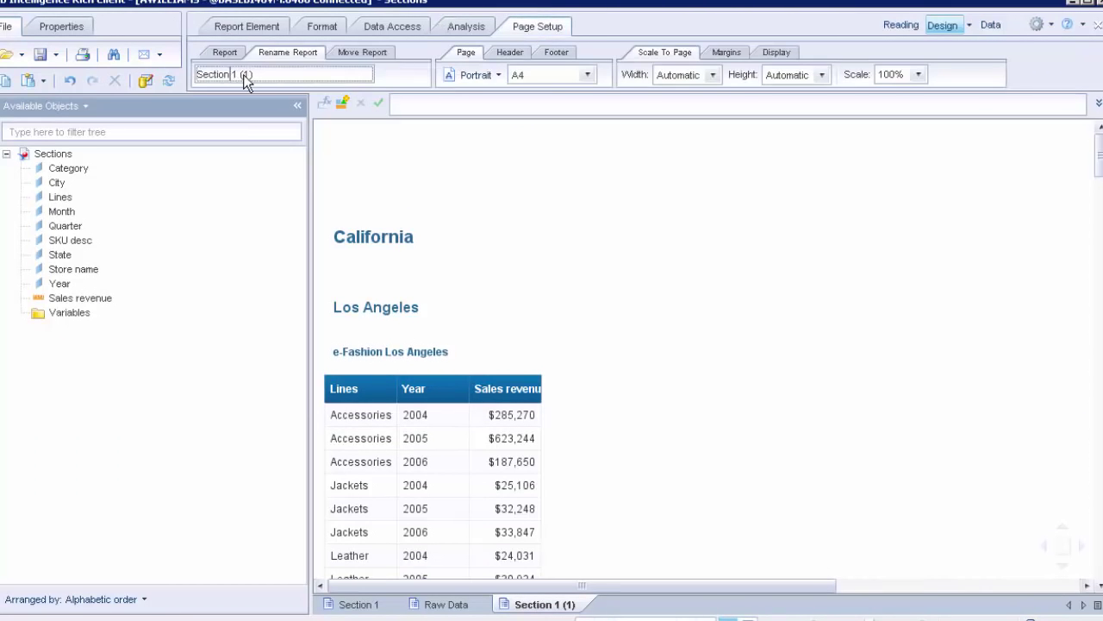
pyautogui.press('BackSpace')
pyautogui.write('2')
pyautogui.click(45, 57)
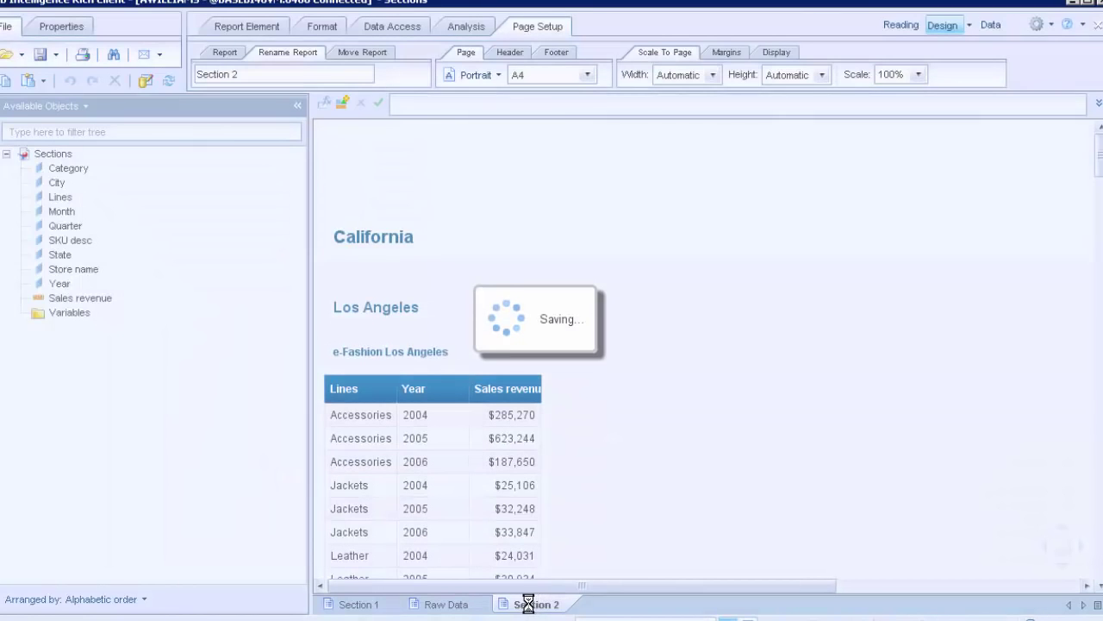
# Move the Section 2 report ahead of Section 1, view the Section 1 and Raw Data reports, and return to Section 2
pyautogui.moveTo(540, 608); pyautogui.dragTo(340, 603)
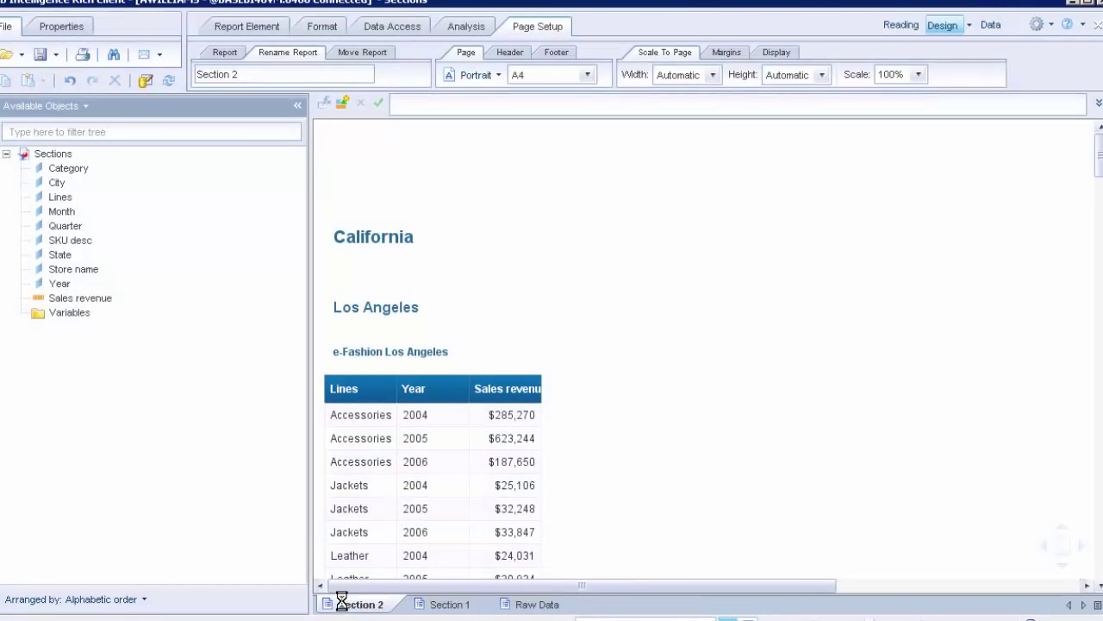
pyautogui.click(435, 607)
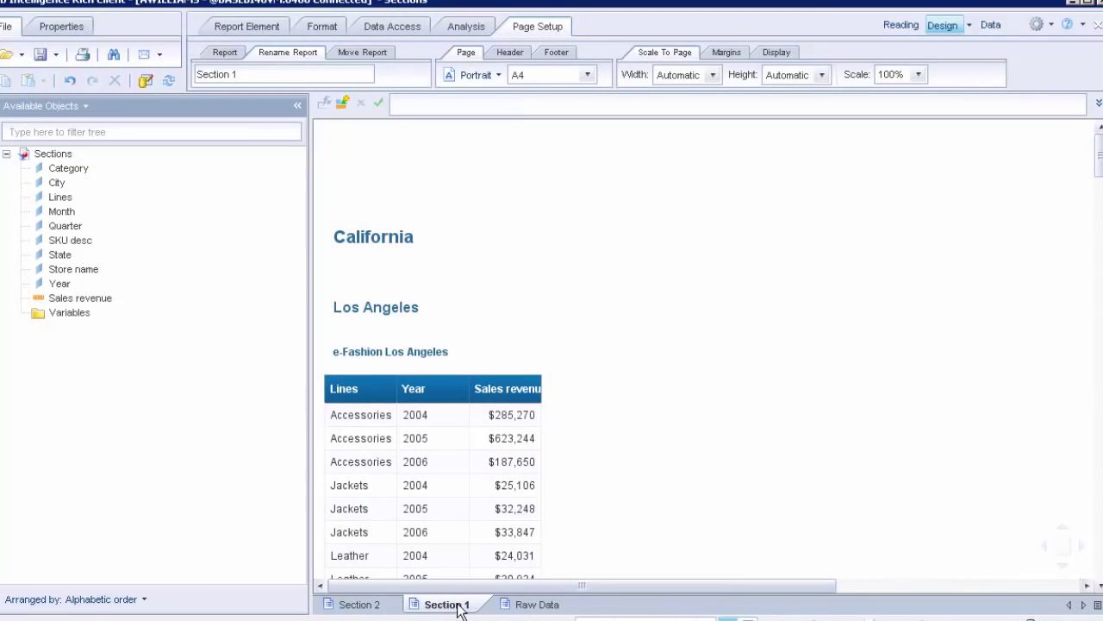
pyautogui.click(540, 608)
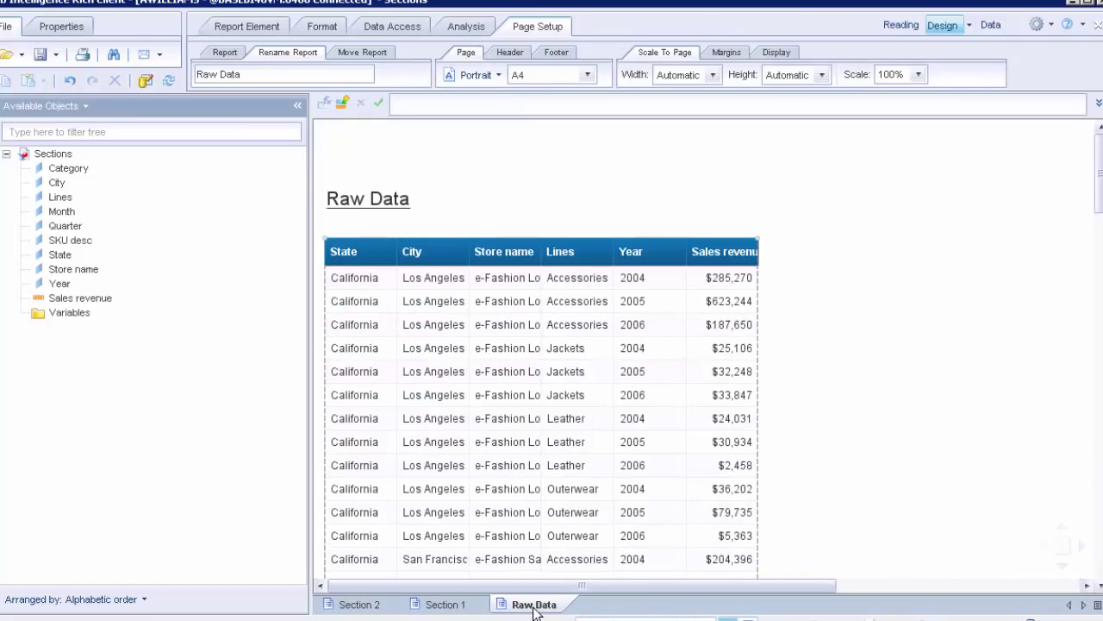
pyautogui.click(446, 607)
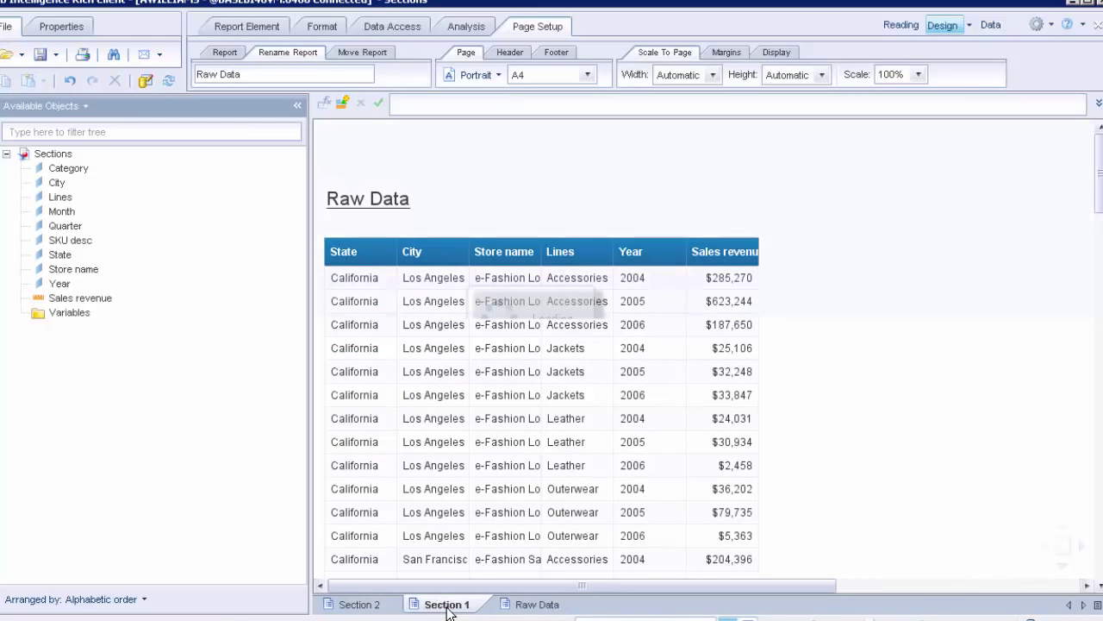
pyautogui.click(360, 605)
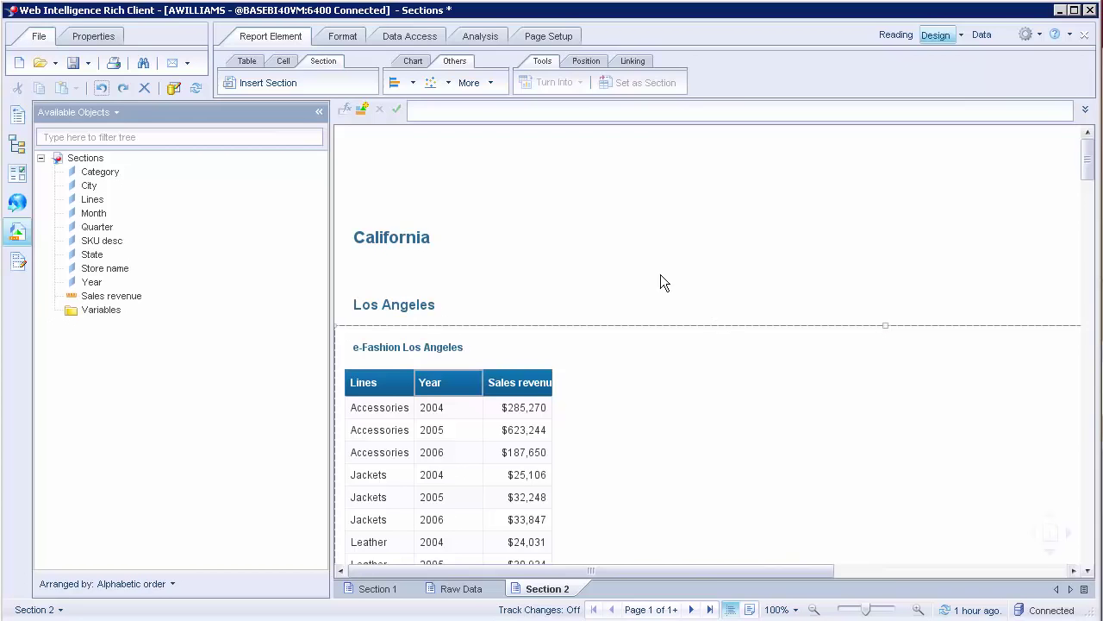
# Inspect the extents of the State, City and Store name sections around their heading cells in Section 2
pyautogui.click(495, 297)
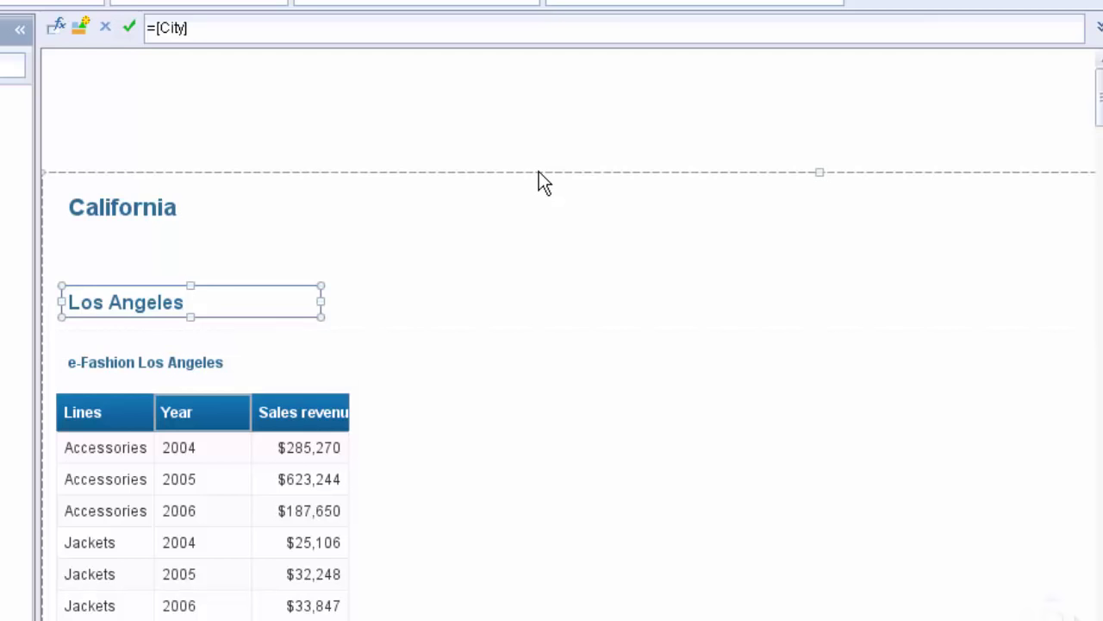
pyautogui.click(81, 243)
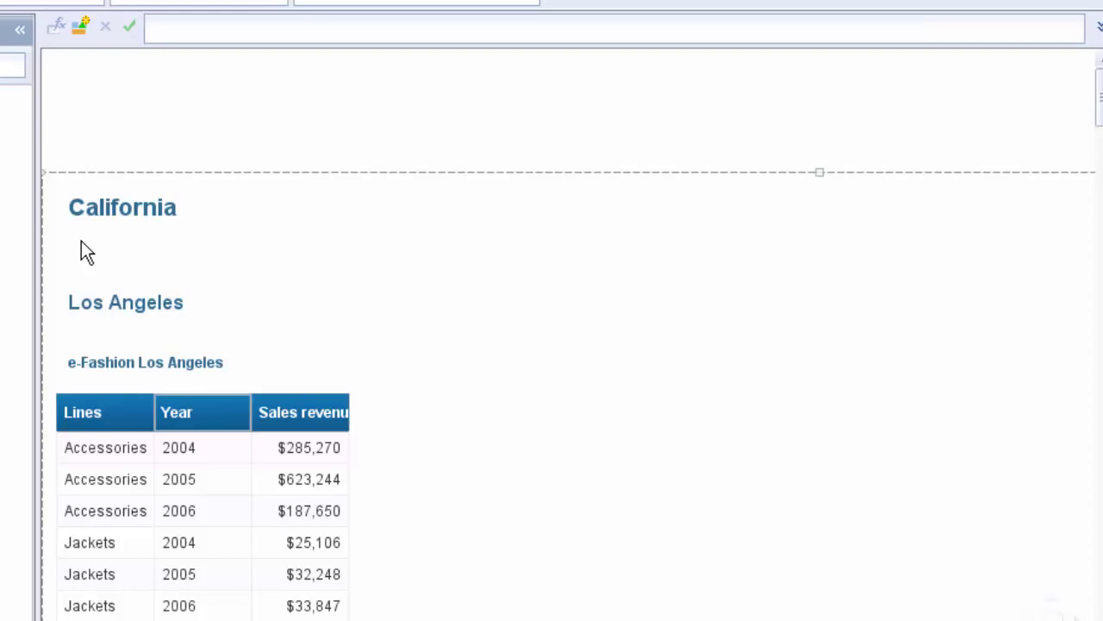
pyautogui.click(119, 354)
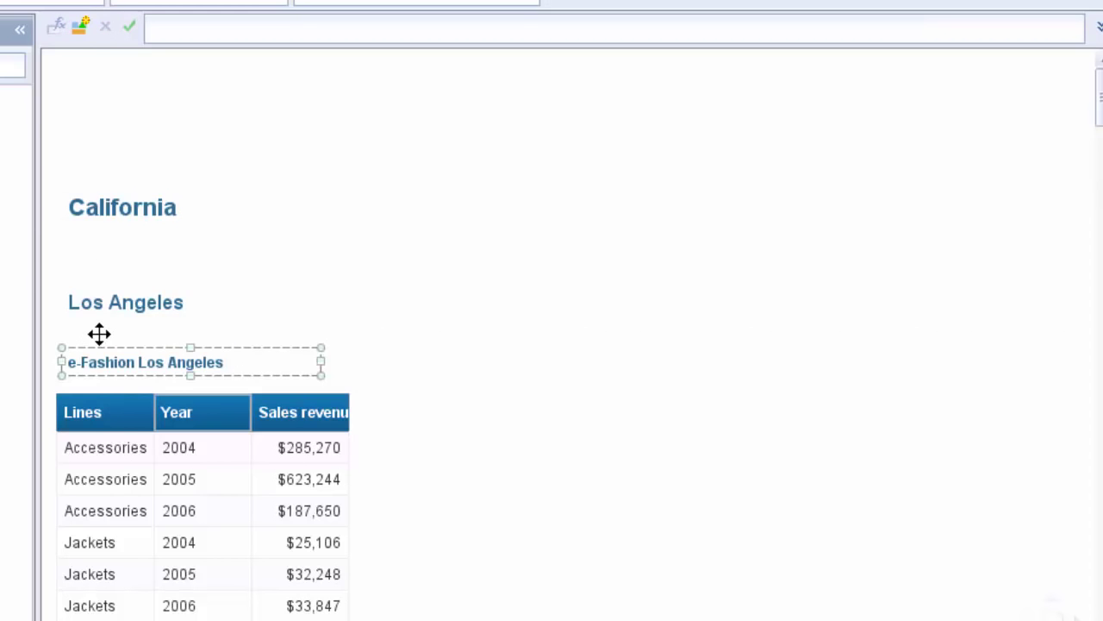
pyautogui.click(99, 333)
pyautogui.click(122, 368)
pyautogui.press('Escape')
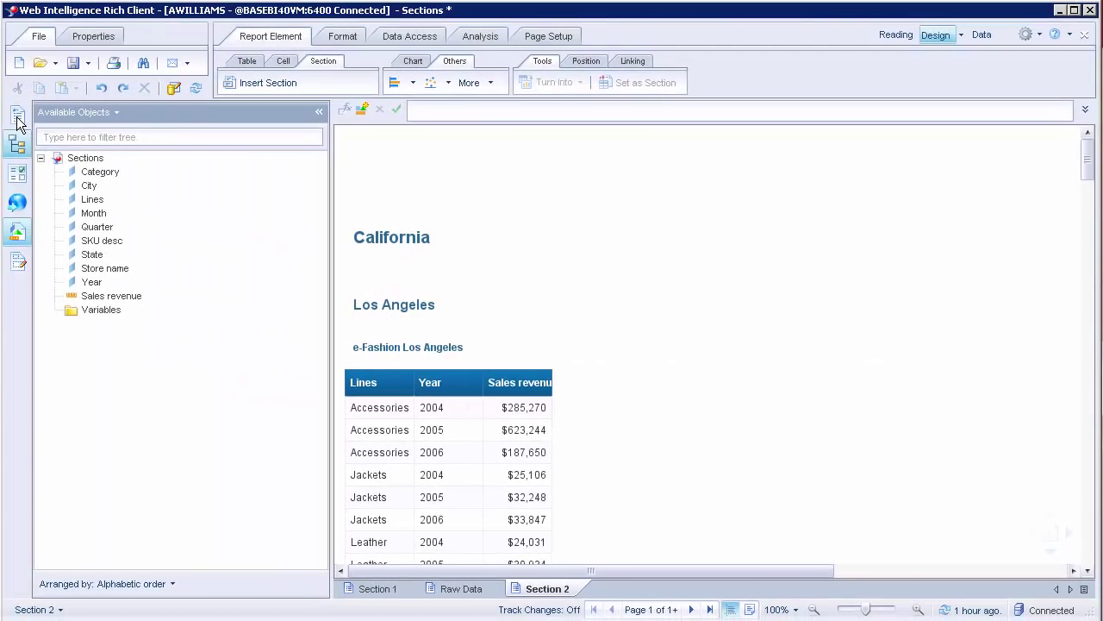
# Display the report map and examine the Section 2 hierarchy through California and Los Angeles, collapsing both again
pyautogui.click(17, 119)
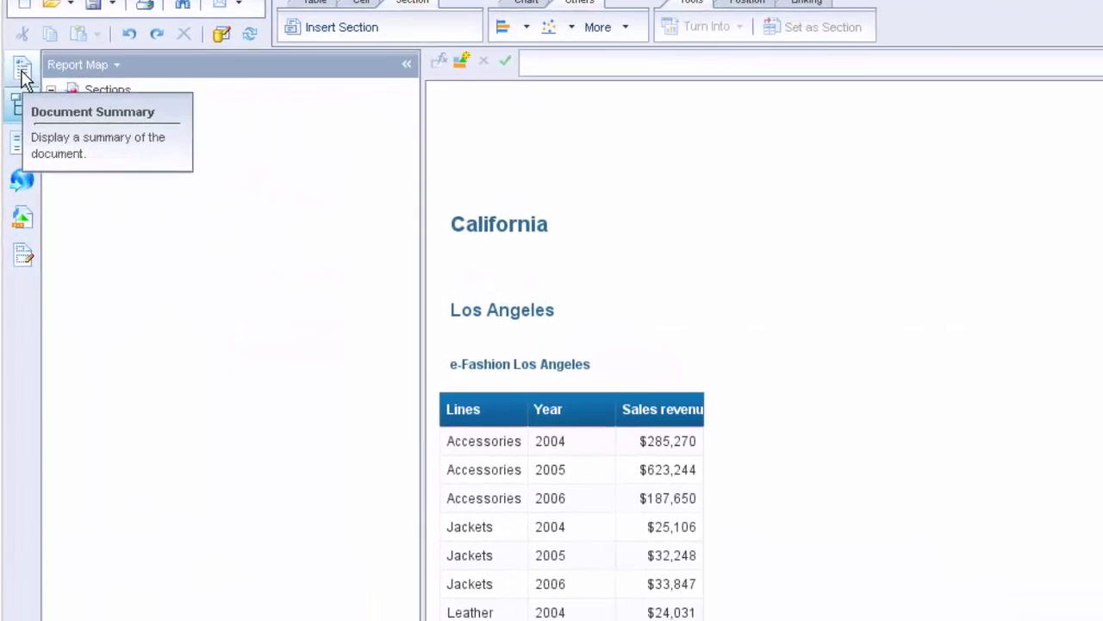
pyautogui.click(17, 120)
pyautogui.click(23, 86)
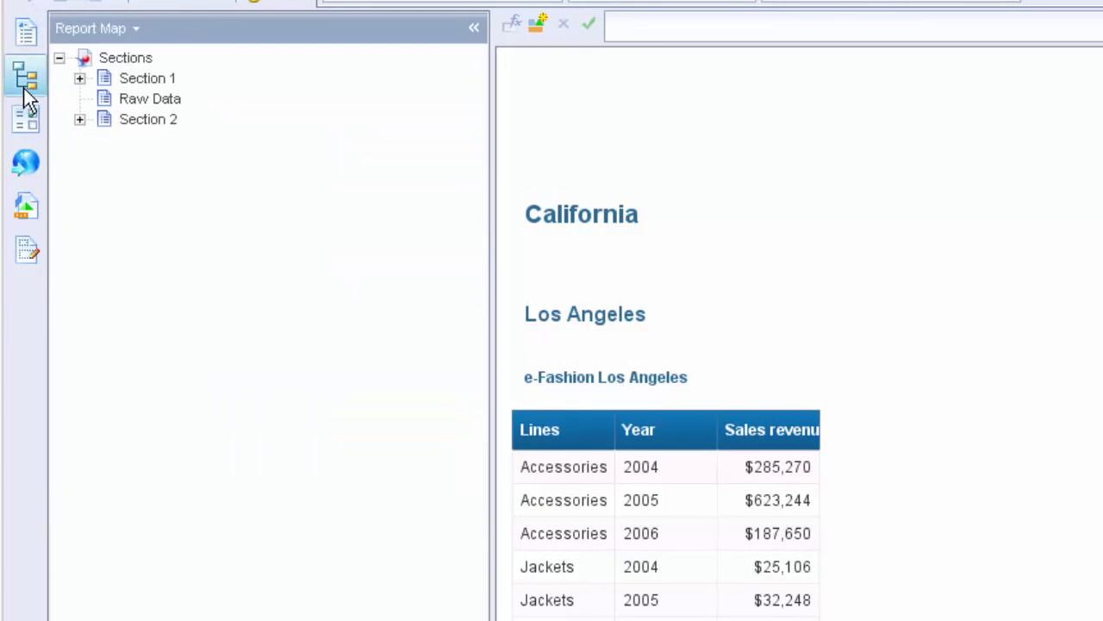
pyautogui.click(79, 119)
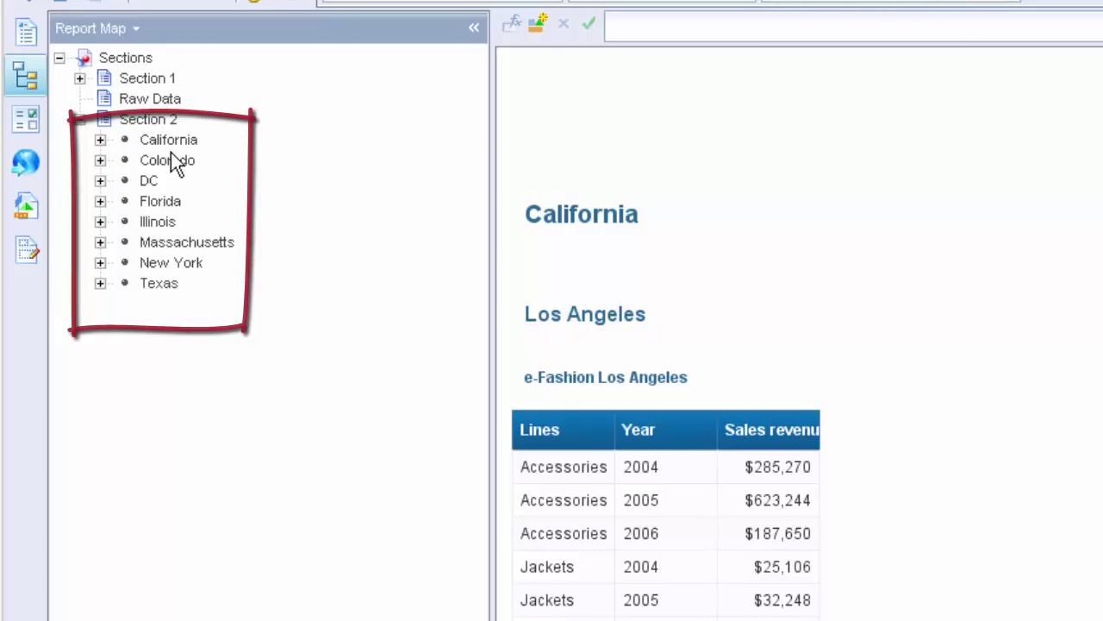
pyautogui.click(100, 140)
pyautogui.click(119, 161)
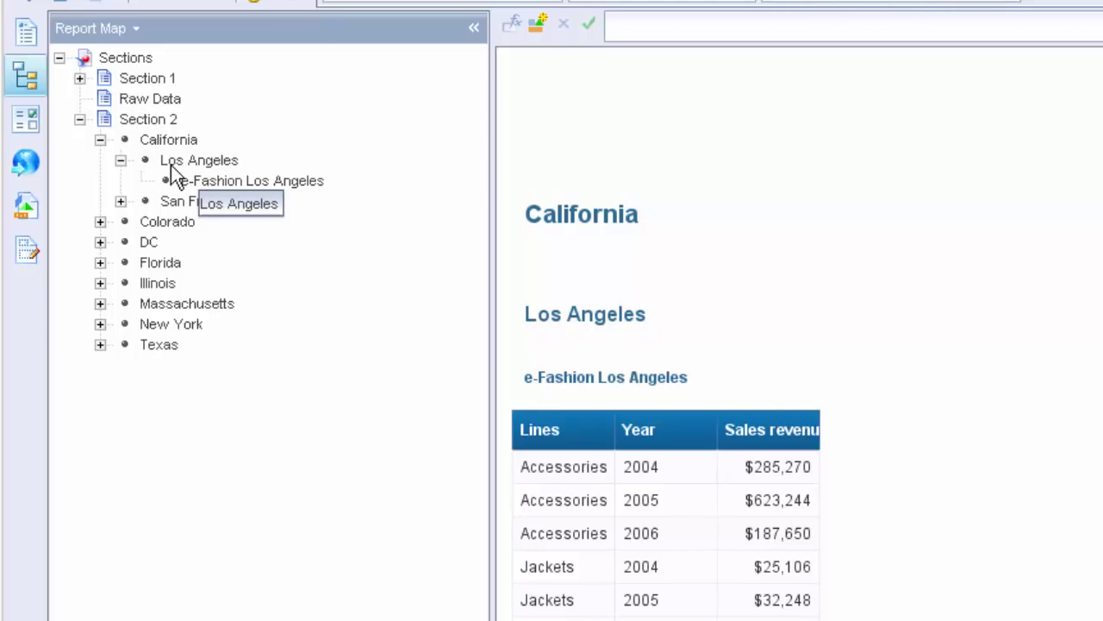
pyautogui.click(120, 161)
pyautogui.click(100, 140)
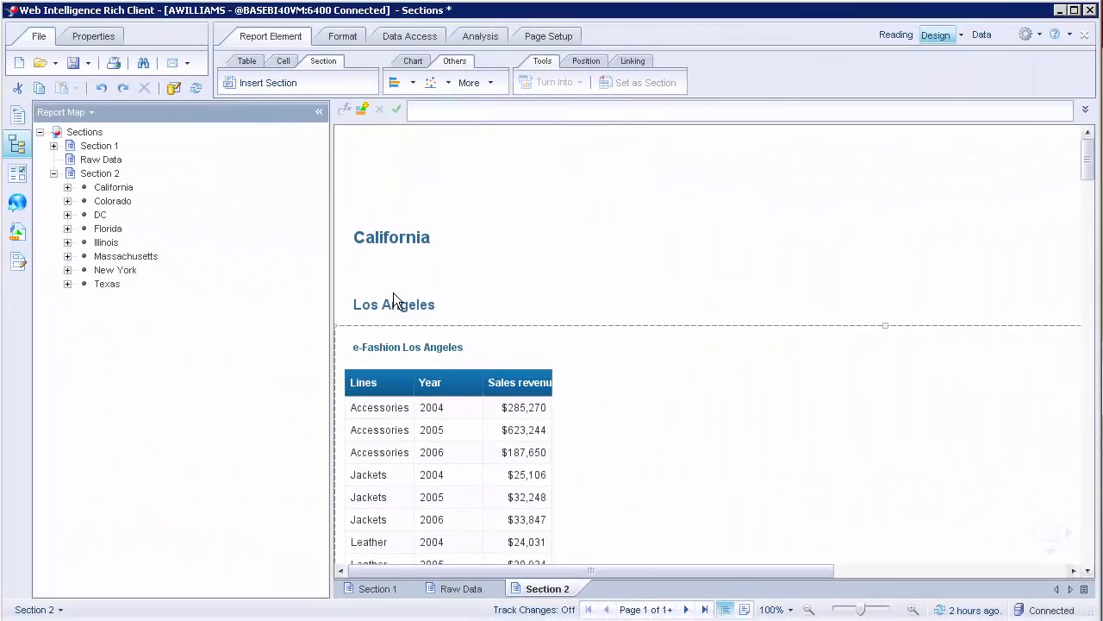
# Indent the City heading, the Store name heading and the sales revenue table progressively further right to show the section nesting
pyautogui.click(393, 297)
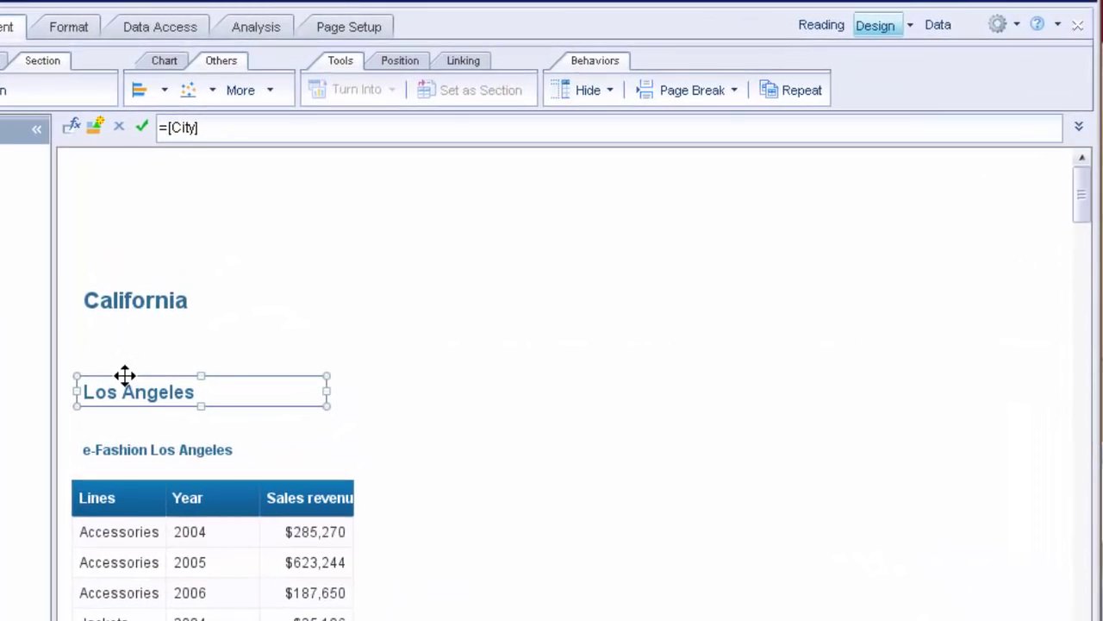
pyautogui.moveTo(170, 371); pyautogui.dragTo(214, 372)
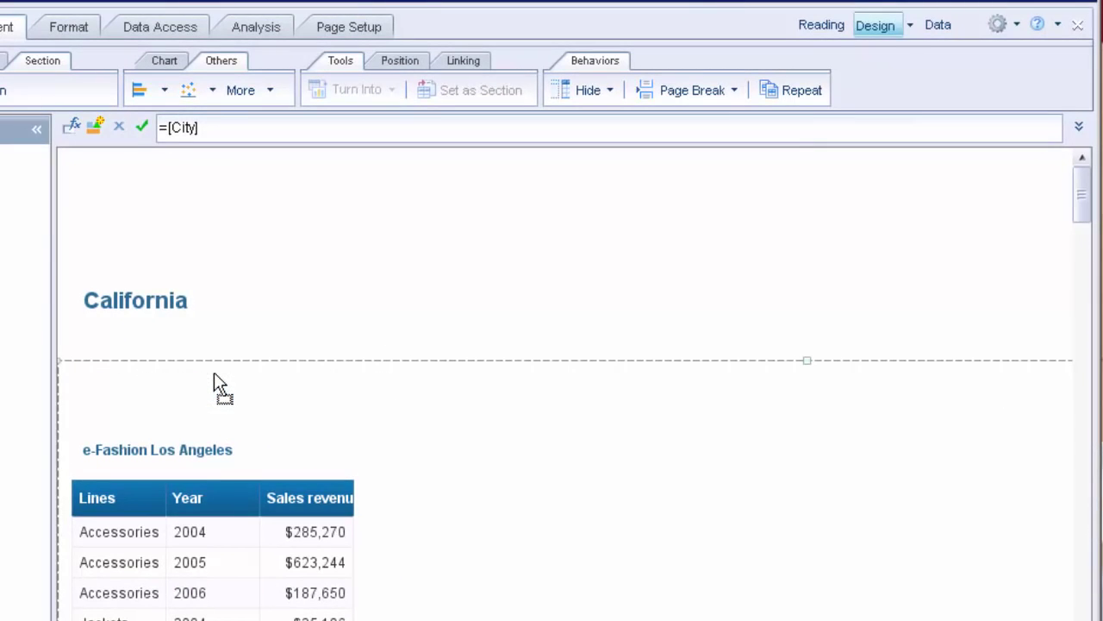
pyautogui.click(116, 452)
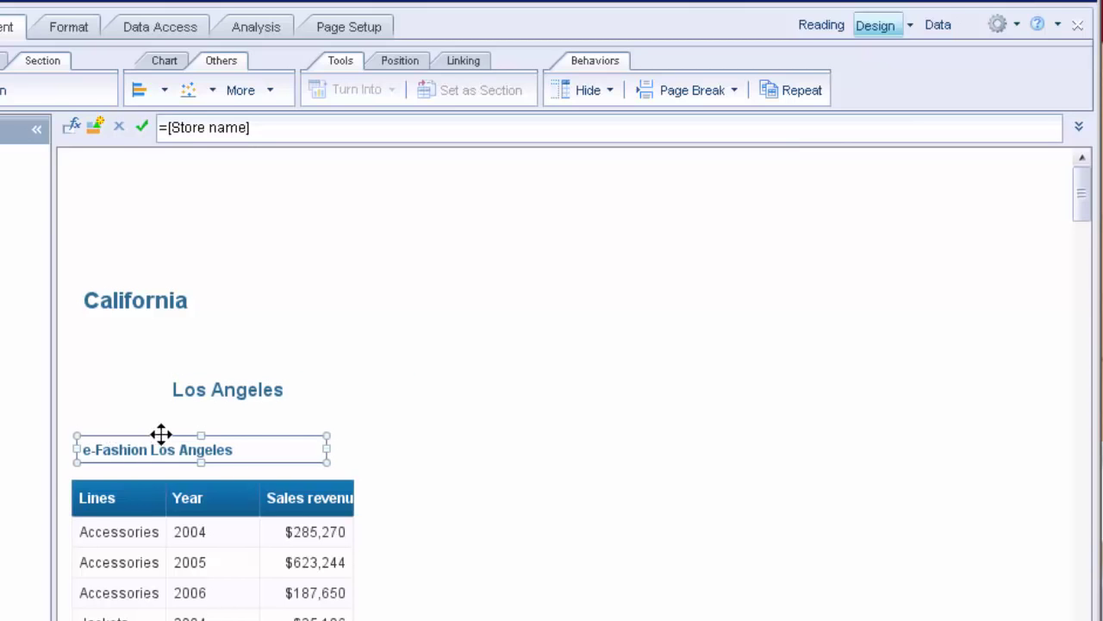
pyautogui.moveTo(160, 433); pyautogui.dragTo(109, 466)
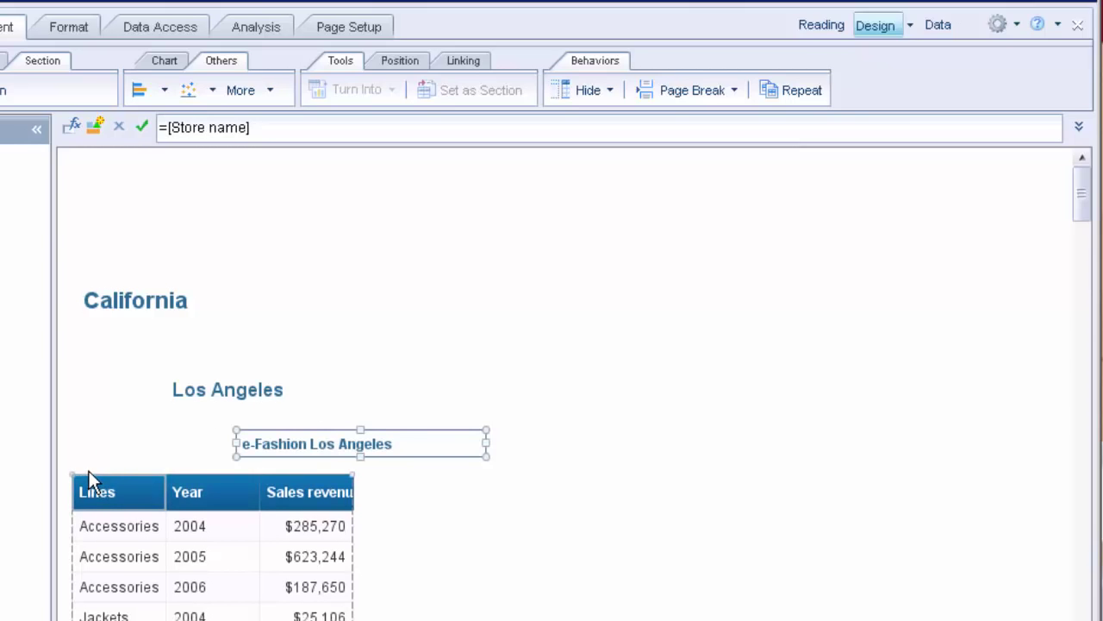
pyautogui.moveTo(88, 470); pyautogui.dragTo(264, 474)
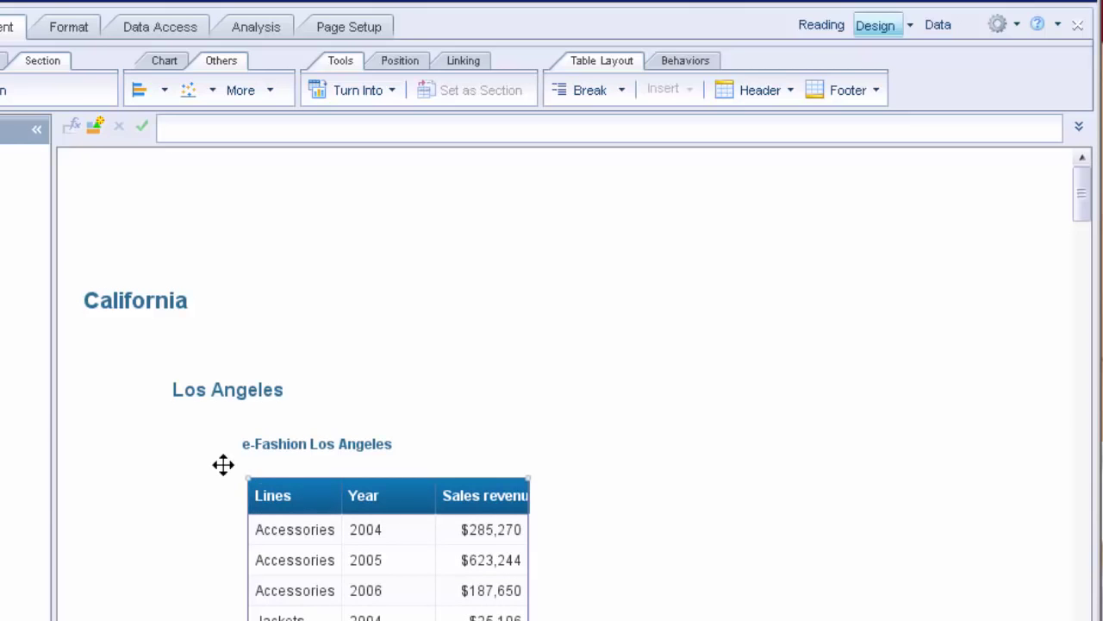
# Switch the design view to Structure Only and point out the State heading cell and its section
pyautogui.click(910, 26)
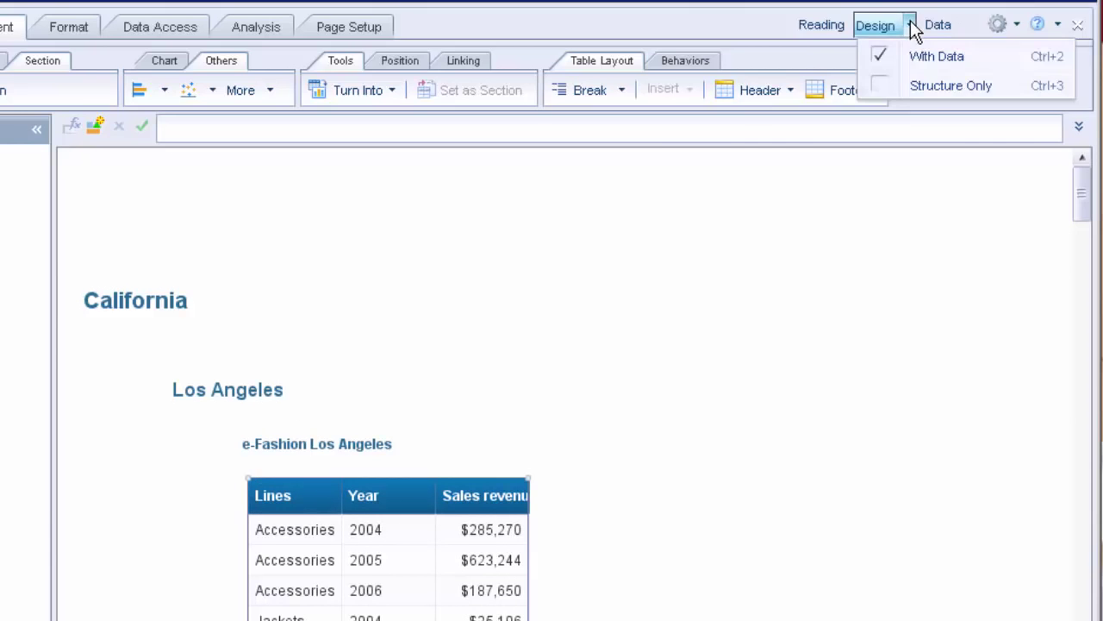
pyautogui.click(929, 86)
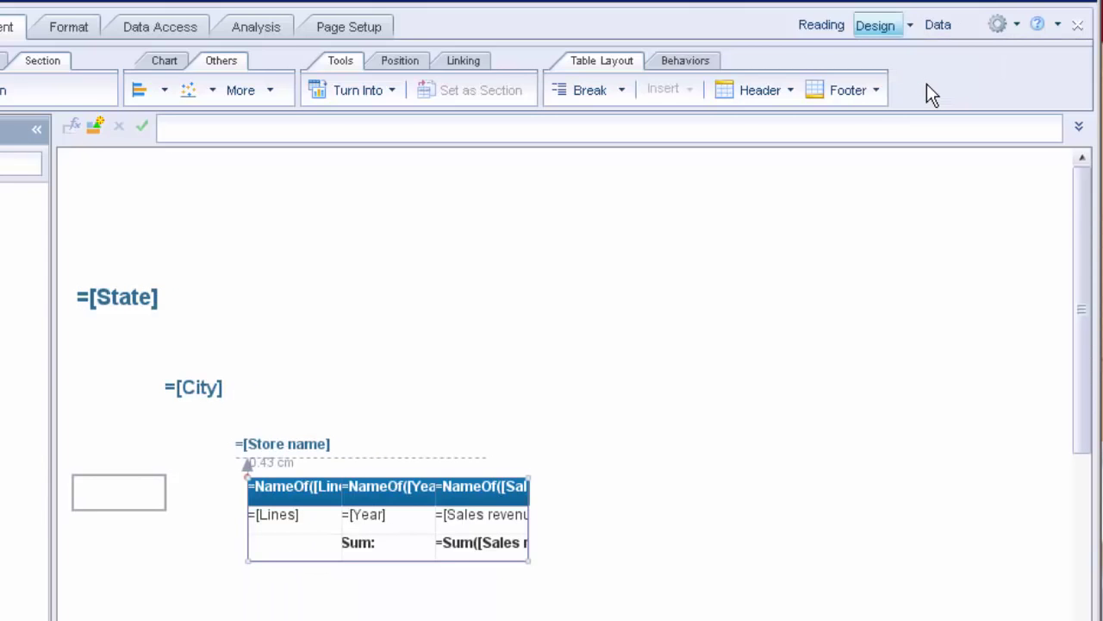
pyautogui.click(279, 305)
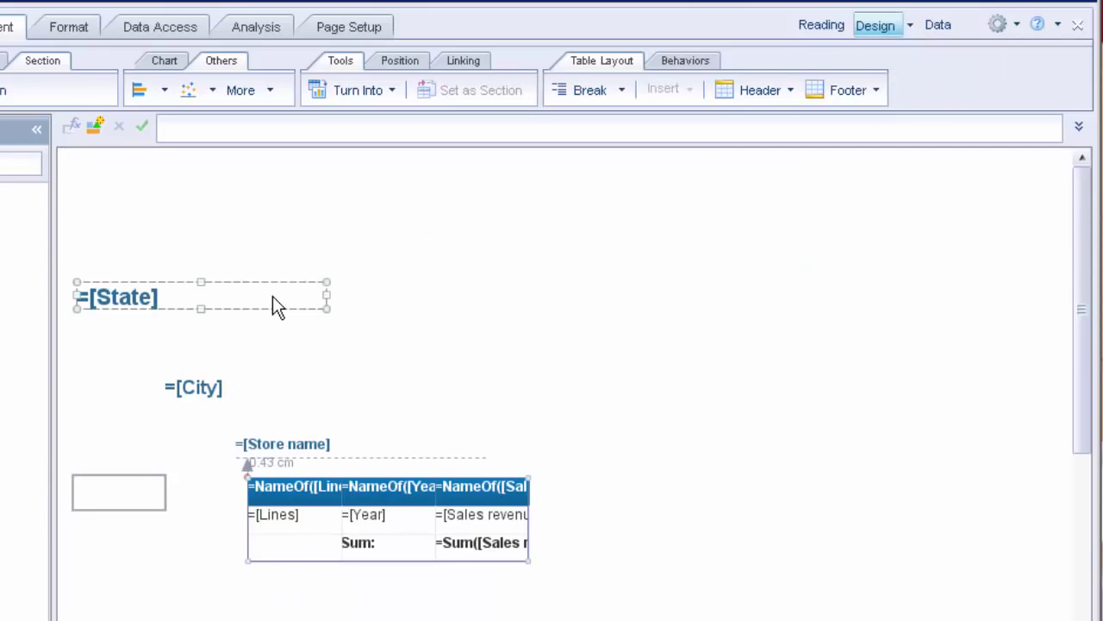
pyautogui.click(362, 266)
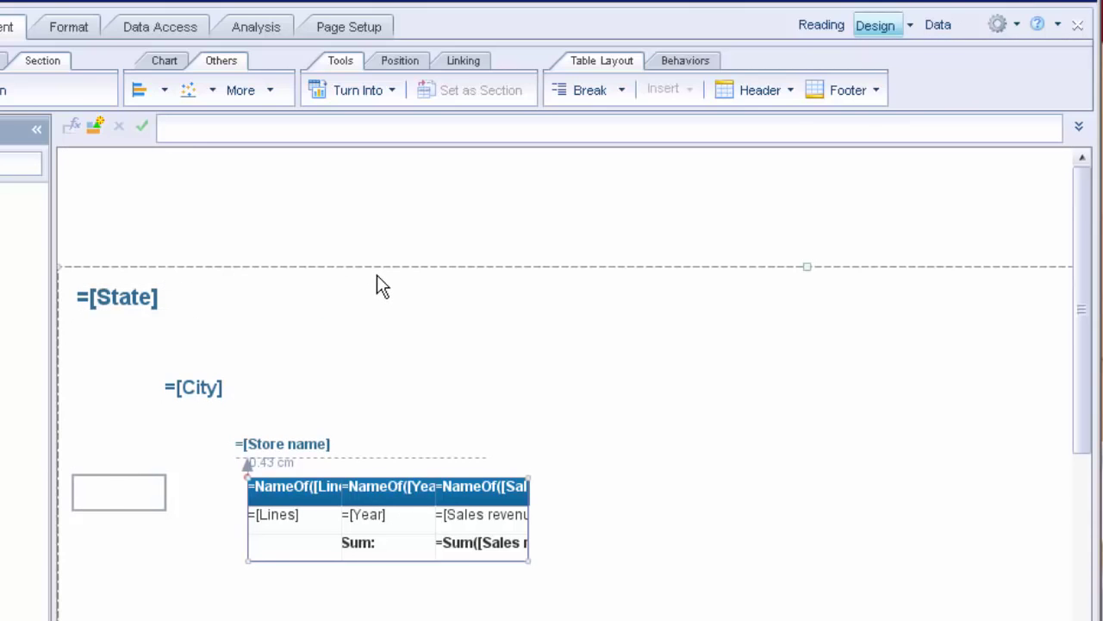
# Open the State section for editing, examine its available objects and keep State as the section object
pyautogui.rightClick(377, 276)
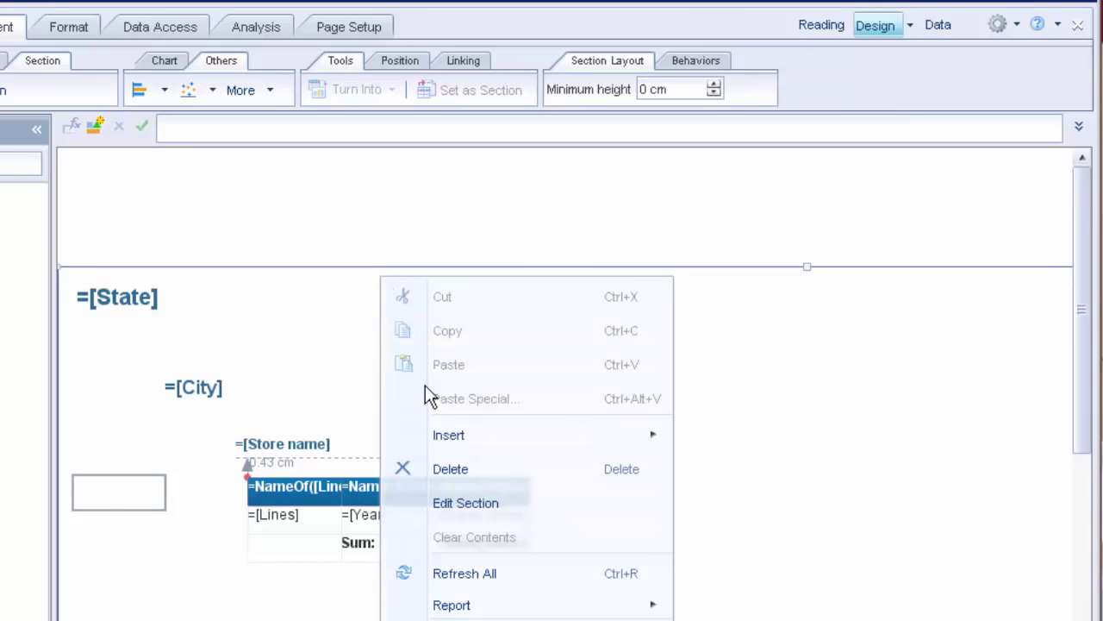
pyautogui.click(460, 507)
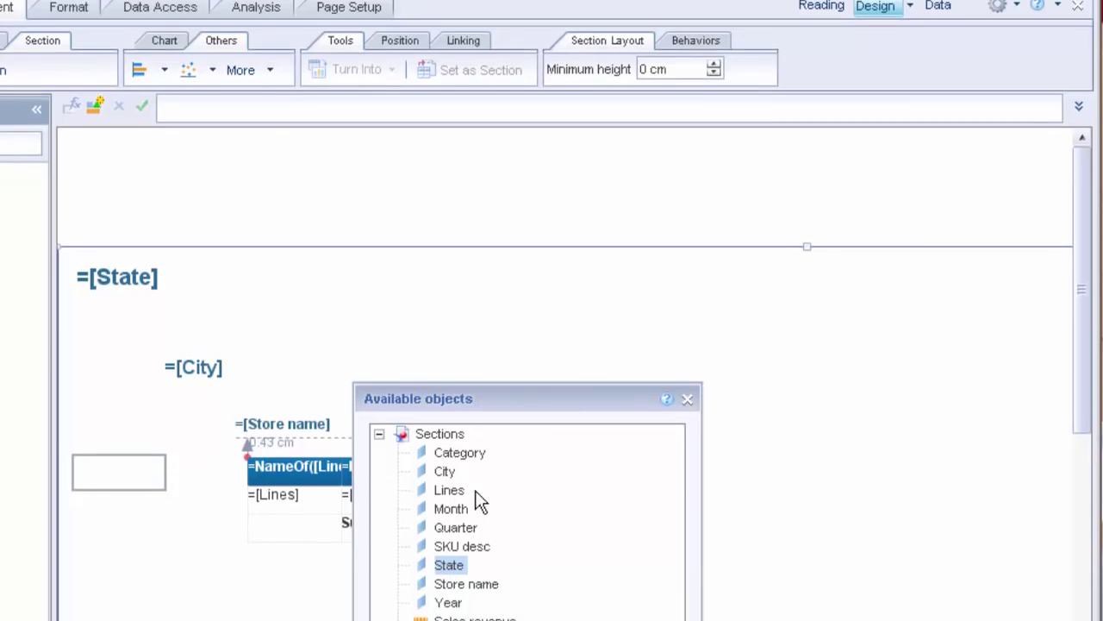
pyautogui.moveTo(495, 302); pyautogui.dragTo(510, 186)
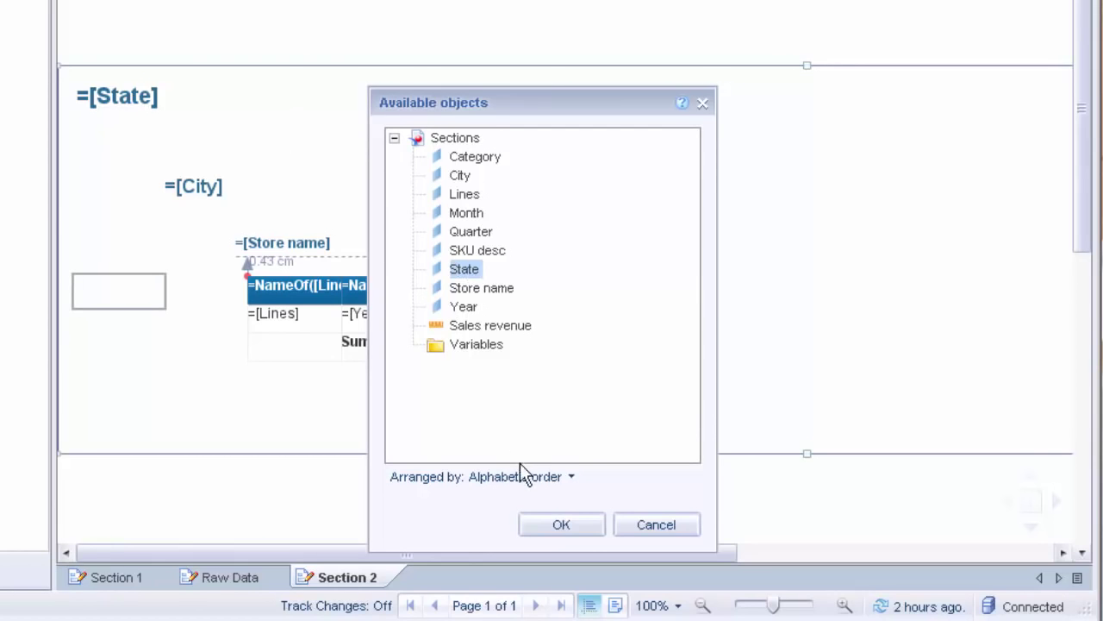
pyautogui.click(566, 523)
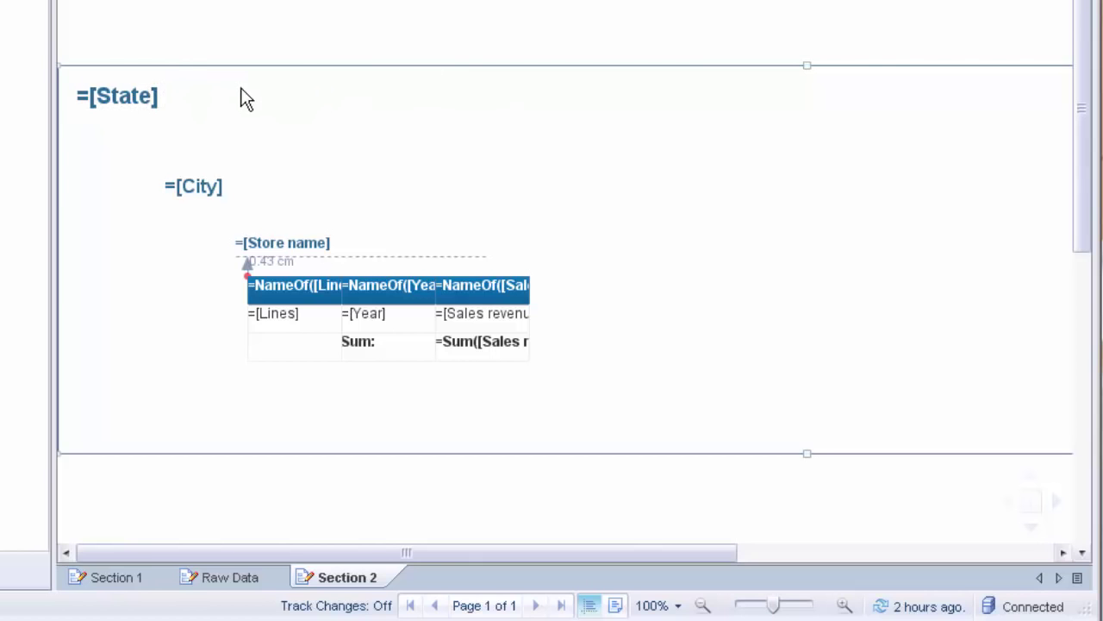
# Shift the start of the State section downward and place the State heading, slightly indented, just beneath the section's upper boundary
pyautogui.moveTo(148, 108); pyautogui.dragTo(162, 144)
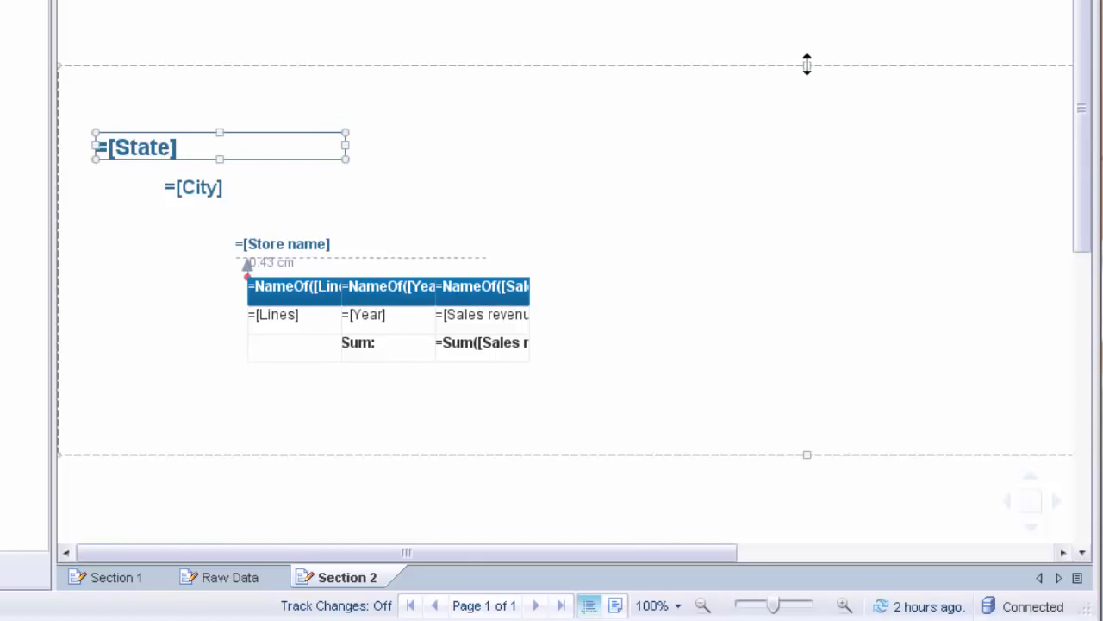
pyautogui.moveTo(807, 65); pyautogui.dragTo(814, 119)
pyautogui.moveTo(807, 65); pyautogui.dragTo(817, 118)
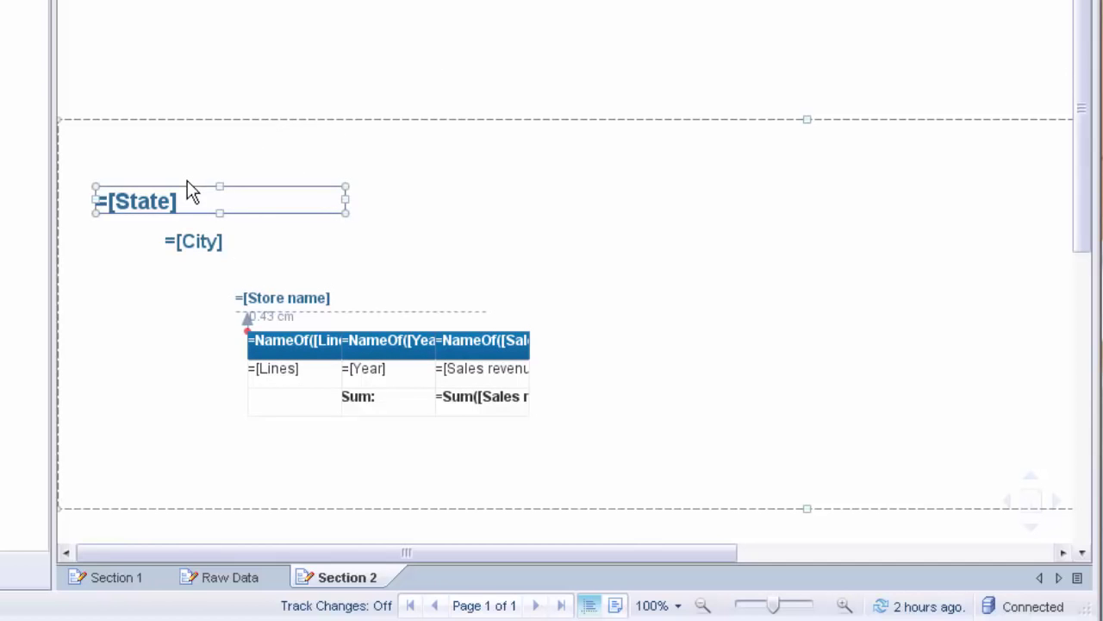
pyautogui.moveTo(179, 186); pyautogui.dragTo(181, 131)
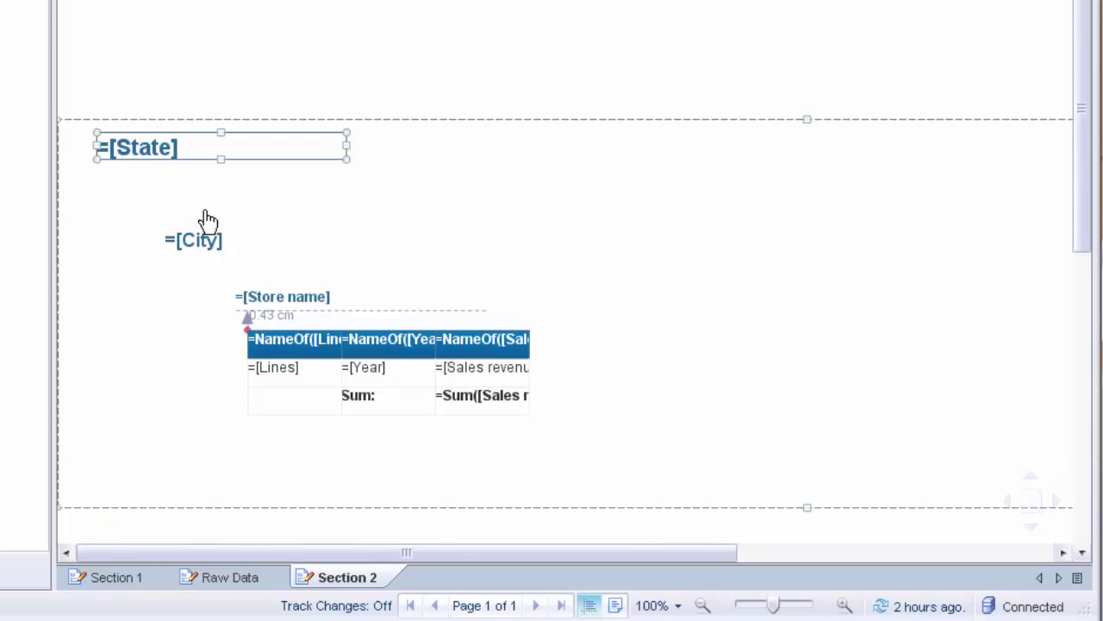
# Raise the start of the City section to close the gap between the State and City headings
pyautogui.click(207, 219)
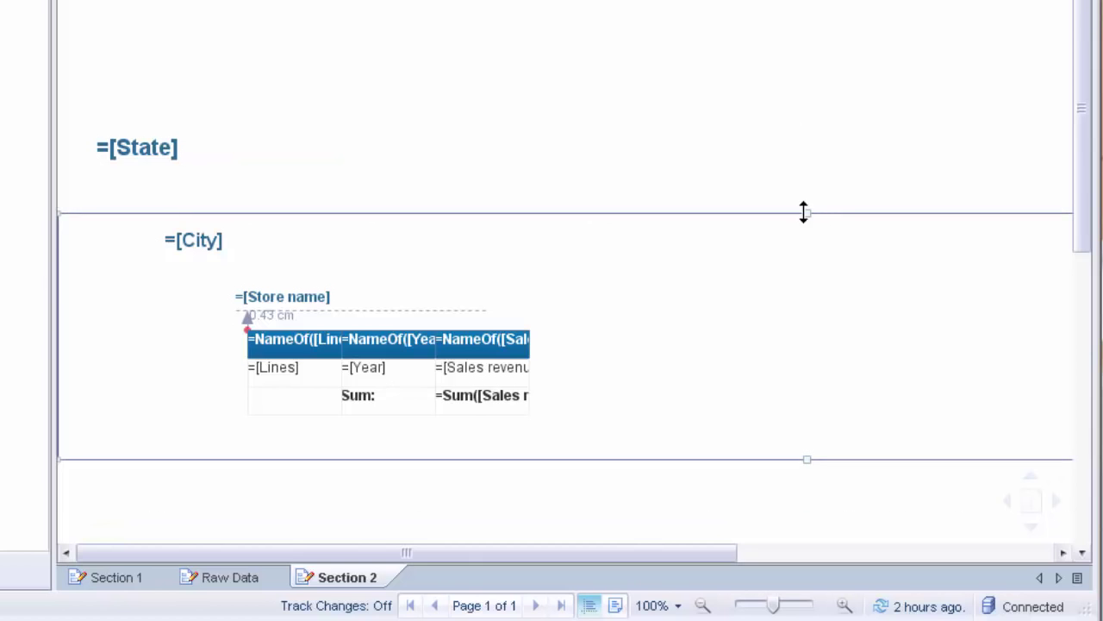
pyautogui.moveTo(802, 212); pyautogui.dragTo(799, 182)
pyautogui.click(181, 144)
pyautogui.click(175, 203)
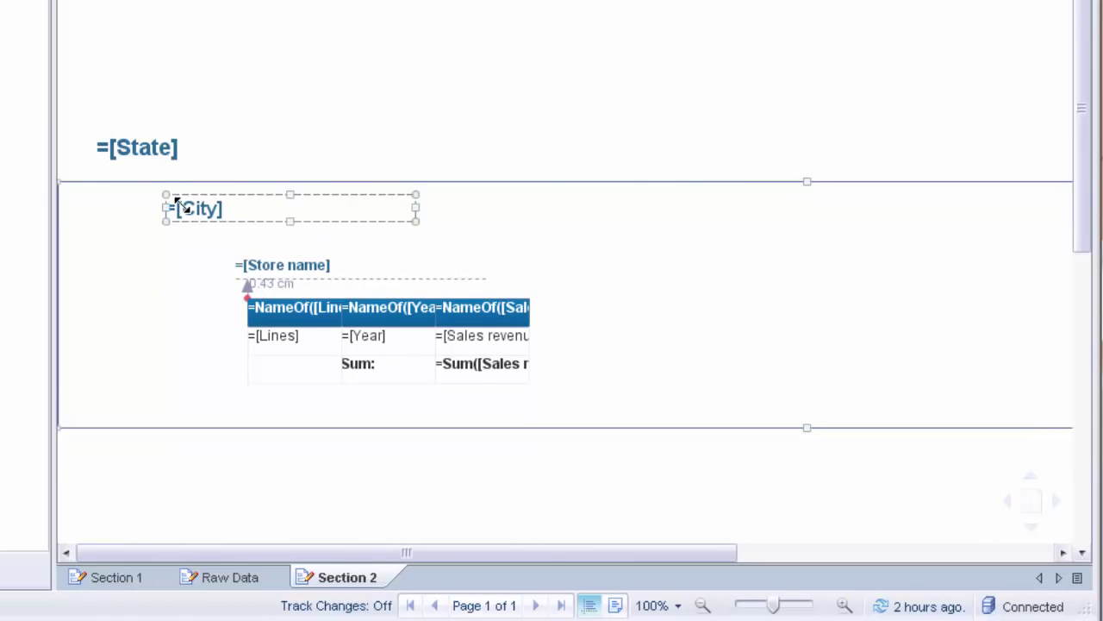
pyautogui.click(759, 195)
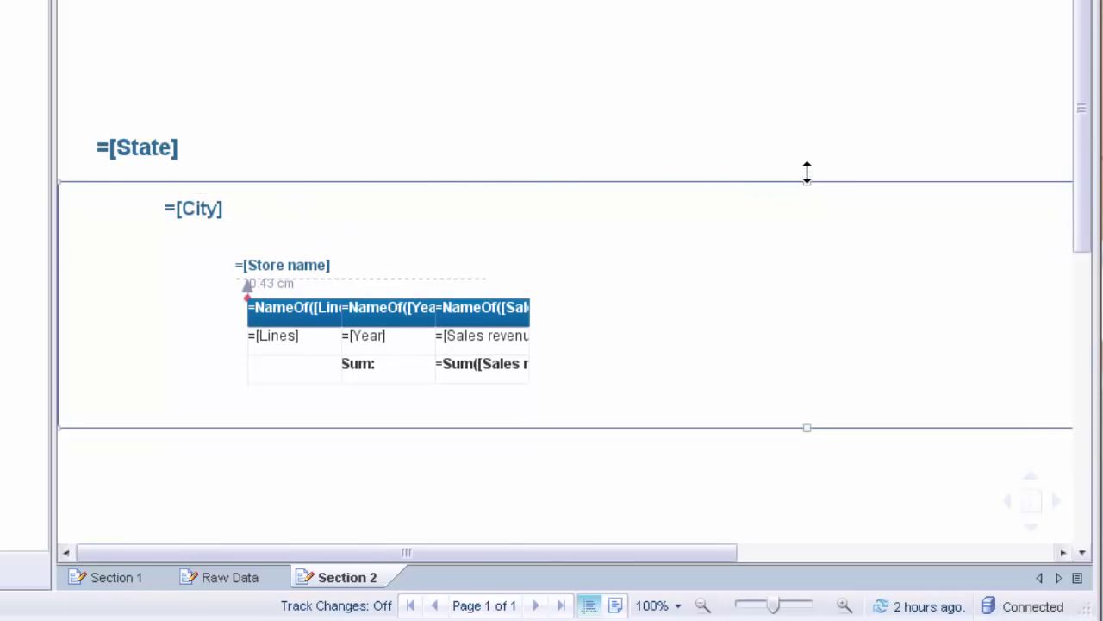
pyautogui.moveTo(808, 182); pyautogui.dragTo(807, 172)
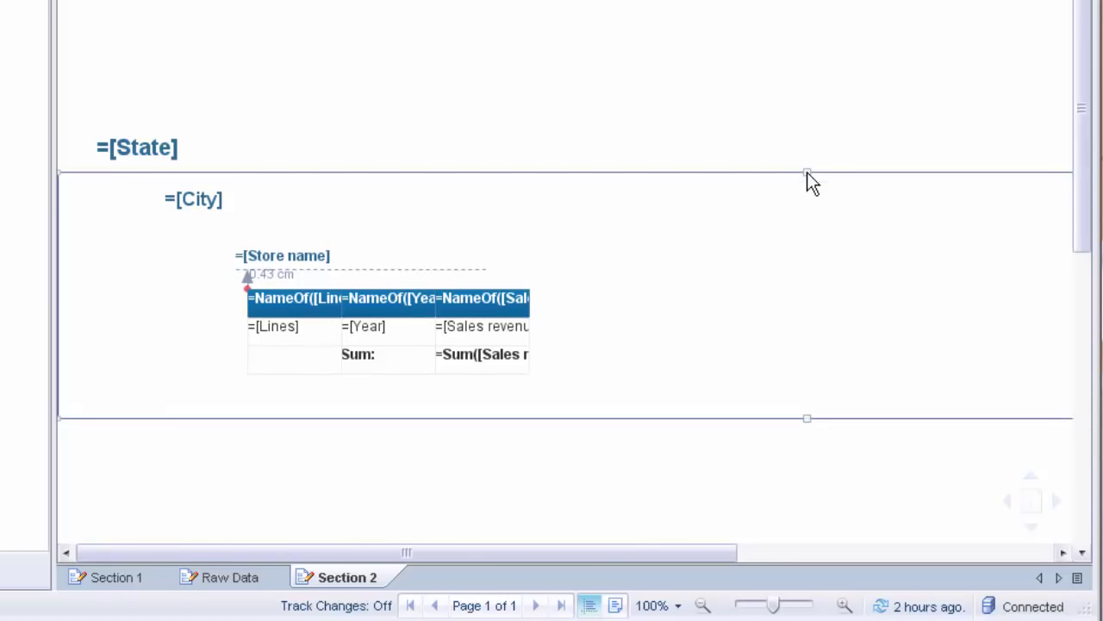
# Raise the Store name section closer to the City heading and extend its lower boundary to leave space beneath the table
pyautogui.click(249, 249)
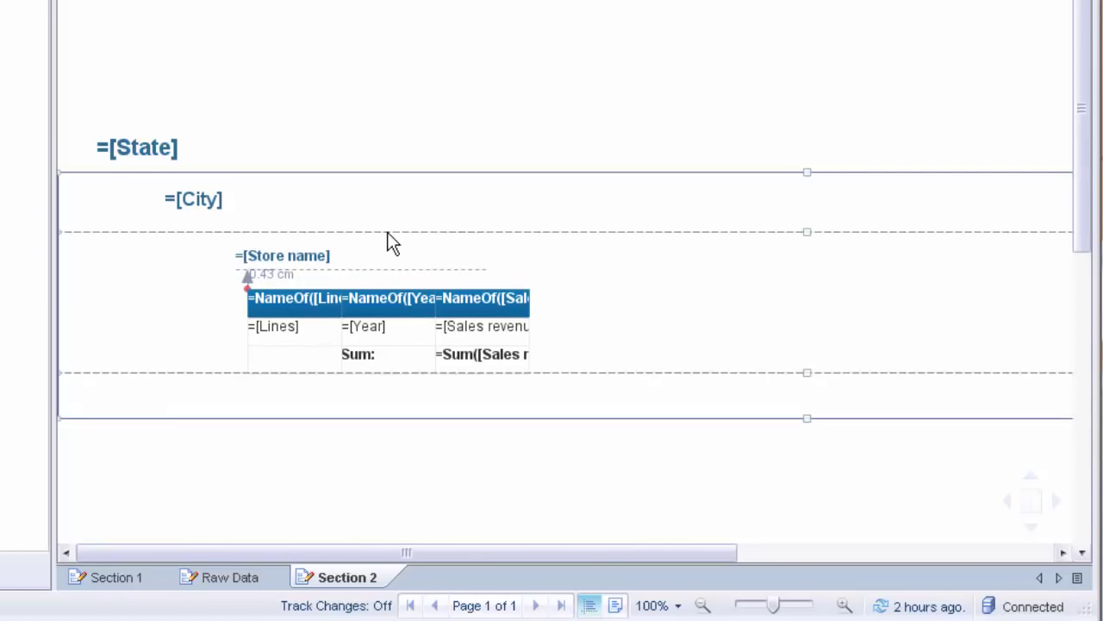
pyautogui.click(805, 235)
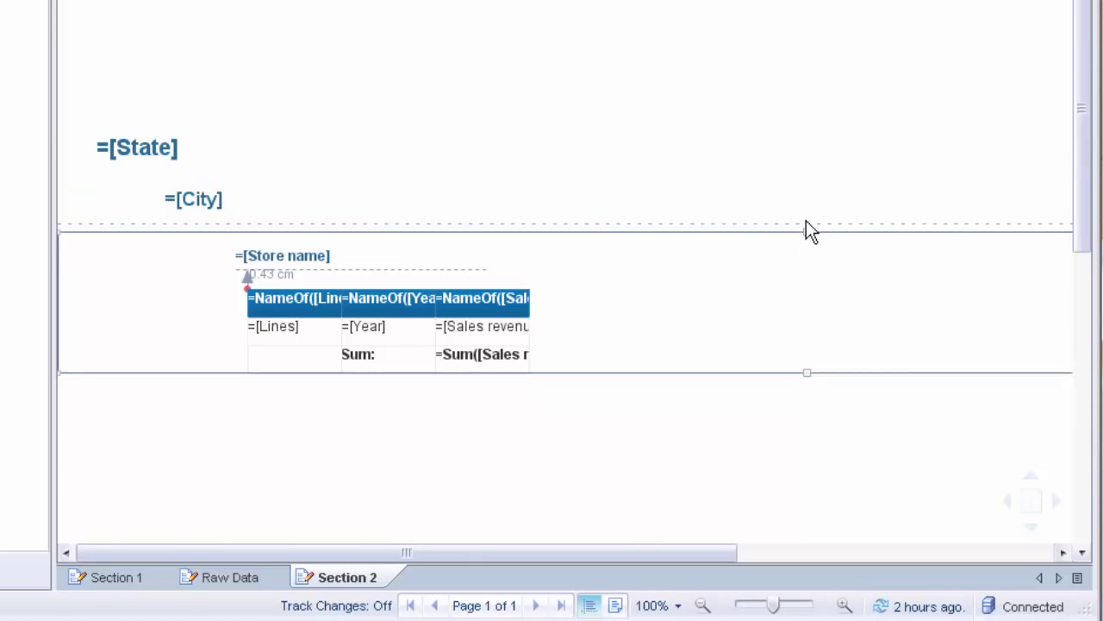
pyautogui.click(805, 217)
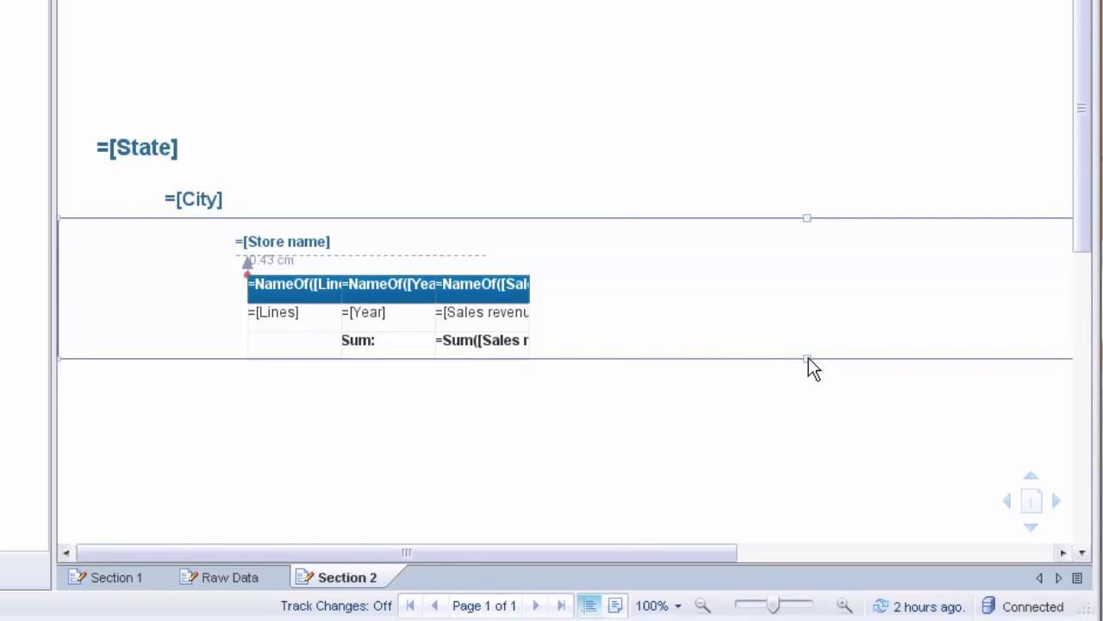
pyautogui.moveTo(808, 357); pyautogui.dragTo(812, 393)
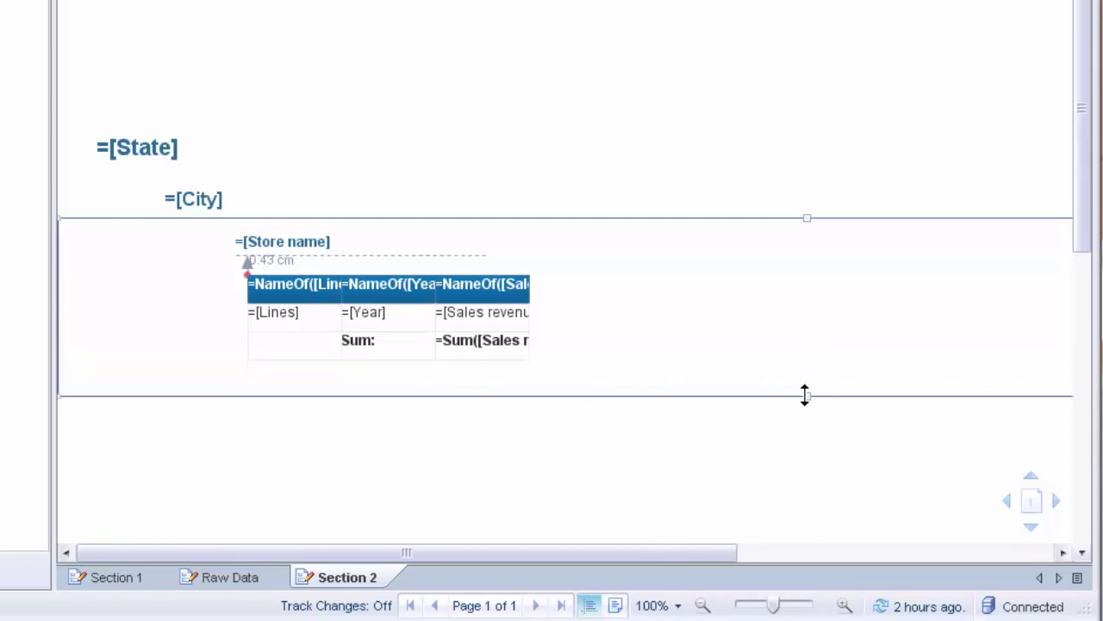
pyautogui.moveTo(807, 404); pyautogui.dragTo(808, 406)
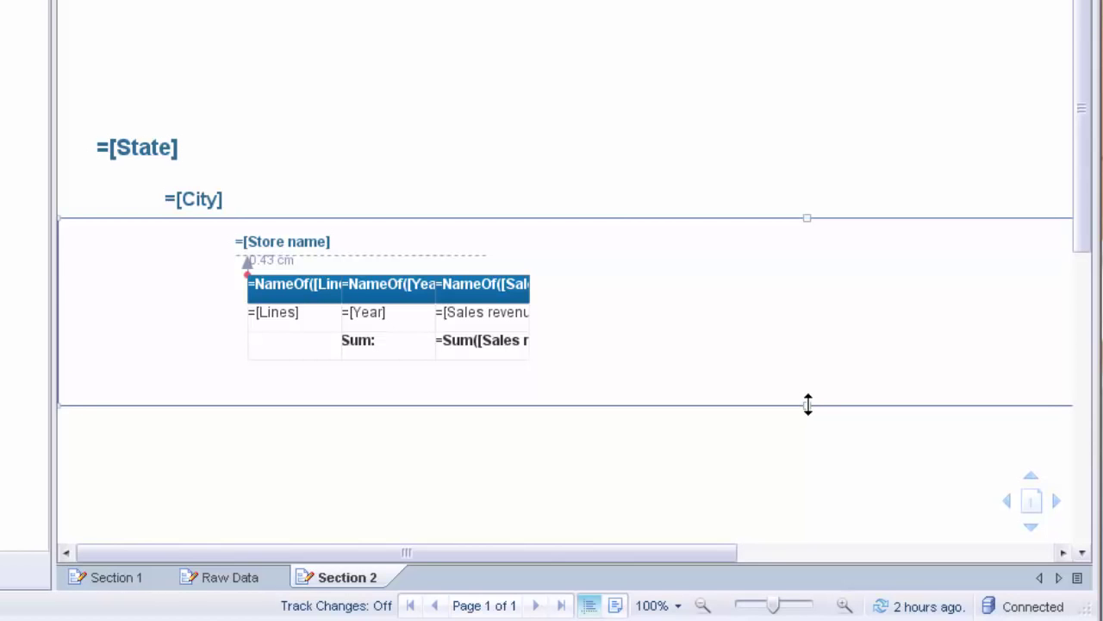
# Switch the design view to With Data and examine the spacing of the California, Los Angeles and e-Fashion Los Angeles headings
pyautogui.click(272, 258)
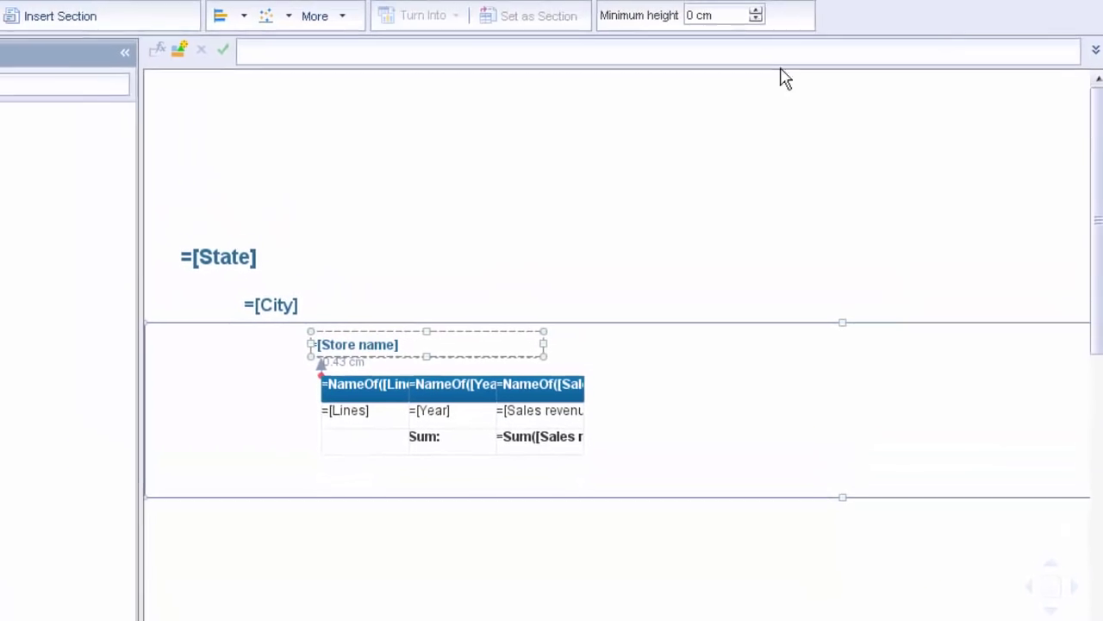
pyautogui.click(952, 23)
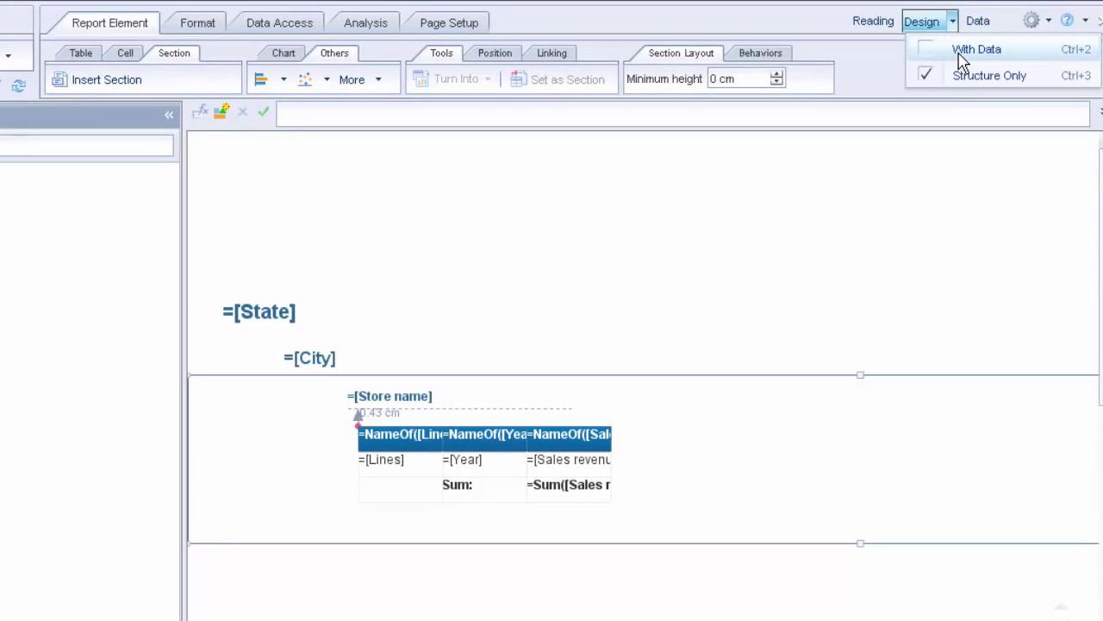
pyautogui.click(959, 54)
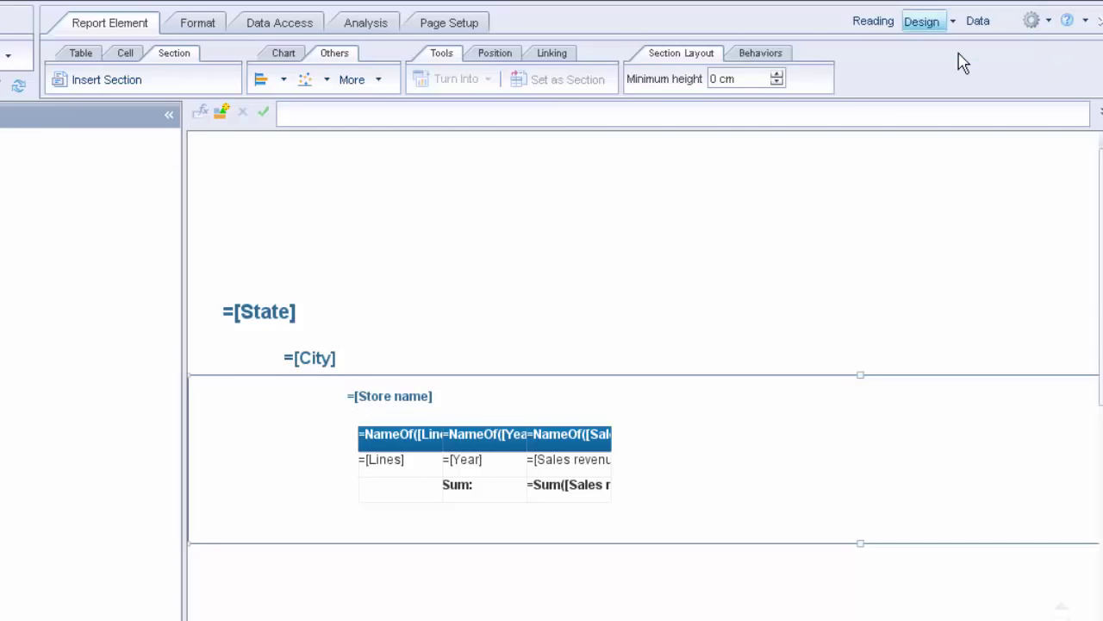
pyautogui.click(249, 507)
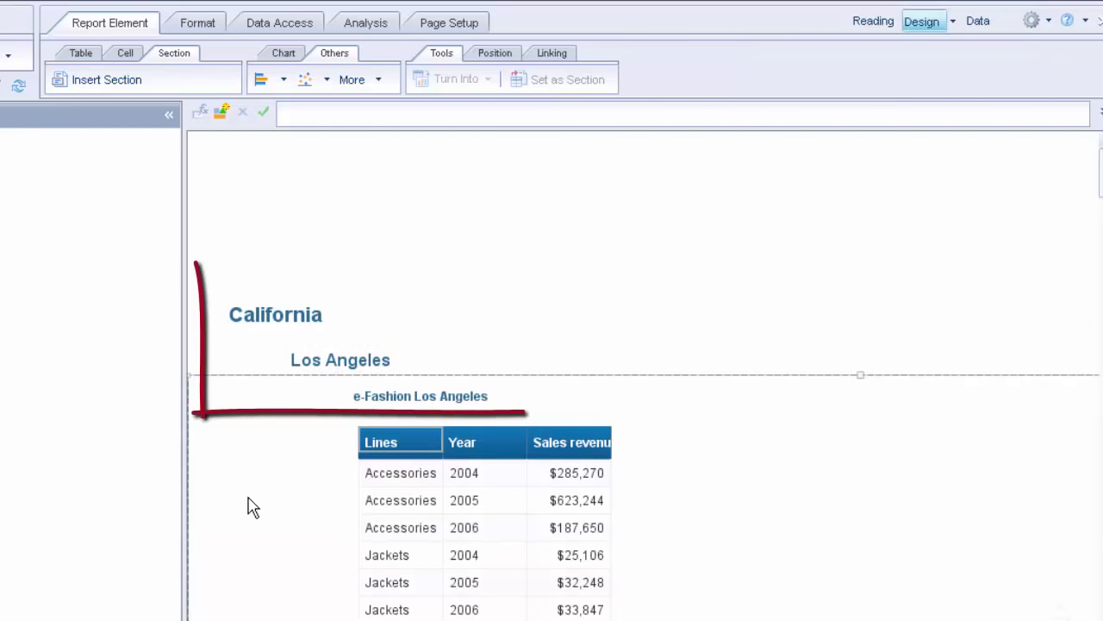
pyautogui.click(439, 346)
pyautogui.click(591, 256)
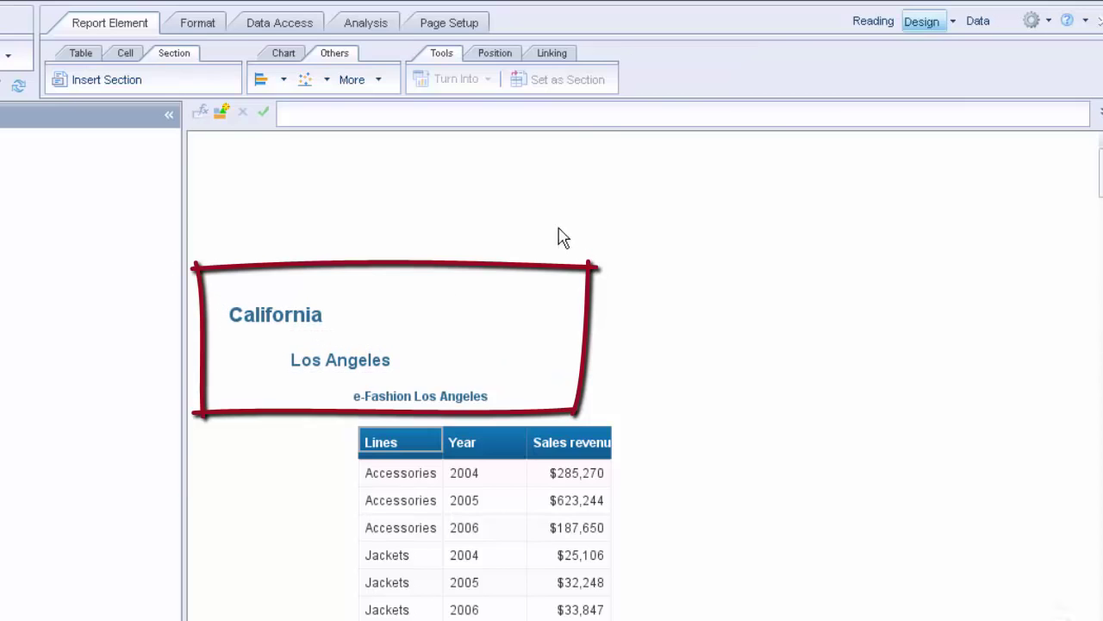
# Widen the Lines column slightly and autofit the Sales revenue column to its heading
pyautogui.click(446, 442)
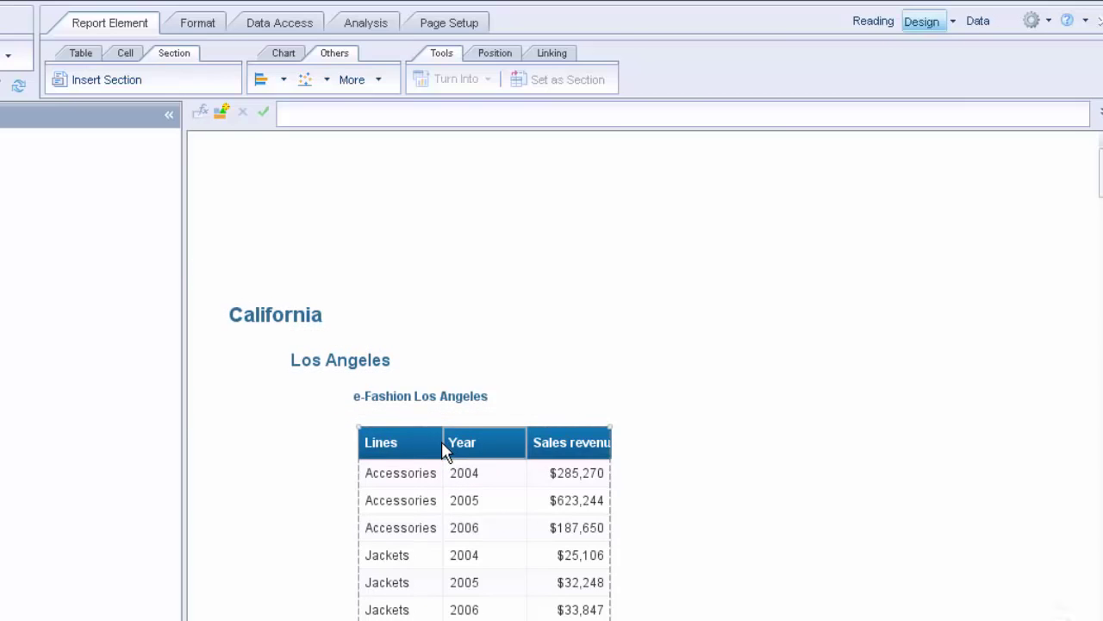
pyautogui.click(440, 443)
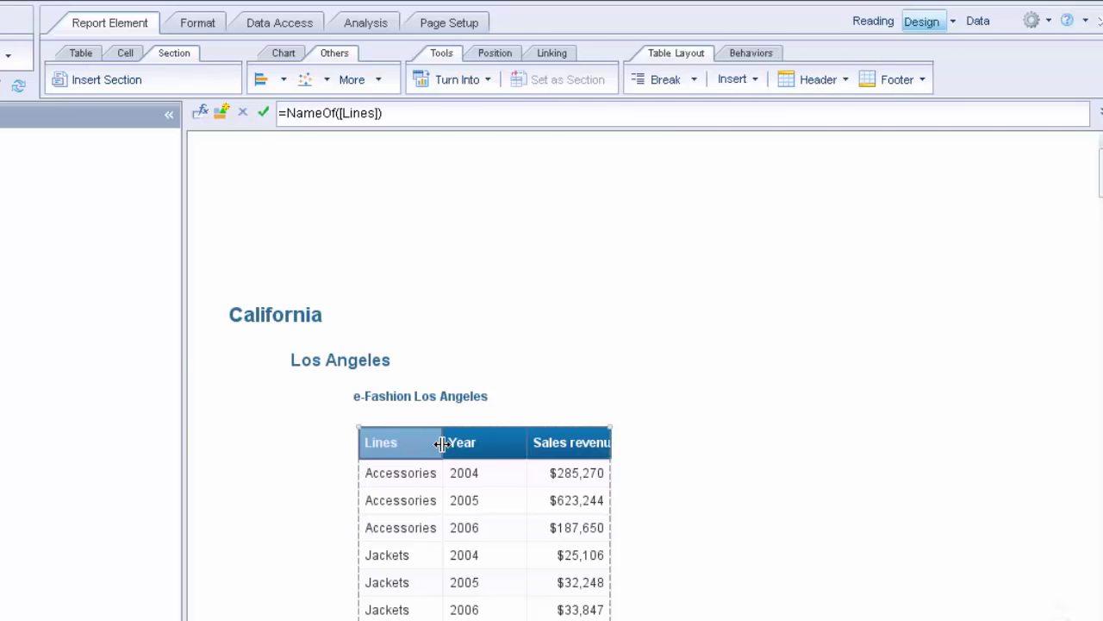
pyautogui.moveTo(441, 443); pyautogui.dragTo(451, 443)
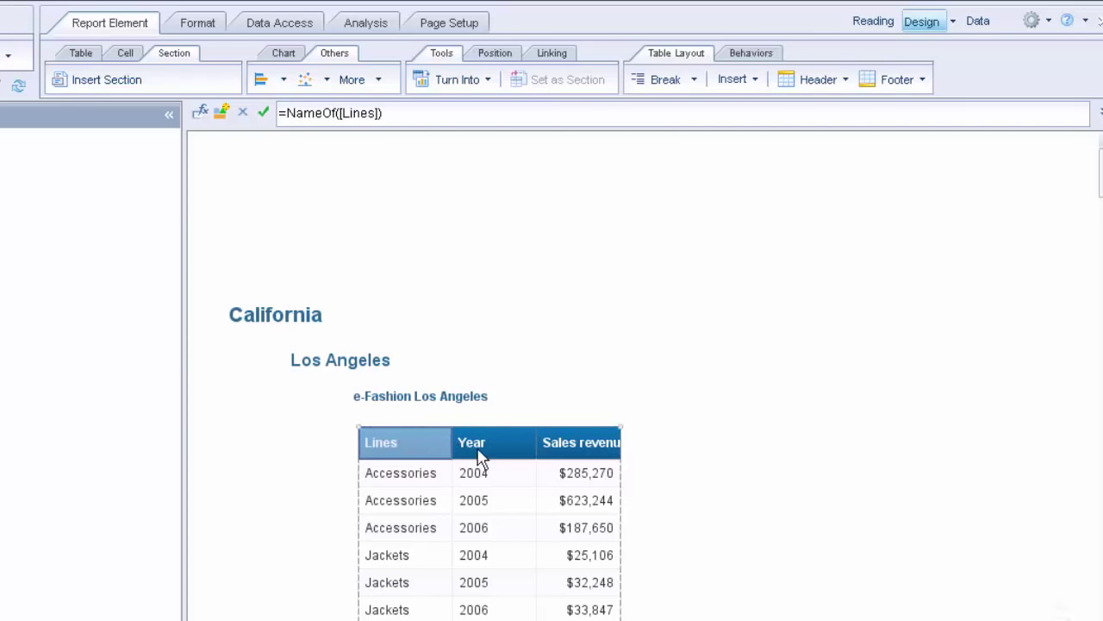
pyautogui.click(618, 440)
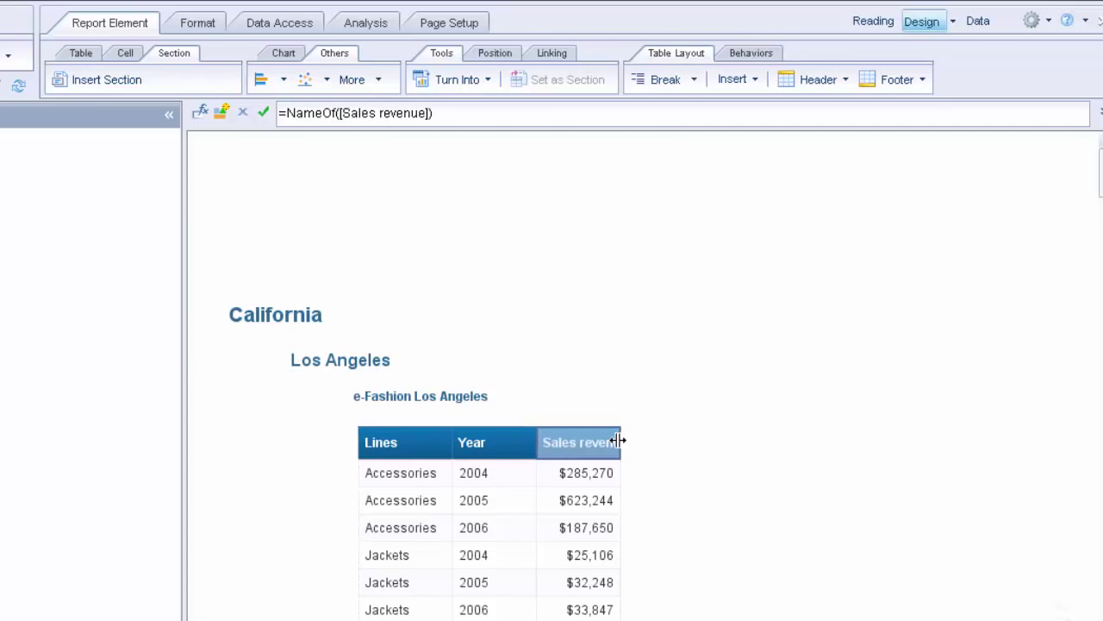
pyautogui.doubleClick(618, 440)
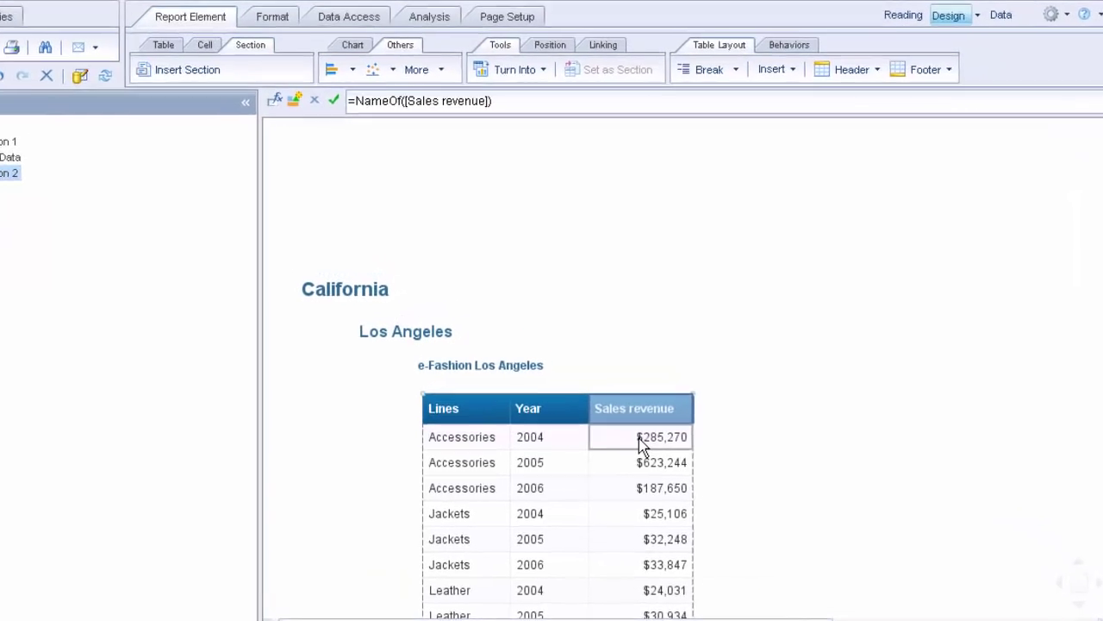
# Add a break on the Lines column of the sales revenue table
pyautogui.click(638, 438)
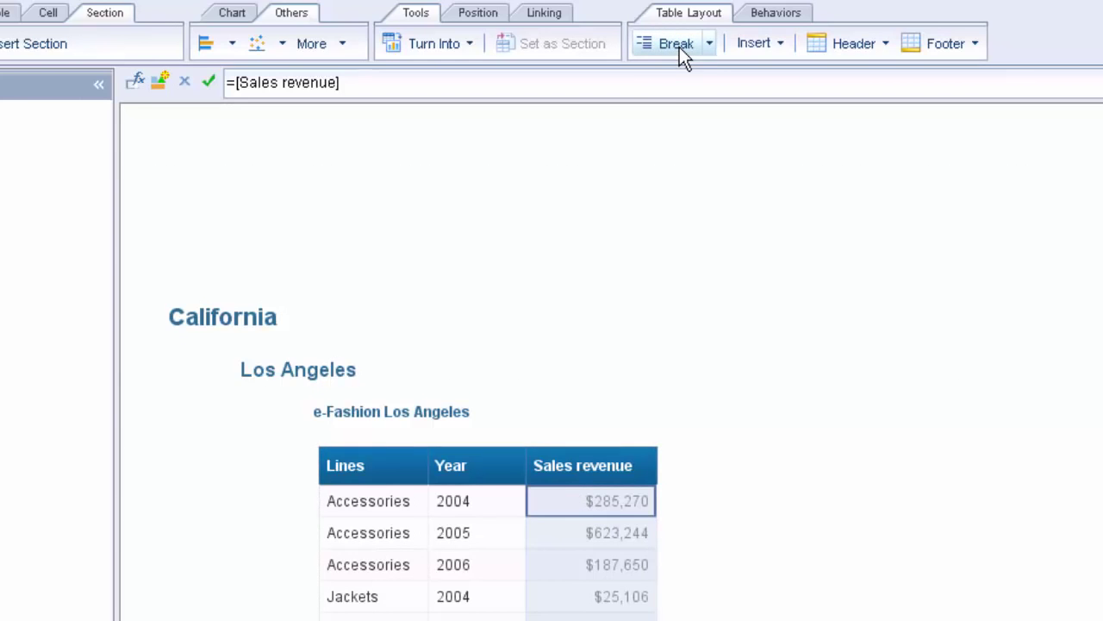
pyautogui.click(607, 532)
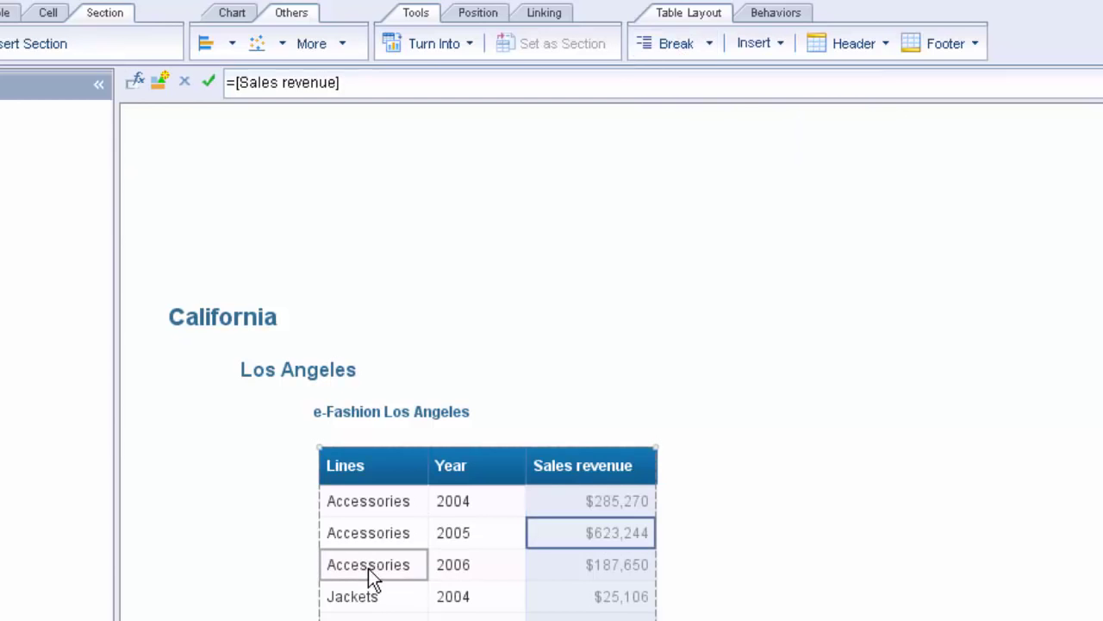
pyautogui.click(368, 567)
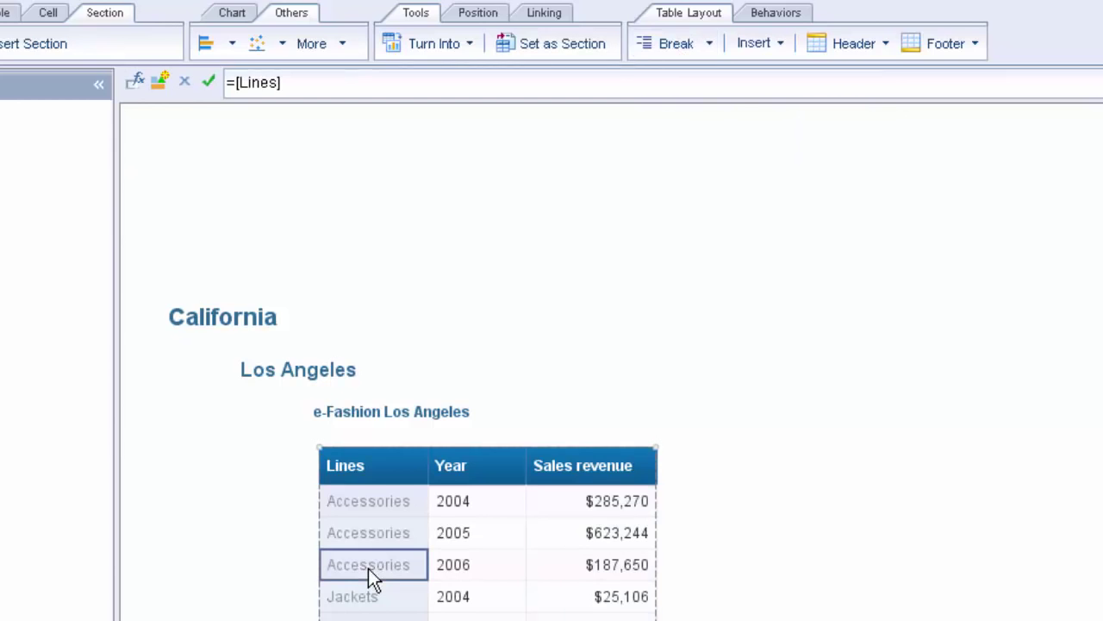
pyautogui.click(676, 44)
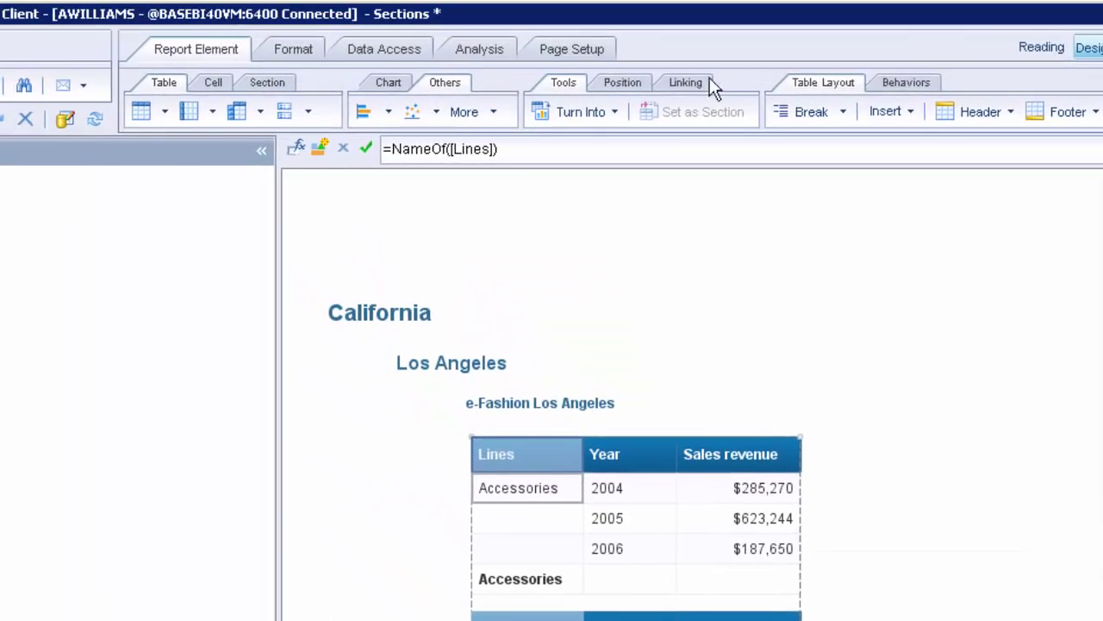
# Turn off the break header for the Lines break, keeping Break footer and Apply Sort enabled
pyautogui.click(845, 113)
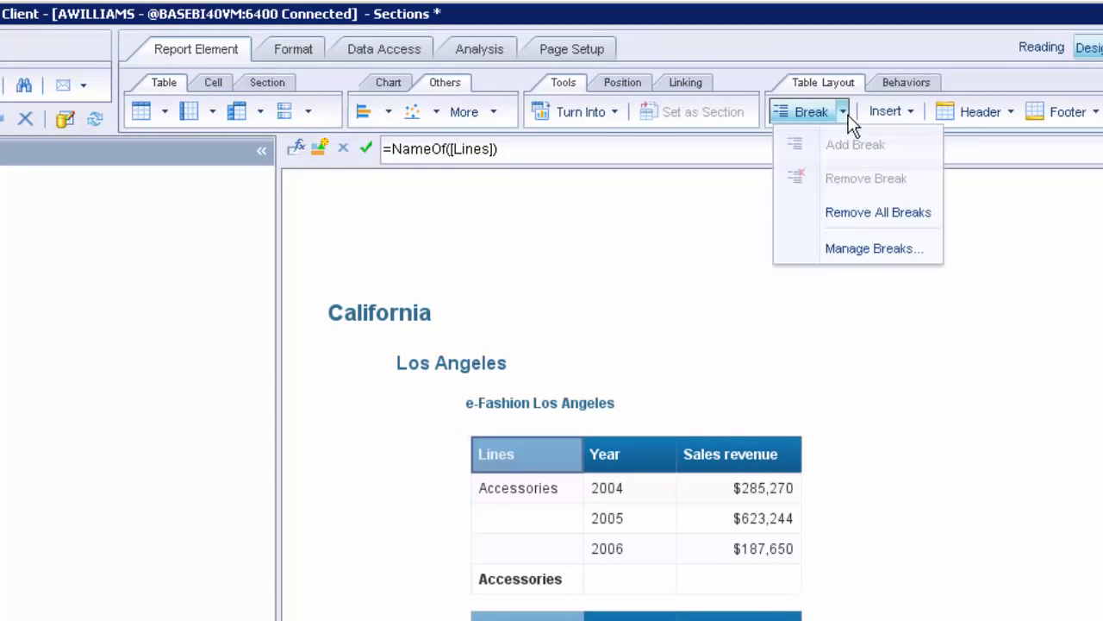
pyautogui.click(862, 246)
pyautogui.click(344, 279)
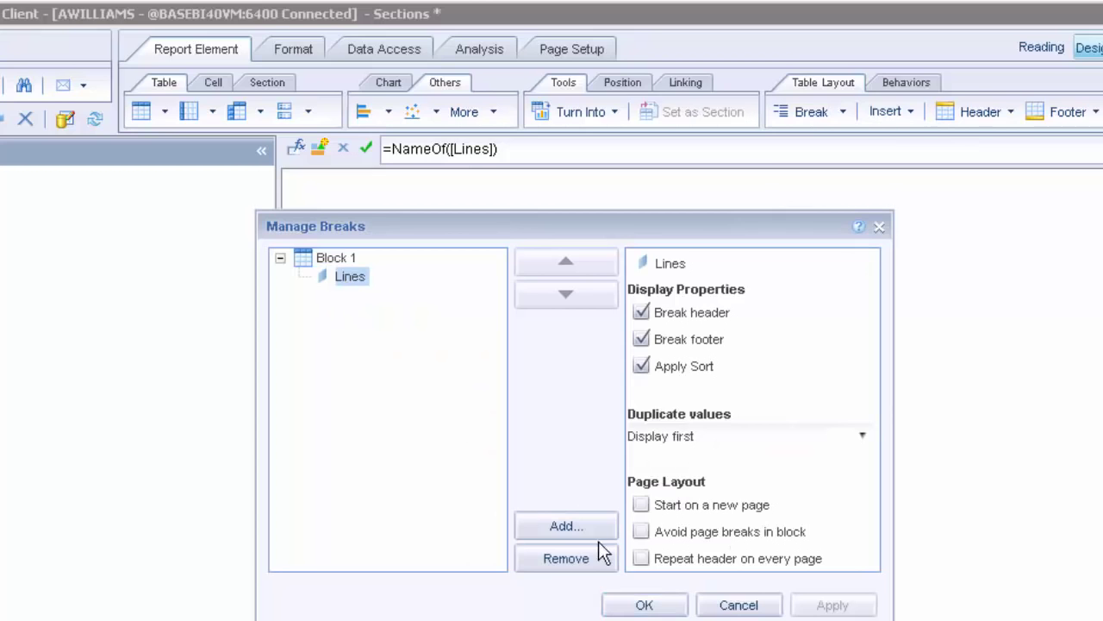
pyautogui.click(642, 313)
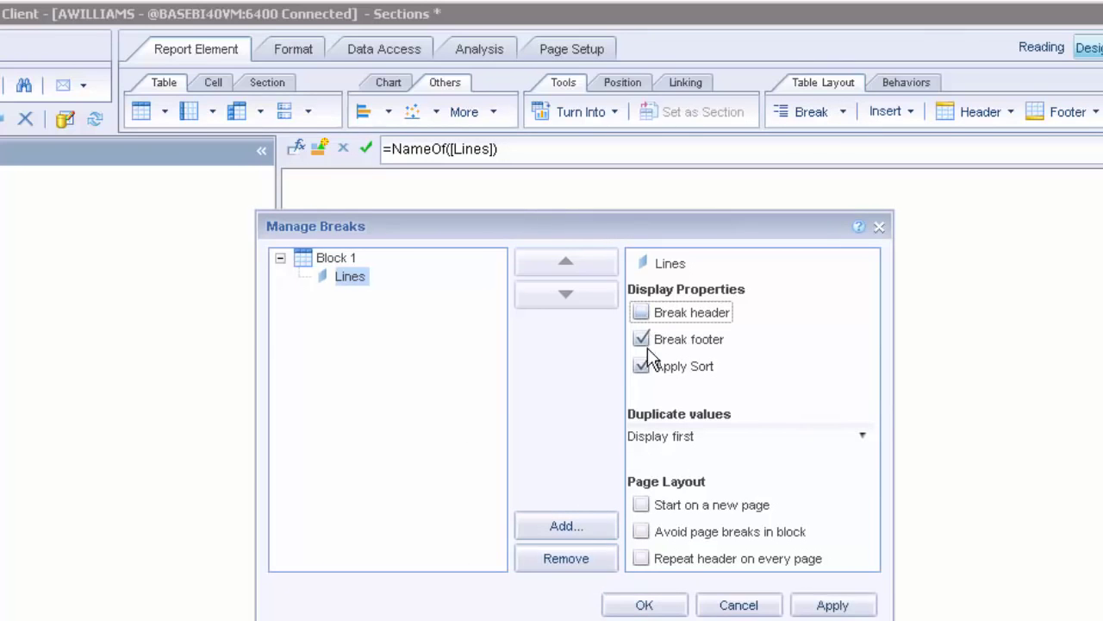
pyautogui.click(841, 607)
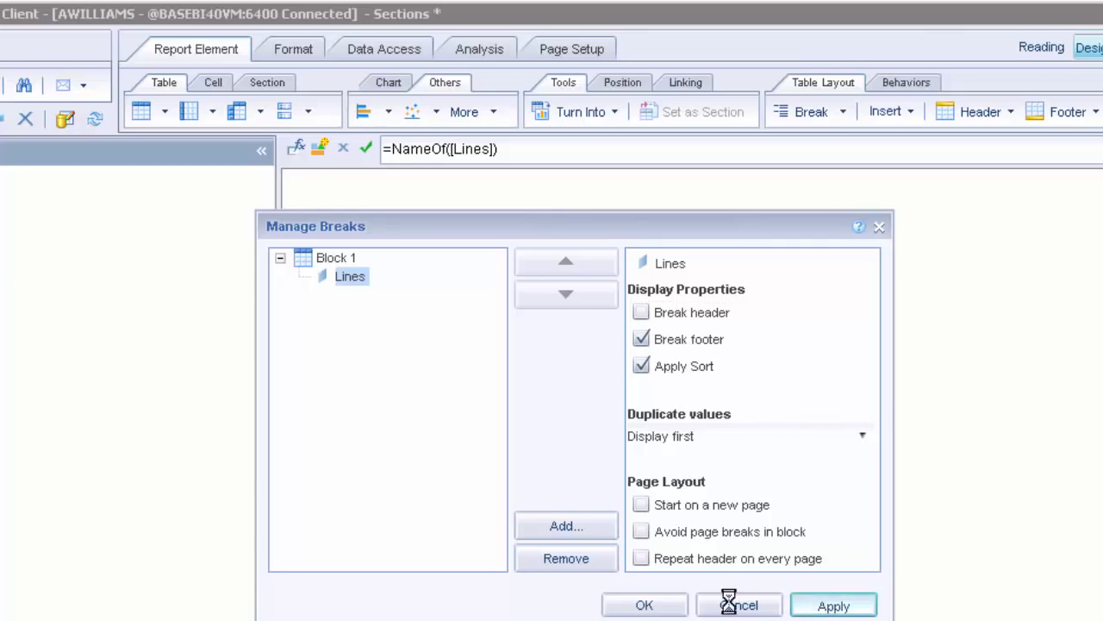
pyautogui.click(643, 605)
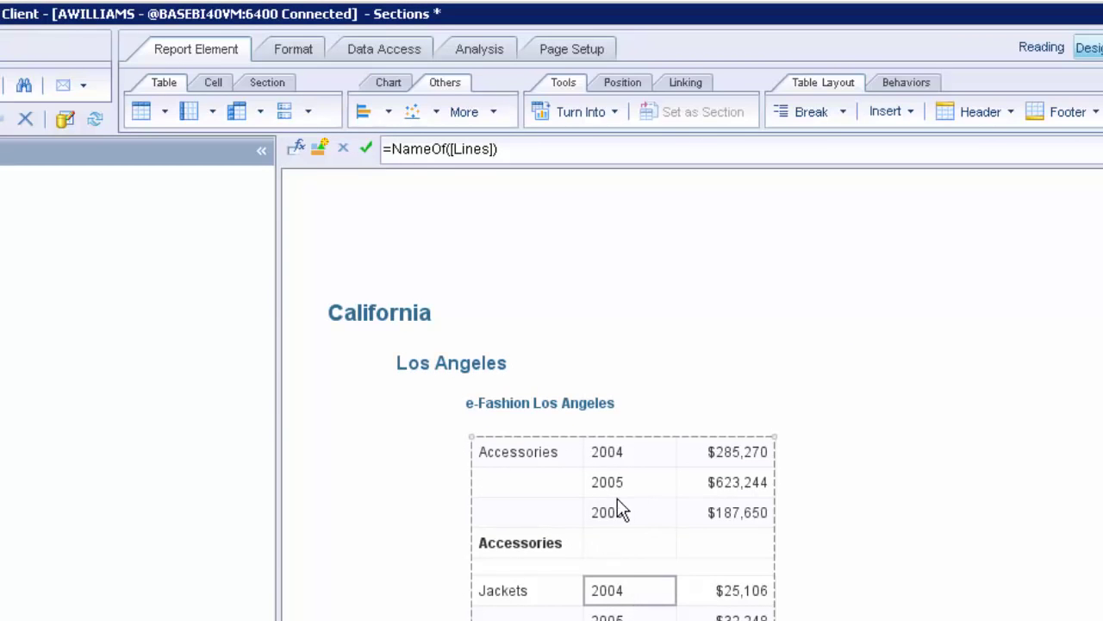
# Turn on Show table headers in the sales revenue table's format settings and apply the change
pyautogui.click(538, 437)
pyautogui.rightClick(538, 436)
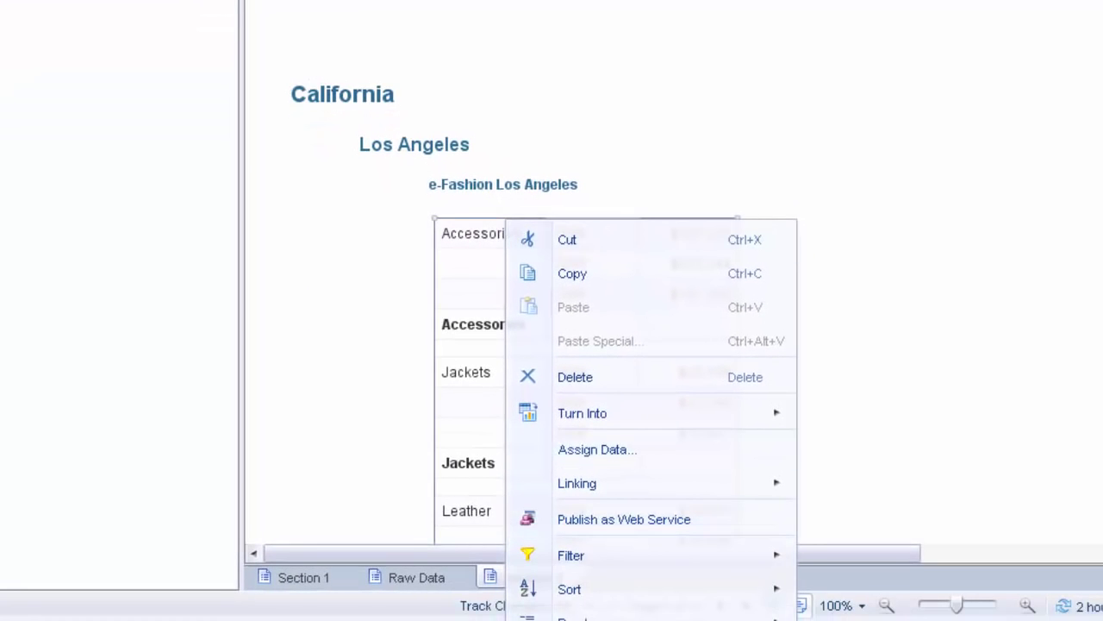
pyautogui.click(594, 620)
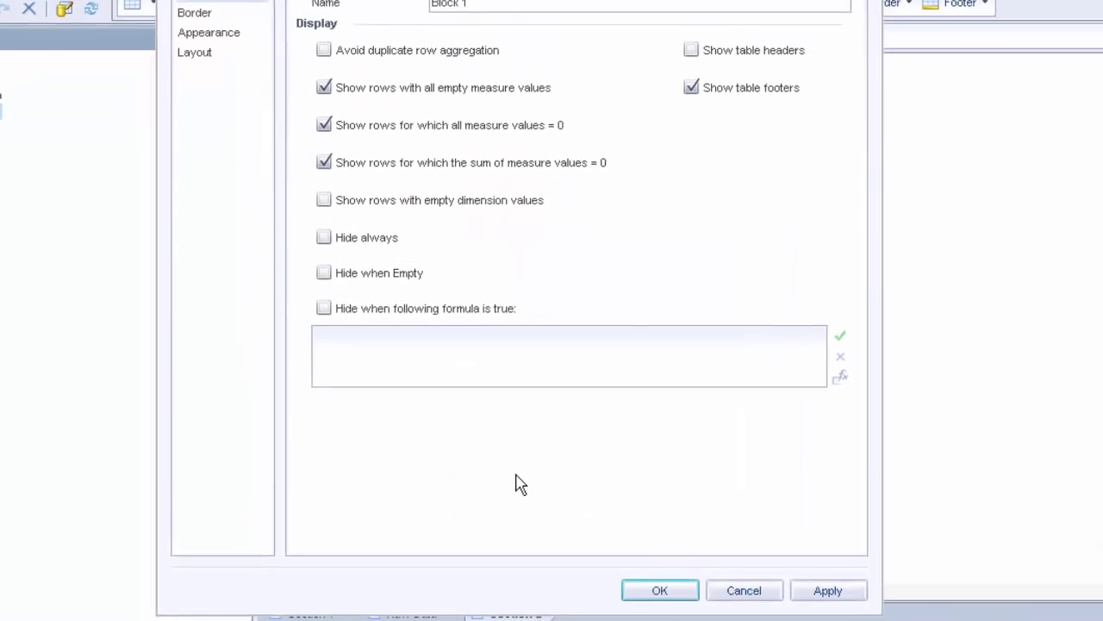
pyautogui.click(670, 102)
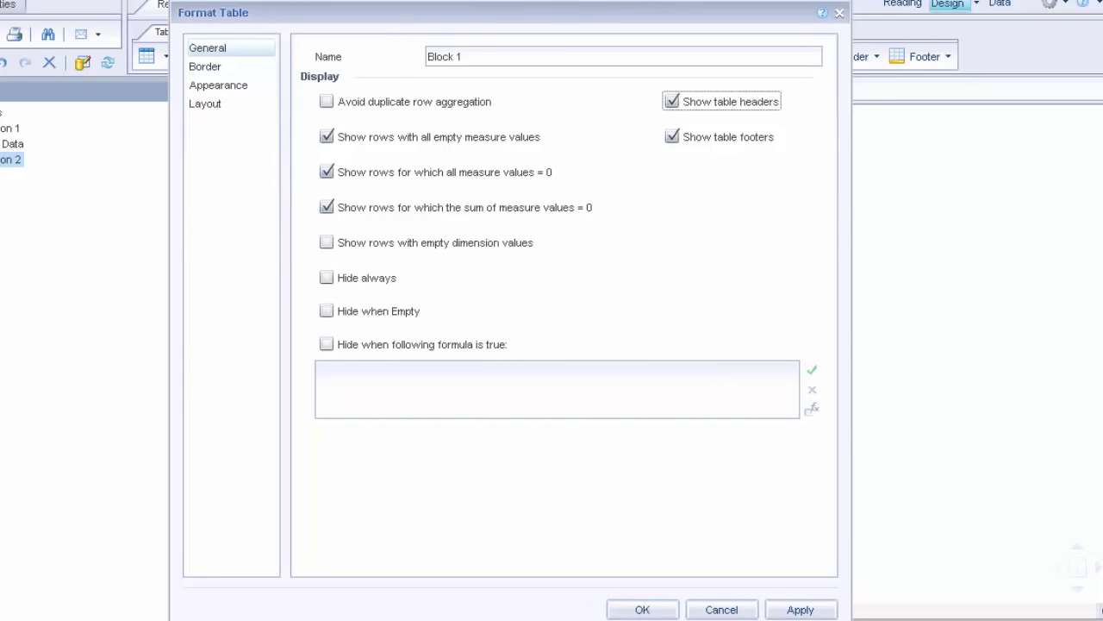
pyautogui.click(800, 608)
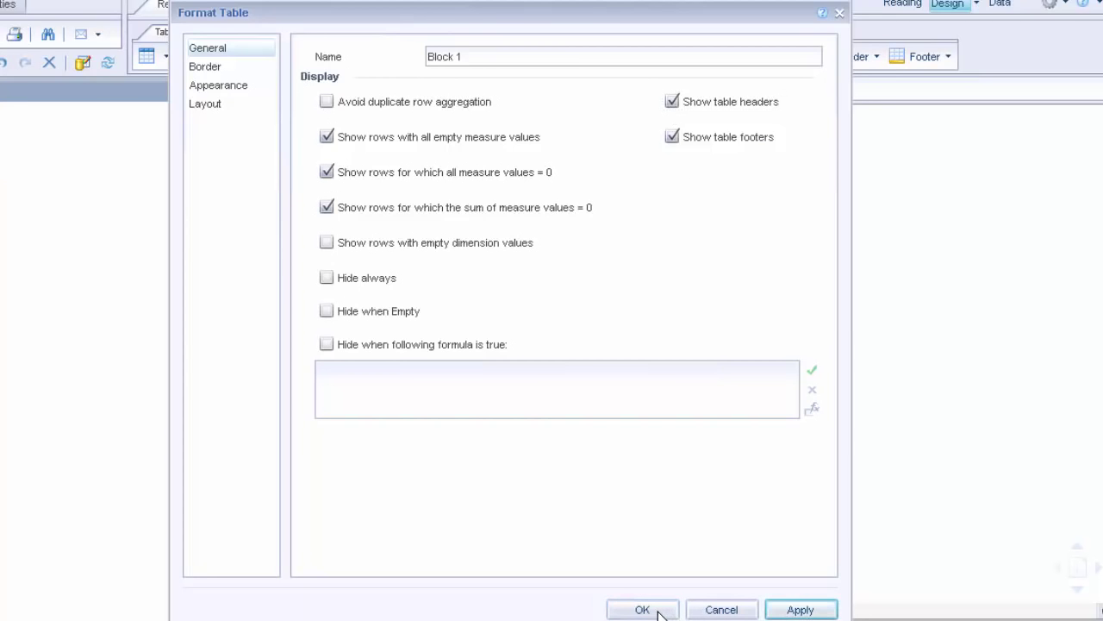
pyautogui.click(655, 610)
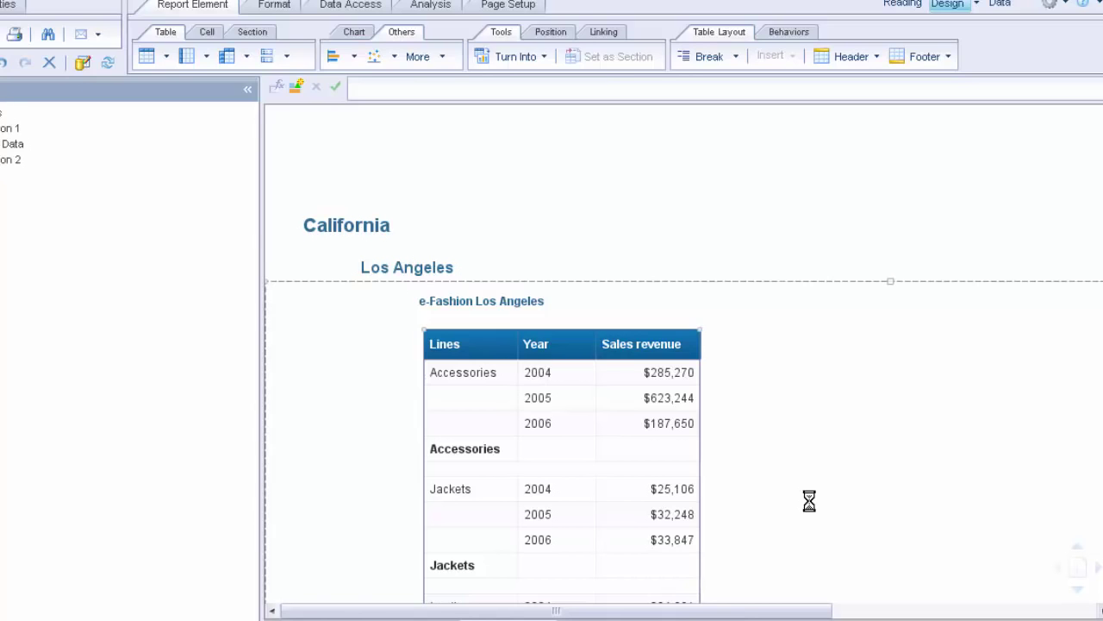
# Add a Sum calculation on the Sales revenue column so each Lines break footer shows a subtotal
pyautogui.click(671, 431)
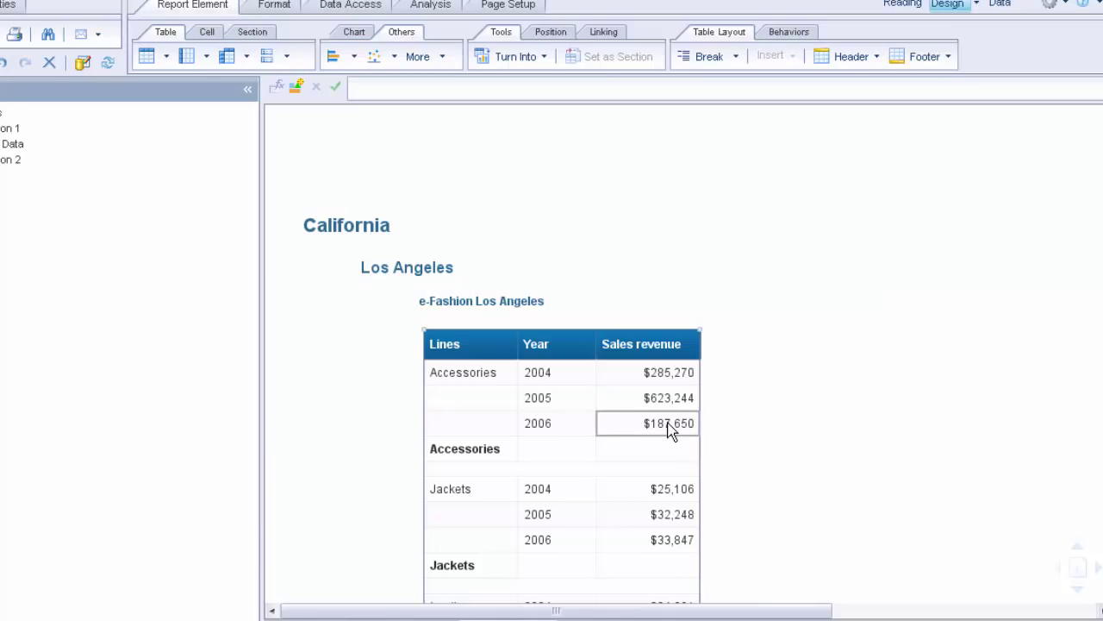
pyautogui.click(670, 431)
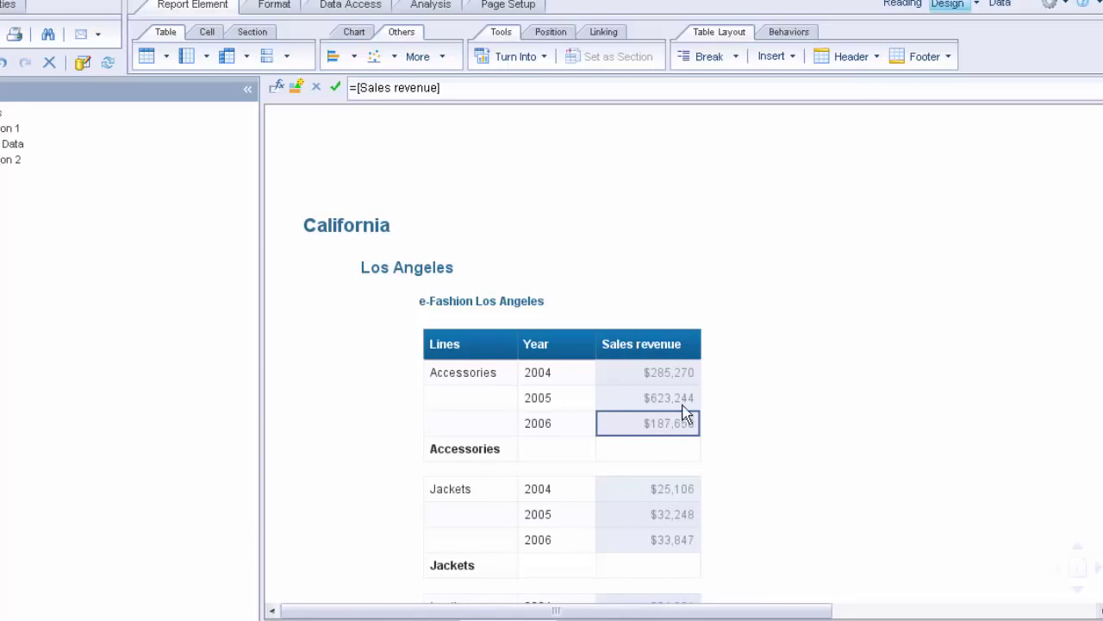
pyautogui.click(428, 7)
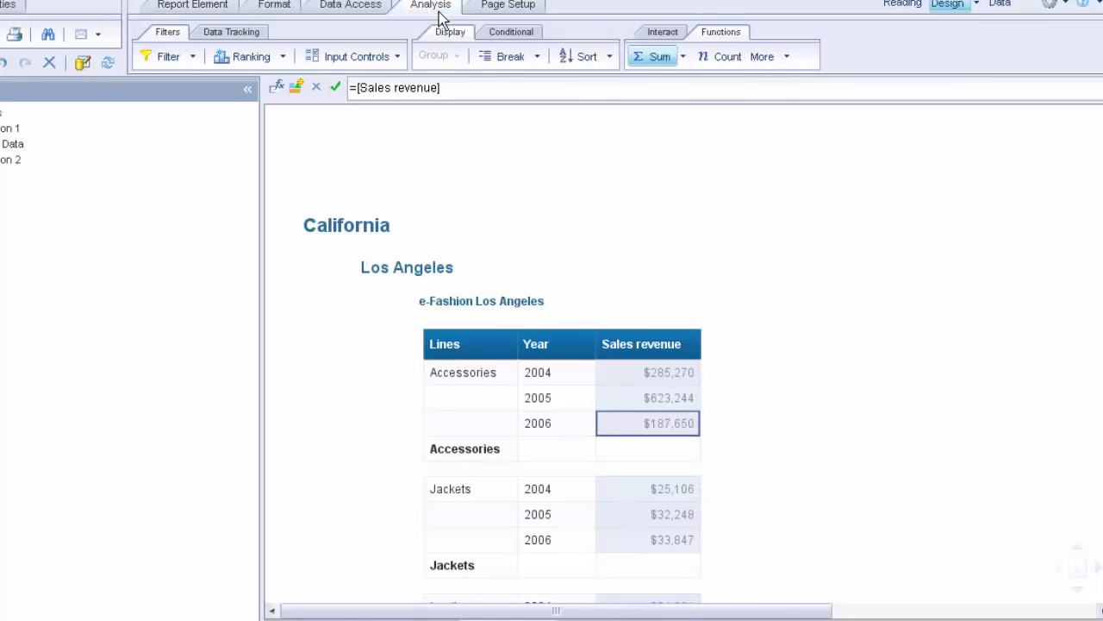
pyautogui.click(683, 60)
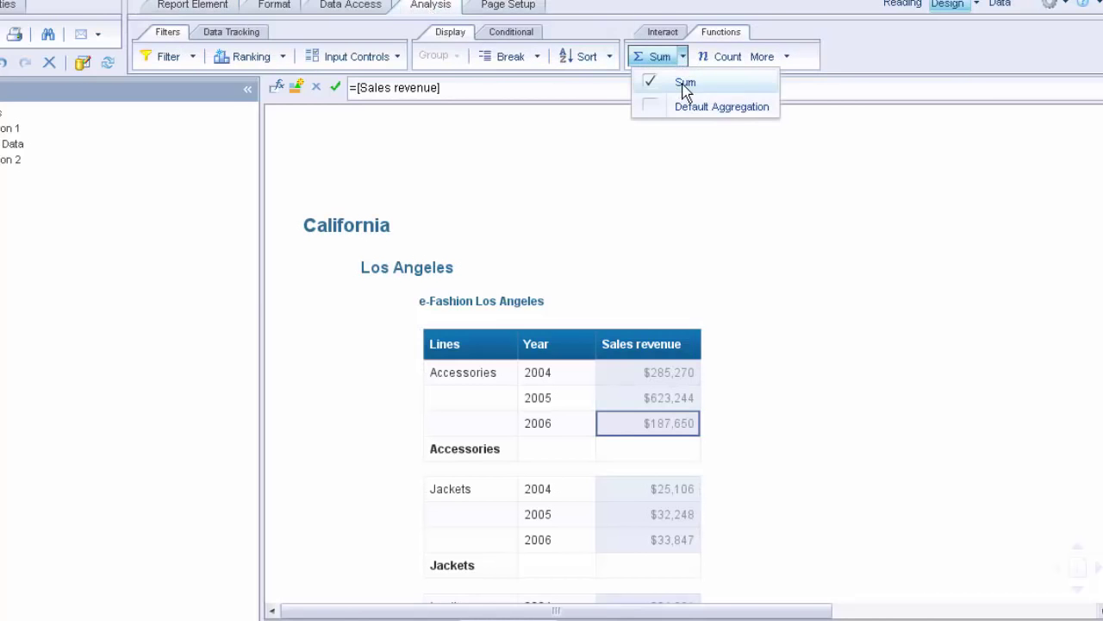
pyautogui.click(677, 83)
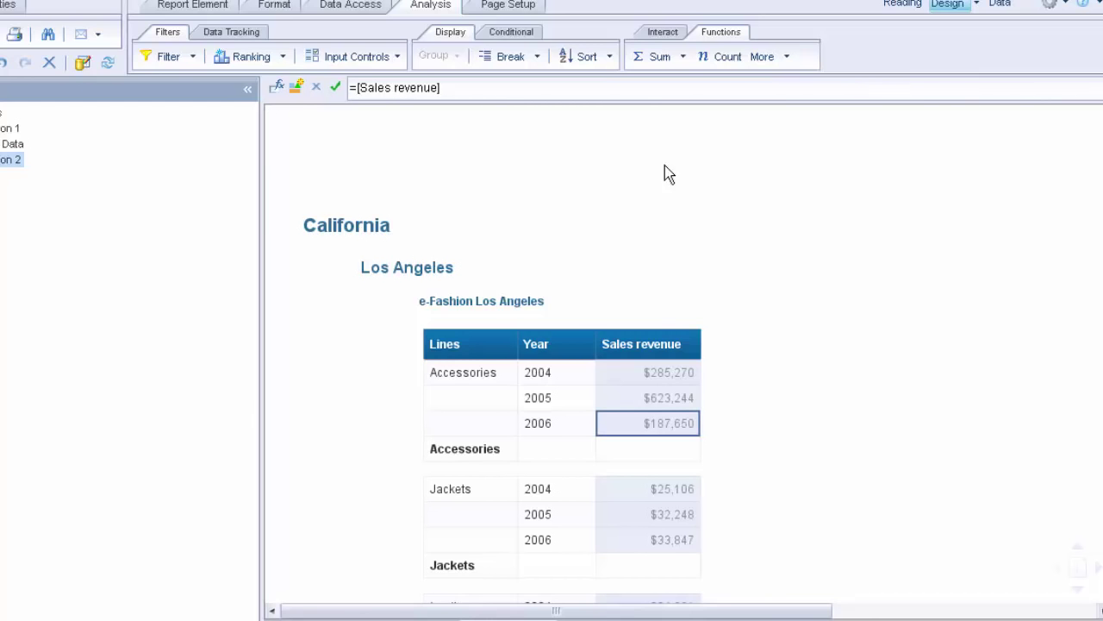
pyautogui.click(657, 428)
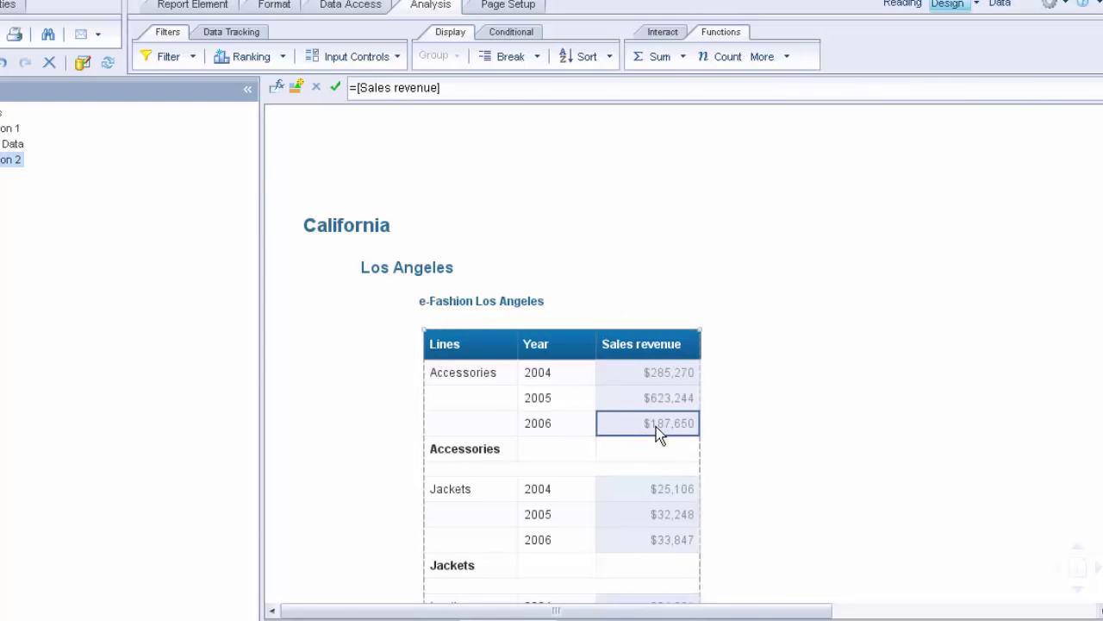
pyautogui.click(657, 60)
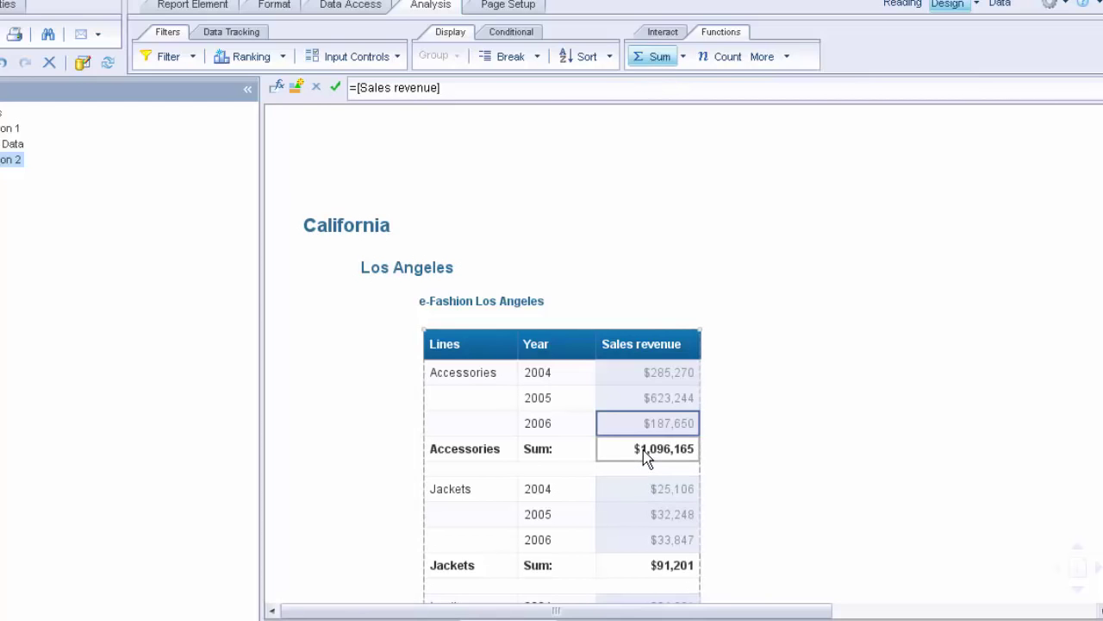
# Set the Lines break's duplicate values option to Merge in the break management settings
pyautogui.click(468, 384)
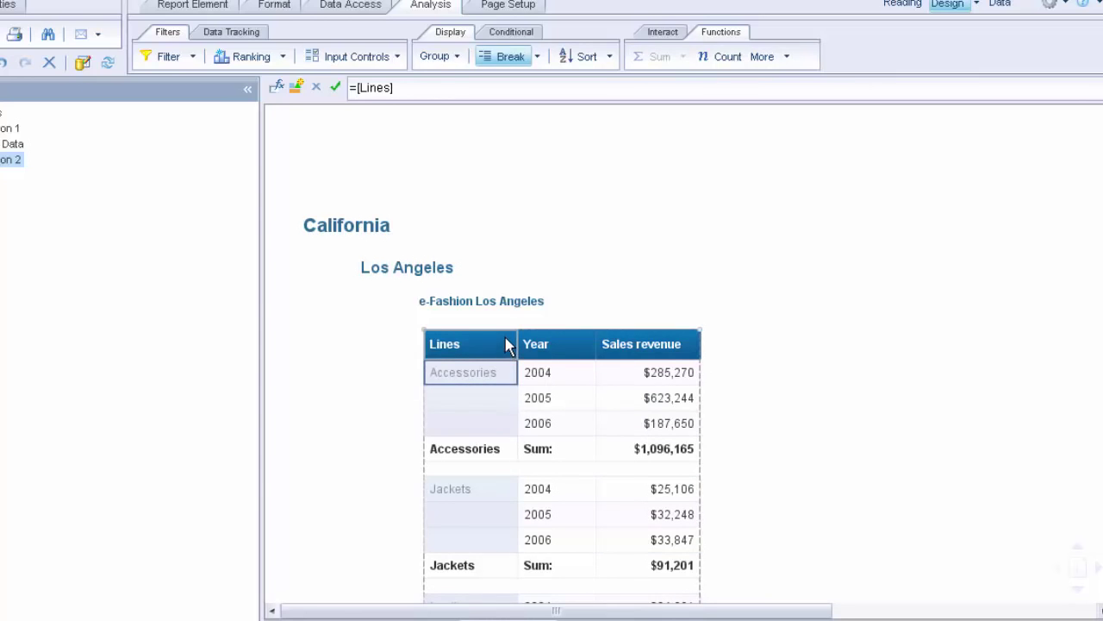
pyautogui.scroll(-1, 579, 145)
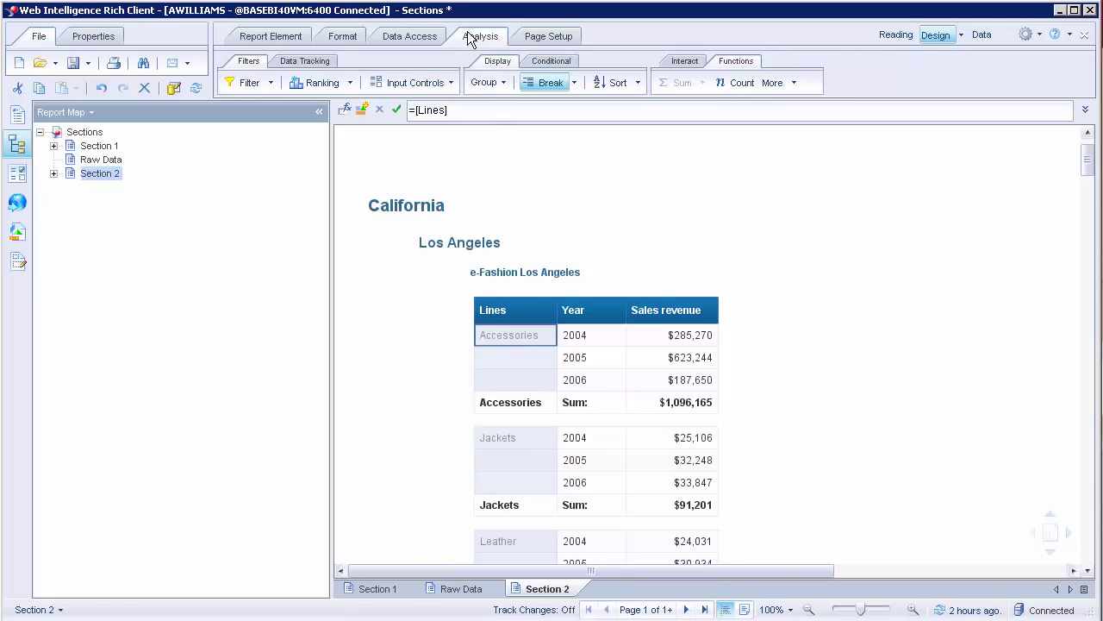
pyautogui.click(574, 83)
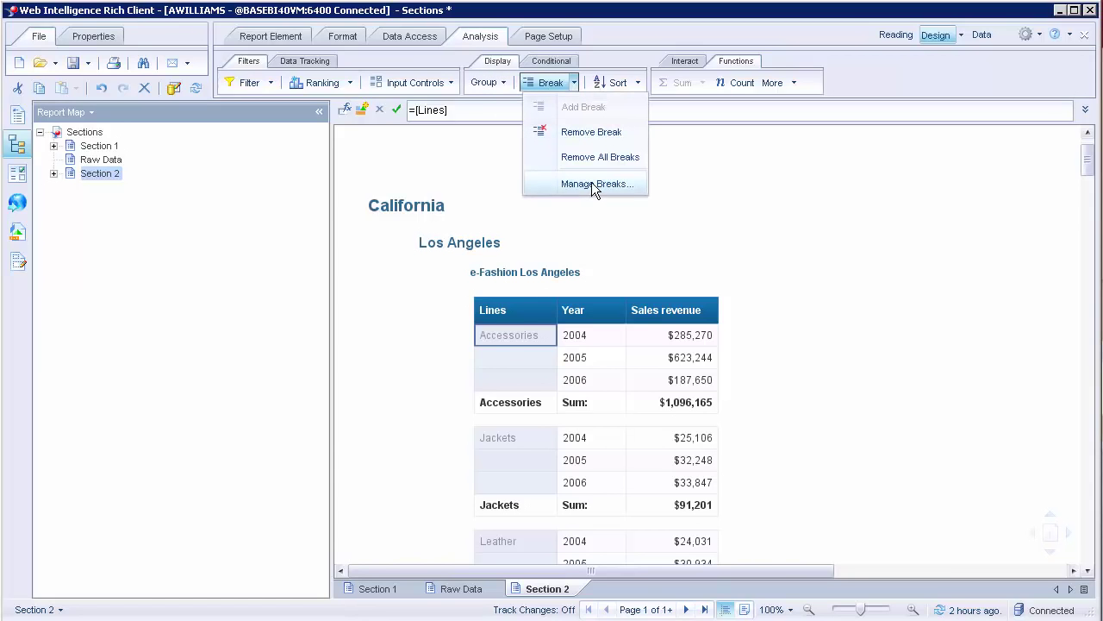
pyautogui.click(595, 184)
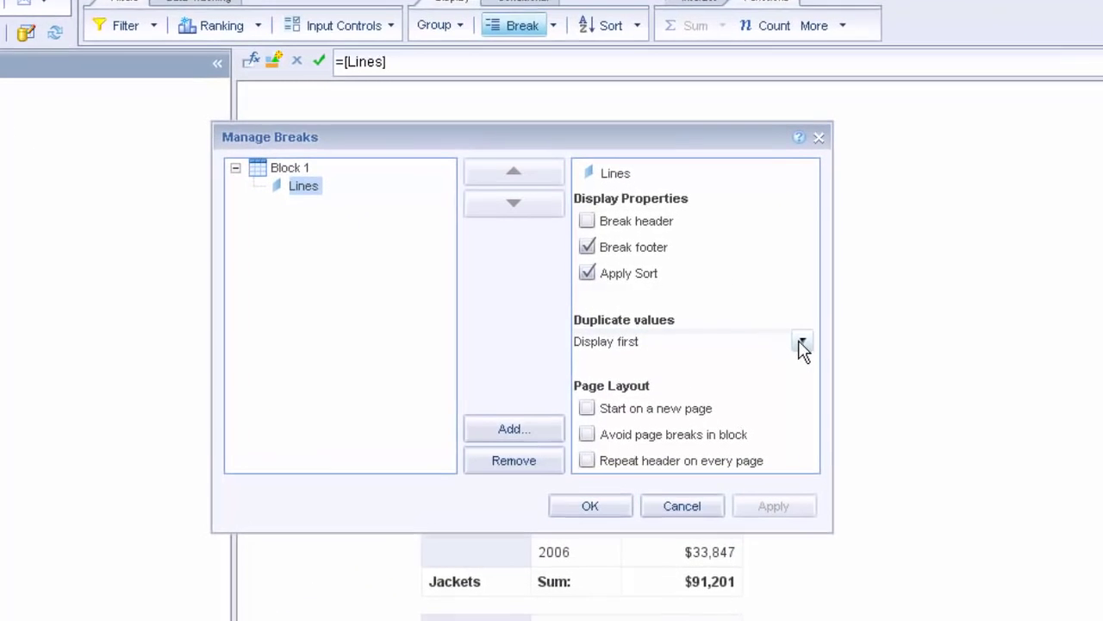
pyautogui.click(763, 322)
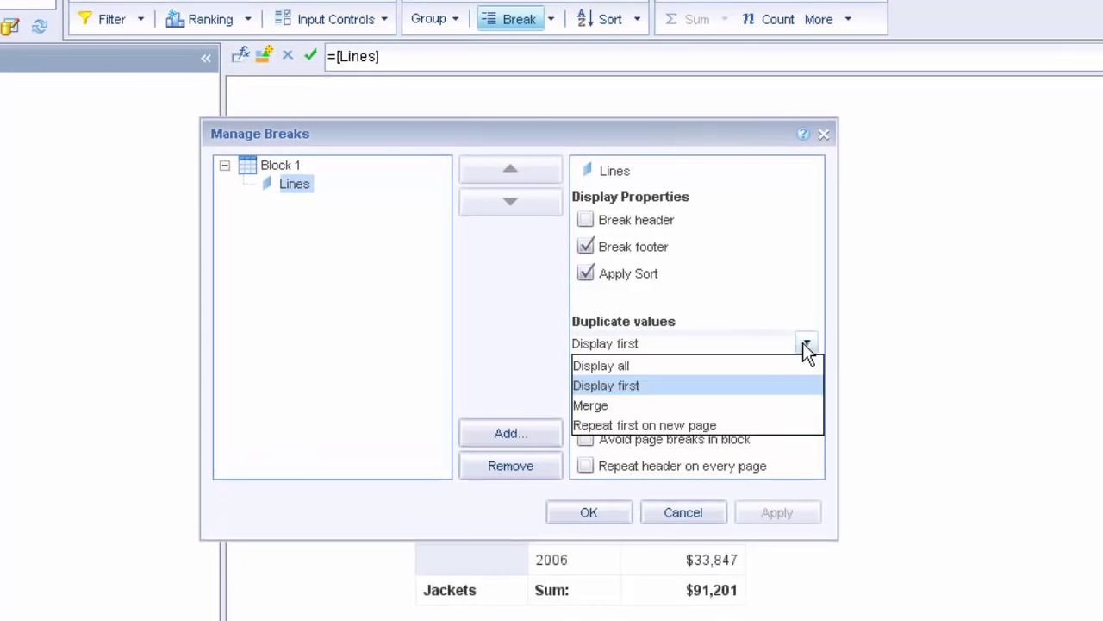
pyautogui.click(599, 405)
pyautogui.click(762, 510)
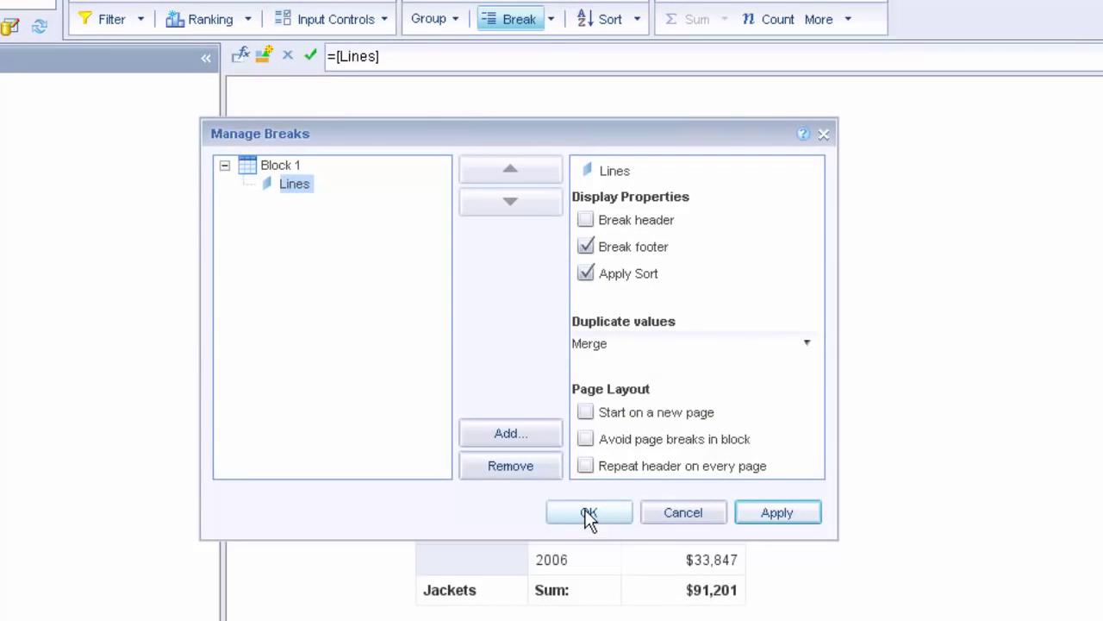
pyautogui.click(587, 514)
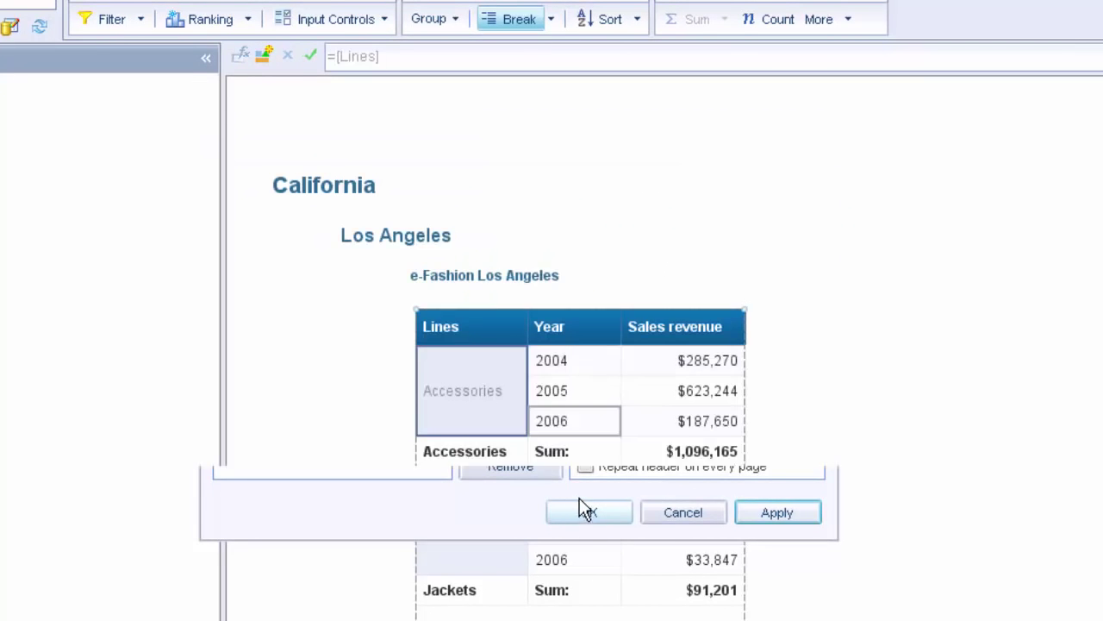
# Clear the "Sum:" label from the Year column cell of the Lines break footer
pyautogui.click(553, 451)
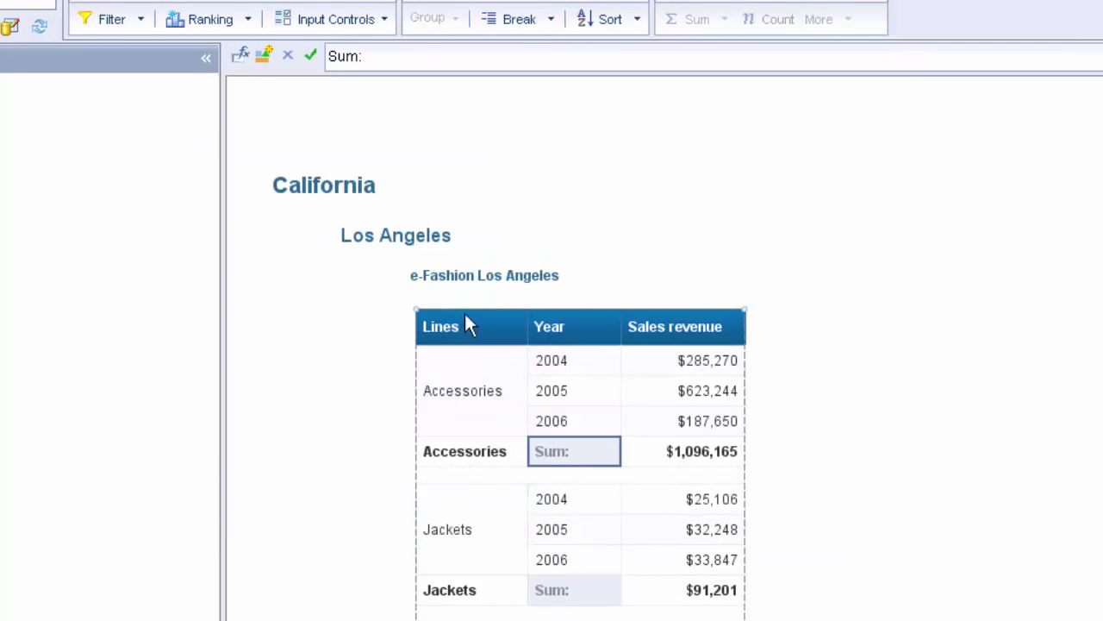
pyautogui.click(381, 54)
pyautogui.moveTo(382, 54); pyautogui.dragTo(321, 54)
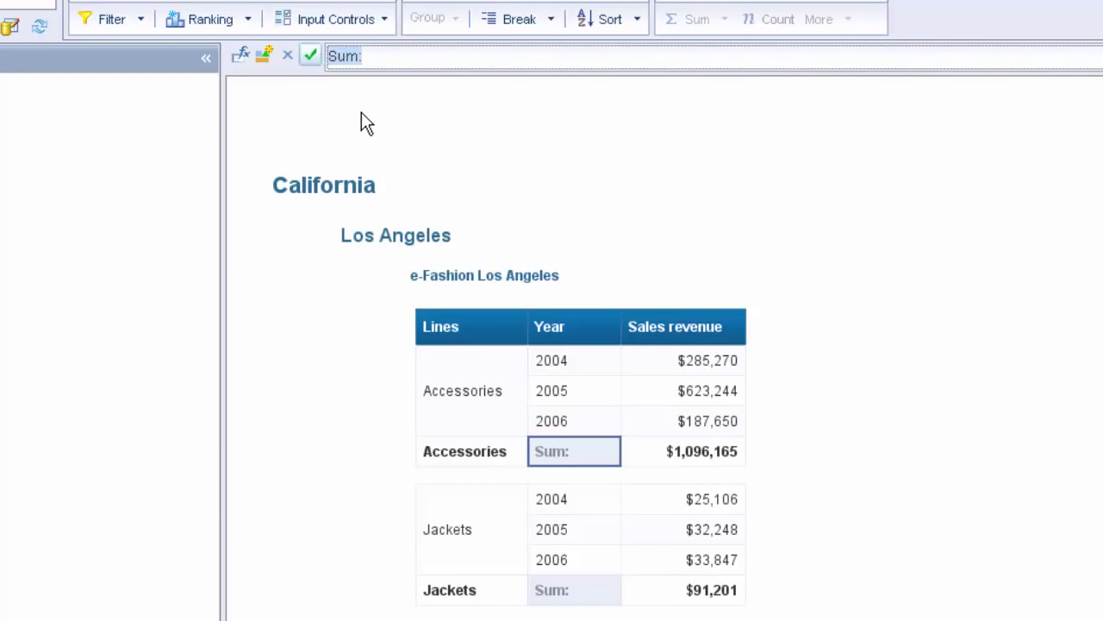
pyautogui.press('BackSpace')
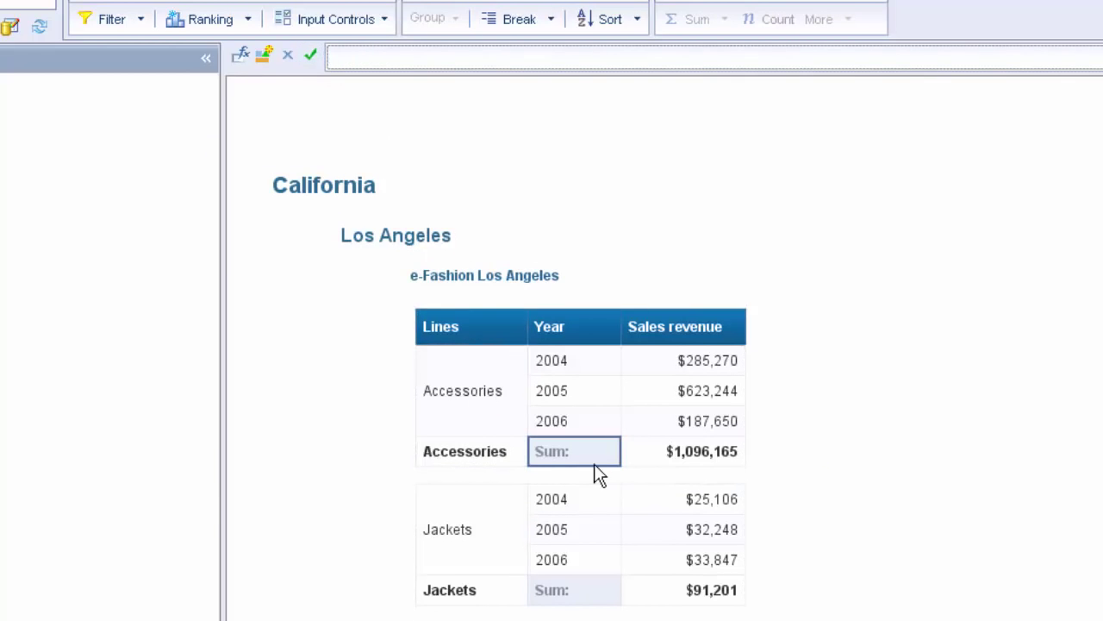
pyautogui.click(468, 455)
pyautogui.click(583, 381)
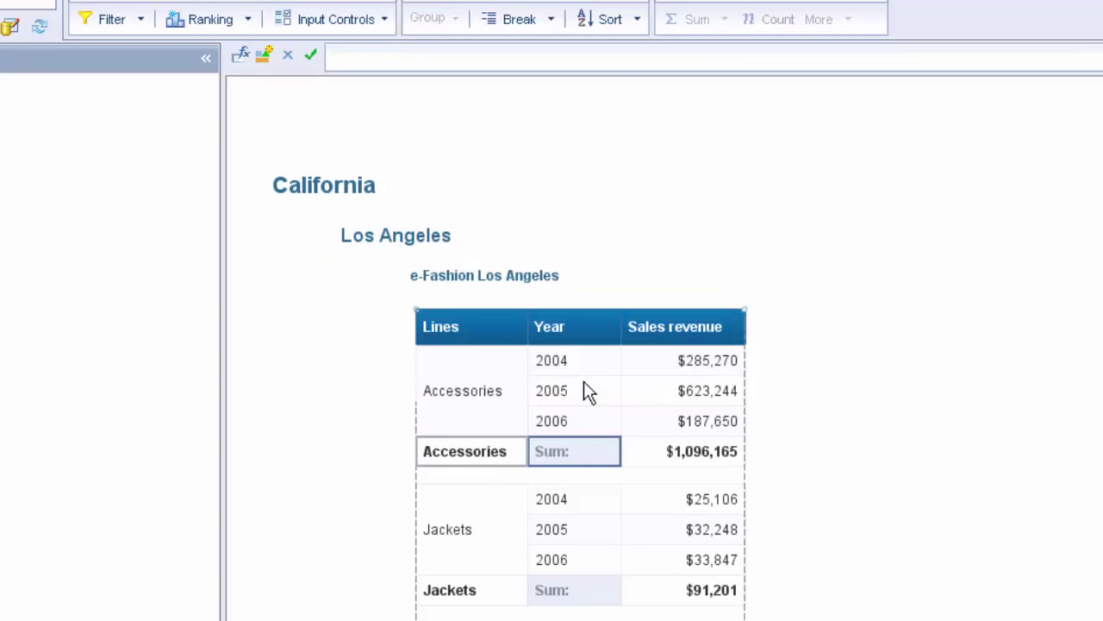
# Merge the line name cell of the break footer with the empty Year column cell beside it
pyautogui.click(557, 454)
pyautogui.rightClick(557, 455)
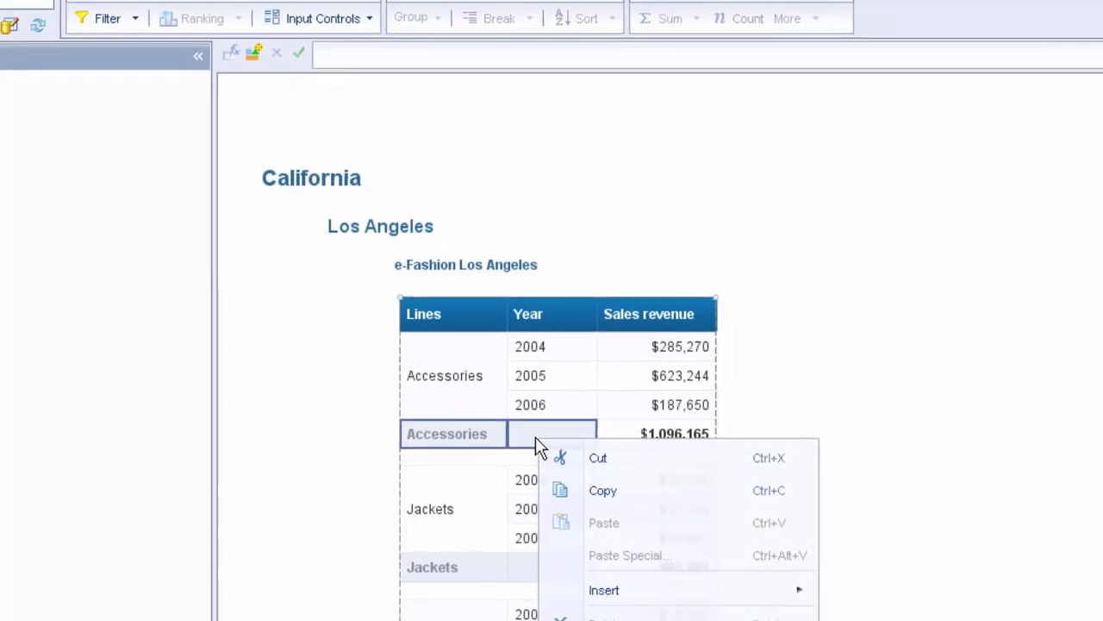
pyautogui.click(547, 598)
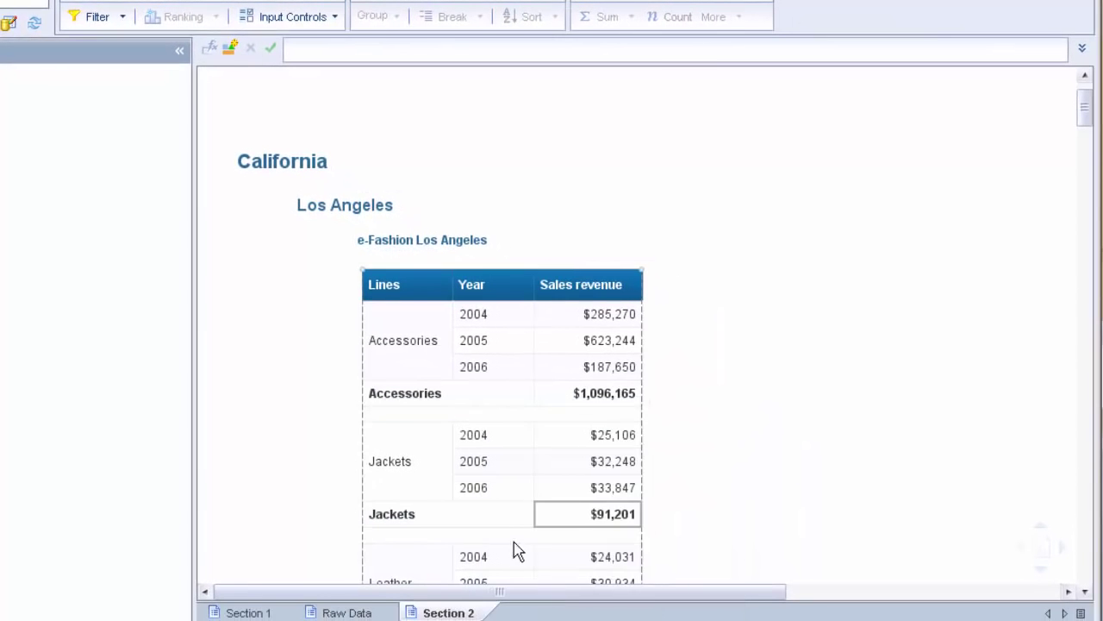
# Set the merged break footer cell's formula to ="Total for Line: " + [Lines]
pyautogui.click(412, 397)
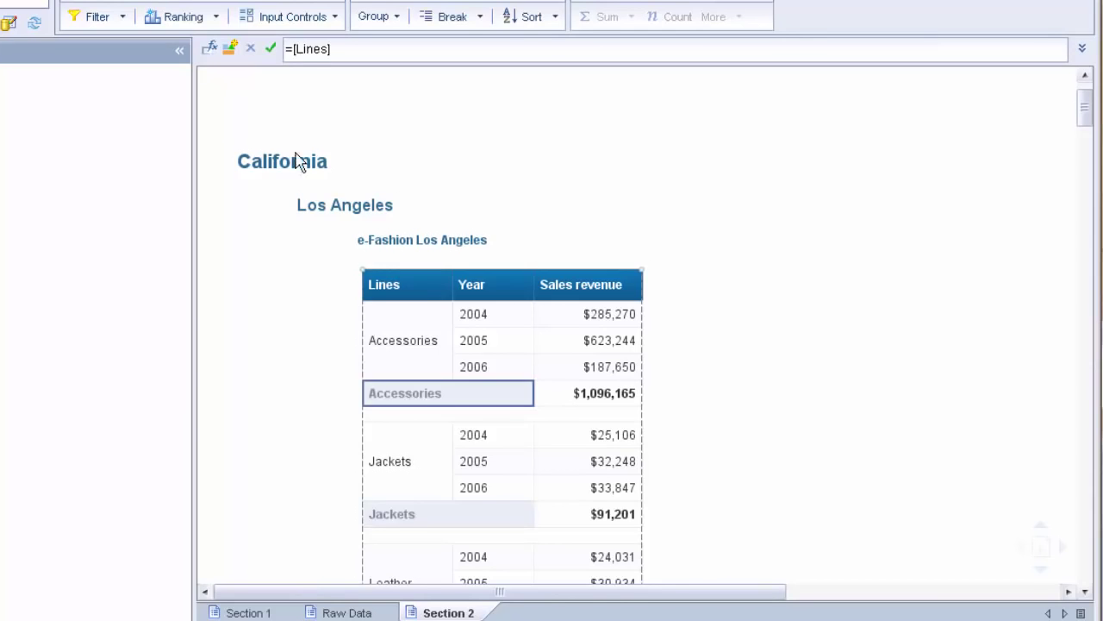
pyautogui.click(298, 50)
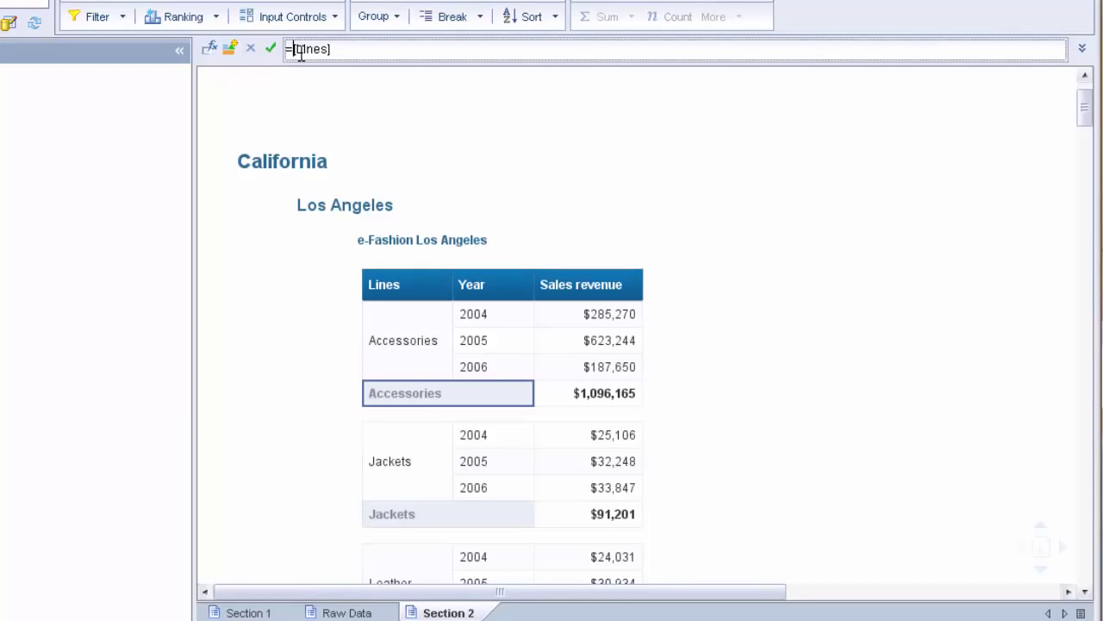
pyautogui.write('Total for ')
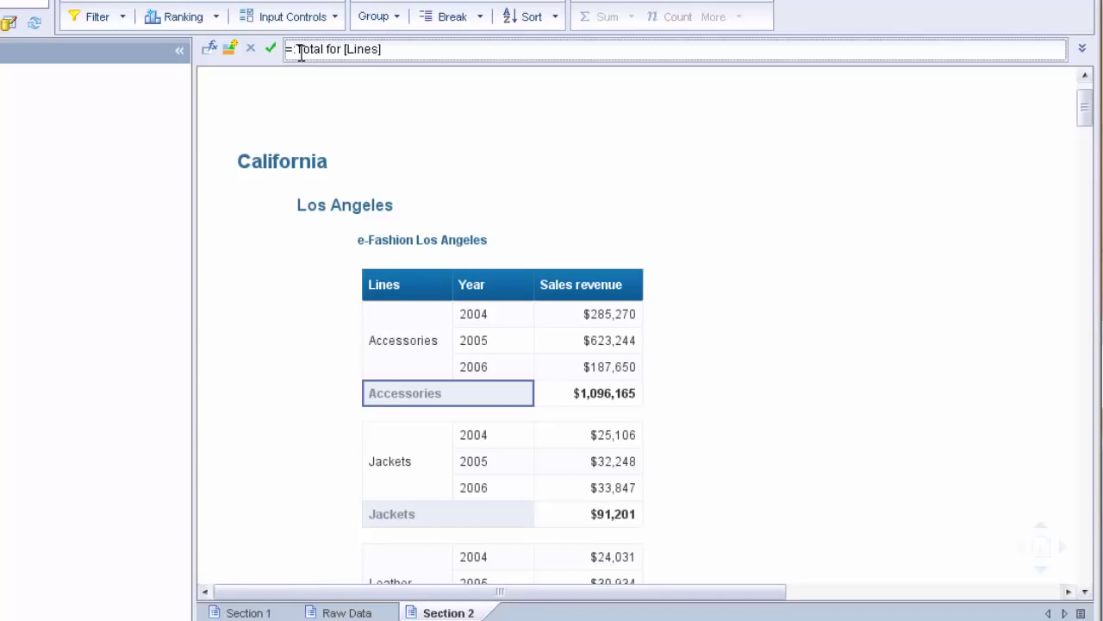
pyautogui.write('Line: " +')
pyautogui.click(271, 50)
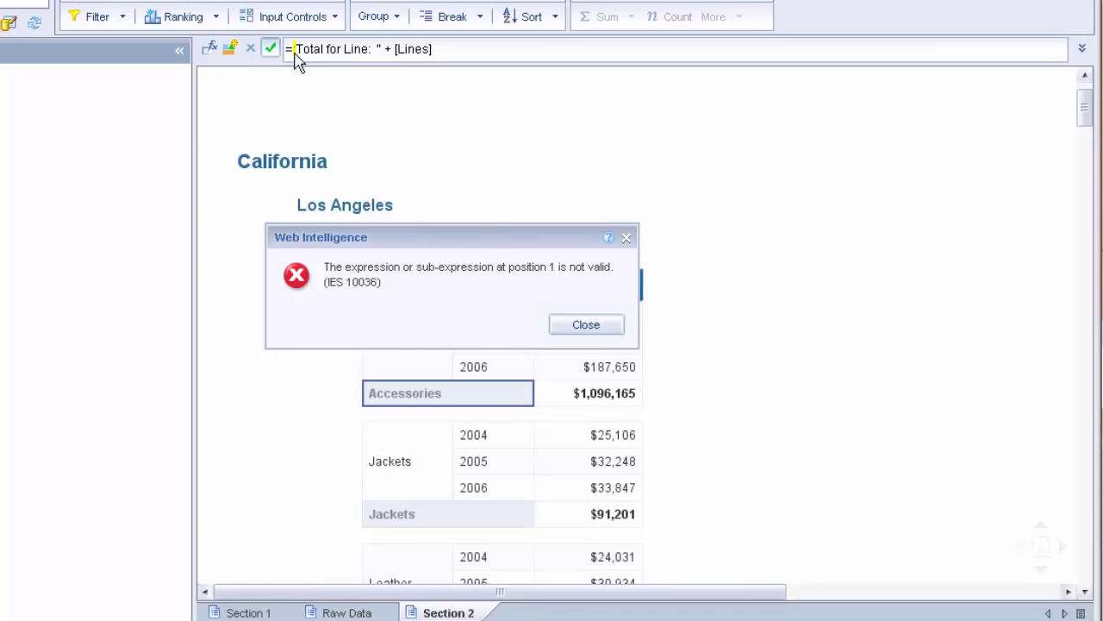
pyautogui.click(591, 325)
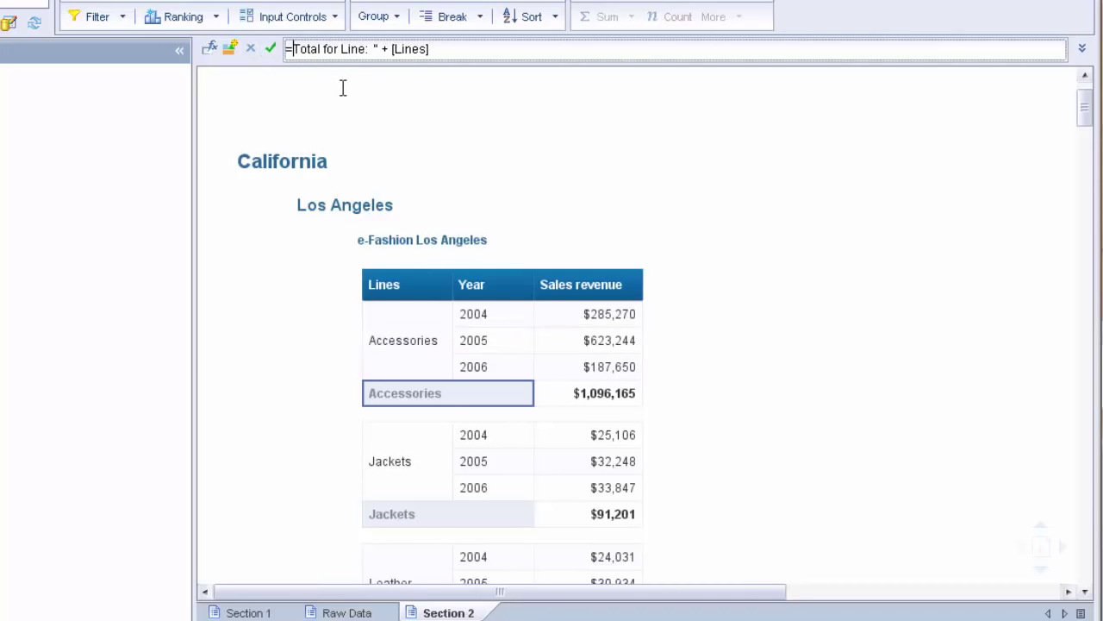
pyautogui.write('"')
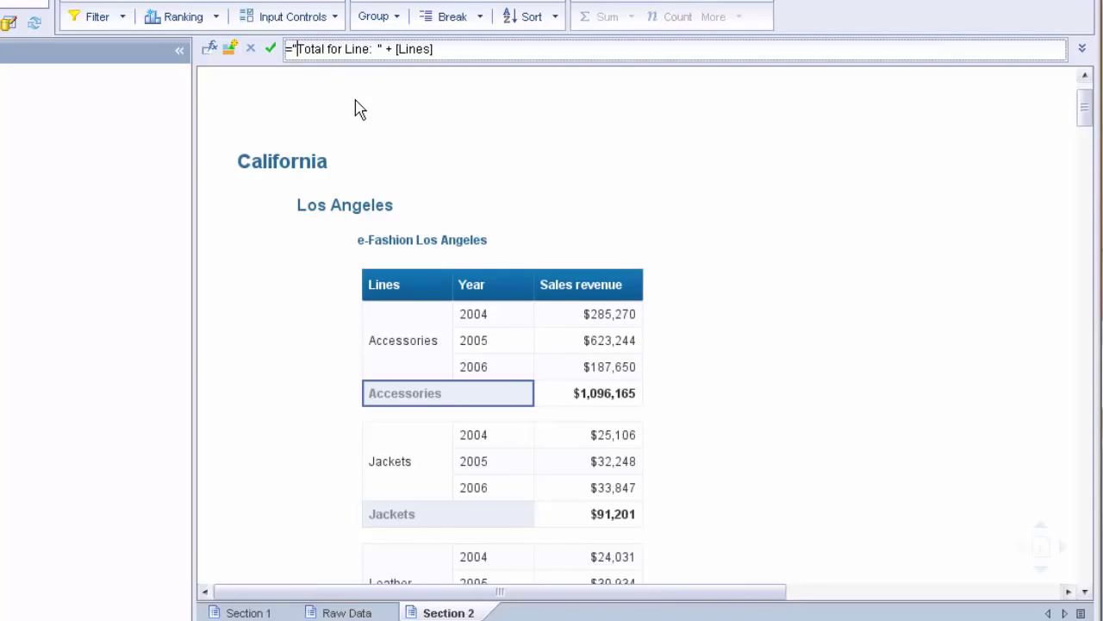
pyautogui.click(272, 49)
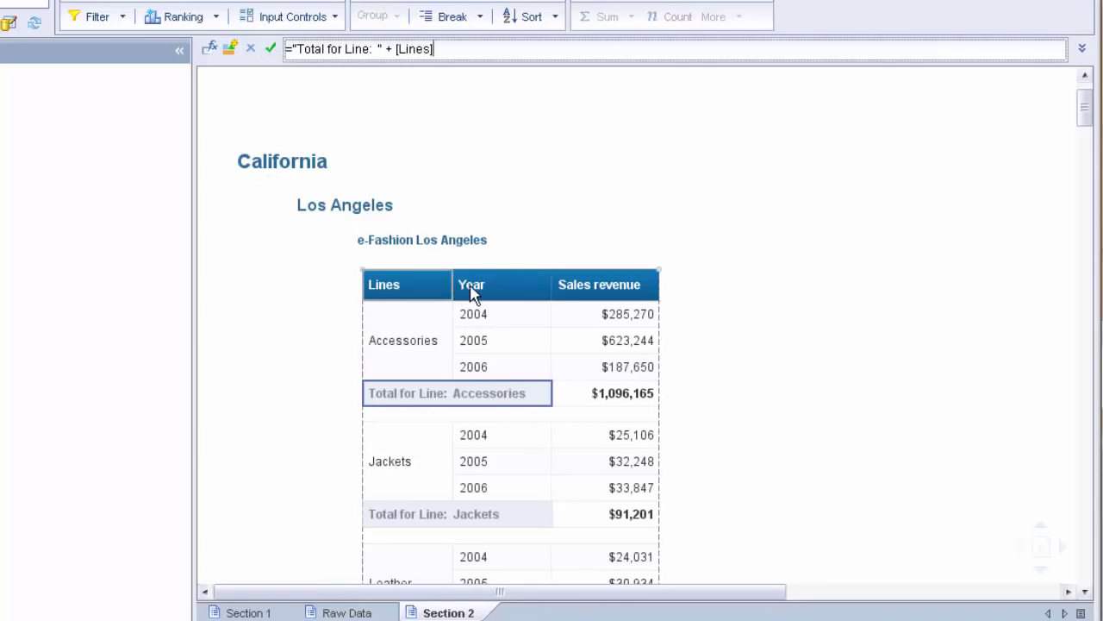
# Widen the Lines column of the sales table by moving its boundary with the Year column
pyautogui.moveTo(471, 293)
pyautogui.mouseDown()
pyautogui.moveTo(485, 303)
pyautogui.moveTo(452, 286)
pyautogui.mouseUp()
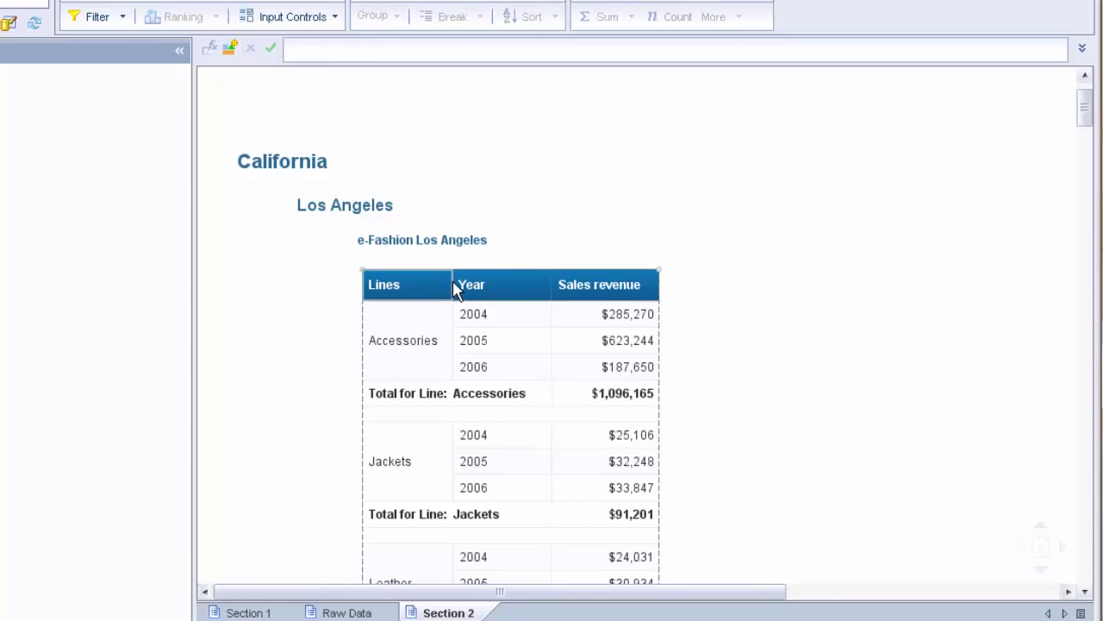
pyautogui.click(451, 283)
pyautogui.moveTo(452, 283); pyautogui.dragTo(491, 284)
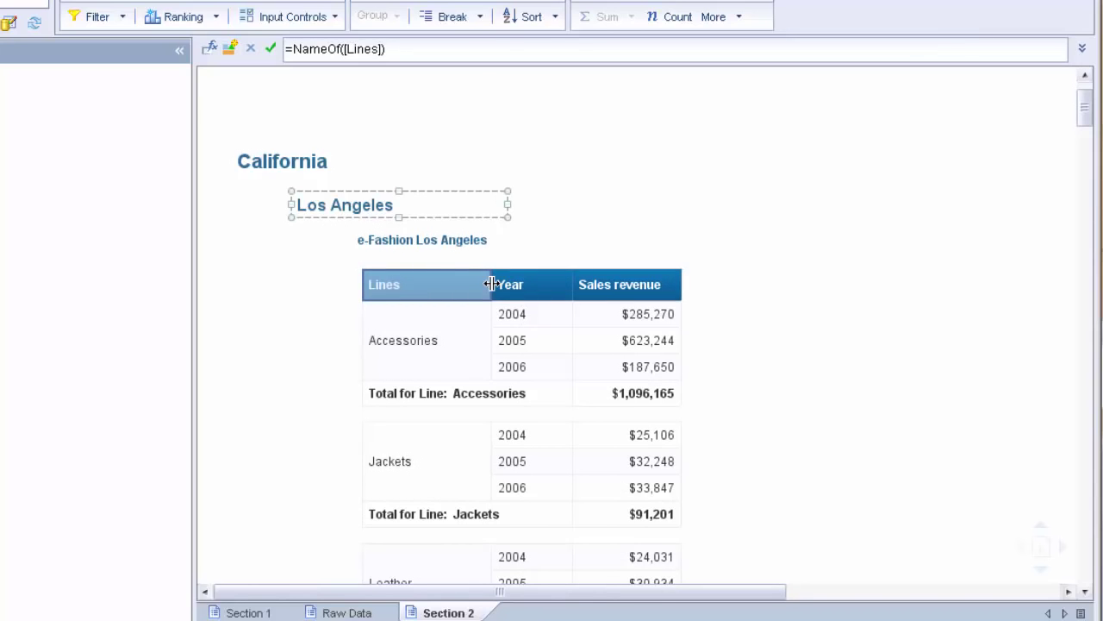
pyautogui.click(434, 343)
pyautogui.click(434, 294)
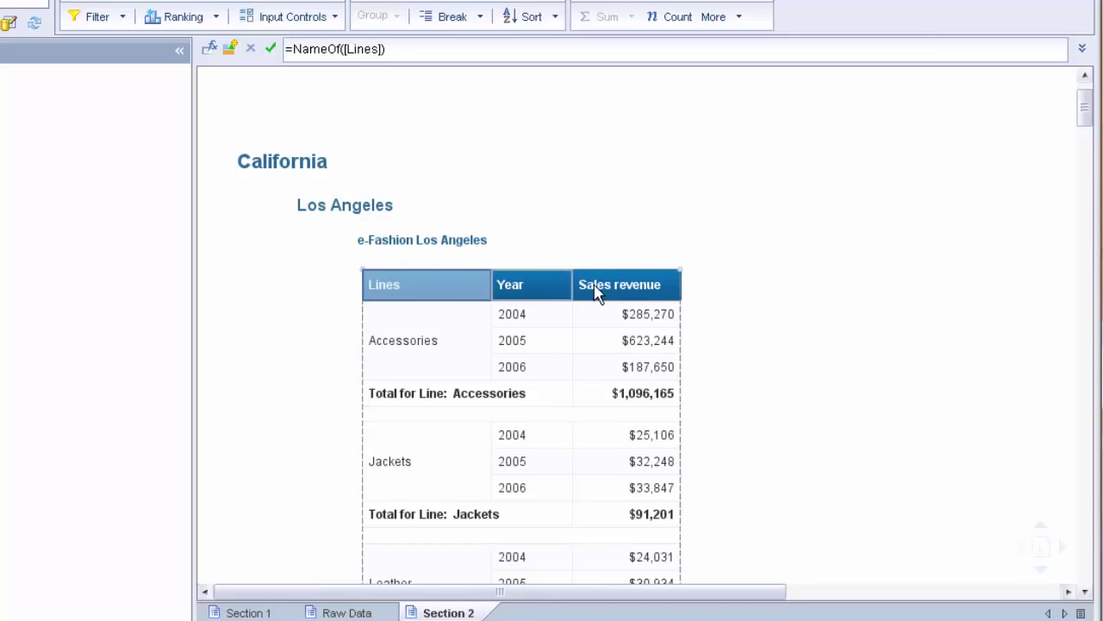
# Remove the background from all three header cells of the sales table, choosing No color and pattern None
pyautogui.click(630, 293)
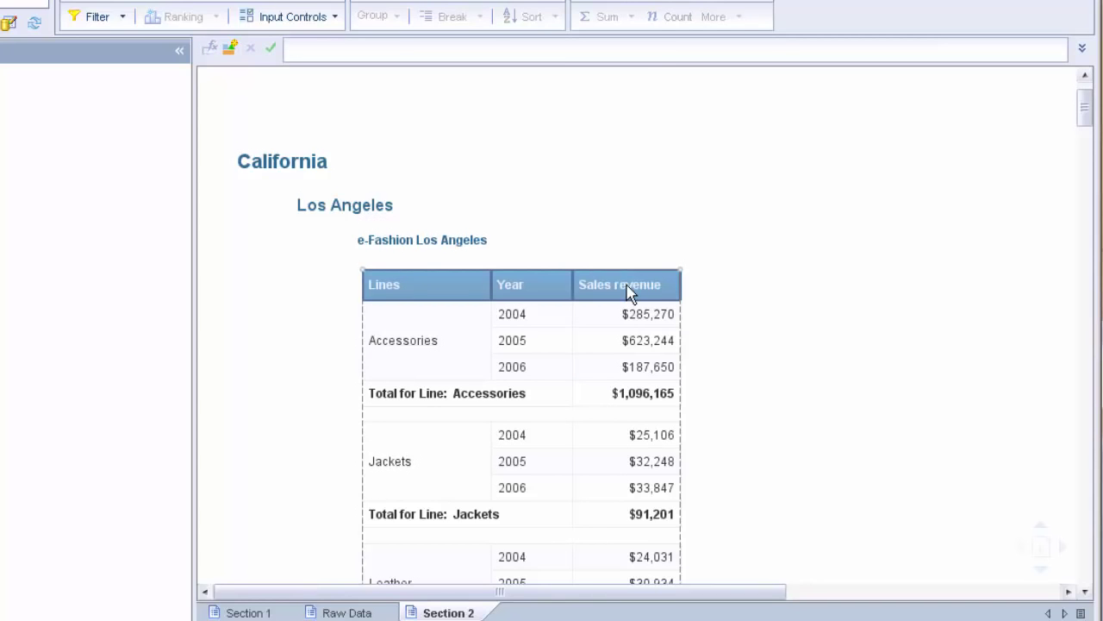
pyautogui.rightClick(628, 286)
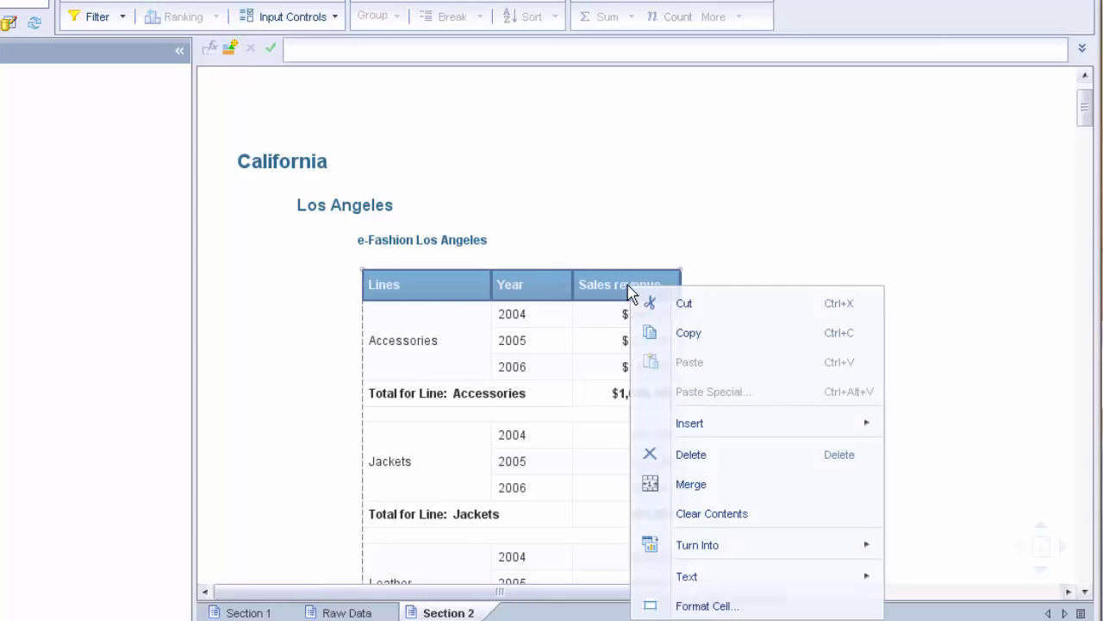
pyautogui.click(700, 606)
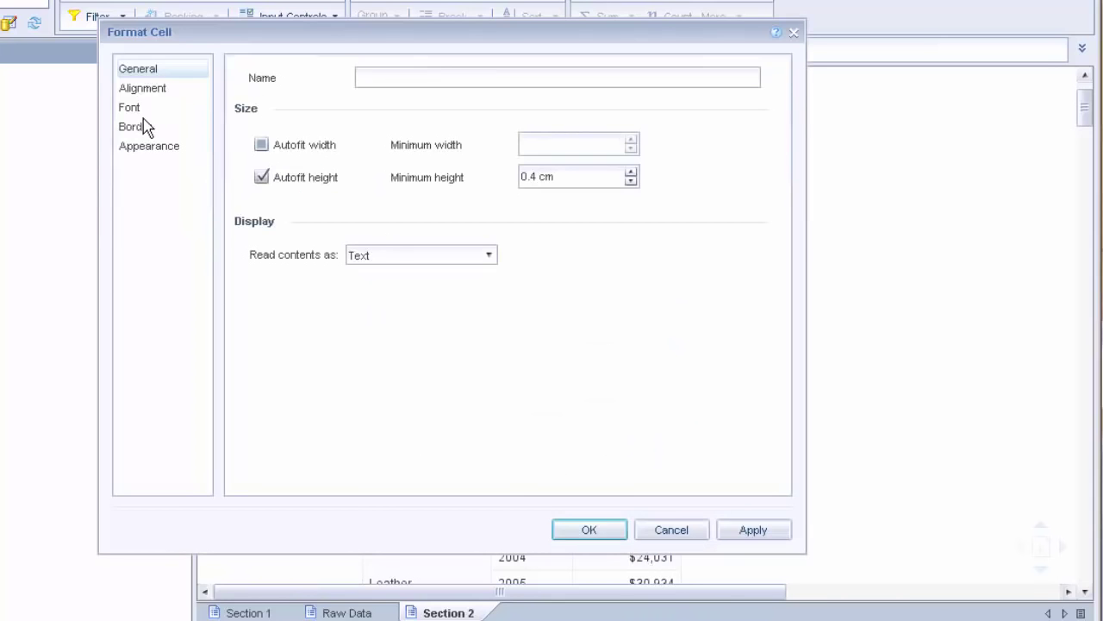
pyautogui.click(150, 151)
pyautogui.click(306, 113)
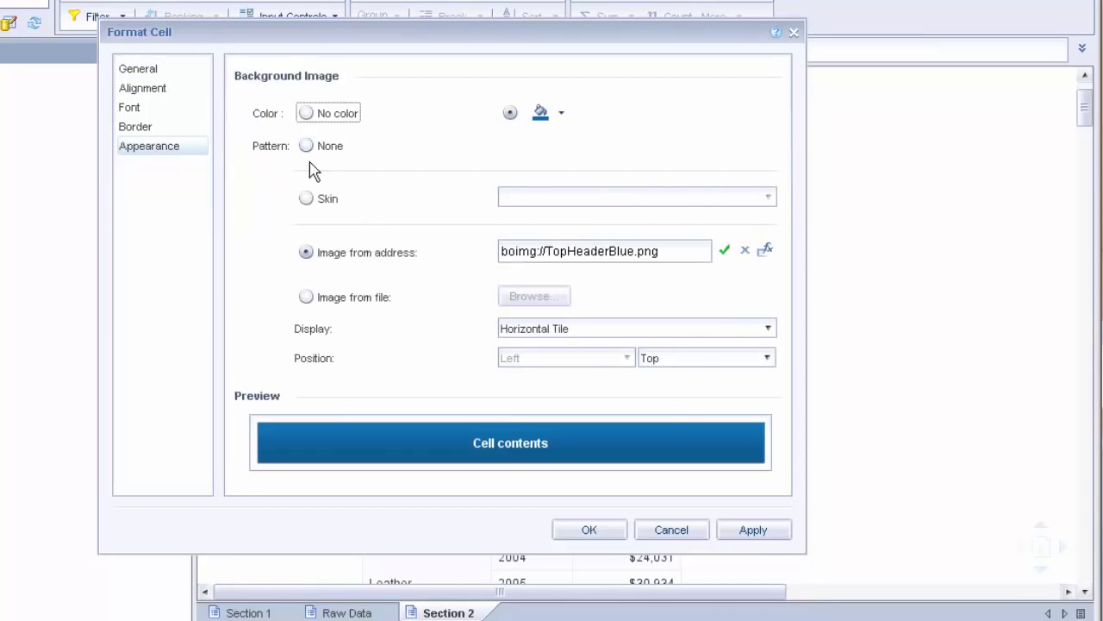
pyautogui.click(306, 146)
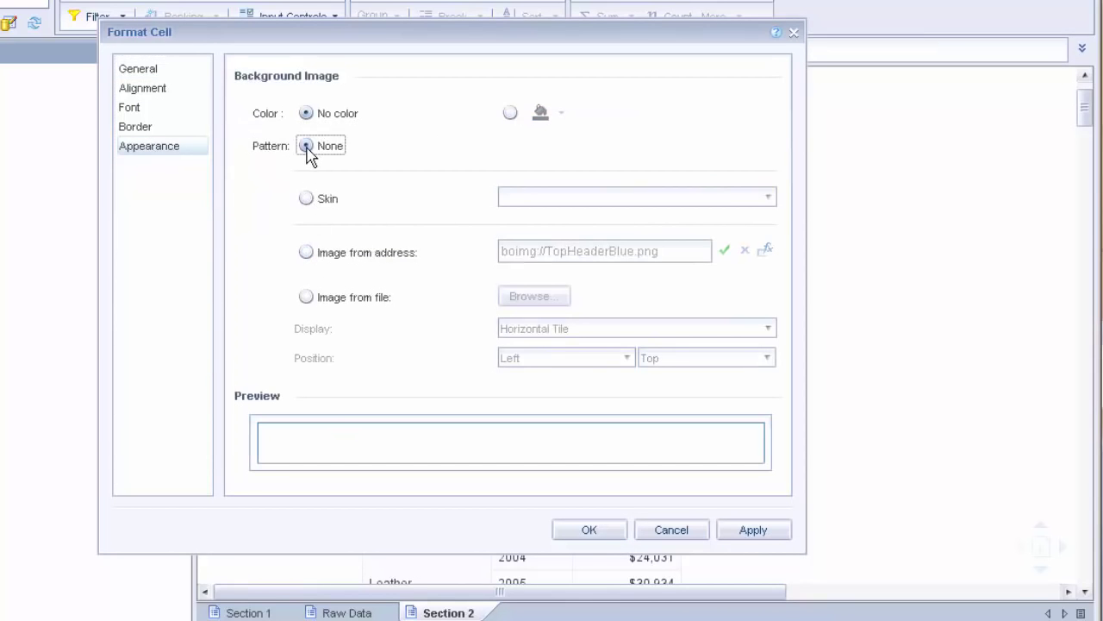
# Set the font color of the table's header cells to green and apply the cell formatting
pyautogui.click(129, 107)
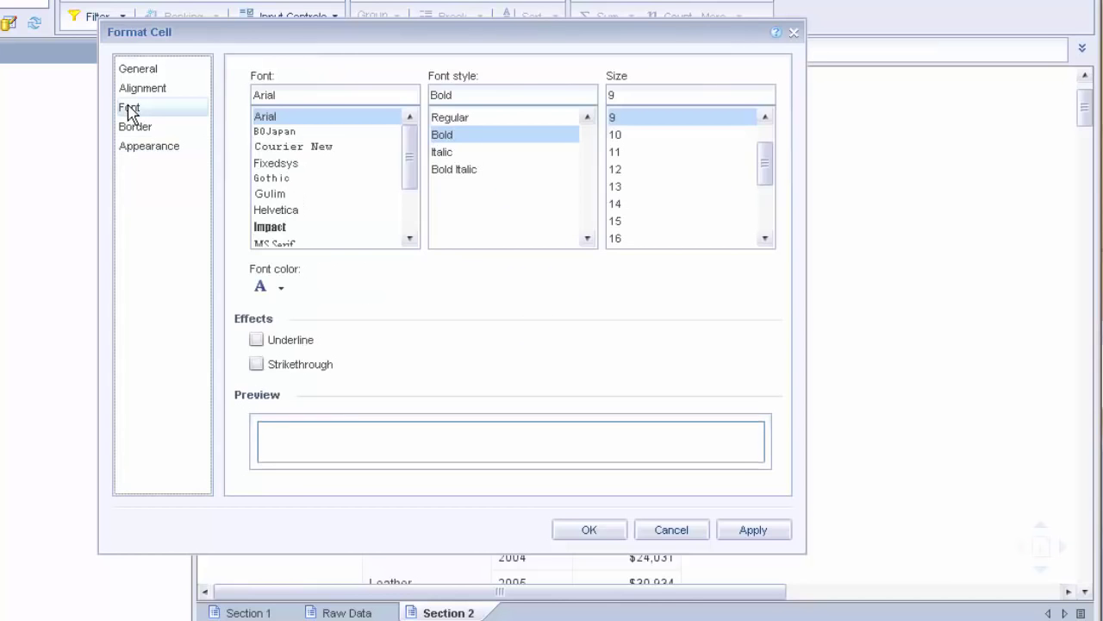
pyautogui.click(281, 290)
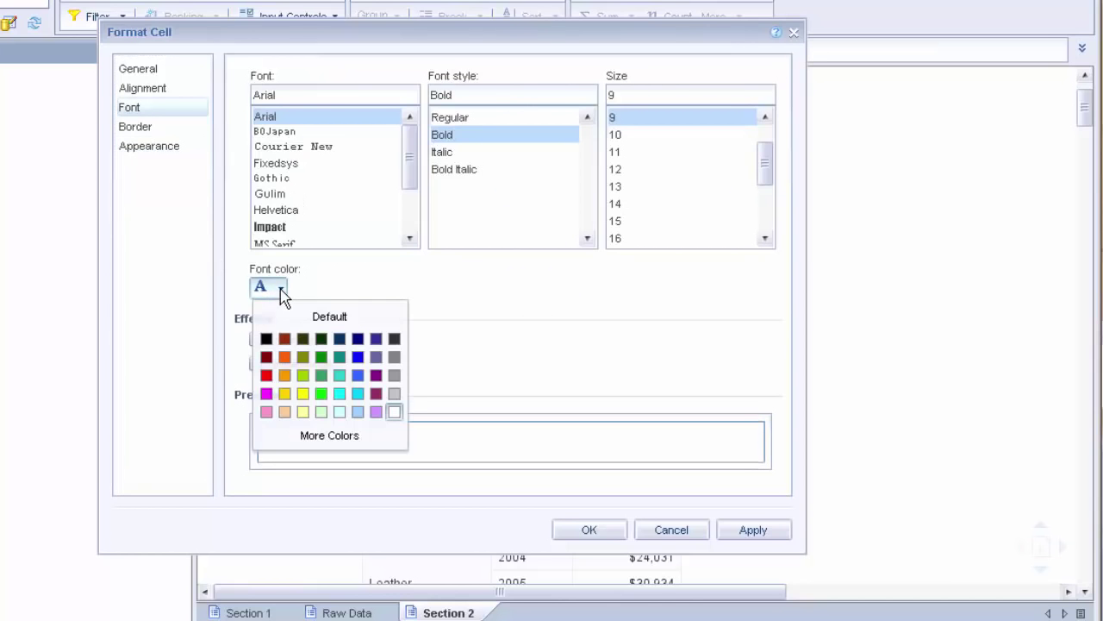
pyautogui.click(322, 359)
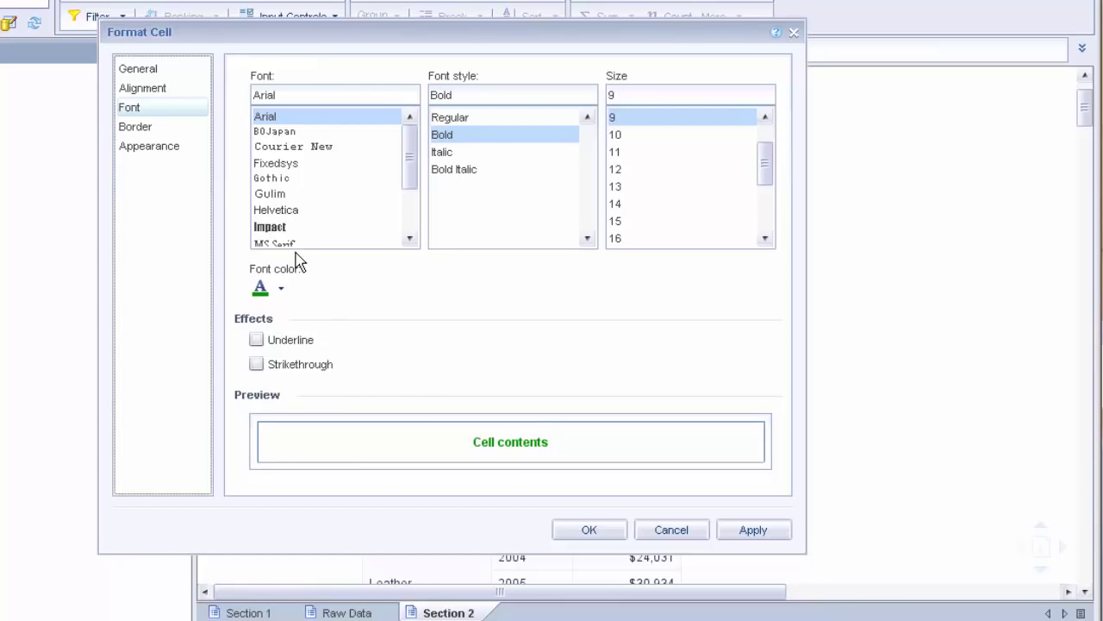
pyautogui.click(743, 529)
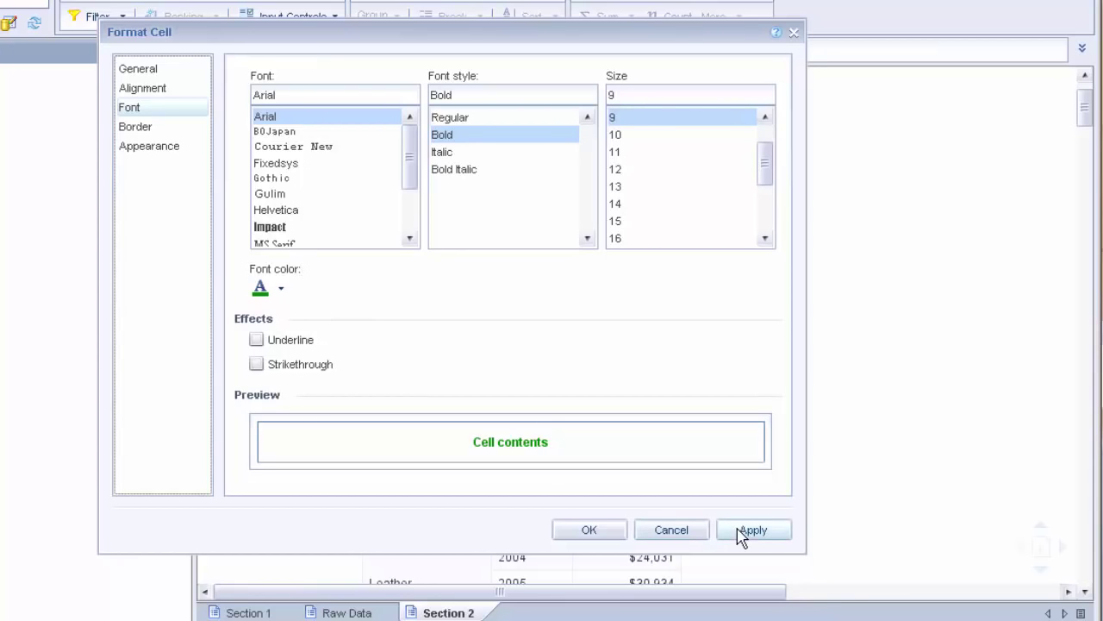
pyautogui.click(600, 533)
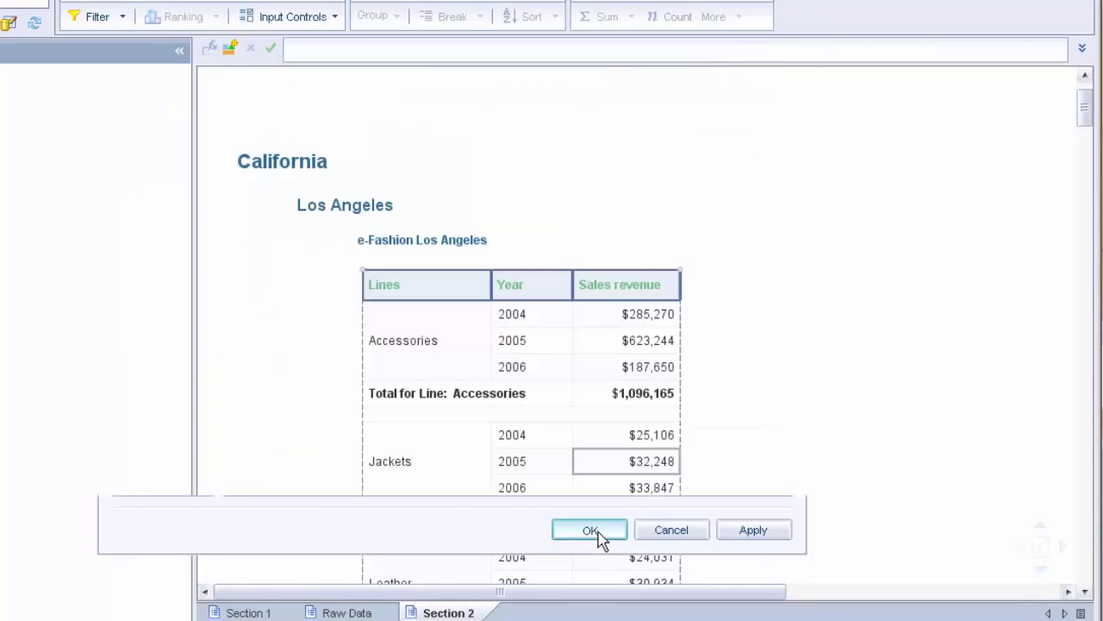
pyautogui.click(798, 359)
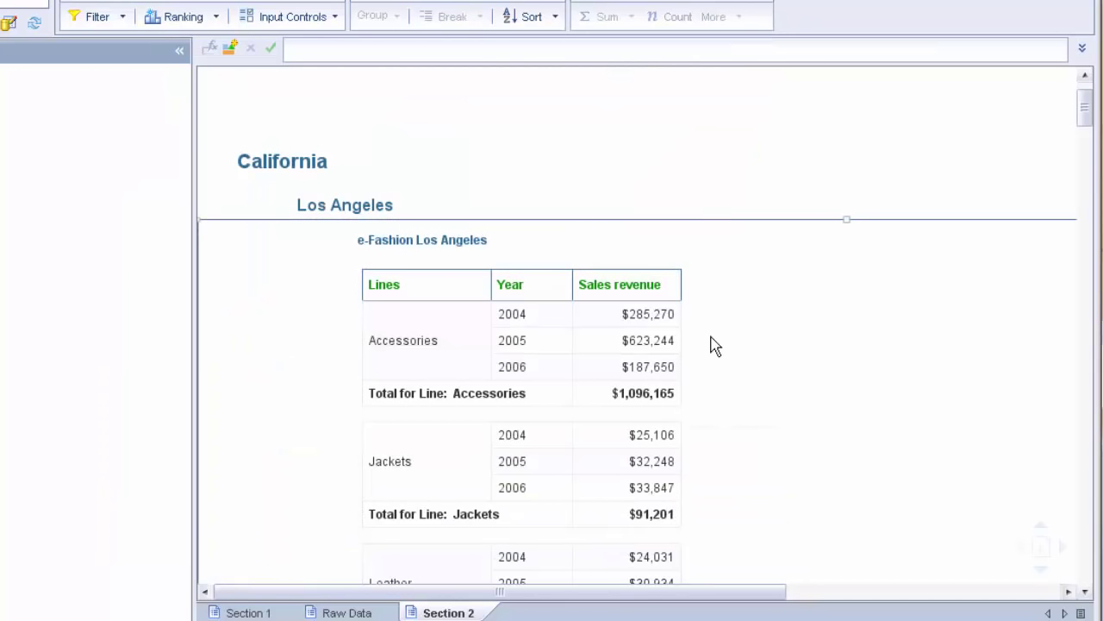
# Center the text of the Lines, Year and Sales revenue header cells
pyautogui.click(415, 287)
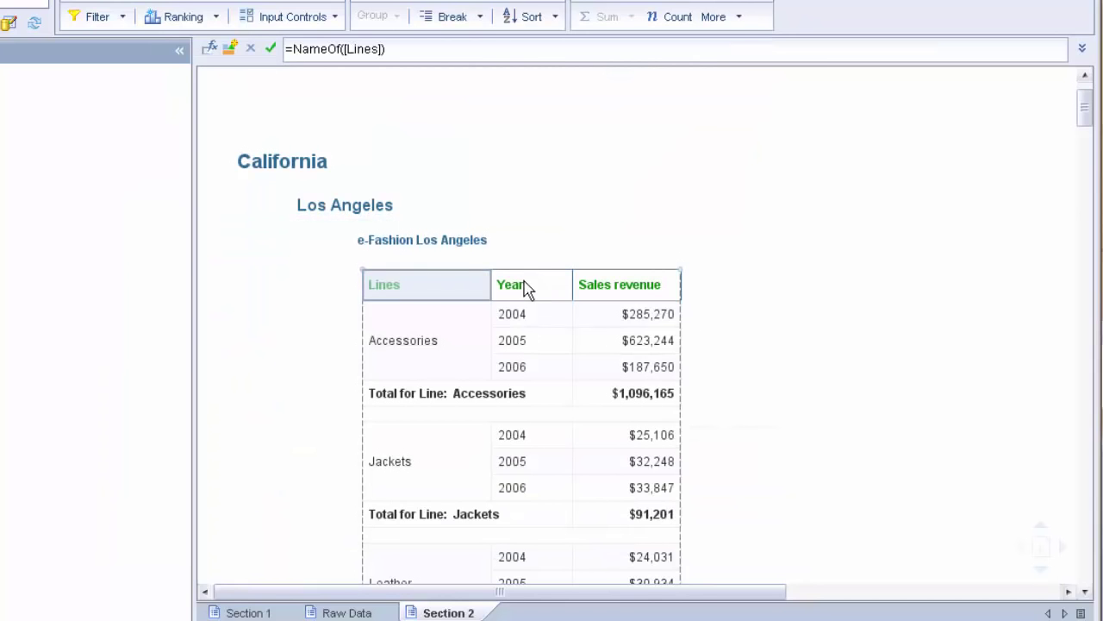
pyautogui.keyDown('shift'); pyautogui.click(616, 296); pyautogui.keyUp('shift')
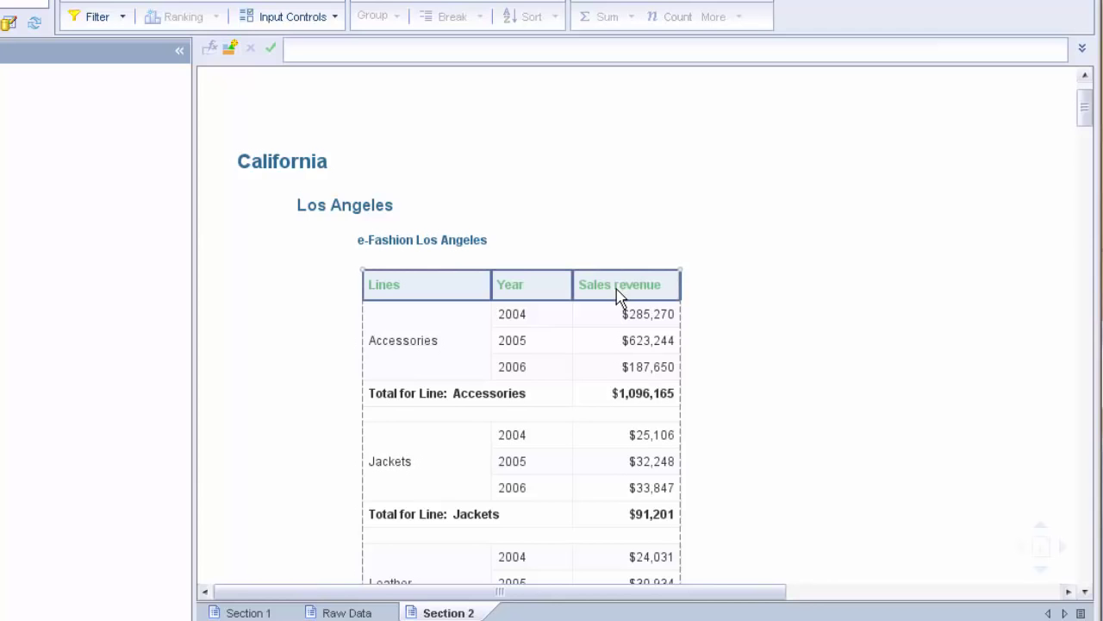
pyautogui.click(445, 109)
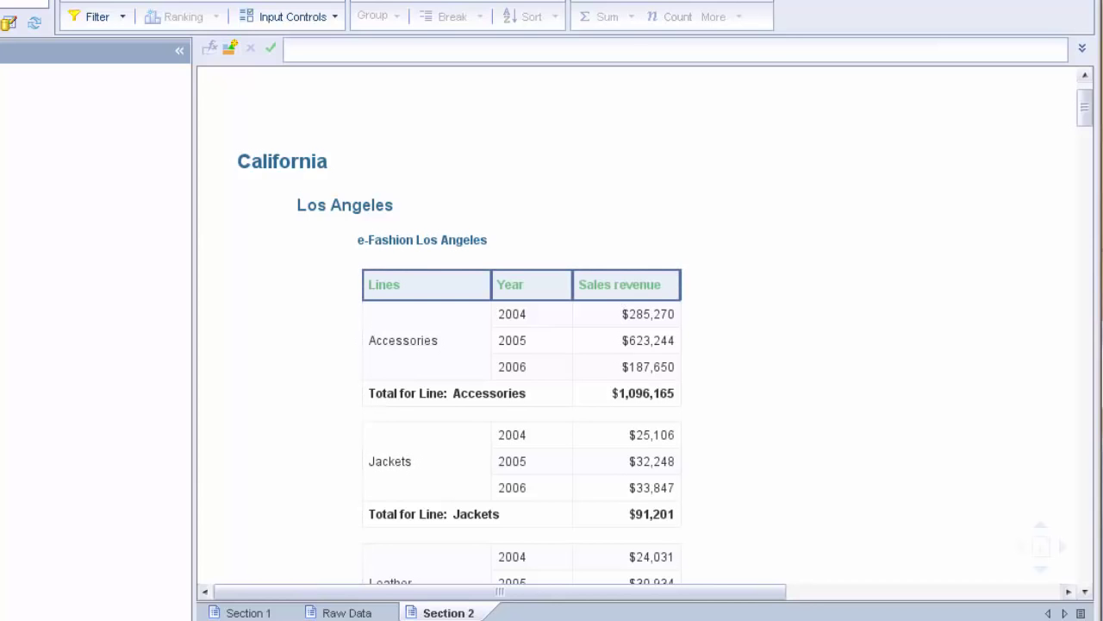
pyautogui.click(629, 1)
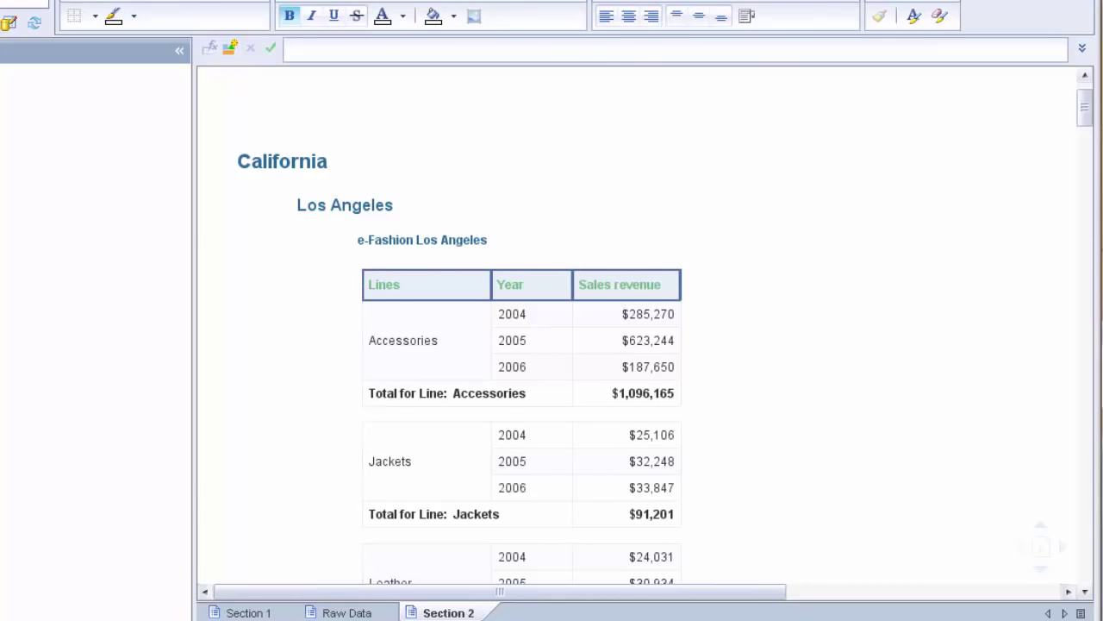
pyautogui.click(628, 17)
pyautogui.click(629, 406)
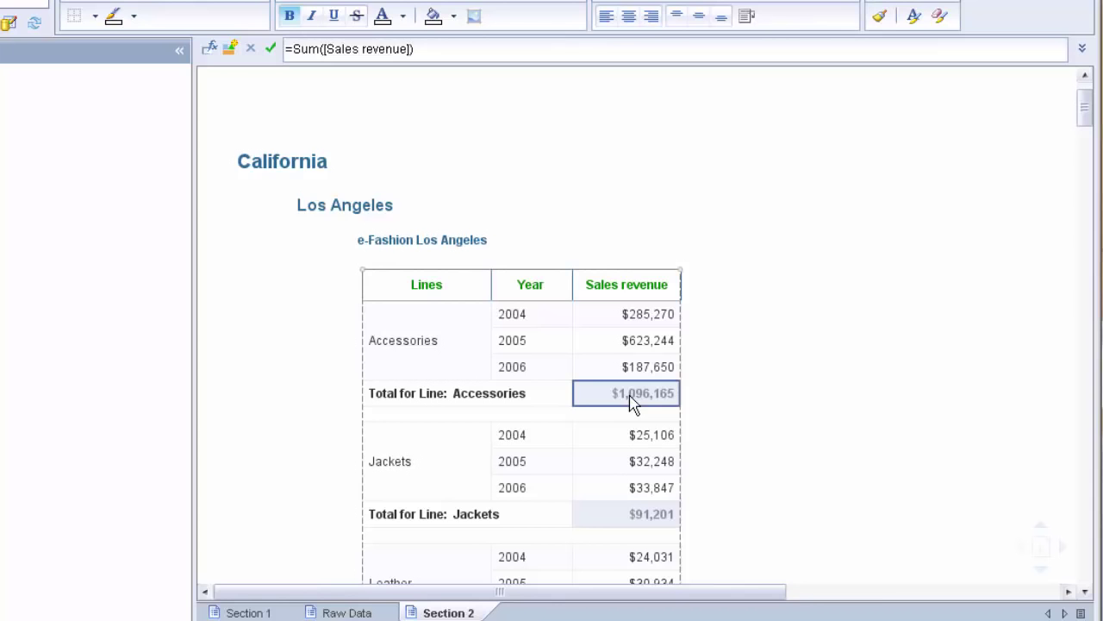
pyautogui.rightClick(632, 403)
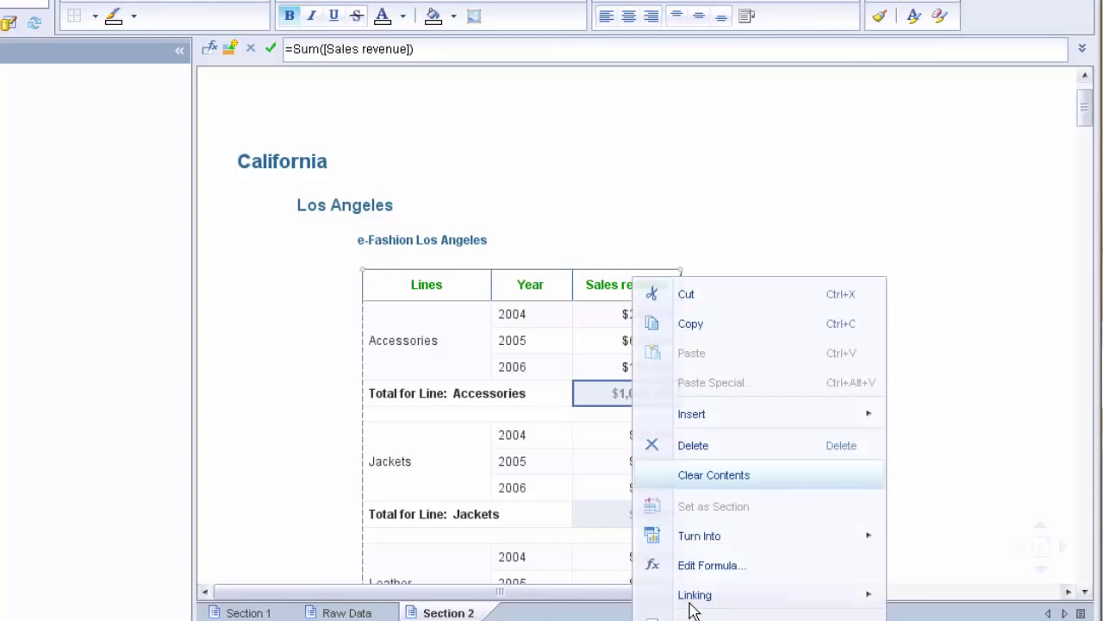
pyautogui.moveTo(692, 605)
pyautogui.click(598, 402)
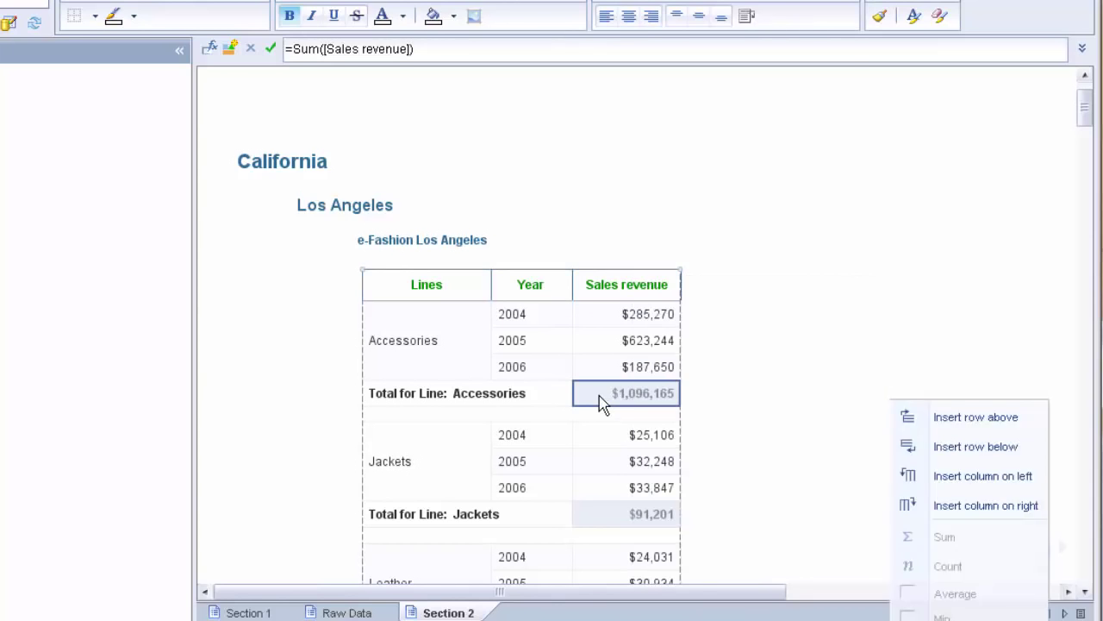
pyautogui.click(730, 362)
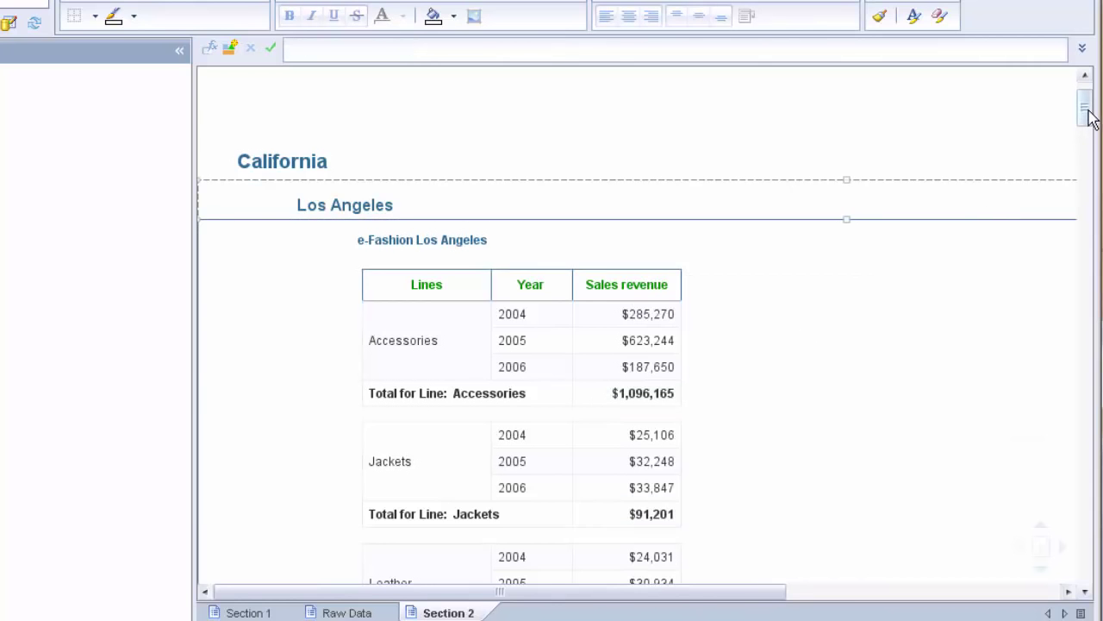
# Give the Sales revenue subtotal cells of the Lines break a thin, double orange top border
pyautogui.moveTo(1089, 113); pyautogui.dragTo(1088, 133)
pyautogui.click(651, 174)
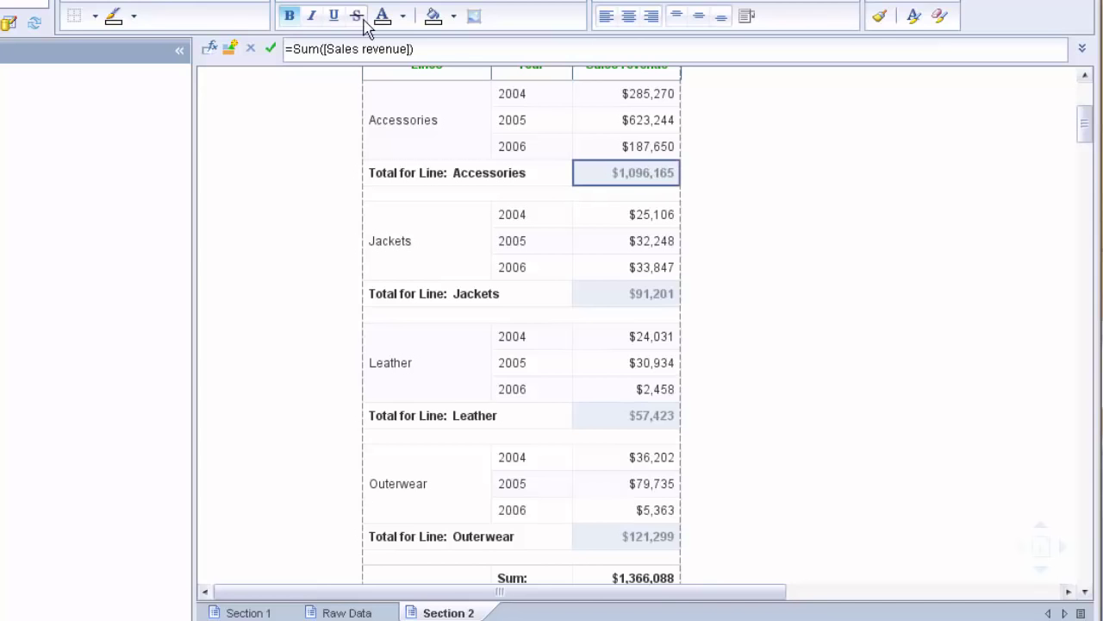
pyautogui.click(96, 17)
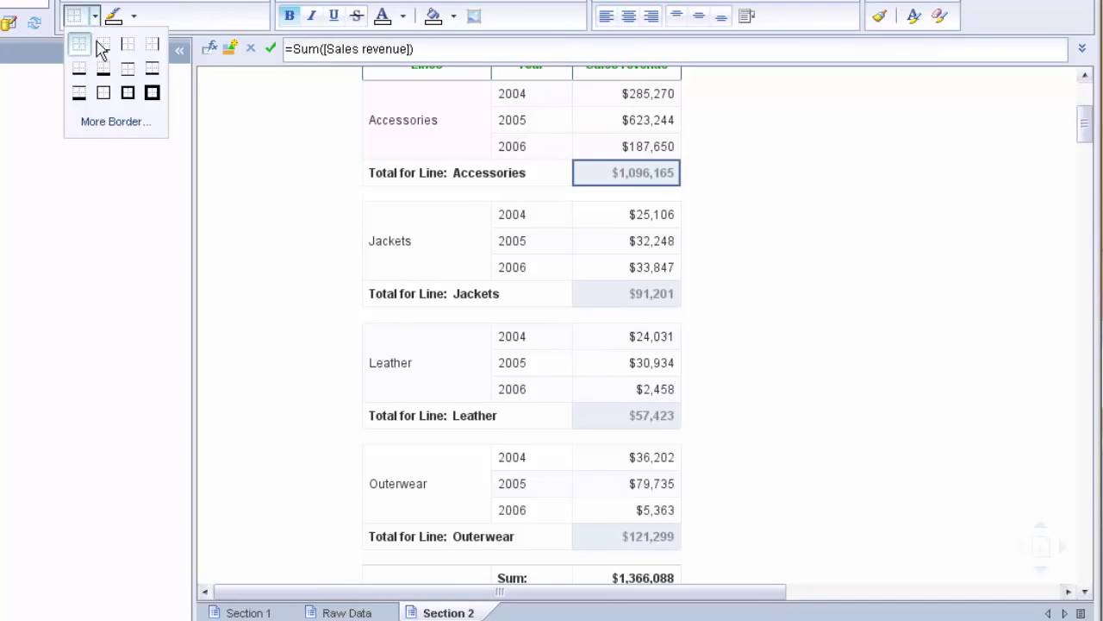
pyautogui.click(116, 126)
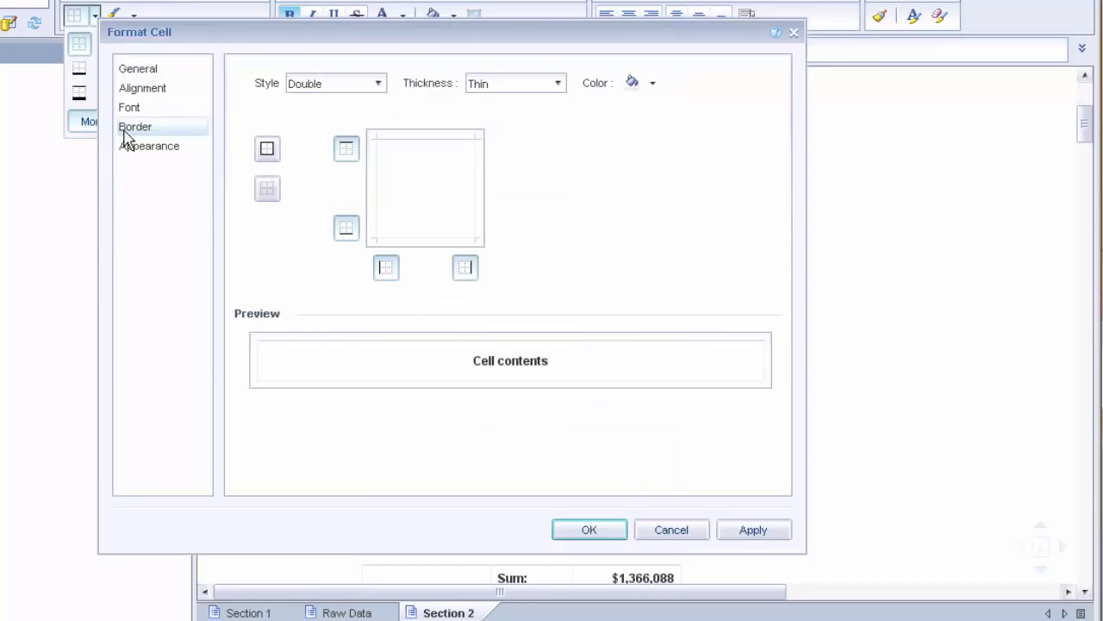
pyautogui.click(558, 84)
pyautogui.click(558, 84)
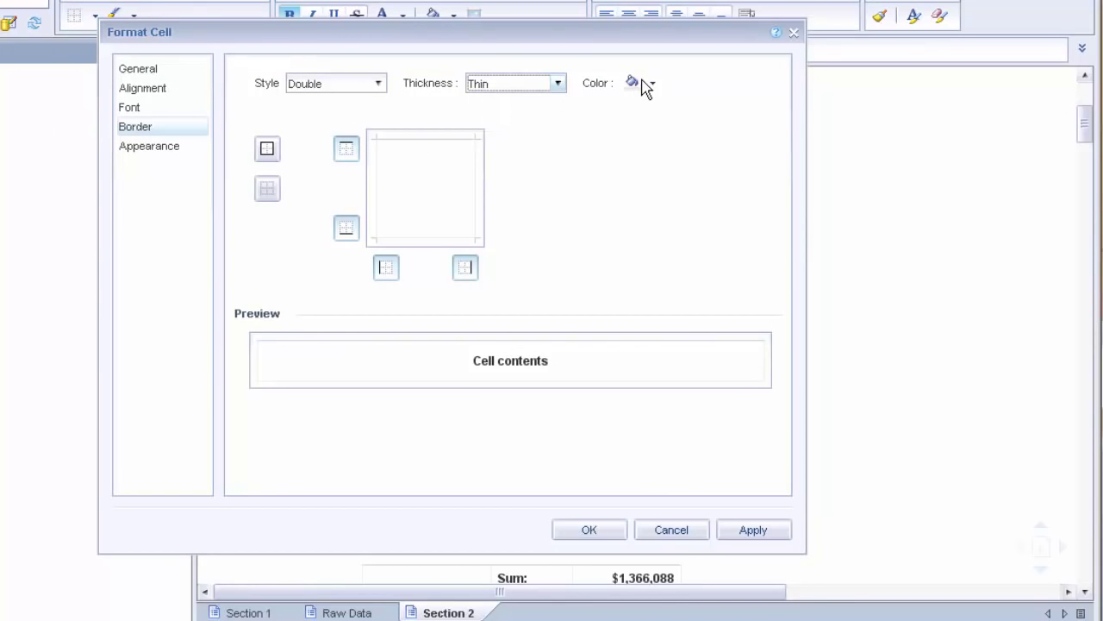
pyautogui.click(650, 83)
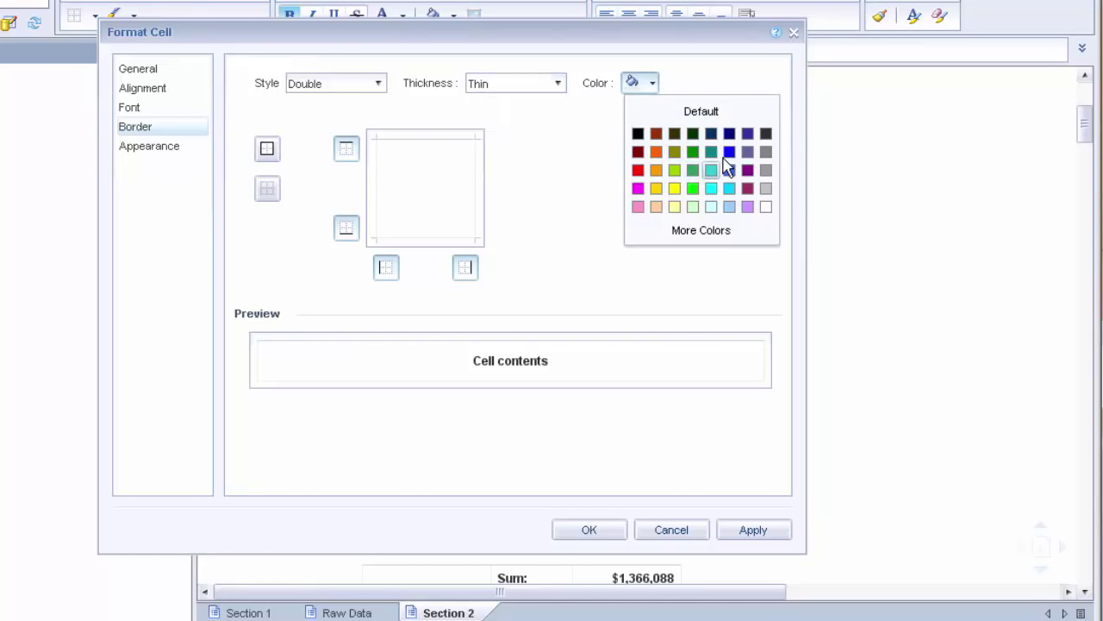
pyautogui.click(657, 153)
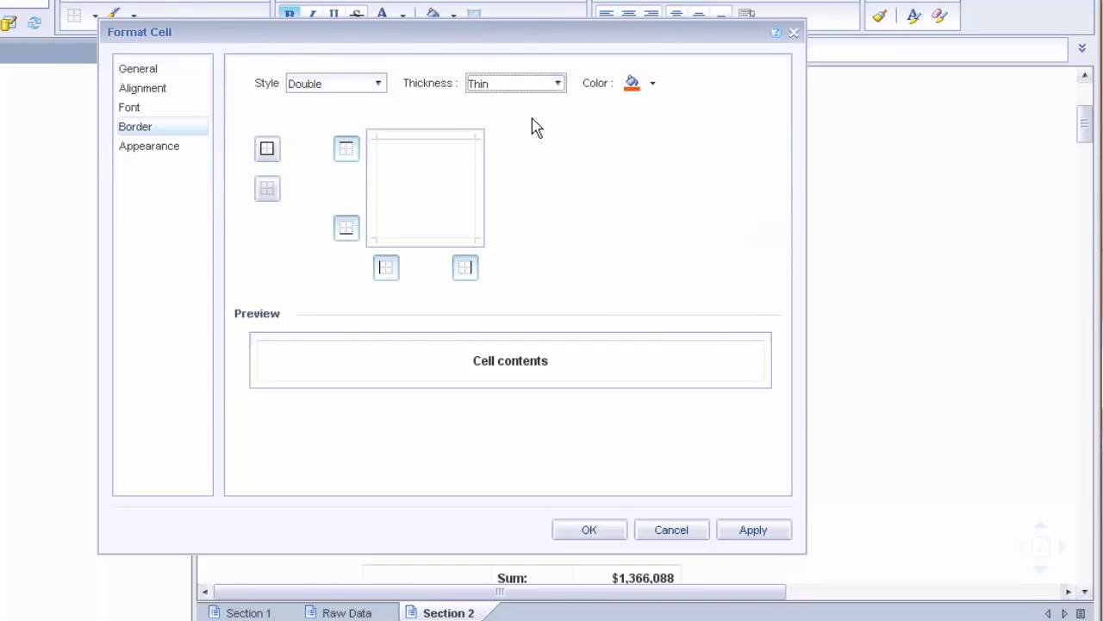
pyautogui.click(441, 142)
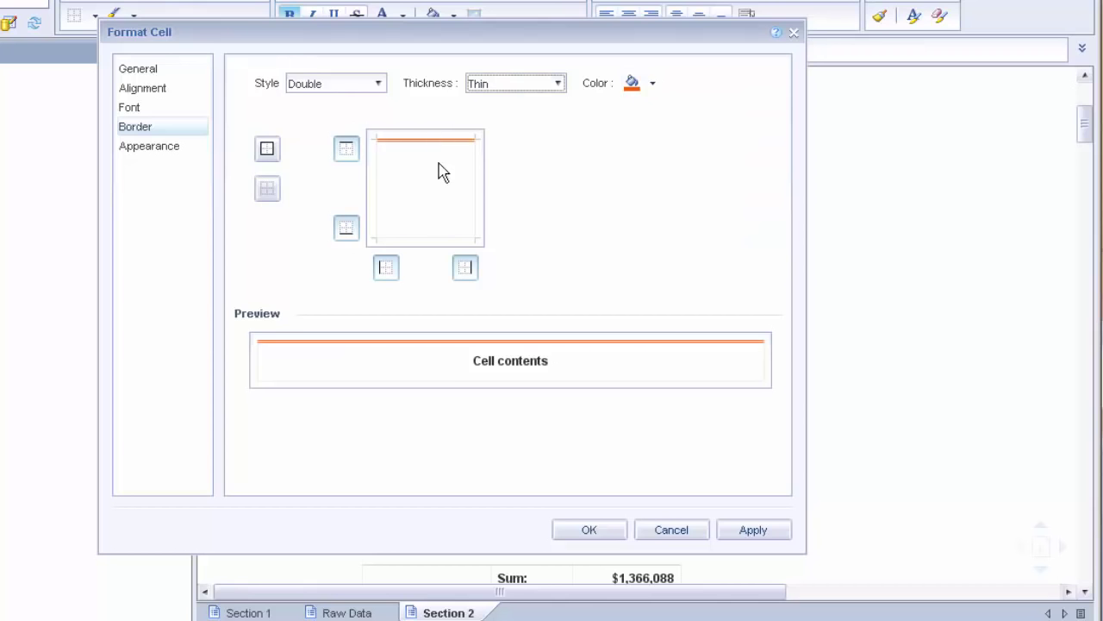
# Switch the border style to Plain for the subtotal cells' top edge and add a thin orange border along their bottom edge
pyautogui.click(349, 88)
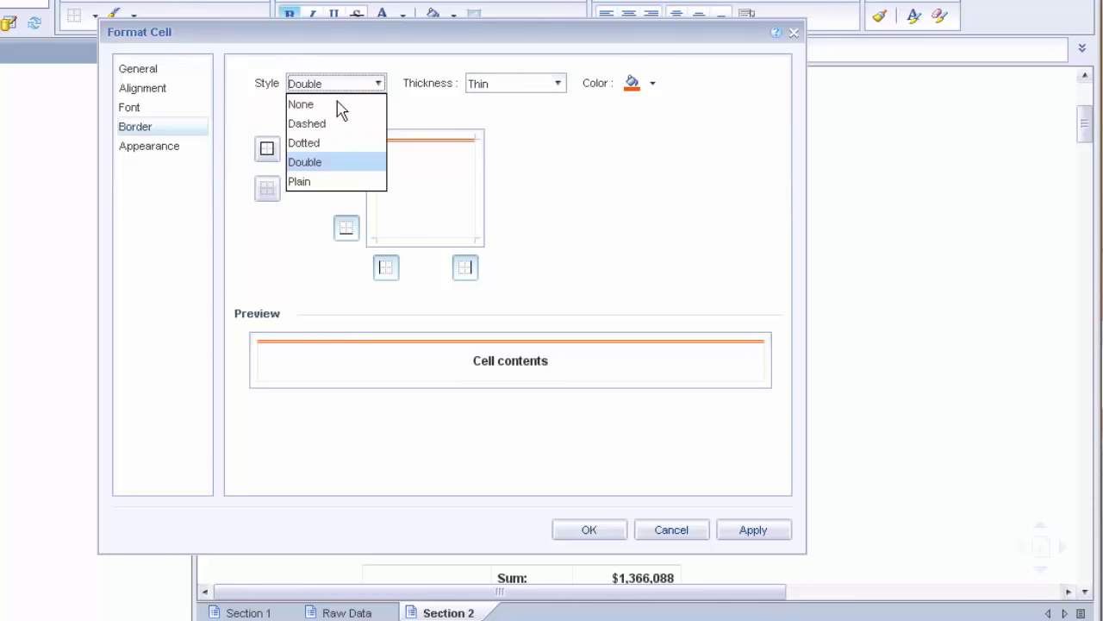
pyautogui.click(320, 183)
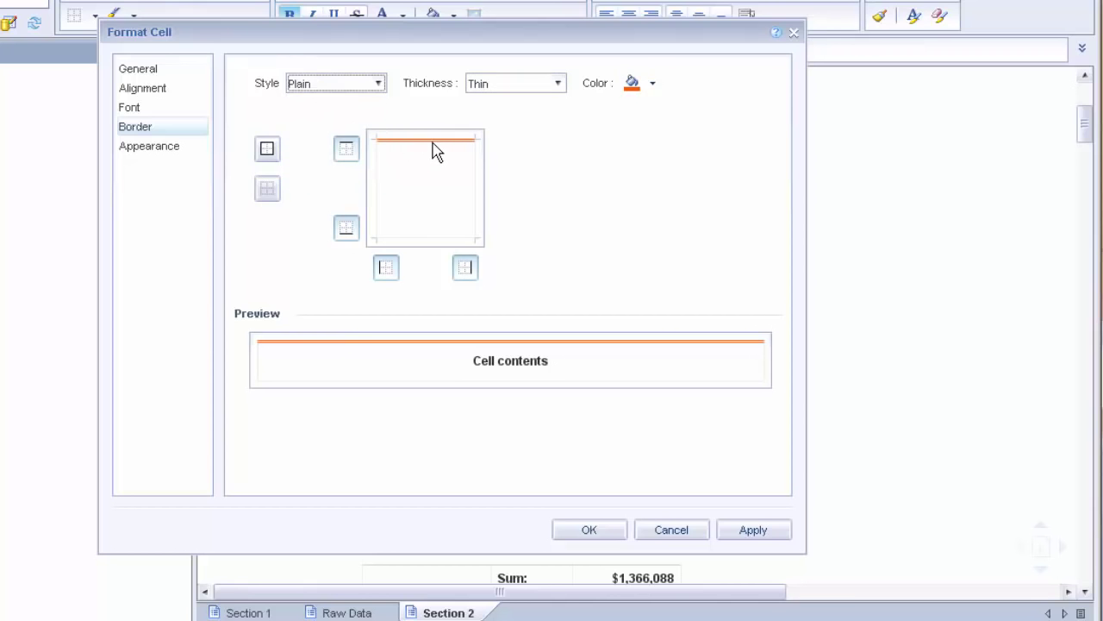
pyautogui.click(439, 238)
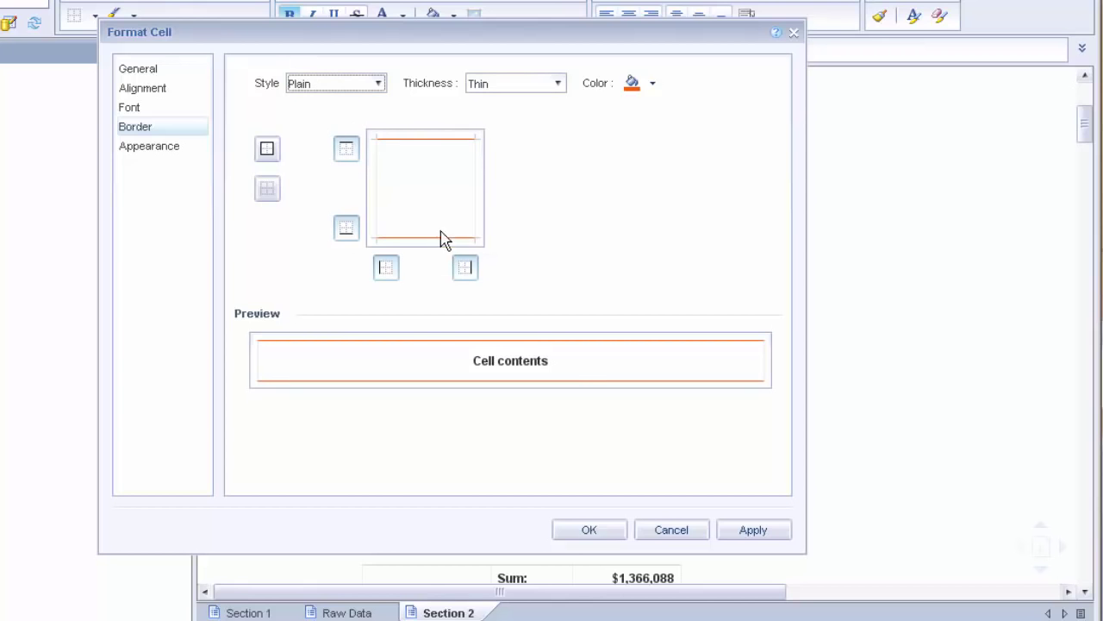
# Set the subtotal cells' bottom border to Medium thickness and apply the border formatting
pyautogui.click(558, 82)
pyautogui.click(518, 144)
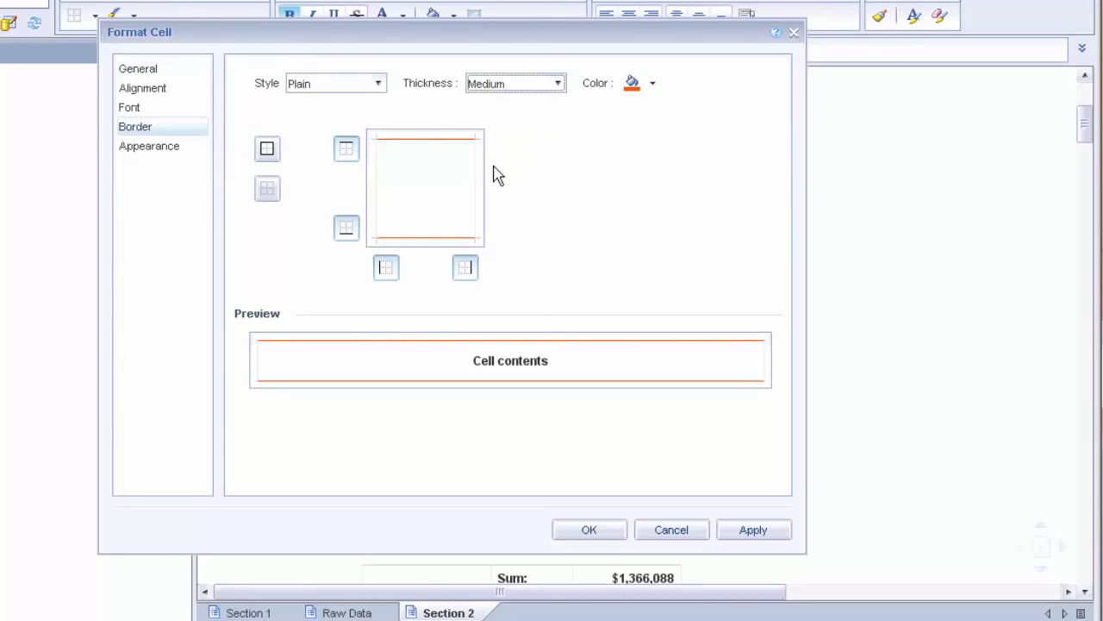
pyautogui.click(427, 236)
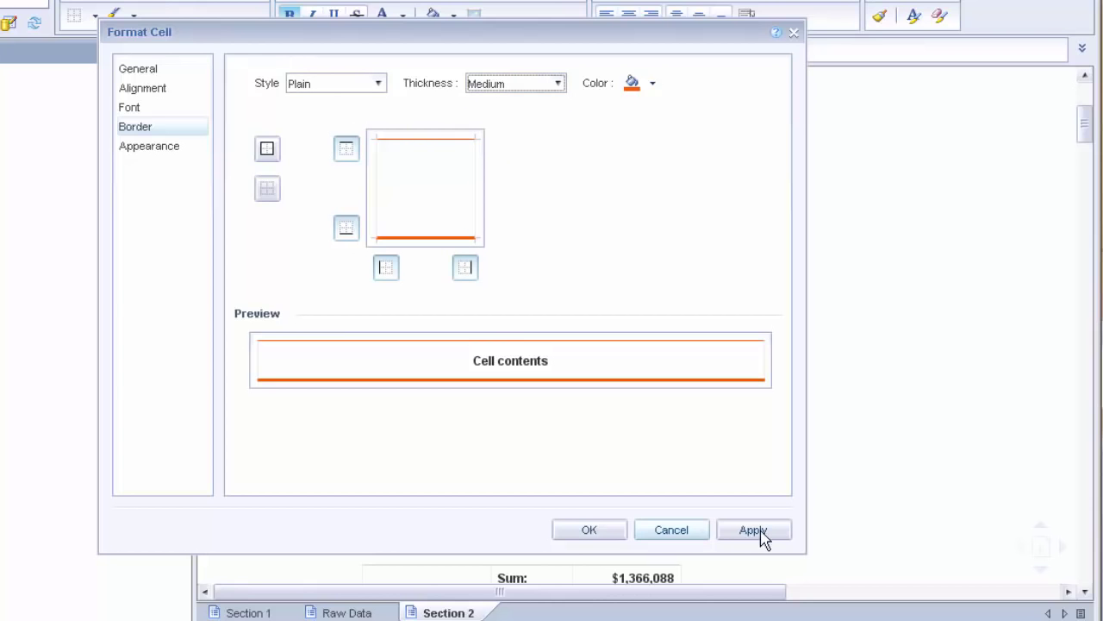
pyautogui.click(732, 535)
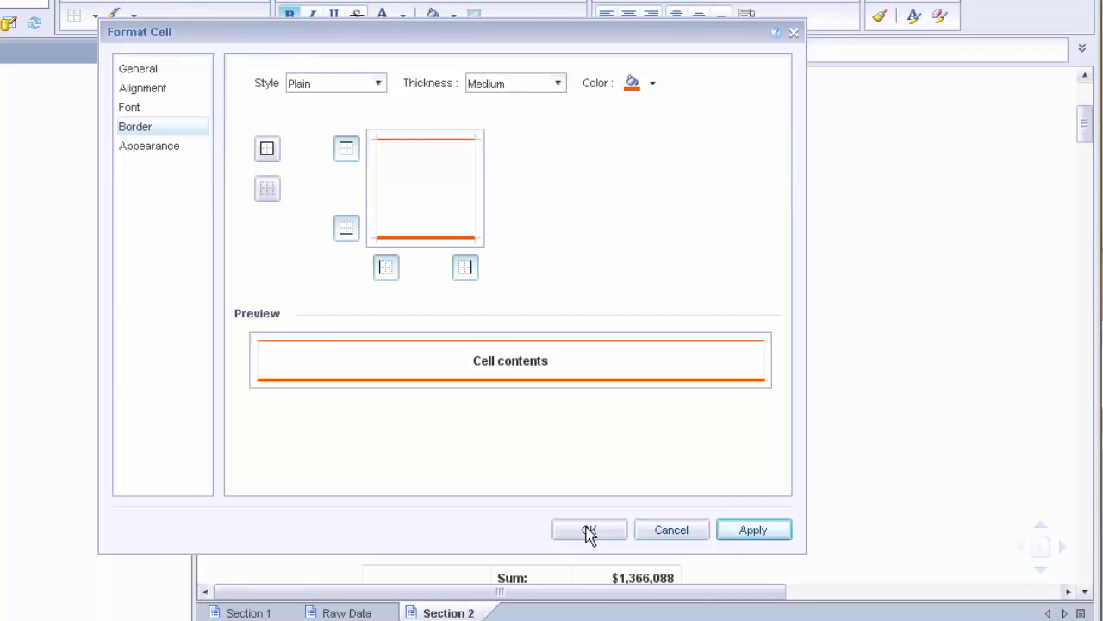
pyautogui.click(588, 530)
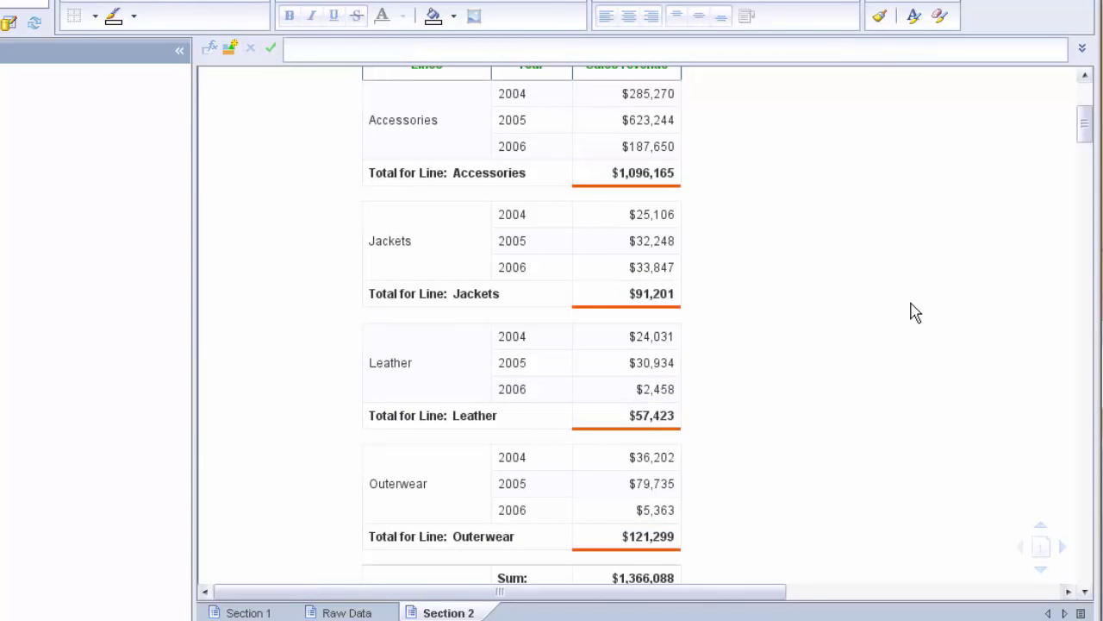
pyautogui.click(679, 421)
pyautogui.click(709, 341)
# Check the border settings of the Sales revenue subtotal cells in the Lines break, leaving them as they are
pyautogui.scroll(3, 1086, 128)
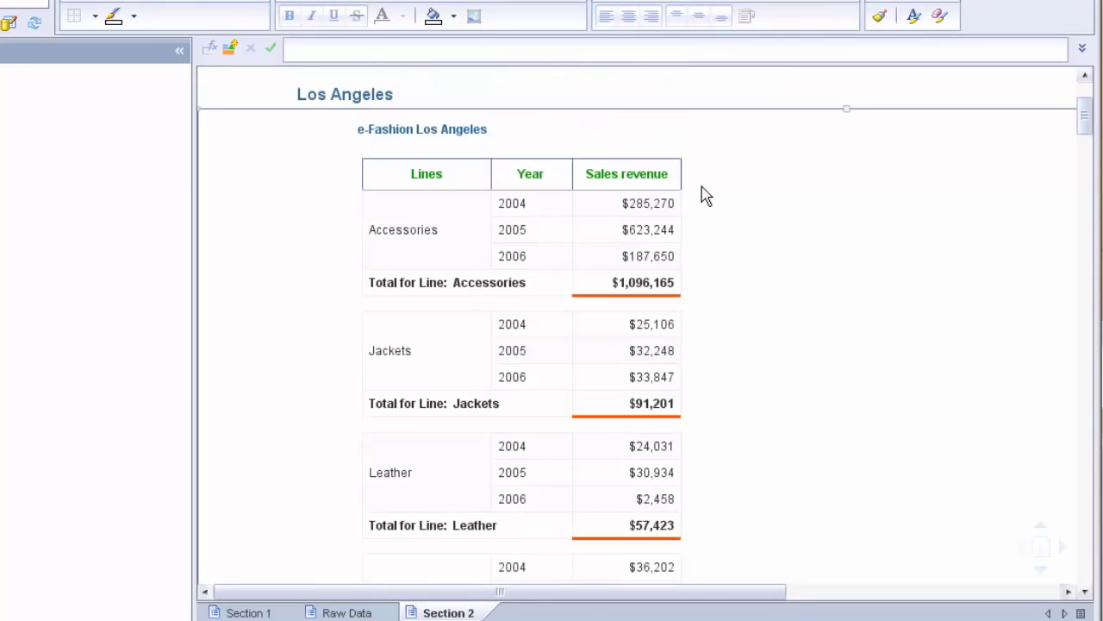
pyautogui.click(620, 290)
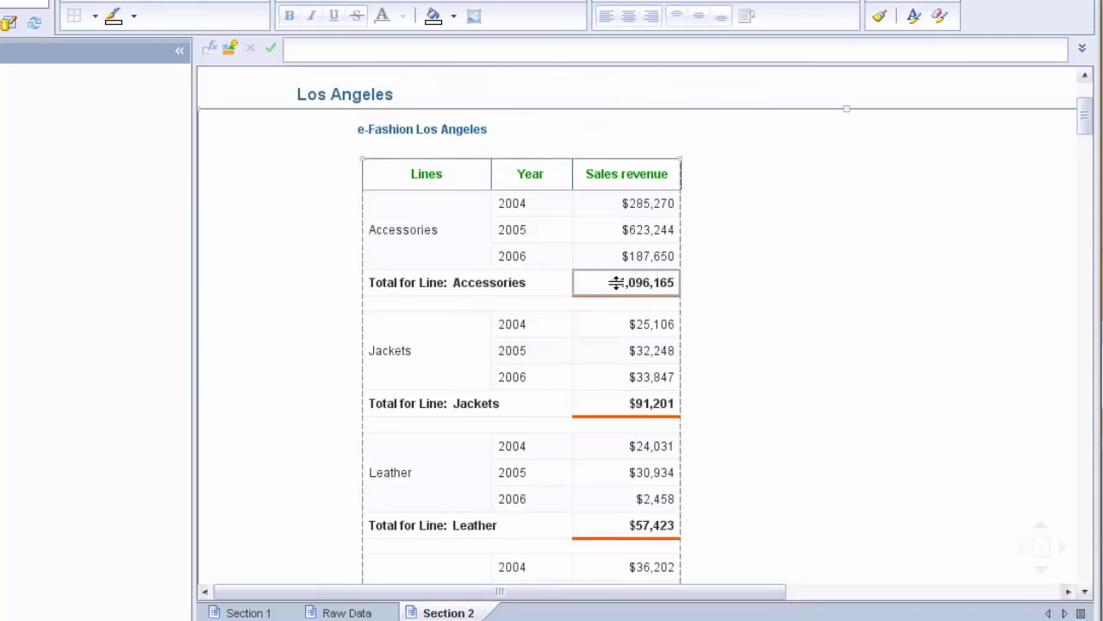
pyautogui.click(619, 287)
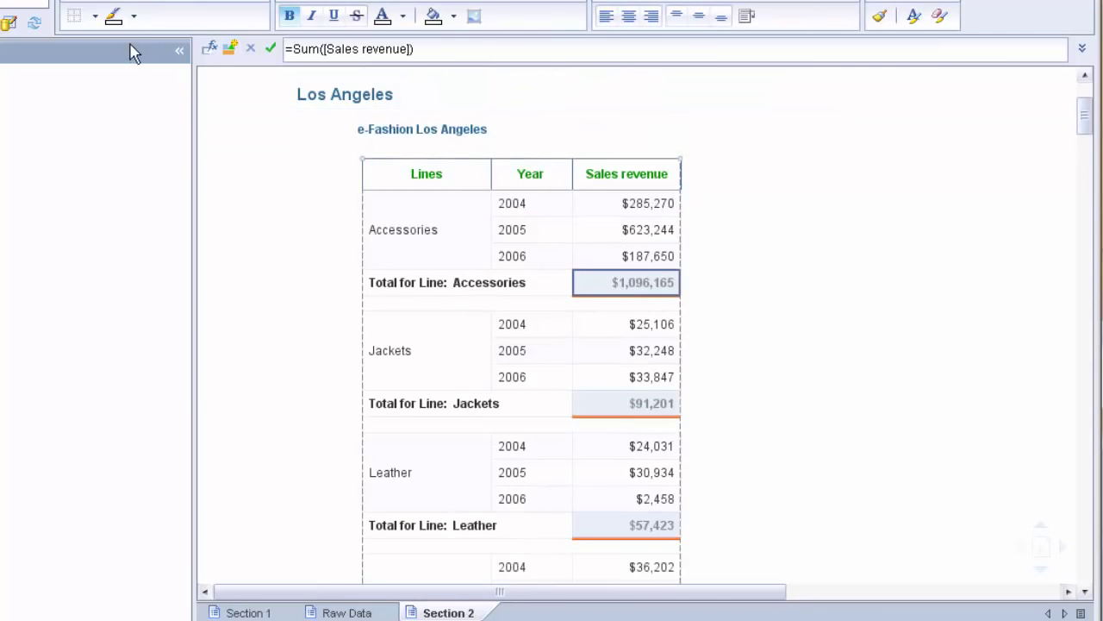
pyautogui.click(96, 16)
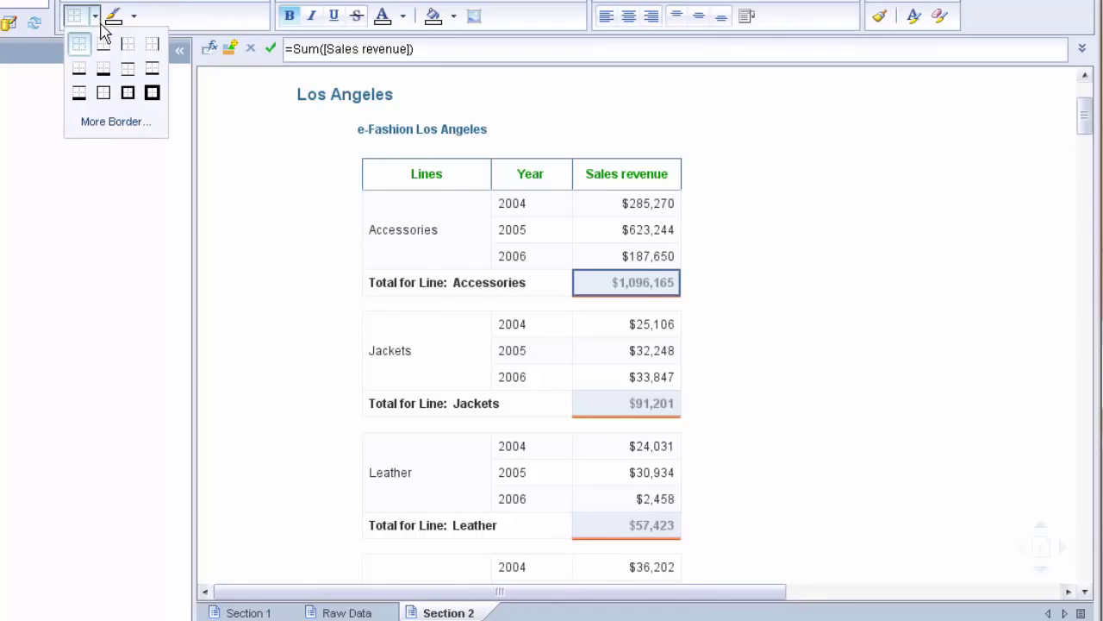
pyautogui.click(110, 121)
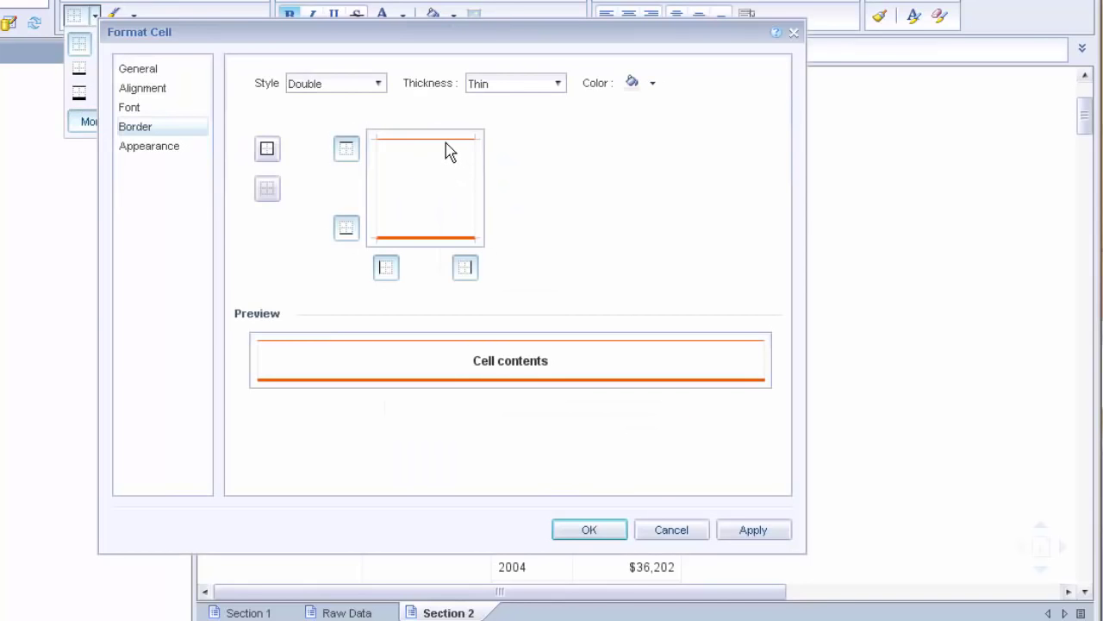
pyautogui.click(673, 530)
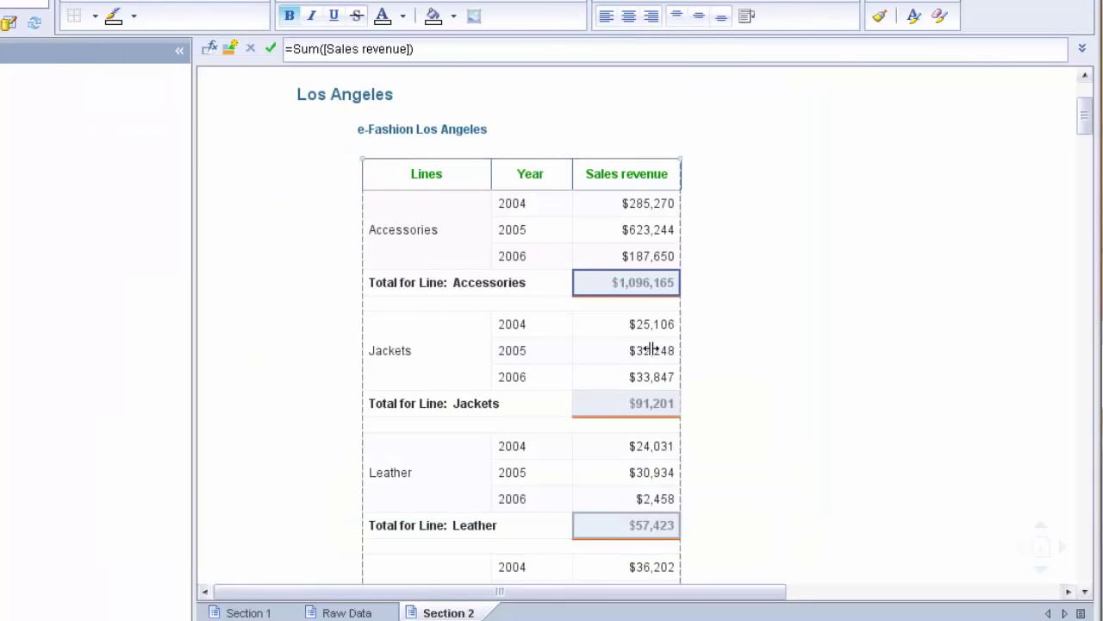
# Clear the bottom border of the Sales revenue detail cells for the individual years and apply the border formatting
pyautogui.click(625, 263)
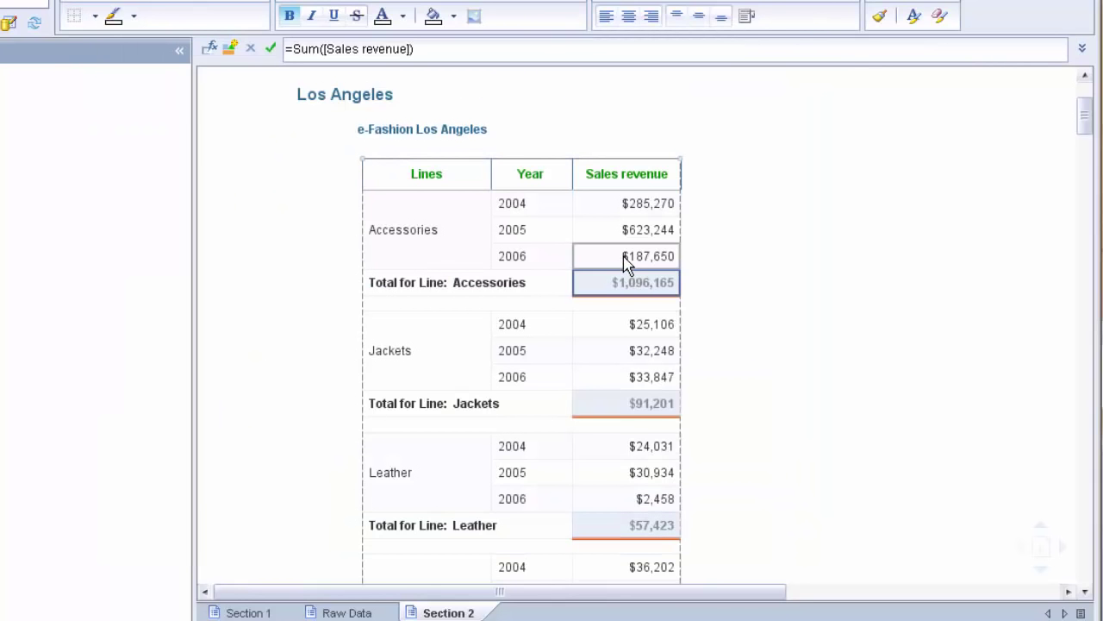
pyautogui.click(96, 16)
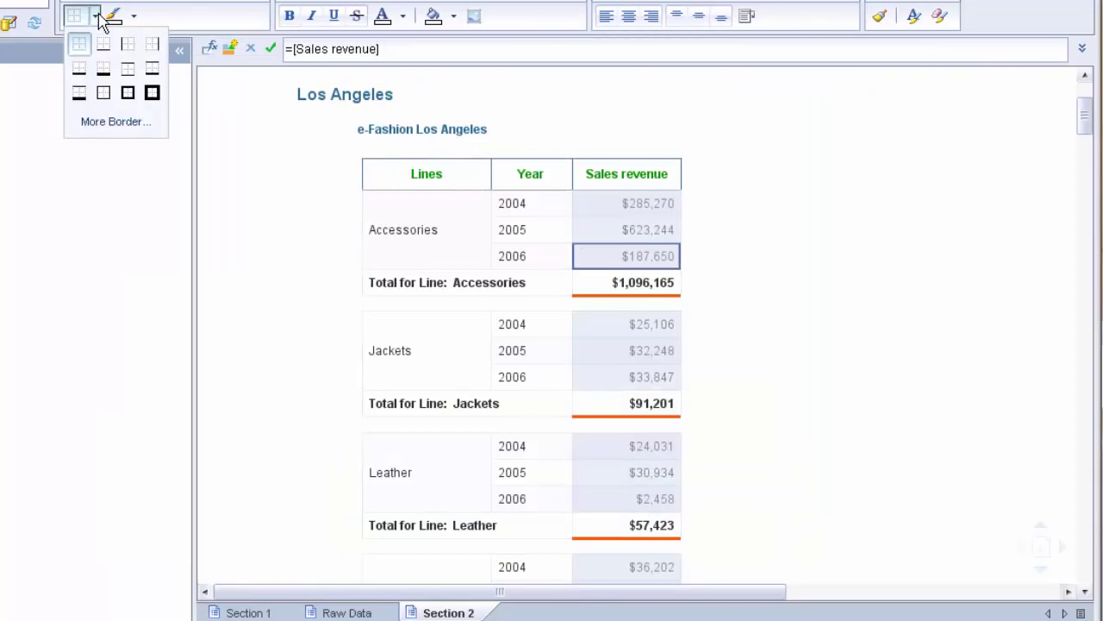
pyautogui.click(104, 123)
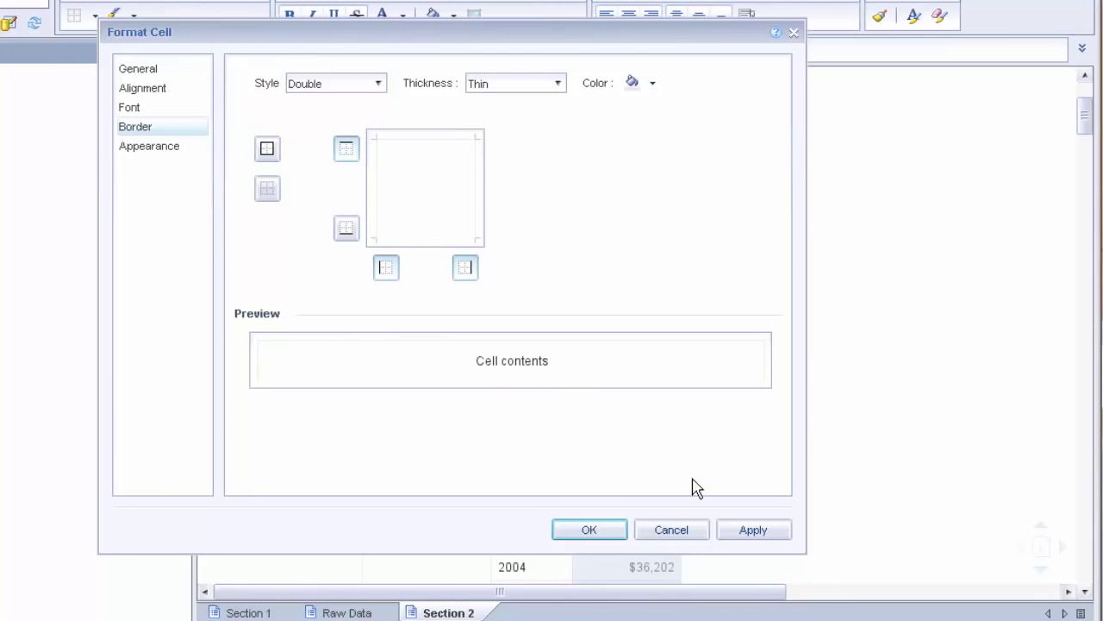
pyautogui.click(750, 531)
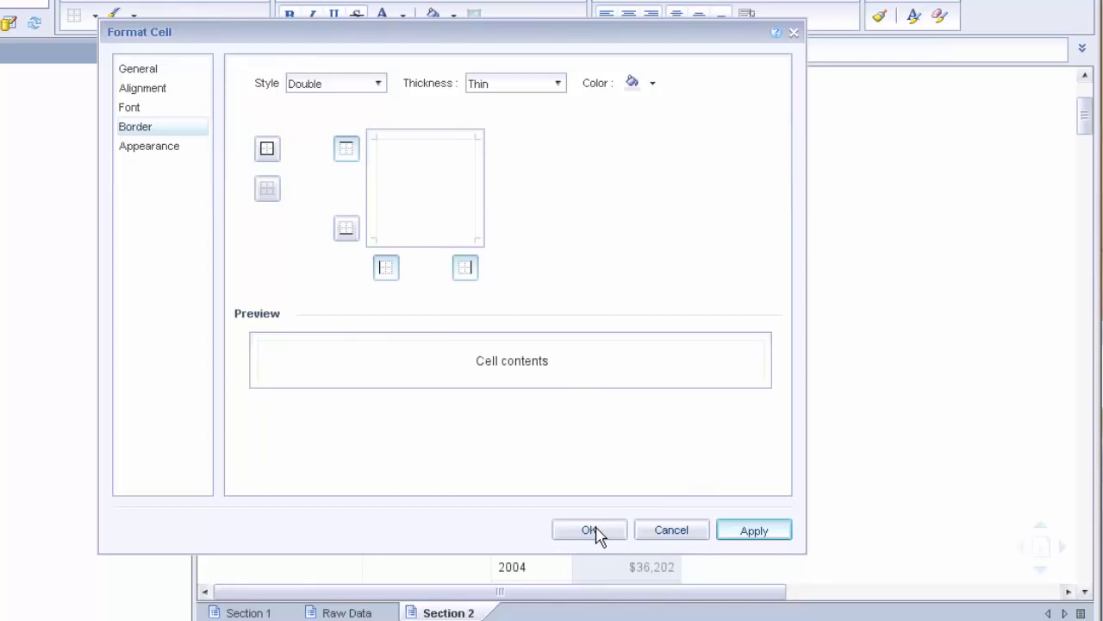
pyautogui.click(593, 530)
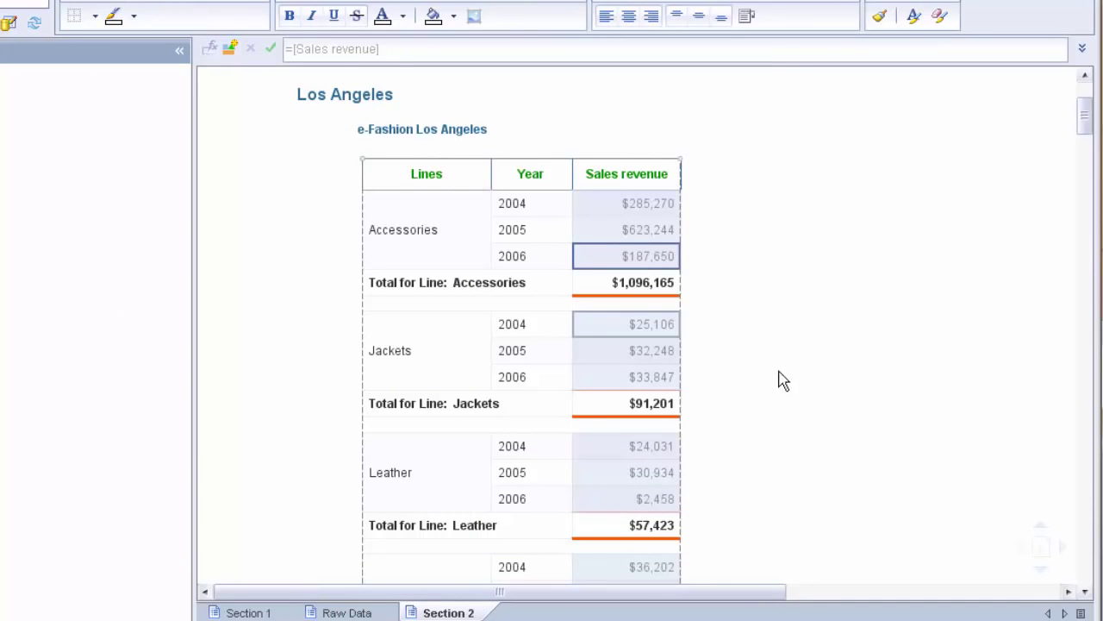
pyautogui.click(714, 244)
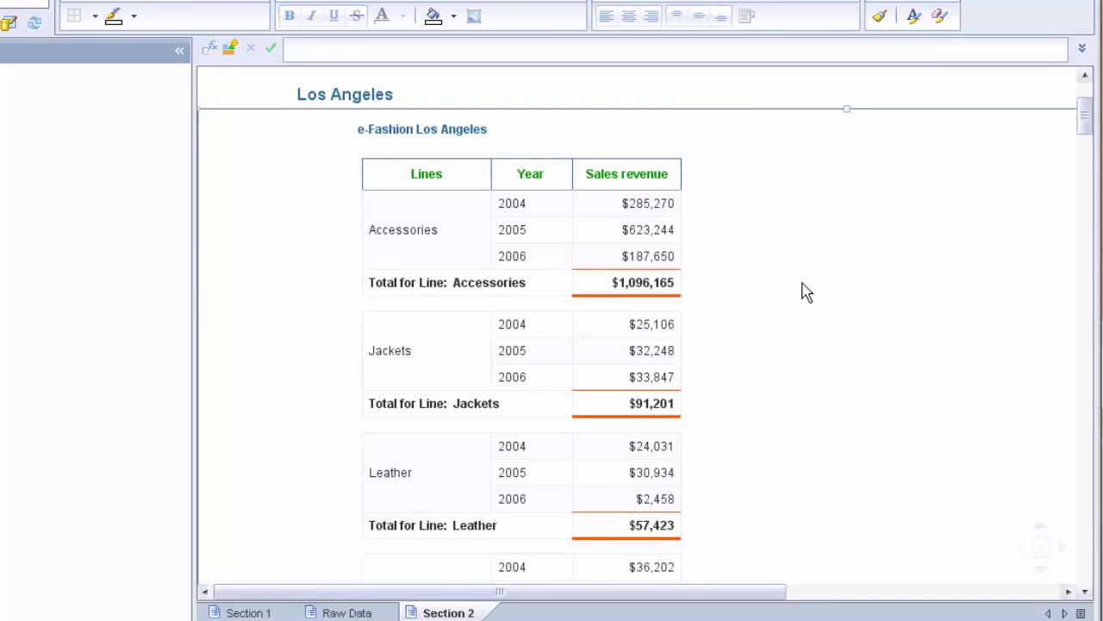
pyautogui.click(653, 255)
pyautogui.click(632, 231)
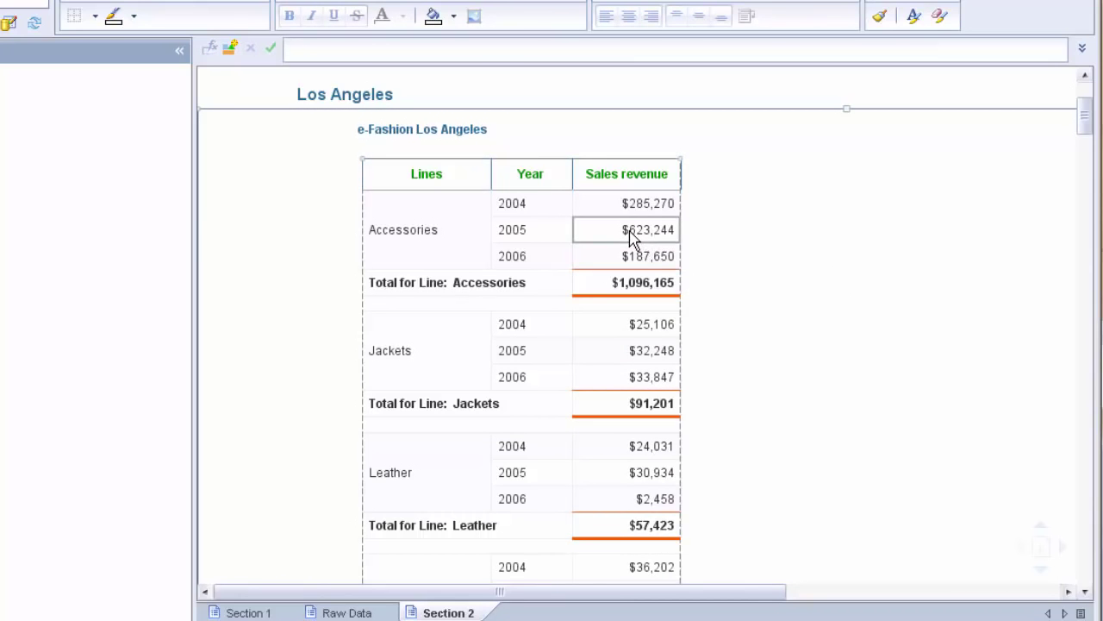
pyautogui.click(655, 259)
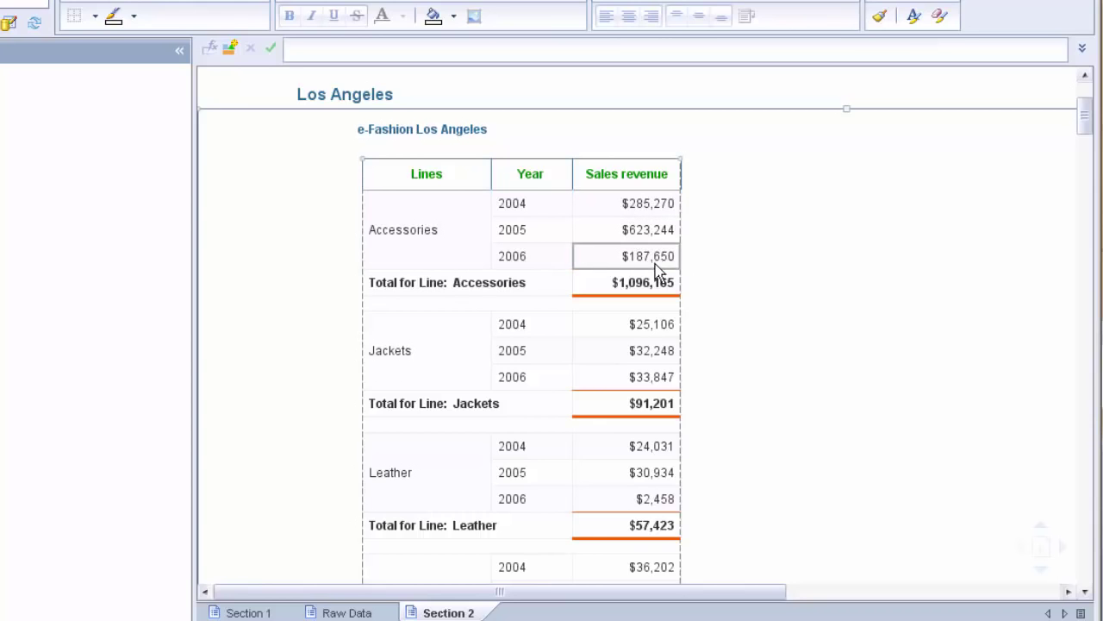
pyautogui.click(637, 292)
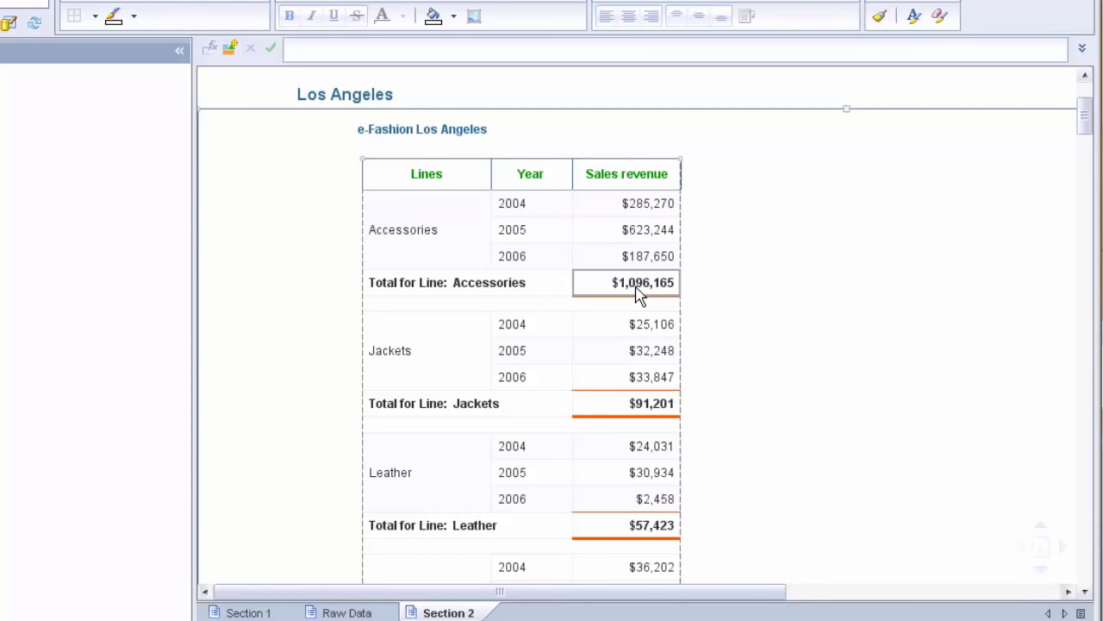
pyautogui.click(818, 310)
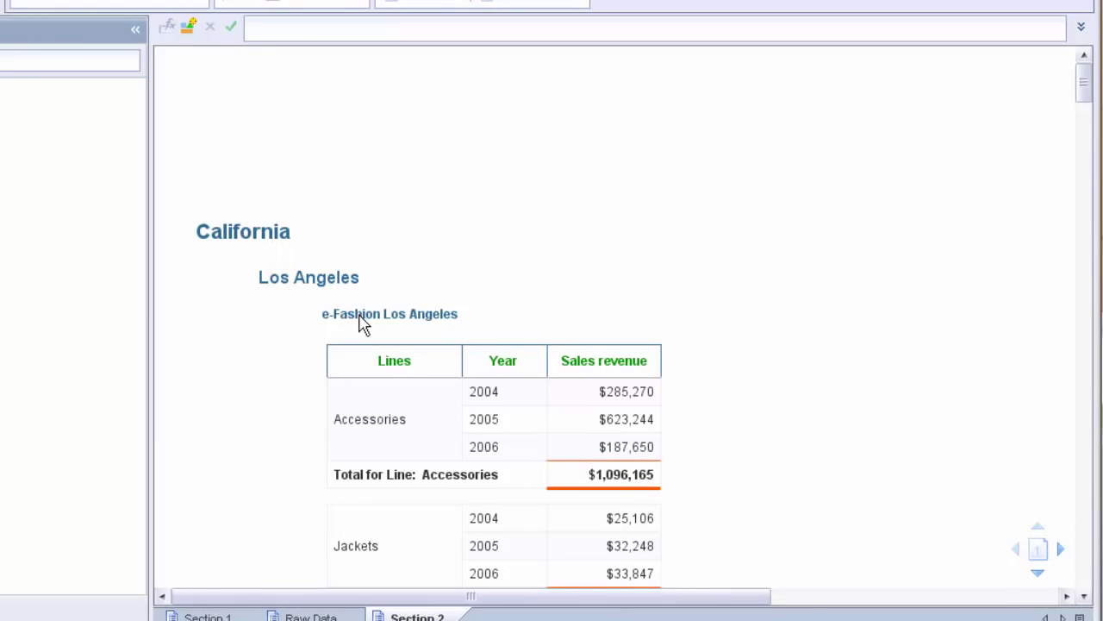
pyautogui.click(604, 394)
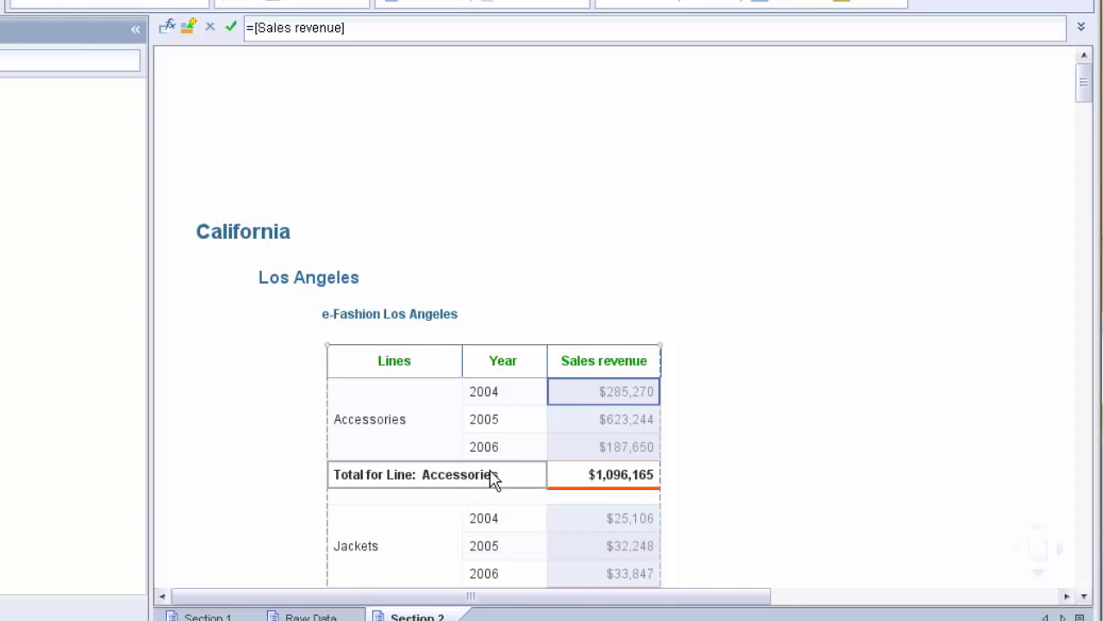
# Remove the Sum footer row from the end of the sales table
pyautogui.moveTo(1086, 99); pyautogui.dragTo(1086, 128)
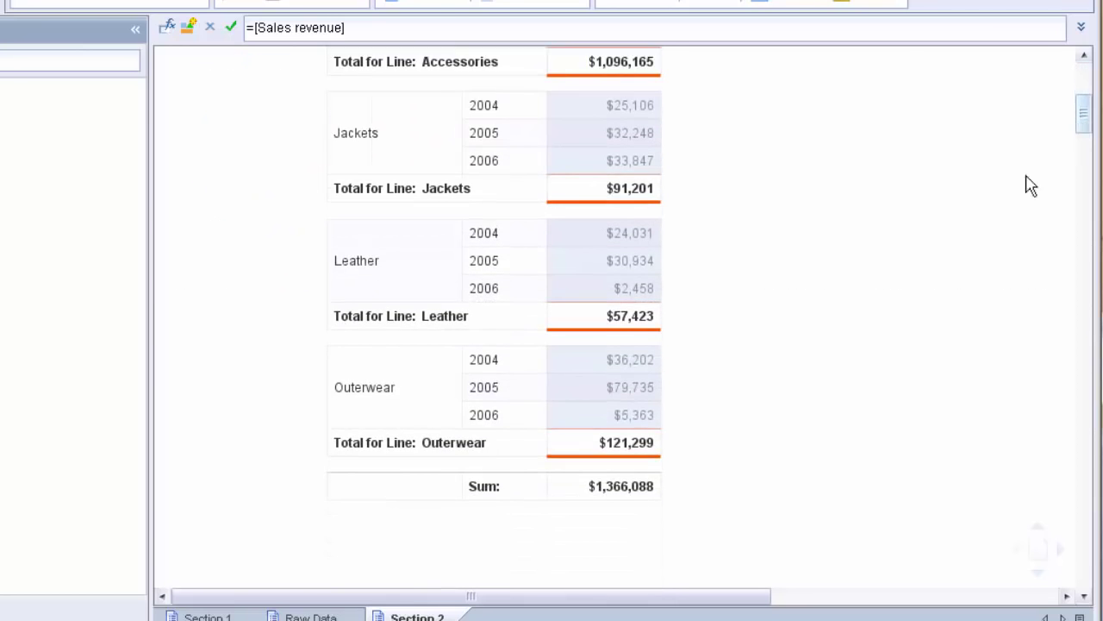
pyautogui.click(523, 494)
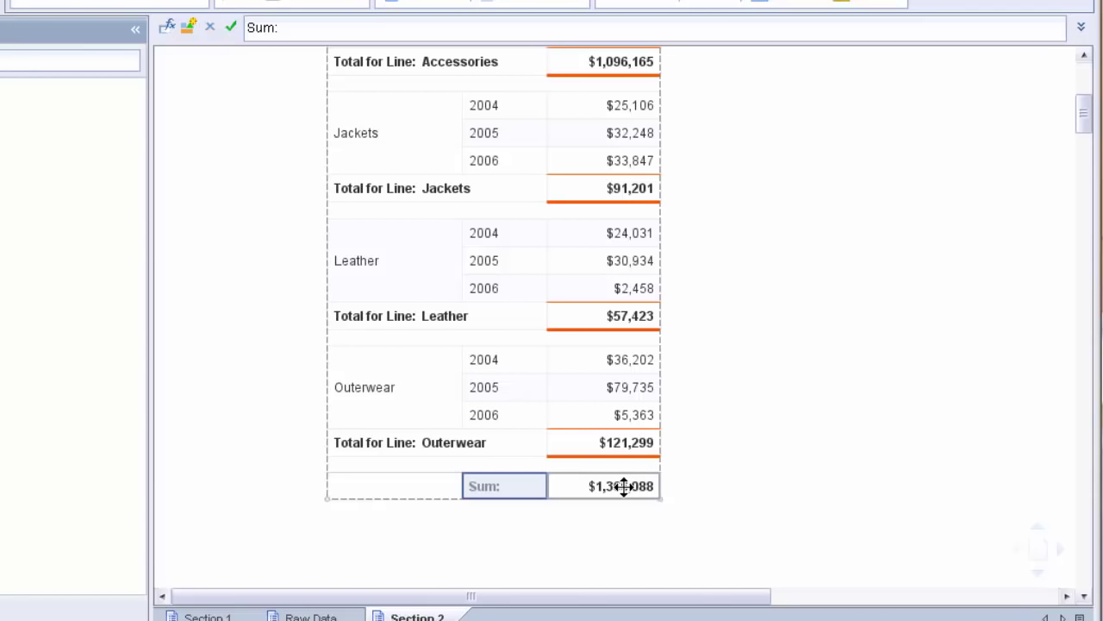
pyautogui.click(422, 491)
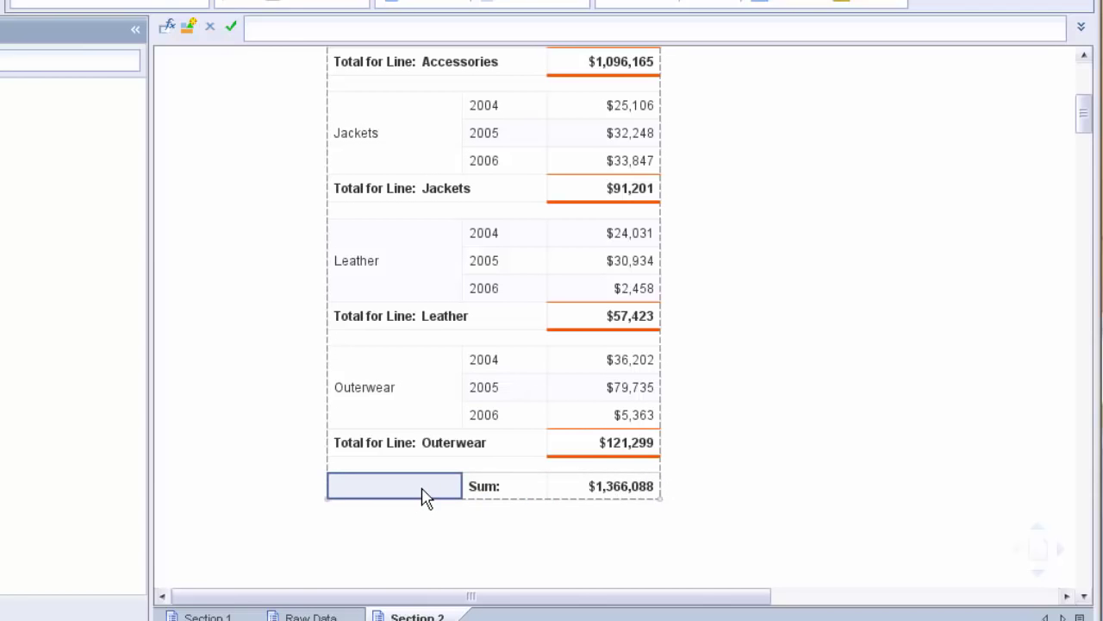
pyautogui.rightClick(423, 495)
pyautogui.click(493, 474)
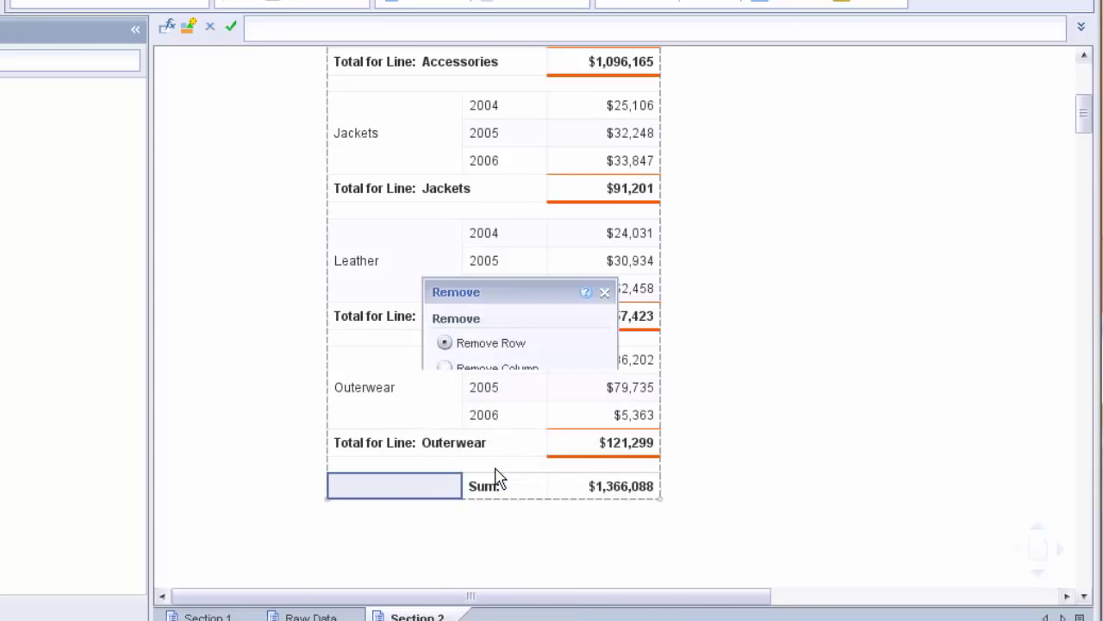
pyautogui.click(481, 407)
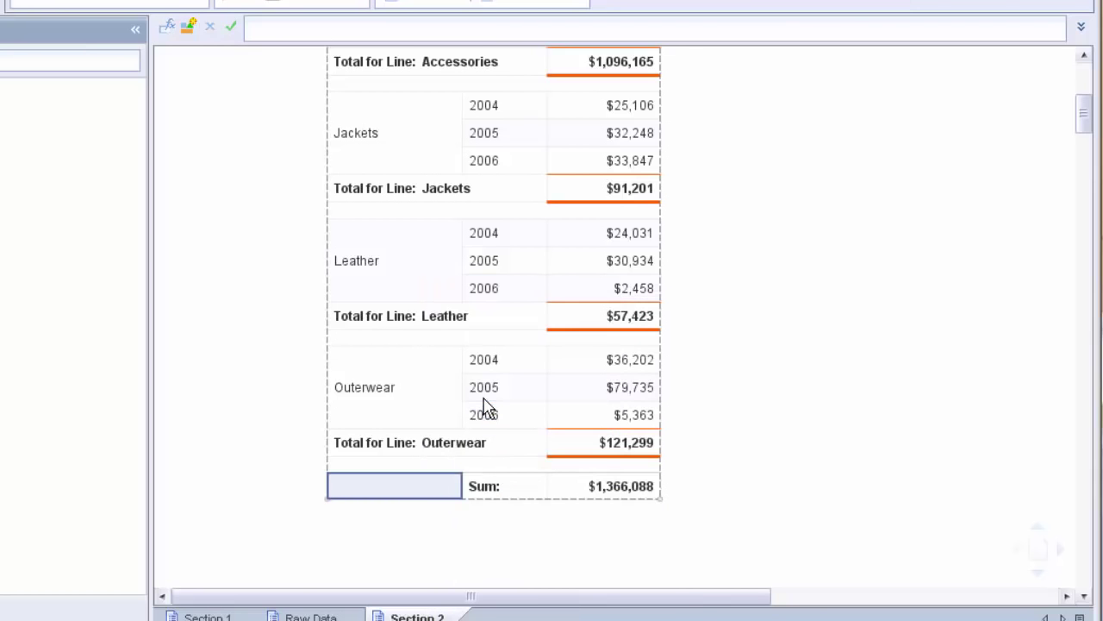
pyautogui.click(483, 435)
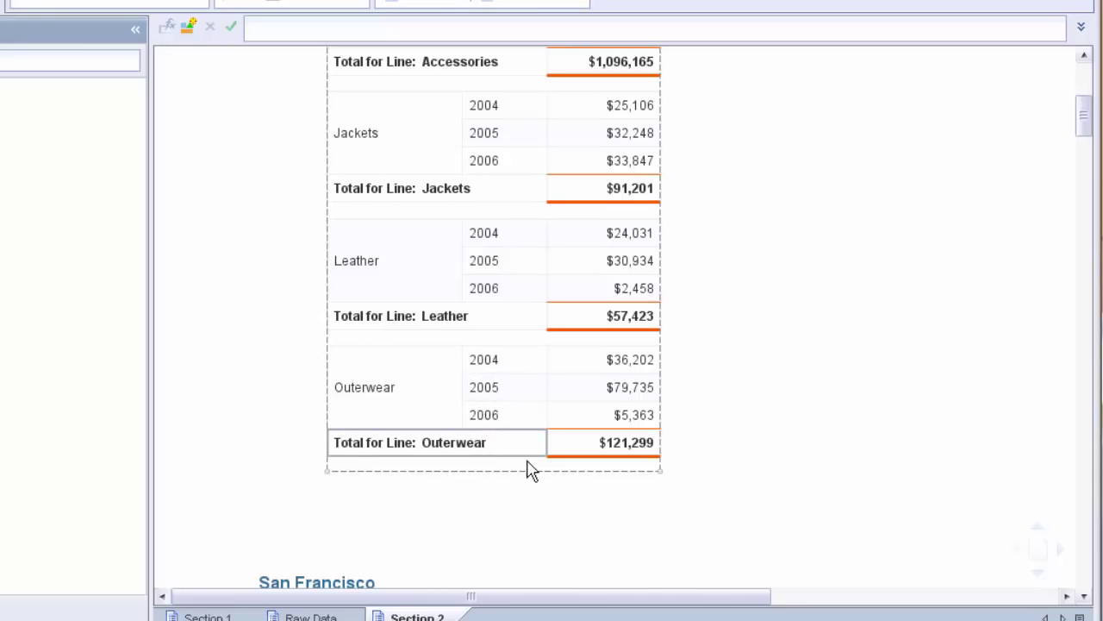
pyautogui.click(742, 443)
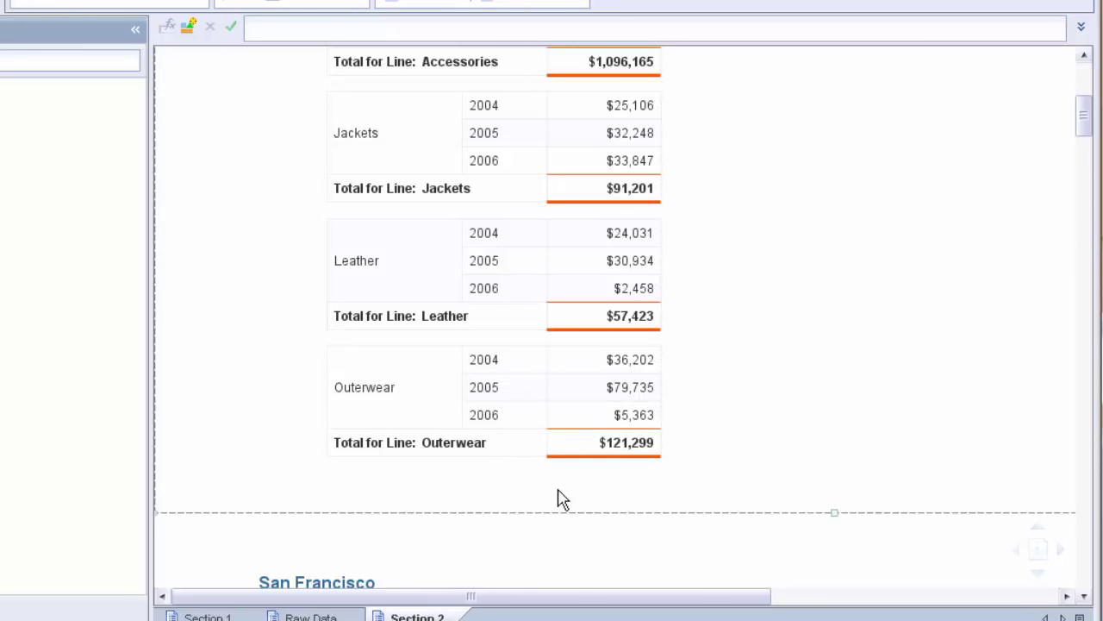
# Insert a blank cell just below the sales table and widen it to match the table's full width
pyautogui.click(829, 513)
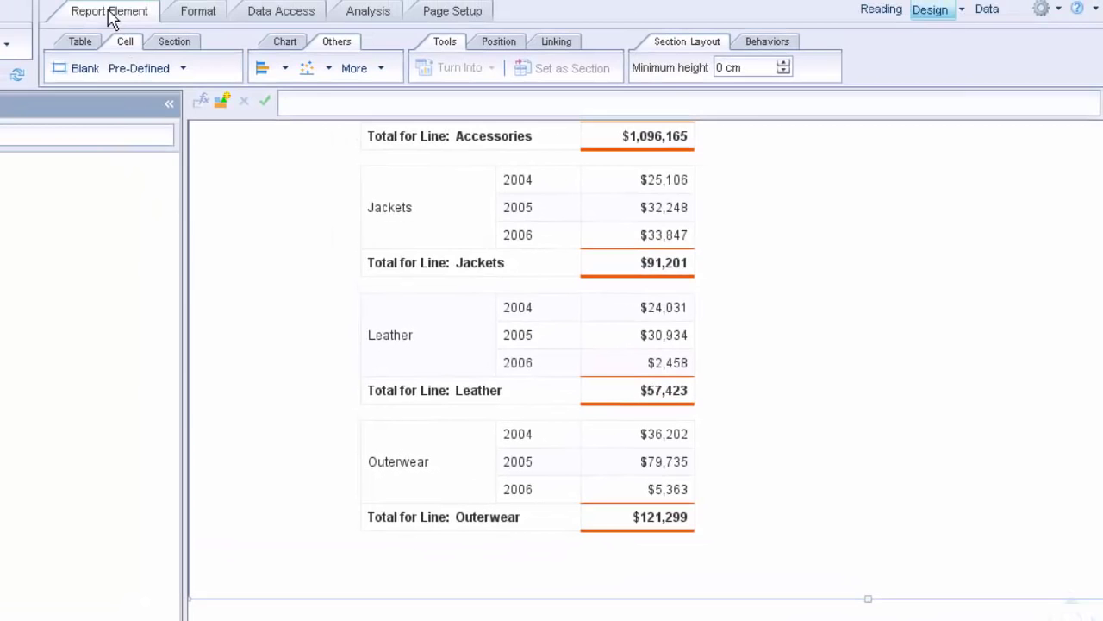
pyautogui.click(73, 71)
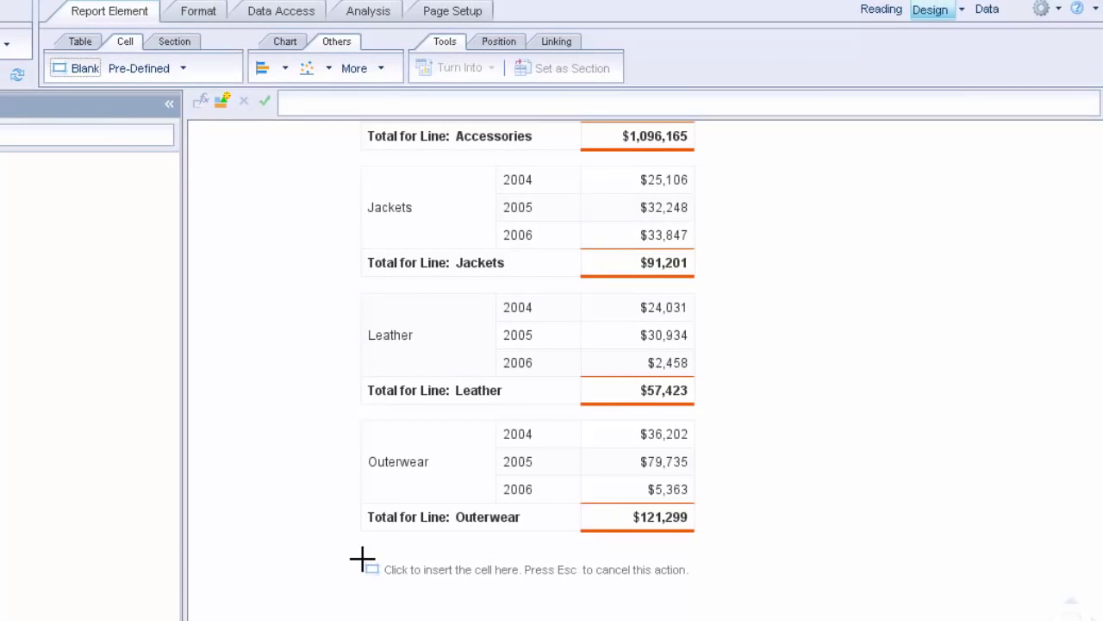
pyautogui.click(364, 559)
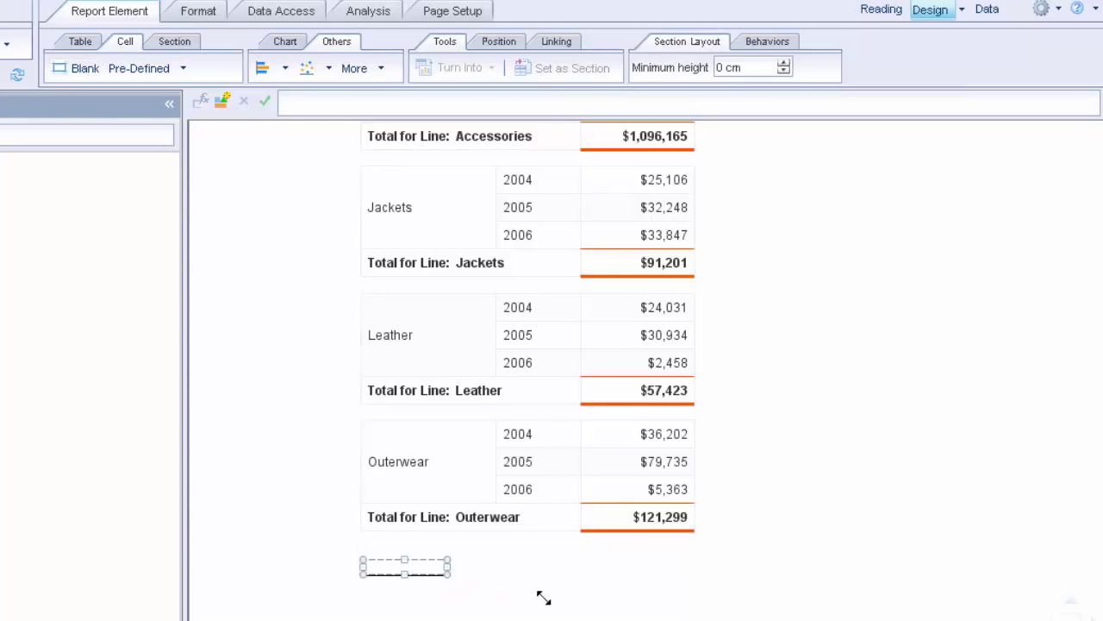
pyautogui.moveTo(737, 593); pyautogui.dragTo(696, 584)
pyautogui.click(537, 469)
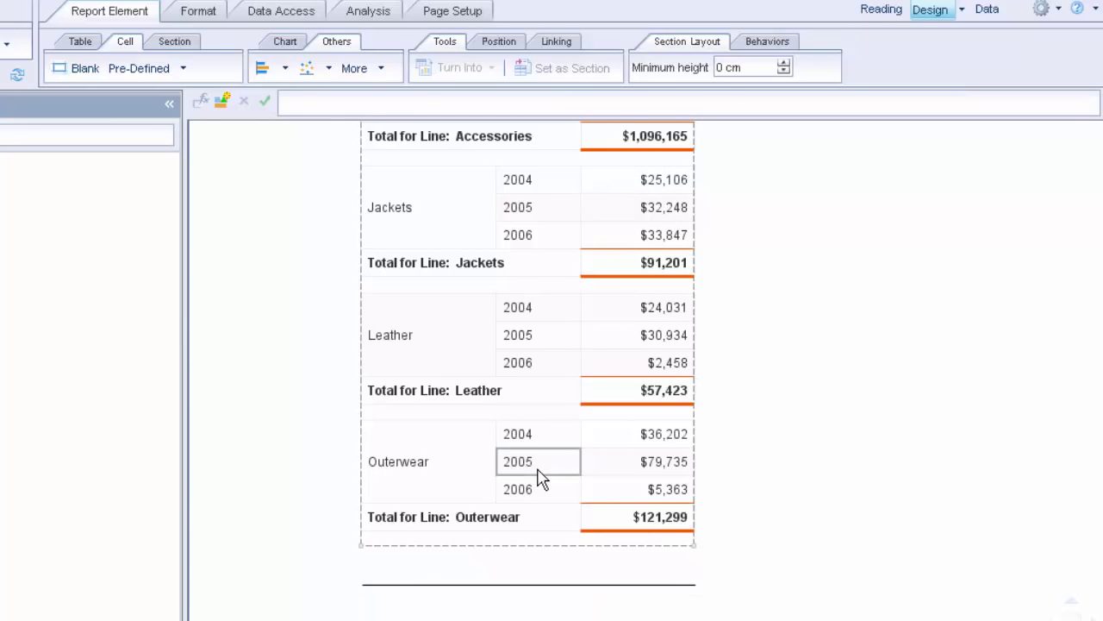
# Insert another blank cell overlapping the wide blank cell below the table, and remove it
pyautogui.click(556, 584)
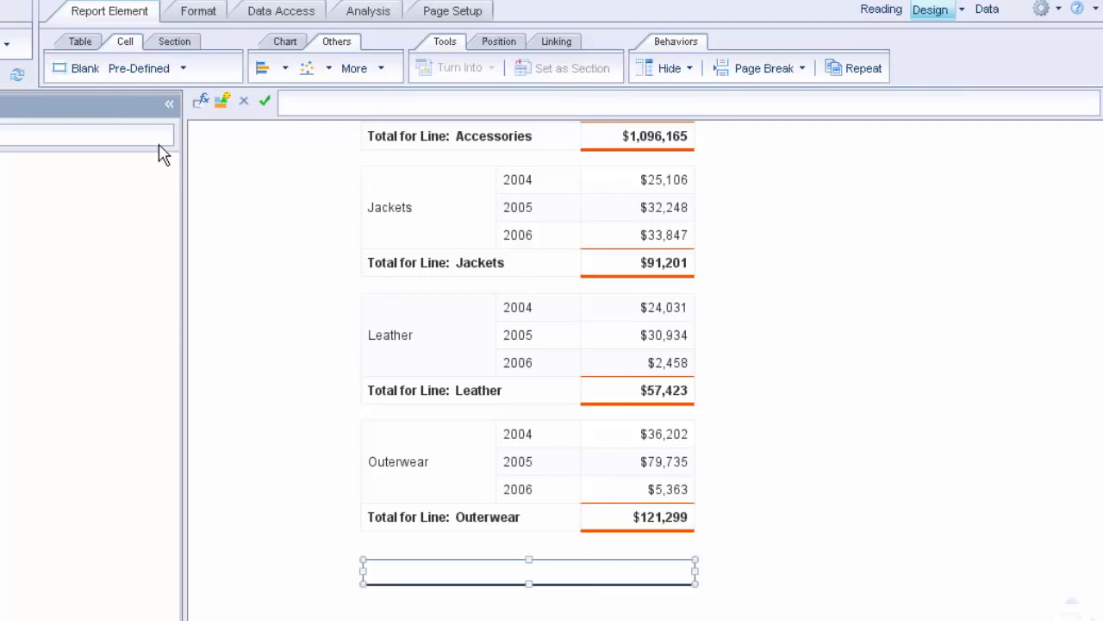
pyautogui.click(87, 72)
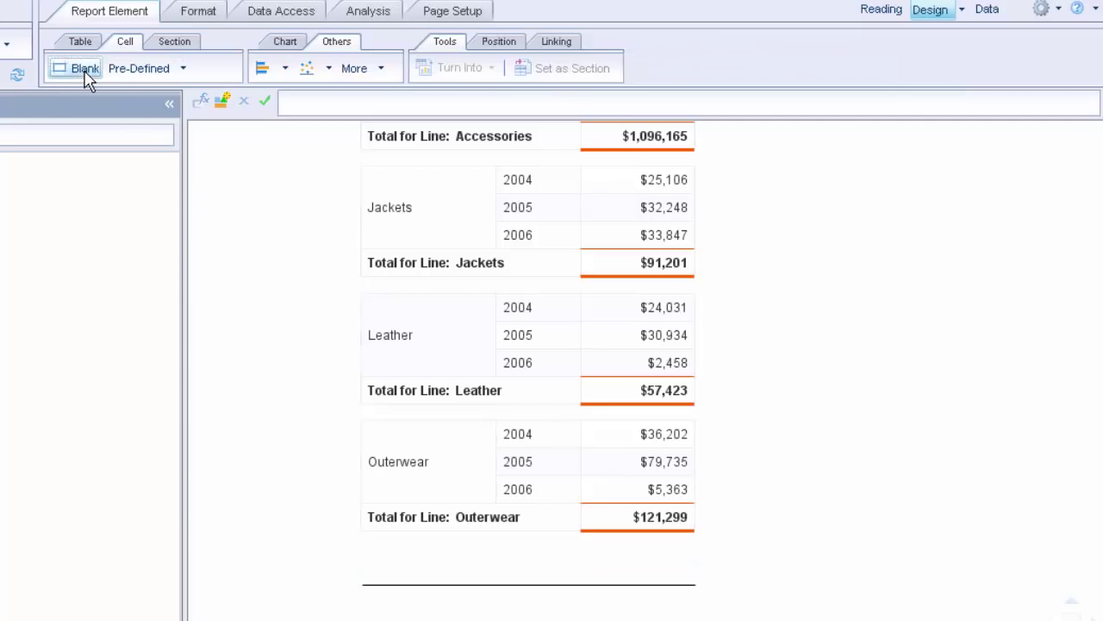
pyautogui.click(433, 573)
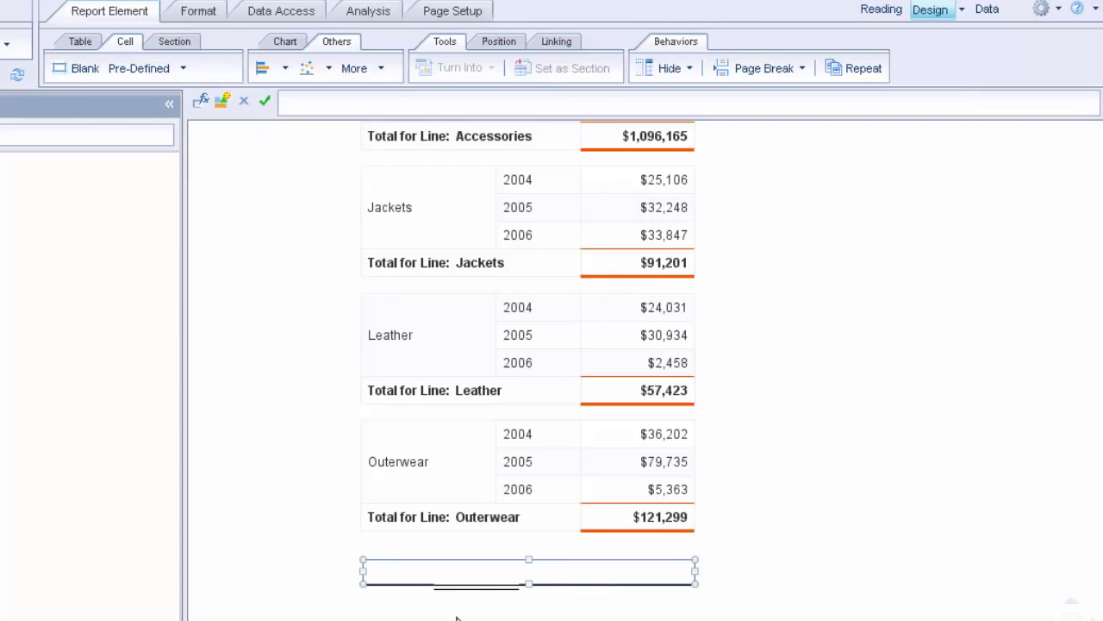
pyautogui.click(459, 588)
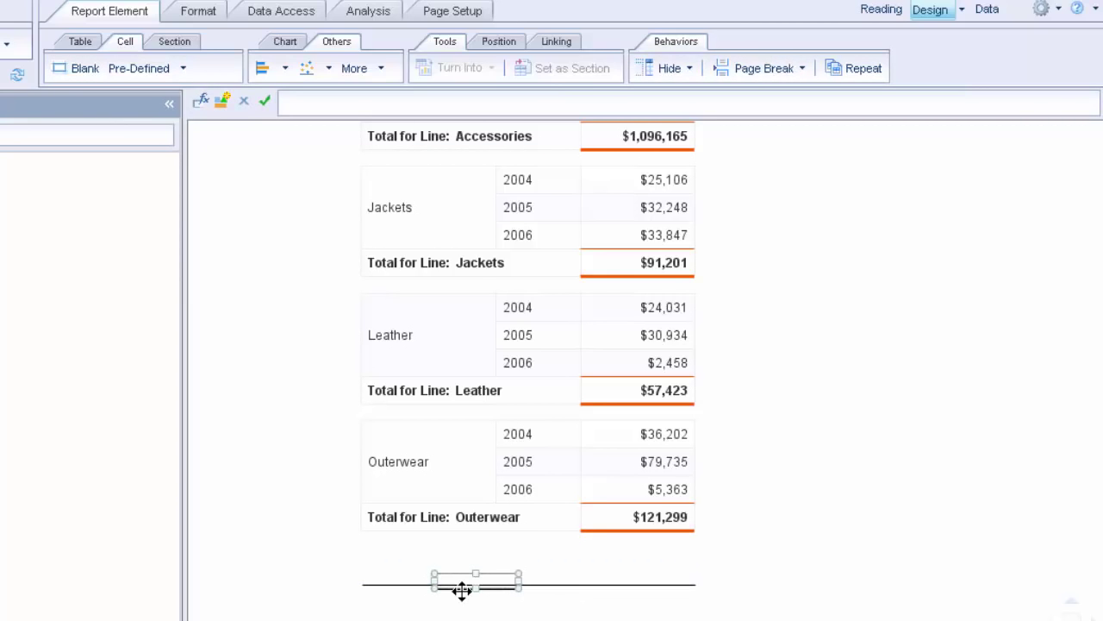
pyautogui.click(448, 585)
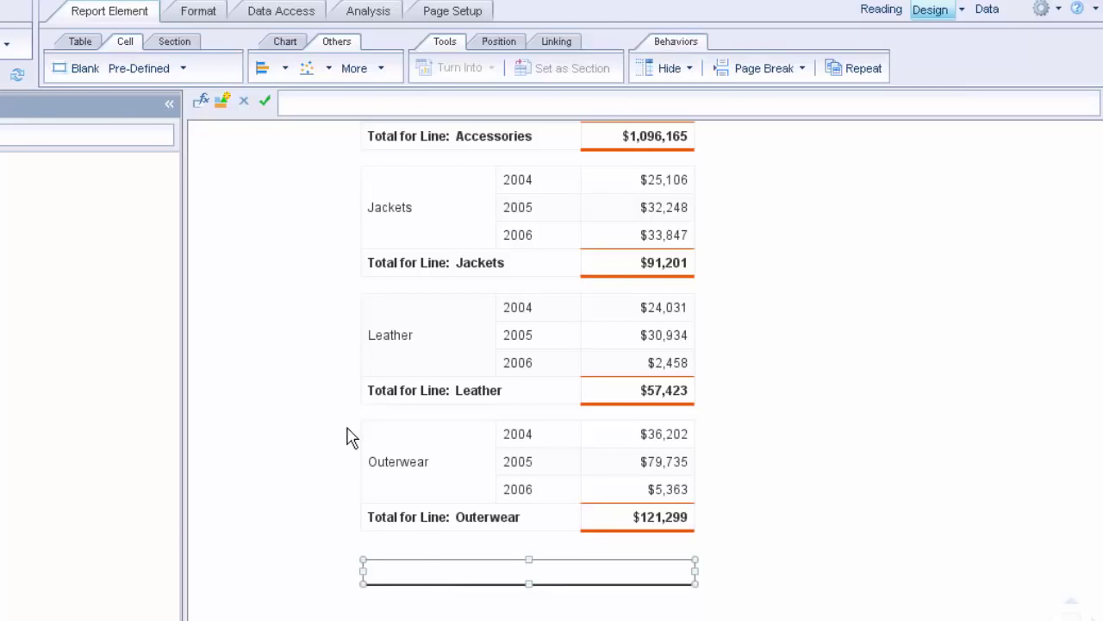
# Remove the bottom border line from the wide blank cell below the sales table
pyautogui.click(197, 14)
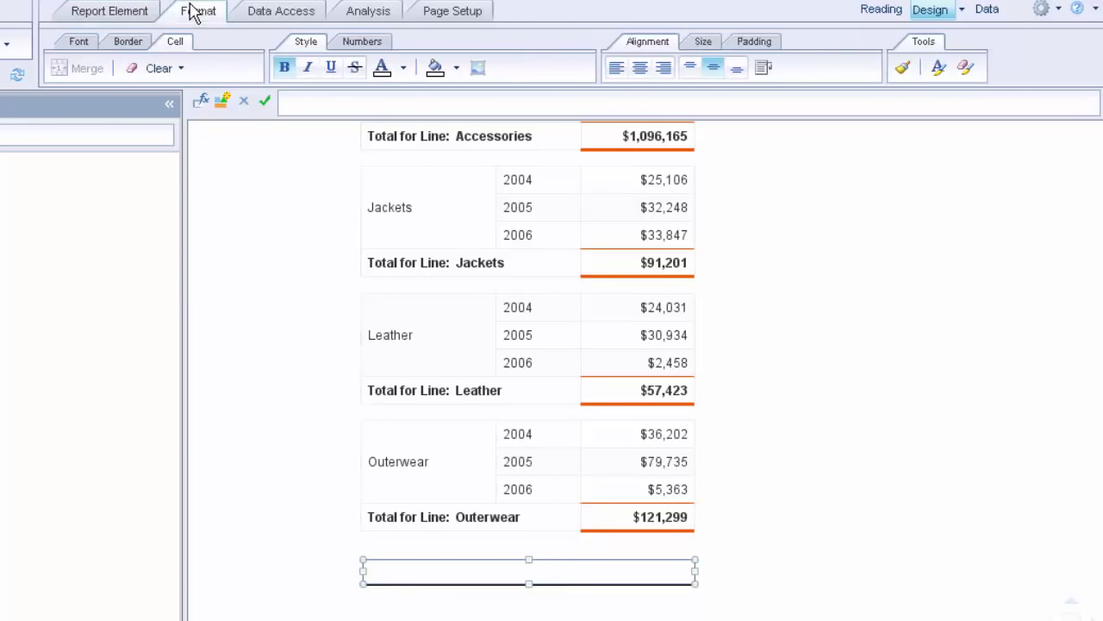
pyautogui.click(123, 43)
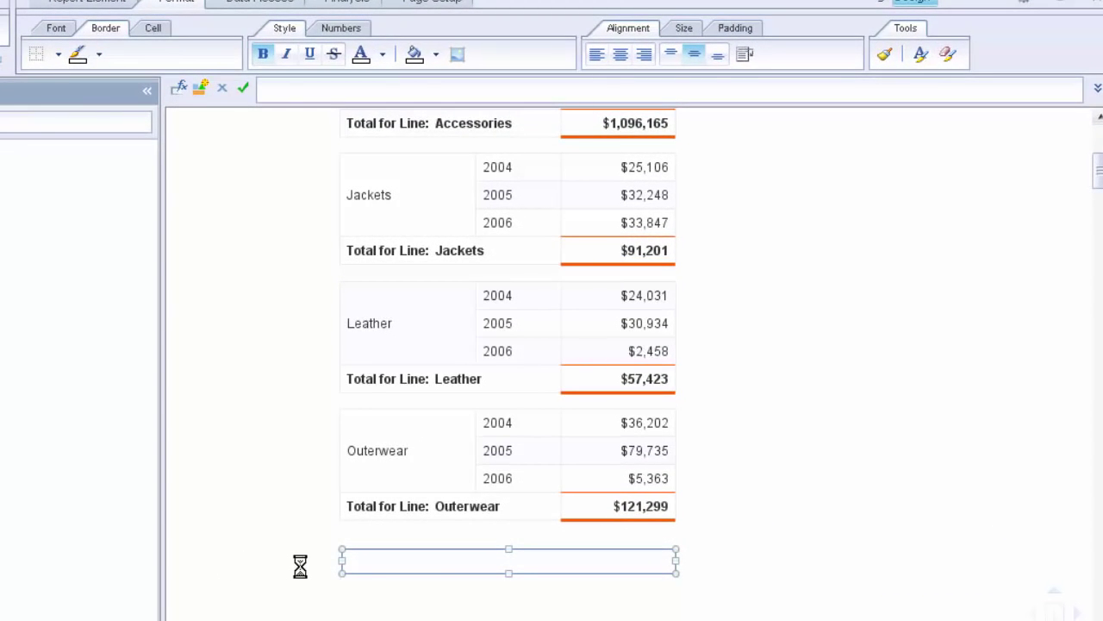
# Give the wide cell below the table the formula =" Total Sales for " + [Store name] + " " + (FormatNumber( ( [Sales revenue] In Section);"$##,###,###.00"))
pyautogui.click(179, 89)
pyautogui.click(182, 106)
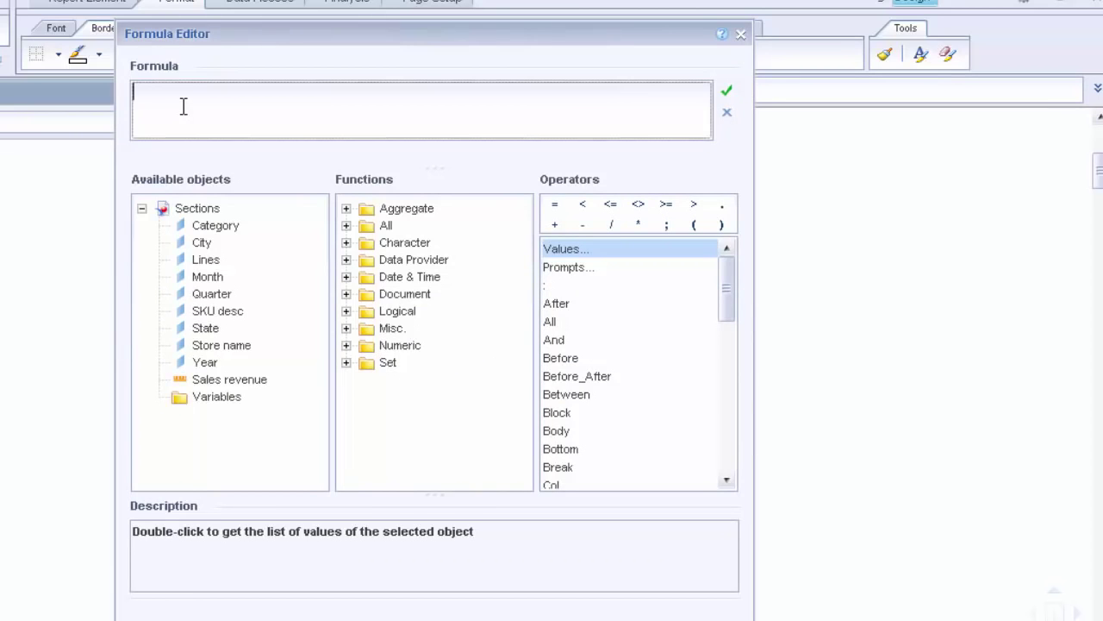
pyautogui.hotkey('ctrl', 'v')
pyautogui.click(250, 92)
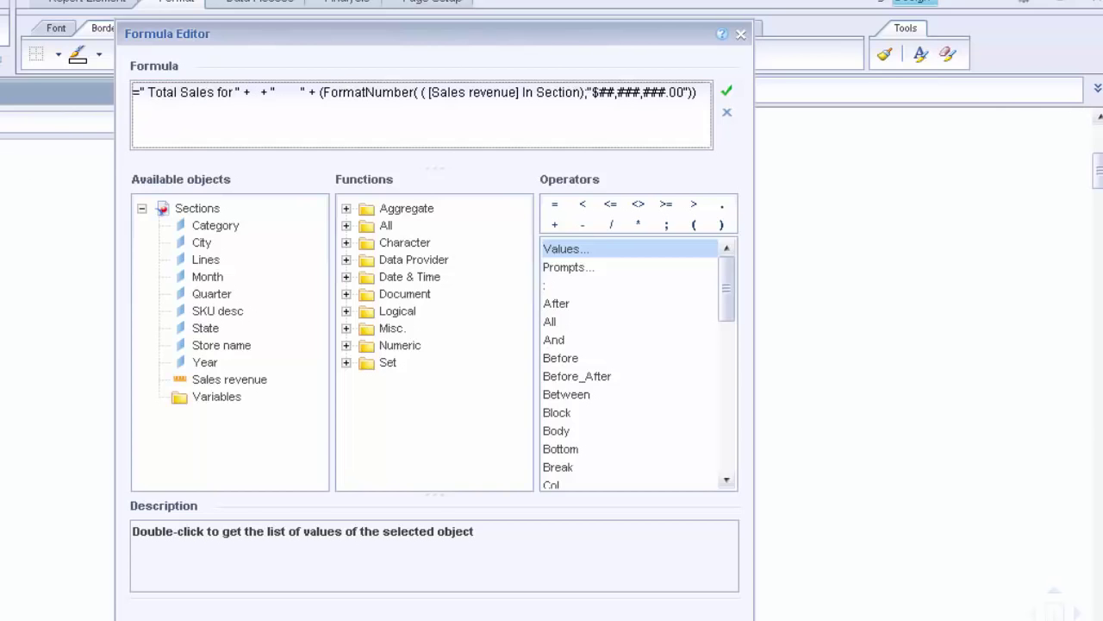
pyautogui.moveTo(219, 344); pyautogui.dragTo(261, 93)
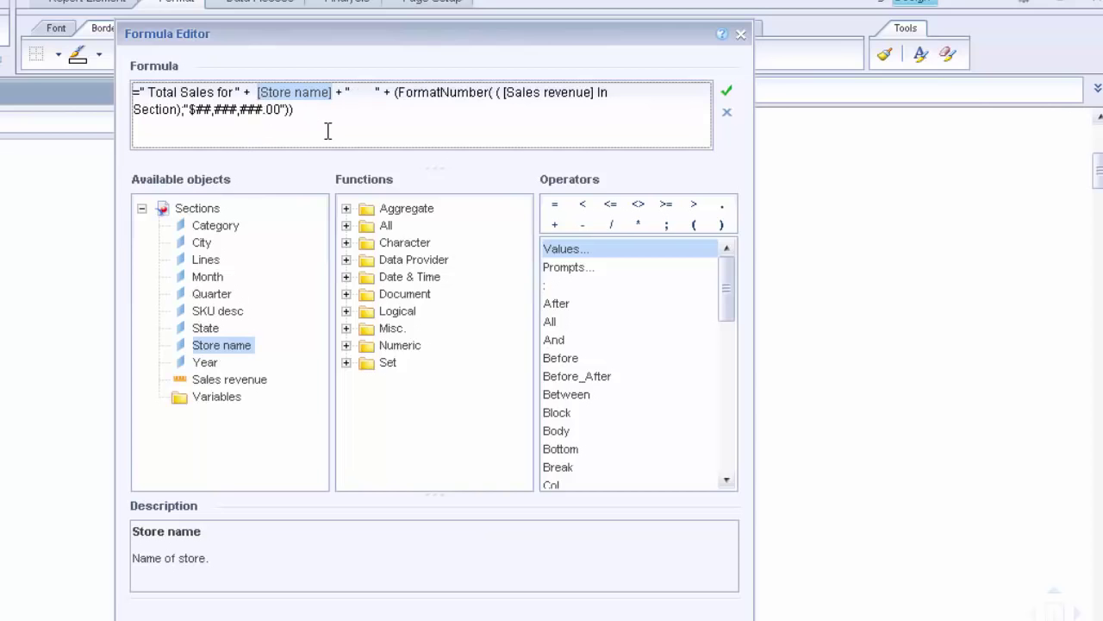
pyautogui.click(328, 130)
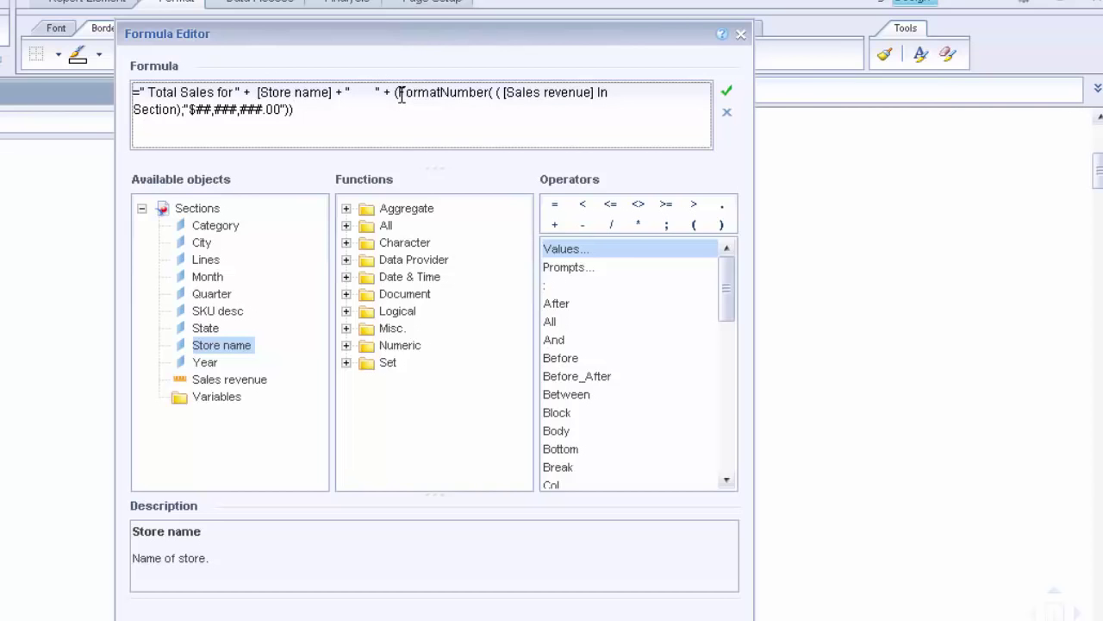
pyautogui.doubleClick(448, 93)
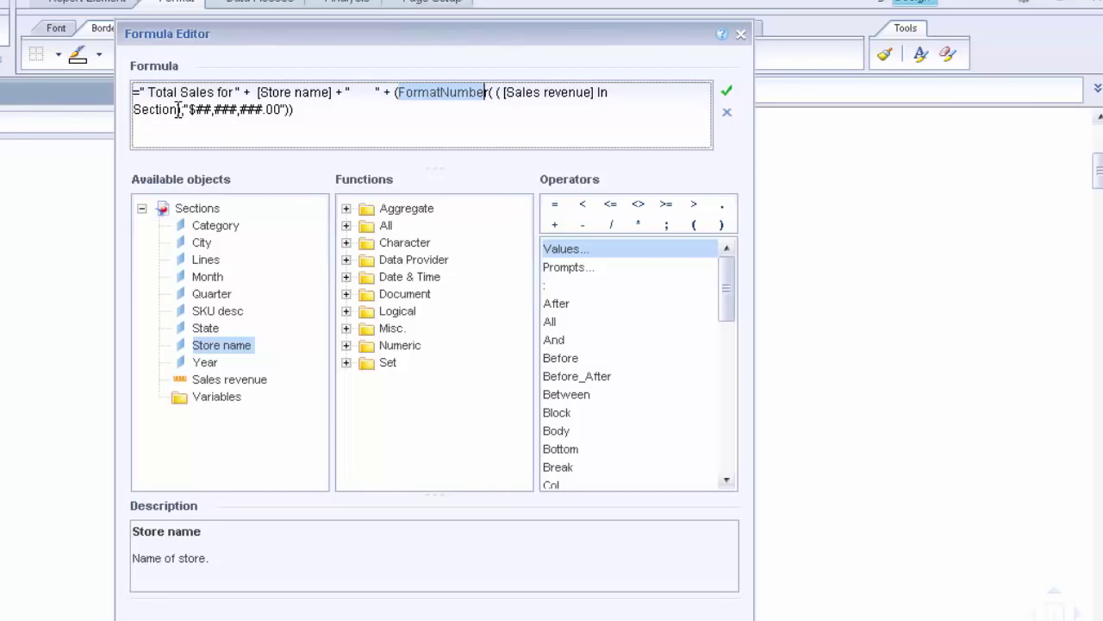
pyautogui.moveTo(178, 110); pyautogui.dragTo(129, 111)
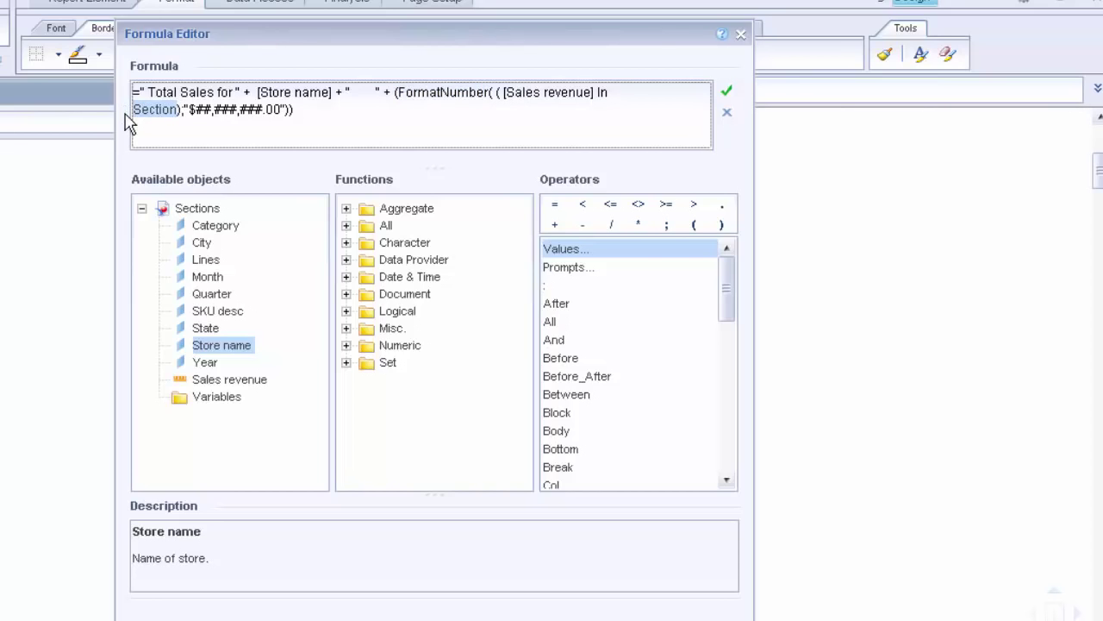
pyautogui.click(599, 92)
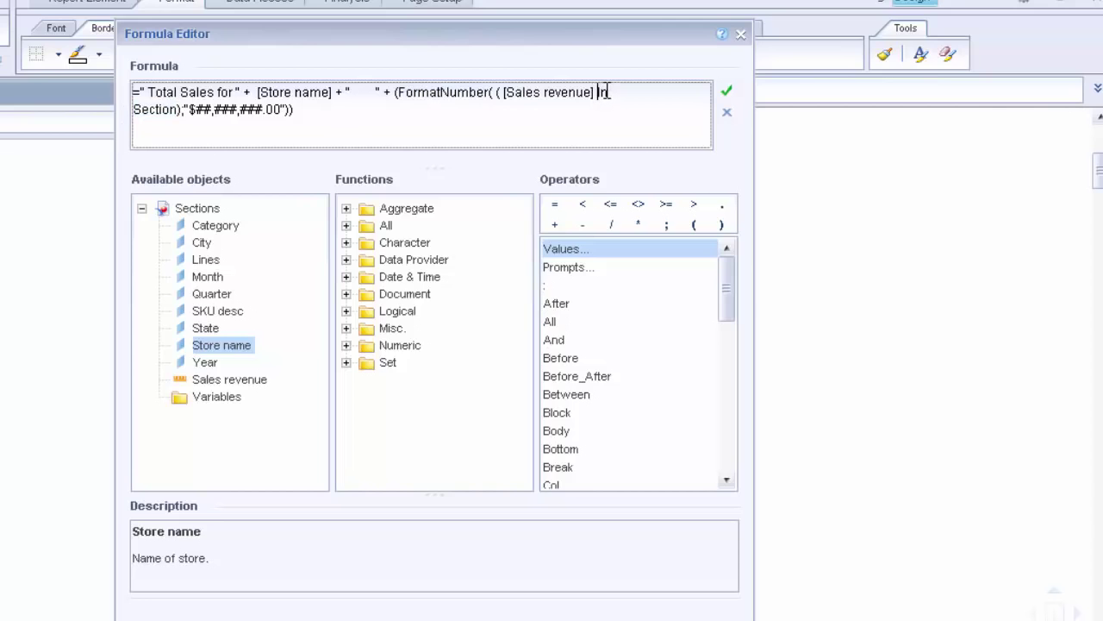
pyautogui.hotkey('ctrl', 'space')
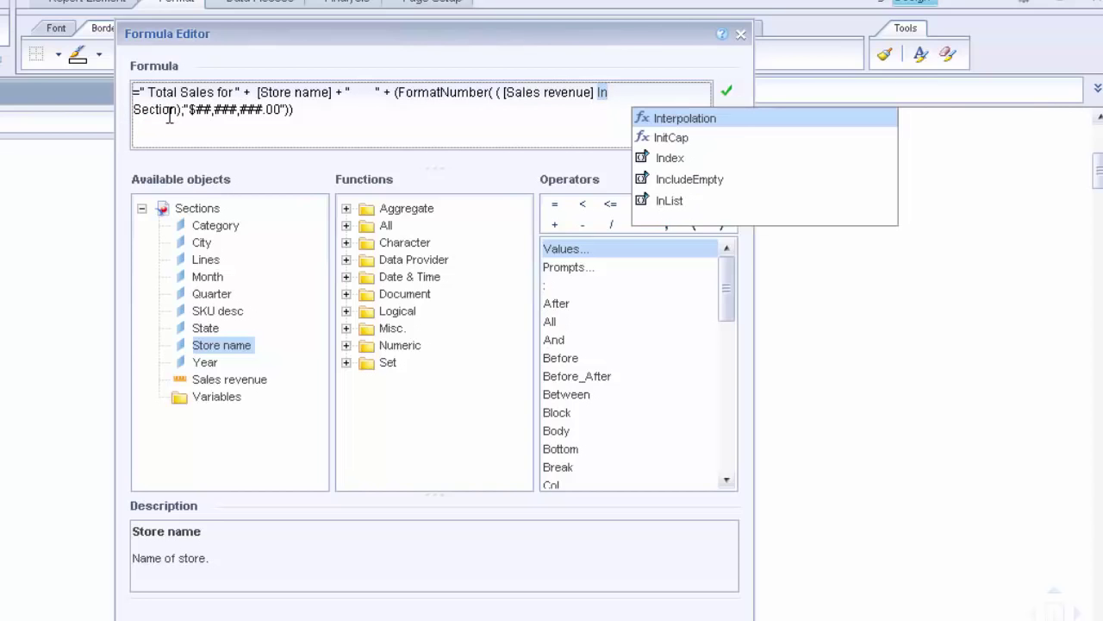
pyautogui.click(245, 111)
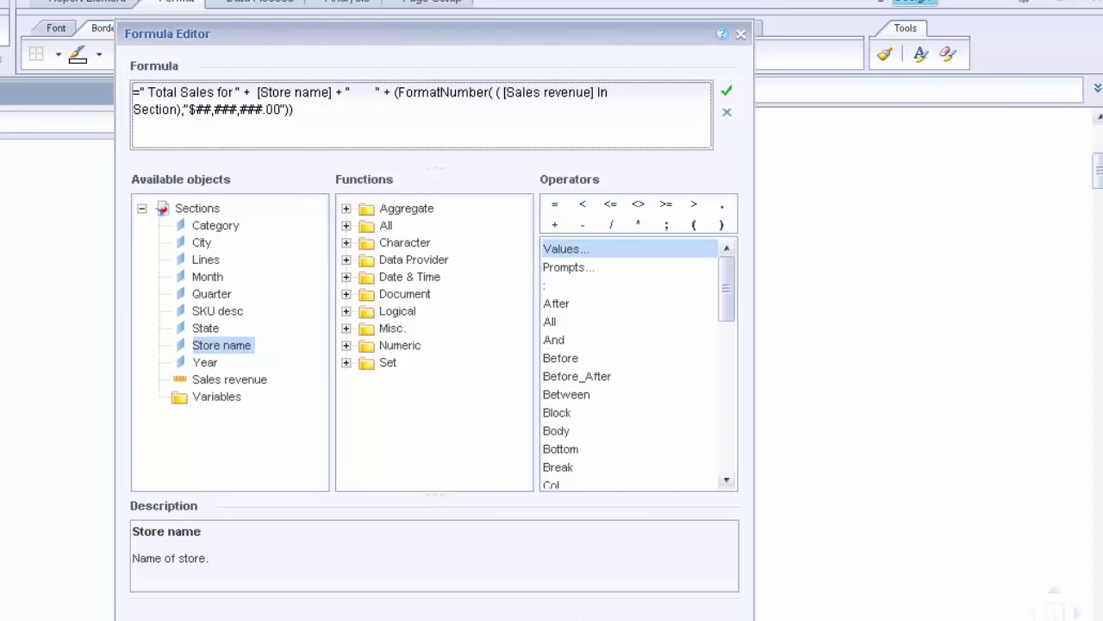
pyautogui.press('Return')
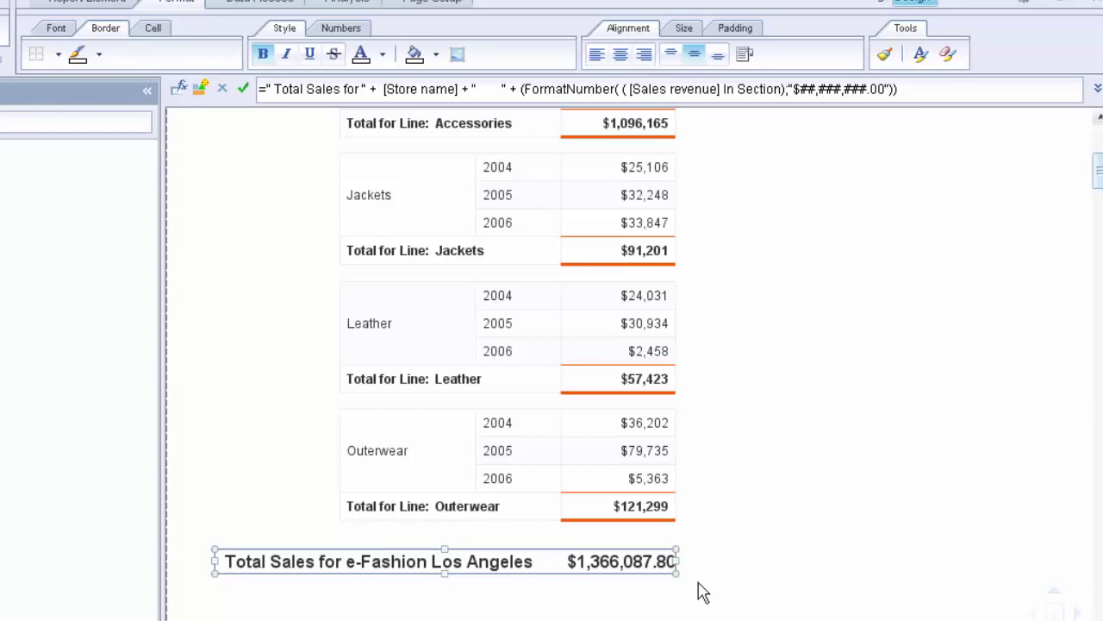
# Check the total sales cells below the tables of the Los Angeles and San Francisco stores and the section boundary beneath them
pyautogui.scroll(-1, 1100, 177)
pyautogui.scroll(-5, 1100, 176)
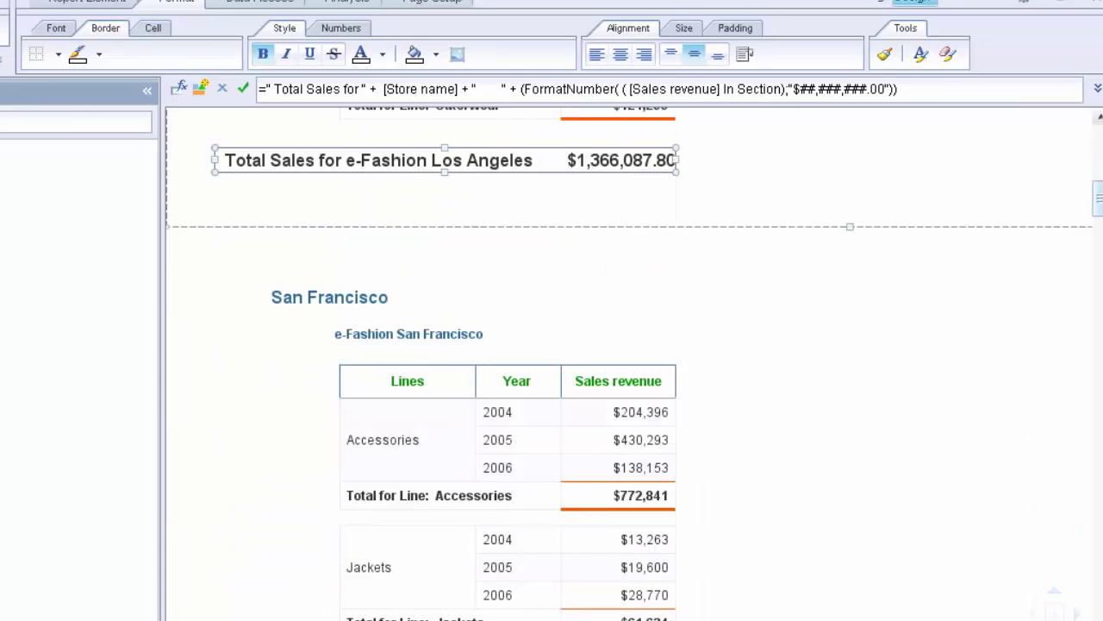
pyautogui.scroll(-15, 1100, 176)
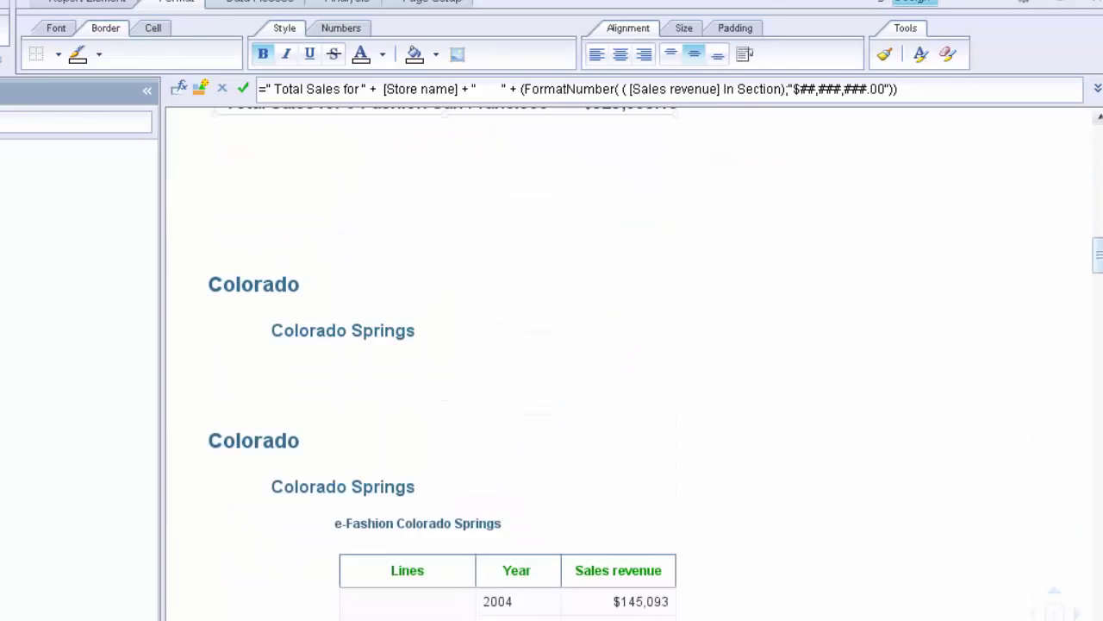
pyautogui.scroll(1, 687, 364)
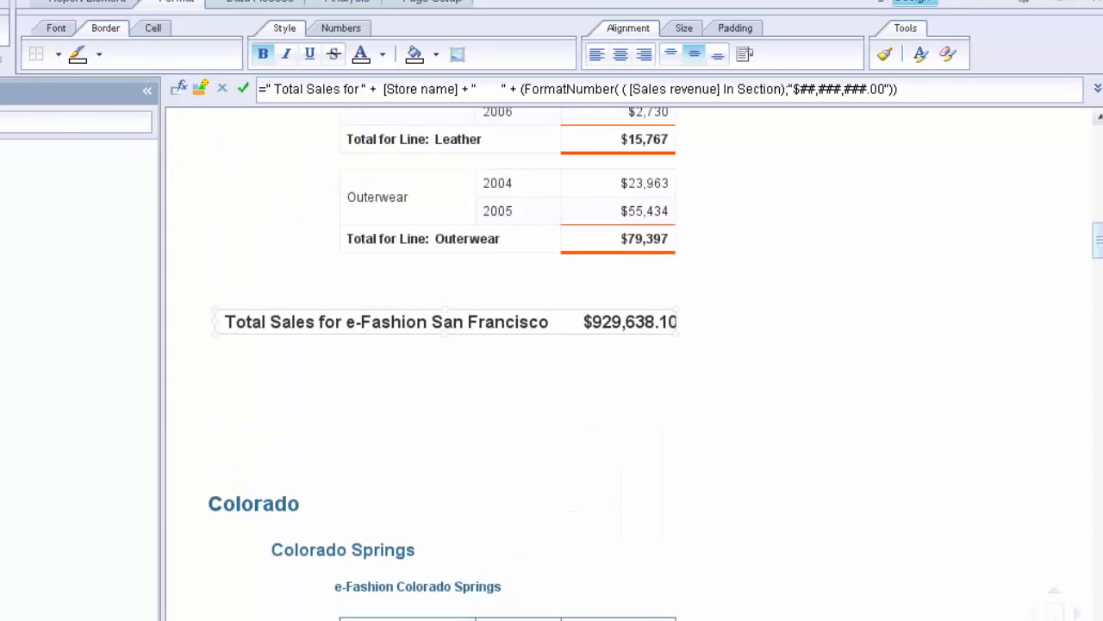
pyautogui.click(556, 338)
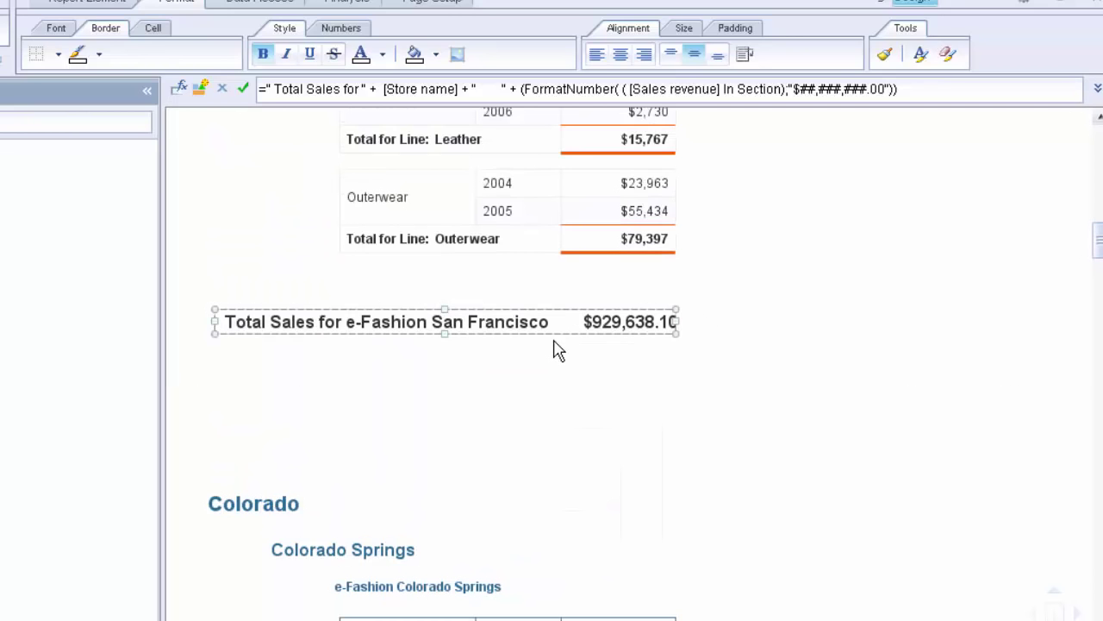
pyautogui.click(694, 288)
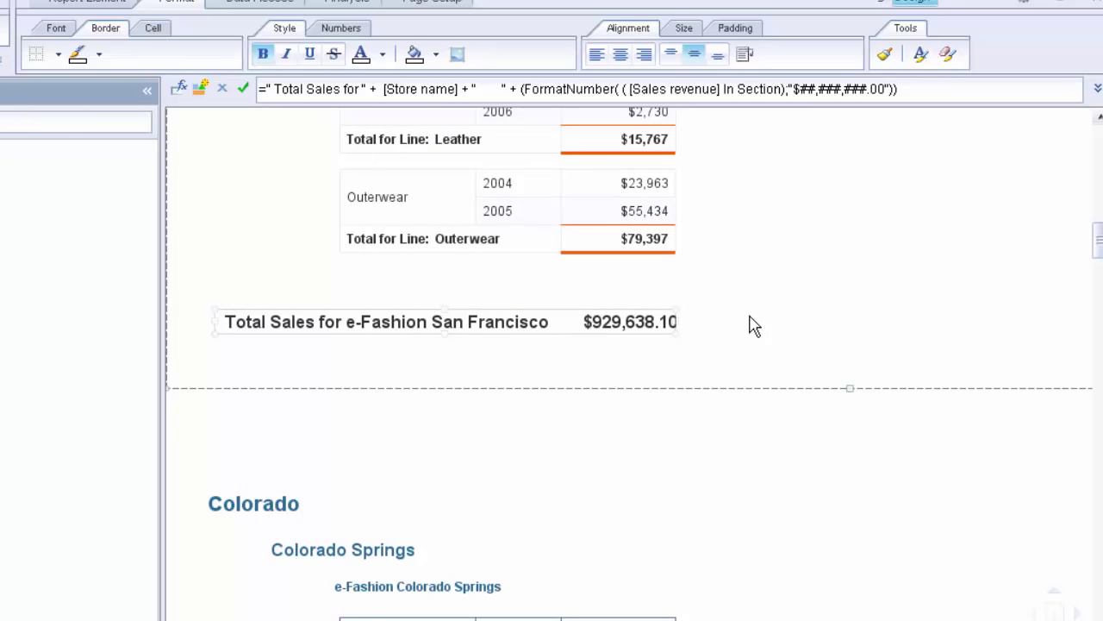
pyautogui.moveTo(767, 388); pyautogui.dragTo(780, 430)
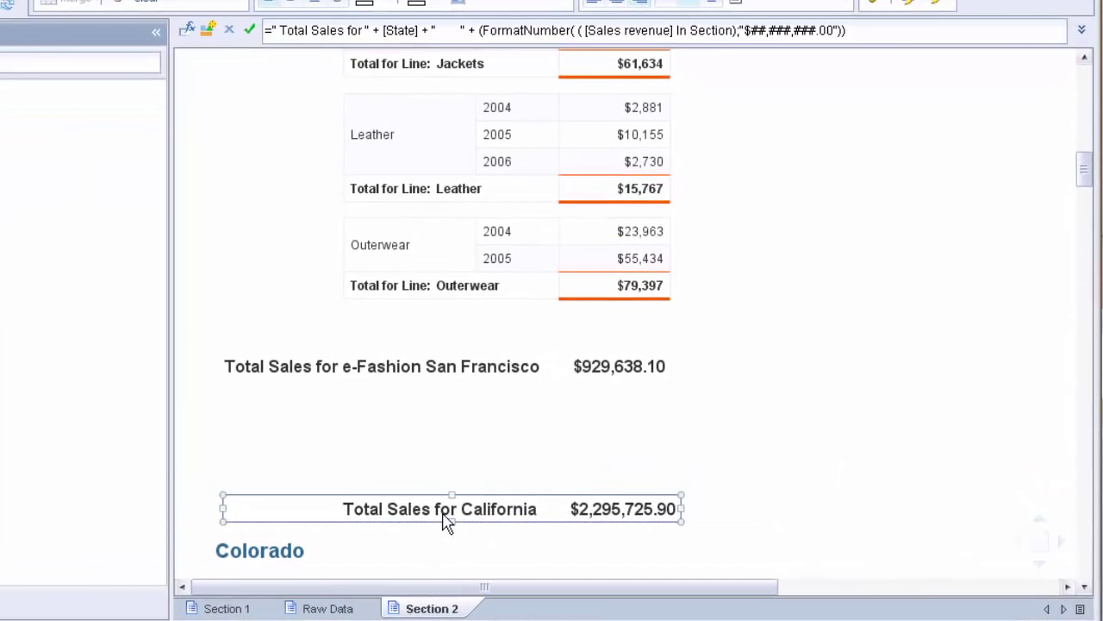
# Compare the San Francisco store total with the California state total and the sections that contain them
pyautogui.click(439, 378)
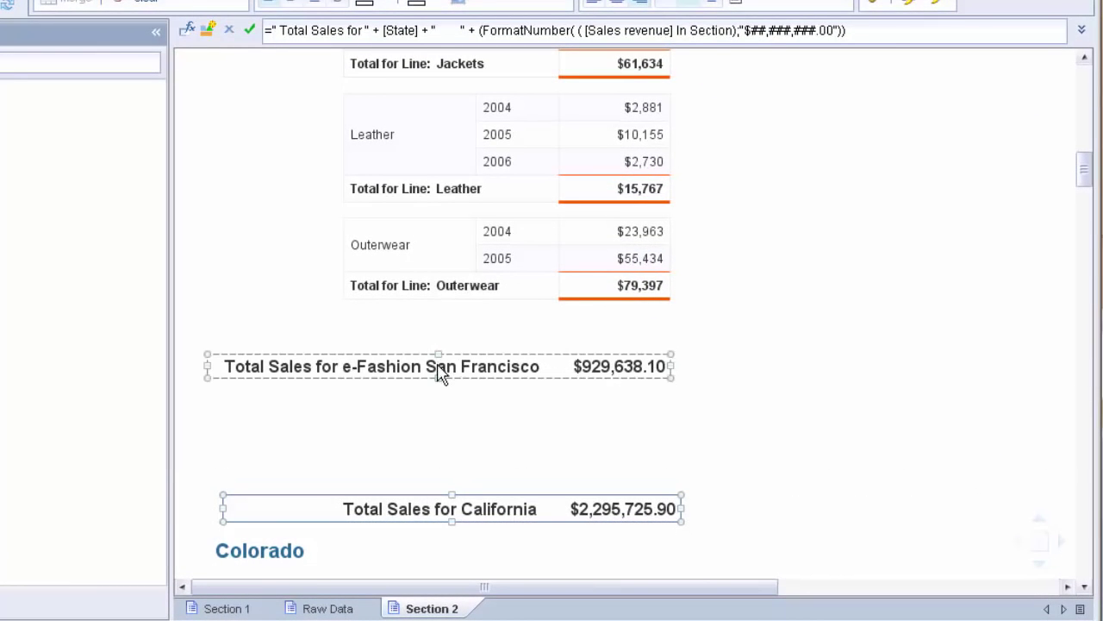
pyautogui.click(439, 371)
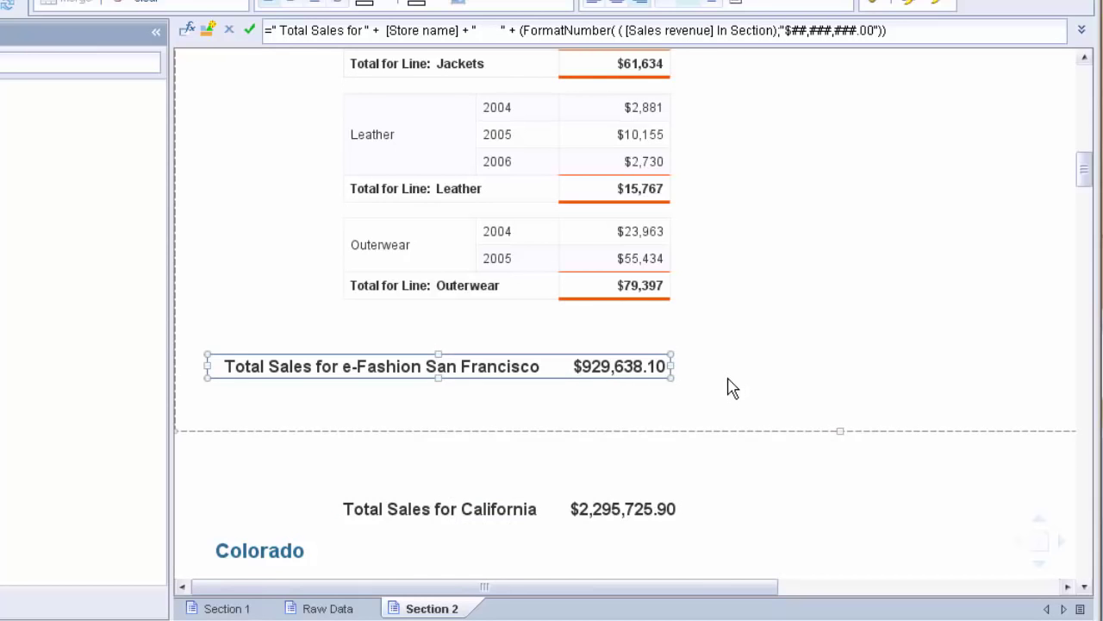
pyautogui.moveTo(734, 430); pyautogui.dragTo(762, 457)
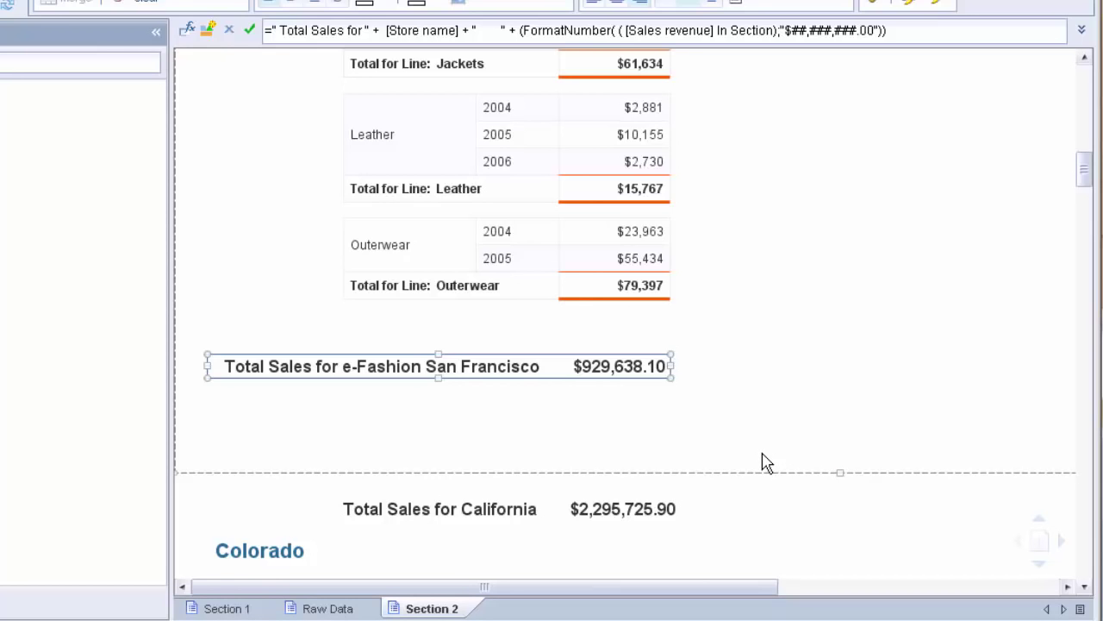
pyautogui.keyDown('ctrl'); pyautogui.click(638, 515); pyautogui.keyUp('ctrl')
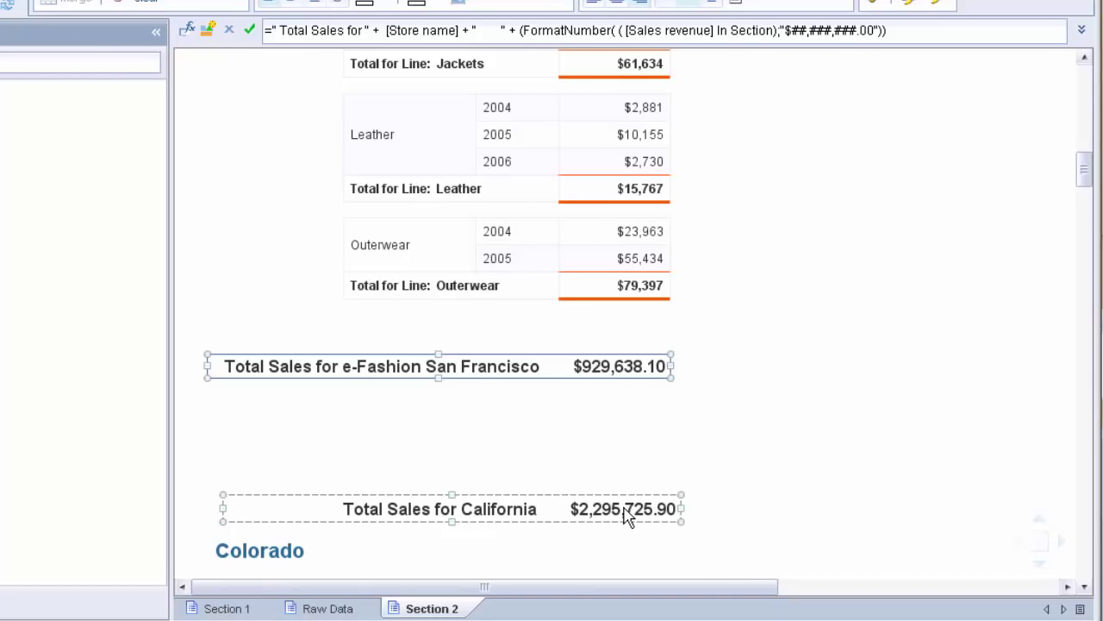
pyautogui.click(625, 510)
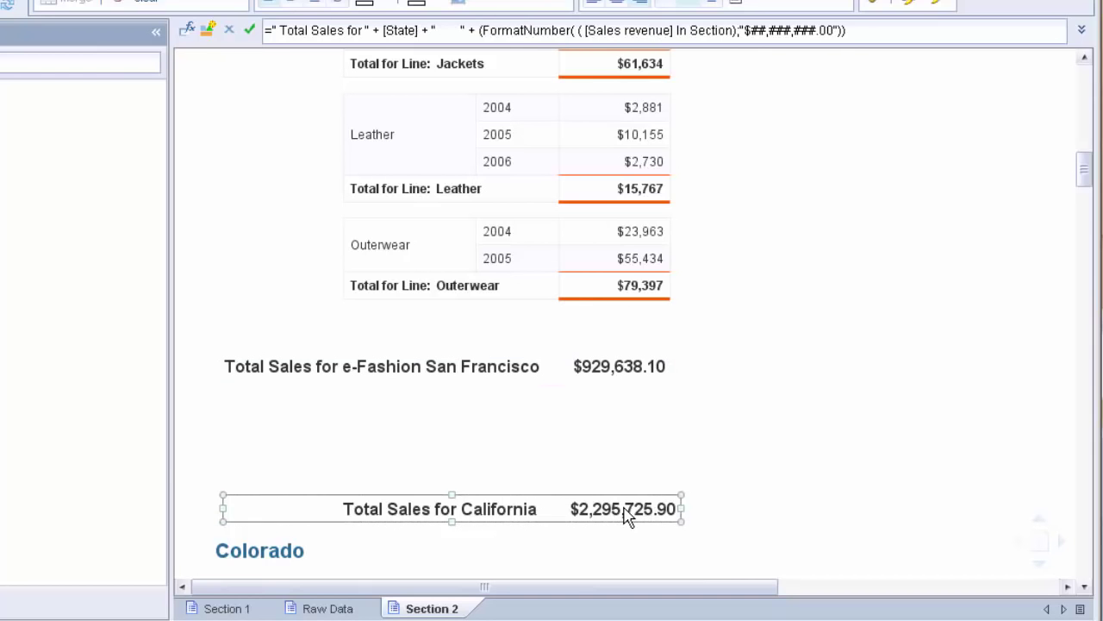
# Examine the [State] object and In Section context in the California total's formula, and close the Formula Editor without changes
pyautogui.click(189, 35)
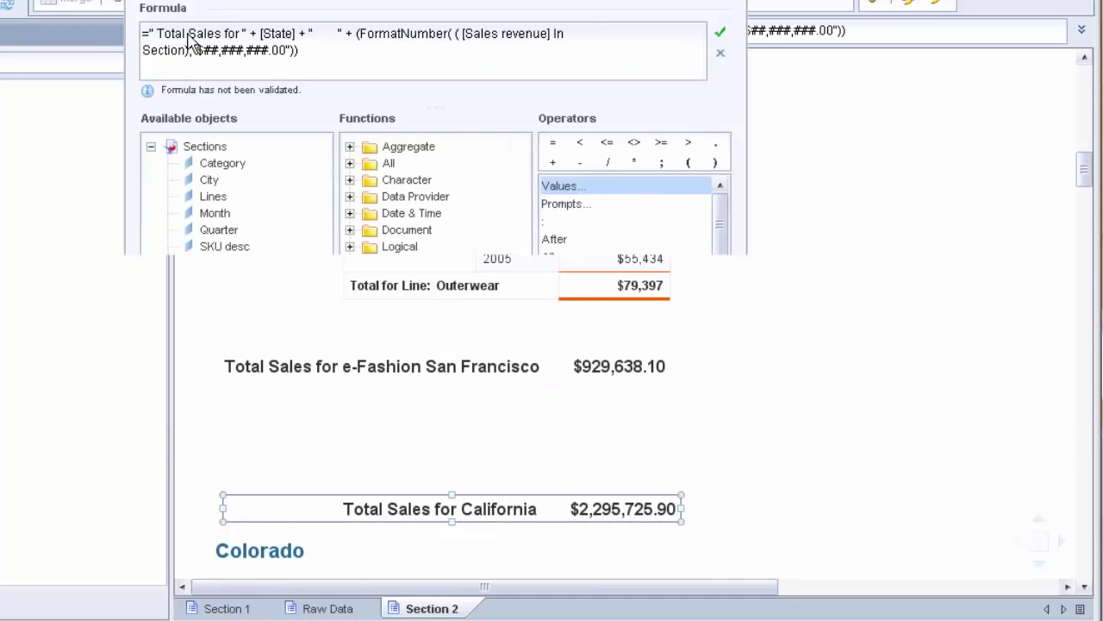
pyautogui.click(350, 62)
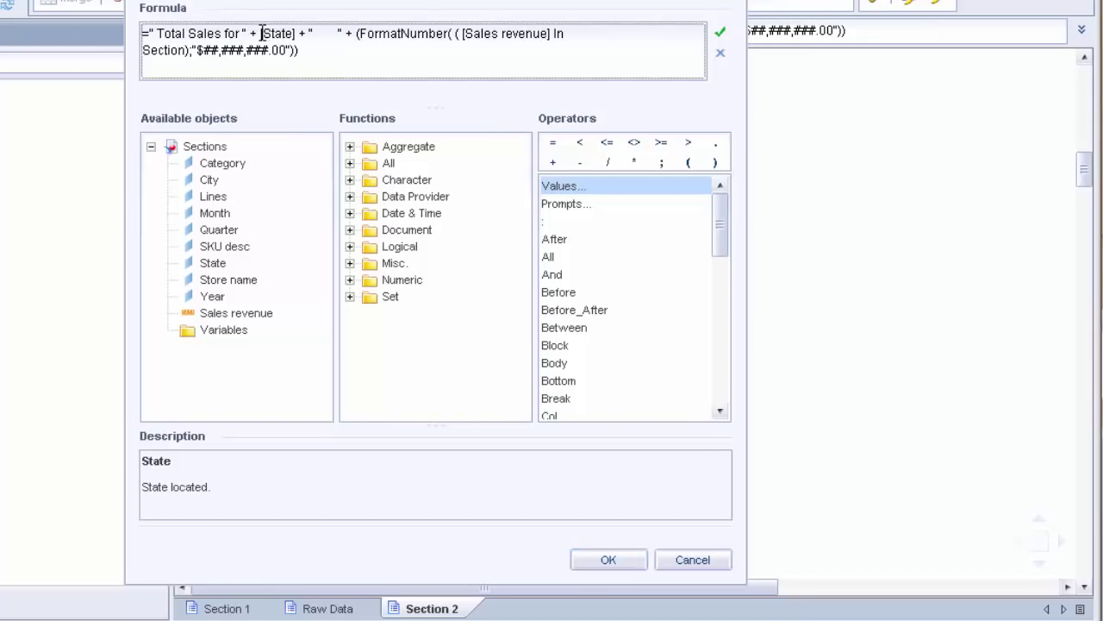
pyautogui.moveTo(261, 33); pyautogui.dragTo(294, 33)
pyautogui.click(186, 50)
pyautogui.moveTo(180, 52); pyautogui.dragTo(142, 52)
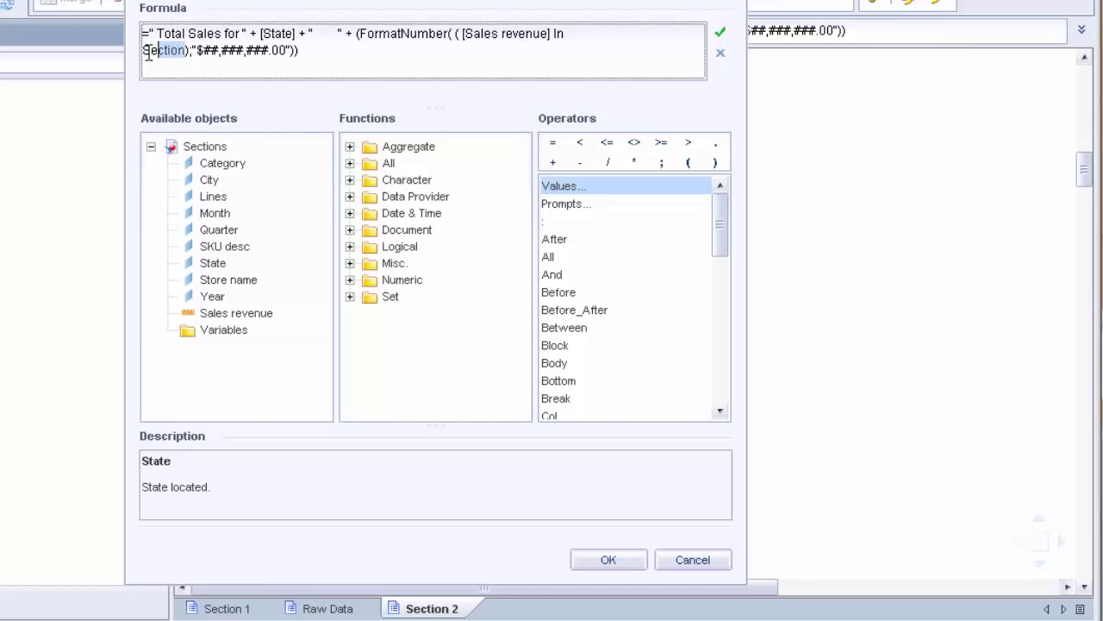
pyautogui.click(327, 53)
pyautogui.click(695, 562)
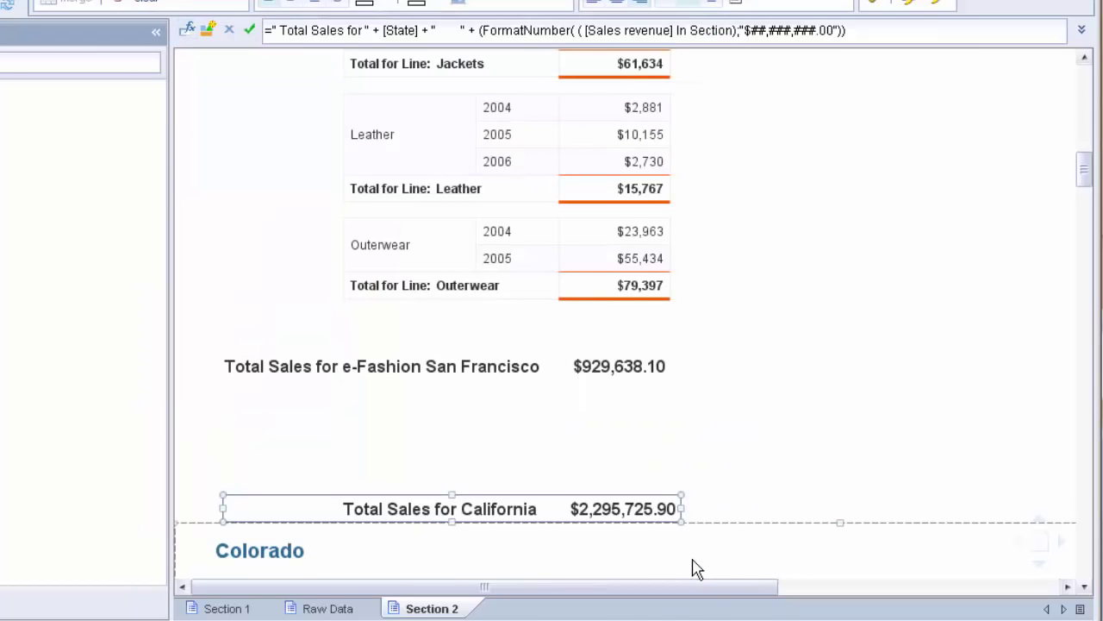
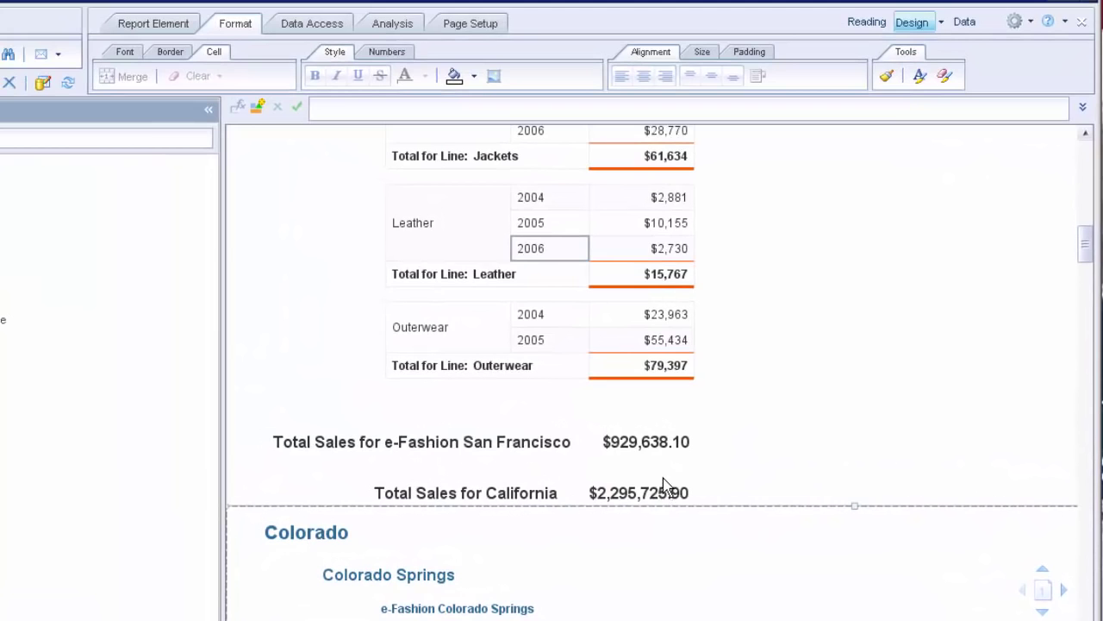
# Switch the design to Structure Only and examine the section boundary between the store and state total cells by nudging it
pyautogui.click(940, 24)
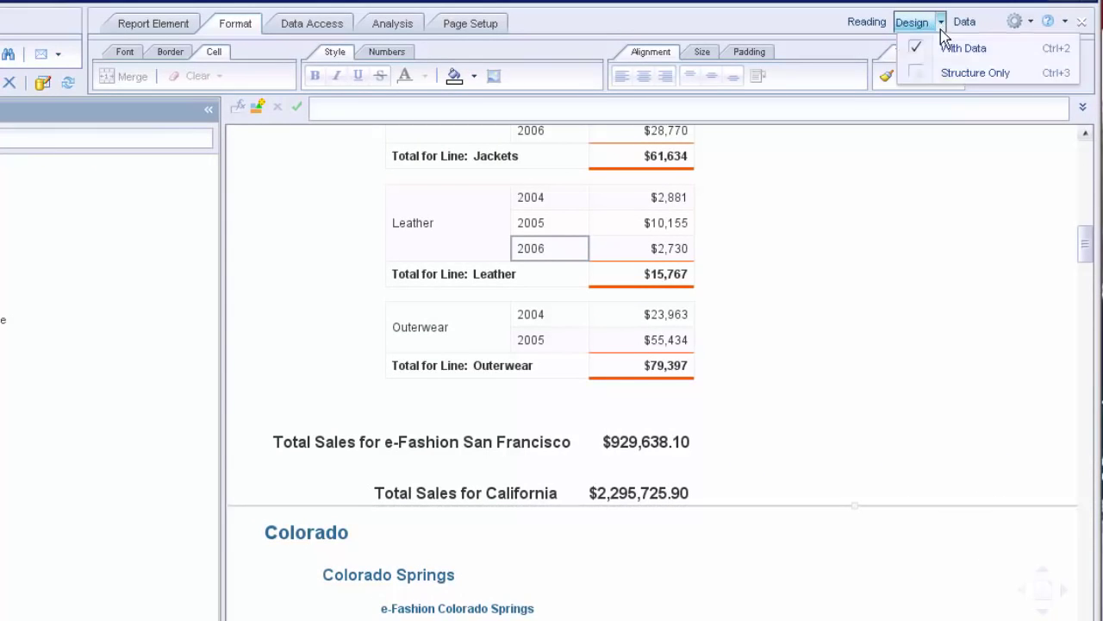
pyautogui.click(961, 73)
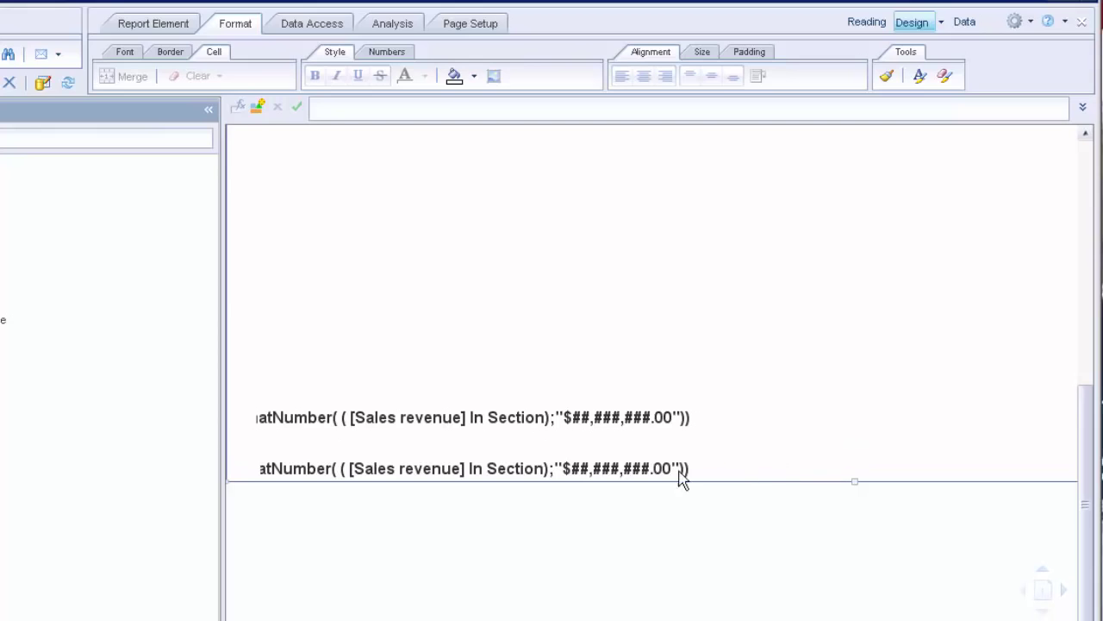
pyautogui.click(655, 454)
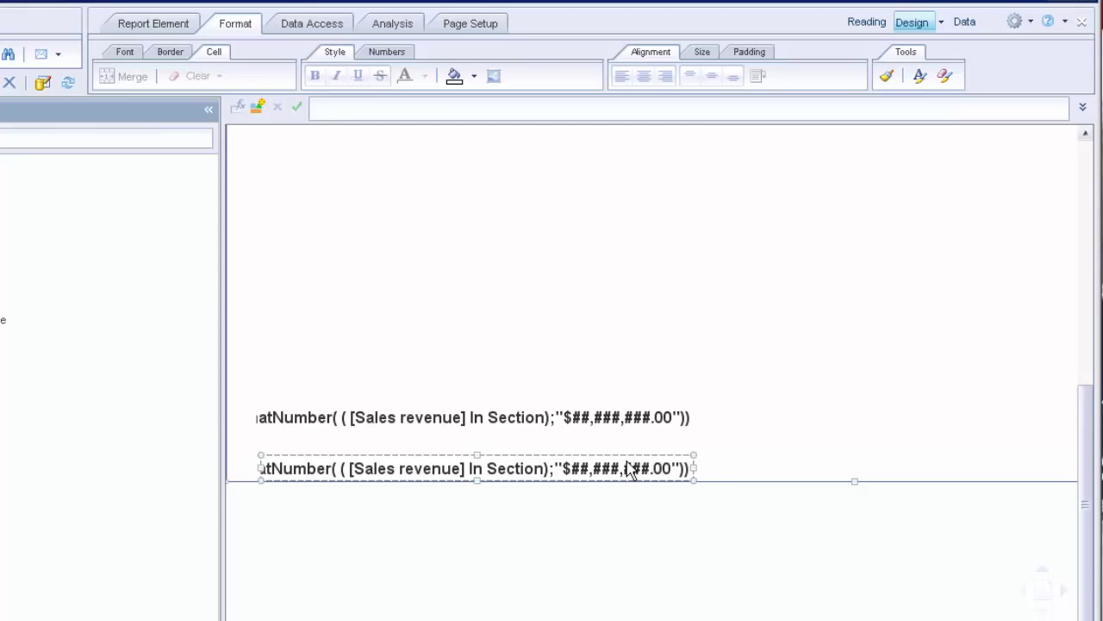
pyautogui.click(856, 464)
pyautogui.click(852, 451)
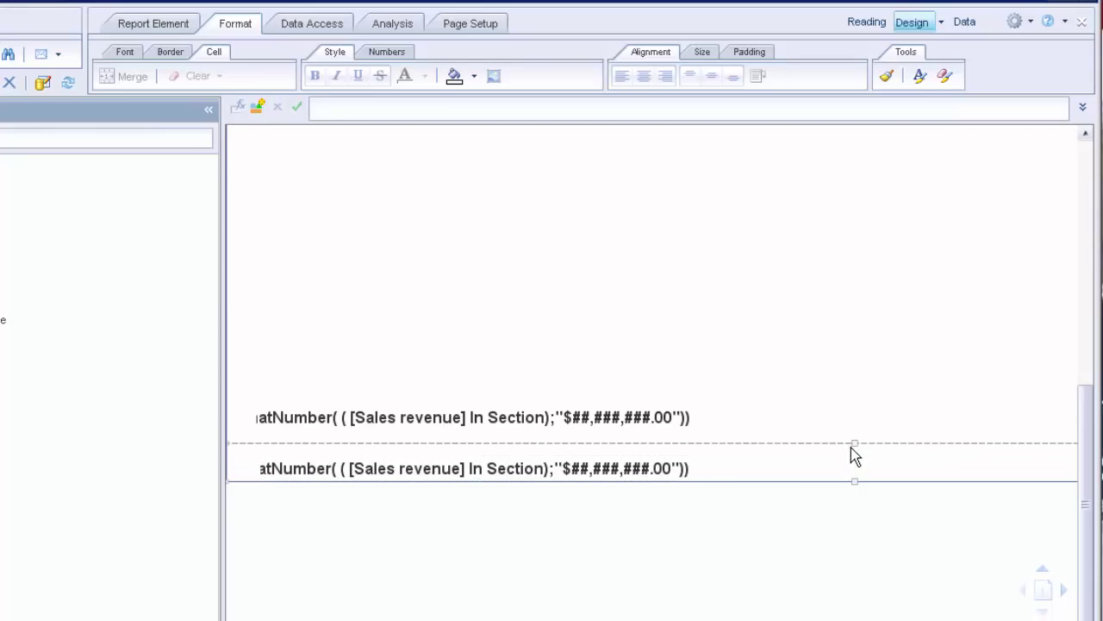
pyautogui.moveTo(855, 452); pyautogui.dragTo(854, 445)
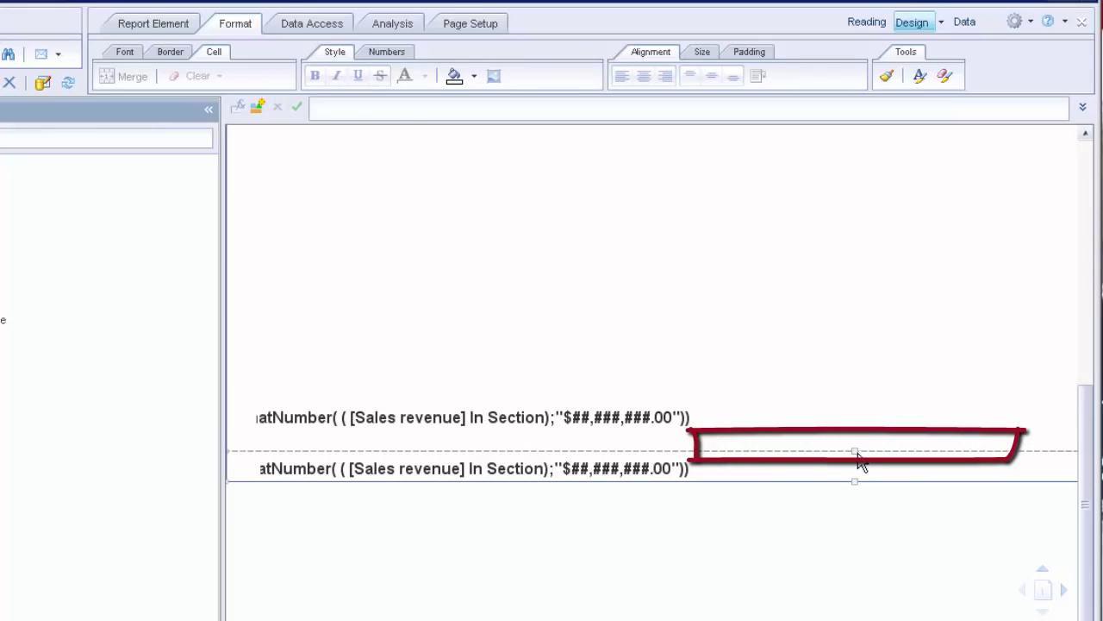
pyautogui.moveTo(857, 451); pyautogui.dragTo(858, 451)
pyautogui.moveTo(858, 452); pyautogui.dragTo(859, 445)
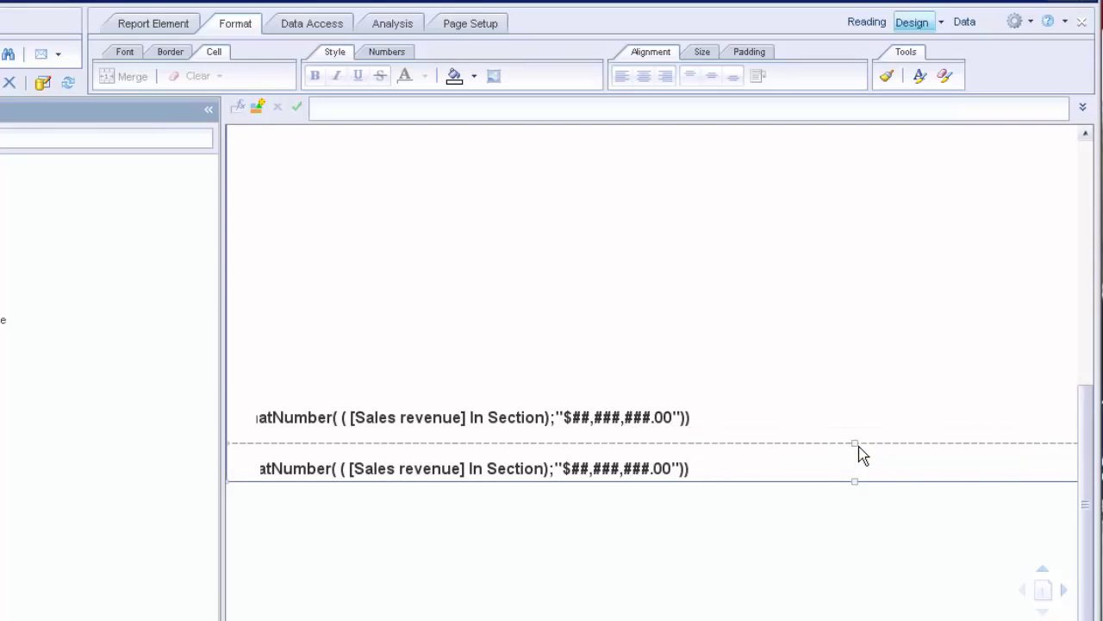
# Compare the store total cell with the end of its section, and return the design to With Data
pyautogui.click(696, 420)
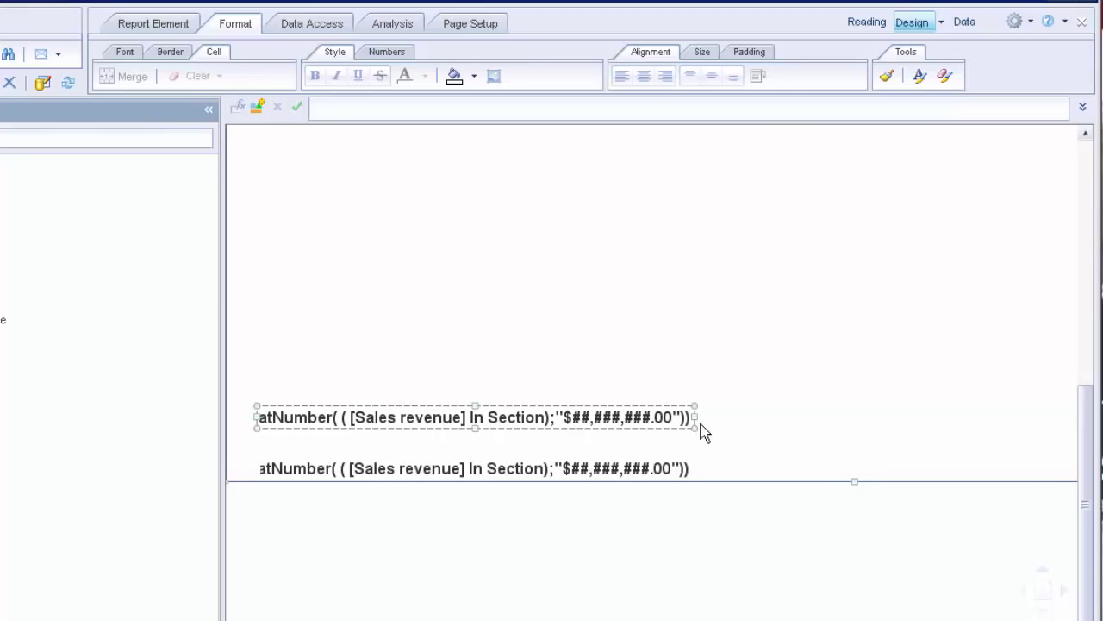
pyautogui.click(855, 488)
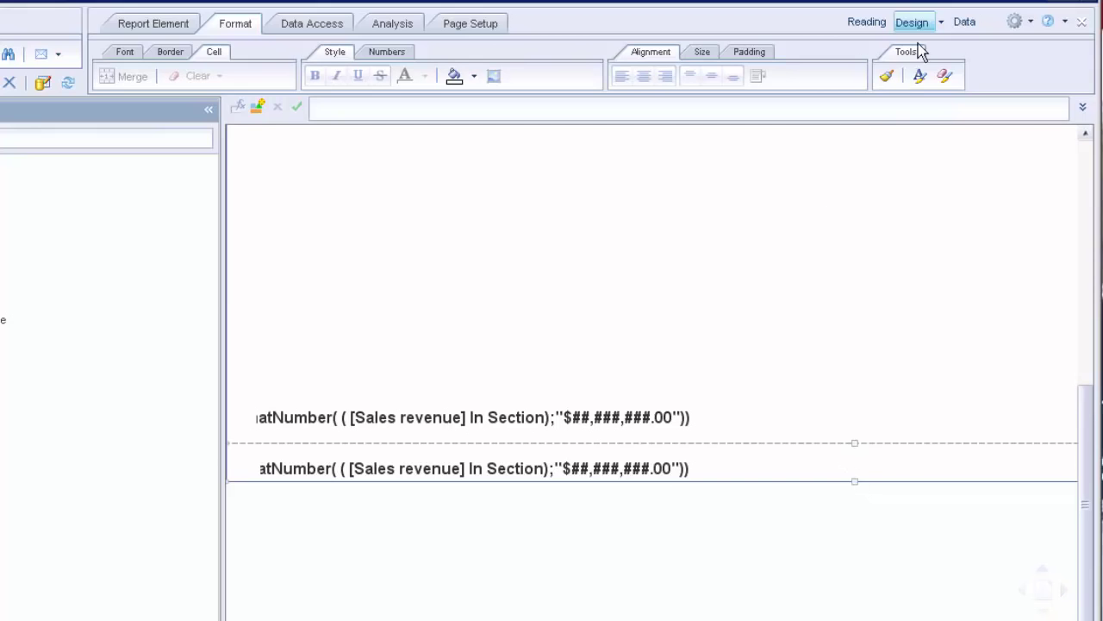
pyautogui.click(941, 23)
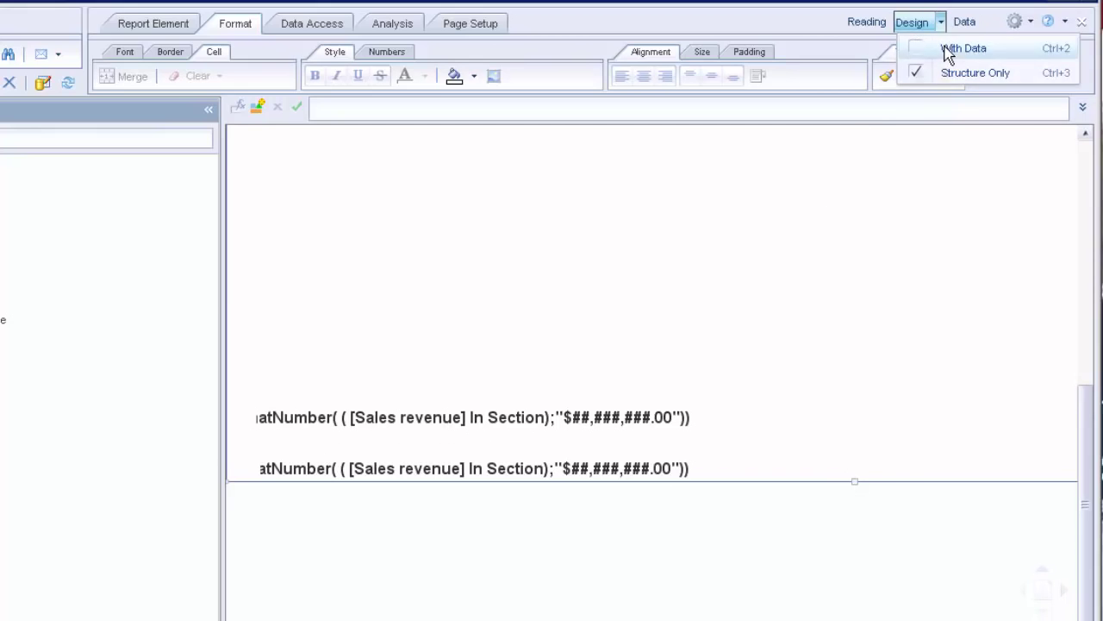
pyautogui.click(948, 50)
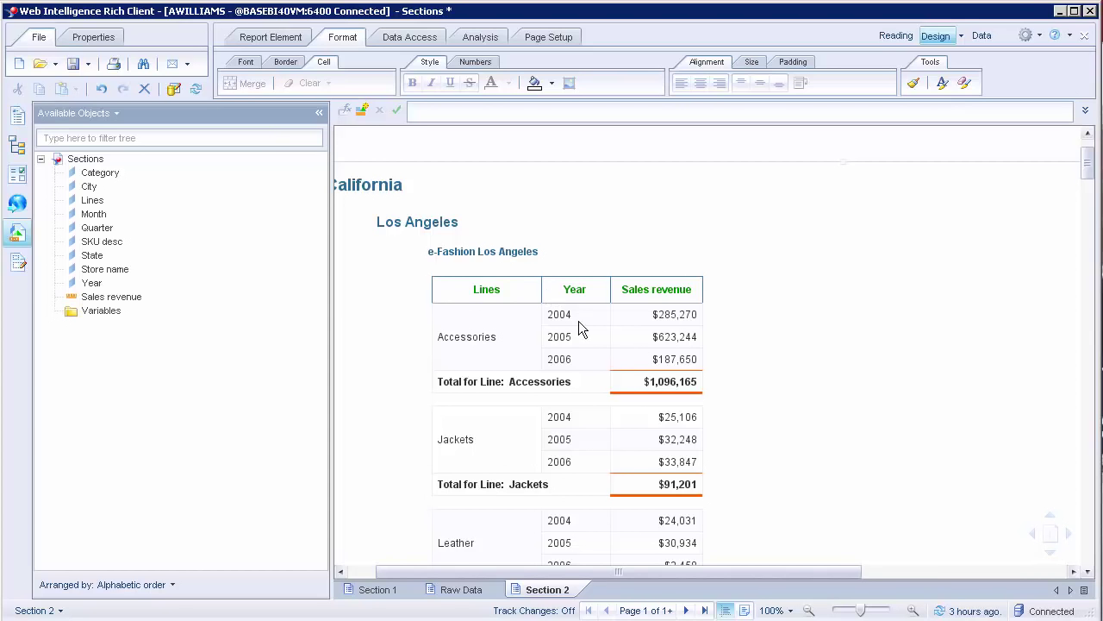
# Insert a blank cell beside the Los Angeles store's sales table with the formula =[Sales revenue] In ([Store name])
pyautogui.click(273, 39)
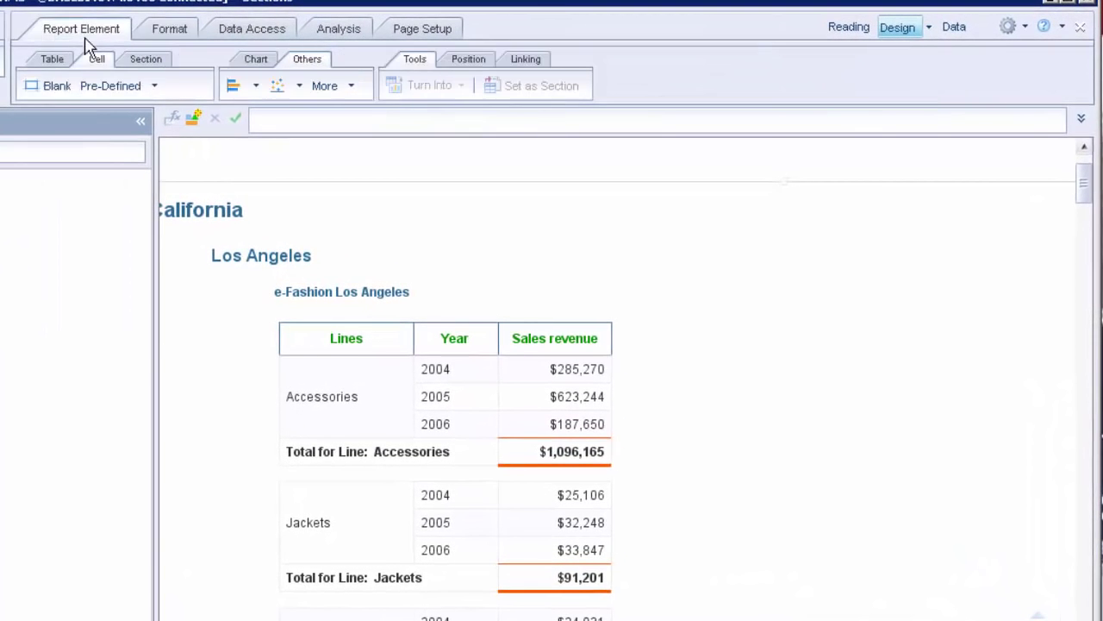
pyautogui.click(50, 87)
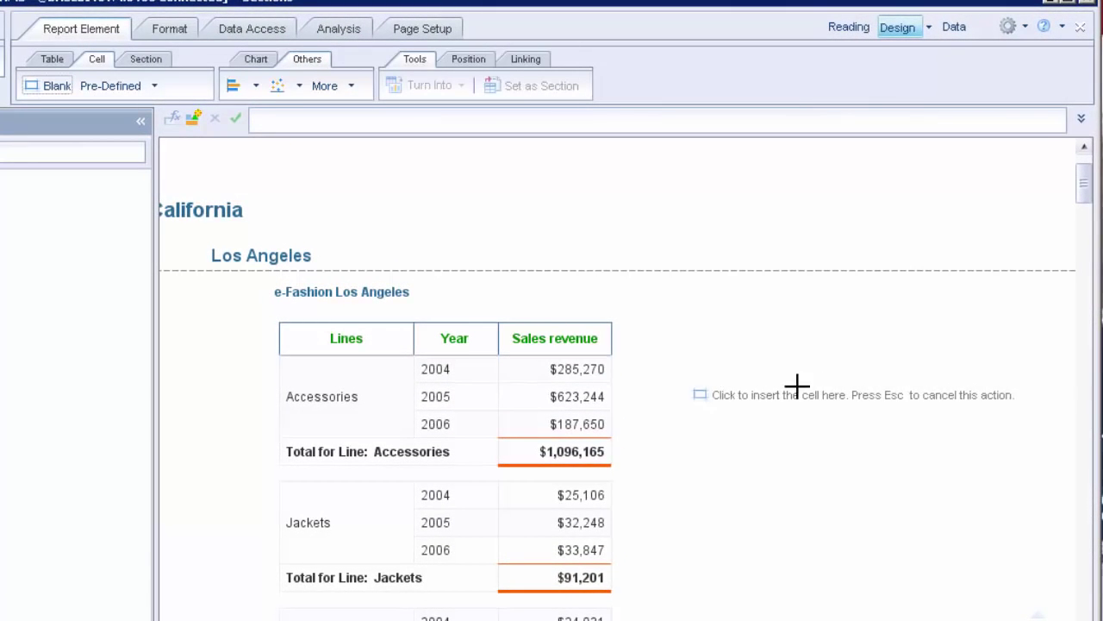
pyautogui.click(929, 422)
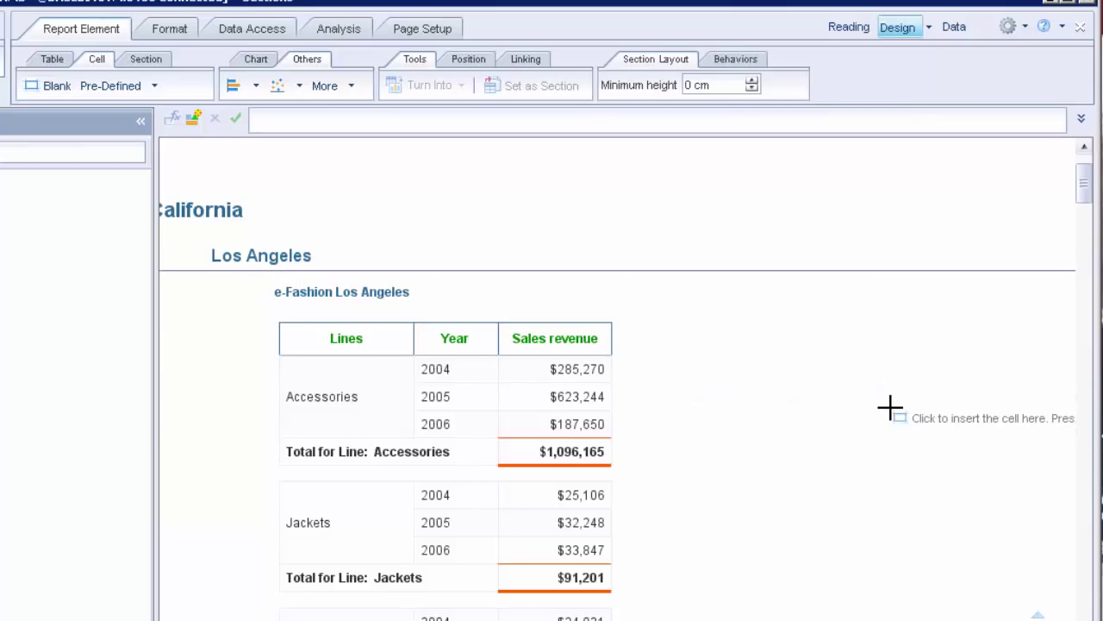
pyautogui.click(891, 407)
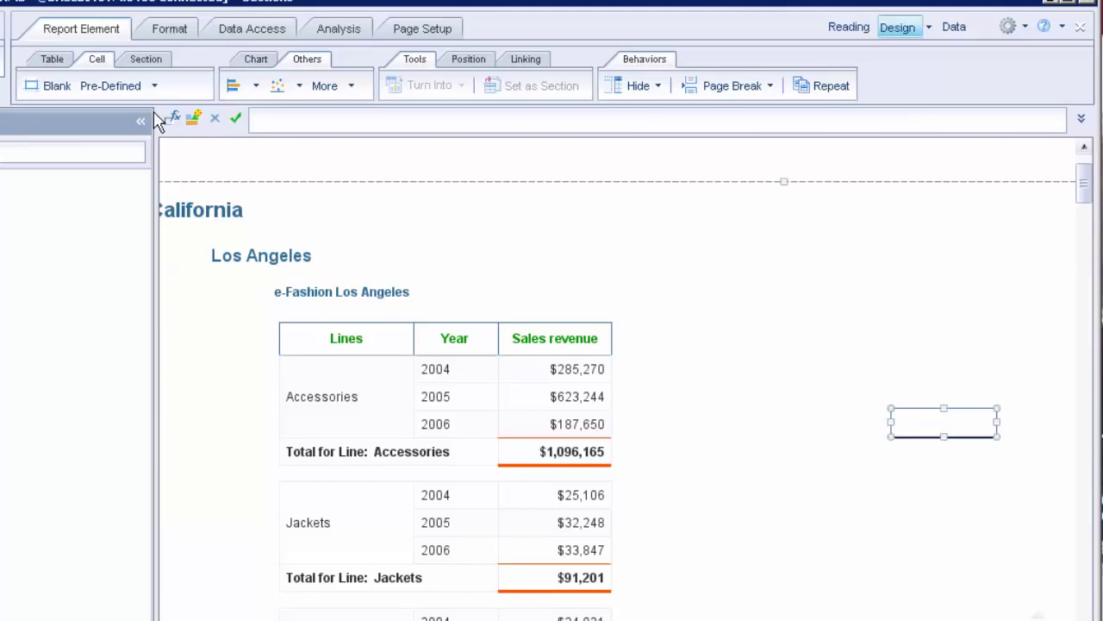
pyautogui.click(173, 117)
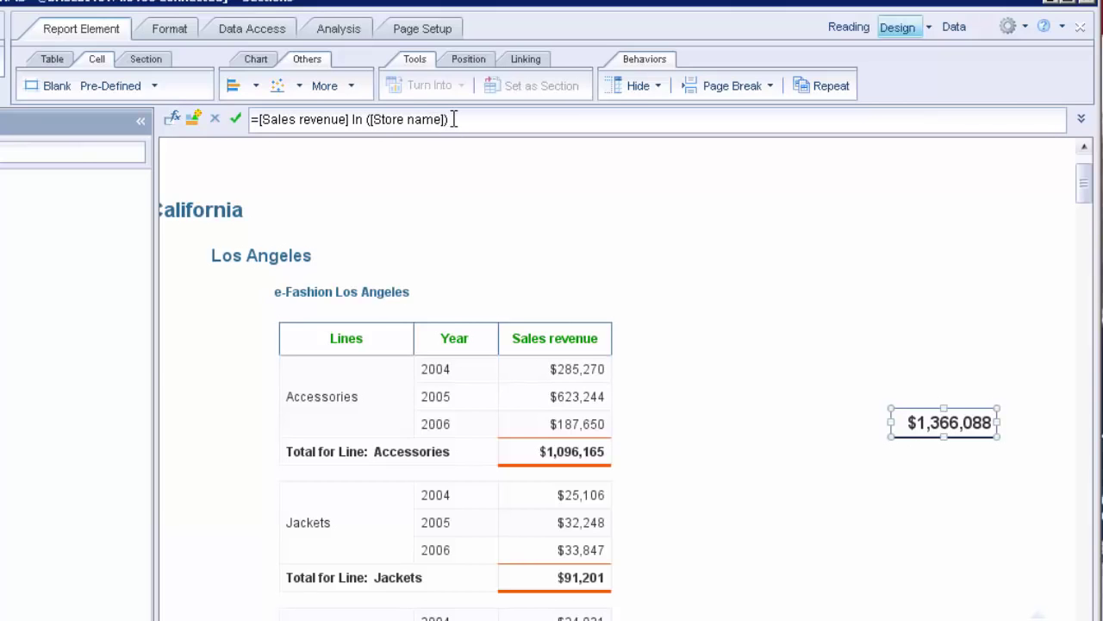
# Check the new store sales cell beside the Los Angeles and San Francisco tables
pyautogui.scroll(-3, 1086, 215)
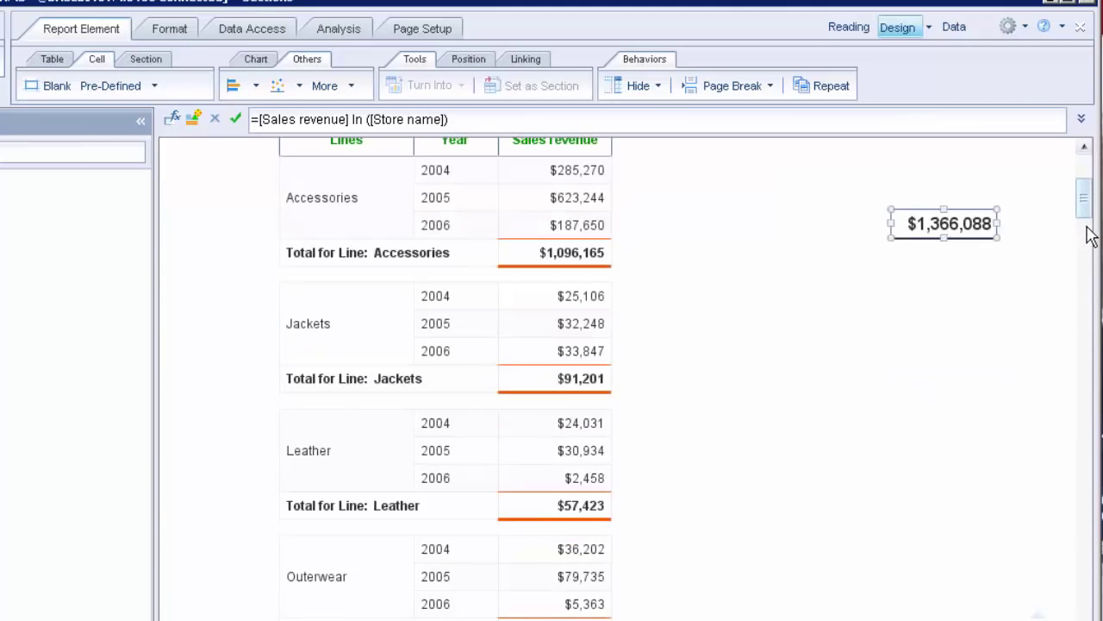
pyautogui.scroll(-7, 1090, 238)
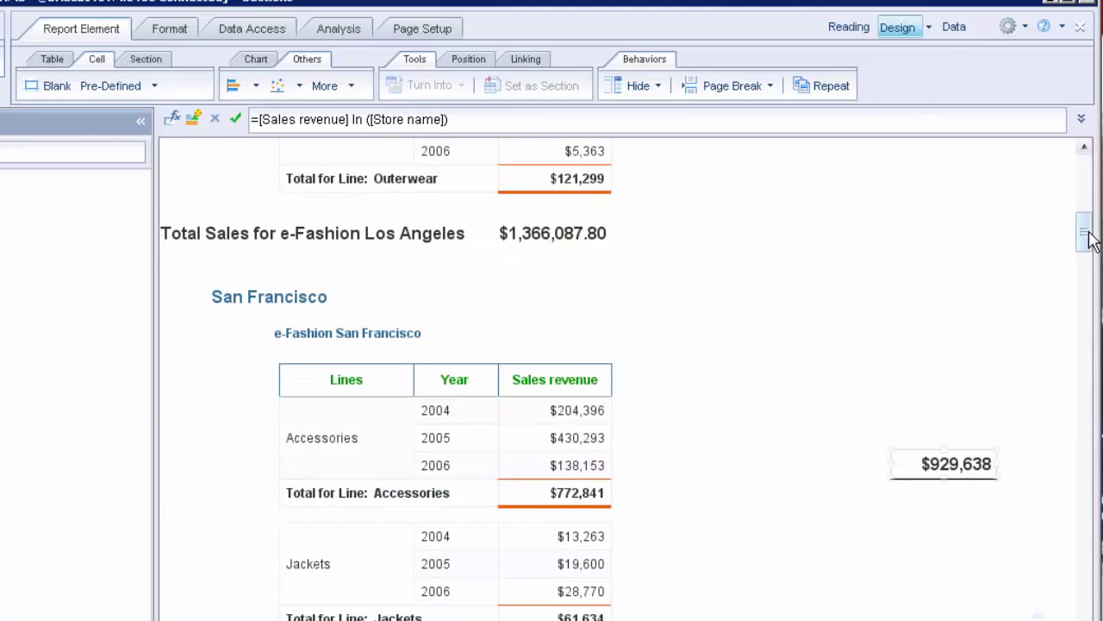
pyautogui.moveTo(1090, 237); pyautogui.dragTo(1090, 191)
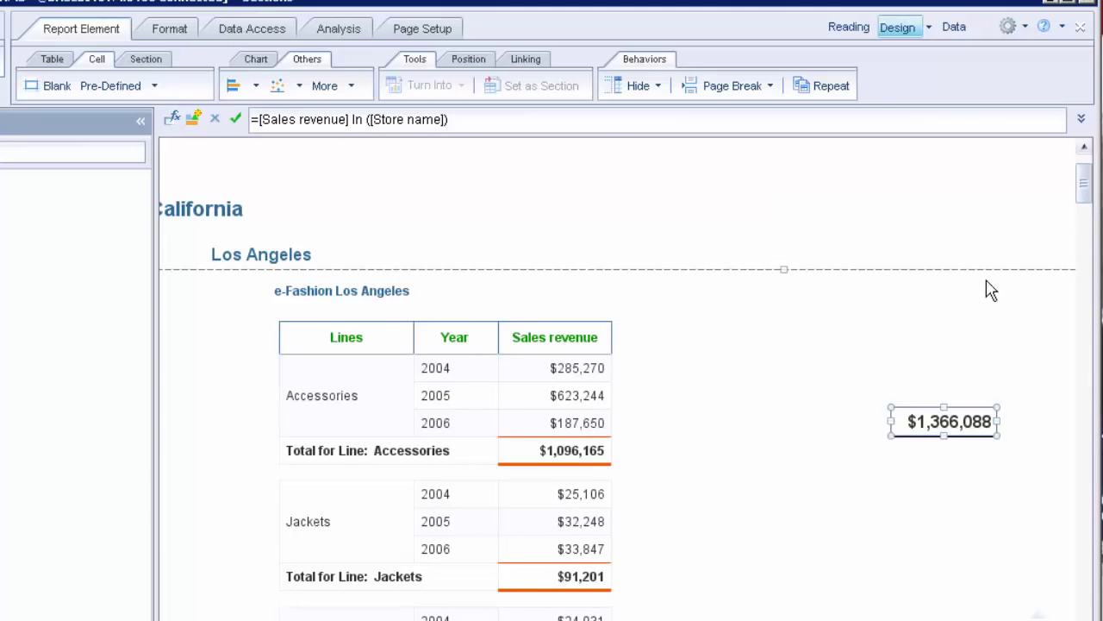
pyautogui.click(858, 364)
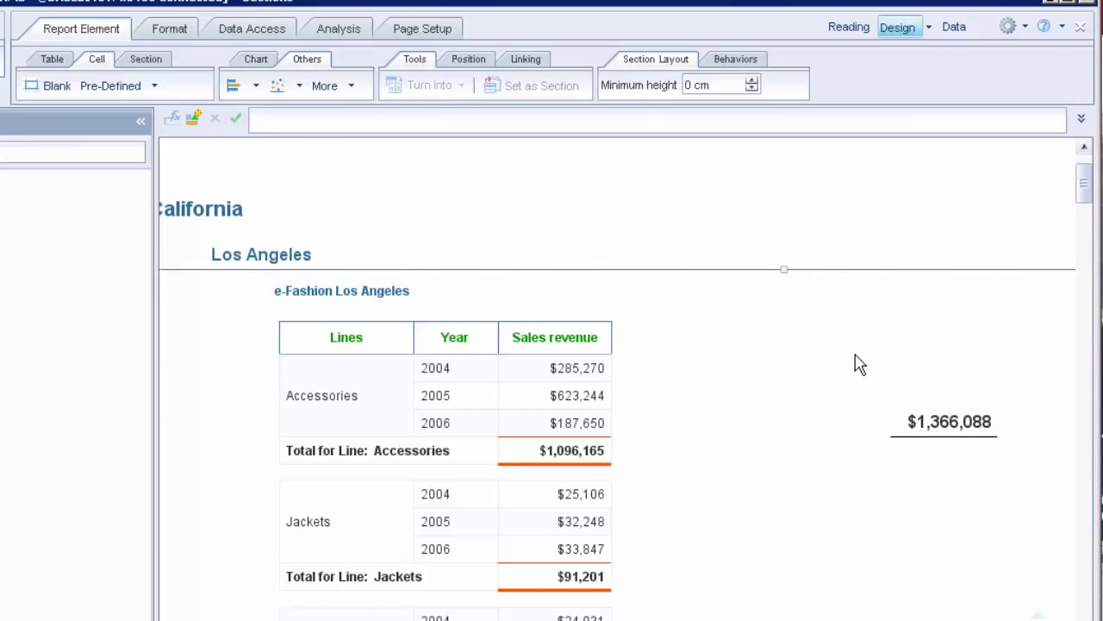
pyautogui.click(890, 424)
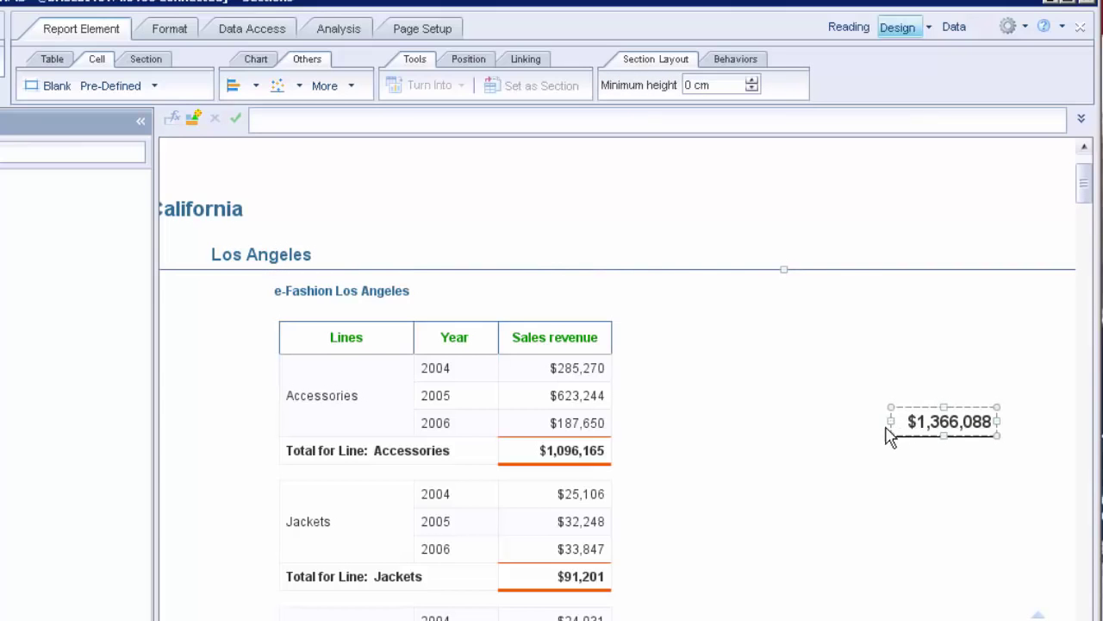
pyautogui.click(886, 491)
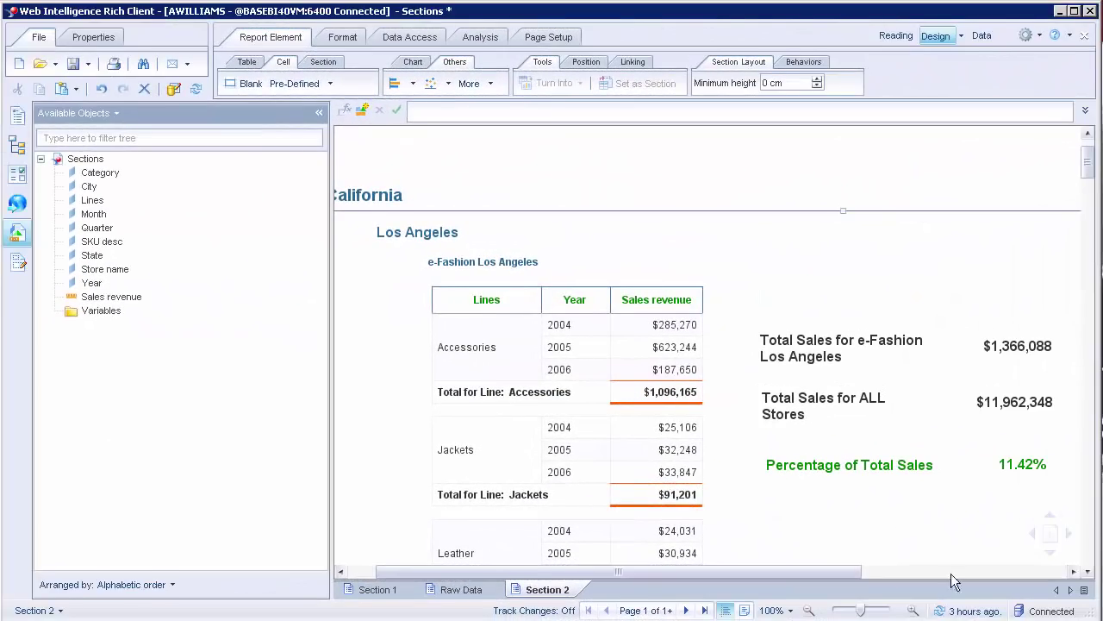
# Examine the formulas of the store total label, the all-stores label and total, and the Percentage of Total Sales value
pyautogui.click(825, 356)
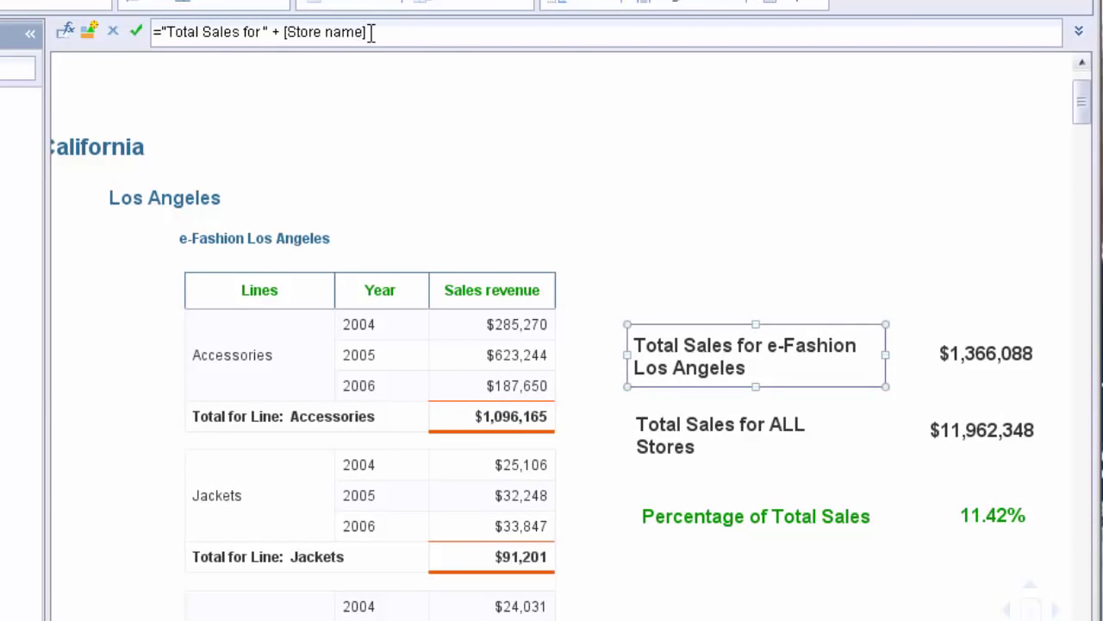
pyautogui.click(709, 431)
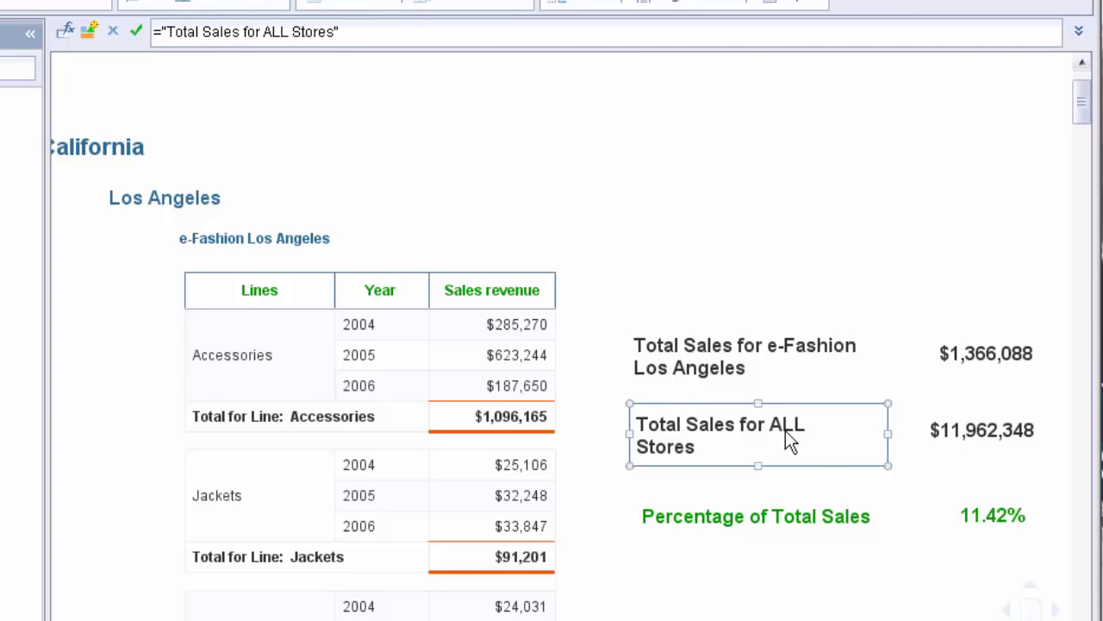
pyautogui.click(983, 438)
pyautogui.click(264, 32)
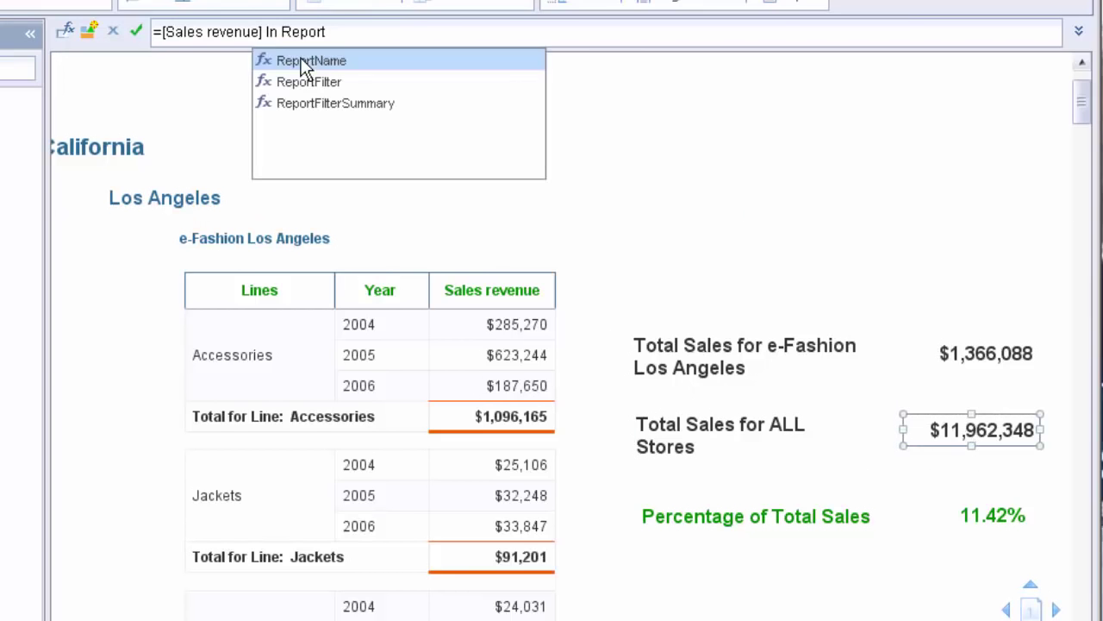
pyautogui.press('Escape')
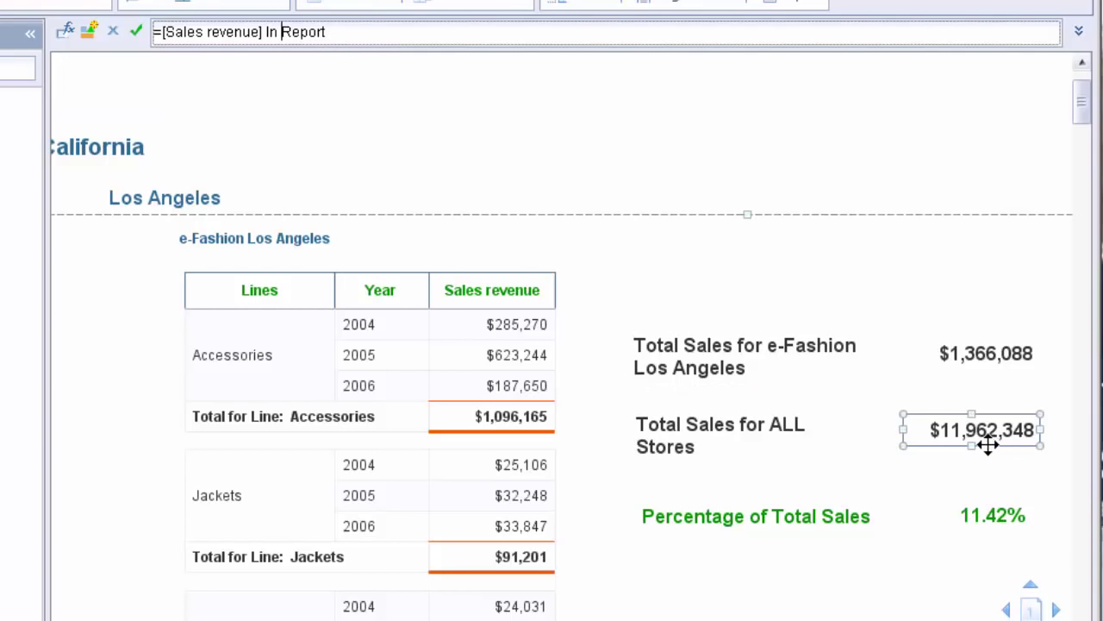
pyautogui.click(754, 520)
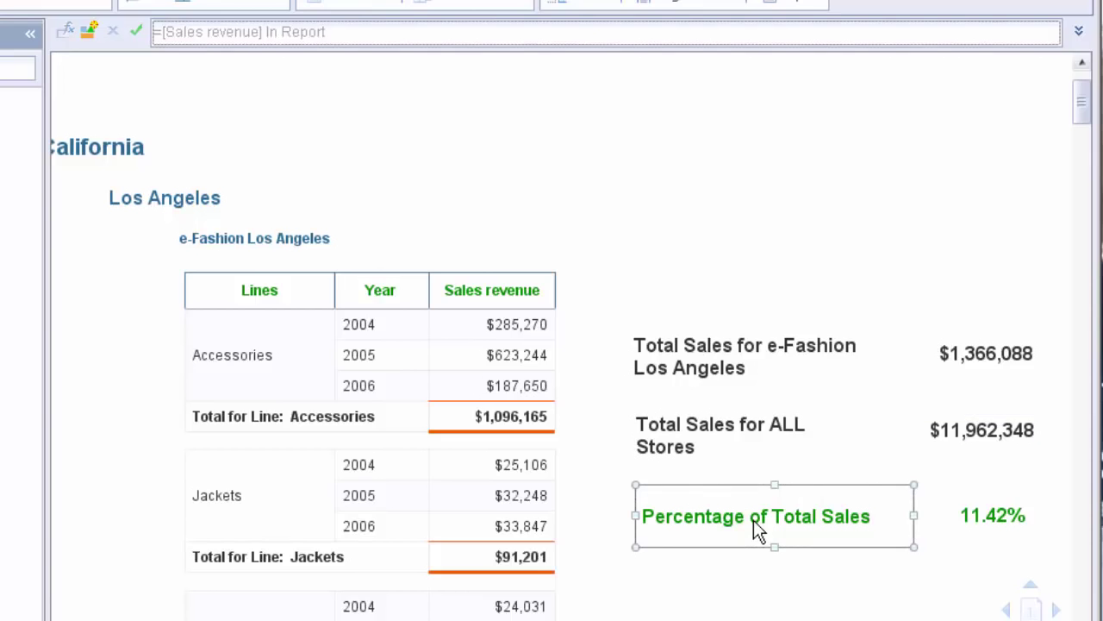
pyautogui.click(977, 520)
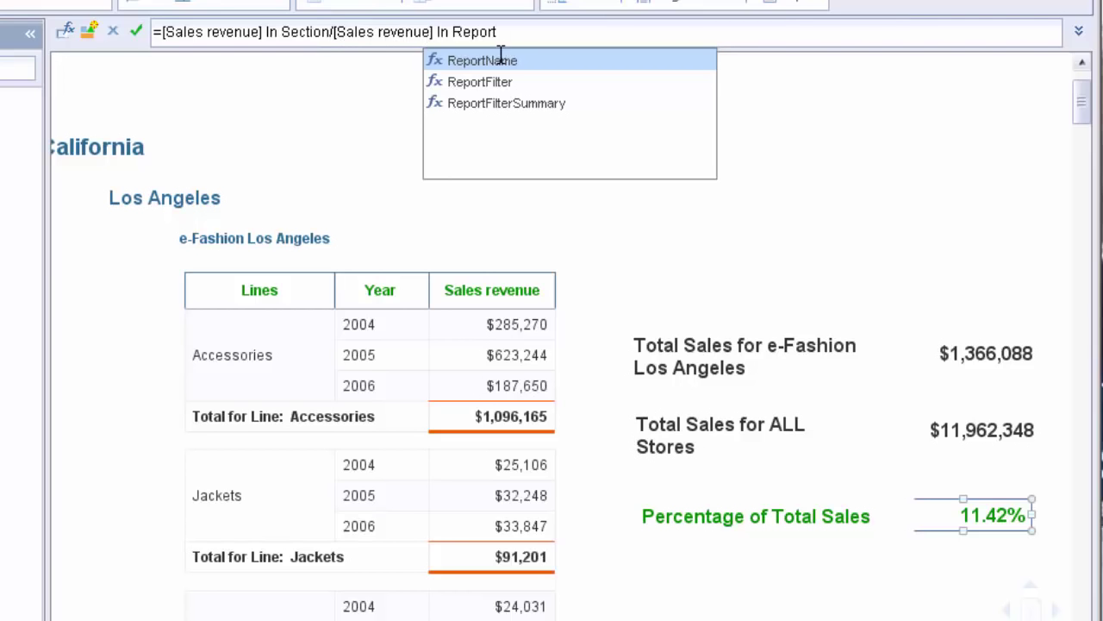
pyautogui.click(913, 506)
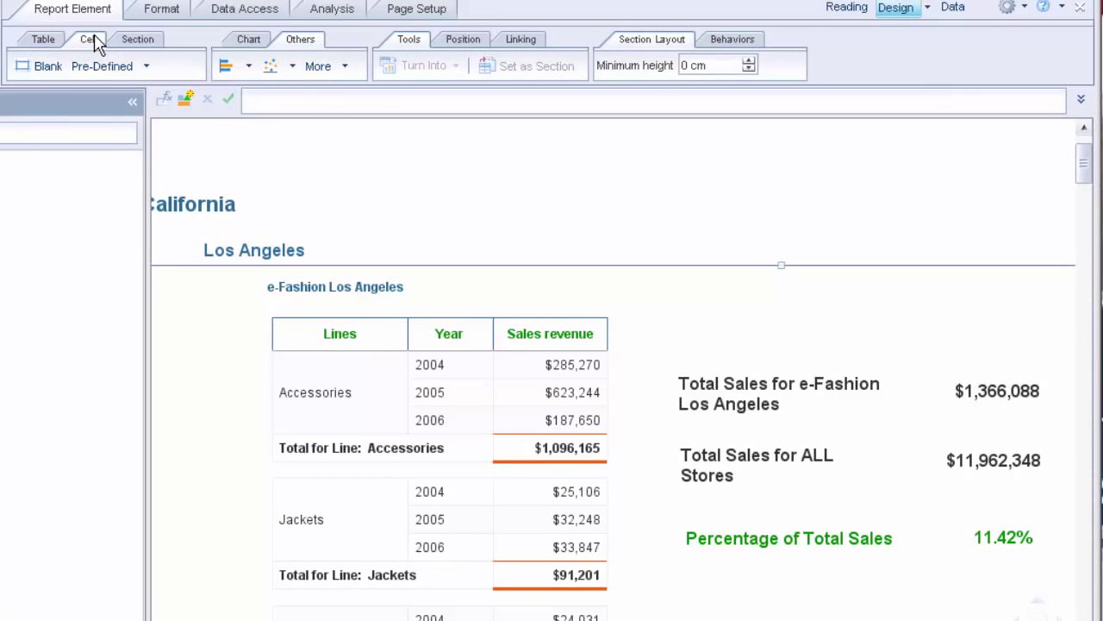
# Insert a blank cell enlarged to frame the store total, all-stores total and percentage cells beside the Los Angeles table
pyautogui.click(42, 66)
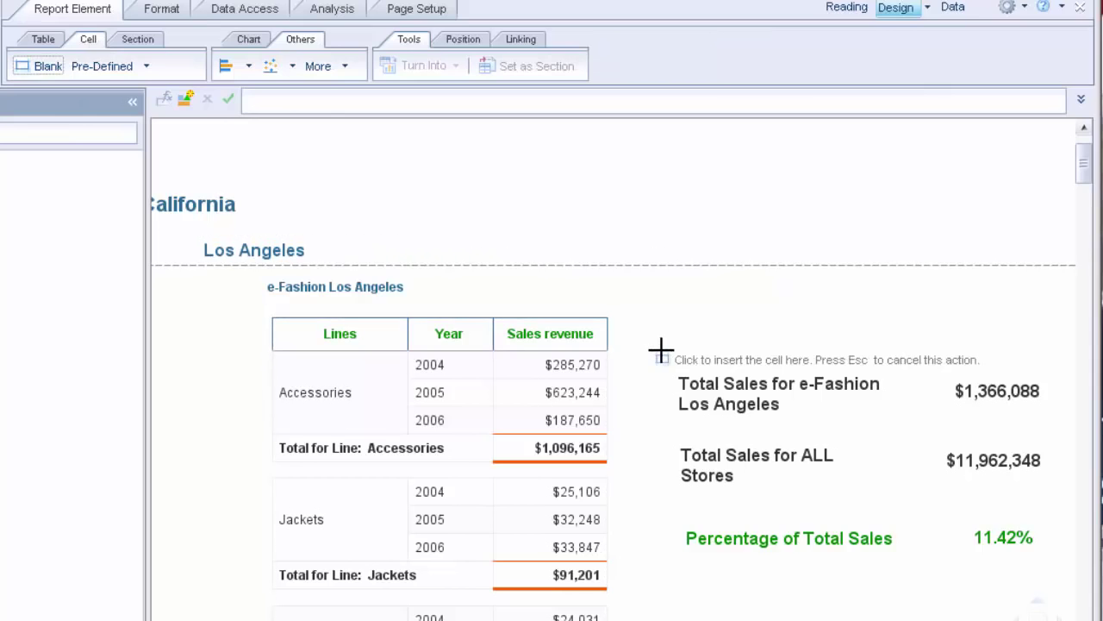
pyautogui.press('Escape')
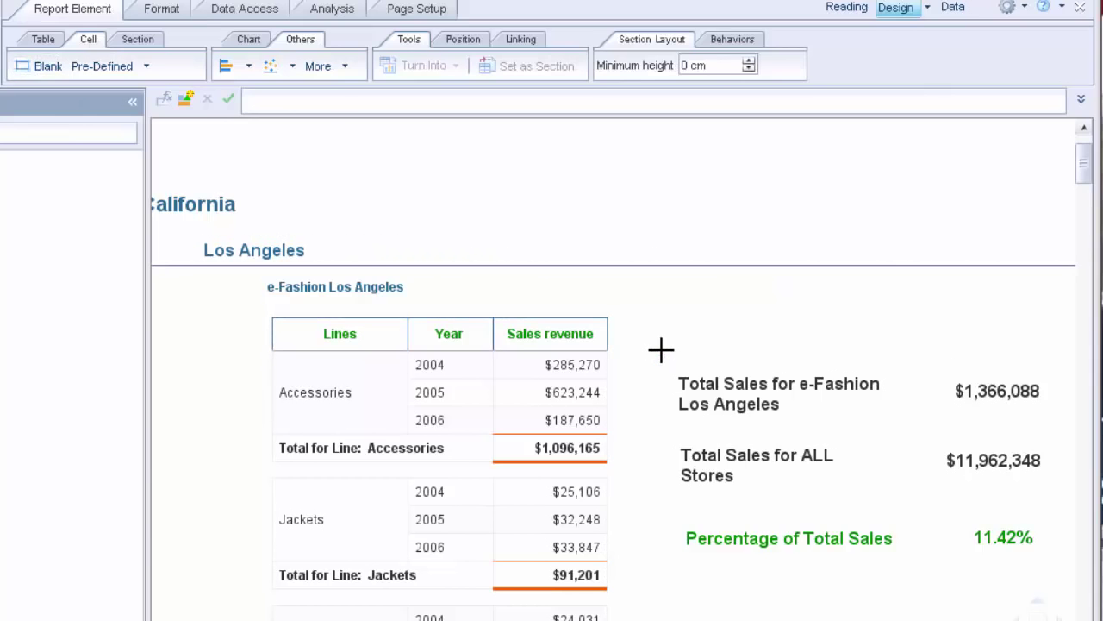
pyautogui.click(662, 350)
pyautogui.moveTo(746, 360); pyautogui.dragTo(1072, 580)
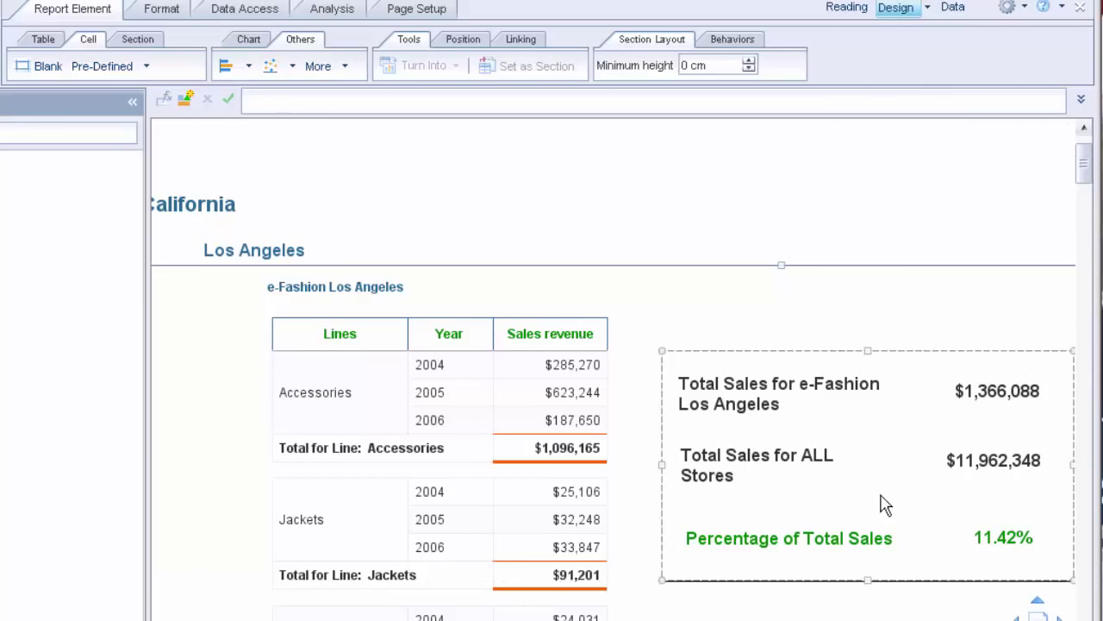
# Open the border formatting of the blank frame cell around the Los Angeles totals and remove its bottom border
pyautogui.click(163, 164)
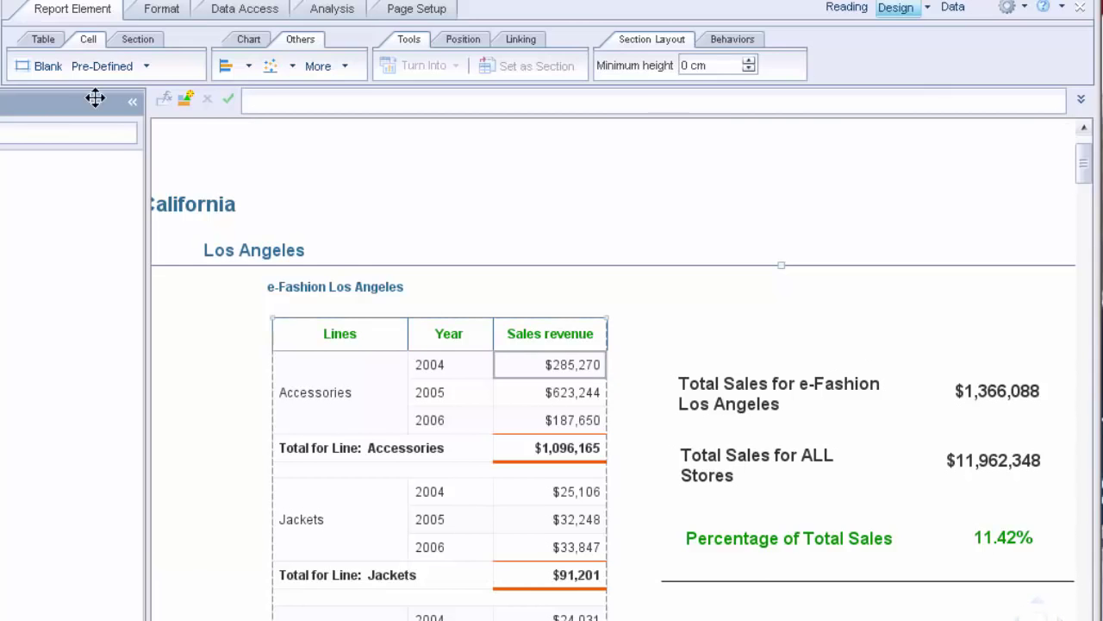
pyautogui.click(153, 14)
pyautogui.click(43, 66)
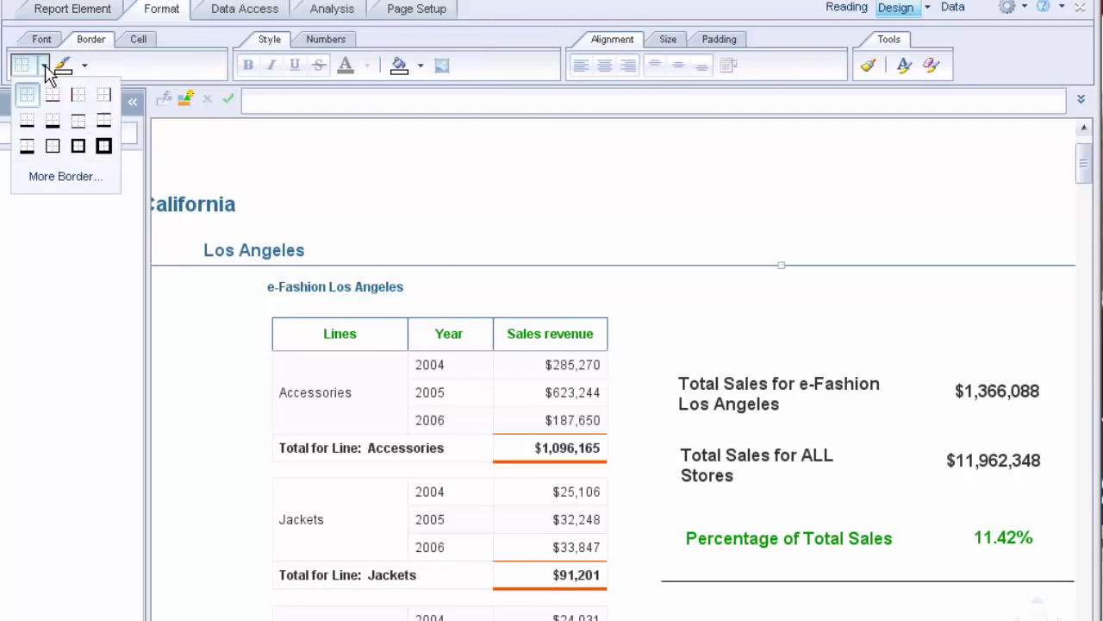
pyautogui.click(64, 178)
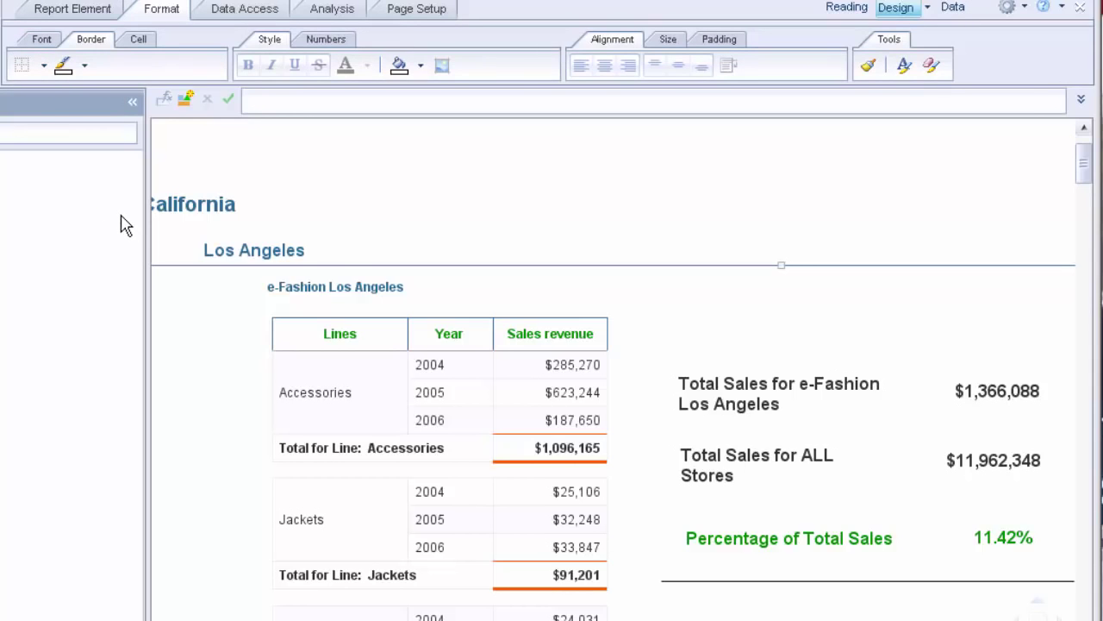
pyautogui.click(44, 67)
pyautogui.click(60, 177)
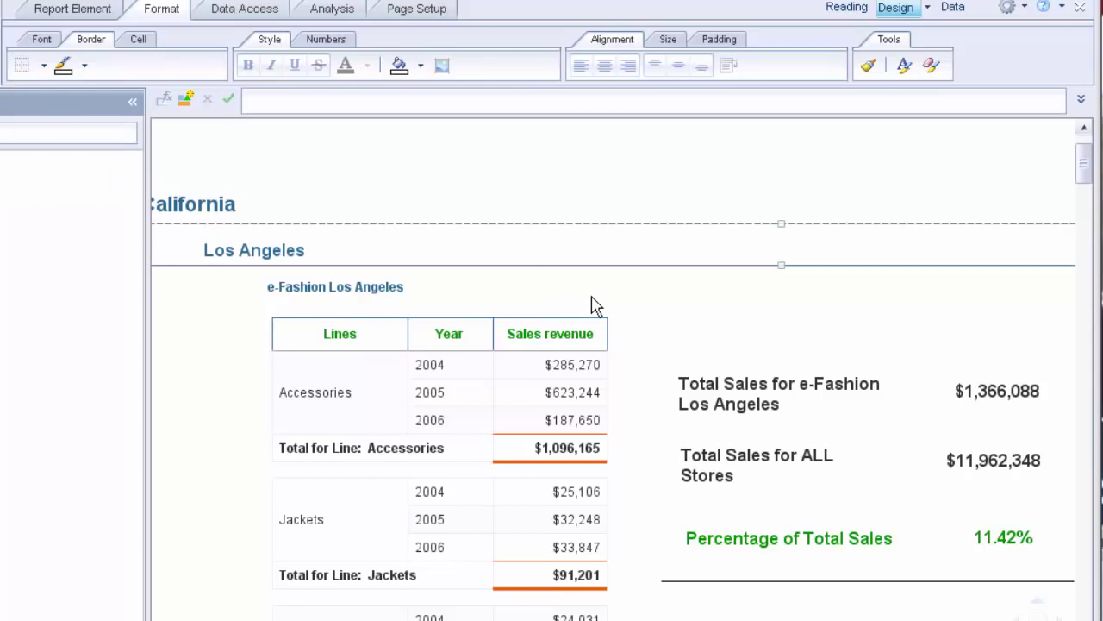
pyautogui.click(724, 372)
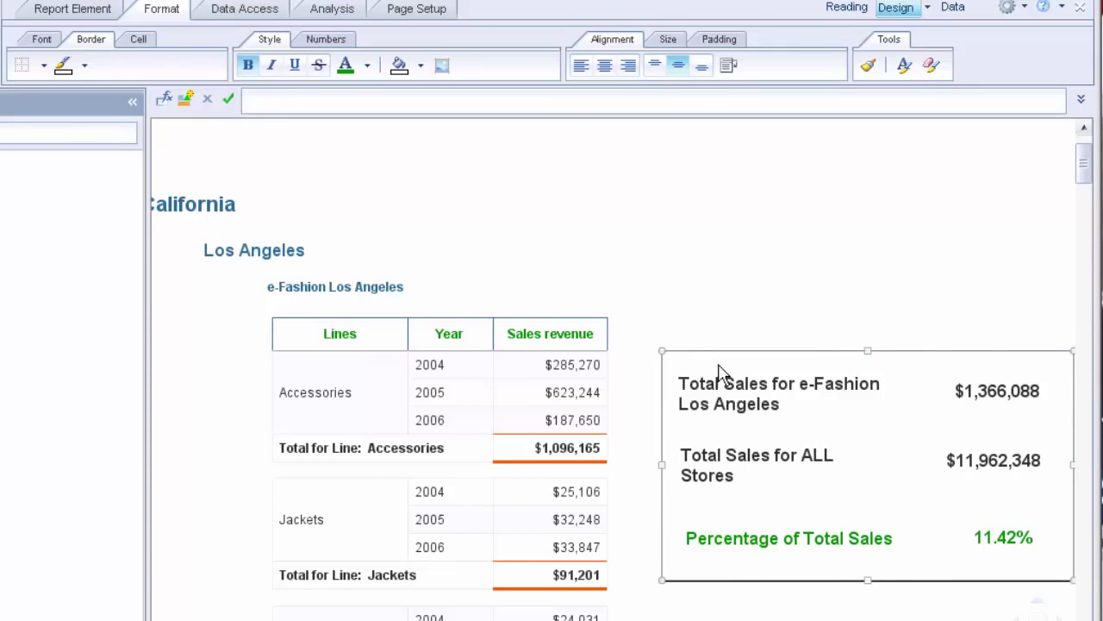
pyautogui.click(43, 65)
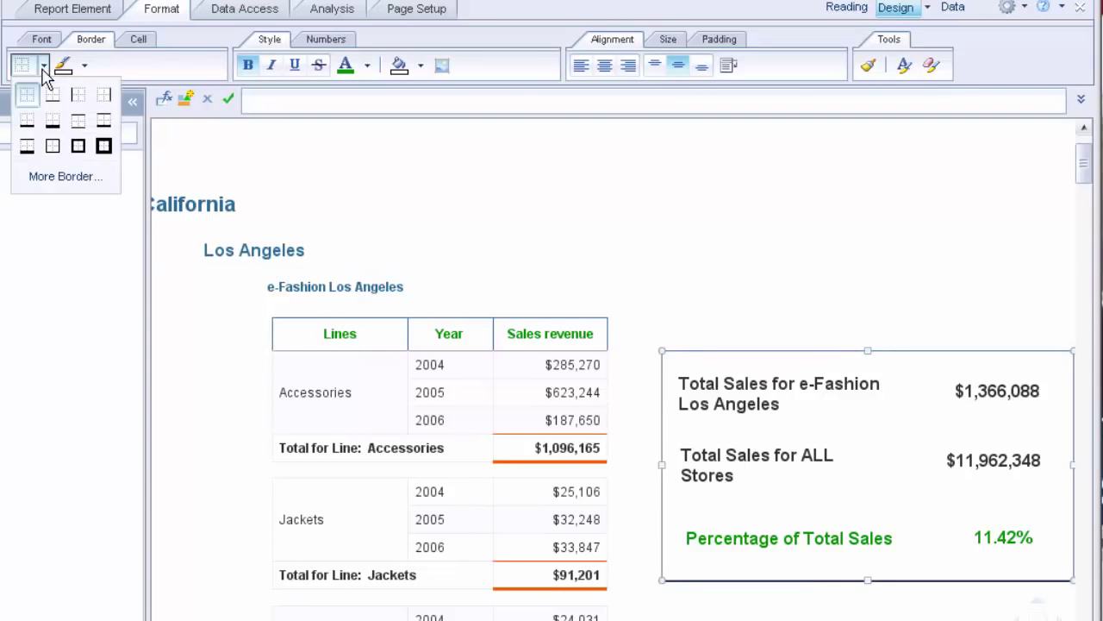
pyautogui.click(57, 178)
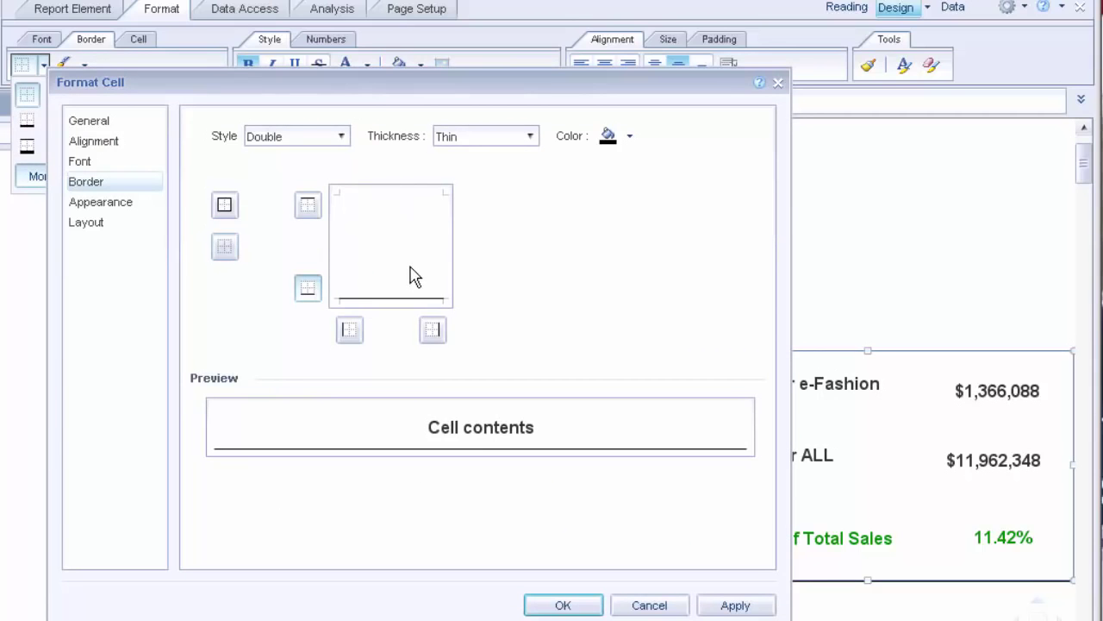
pyautogui.click(395, 301)
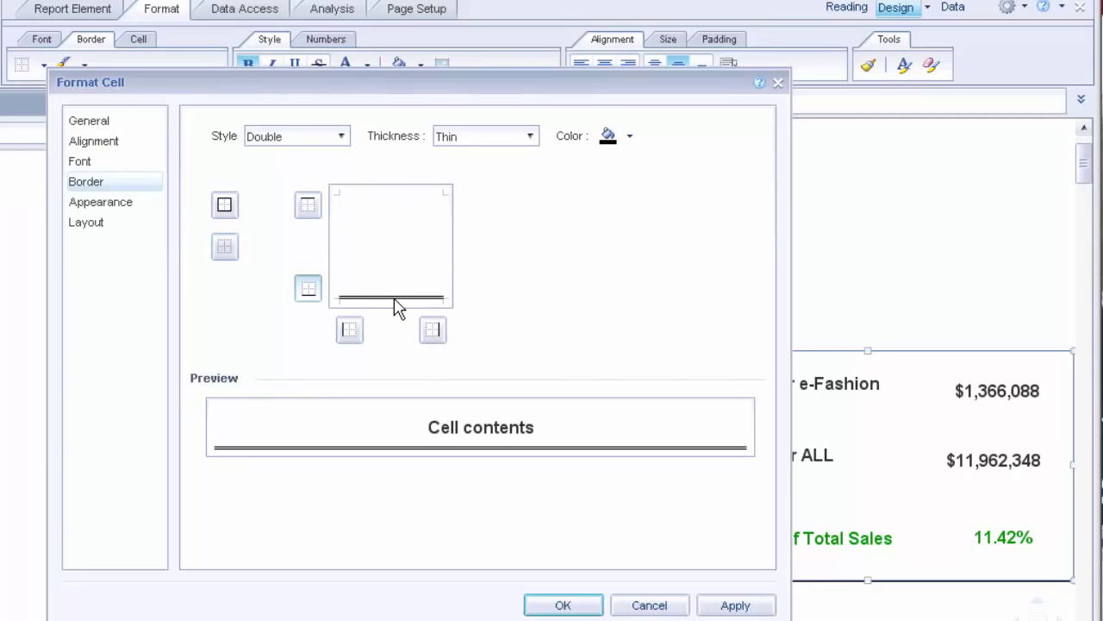
pyautogui.click(395, 301)
# Apply a thick, dashed, dark red border to all four sides of the frame cell
pyautogui.click(630, 136)
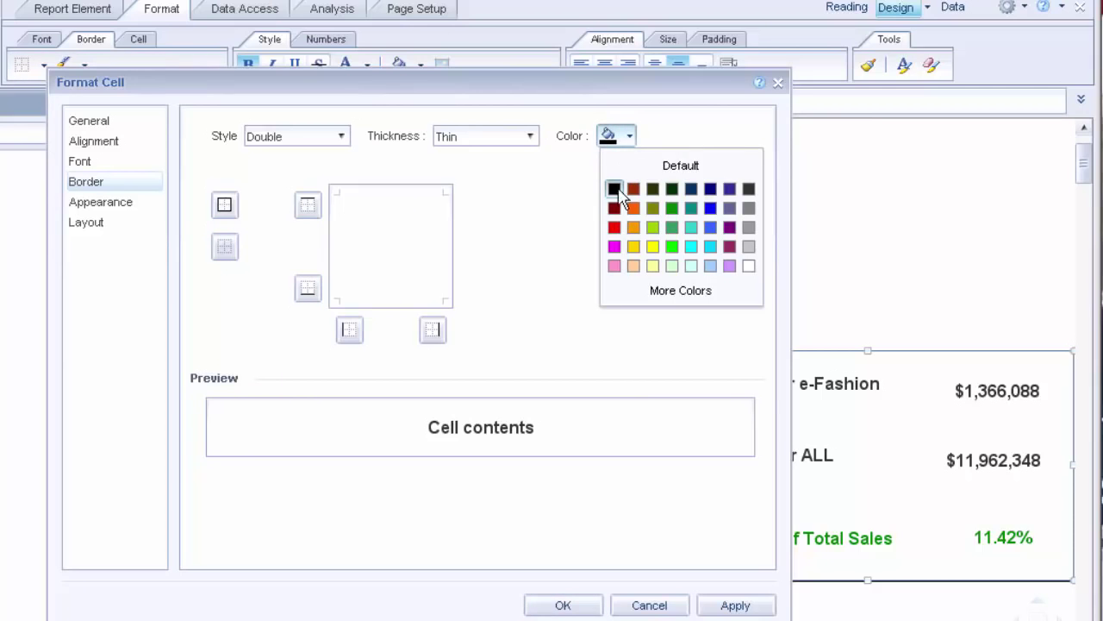
pyautogui.click(614, 207)
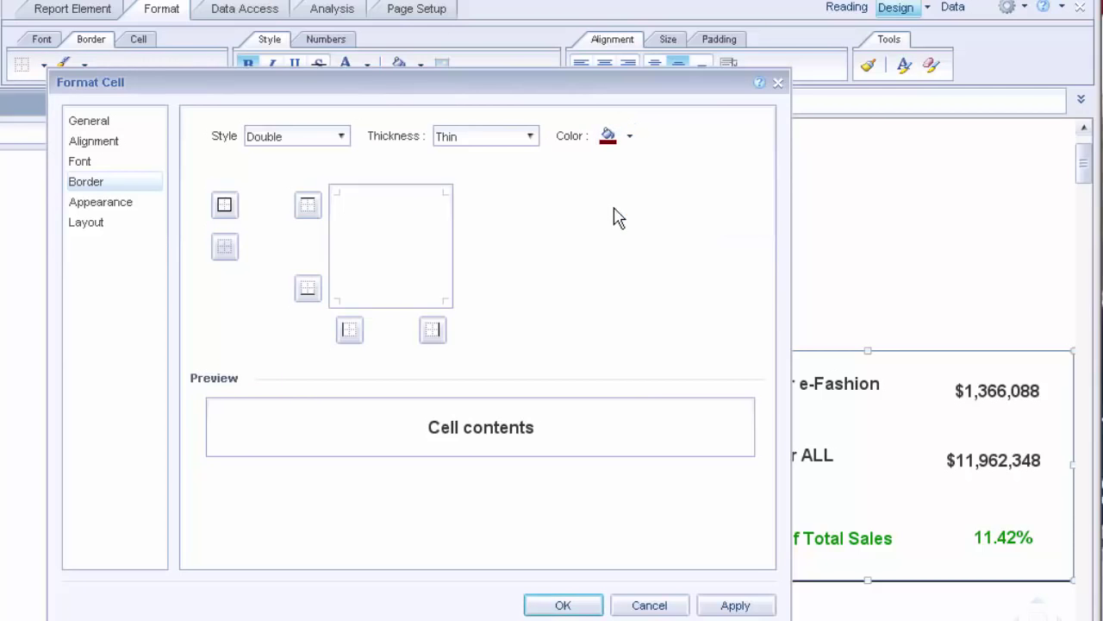
pyautogui.click(342, 138)
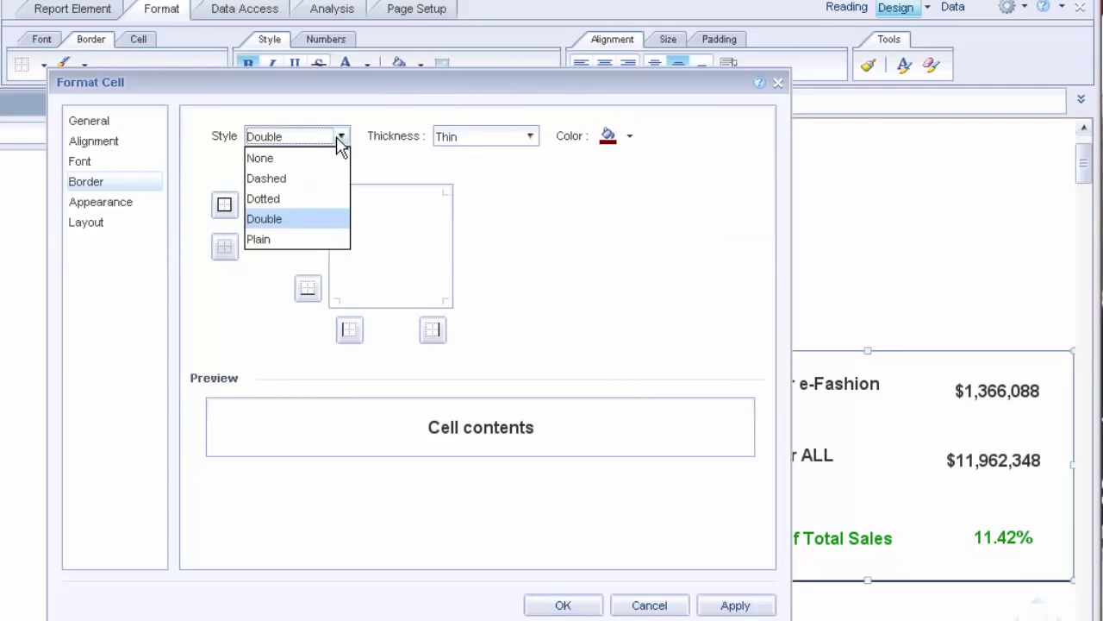
pyautogui.click(283, 181)
pyautogui.click(530, 138)
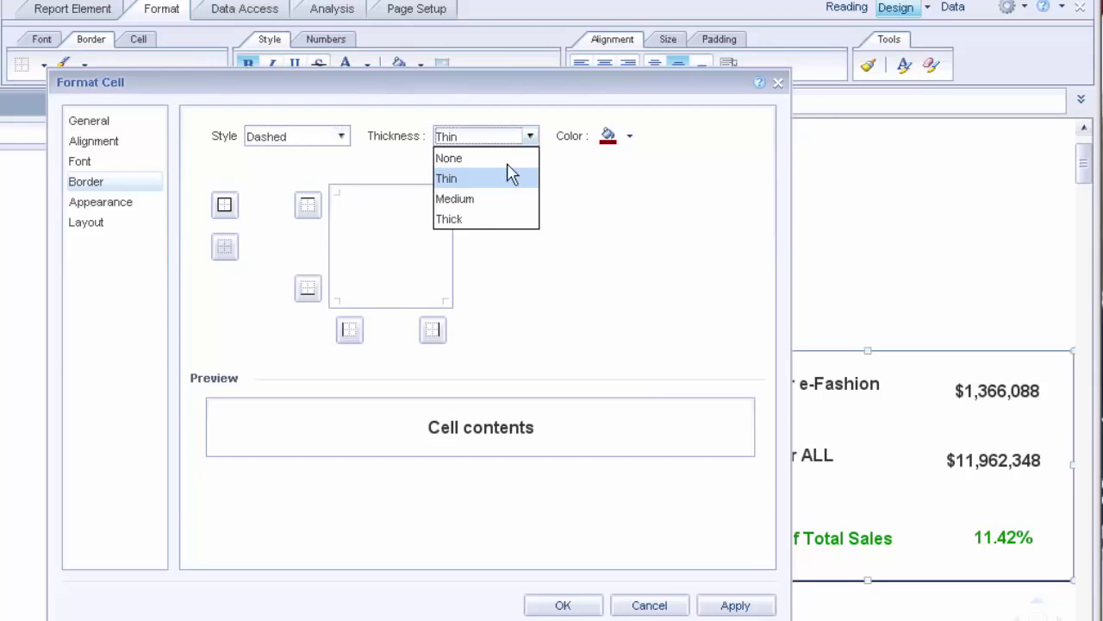
pyautogui.press('Return')
pyautogui.click(224, 204)
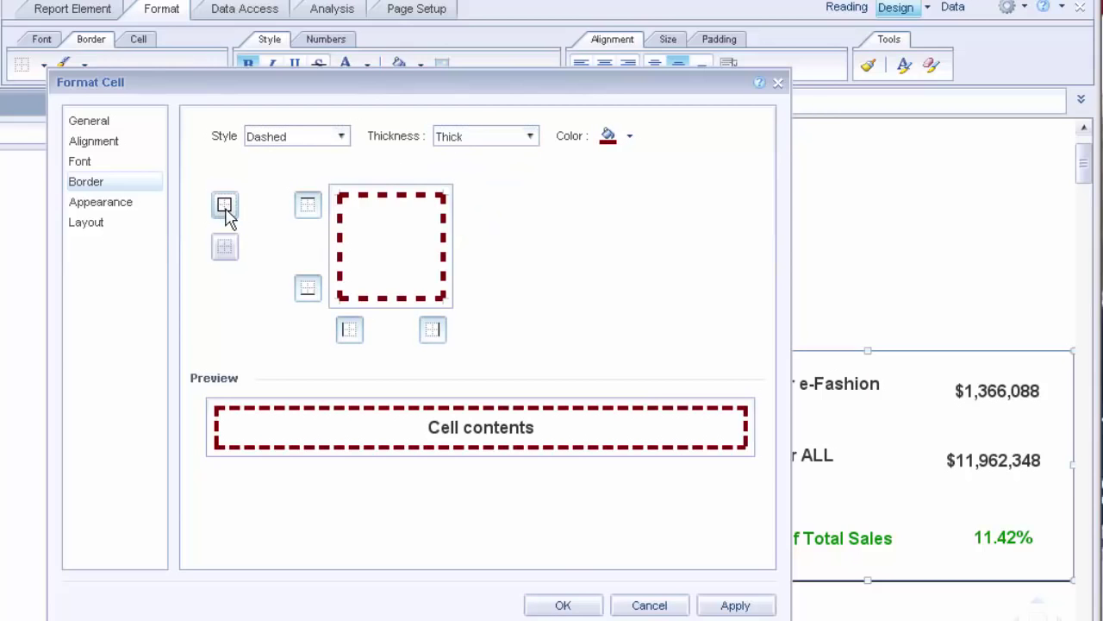
pyautogui.click(733, 606)
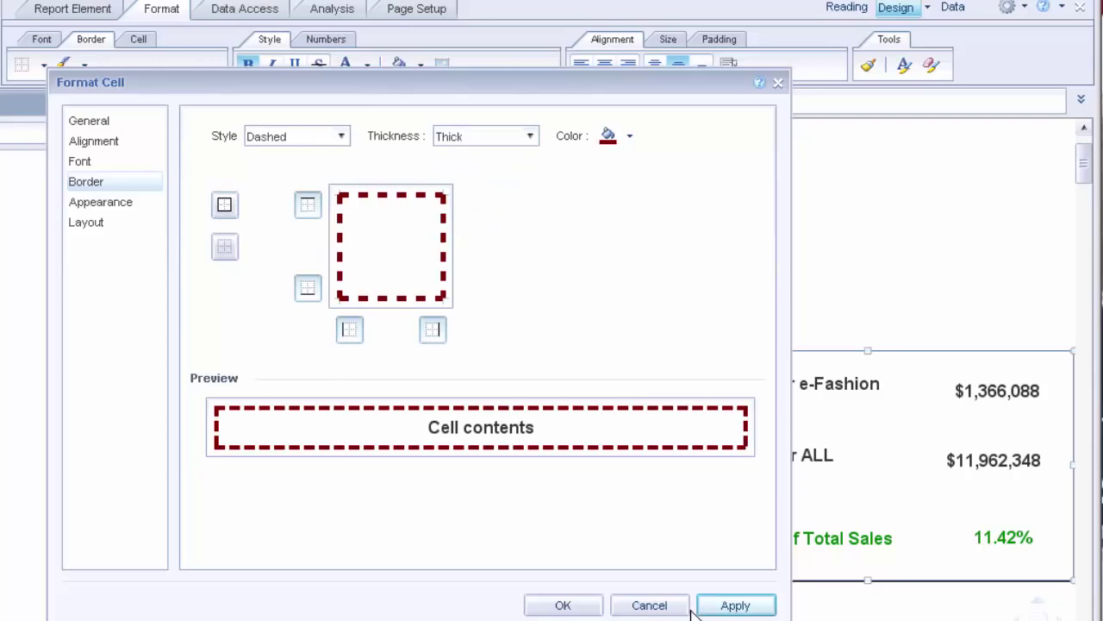
pyautogui.click(564, 606)
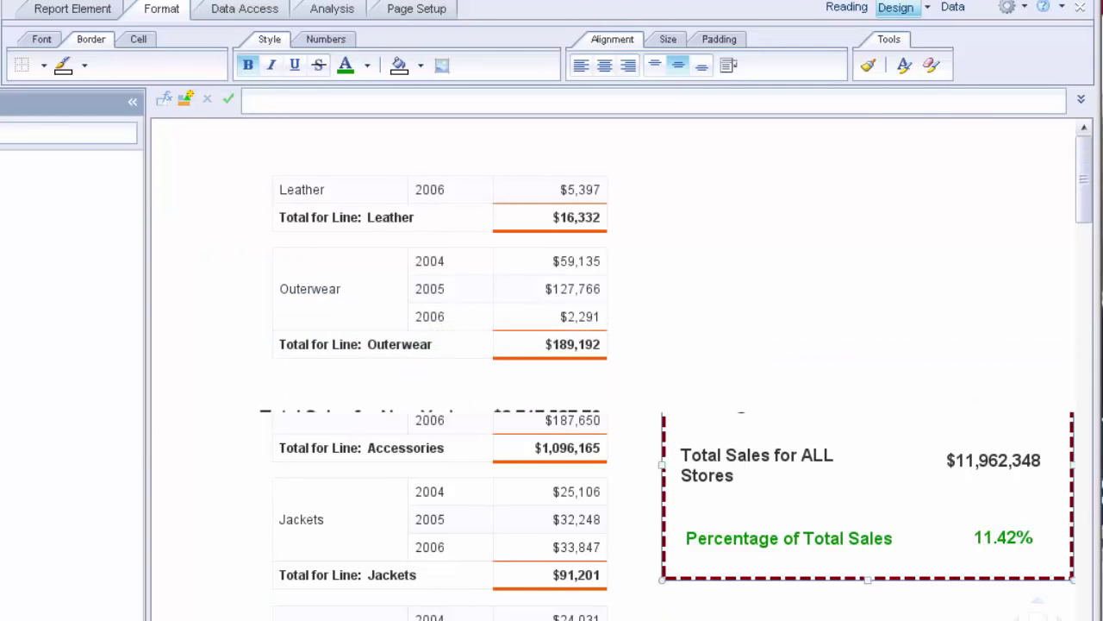
# Check the dashed summary frame beside the other stores' tables, including Austin in Texas
pyautogui.moveTo(1084, 207); pyautogui.dragTo(1086, 232)
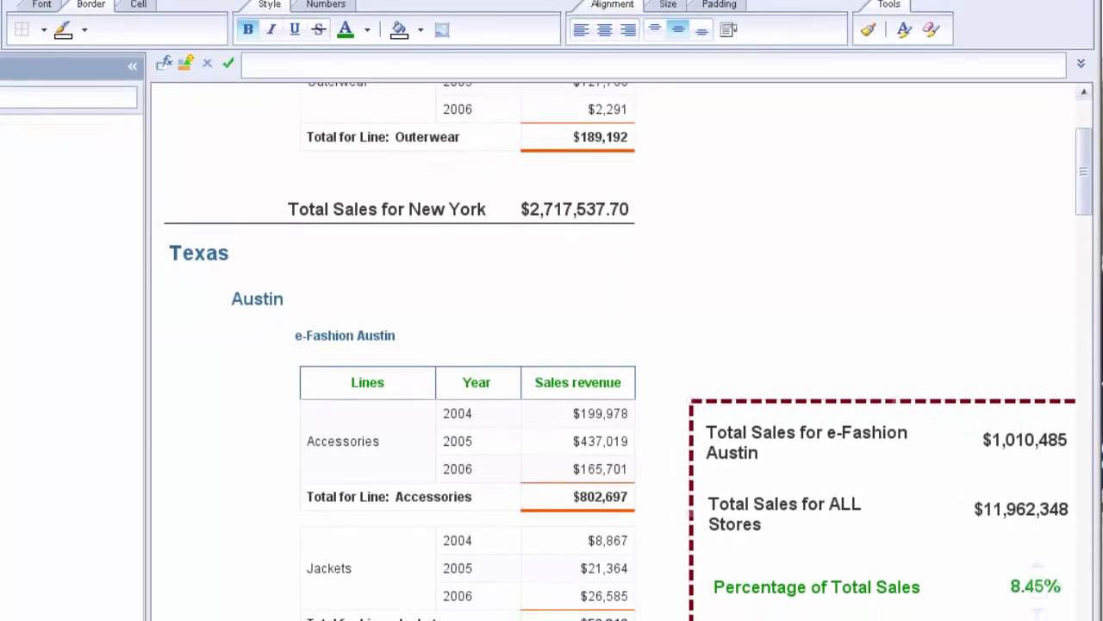
pyautogui.hscroll(2, 360, 603)
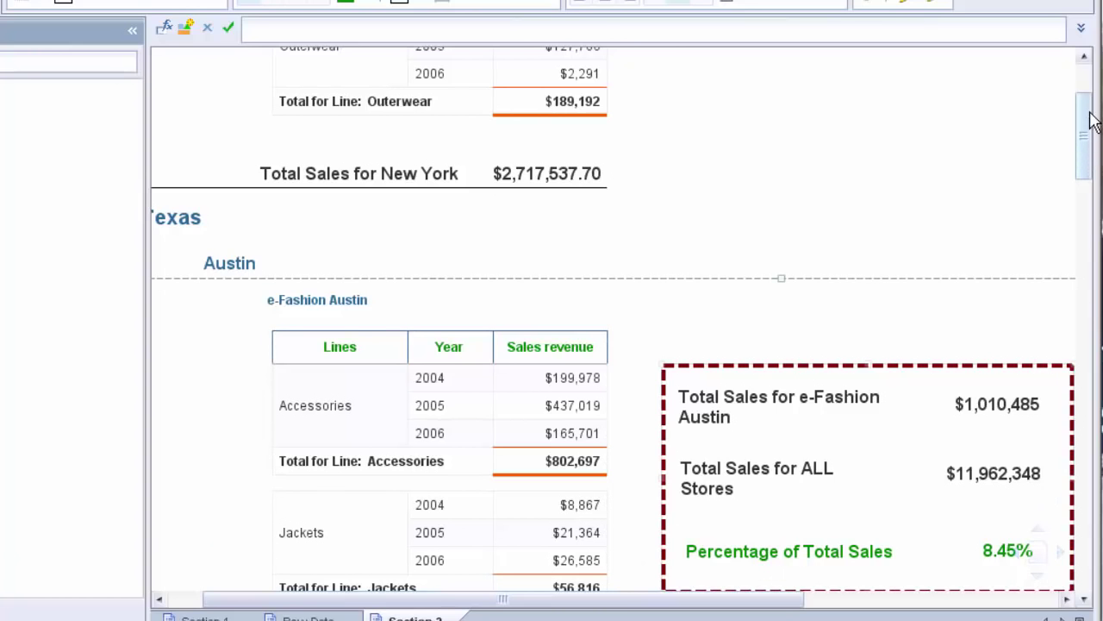
pyautogui.scroll(3, 1091, 114)
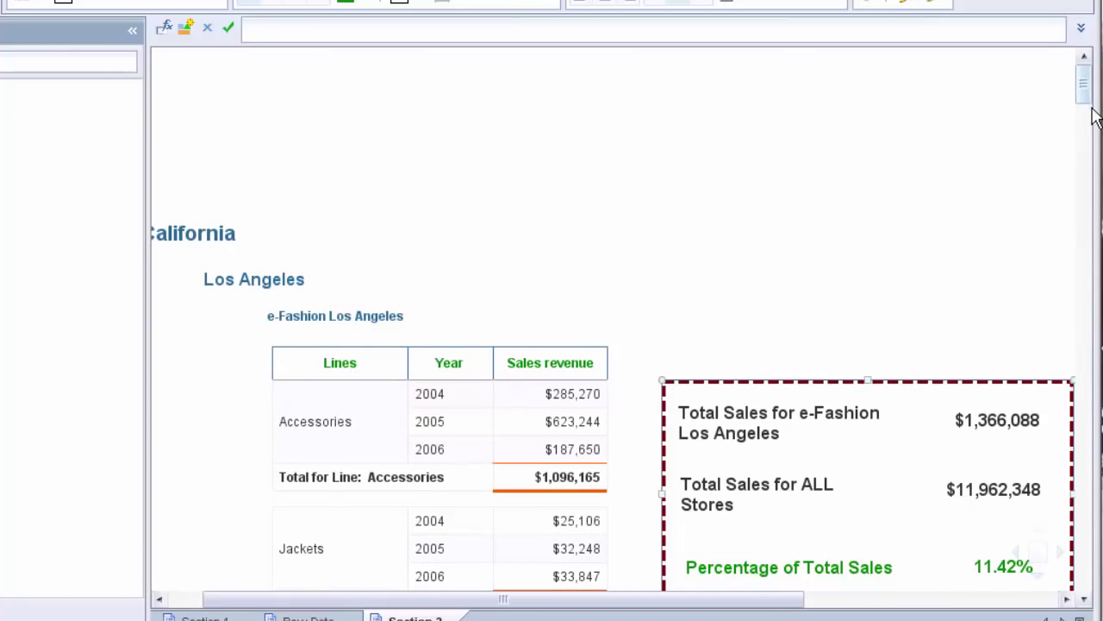
pyautogui.scroll(-5, 1087, 100)
pyautogui.scroll(4, 1089, 106)
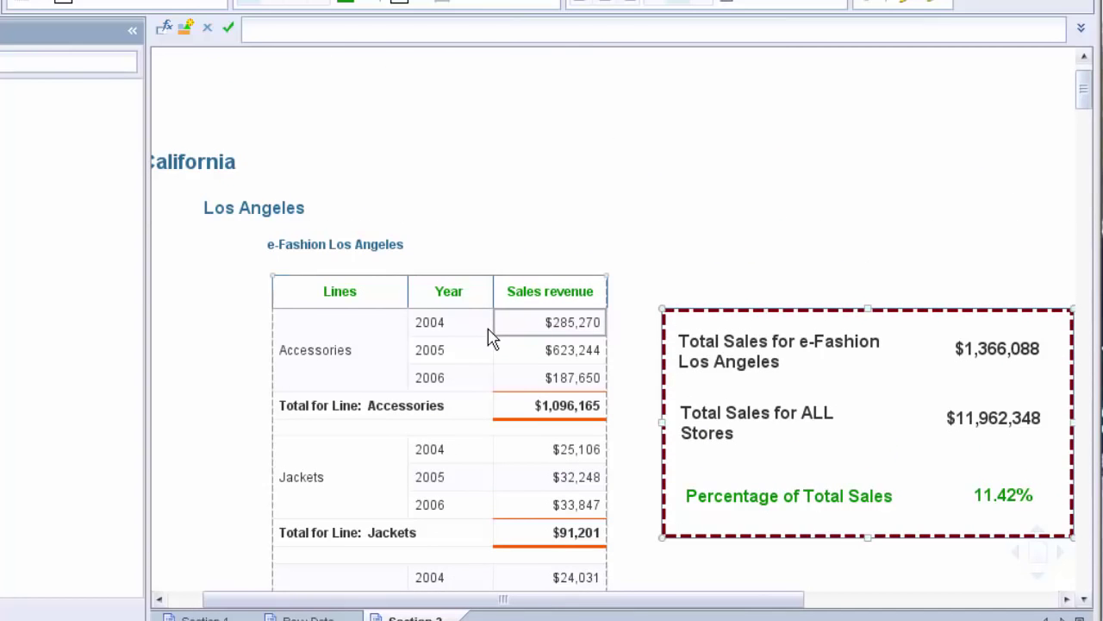
# Copy the Lines header cell of the Los Angeles sales table
pyautogui.click(428, 326)
pyautogui.click(345, 284)
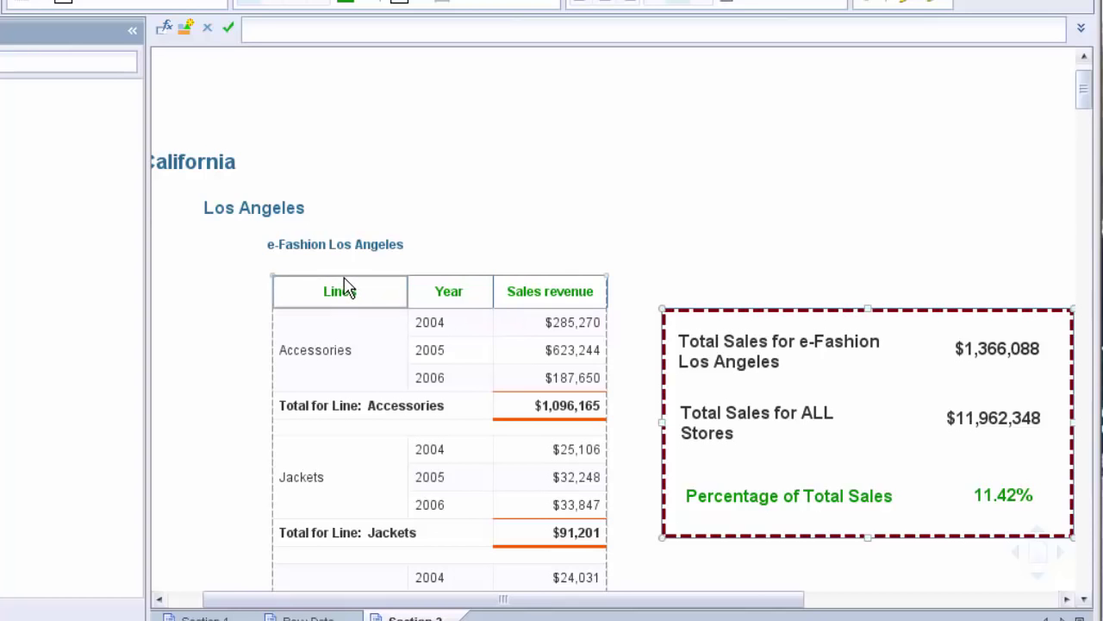
pyautogui.click(335, 249)
pyautogui.click(398, 327)
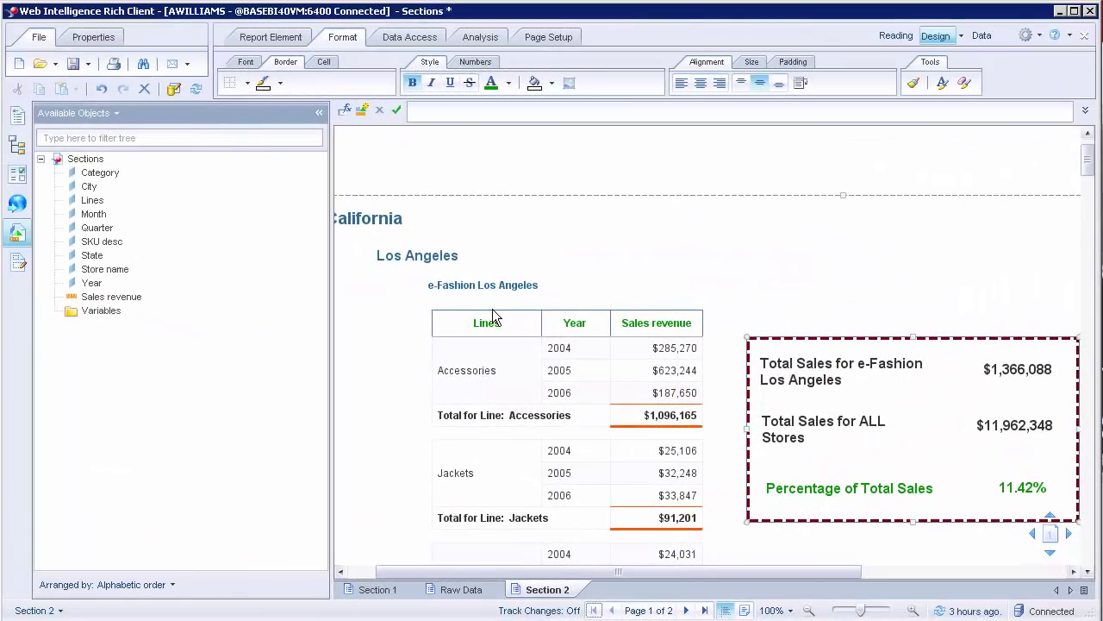
pyautogui.click(479, 315)
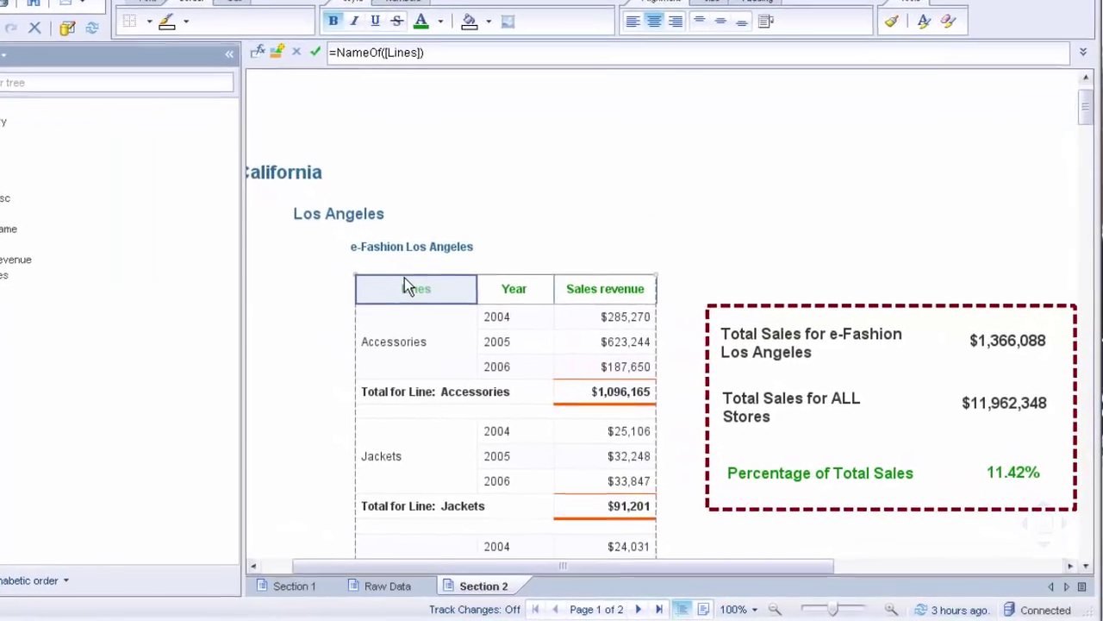
pyautogui.rightClick(402, 277)
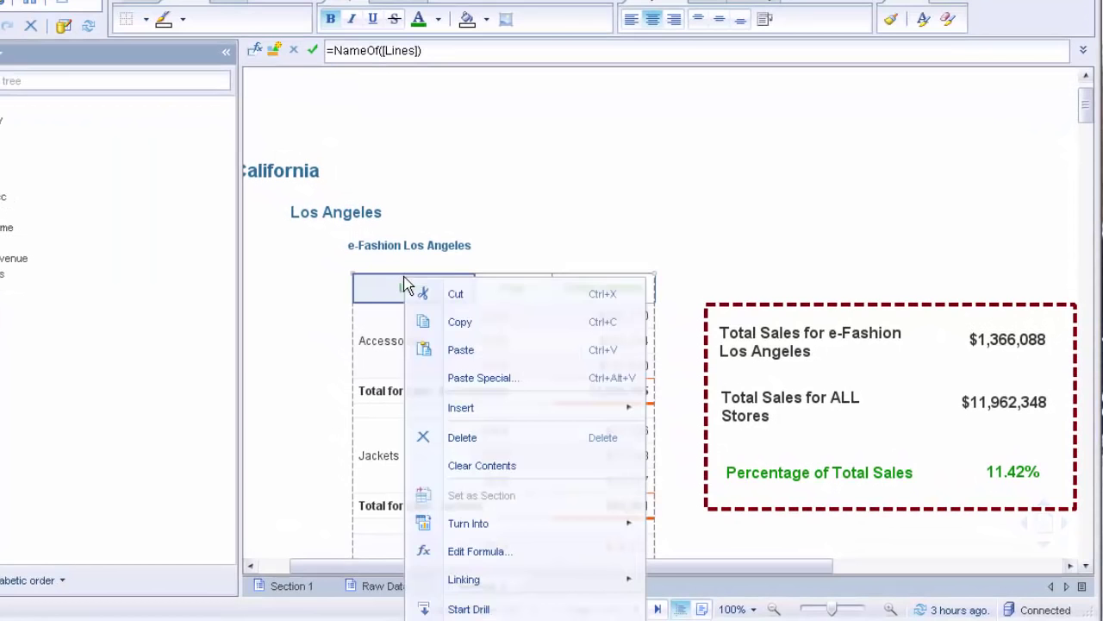
pyautogui.click(455, 328)
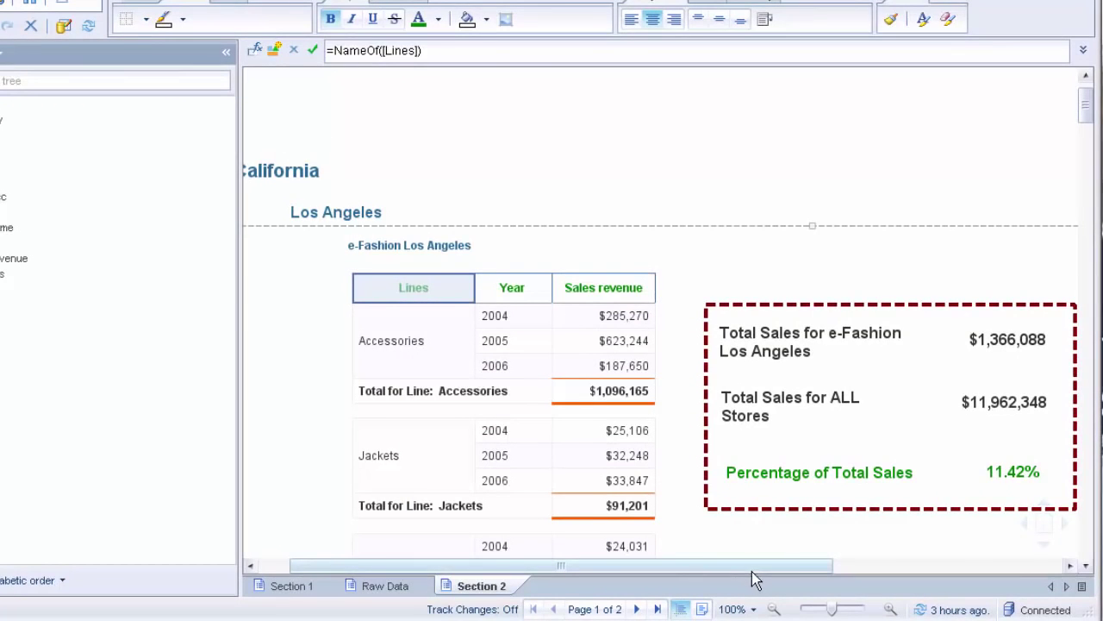
# Paste the copied Lines header into the Los Angeles section, in the empty area below the summary frame
pyautogui.moveTo(752, 571); pyautogui.dragTo(846, 535)
pyautogui.scroll(-3, 1087, 138)
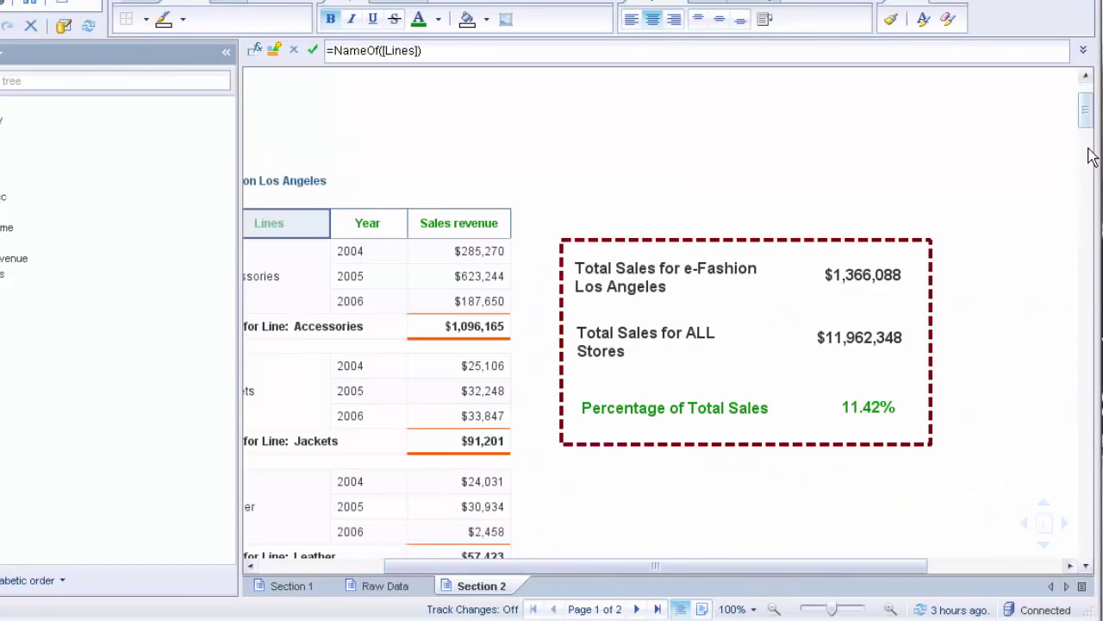
pyautogui.scroll(-6, 1034, 164)
pyautogui.scroll(3, 1088, 137)
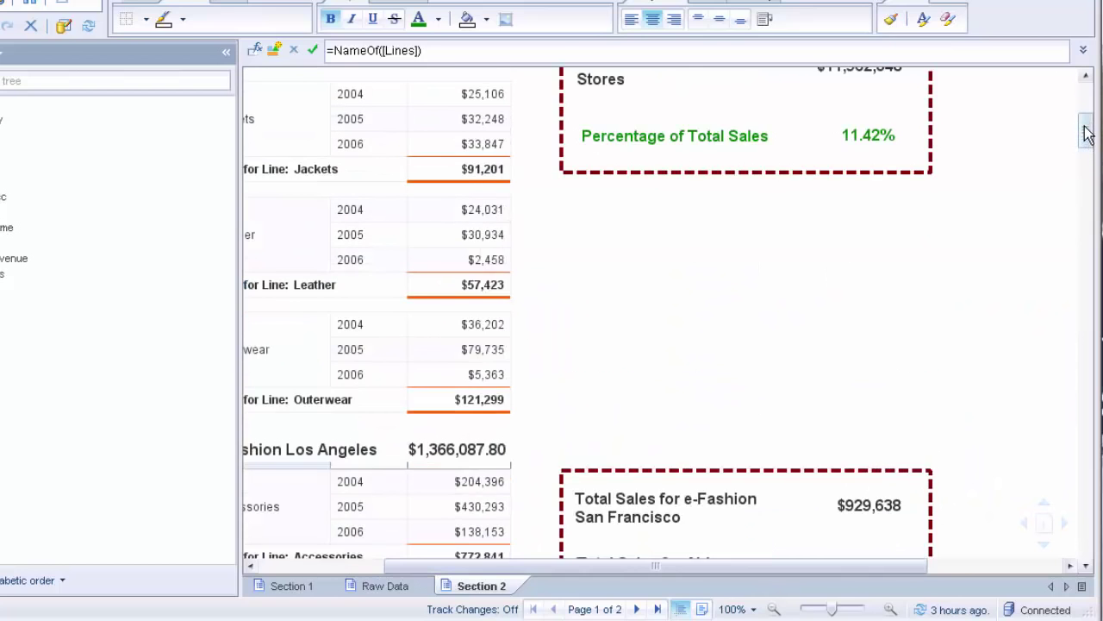
pyautogui.scroll(1, 972, 185)
pyautogui.click(579, 269)
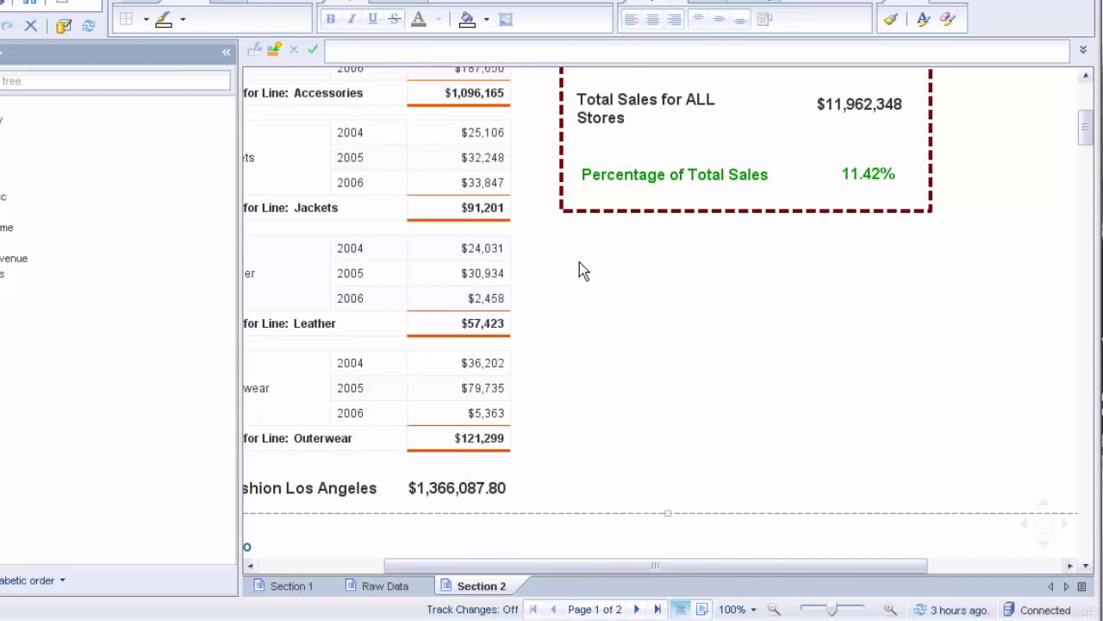
pyautogui.rightClick(580, 265)
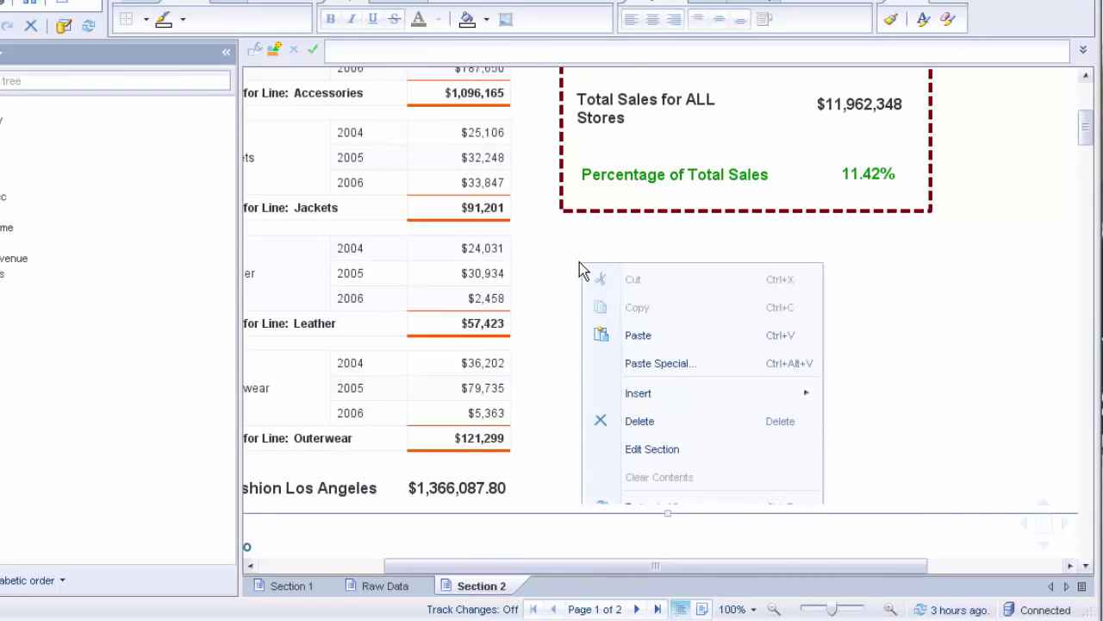
pyautogui.click(629, 338)
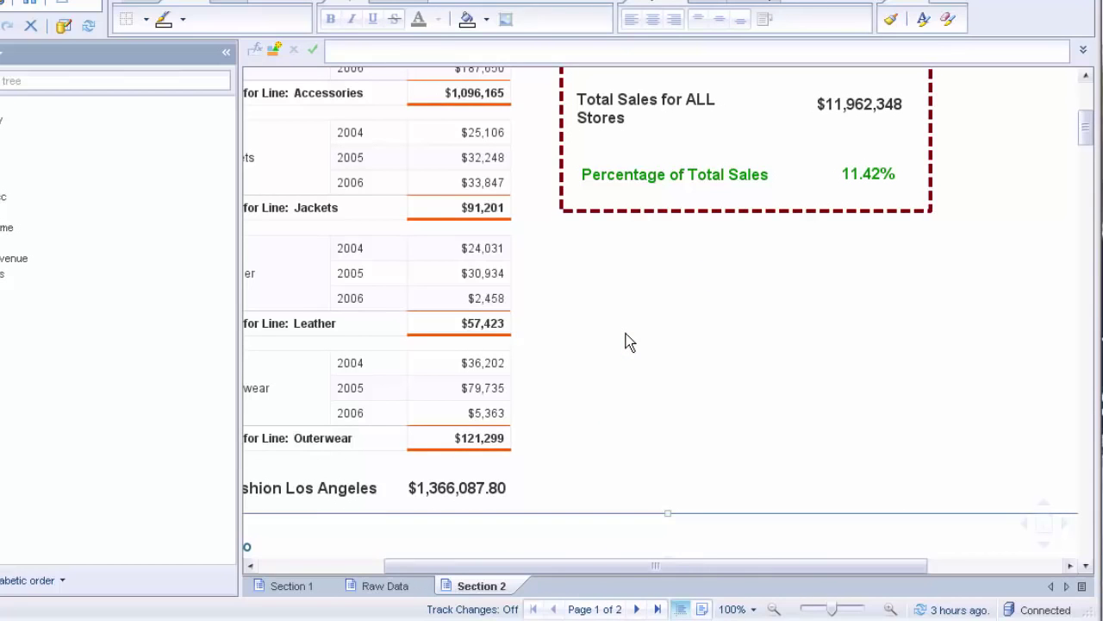
pyautogui.click(661, 278)
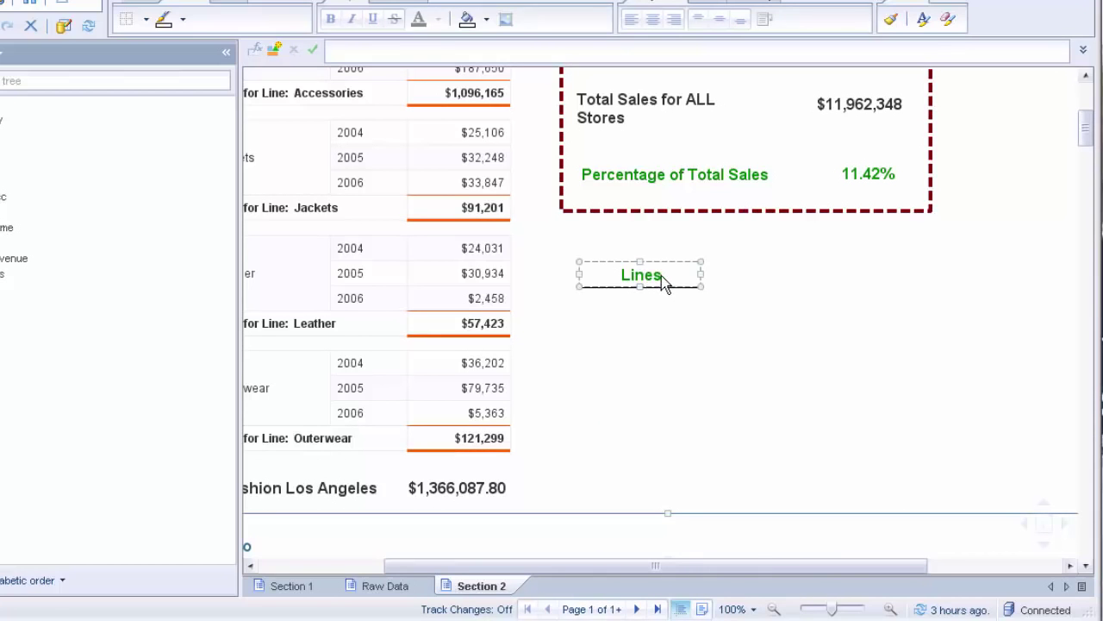
# Delete the pasted Lines cell below the summary frame
pyautogui.click(662, 278)
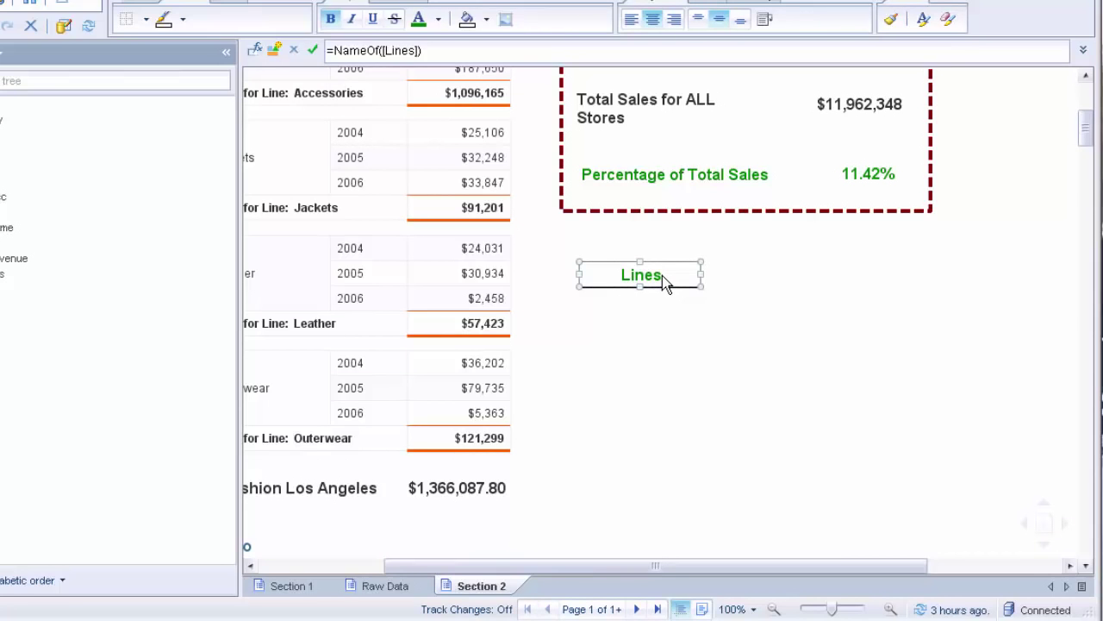
pyautogui.rightClick(661, 278)
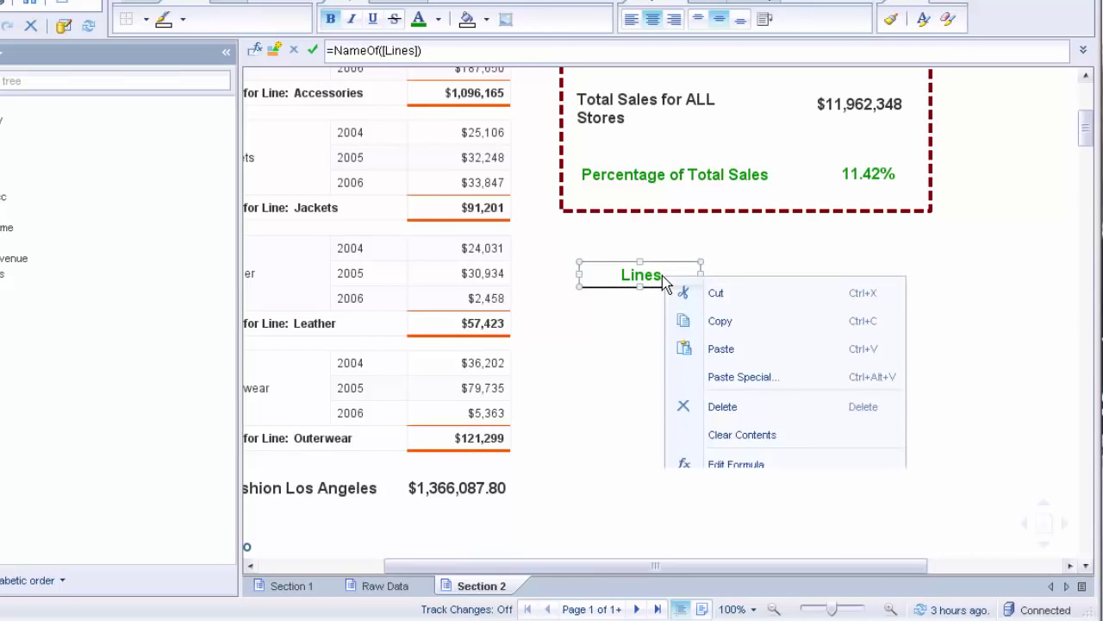
pyautogui.click(723, 407)
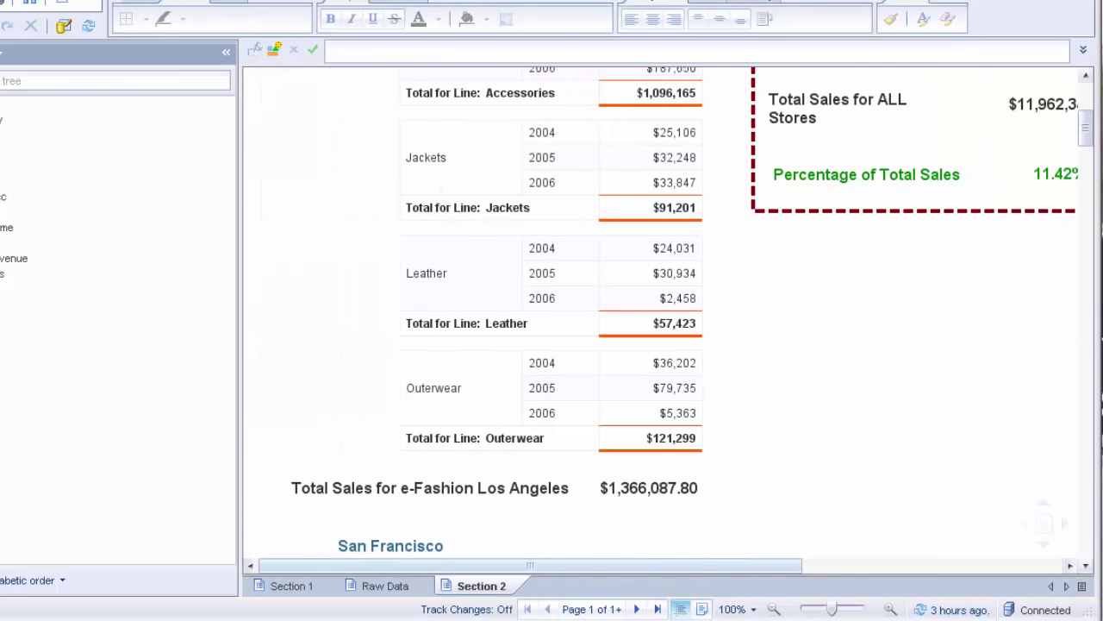
pyautogui.moveTo(1085, 127); pyautogui.dragTo(1085, 98)
pyautogui.click(443, 317)
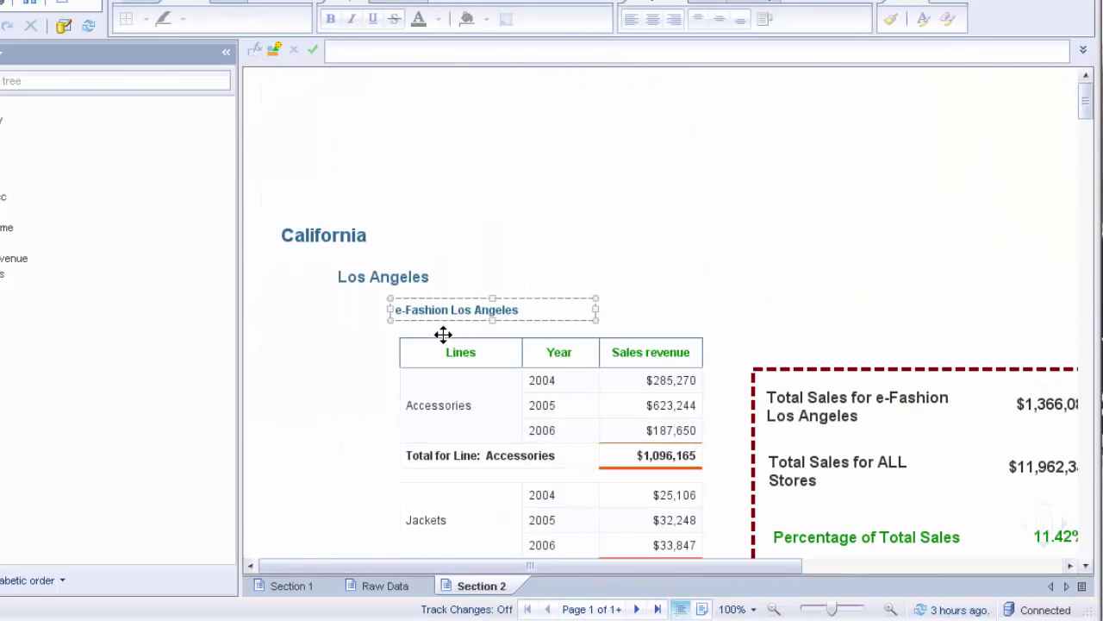
pyautogui.click(404, 339)
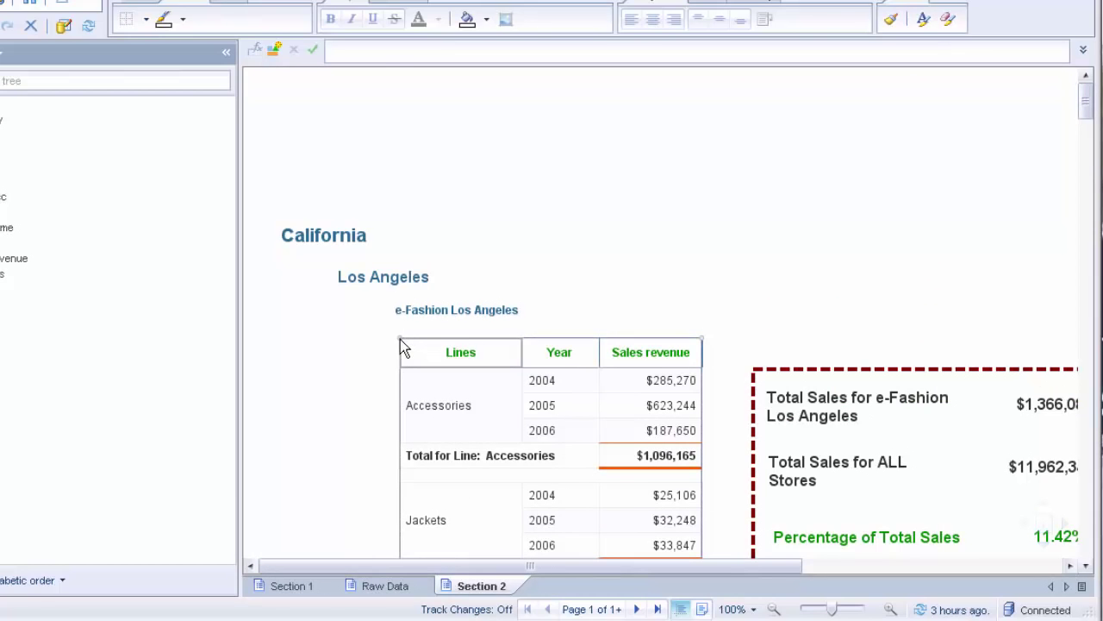
pyautogui.click(404, 345)
pyautogui.rightClick(420, 345)
pyautogui.press('Escape')
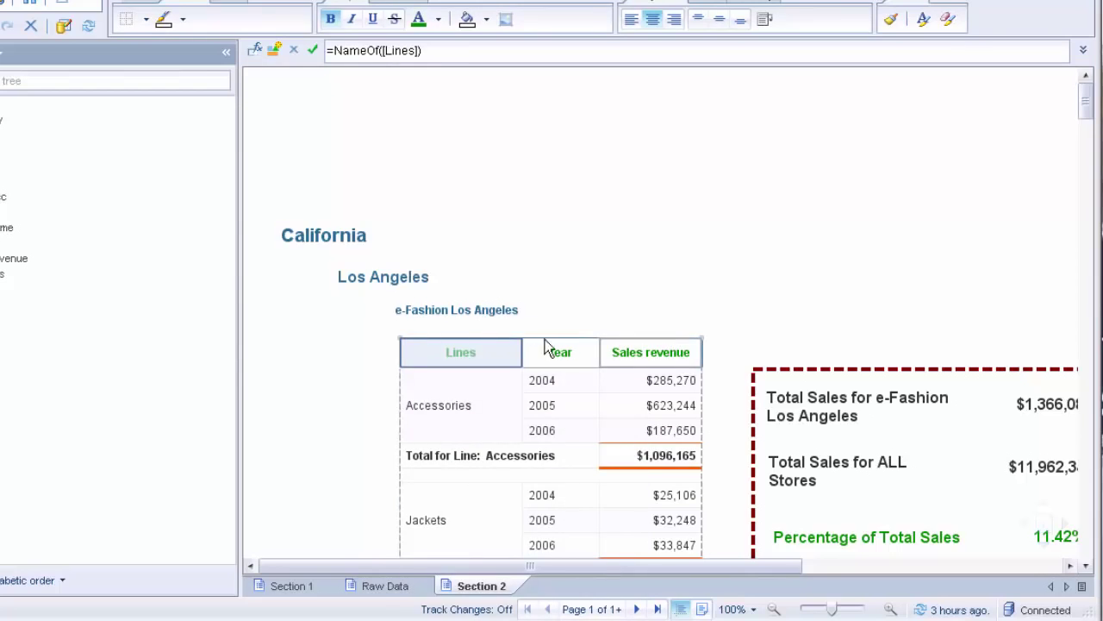
pyautogui.press('Tab')
pyautogui.press('Tab')
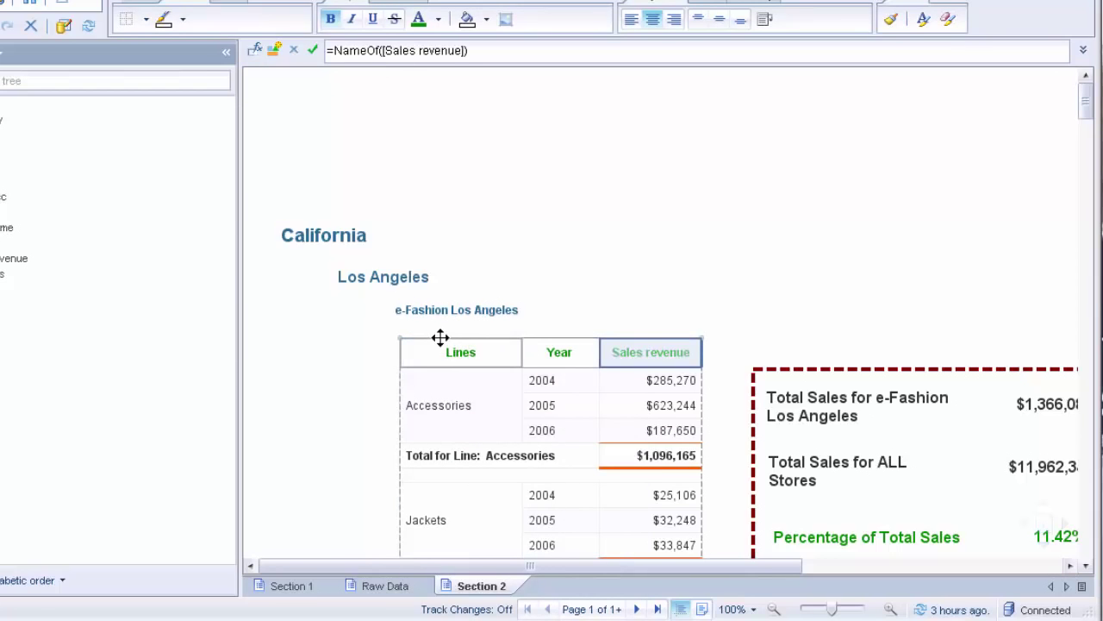
pyautogui.click(440, 338)
pyautogui.rightClick(440, 338)
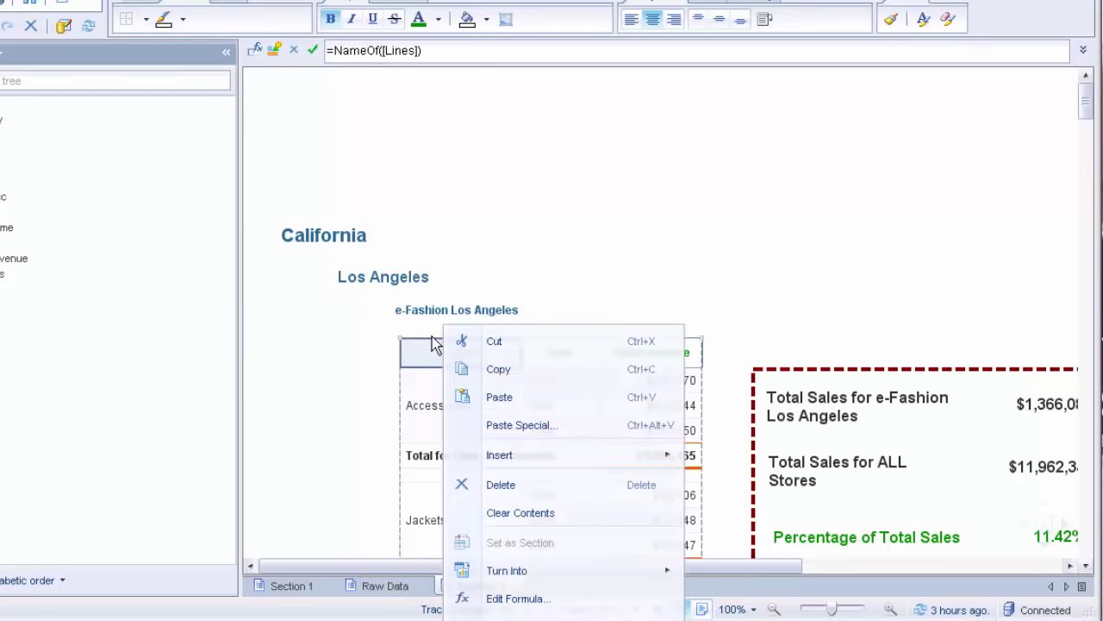
pyautogui.press('Escape')
# Copy the entire Los Angeles sales table and paste it into the empty area below the dashed summary frame
pyautogui.rightClick(428, 334)
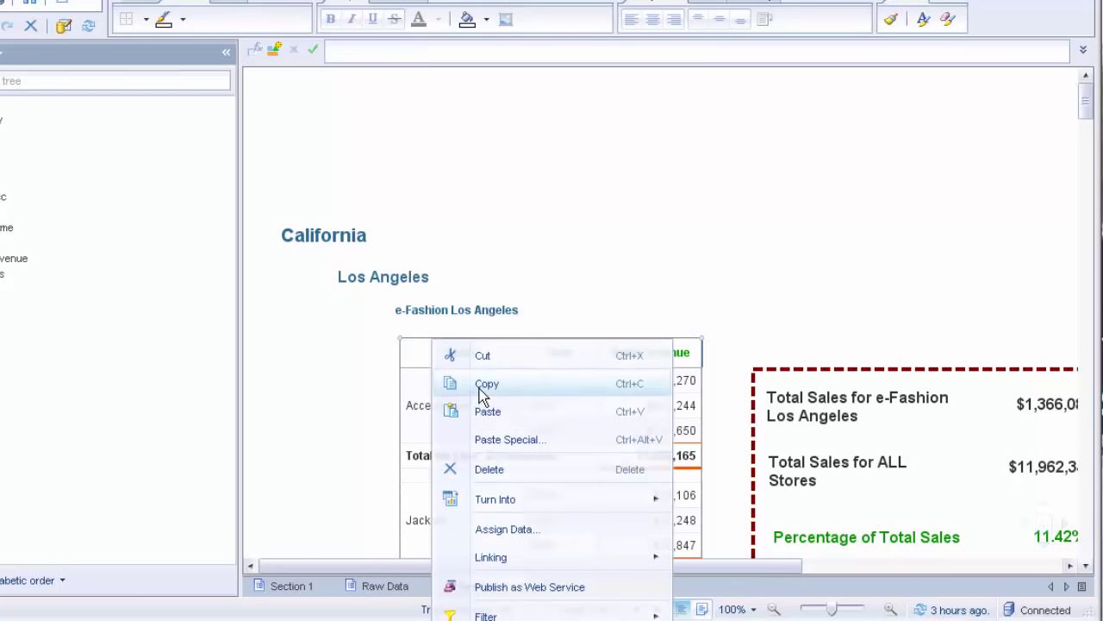
pyautogui.click(484, 385)
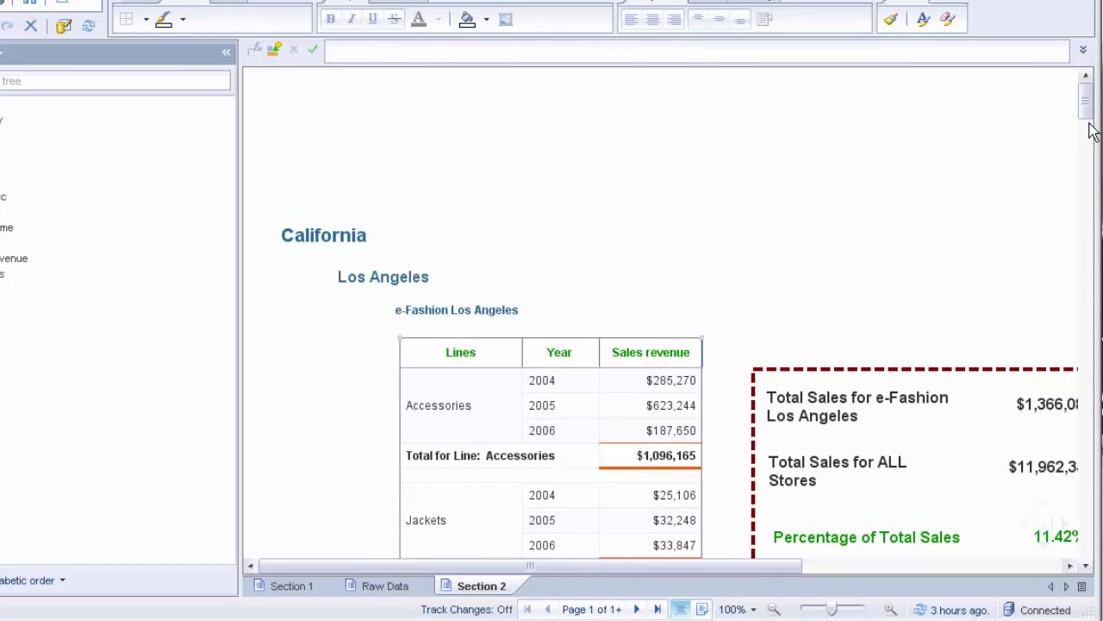
pyautogui.scroll(-5, 975, 201)
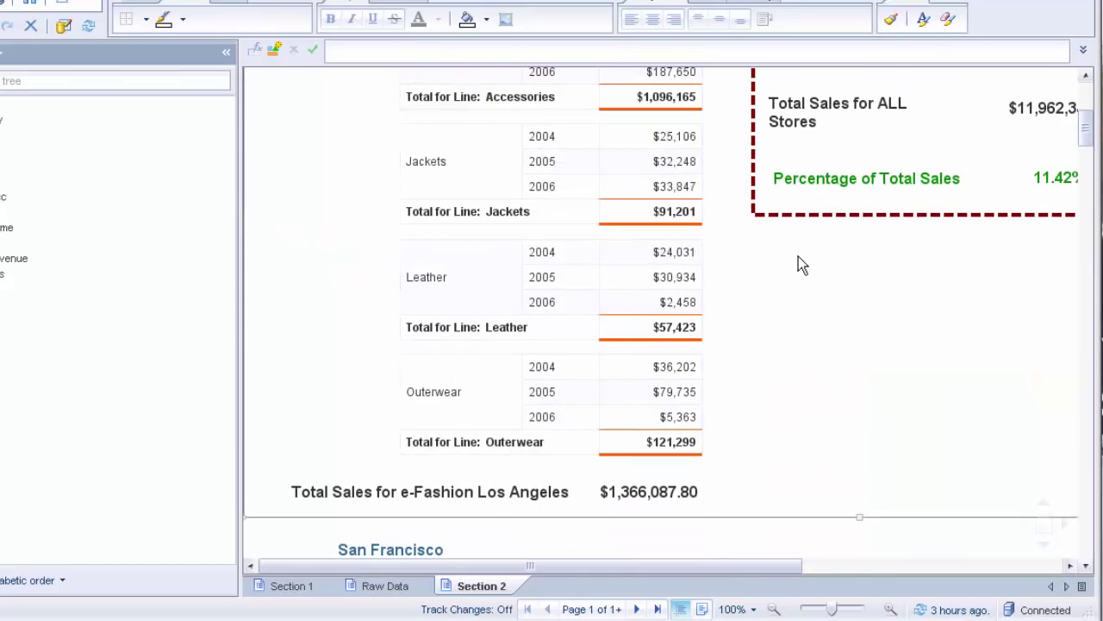
pyautogui.rightClick(798, 256)
pyautogui.click(848, 332)
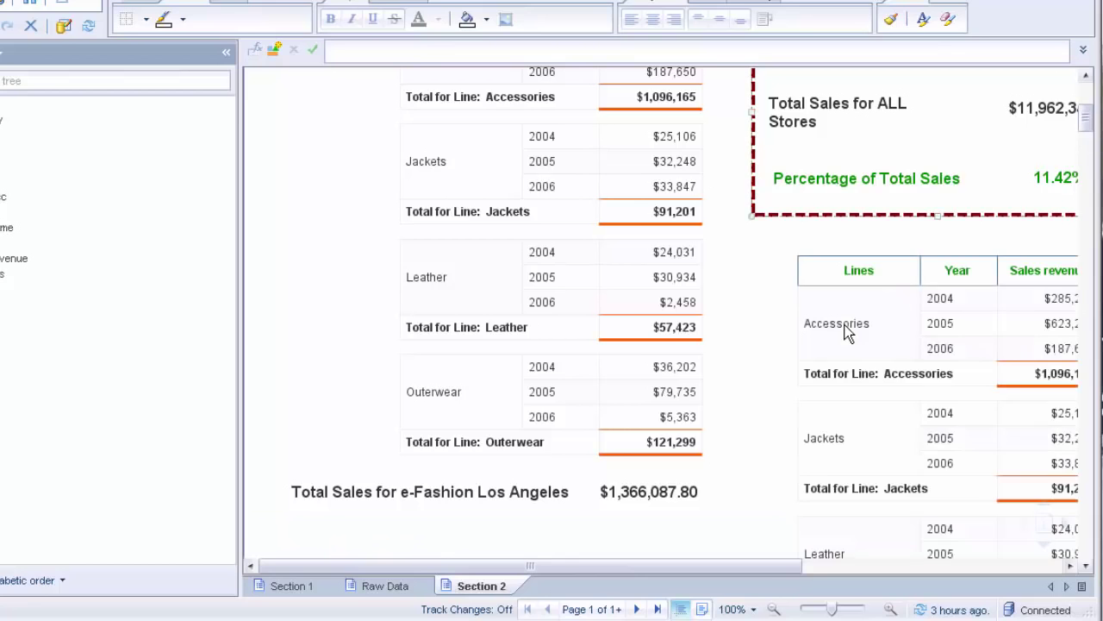
# Turn the pasted sales table below the summary frame into a line chart of sales revenue by line and year
pyautogui.moveTo(732, 564); pyautogui.dragTo(850, 564)
pyautogui.click(846, 324)
pyautogui.click(901, 272)
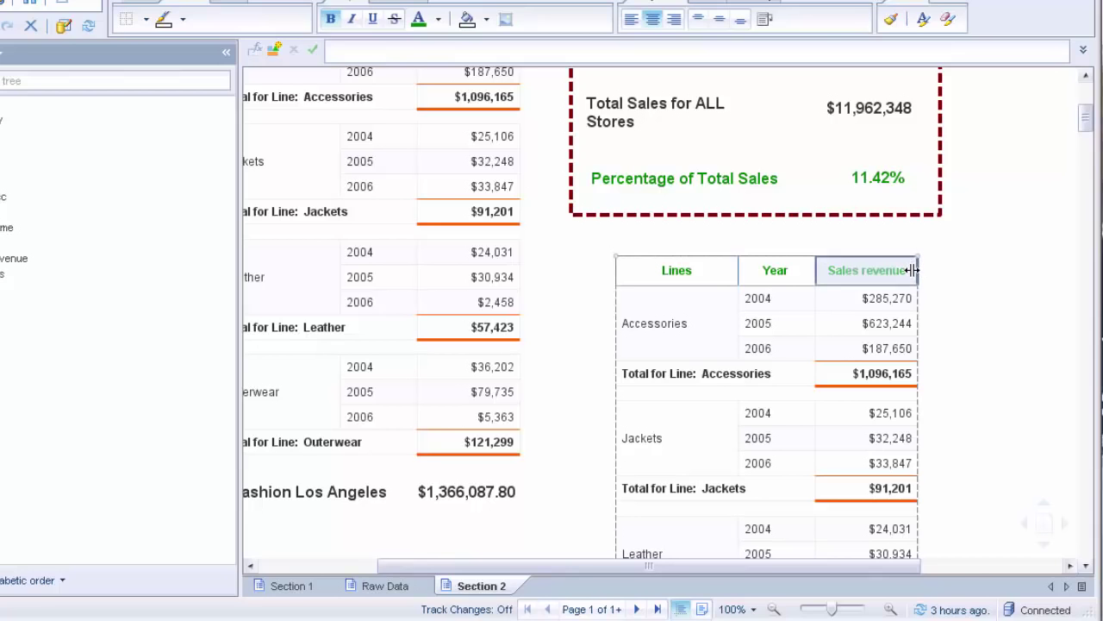
pyautogui.rightClick(911, 269)
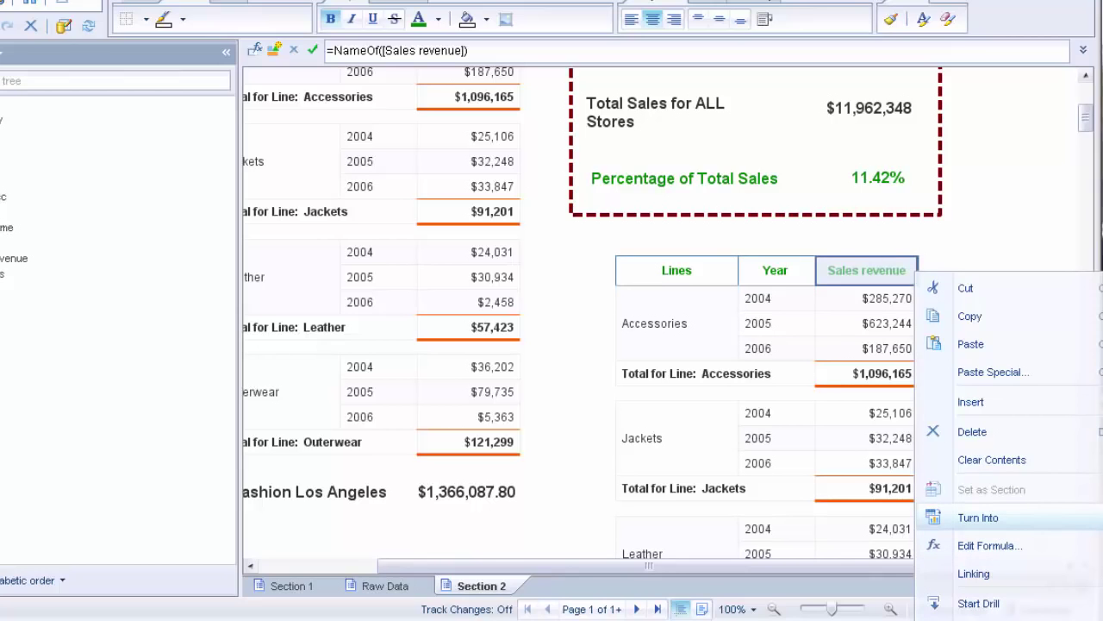
pyautogui.press('Escape')
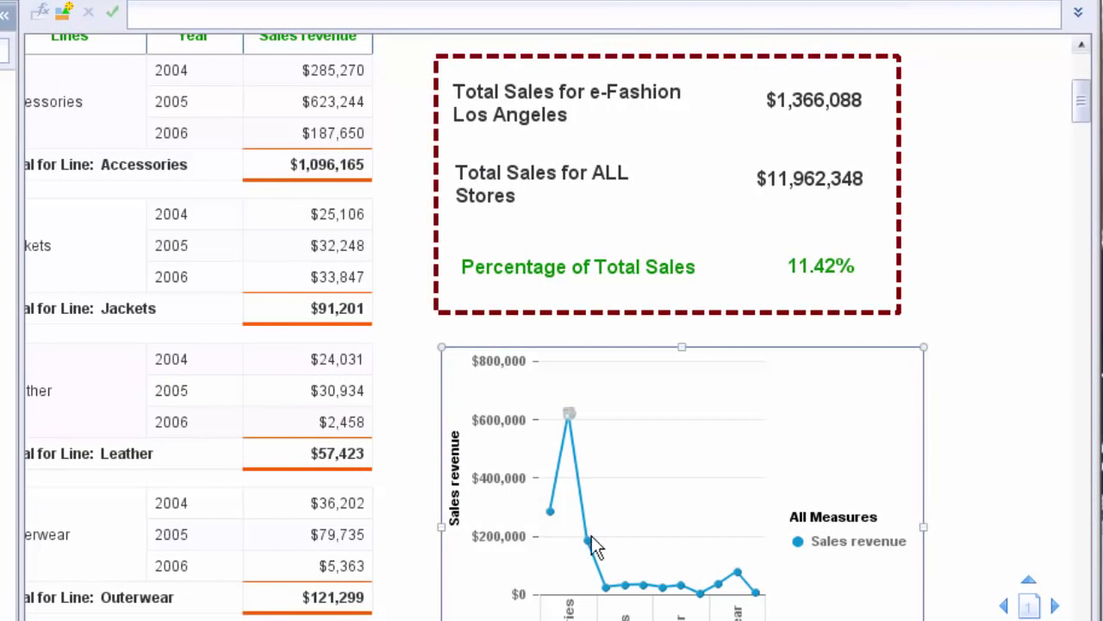
# Compare the line chart's Accessories 2006 data point with its matching Sales revenue cell in the Los Angeles table
pyautogui.click(587, 540)
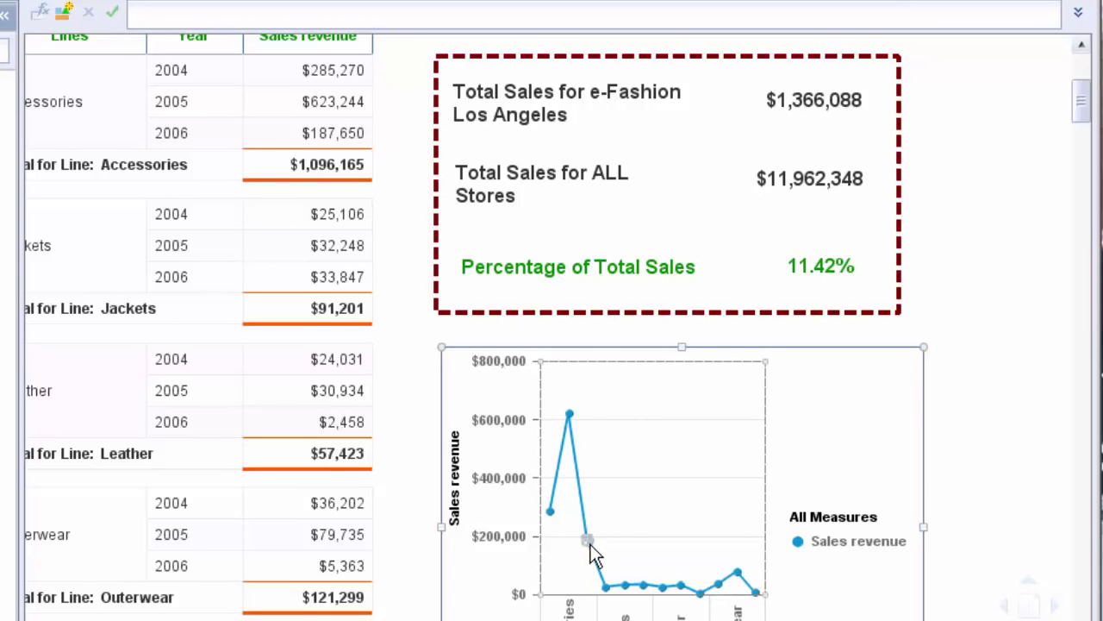
pyautogui.moveTo(587, 541)
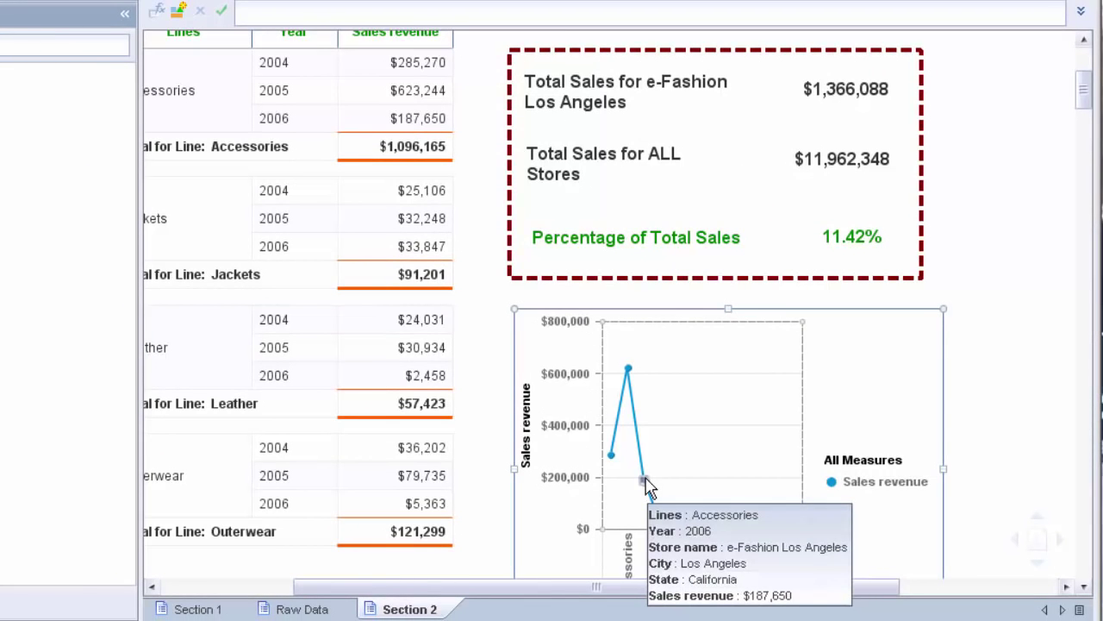
pyautogui.click(399, 118)
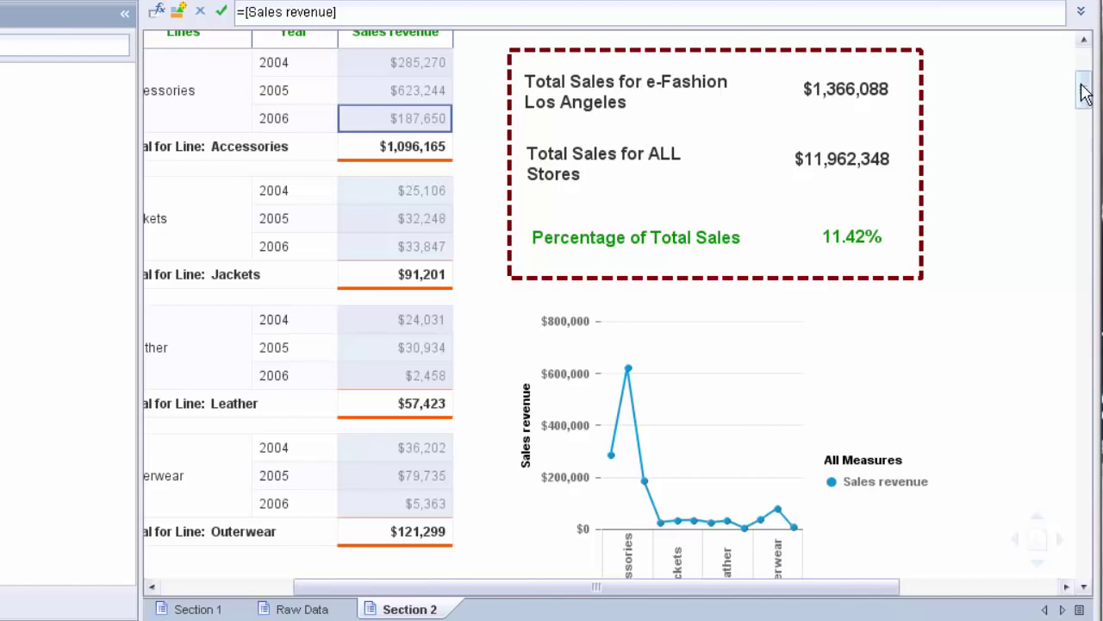
pyautogui.moveTo(1085, 93); pyautogui.dragTo(1084, 76)
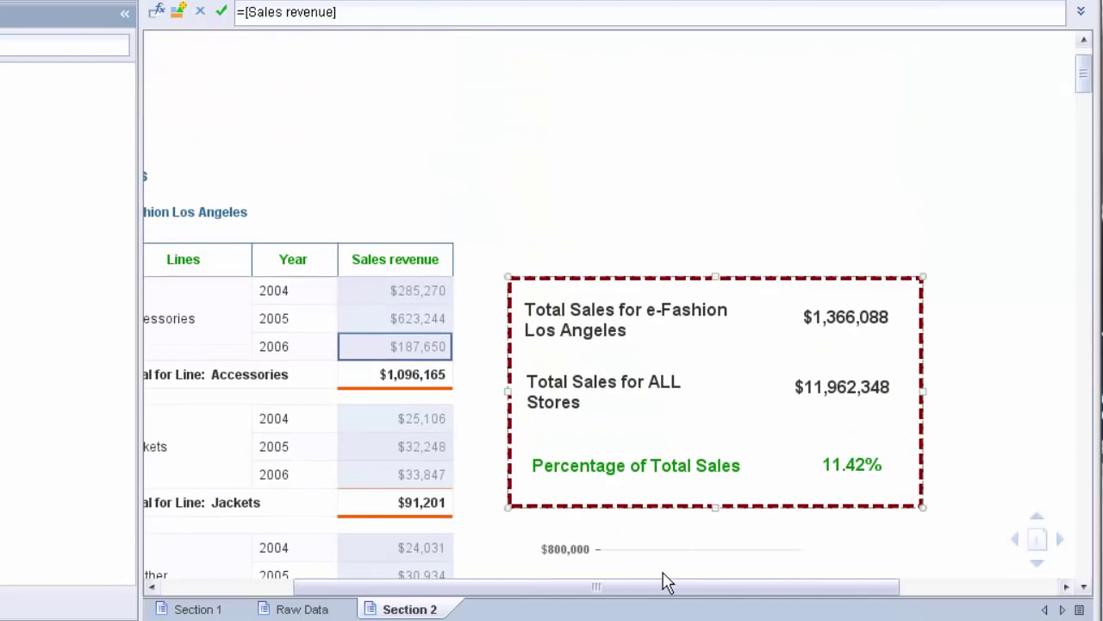
pyautogui.moveTo(668, 582); pyautogui.dragTo(527, 597)
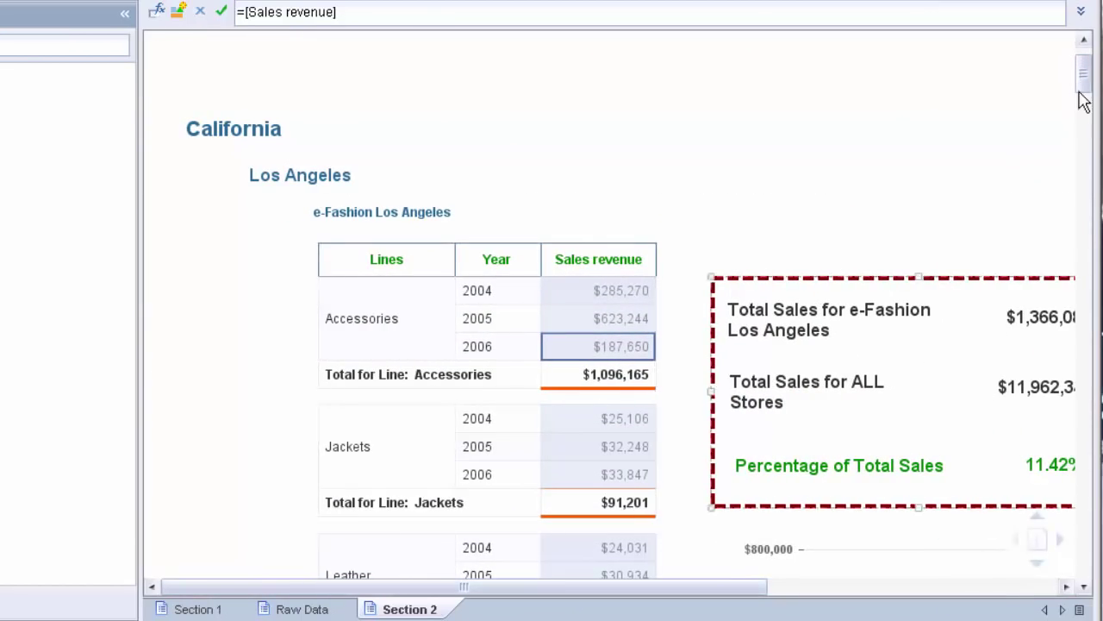
pyautogui.moveTo(1084, 74); pyautogui.dragTo(1091, 96)
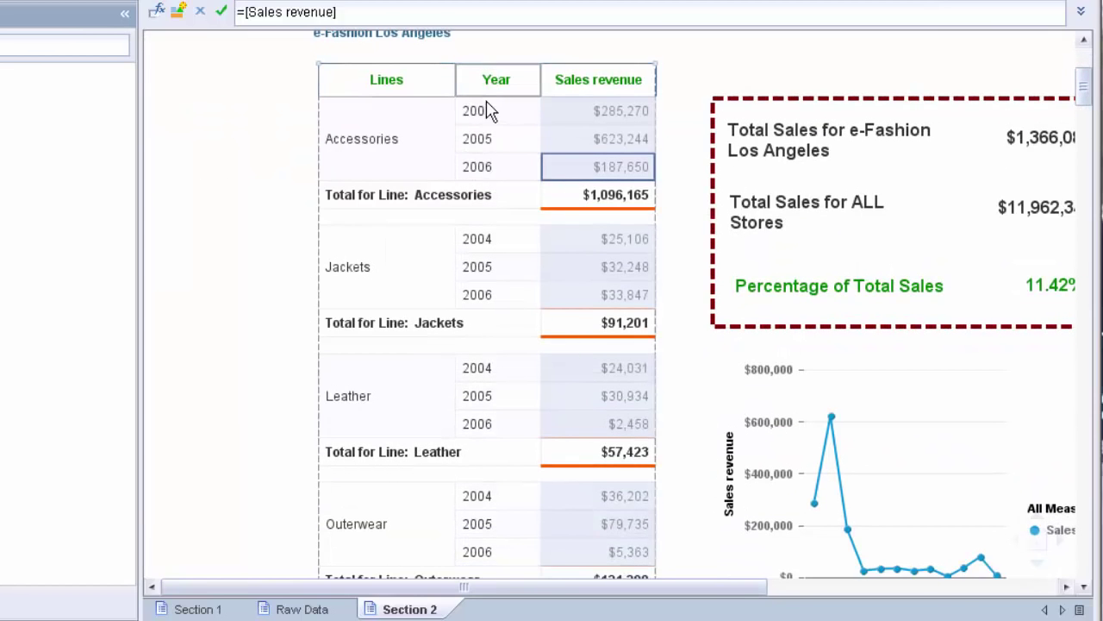
pyautogui.click(1020, 77)
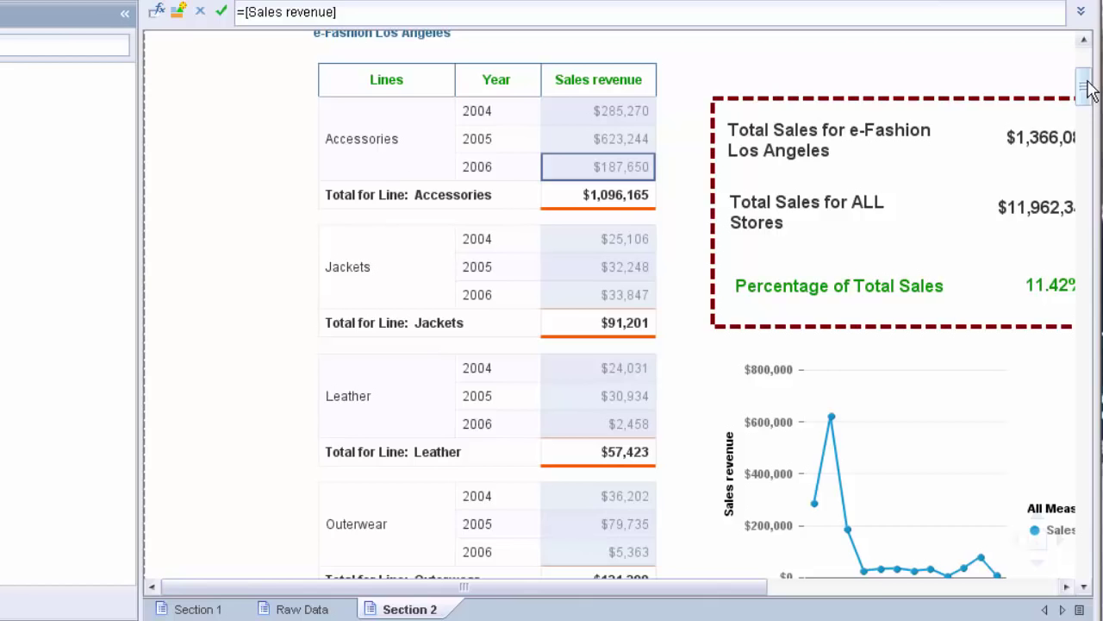
pyautogui.click(993, 398)
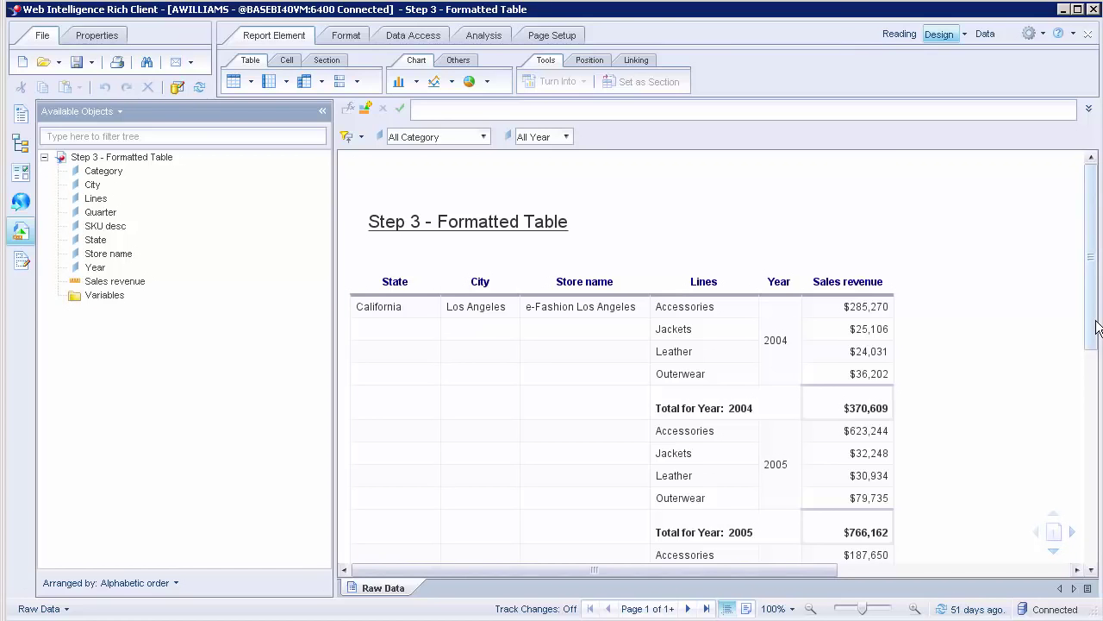
# Review the yearly, store and city totals in the Raw Data report of the Step 3 - Formatted Table document
pyautogui.scroll(-3, 1091, 399)
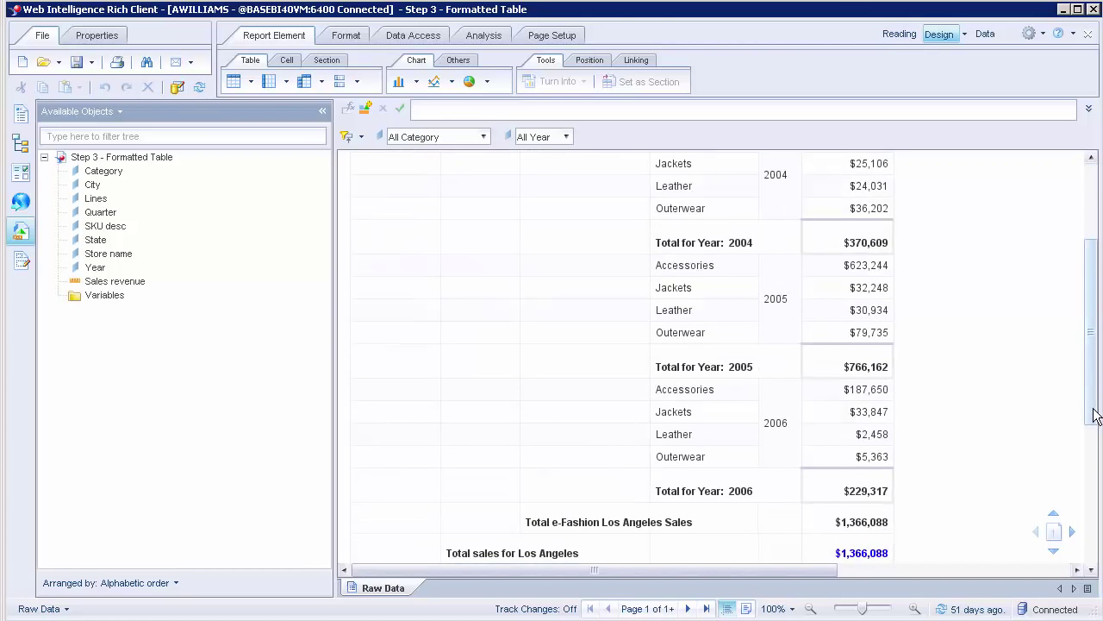
pyautogui.scroll(-2, 1096, 405)
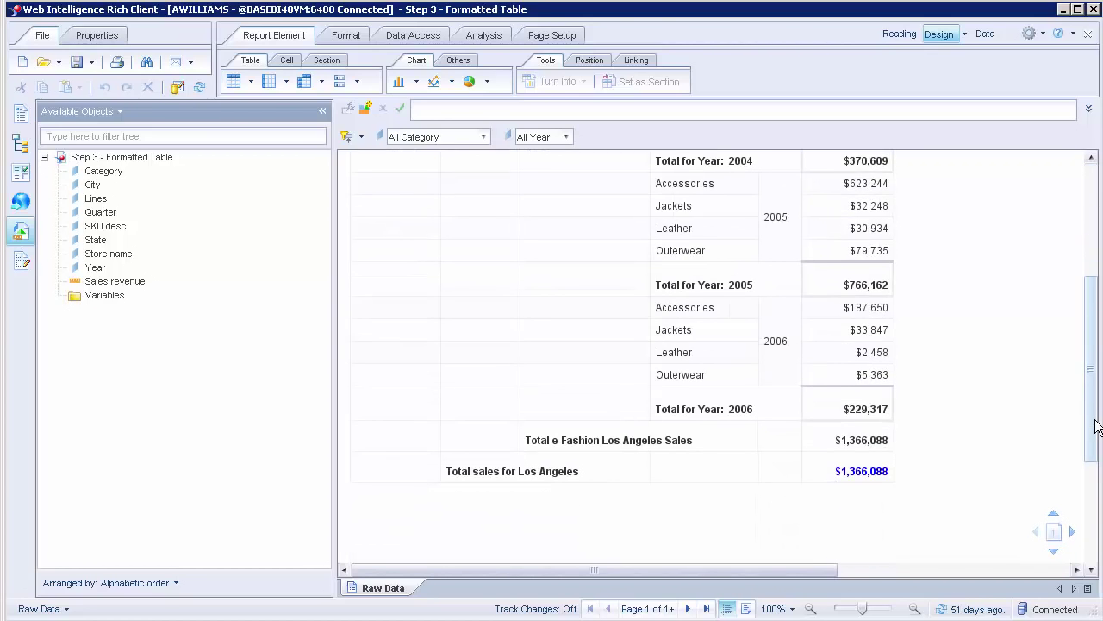
pyautogui.moveTo(1095, 423); pyautogui.dragTo(1096, 310)
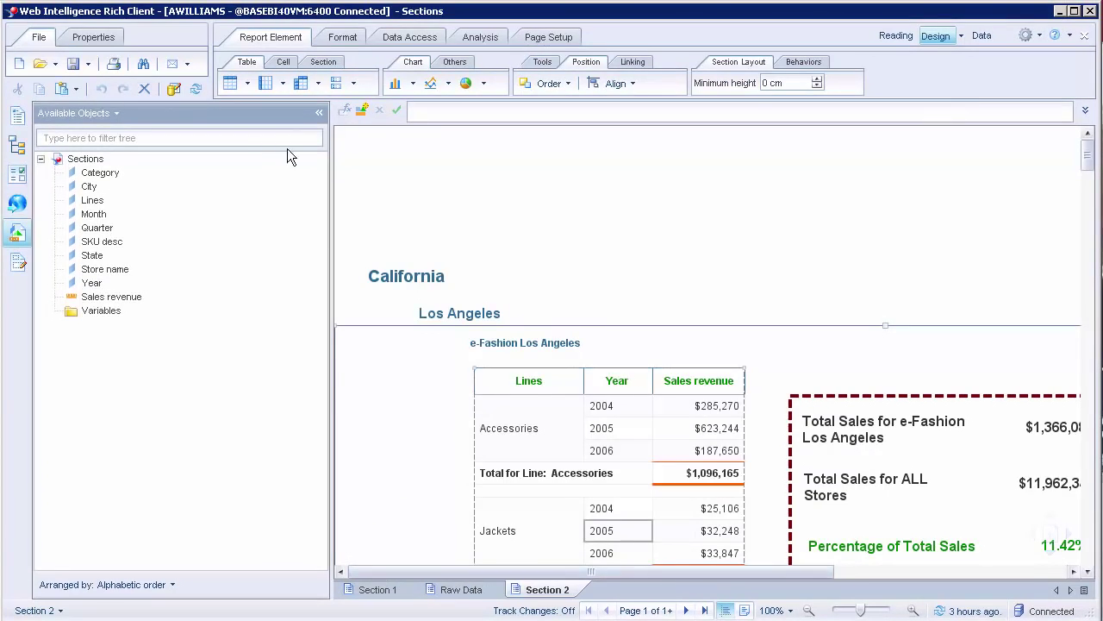
# Collapse the Available Objects pane and review the Los Angeles section's sales table, summary frame and line chart
pyautogui.click(319, 115)
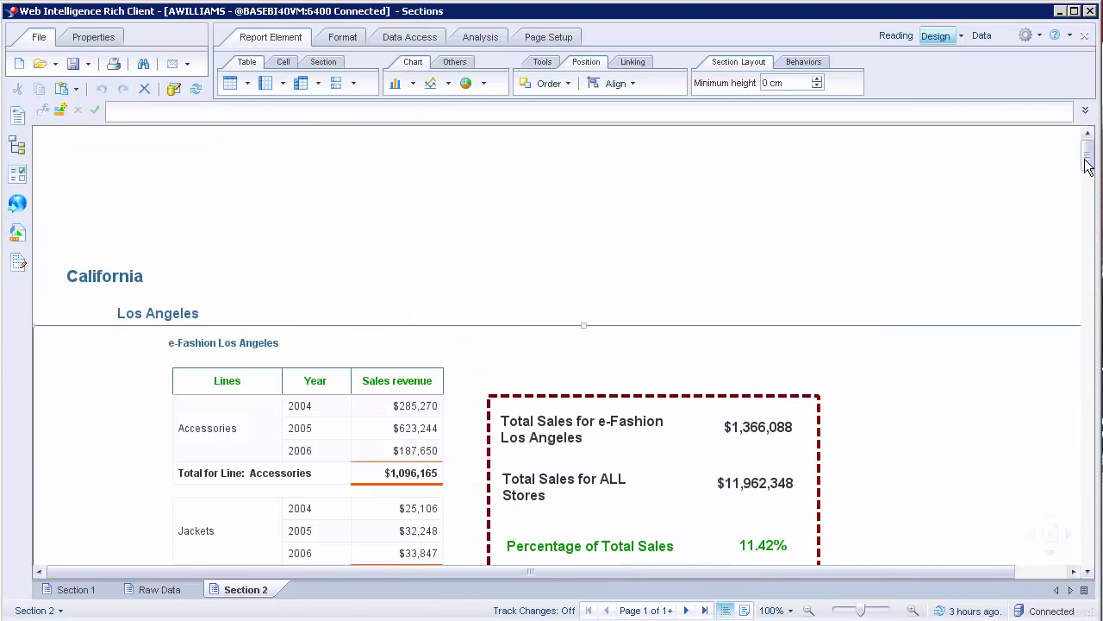
pyautogui.moveTo(1087, 164); pyautogui.dragTo(1087, 179)
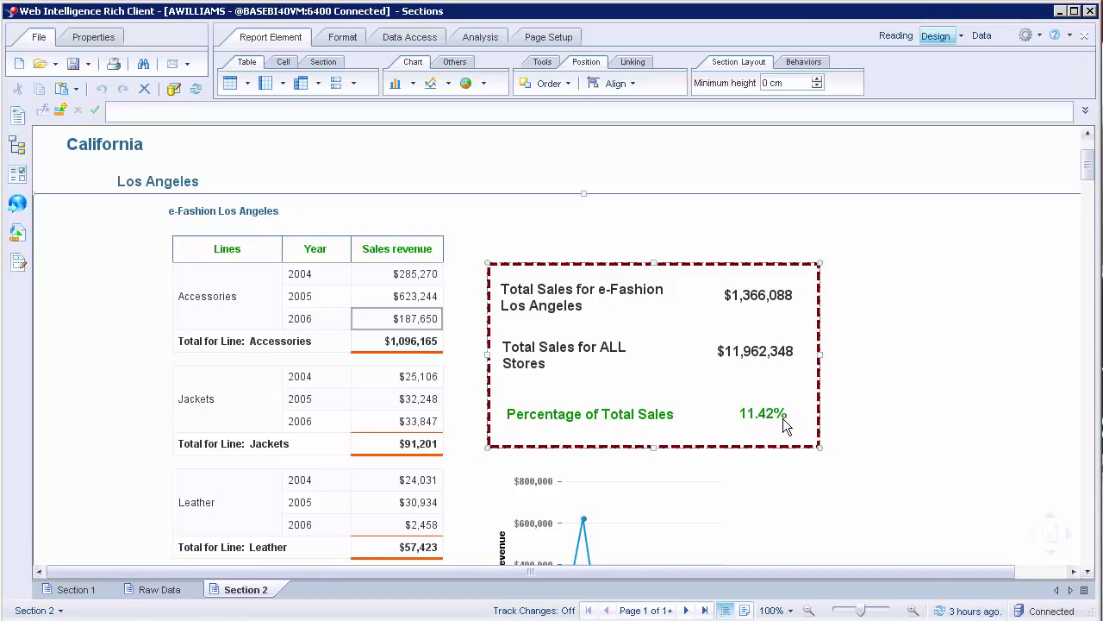
pyautogui.click(1022, 218)
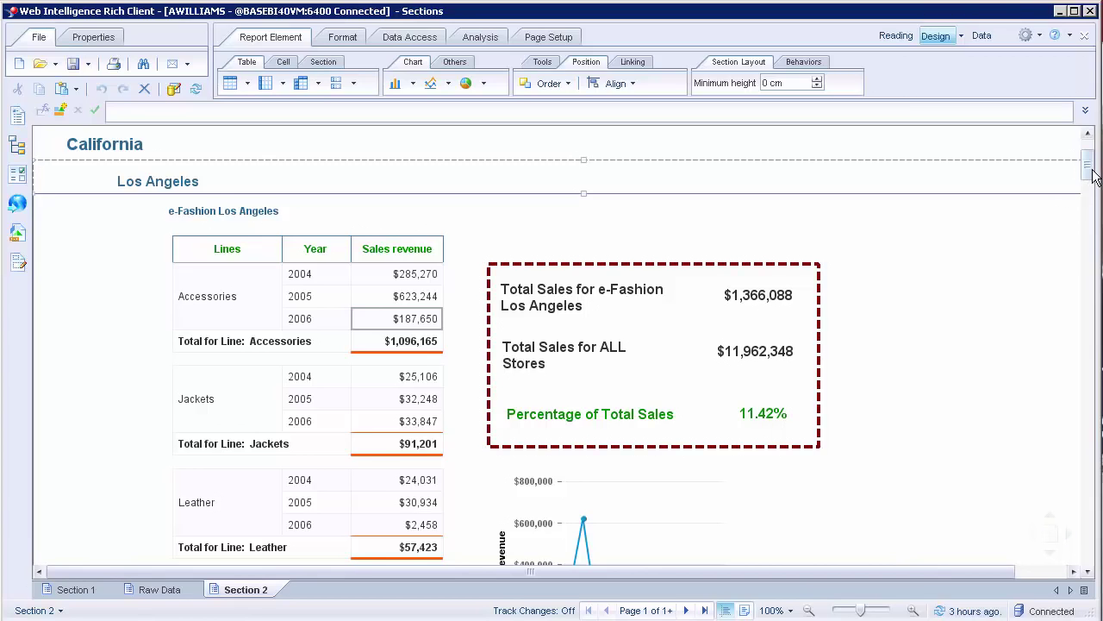
pyautogui.scroll(-5, 1093, 181)
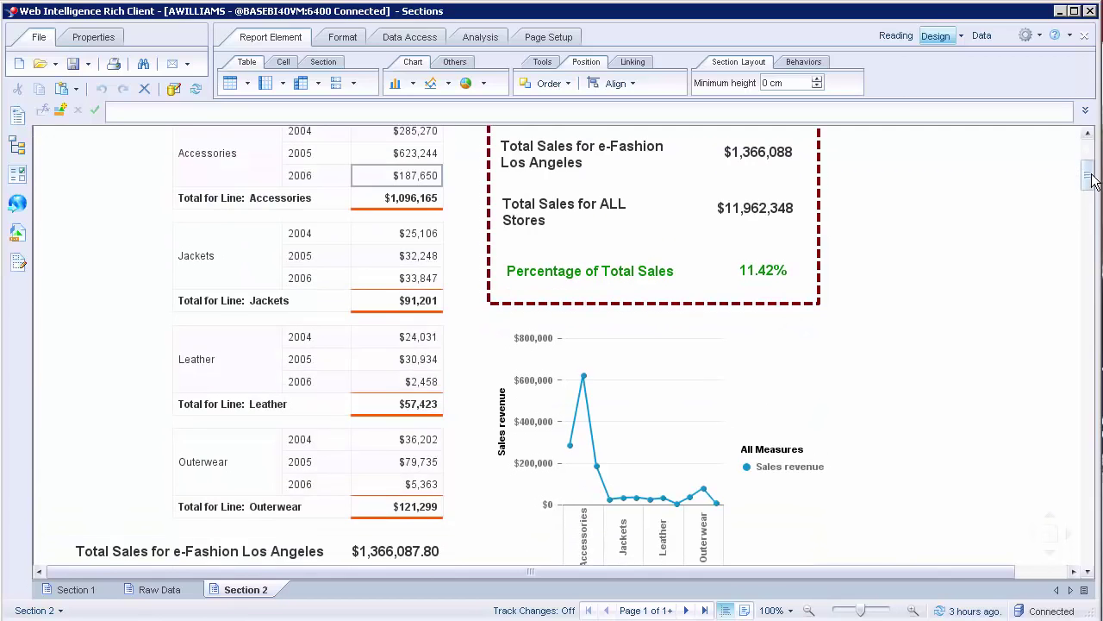
pyautogui.scroll(3, 1093, 181)
pyautogui.click(347, 213)
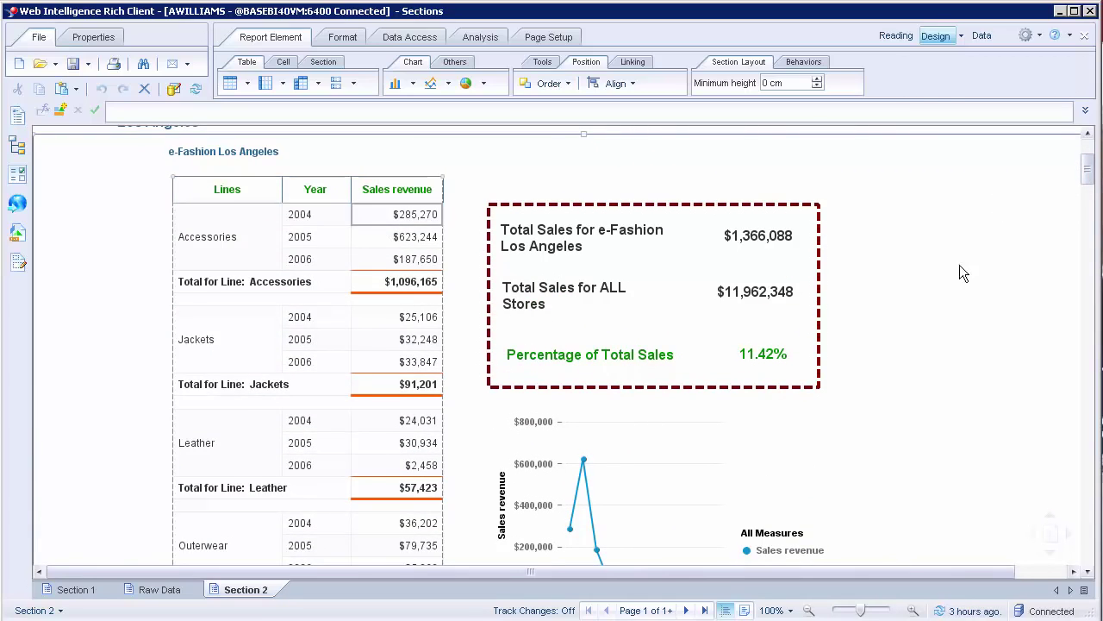
pyautogui.scroll(-5, 1084, 178)
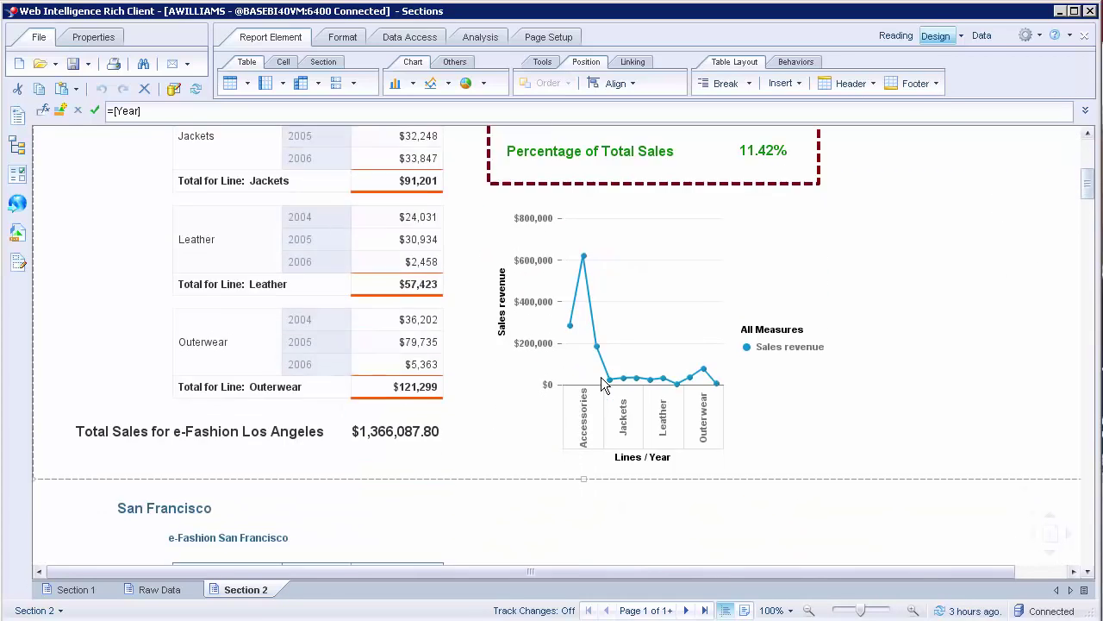
pyautogui.click(586, 355)
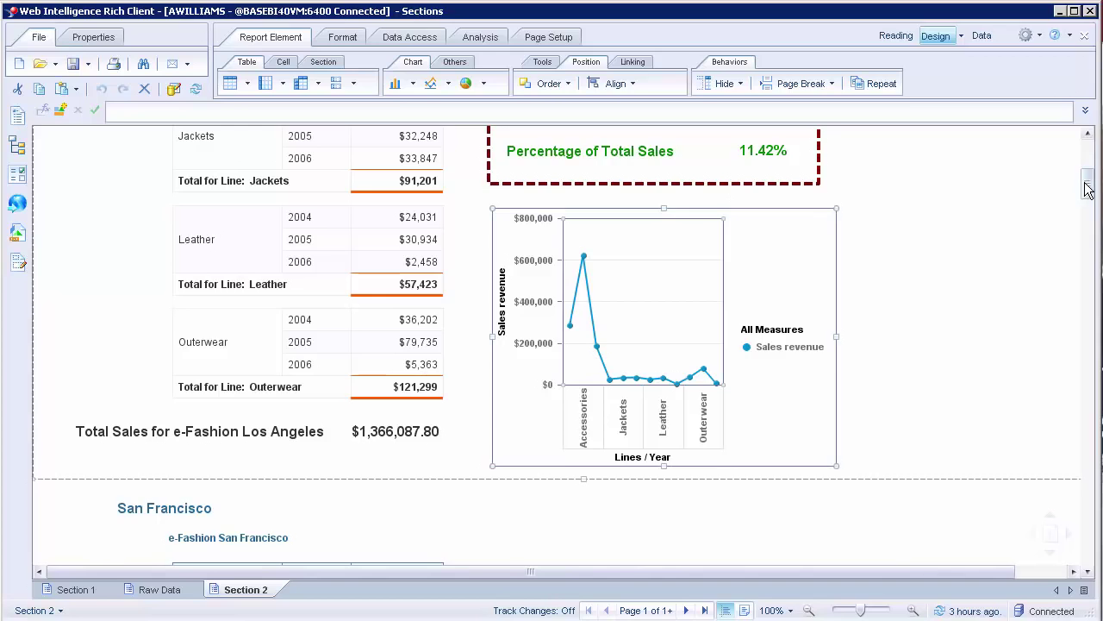
pyautogui.moveTo(1088, 190); pyautogui.dragTo(1091, 148)
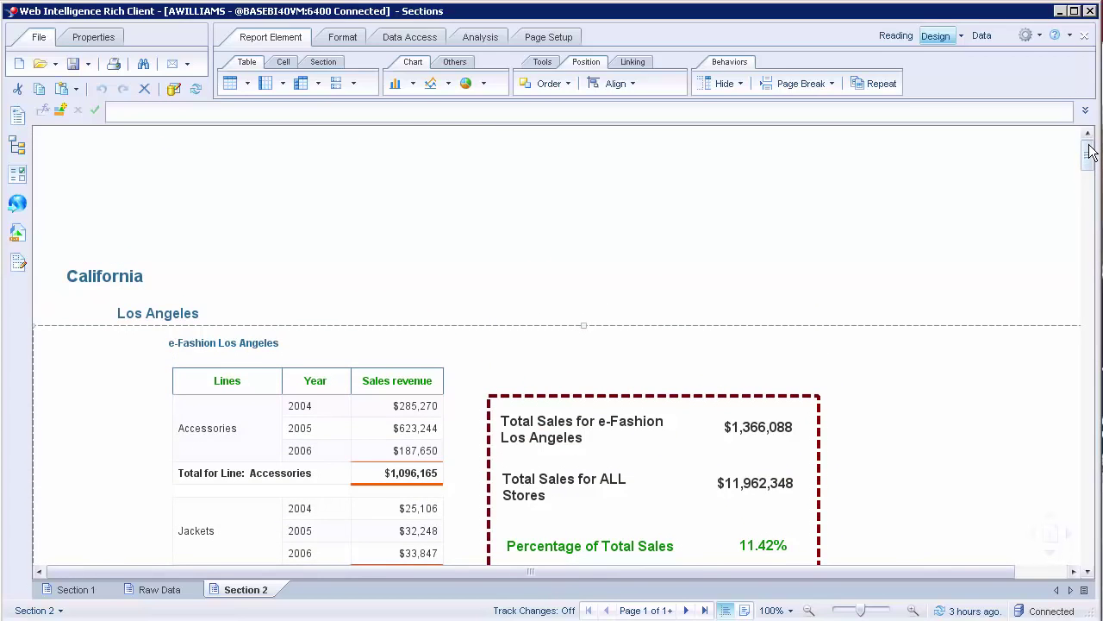